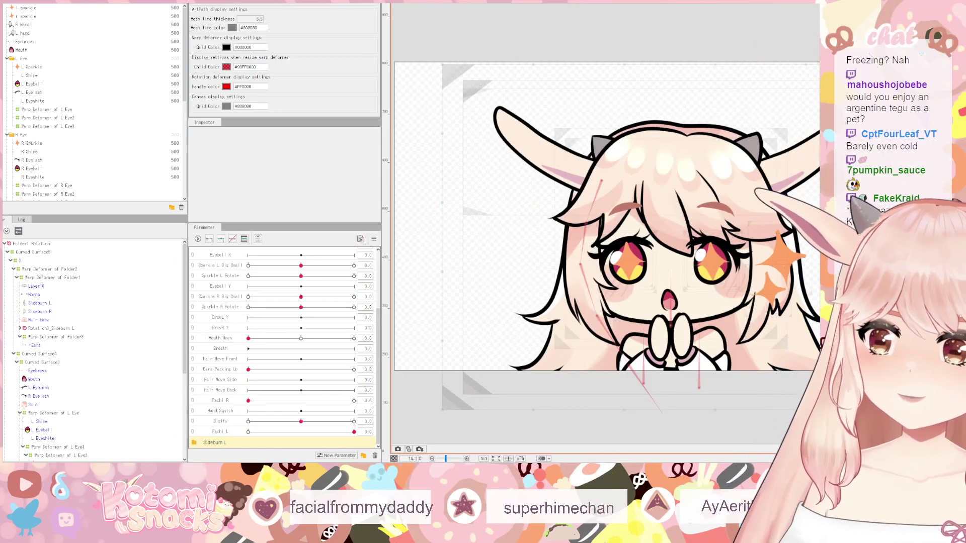
- Test how the model responds to the head angle and eye sparkle parameters, and reset all parameters to their defaults
scroll(284, 347, up, 3)
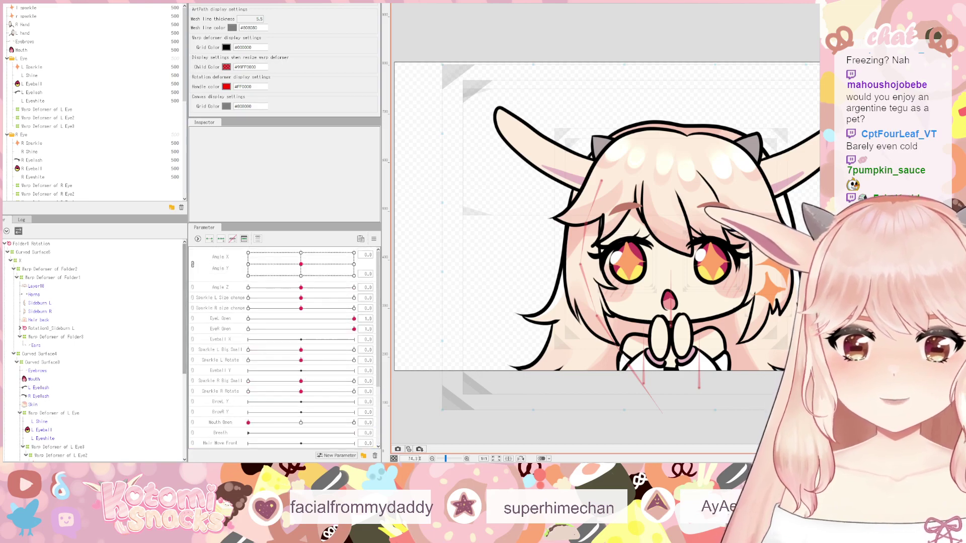
drag(300, 264, 354, 327)
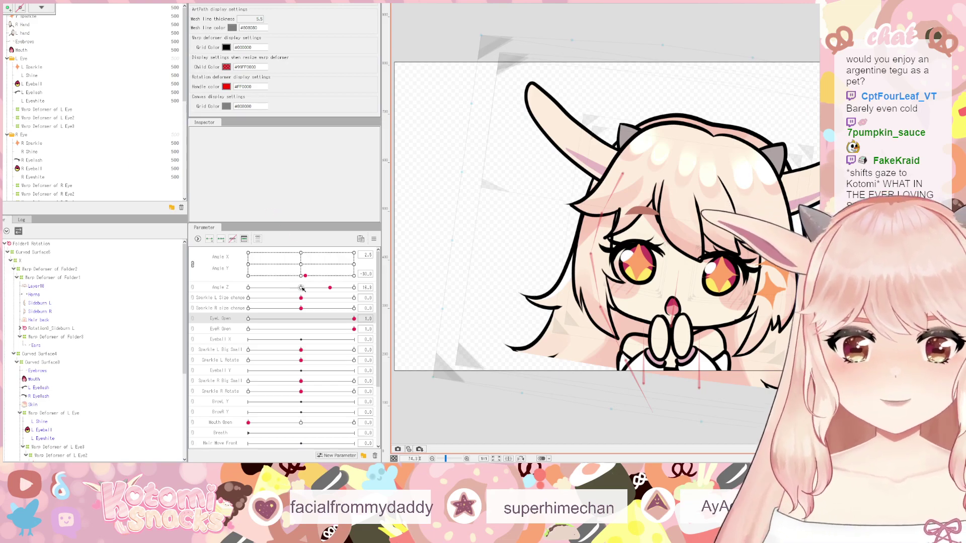
drag(302, 287, 354, 309)
click(306, 308)
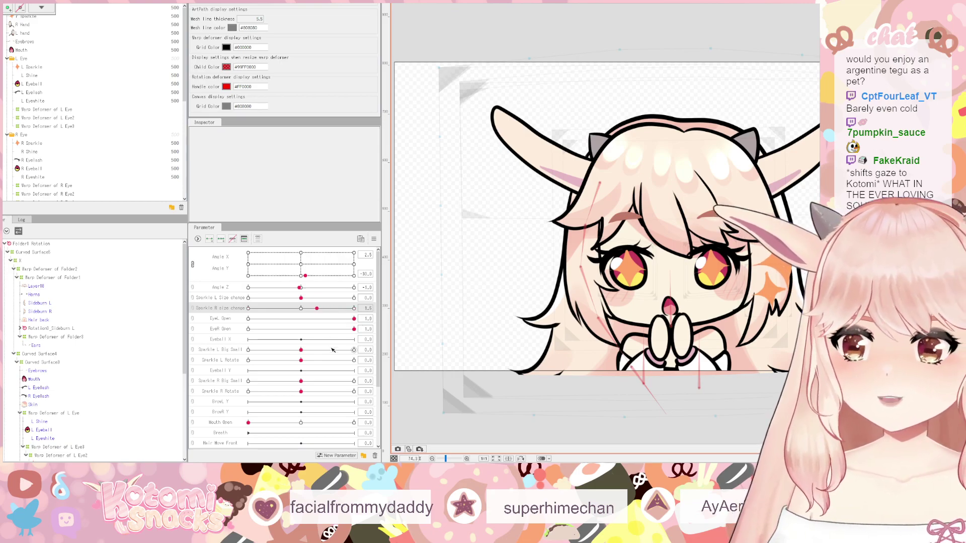
drag(321, 349, 291, 356)
scroll(294, 336, down, 4)
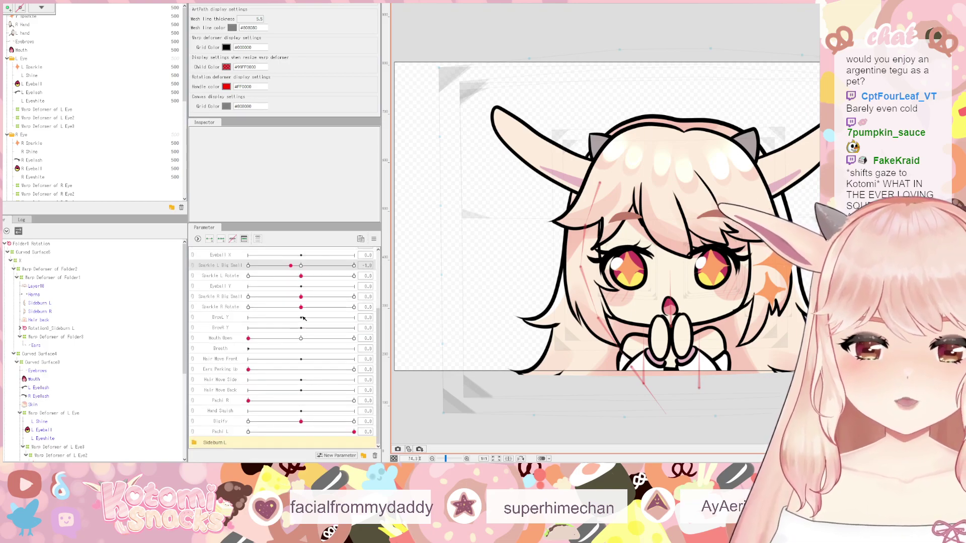
mouse_move(301, 307)
mouse_down()
mouse_move(345, 308)
mouse_move(248, 298)
mouse_move(315, 297)
mouse_up()
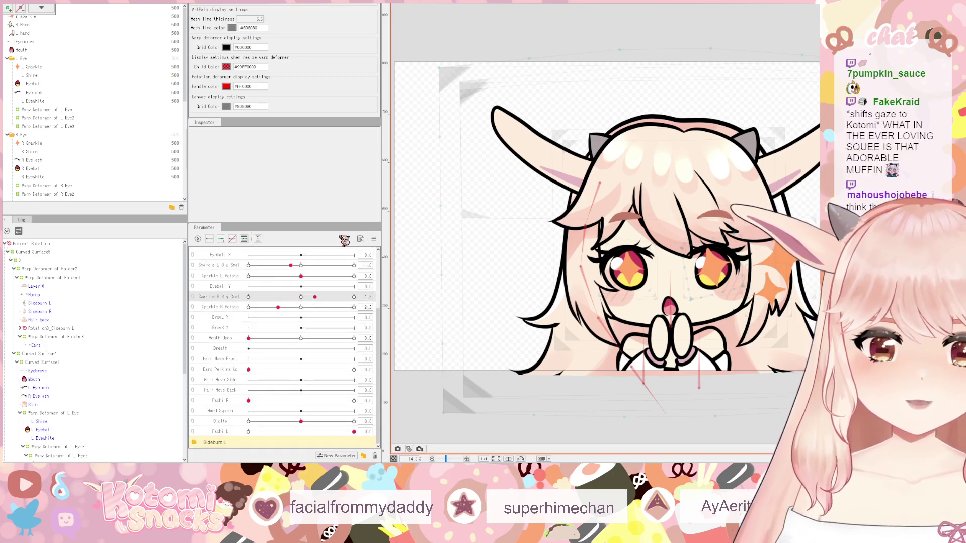
click(375, 241)
click(400, 238)
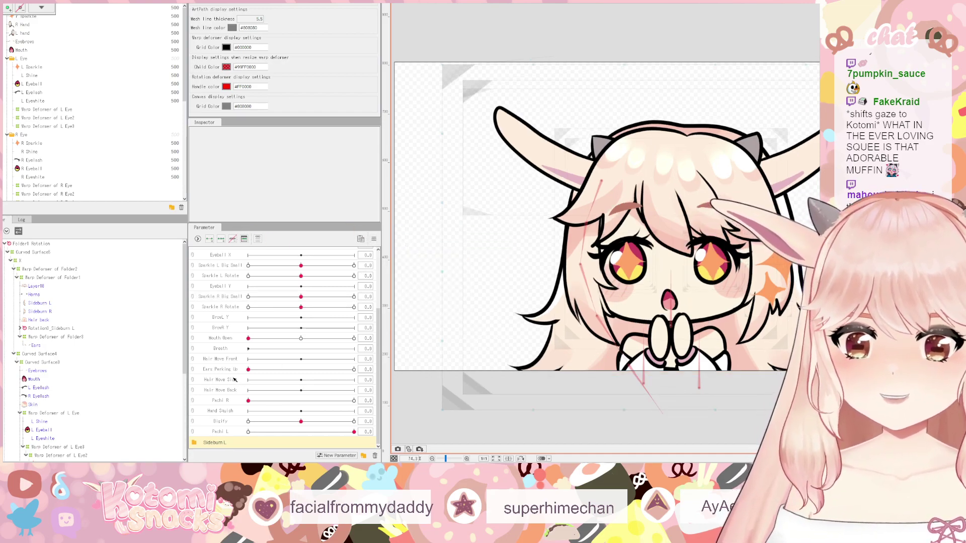
- Test the Pachi R parameter, and check the hair physics on the preview model in the Physics/Scene Blending Settings
drag(253, 403, 355, 401)
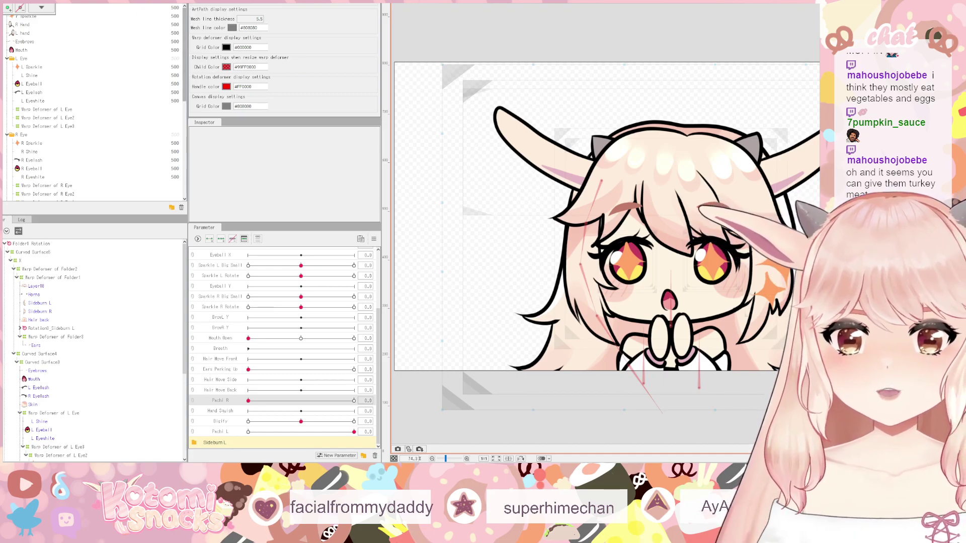
right_click(71, 108)
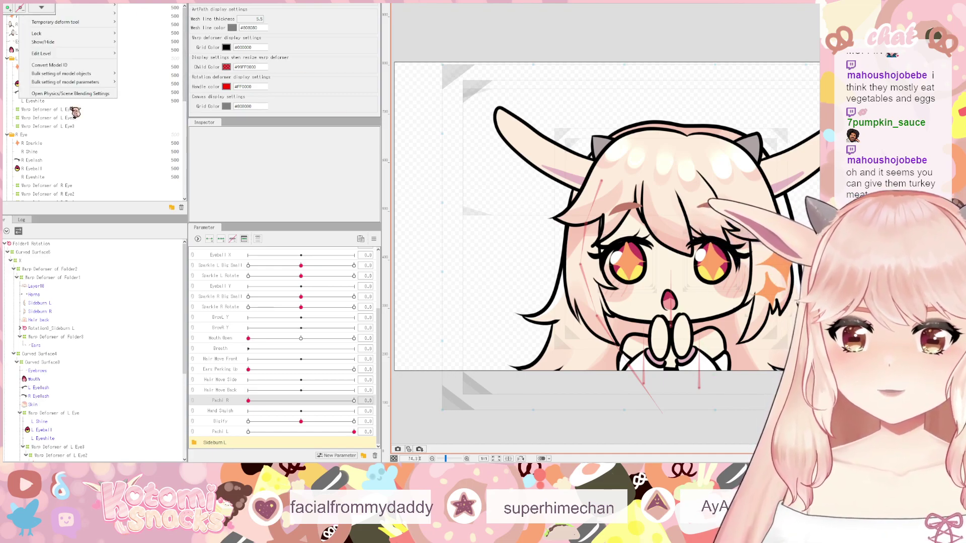
click(79, 103)
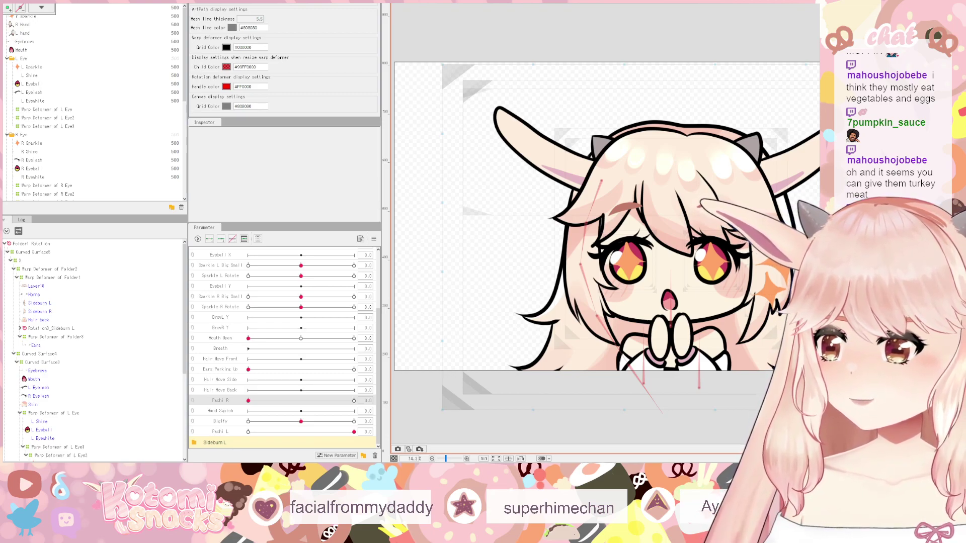
key(alt+Tab)
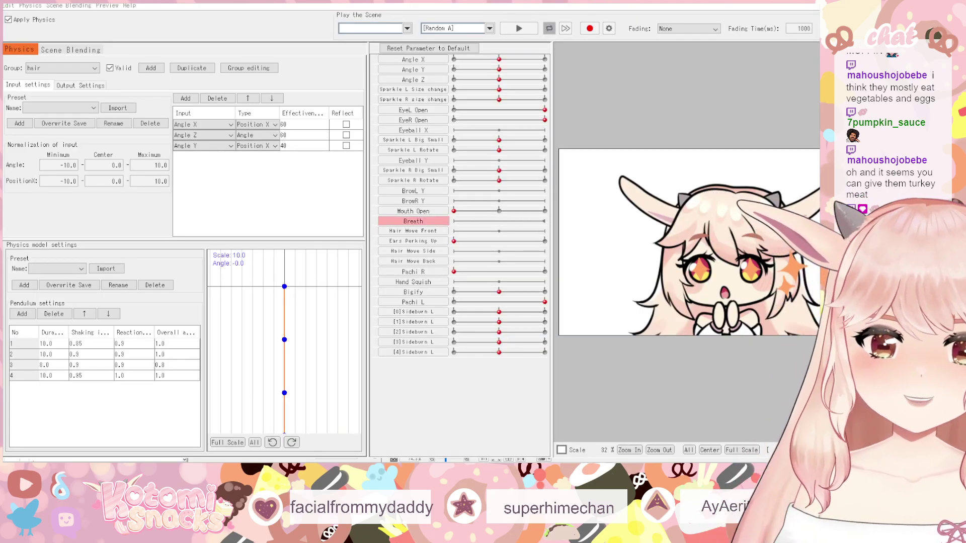
drag(674, 281, 739, 302)
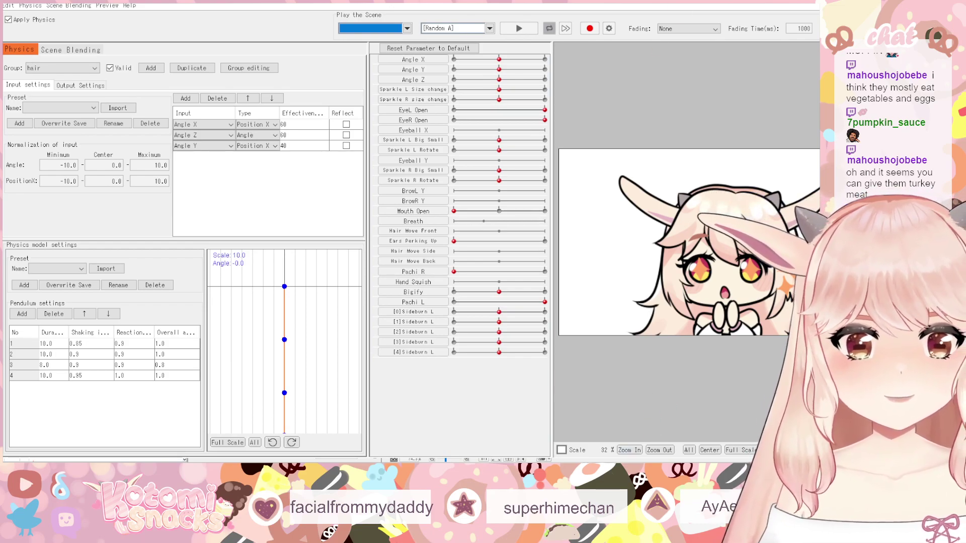
key(alt+Tab)
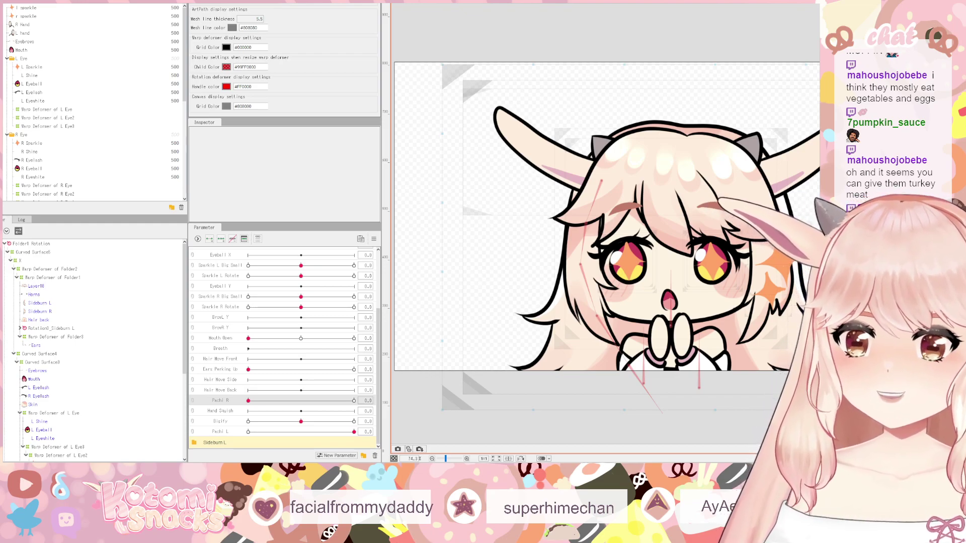
- Switch to the animation scene and play back part of the existing head movement
key(alt+Tab)
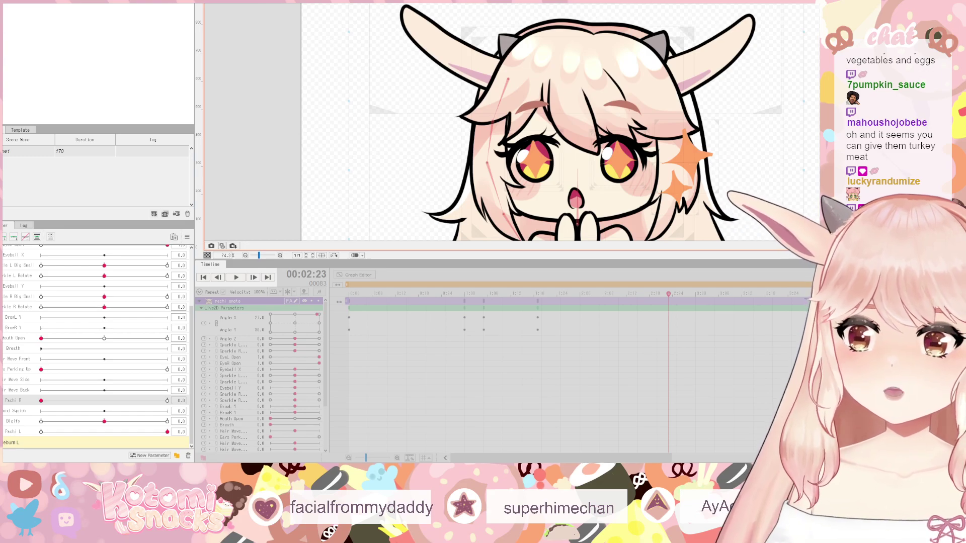
click(235, 278)
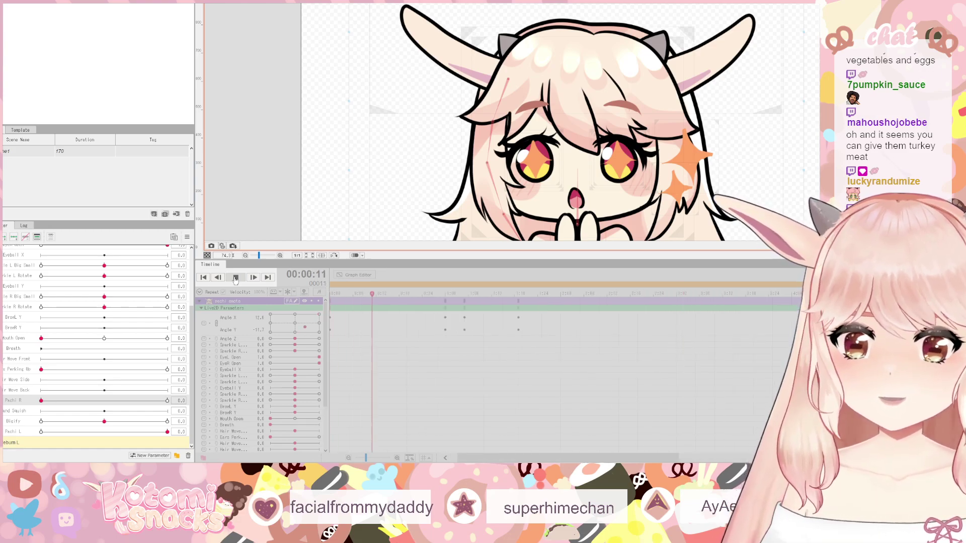
click(235, 278)
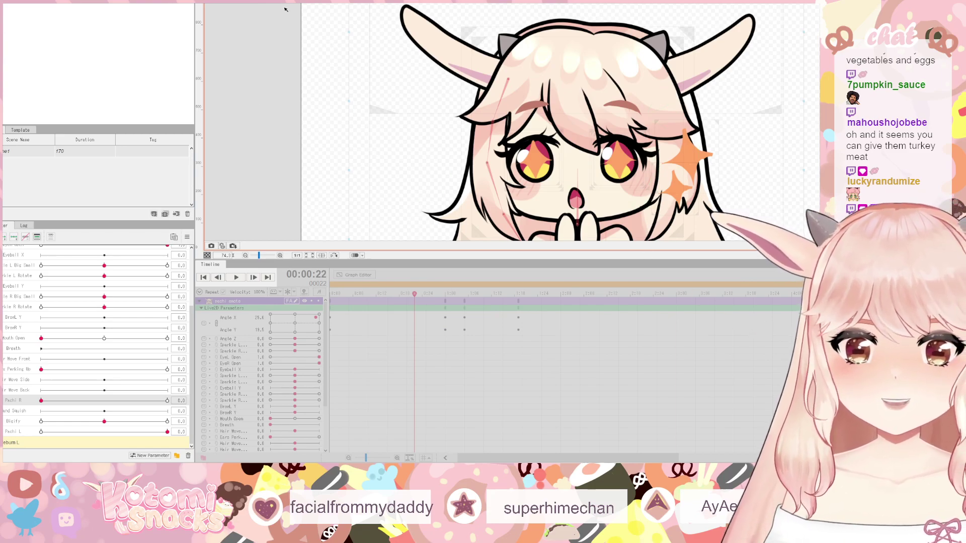
- Shorten the scene's duration to about 4 seconds on the timeline
scroll(503, 126, up, 2)
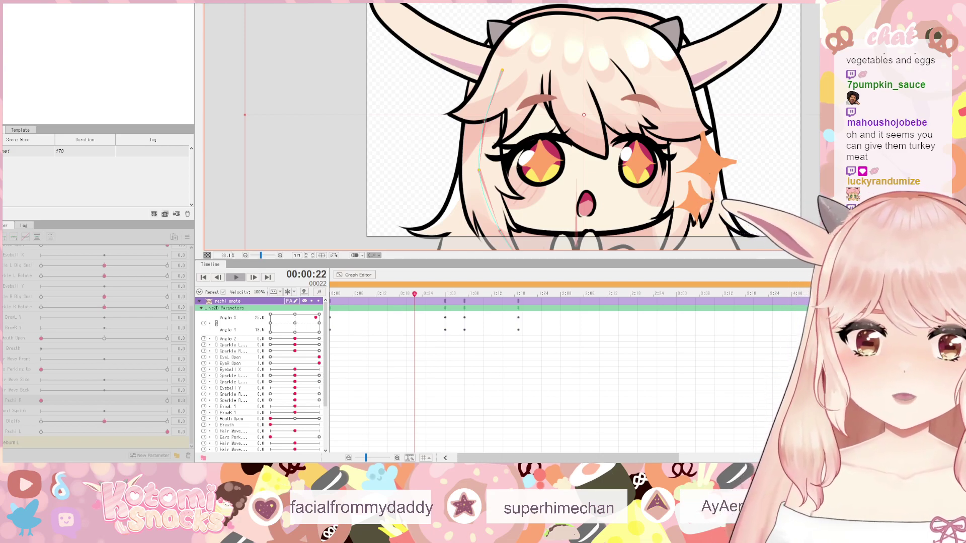
drag(566, 460, 620, 459)
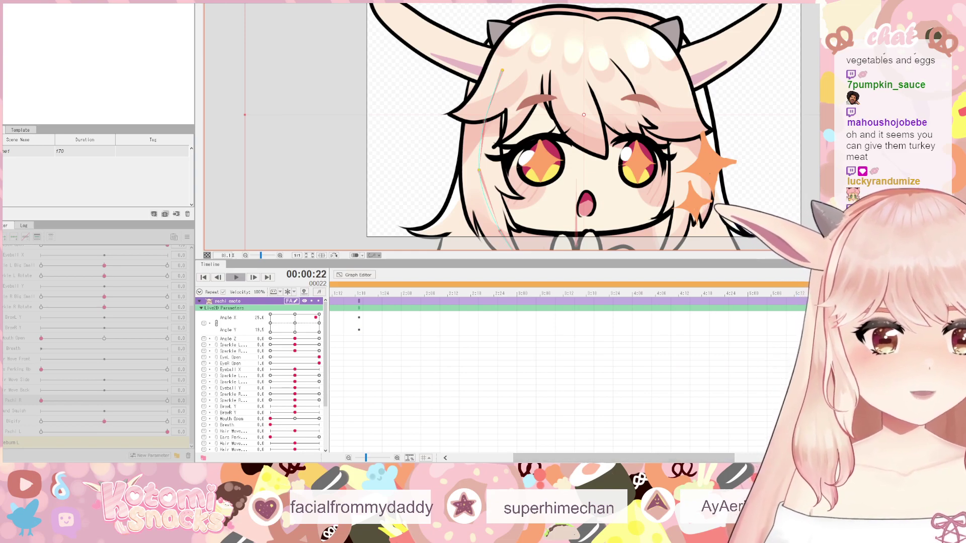
drag(805, 287, 633, 288)
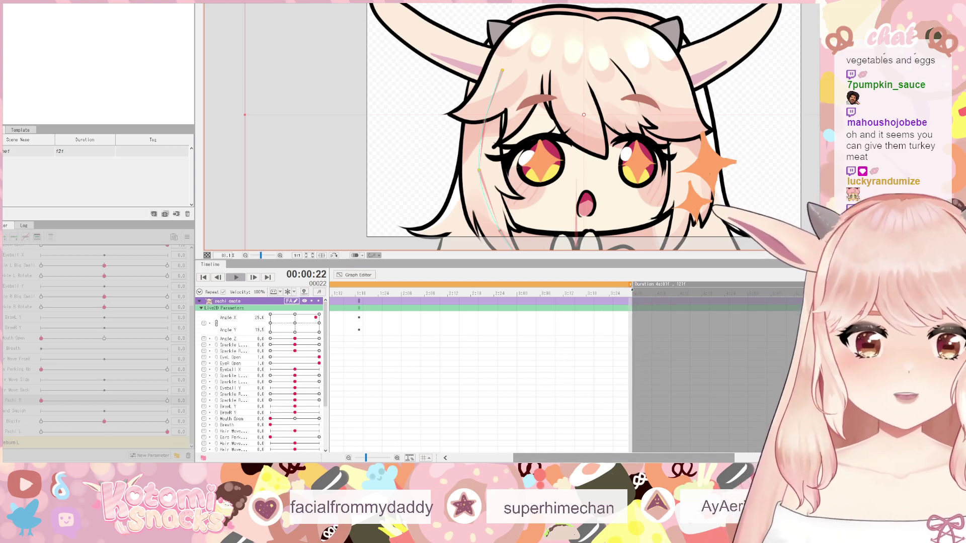
- Delete all existing Angle X and Angle Y keyframes from the model's track
drag(591, 457, 528, 458)
drag(570, 346, 347, 308)
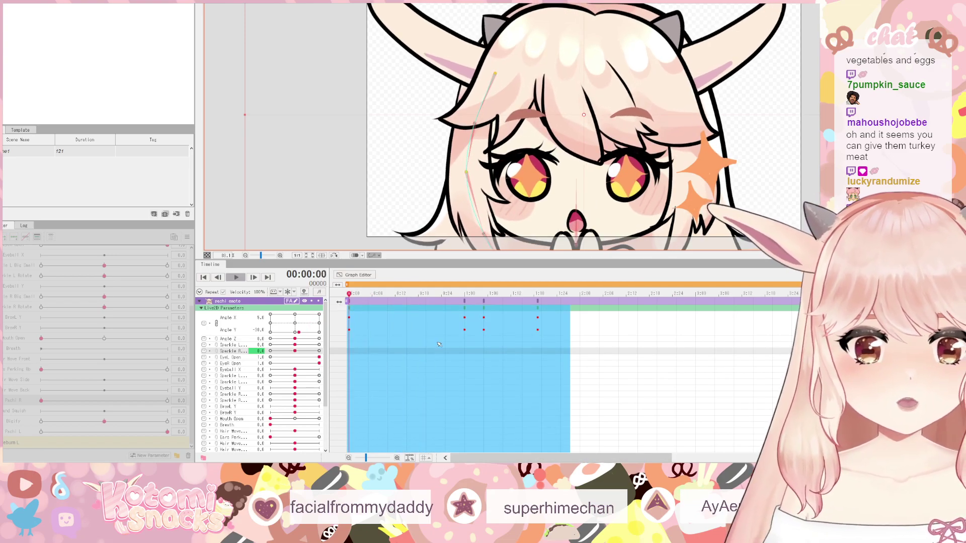
click(399, 322)
drag(558, 354, 347, 318)
key(Delete)
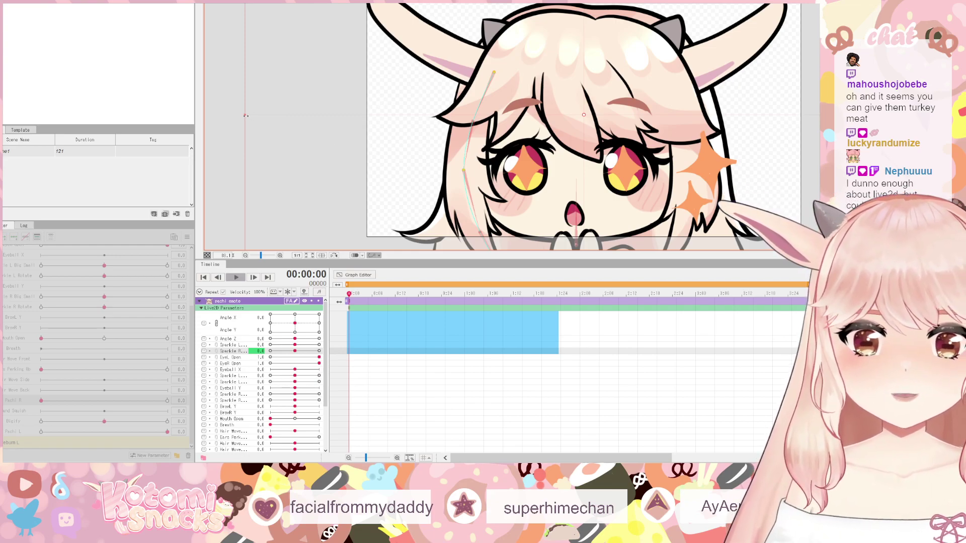
- Scale the model down and move it slightly upward on the canvas
drag(245, 115, 343, 117)
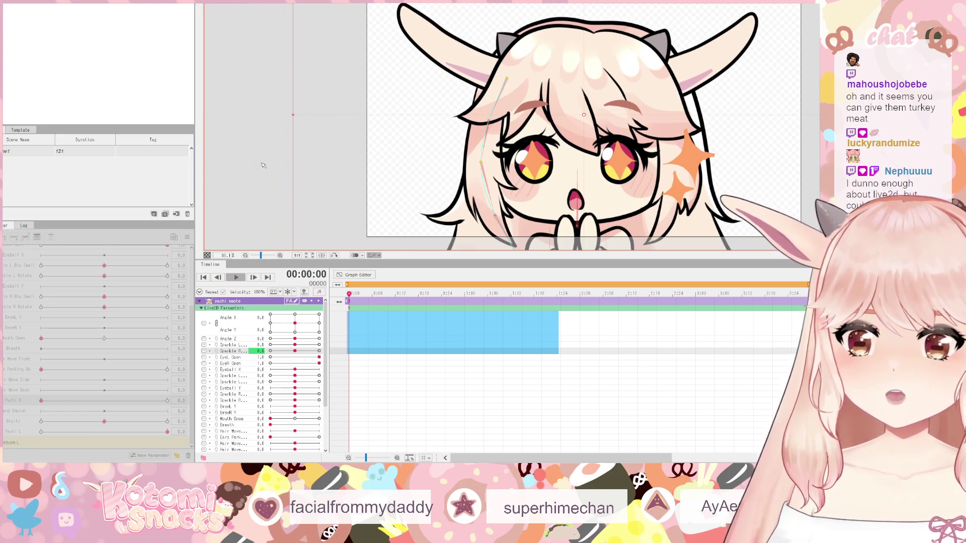
drag(585, 117, 587, 91)
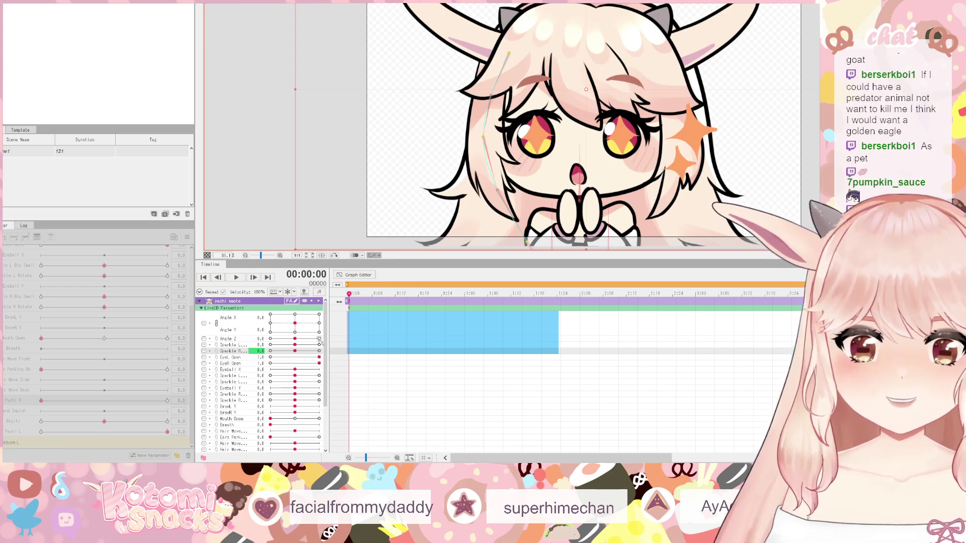
- At frame 10, keyframe the head pose with Angle X at about -26 and Angle Y at about -30
click(387, 309)
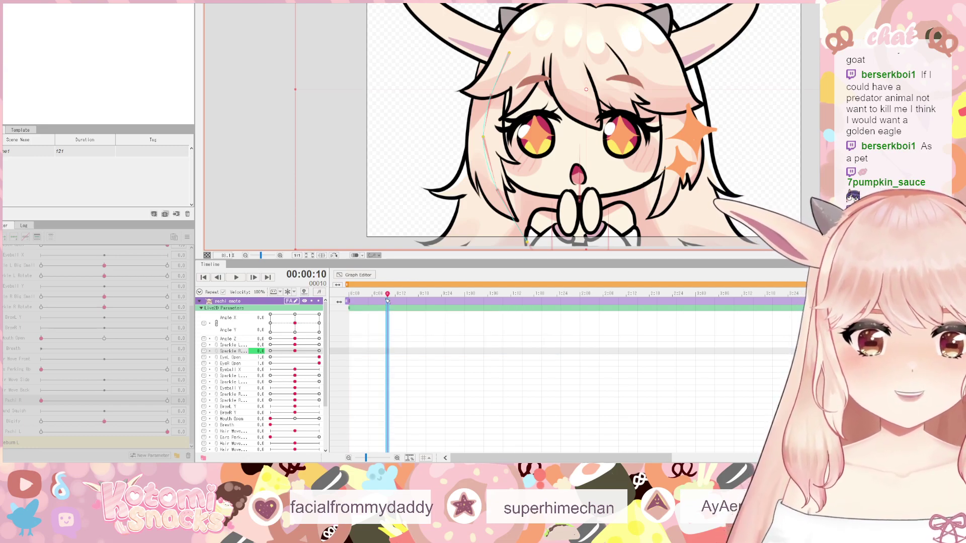
drag(293, 323, 247, 316)
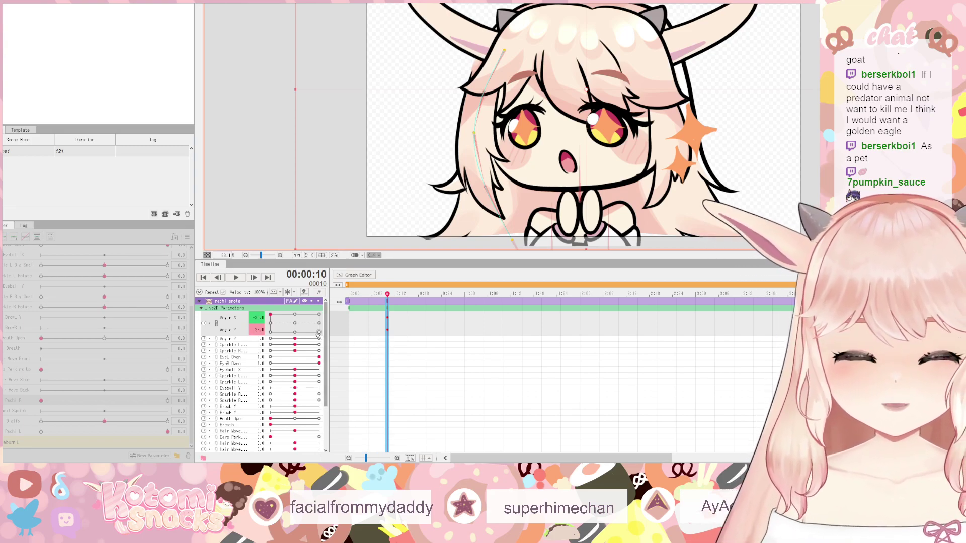
key(ctrl+z)
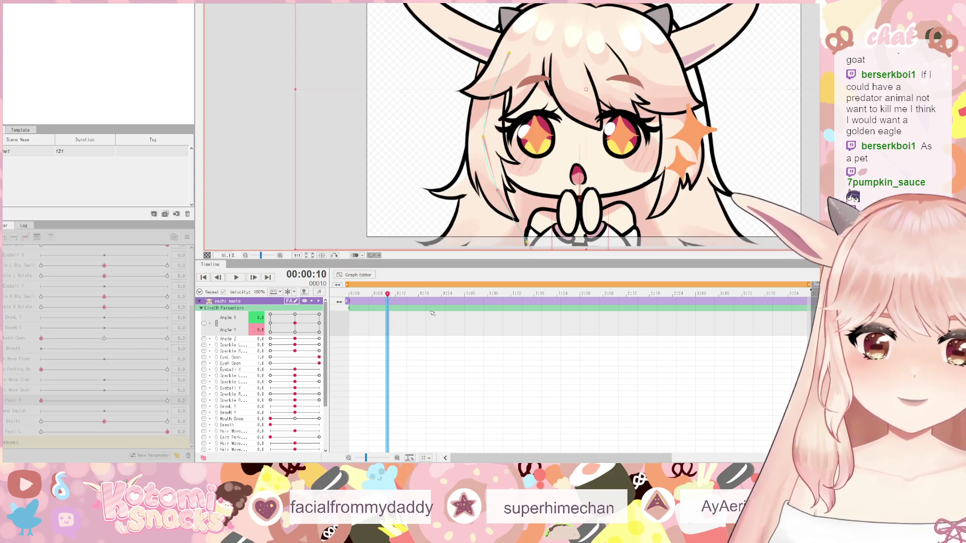
click(277, 328)
drag(279, 330, 273, 332)
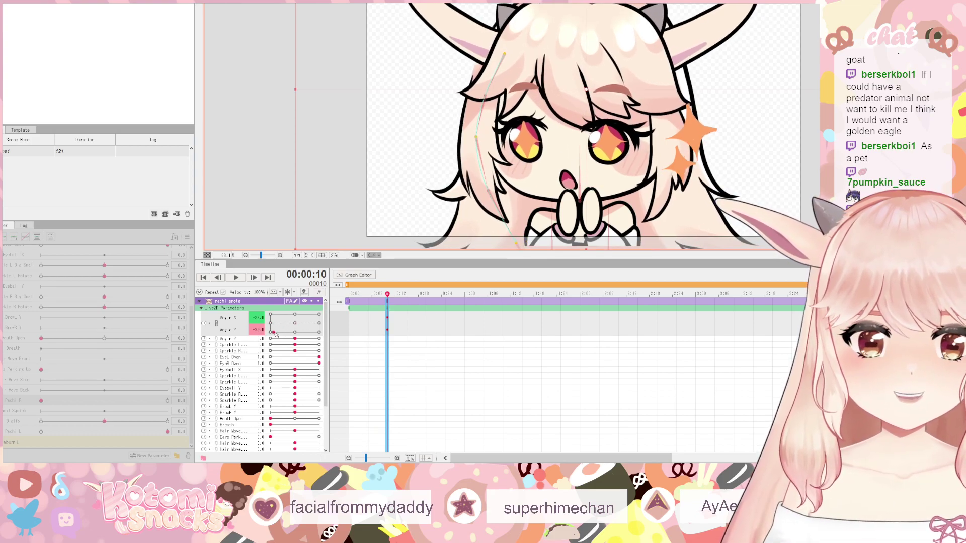
- At frame 24, keyframe Angle X at about 23 and Angle Y at about -27, and scrub back to check the motion
drag(388, 299, 442, 298)
drag(294, 332, 313, 332)
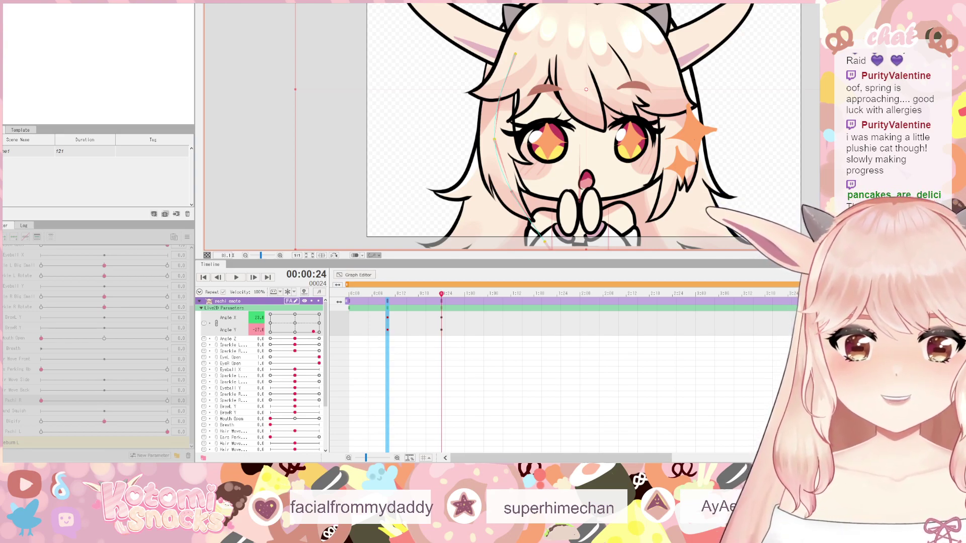
drag(441, 293, 396, 300)
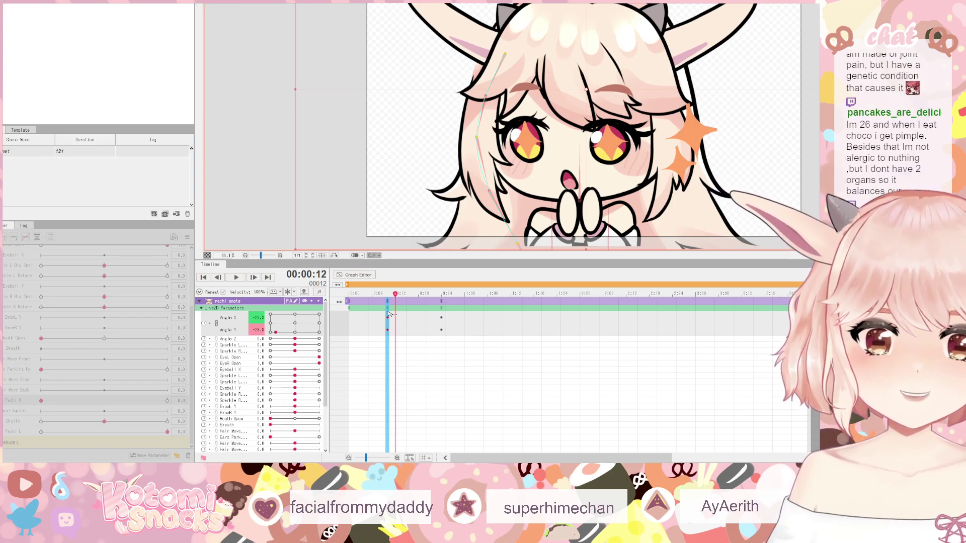
click(407, 294)
- Keyframe a negative Angle X and Angle Y pose at frame 36, and Angle X 16 with Angle Y -11 at frame 52
drag(408, 296, 487, 293)
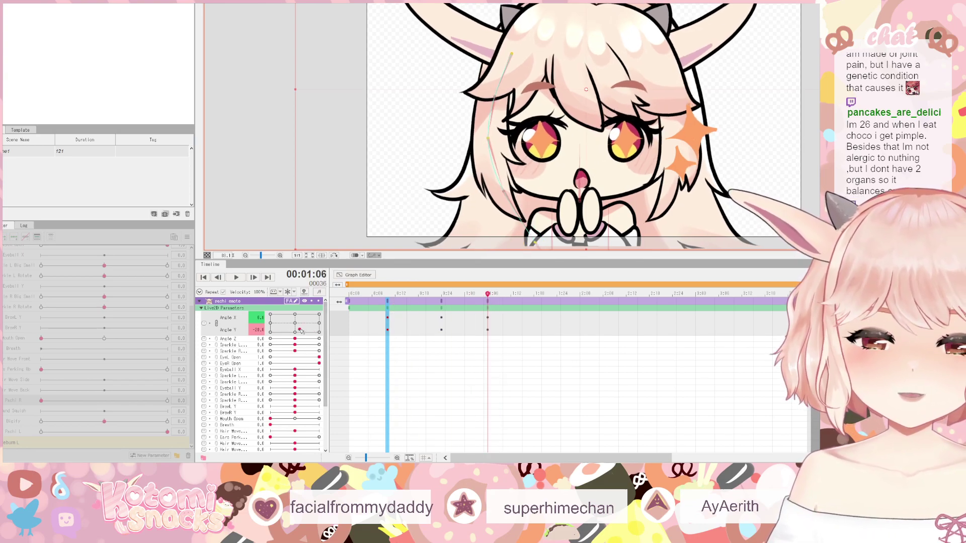
drag(313, 331, 282, 327)
drag(487, 294, 549, 294)
drag(282, 326, 307, 327)
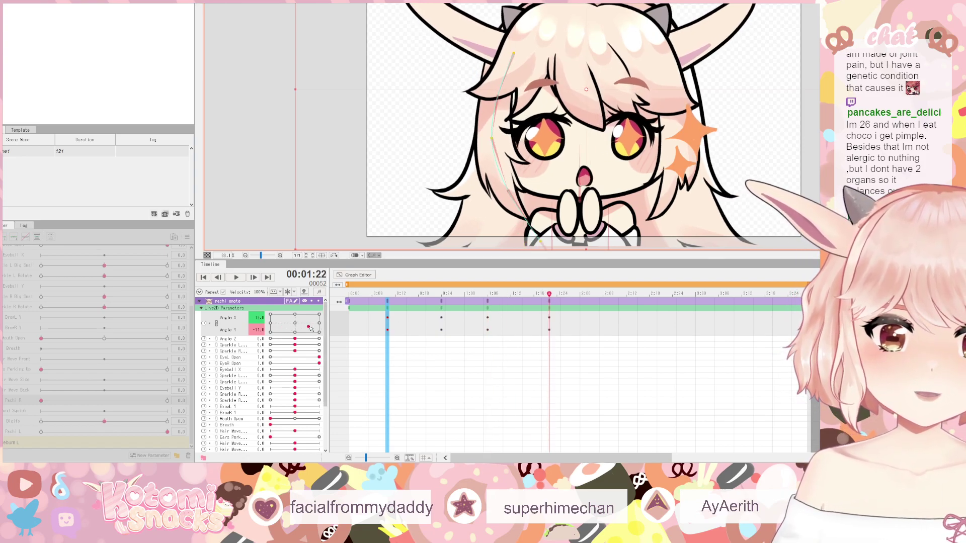
- Keyframe Angle X -14 with Angle Y 11 at frame 68, and Angle X about 20 with Angle Y about 15 at frame 84
drag(554, 292, 611, 294)
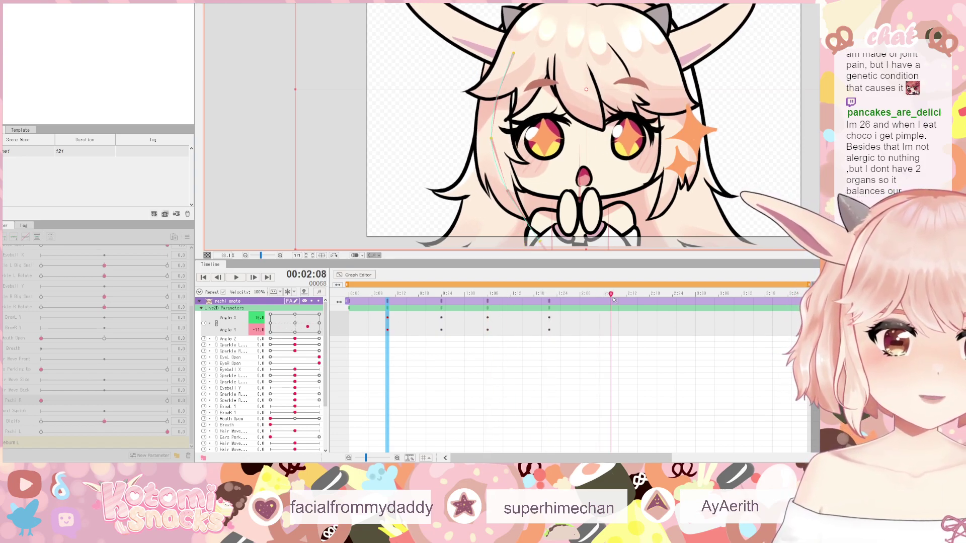
drag(307, 327, 284, 320)
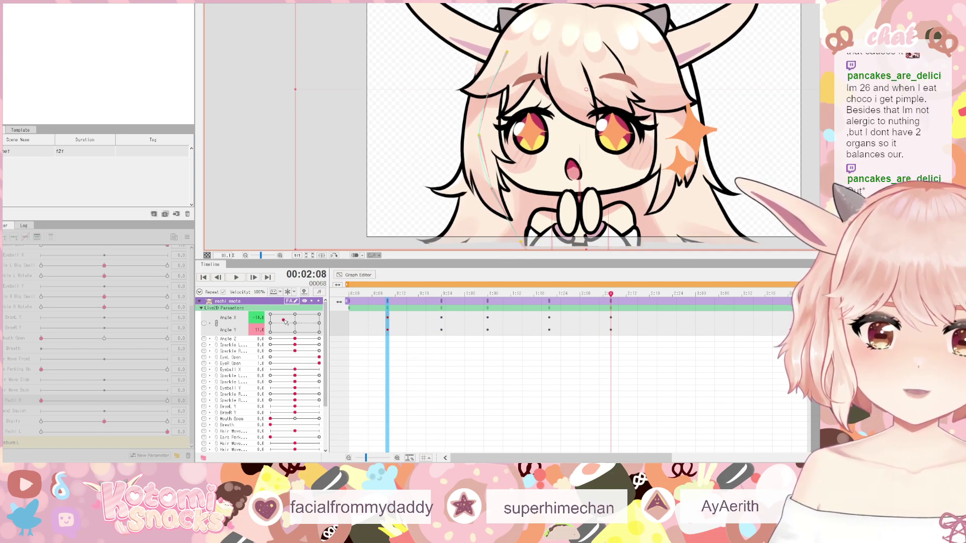
drag(611, 293, 676, 300)
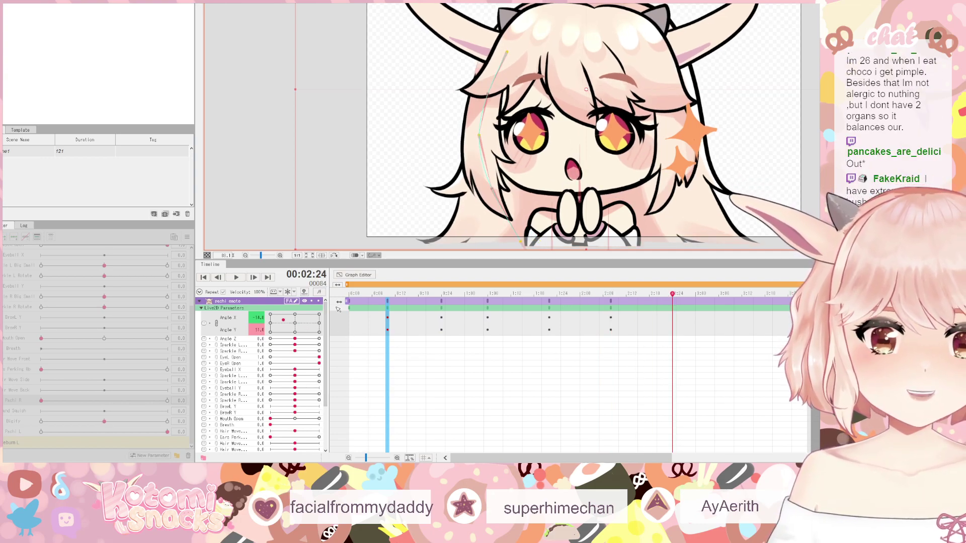
drag(283, 320, 311, 319)
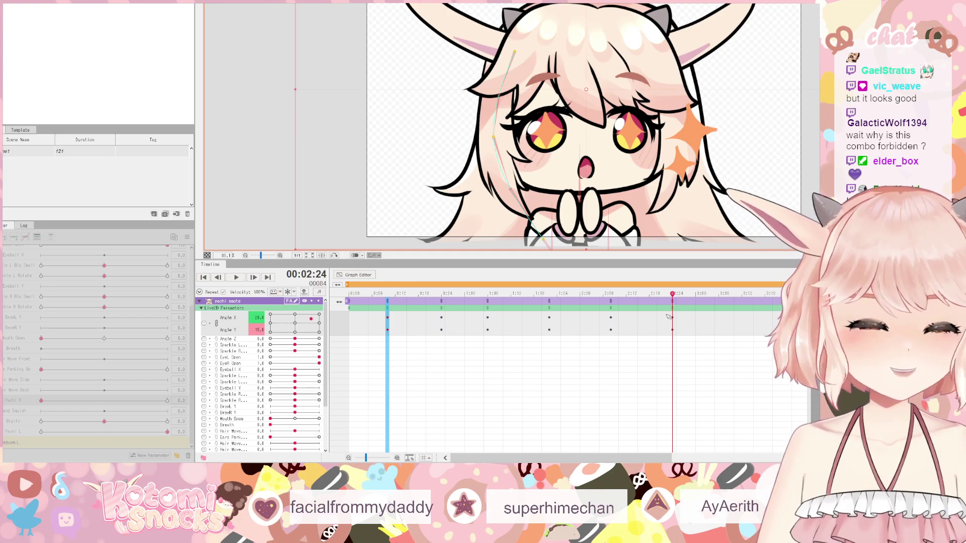
- At frame 100, keyframe Angle X at about -3 and Angle Y at about 30, and play the animation to check it
drag(673, 294, 734, 303)
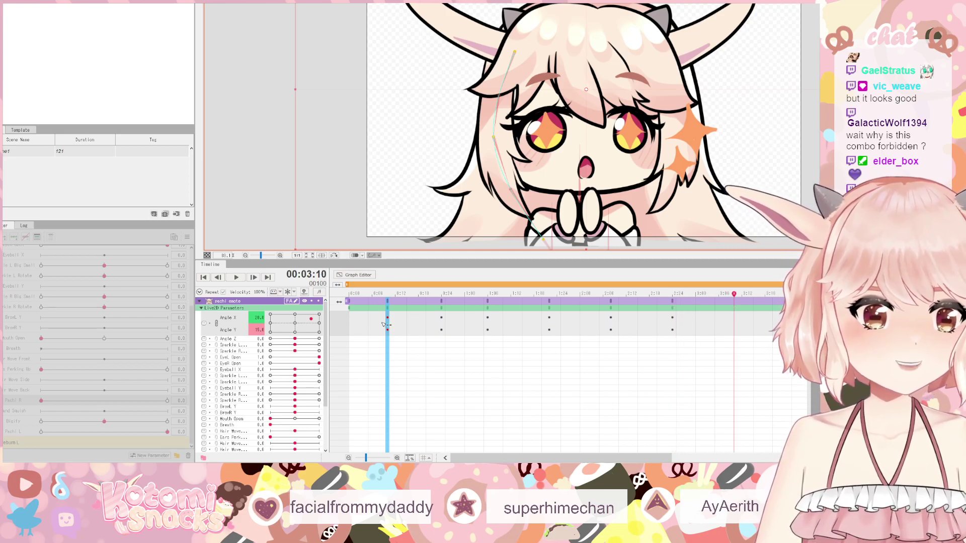
drag(293, 330, 293, 315)
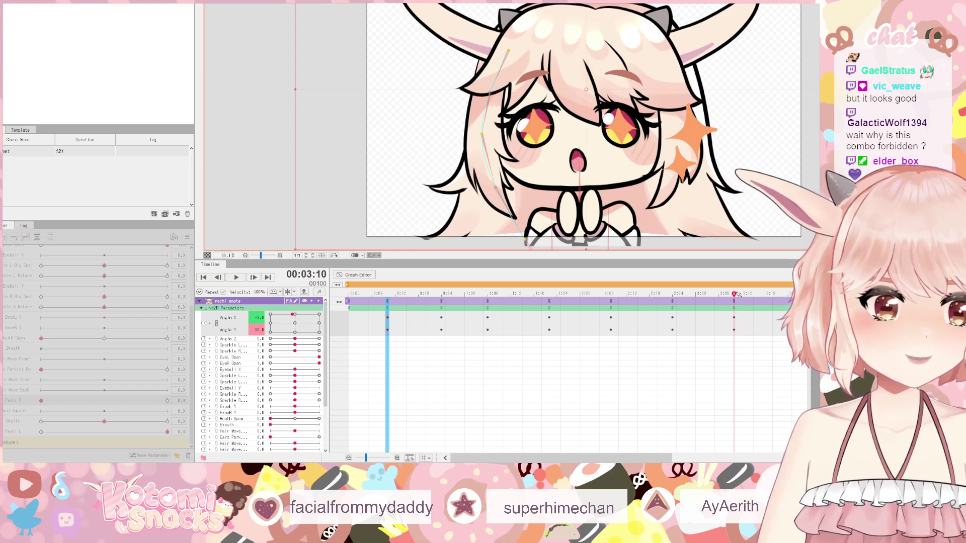
click(349, 294)
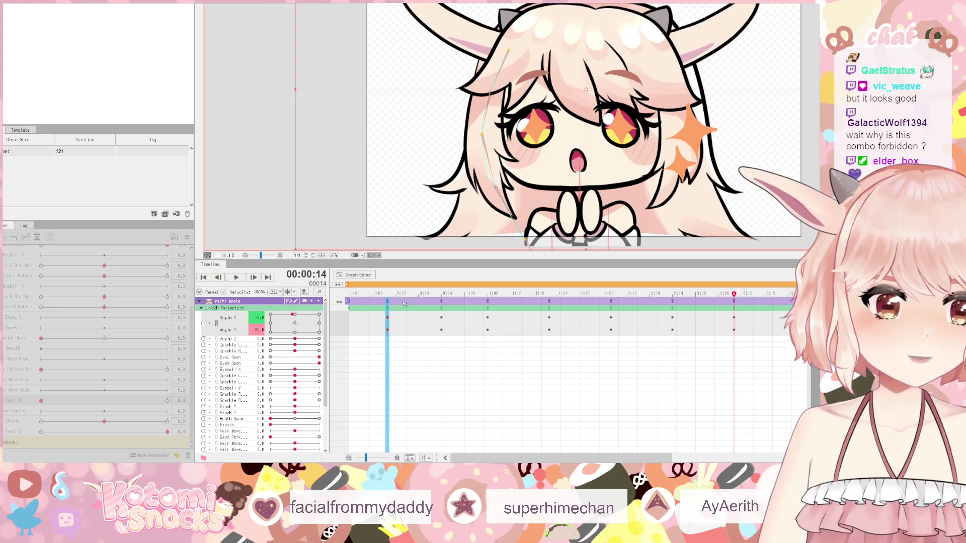
click(236, 278)
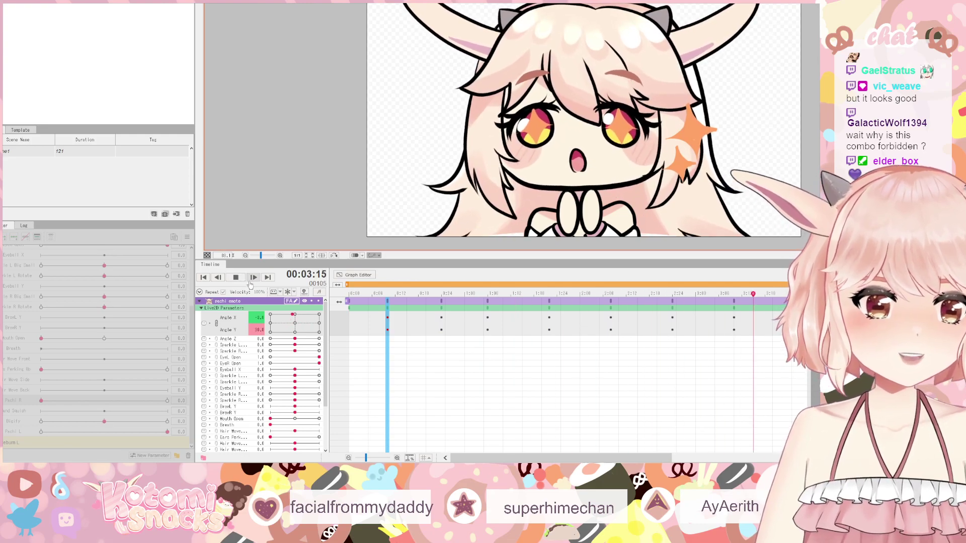
click(235, 277)
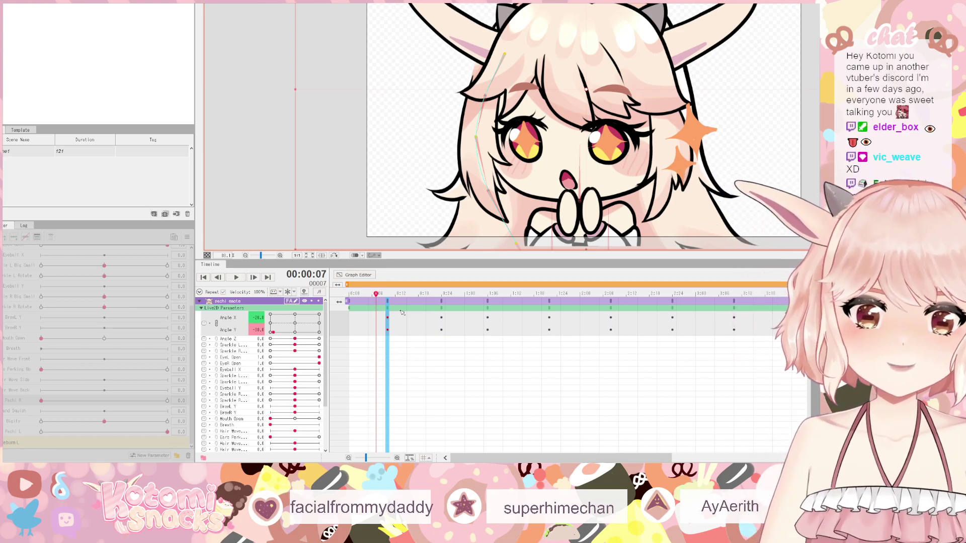
- Move the first three head-angle keyframes earlier, to about frames 4, 11 and 18
drag(388, 302, 366, 301)
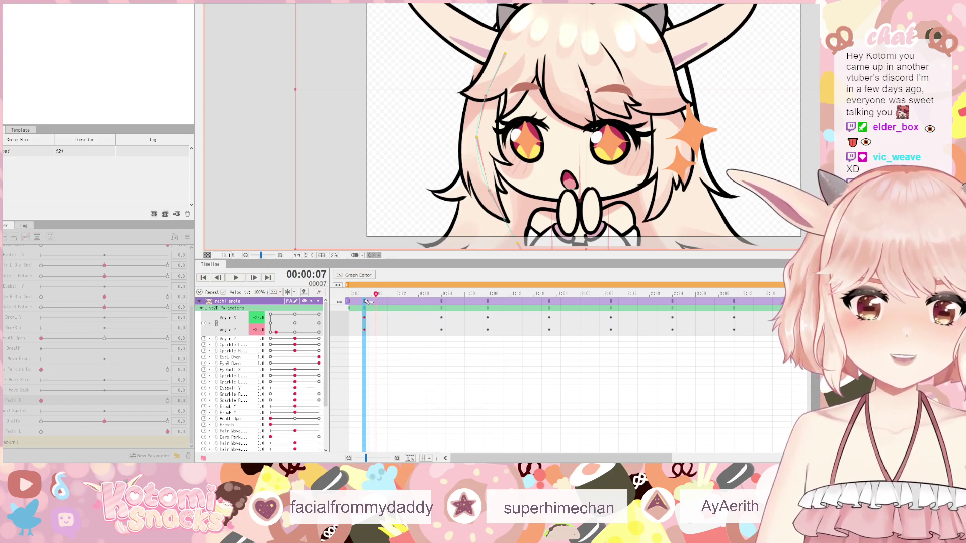
drag(447, 301, 391, 320)
drag(478, 327, 418, 318)
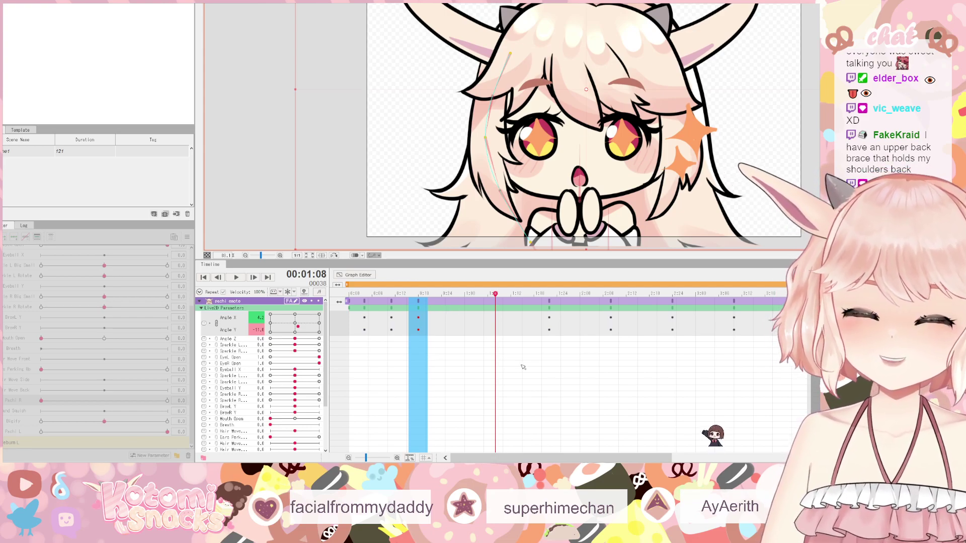
- Move the remaining four head-angle keyframes earlier, to about frames 24, 31, 39 and 47
drag(565, 350, 446, 309)
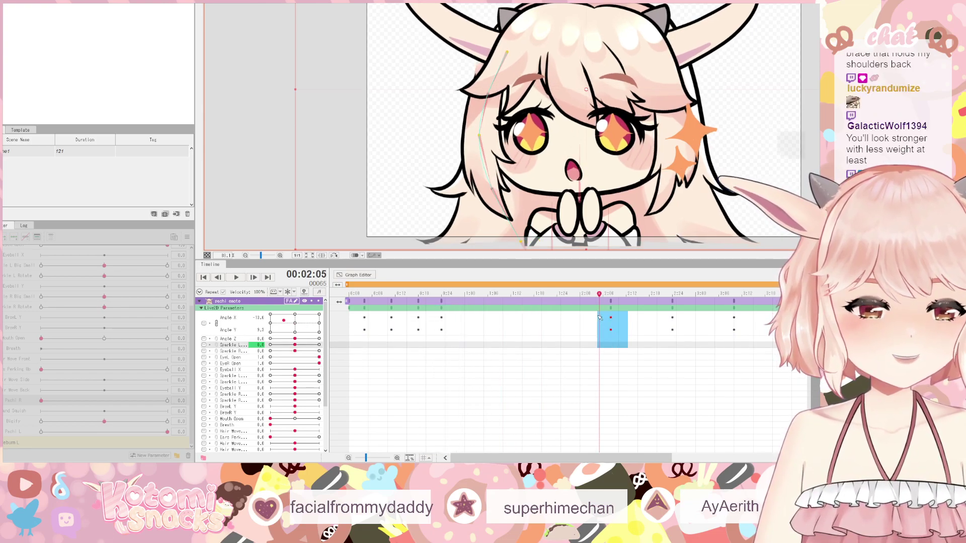
drag(599, 319, 475, 319)
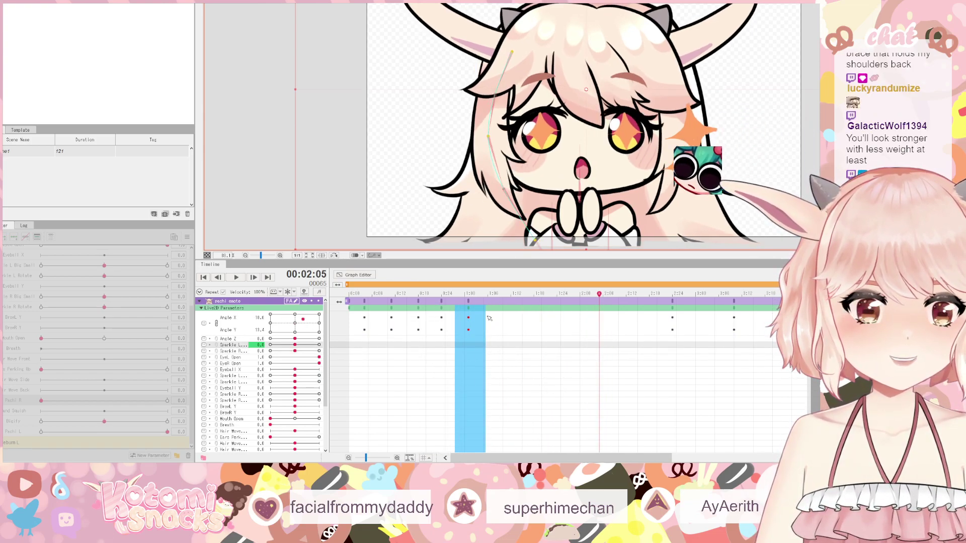
drag(680, 352, 507, 309)
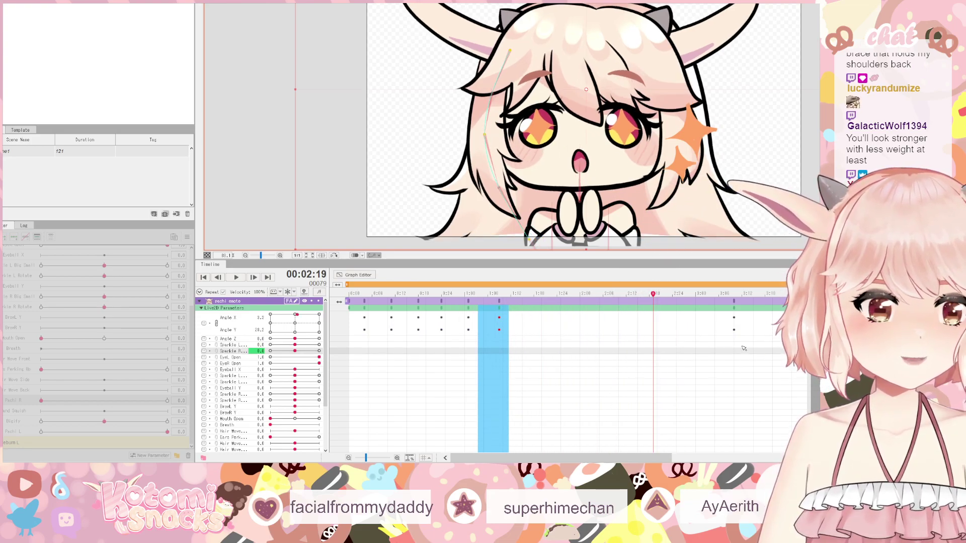
drag(743, 347, 532, 302)
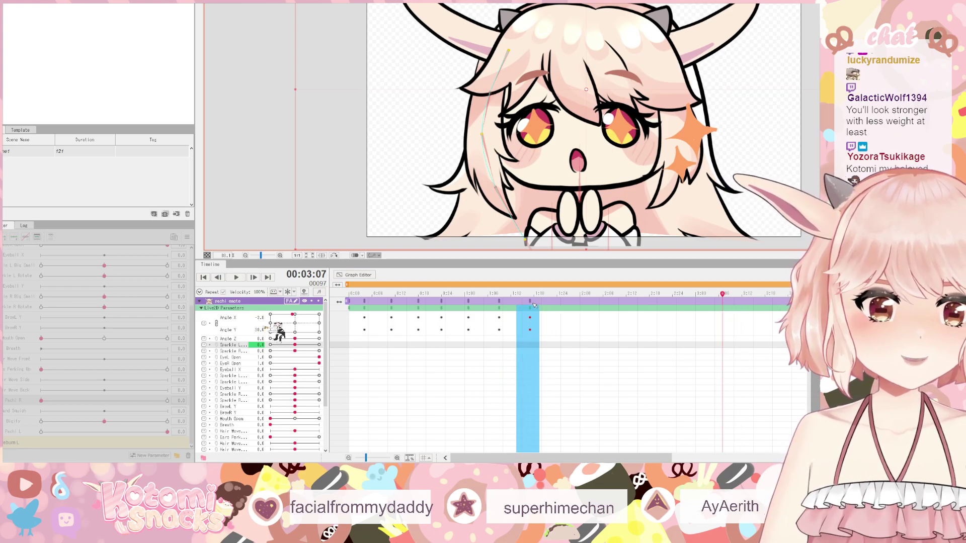
- Play the tightened head motion from frame 0 to check its speed
drag(722, 301, 348, 300)
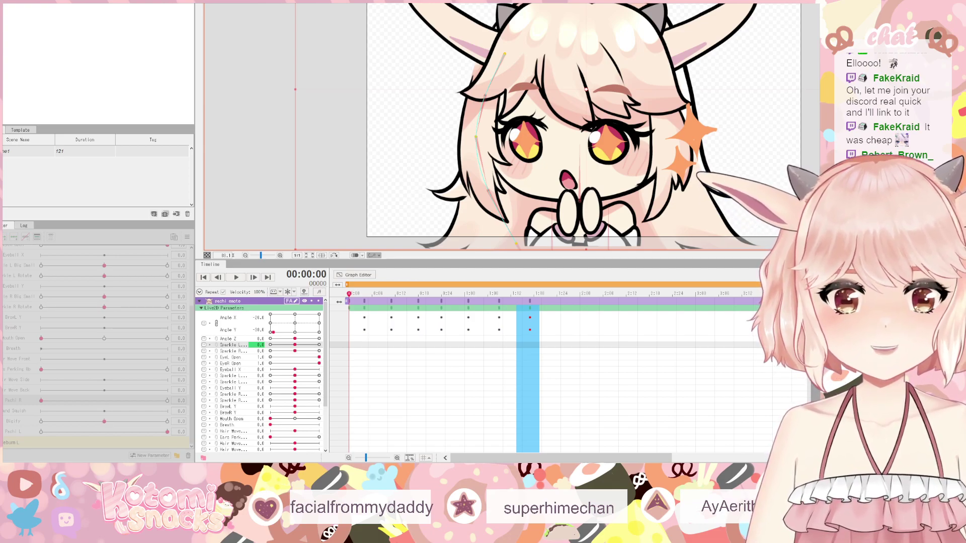
click(240, 279)
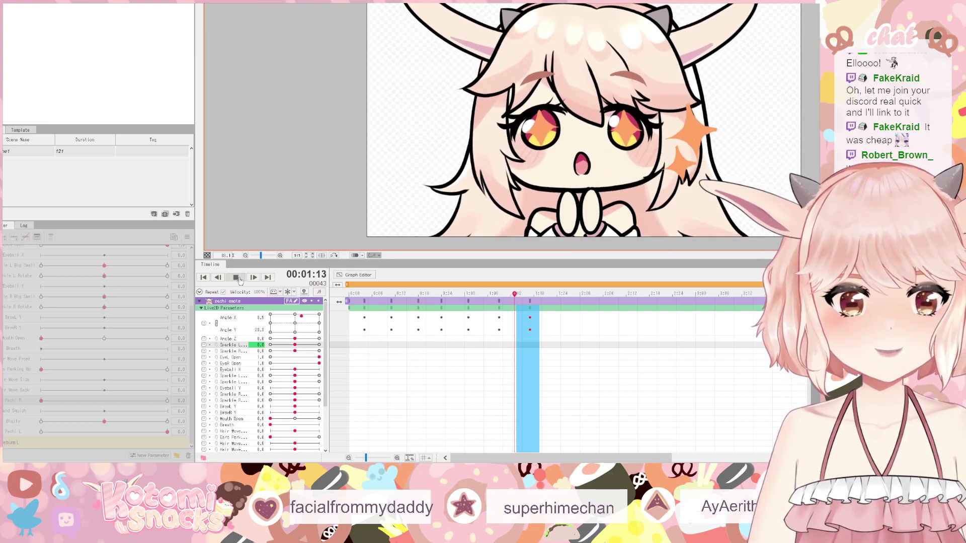
click(238, 278)
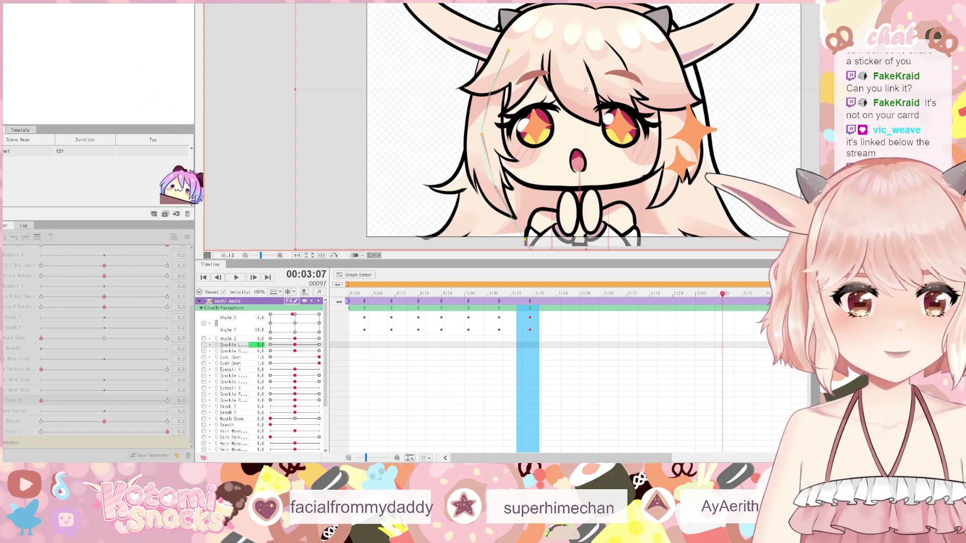
- Duplicate all the keyframes of the first head motion starting at frame 60
click(203, 277)
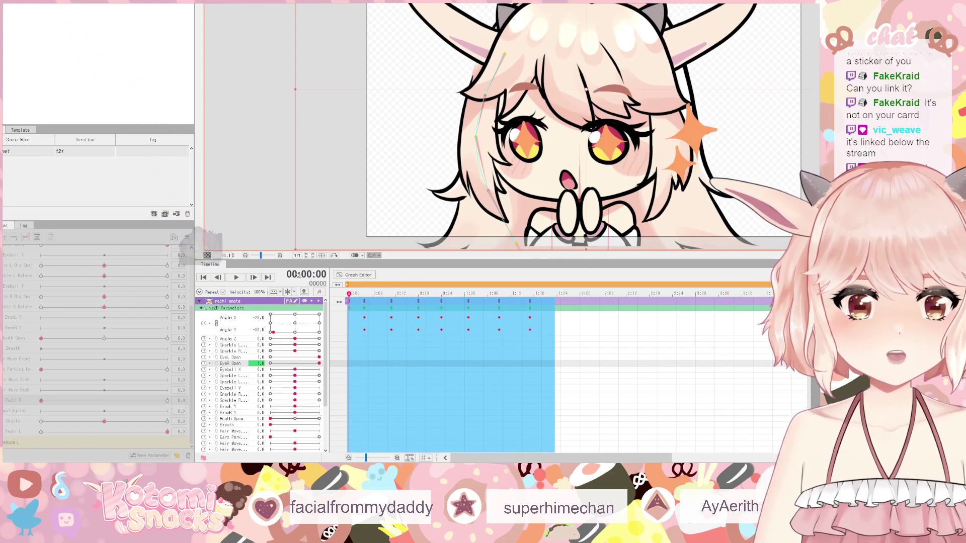
click(576, 302)
click(582, 301)
key(ctrl+v)
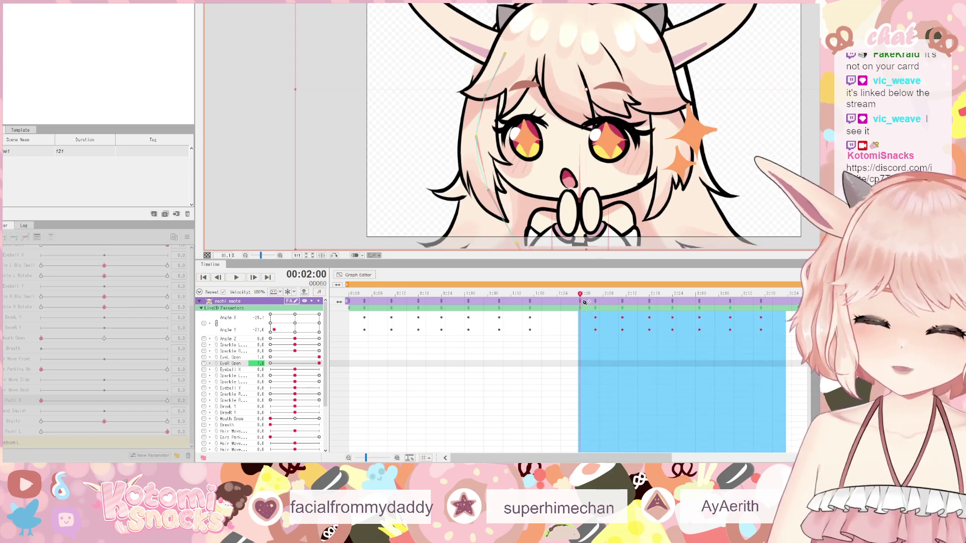
- Play back the duplicated head motion, look over the remaining parameter tracks, and return to frame 0
key(space)
key(space)
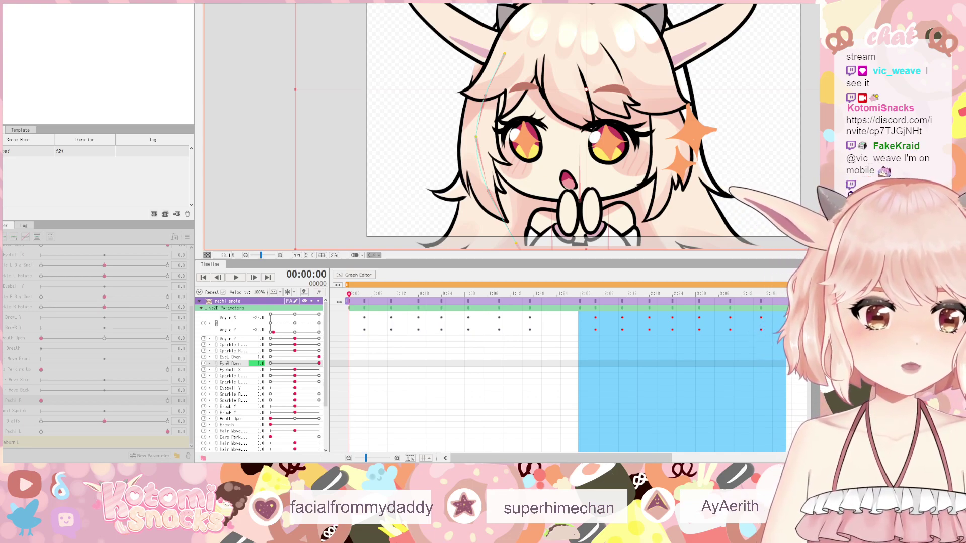
click(236, 277)
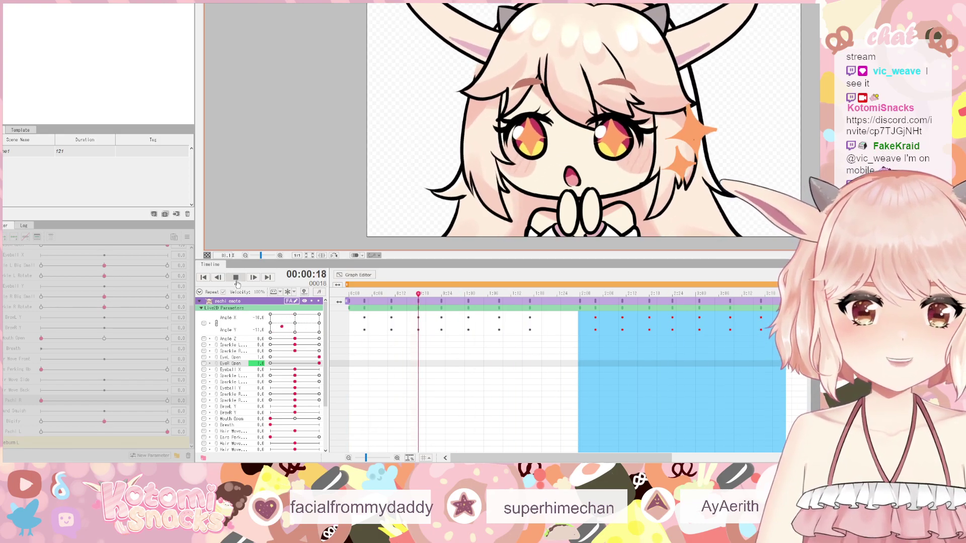
click(236, 277)
scroll(452, 377, down, 5)
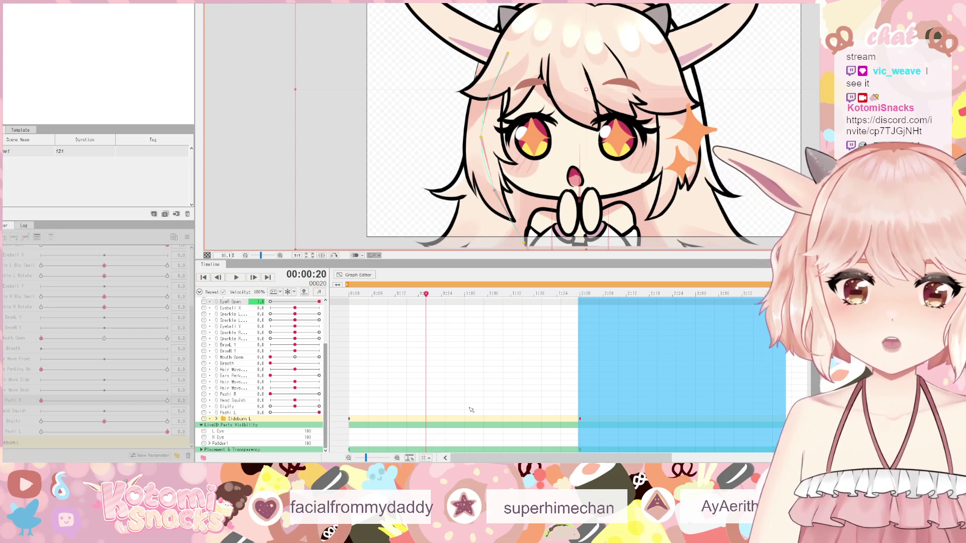
scroll(427, 305, up, 5)
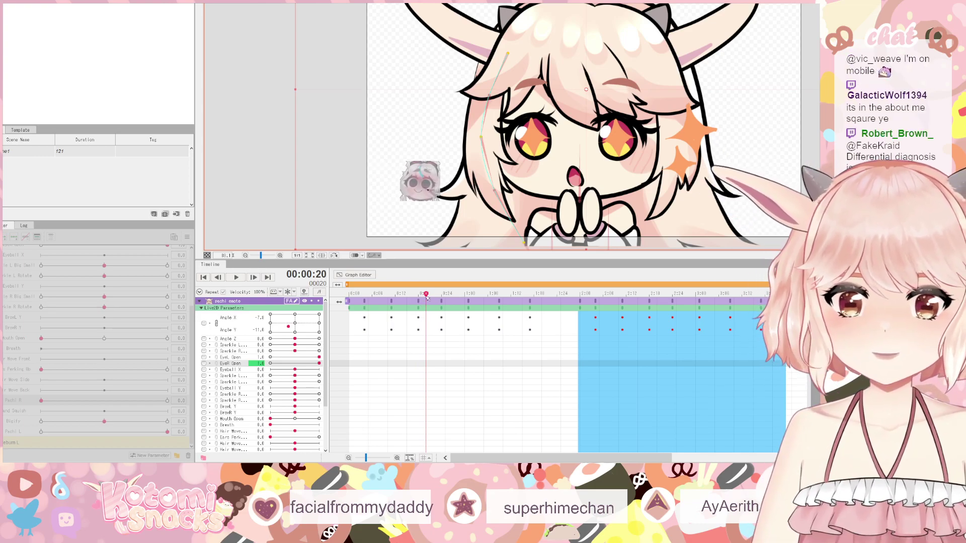
click(420, 294)
drag(421, 294, 348, 294)
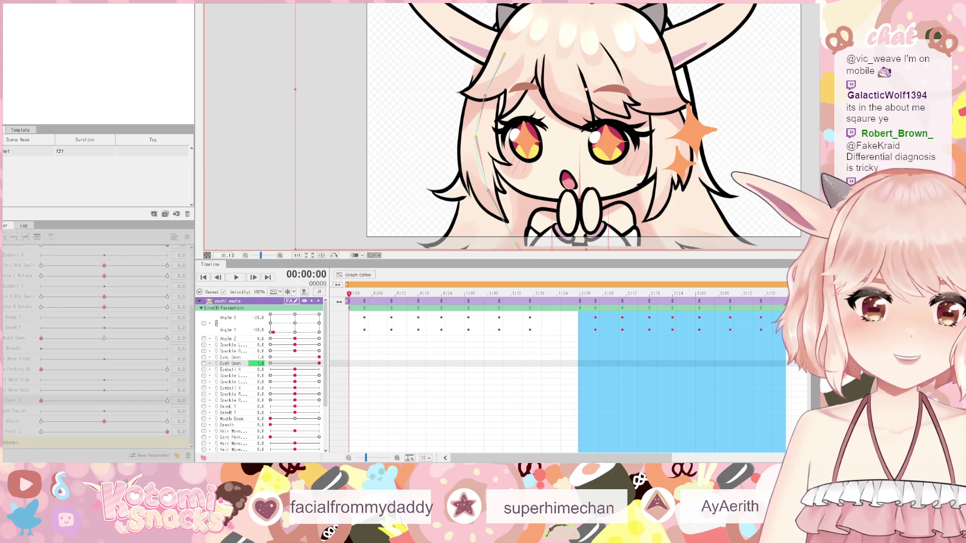
click(491, 369)
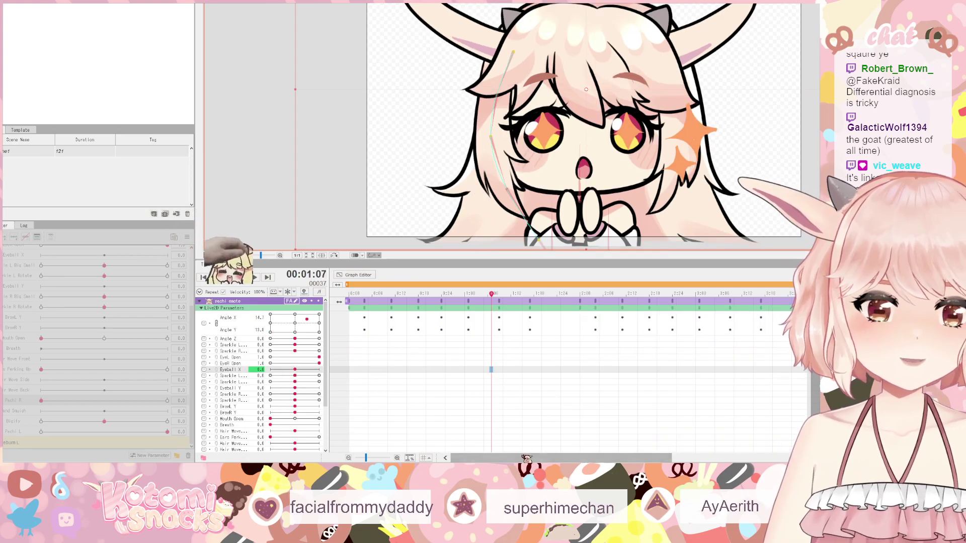
click(348, 351)
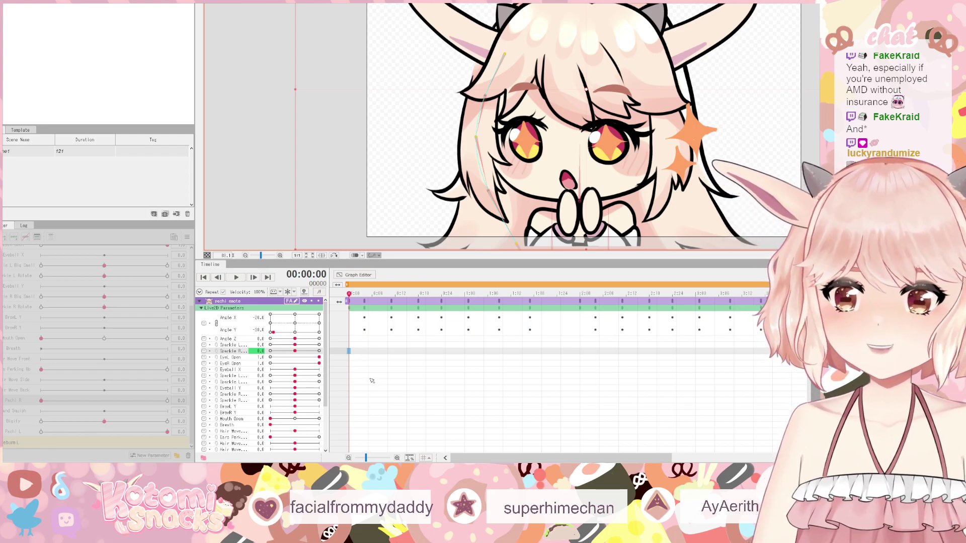
click(361, 294)
drag(361, 295, 312, 320)
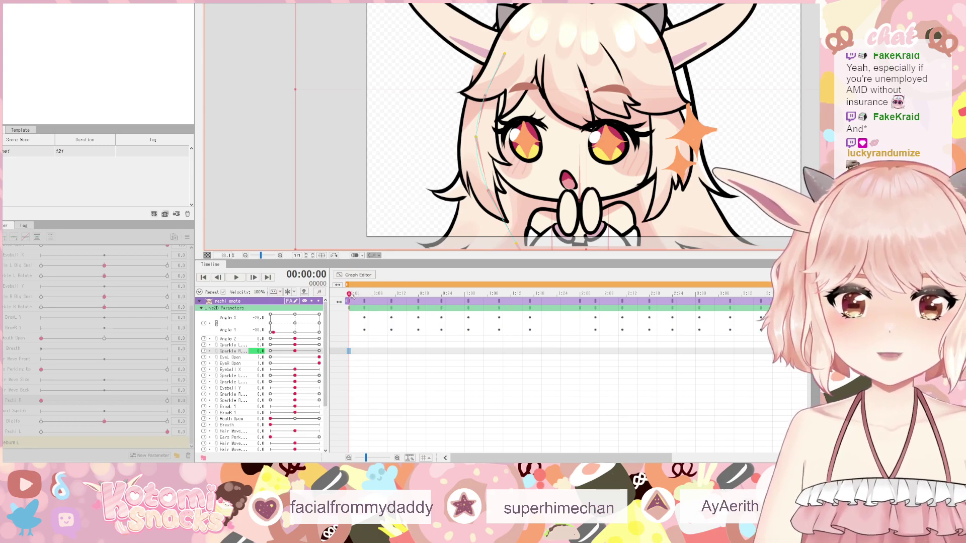
drag(352, 297, 295, 301)
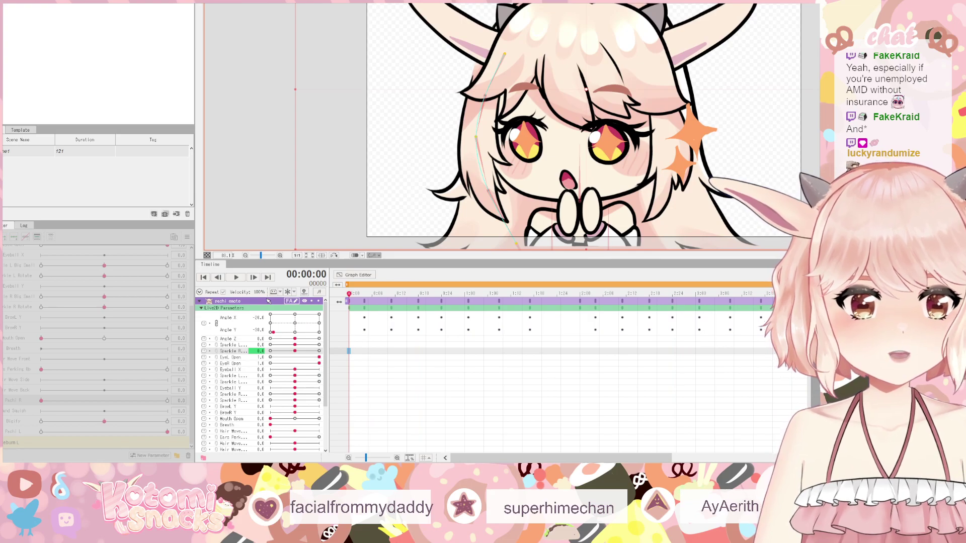
- At frame 16, keyframe the hands apart with Pachi R at 5 and Pachi L at -5
scroll(248, 368, down, 3)
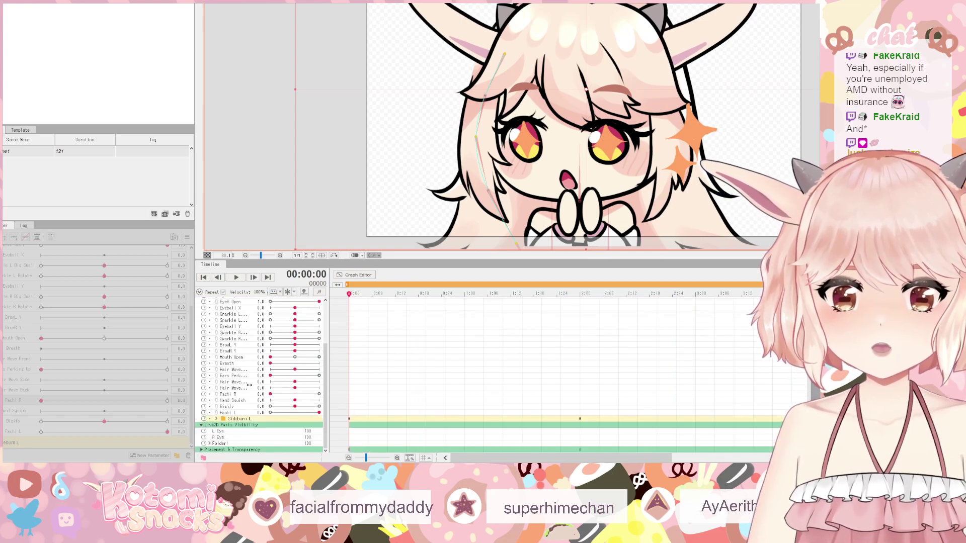
click(246, 396)
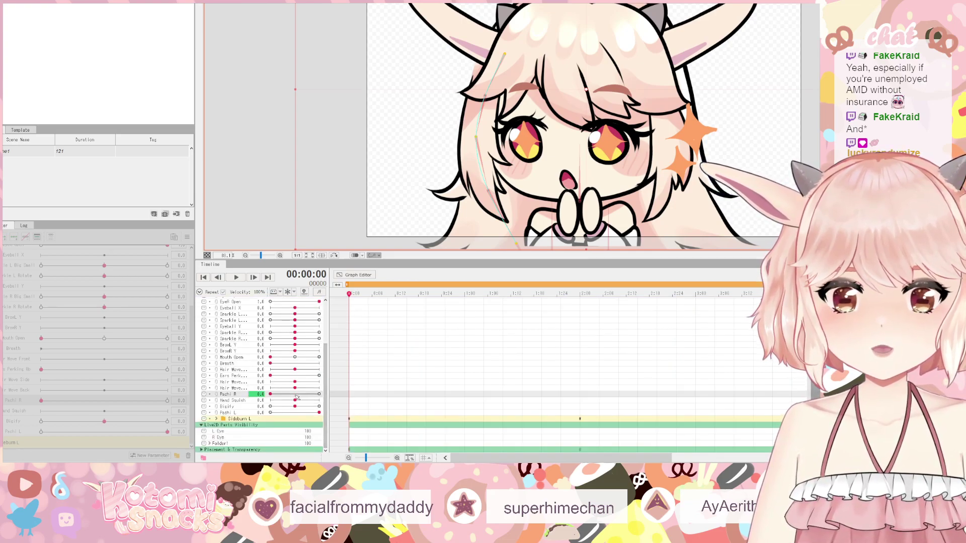
drag(351, 394, 410, 395)
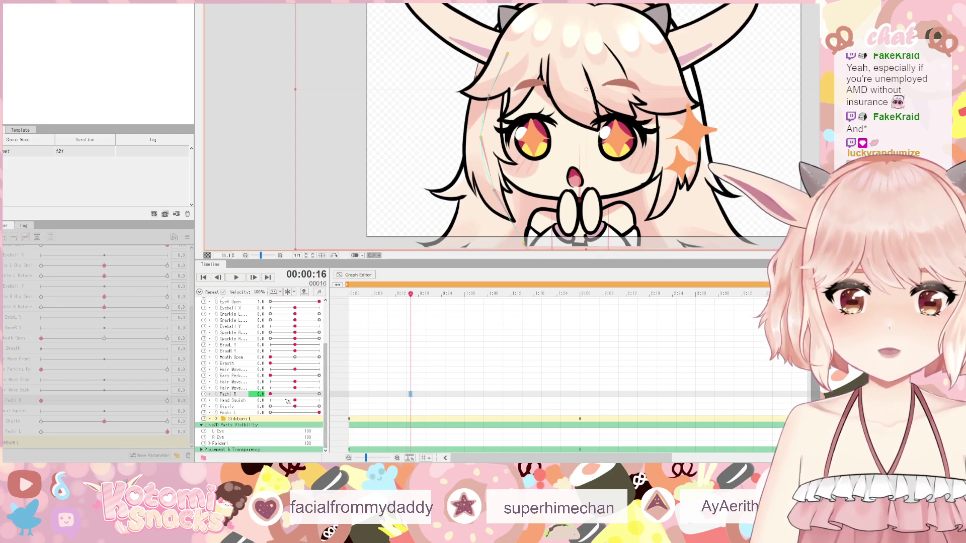
drag(275, 398, 356, 398)
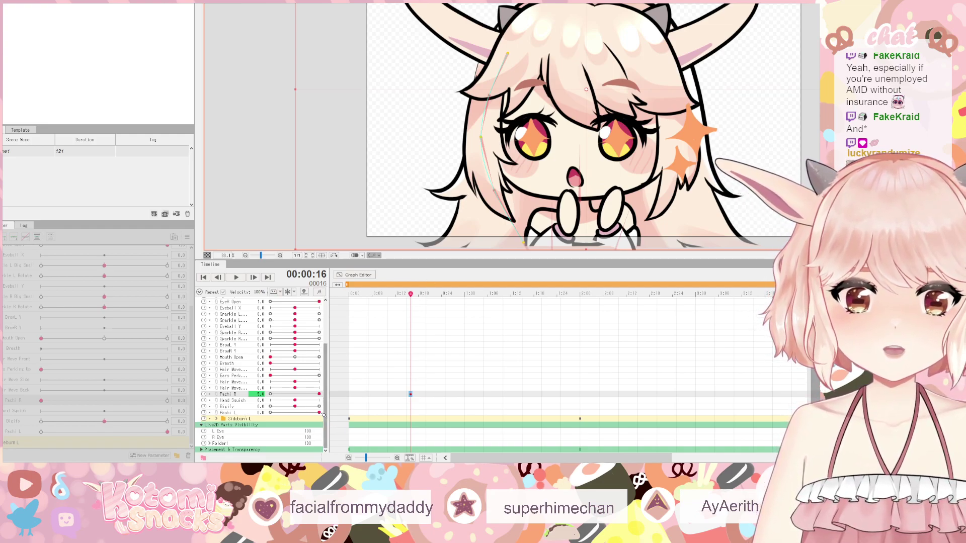
drag(323, 413, 246, 413)
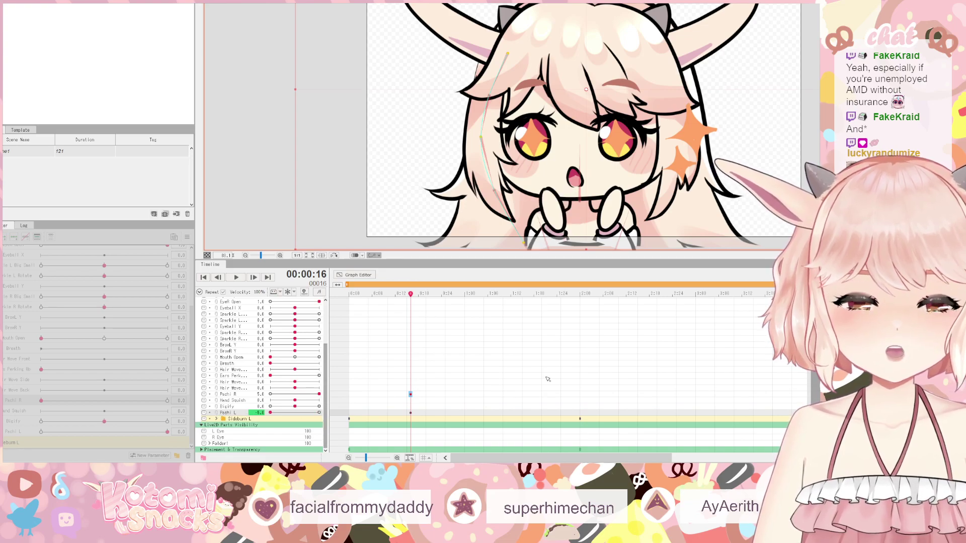
- At frame 27, keyframe Pachi R and Pachi L at 0 so the hands meet
drag(413, 311, 445, 327)
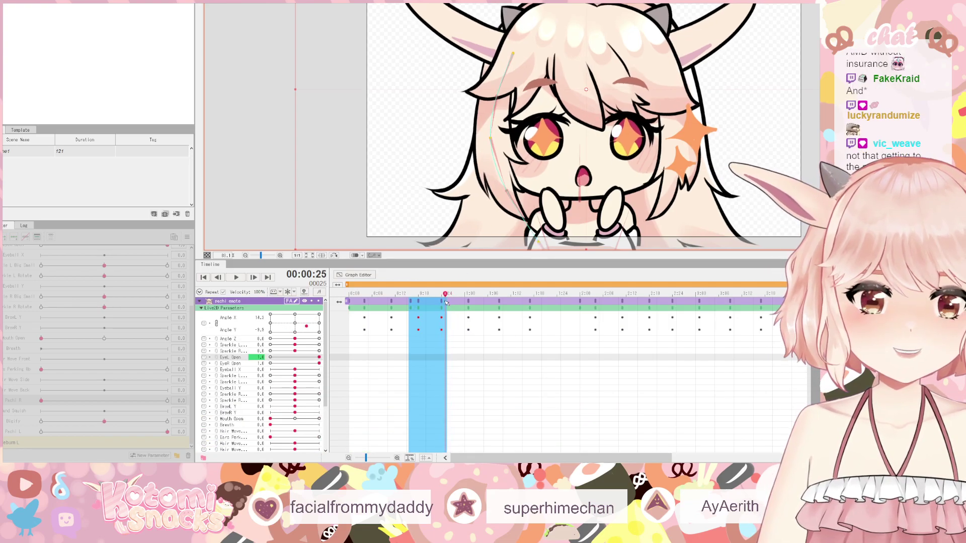
click(480, 311)
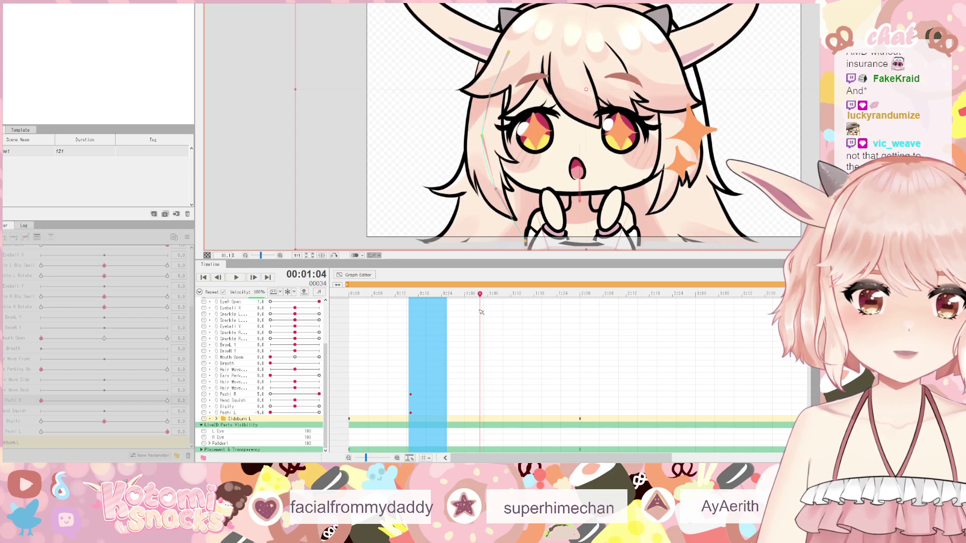
click(515, 345)
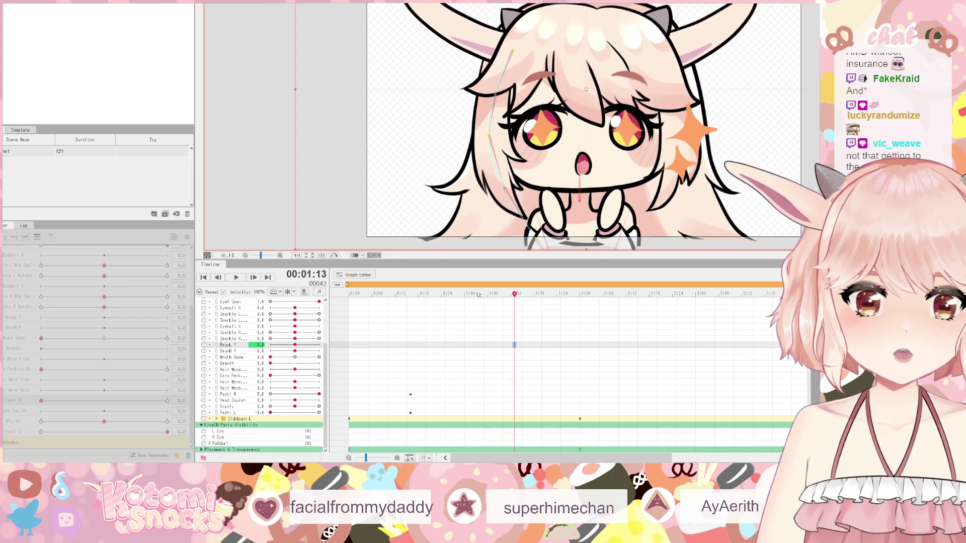
drag(515, 296, 452, 296)
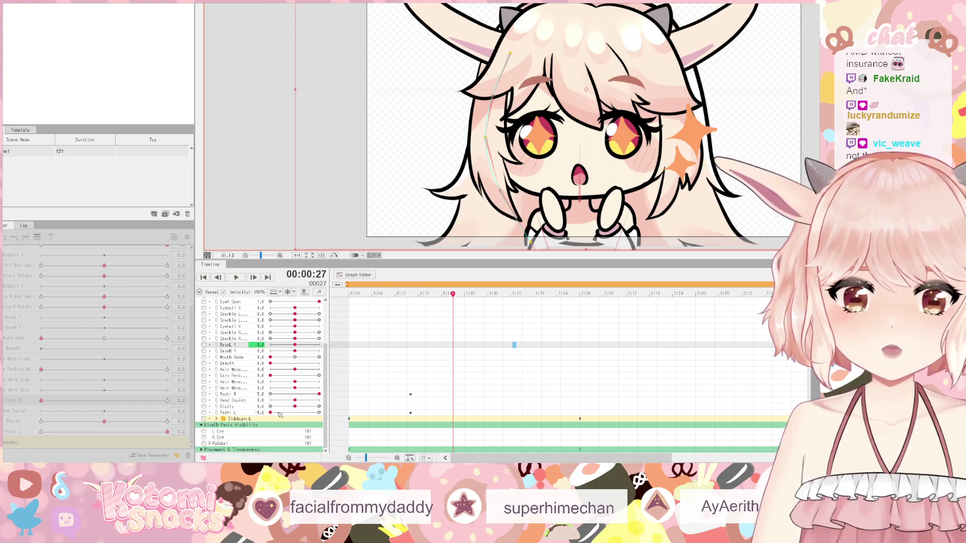
drag(281, 414, 252, 394)
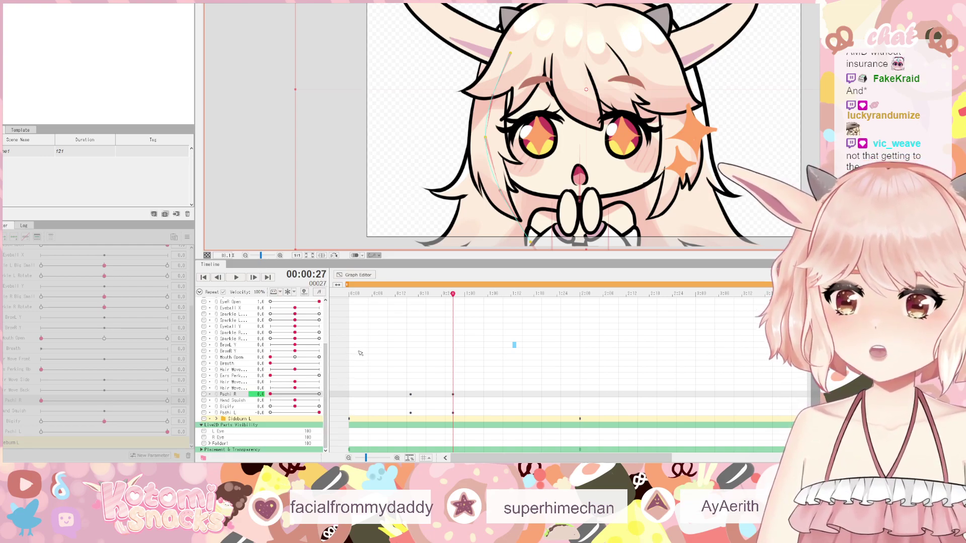
- Duplicate the clap keyframes of Pachi R and Pachi L at frames 45 and 87
drag(378, 374, 477, 423)
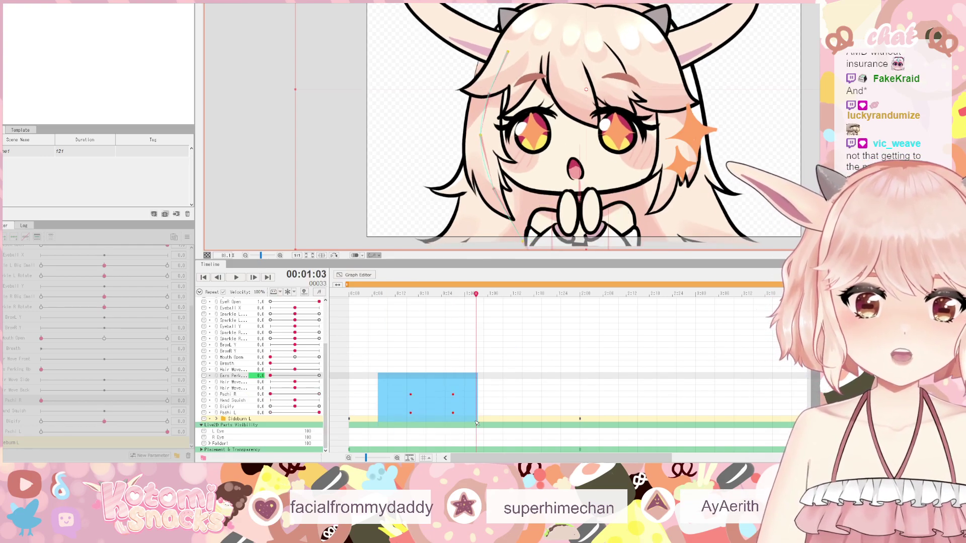
click(522, 394)
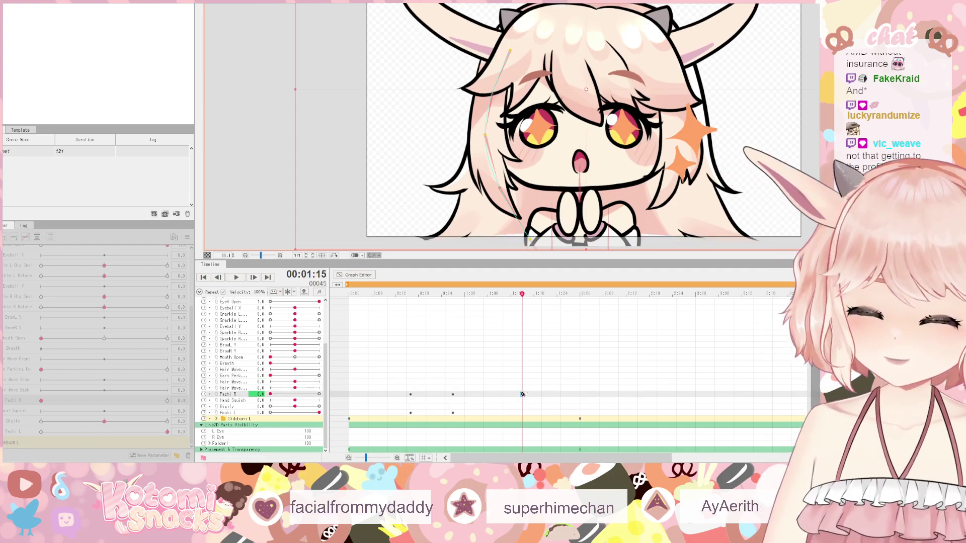
key(ctrl+v)
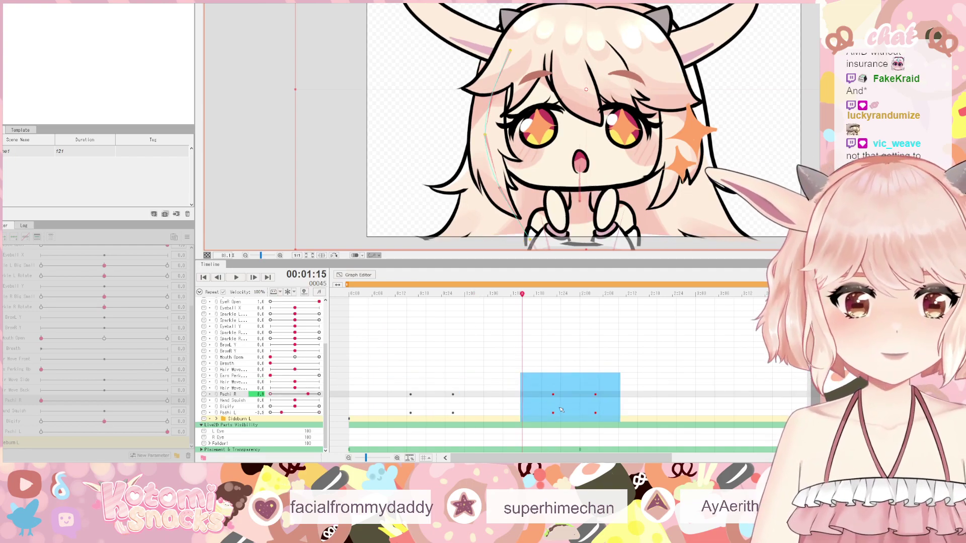
click(649, 389)
click(672, 393)
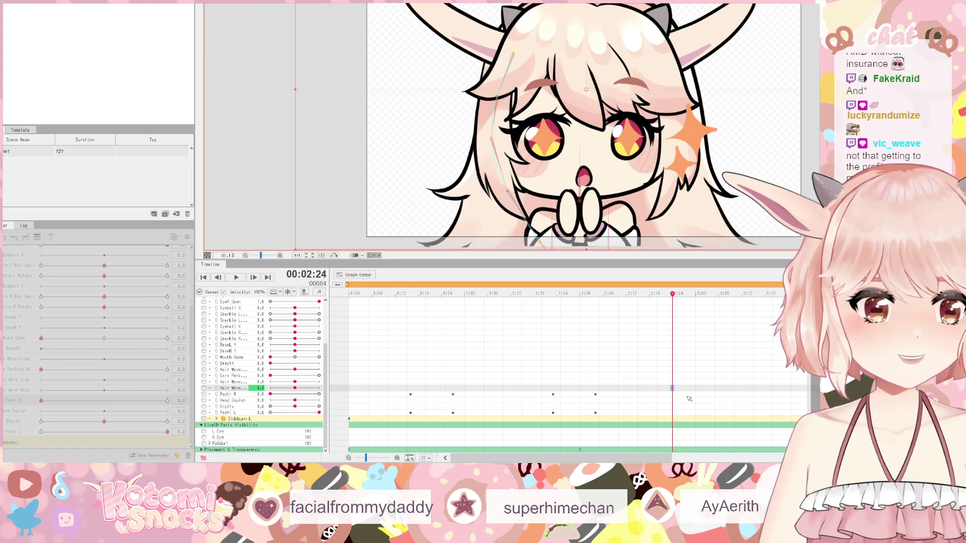
click(686, 398)
key(ctrl+v)
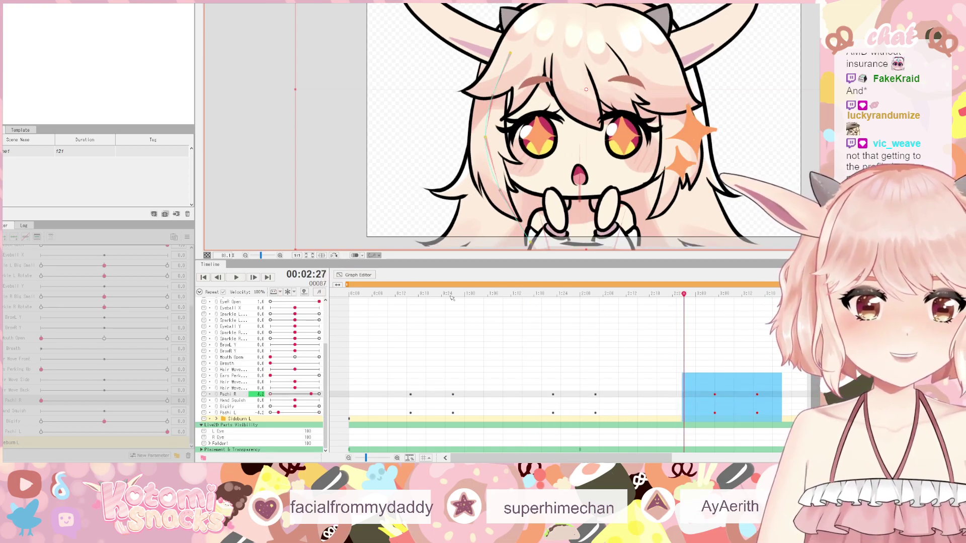
- Play back the clapping animation from frame 0 to check its timing
drag(483, 458, 548, 459)
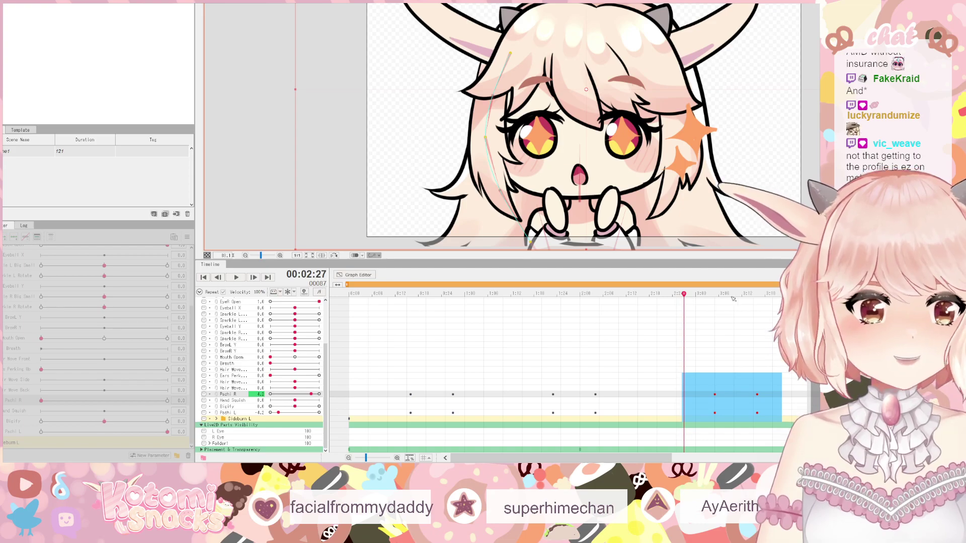
drag(678, 296, 349, 332)
click(237, 278)
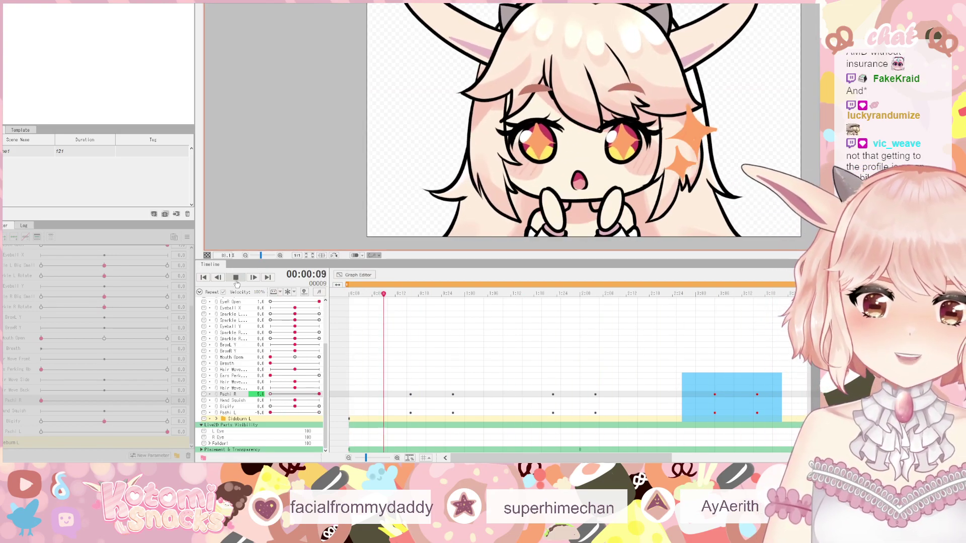
click(235, 278)
- Move the first clap's hands-apart keyframes to frame 10 and hands-together keyframes to frame 15, and delete the duplicated claps
drag(403, 380, 390, 398)
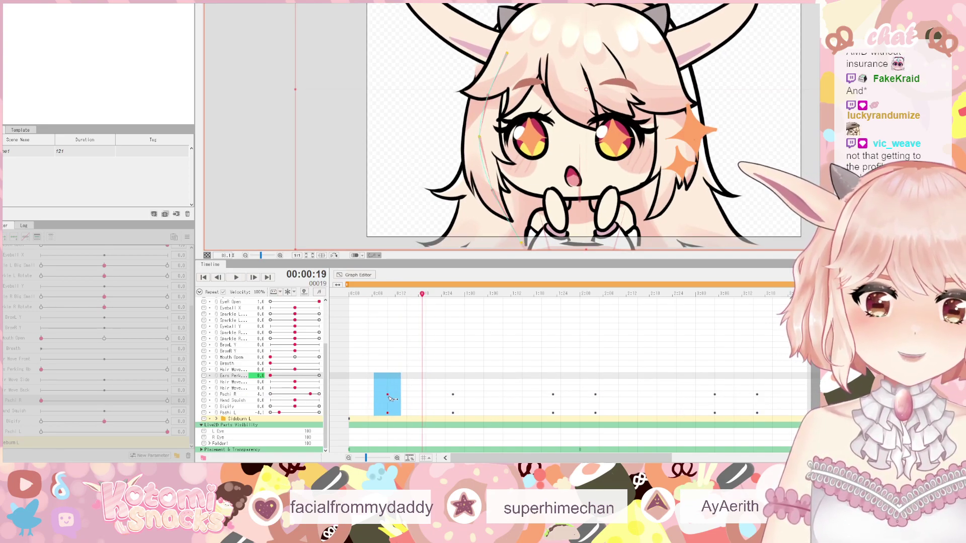
drag(446, 379, 408, 396)
click(528, 382)
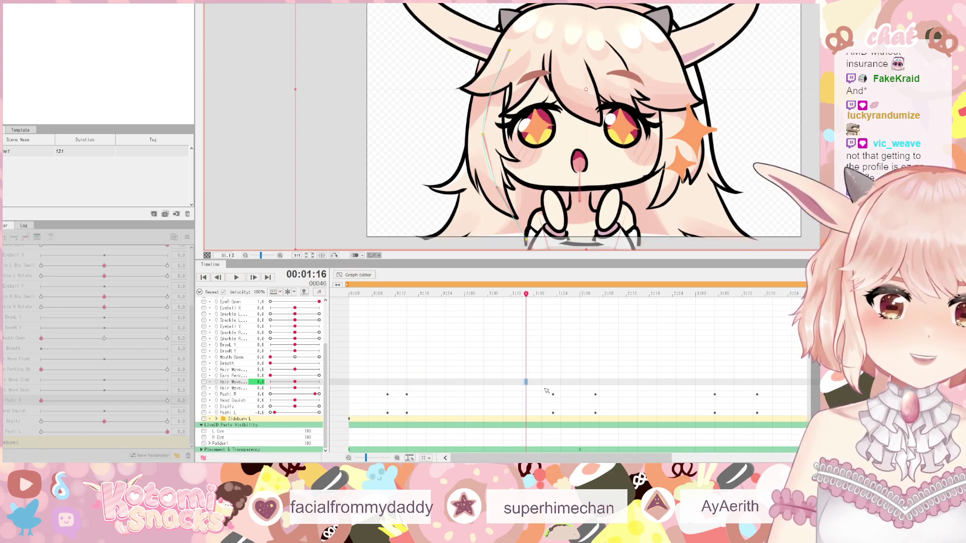
drag(543, 385, 769, 425)
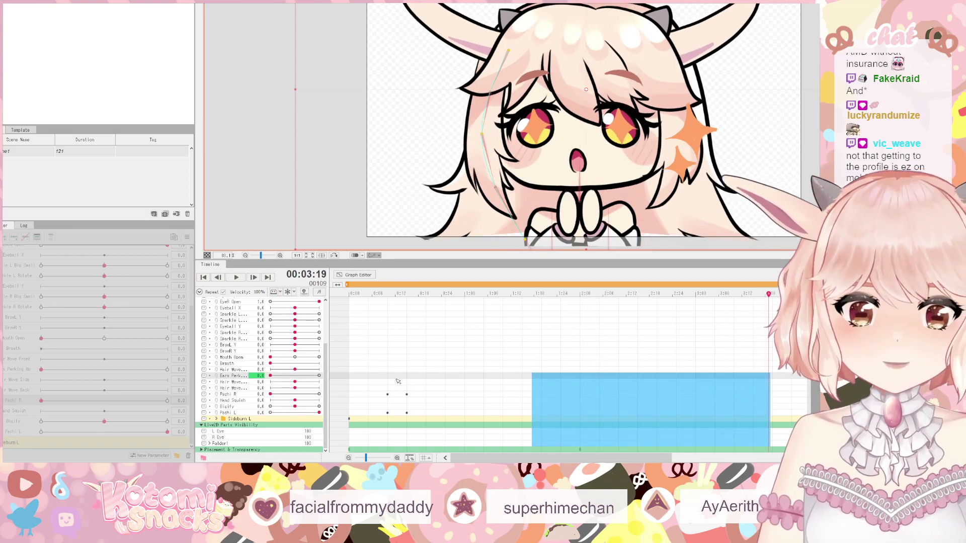
- Duplicate the shortened clap keyframes of Pachi R and Pachi L at frame 30
drag(374, 380, 421, 416)
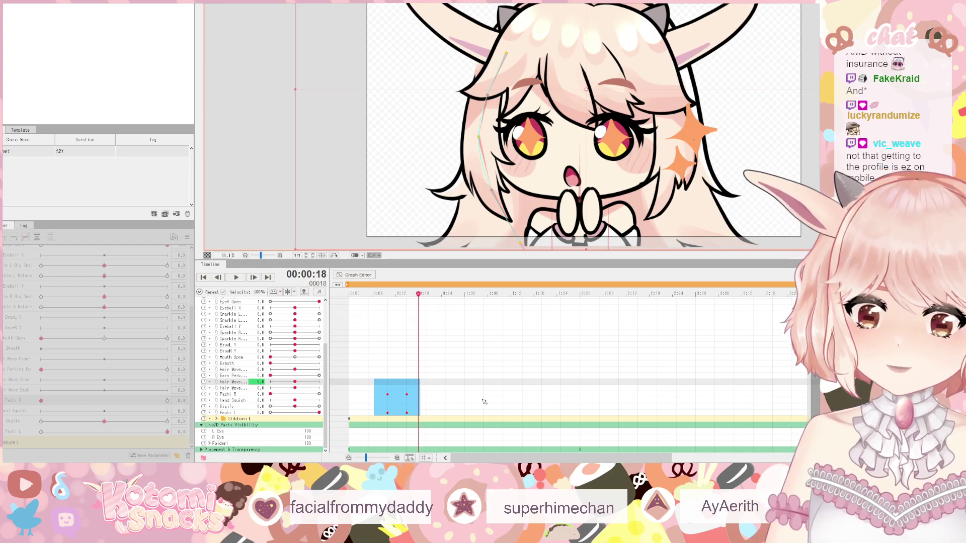
click(467, 394)
key(ctrl+v)
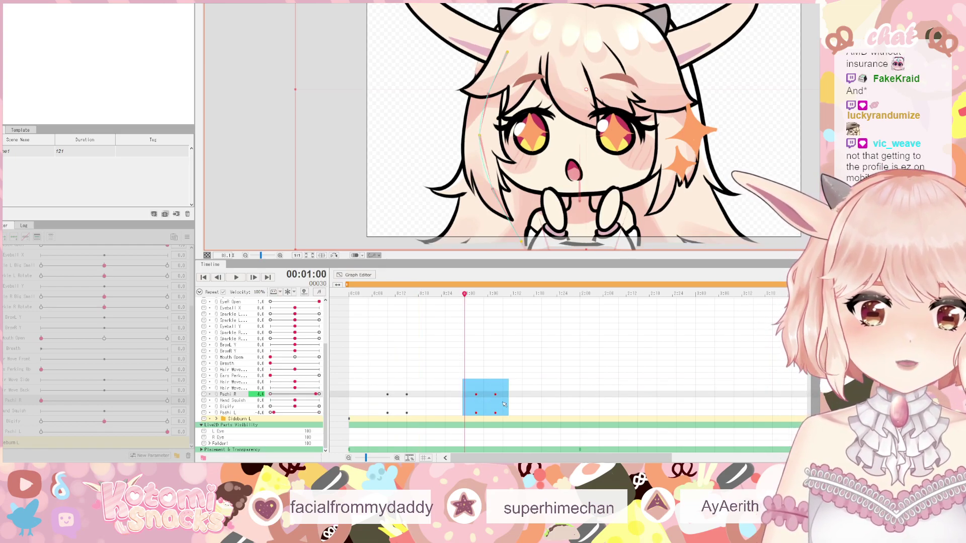
- Repeat the same clap keyframes four more times along the timeline, including at frames 75, 95 and 113
click(553, 394)
key(ctrl+v)
click(637, 398)
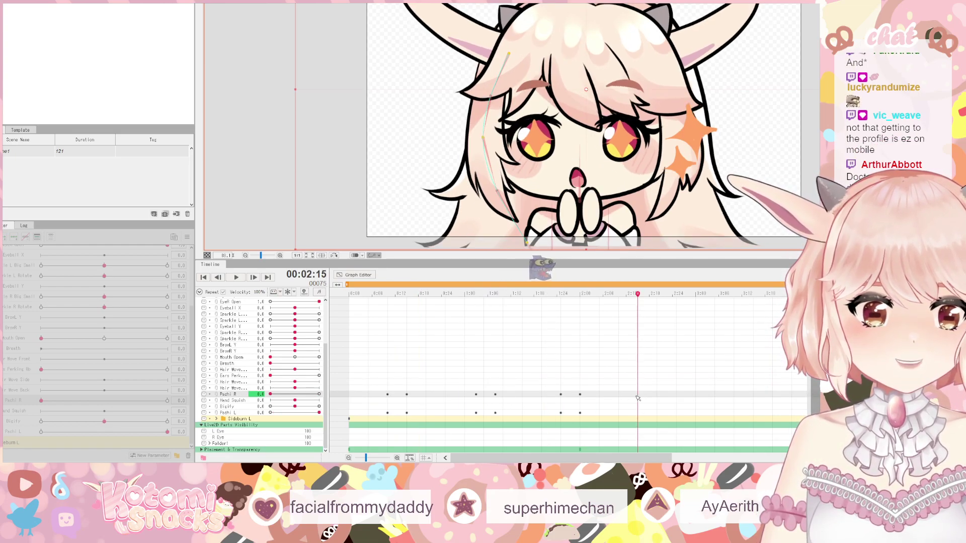
key(ctrl+v)
click(714, 398)
key(ctrl+v)
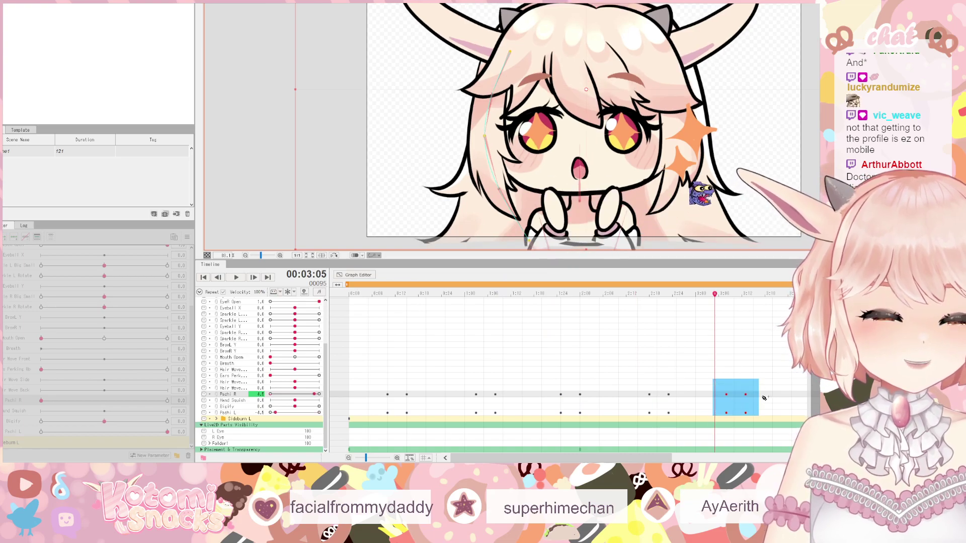
click(785, 398)
key(ctrl+v)
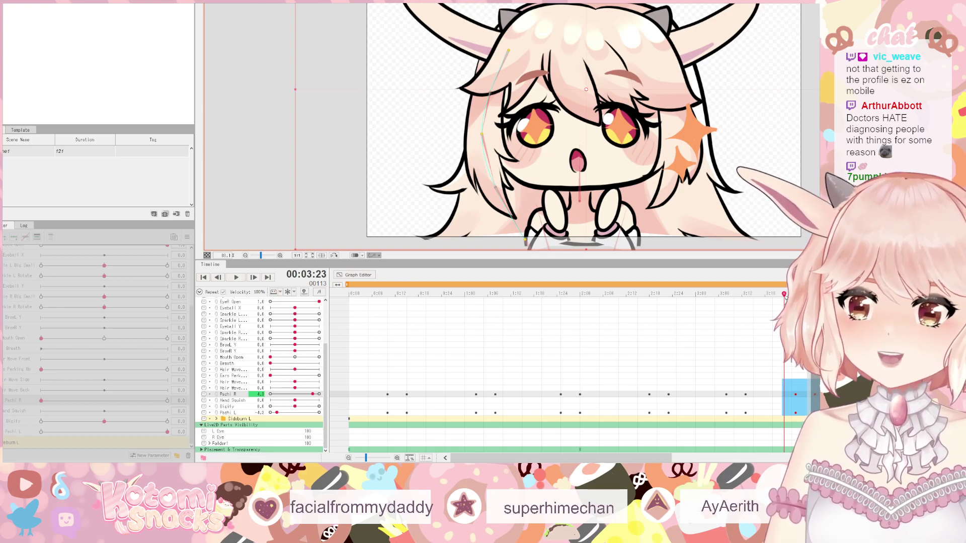
- Return to frame 0 and play back the repeated shortened claps
drag(784, 297, 335, 315)
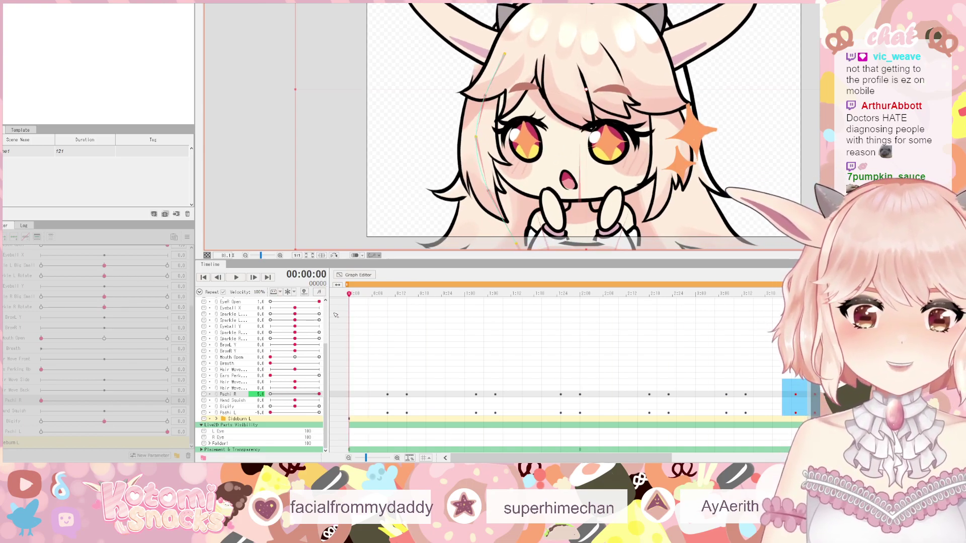
click(236, 277)
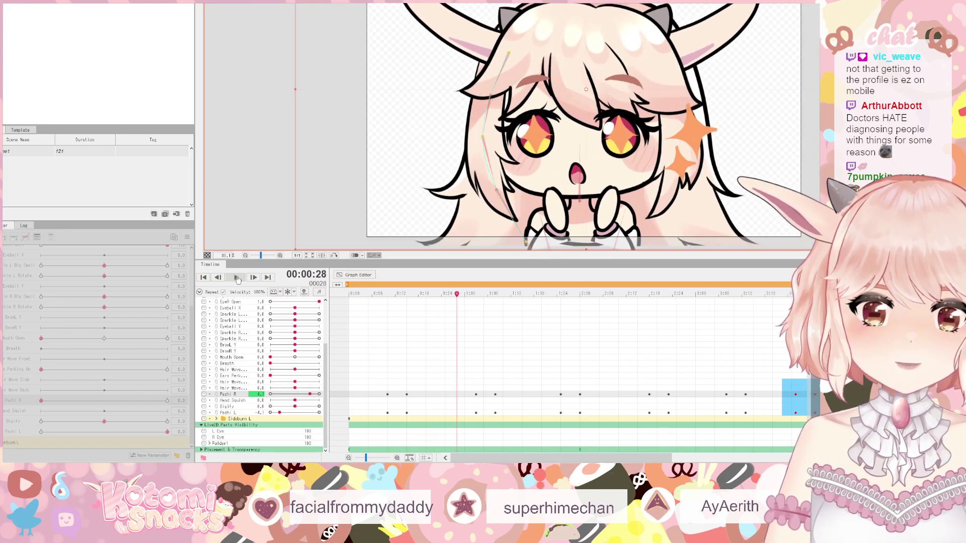
click(236, 277)
- Retime the second clap to frames 23 and 28, clearing its leftover keyframes, and play back the result
drag(374, 380, 409, 419)
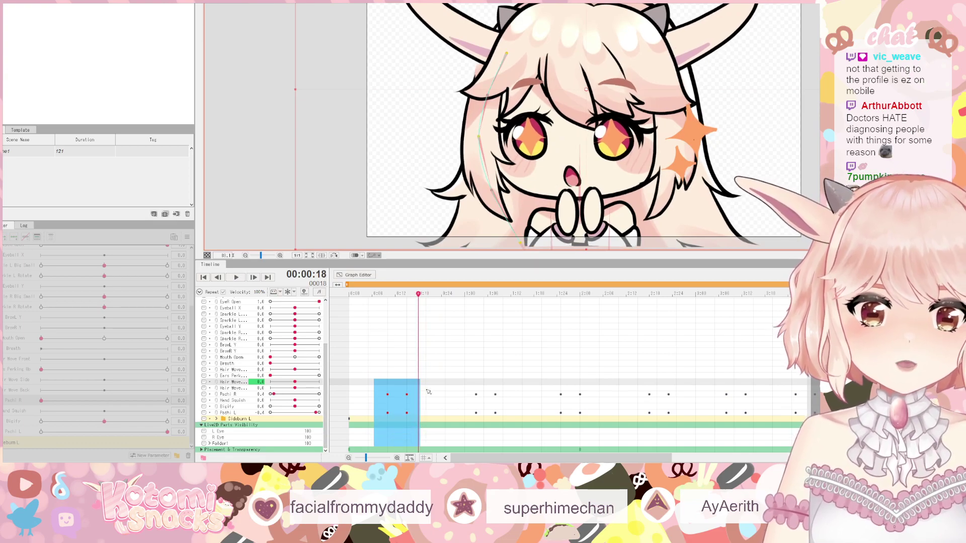
drag(454, 381, 520, 424)
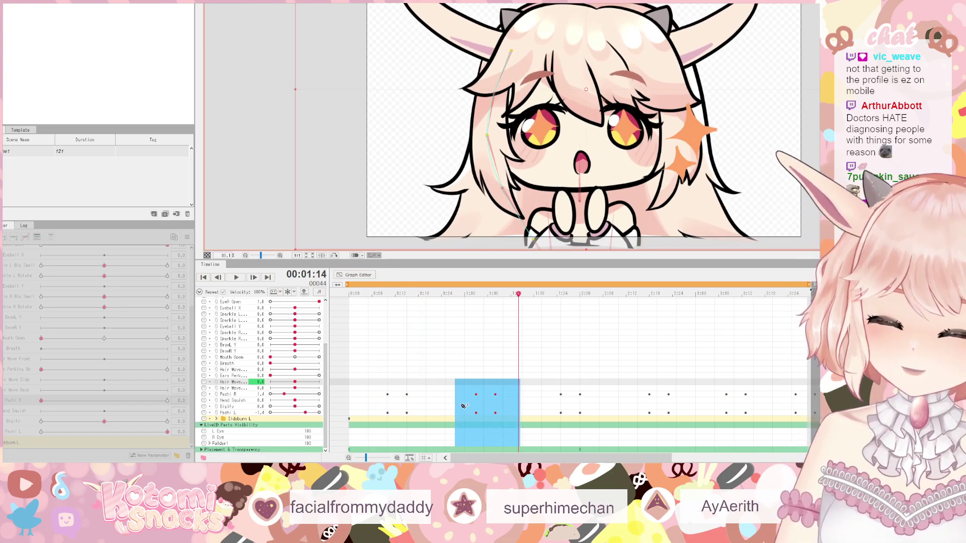
click(435, 397)
key(ctrl+v)
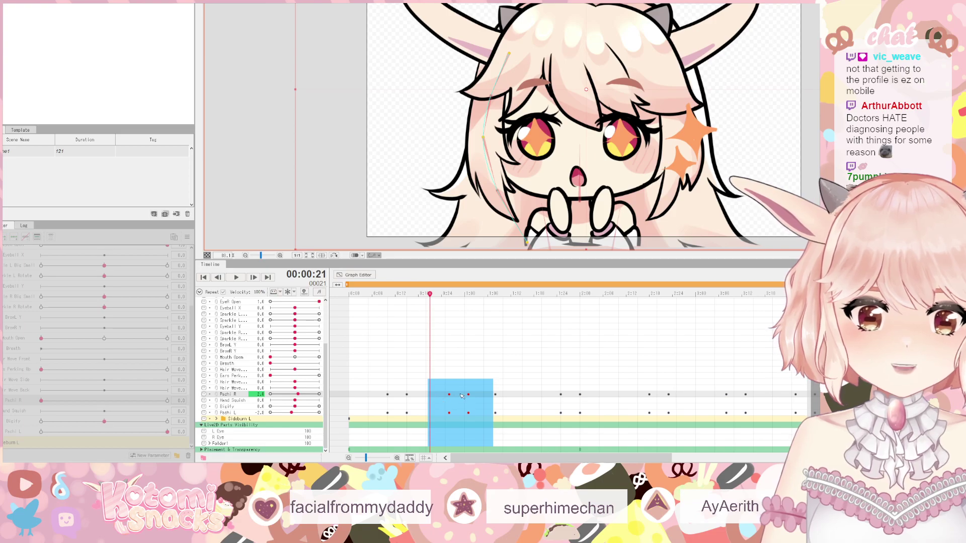
drag(451, 397, 439, 397)
drag(503, 374, 490, 421)
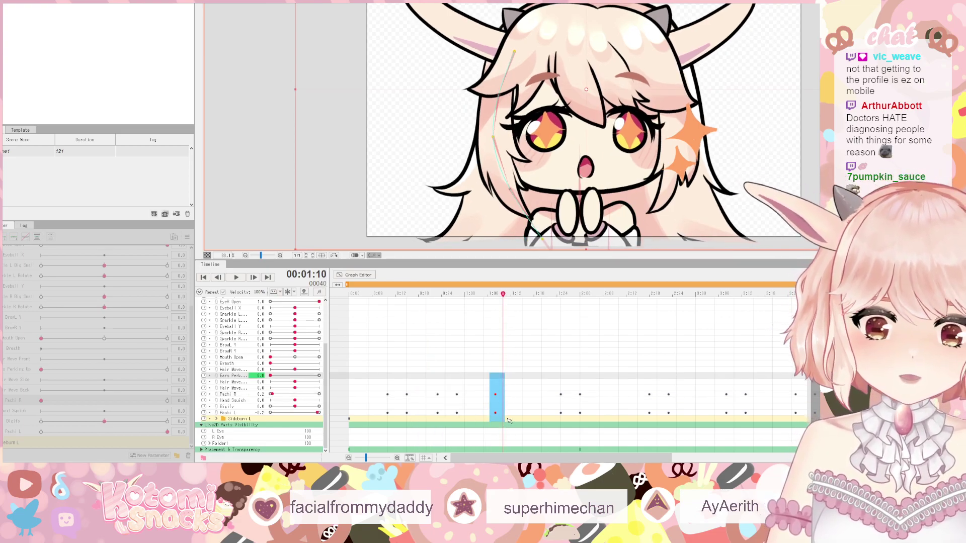
click(414, 375)
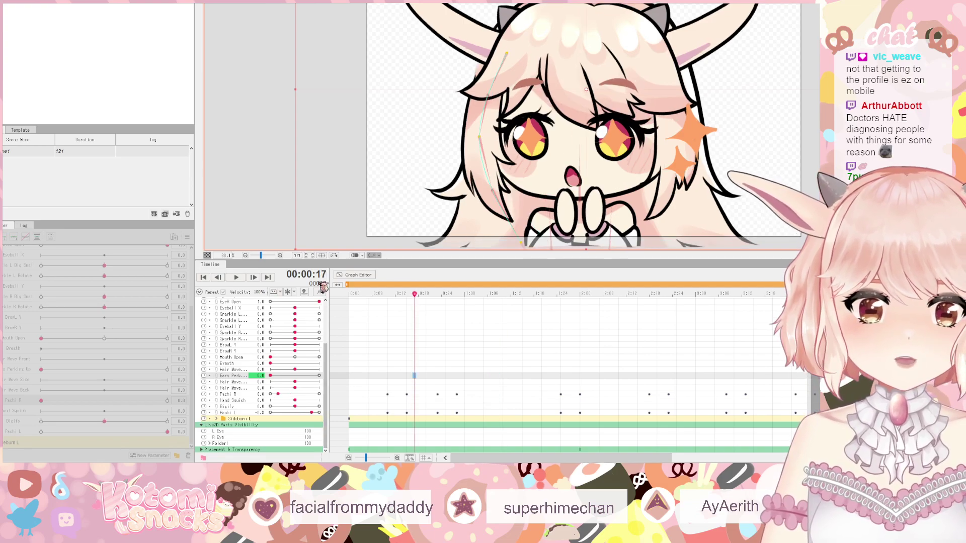
click(235, 277)
key(space)
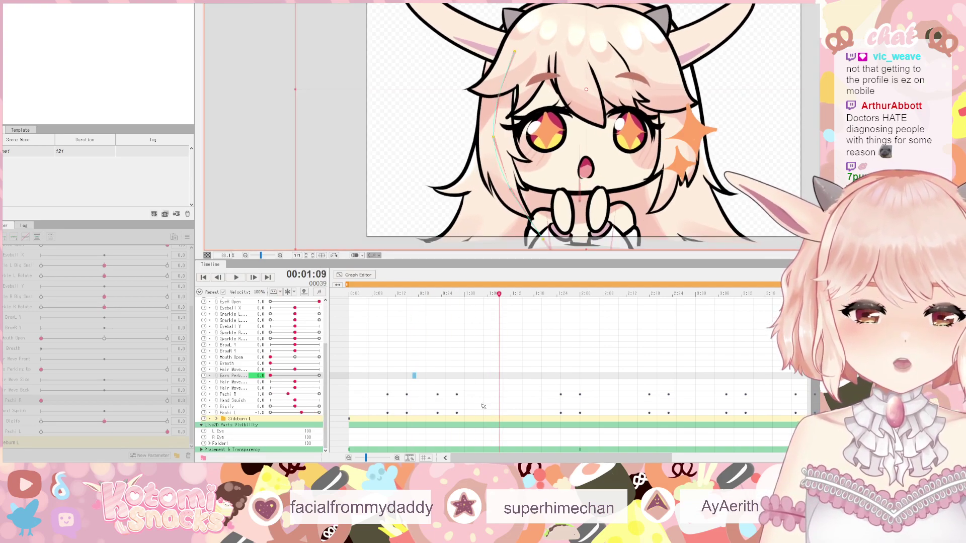
- Delete all Pachi R and Pachi L keyframes that follow the second clap
drag(533, 367, 785, 452)
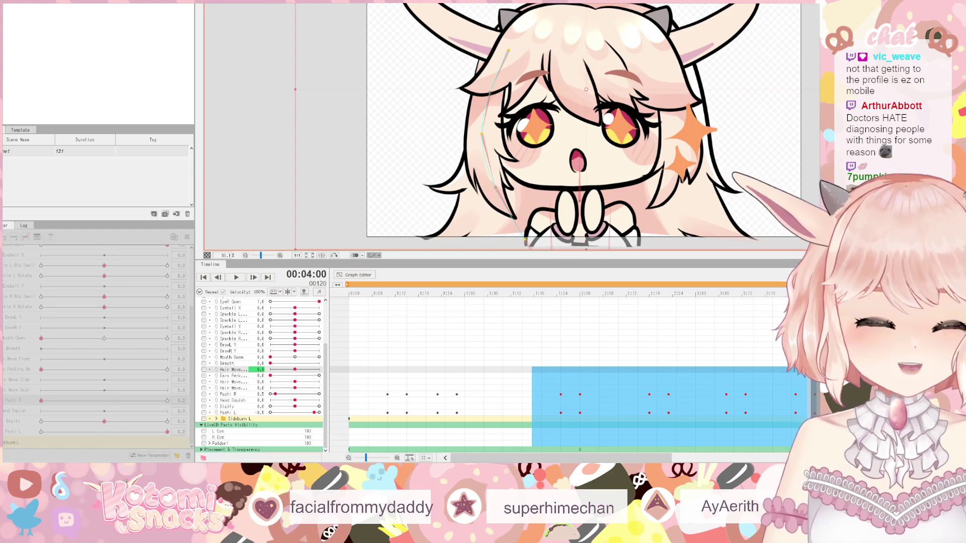
key(Delete)
click(448, 368)
- Duplicate the two-clap keyframe pattern of Pachi R and Pachi L at frames 35, 65 and 96
drag(370, 373, 476, 416)
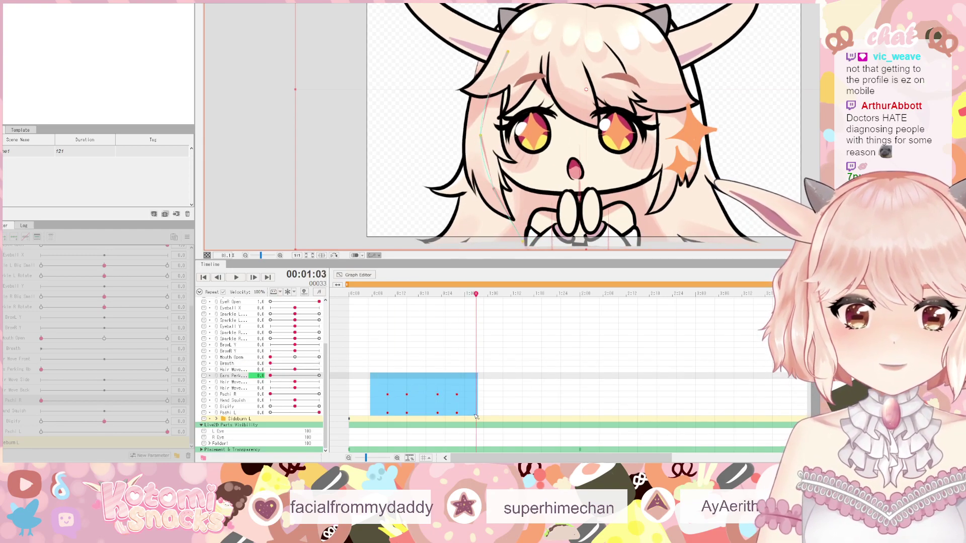
click(523, 397)
click(493, 397)
click(484, 397)
key(ctrl+v)
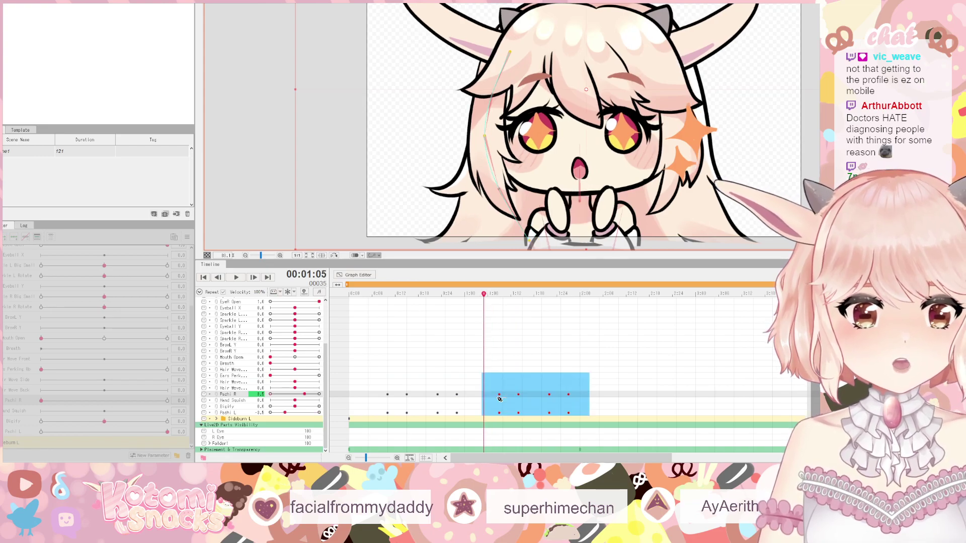
click(599, 394)
key(ctrl+v)
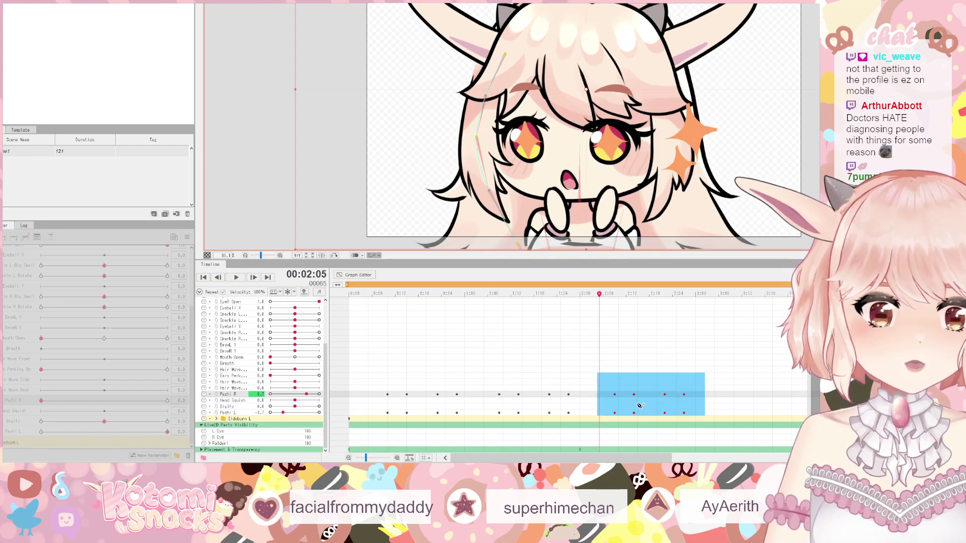
click(720, 395)
key(ctrl+v)
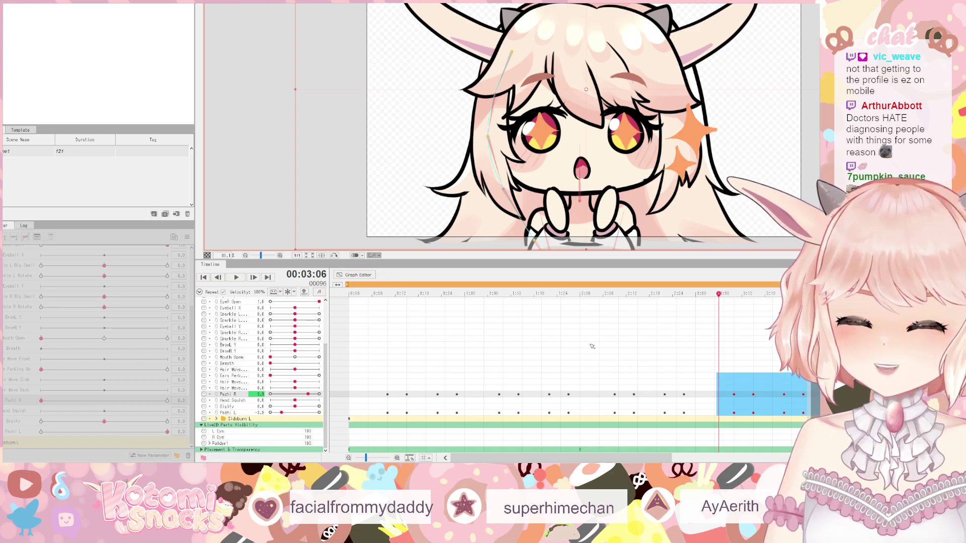
- Play back the whole animation from frame 0 to review the faster clapping
key(space)
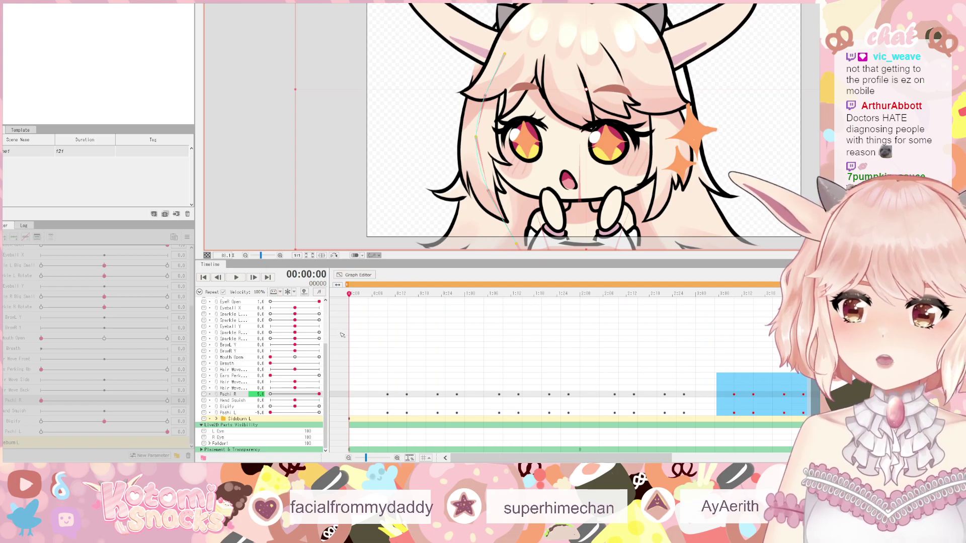
click(235, 277)
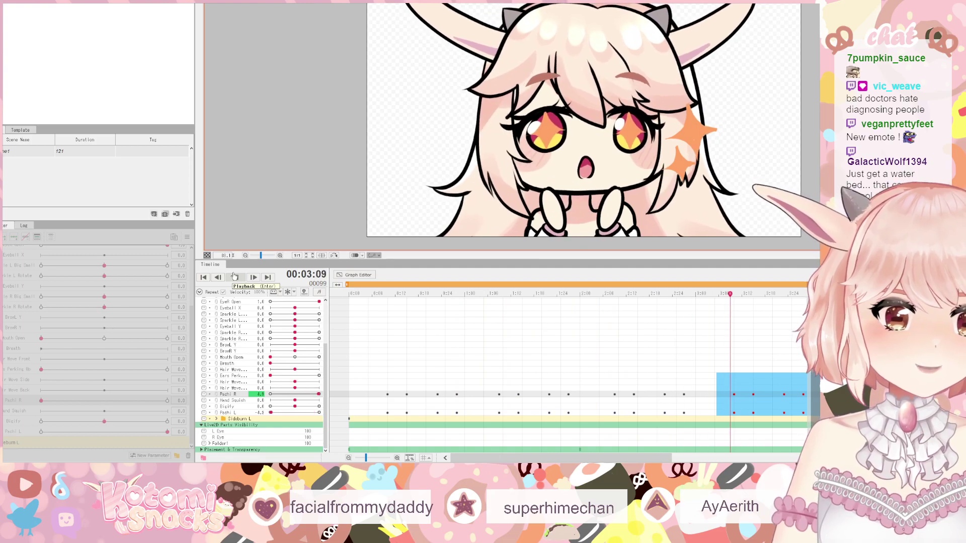
click(234, 277)
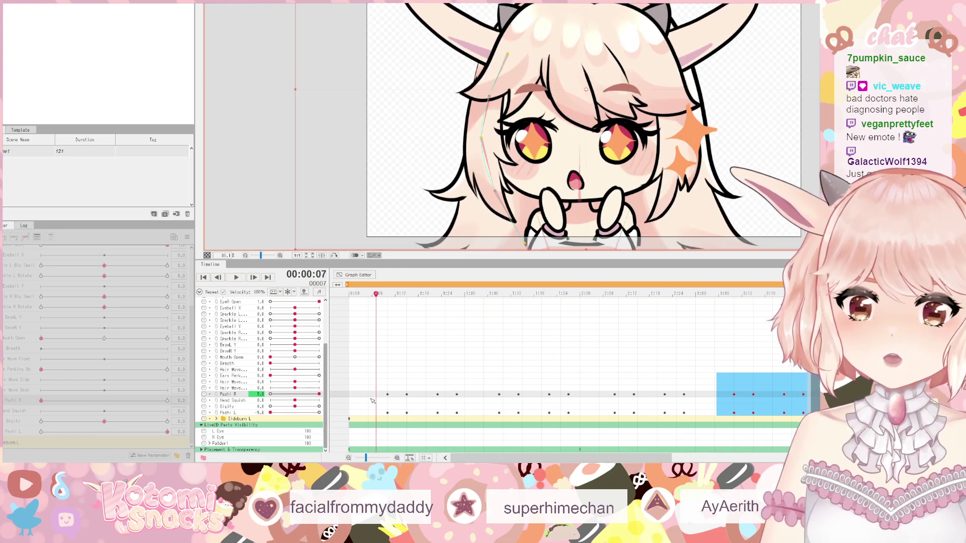
- At frame 7, add a keyframe for Mouth Open at its lowest value
click(238, 365)
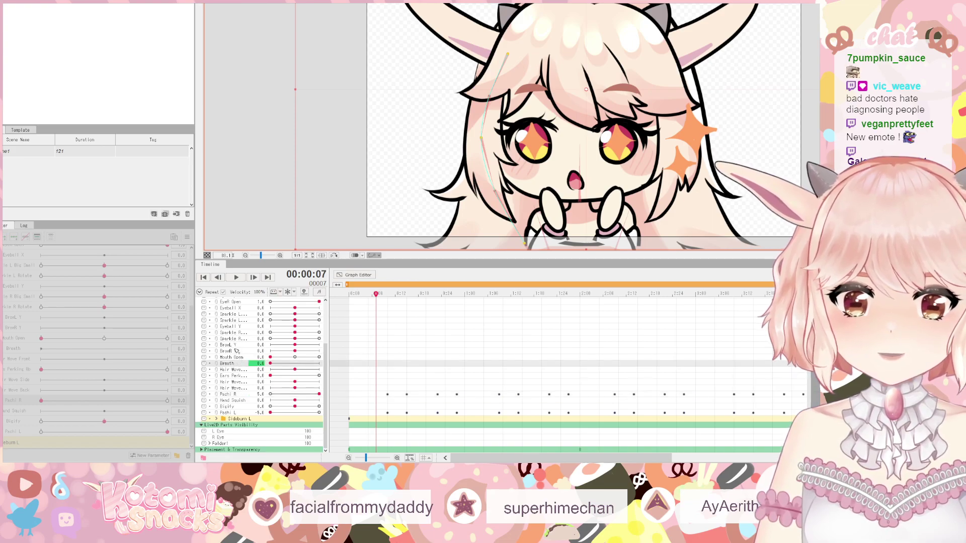
click(239, 357)
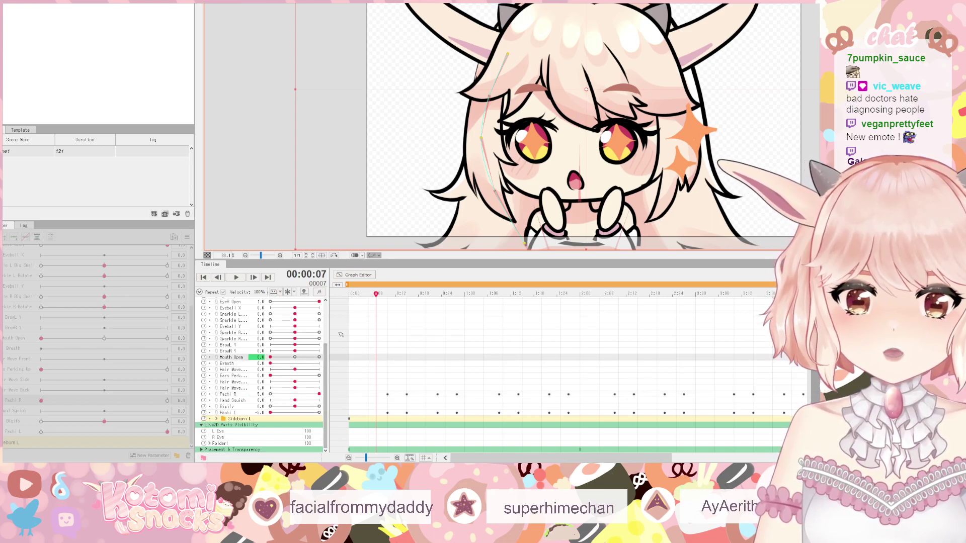
drag(271, 357, 193, 344)
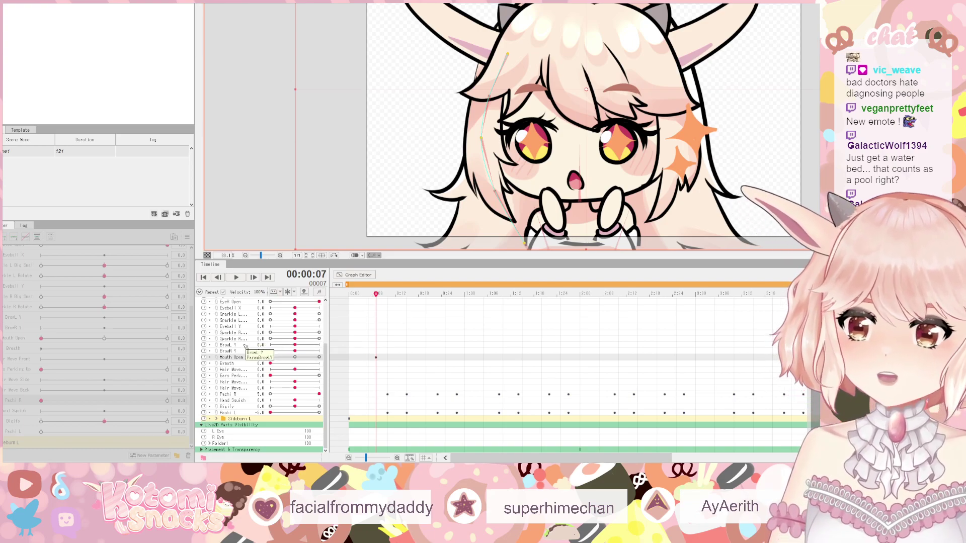
click(257, 357)
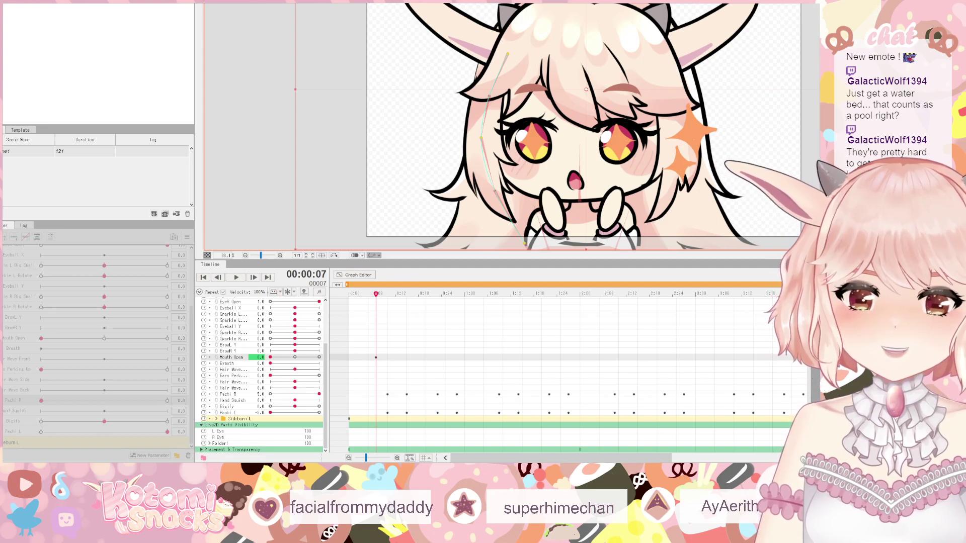
- Play back the animation from frame 5 to review the mouth and clapping motion
drag(376, 294, 369, 296)
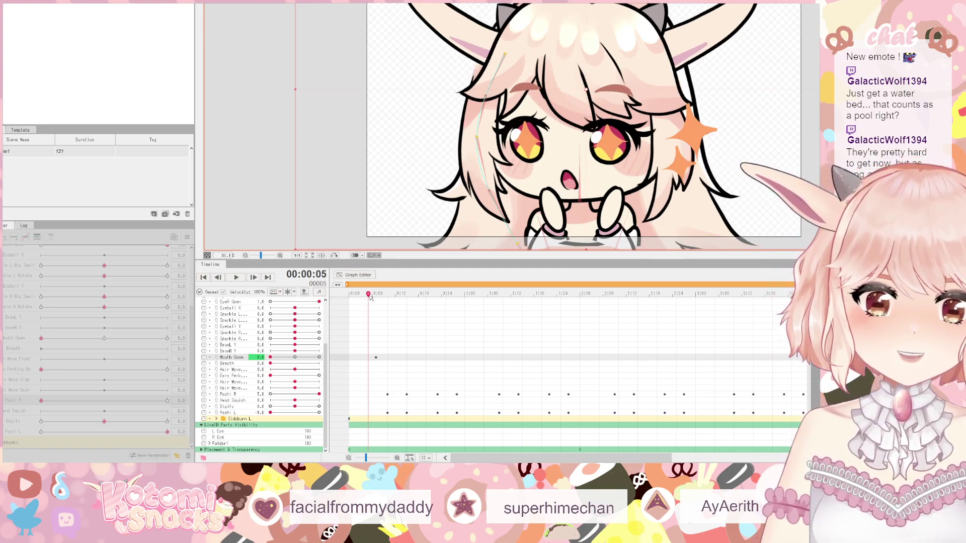
click(235, 278)
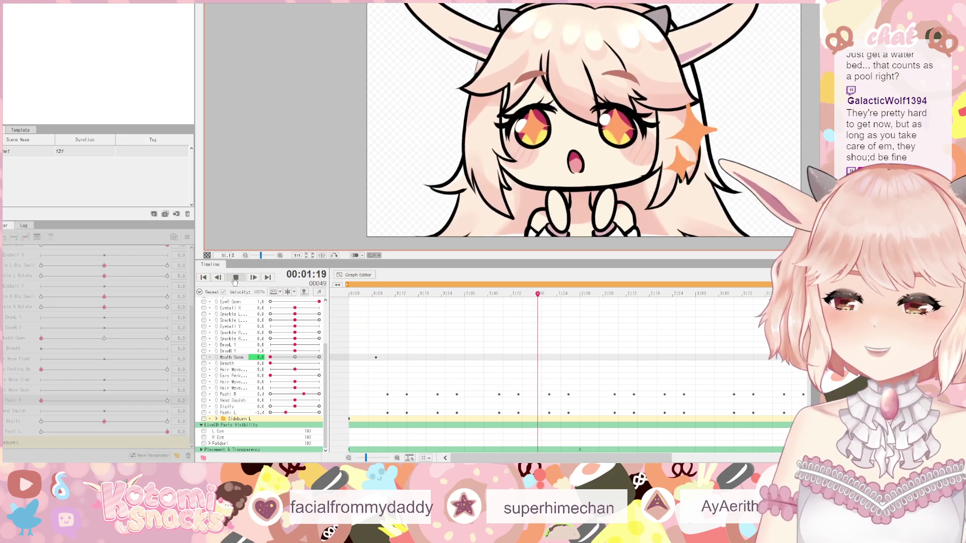
click(235, 278)
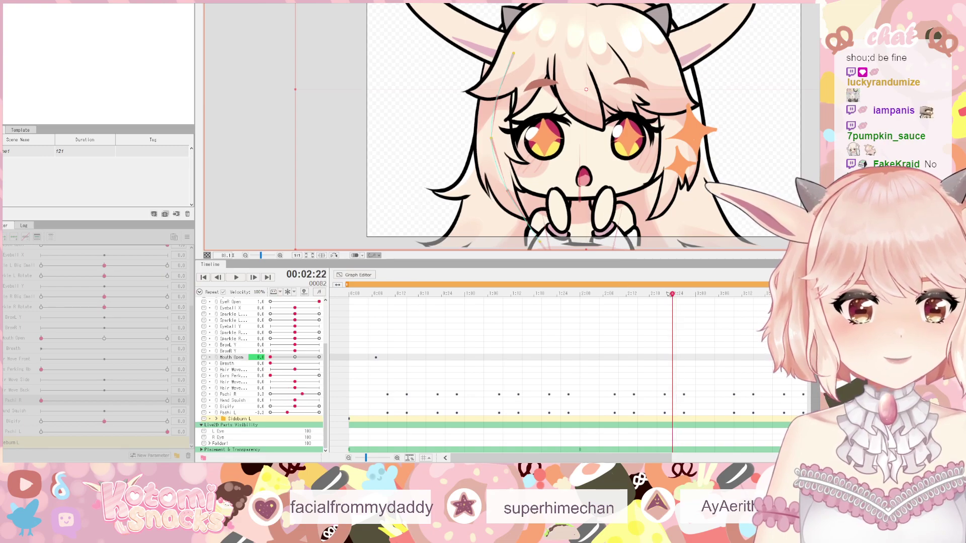
- Delete the Mouth Open keyframe at frame 7
click(480, 294)
drag(480, 314, 381, 362)
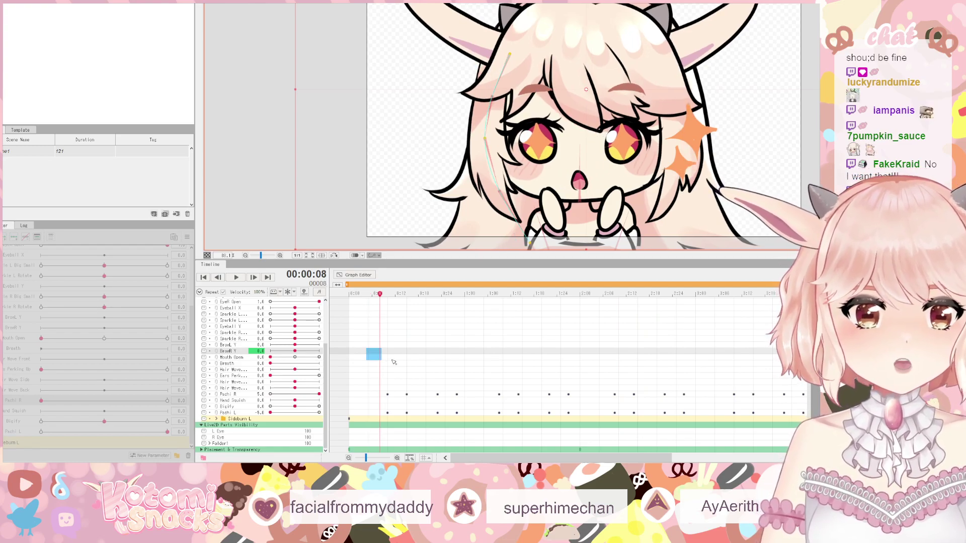
- At frame 8, keyframe the first Sparkle L parameter below Eyeball X at its lowest value
scroll(246, 348, up, 3)
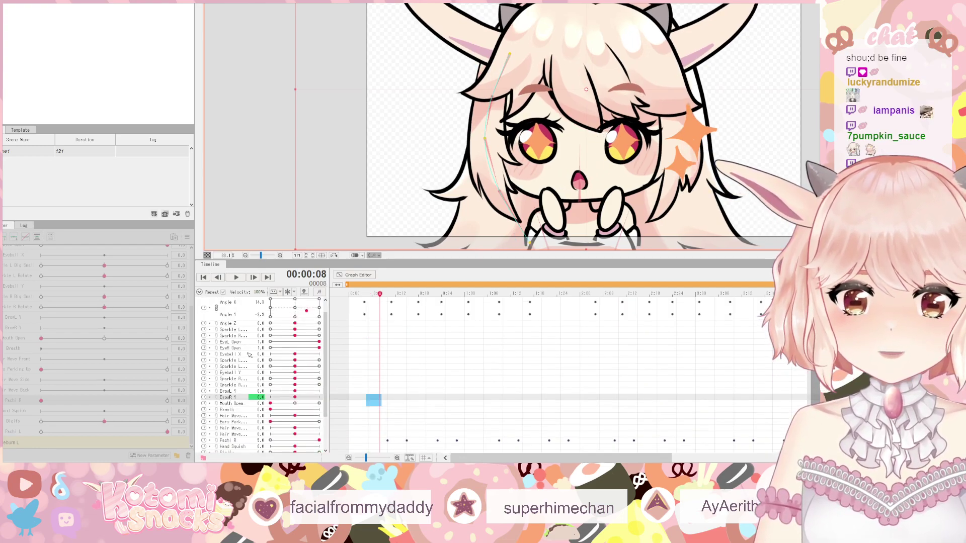
scroll(249, 359, down, 2)
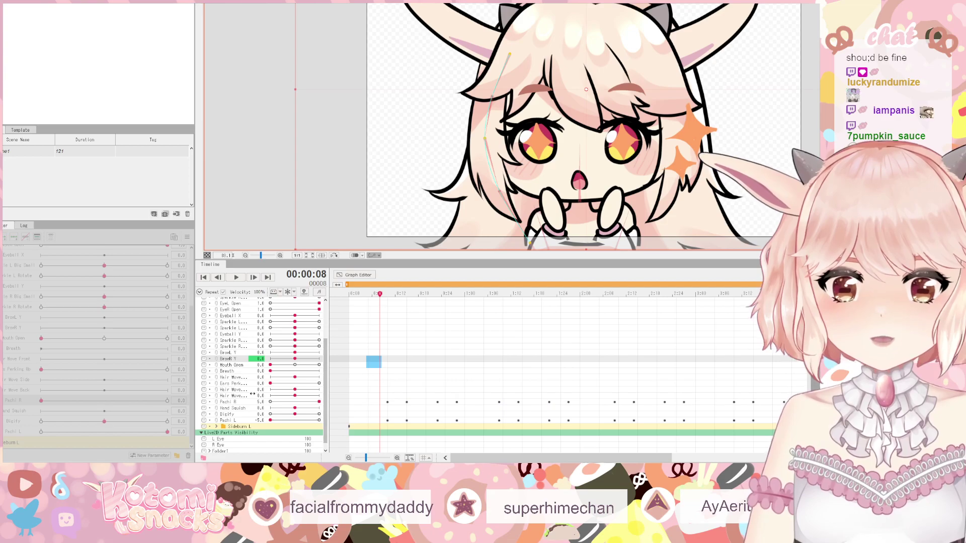
scroll(253, 394, down, 1)
scroll(254, 382, up, 4)
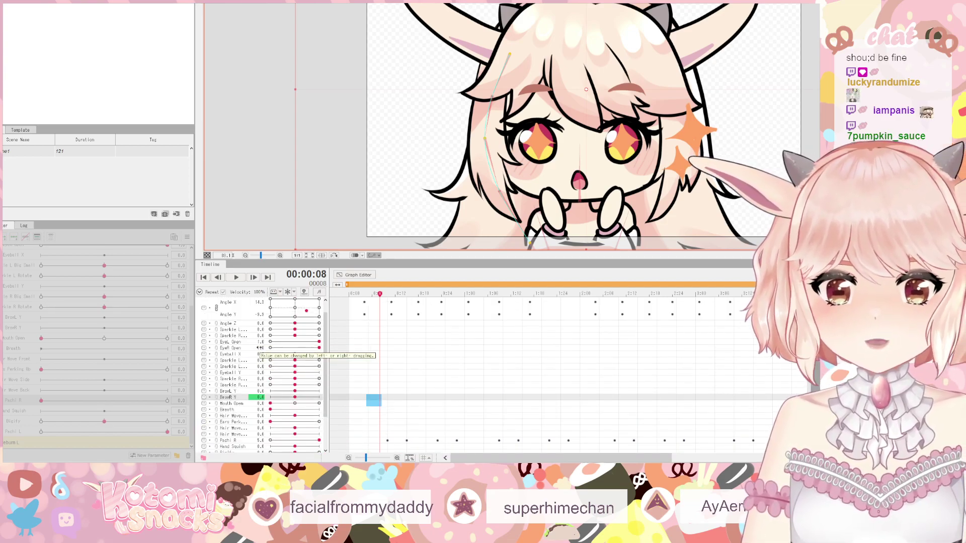
mouse_move(259, 360)
mouse_down()
mouse_move(291, 358)
mouse_move(272, 362)
mouse_up()
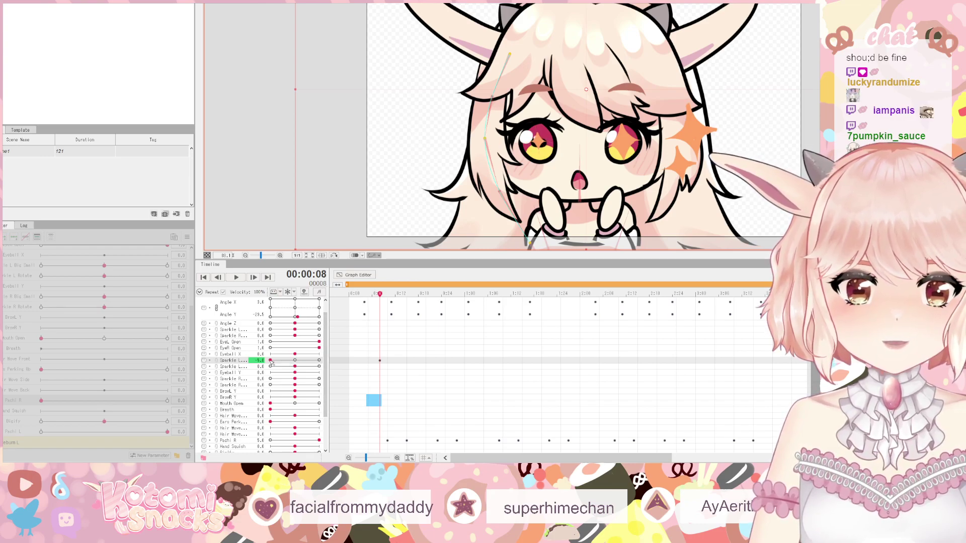
- Keyframe the same Sparkle L parameter close to its maximum at frame 10 and at about 0.2 at frame 13
click(384, 294)
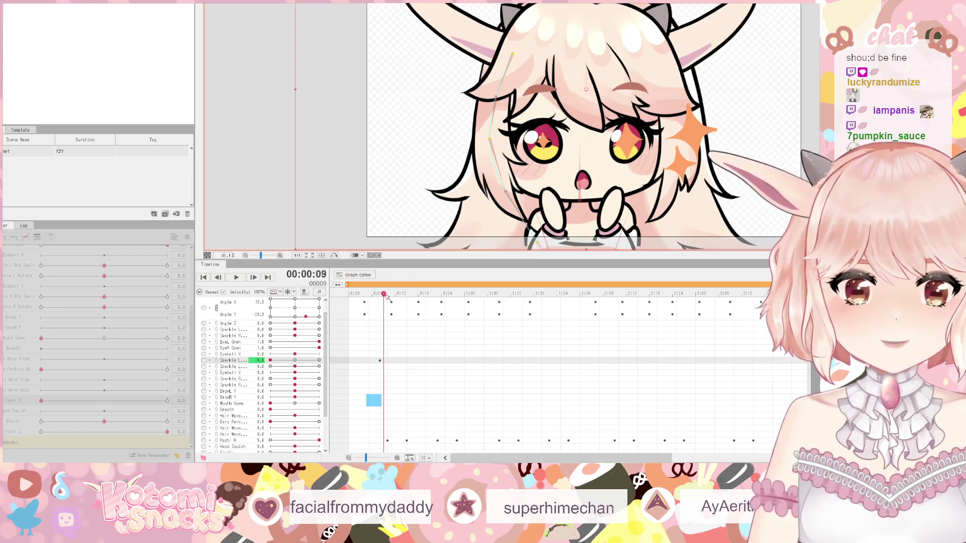
click(408, 295)
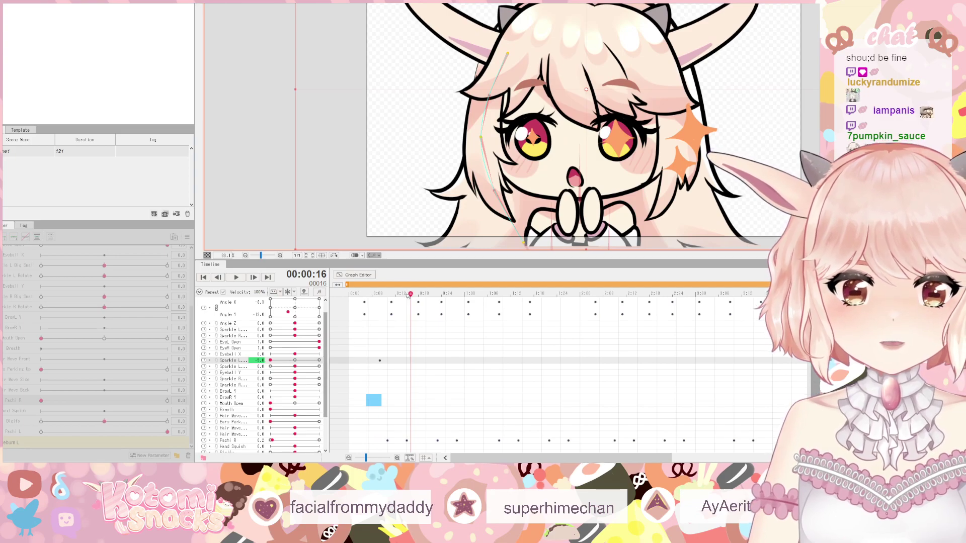
click(388, 295)
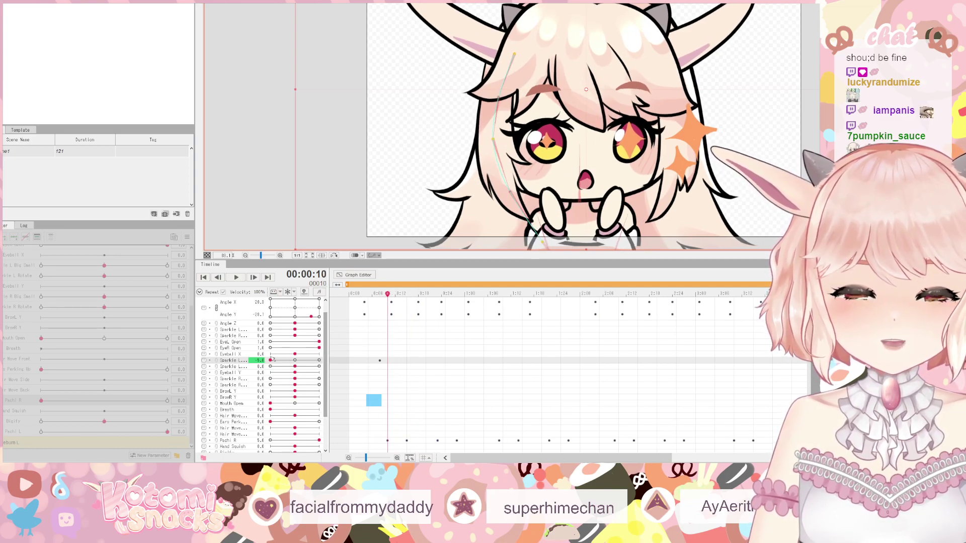
drag(272, 360, 327, 363)
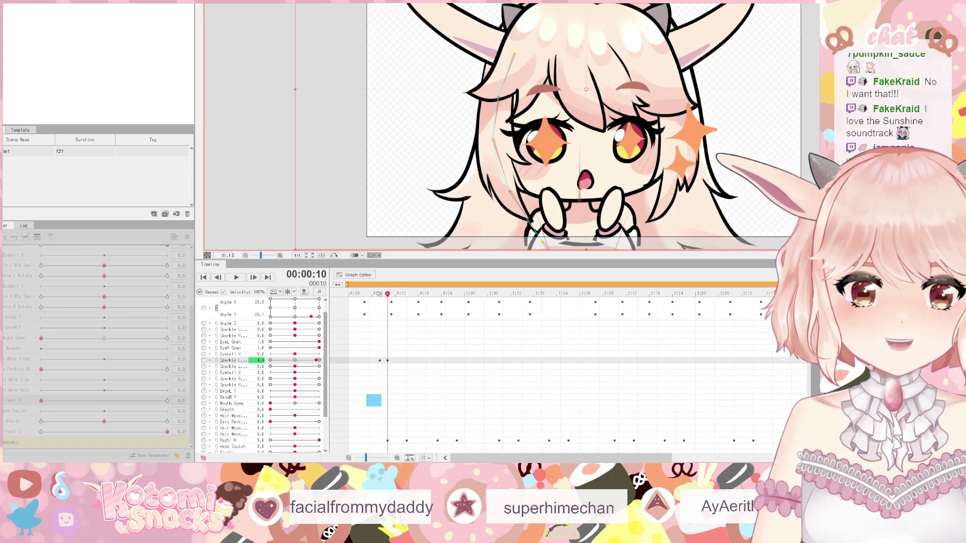
key(space)
drag(384, 392, 402, 362)
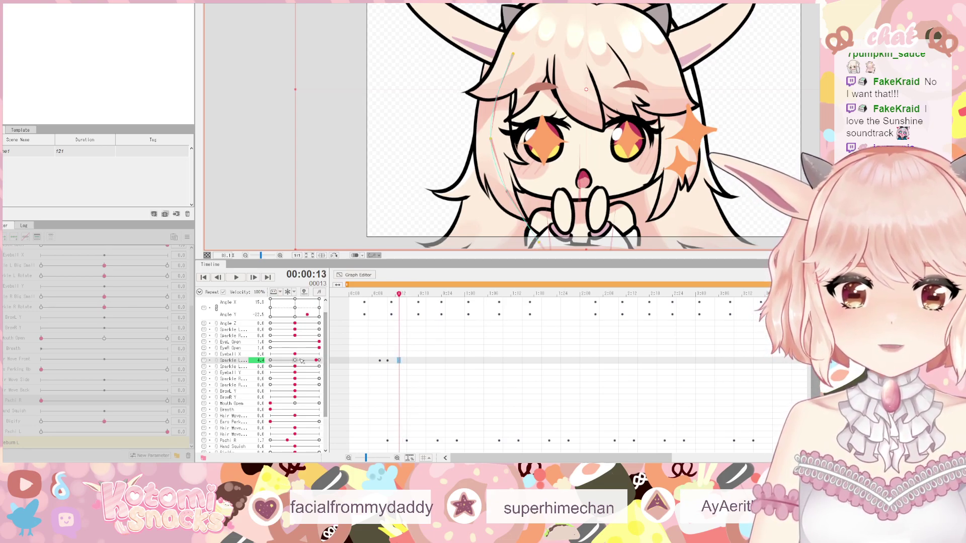
drag(317, 360, 296, 360)
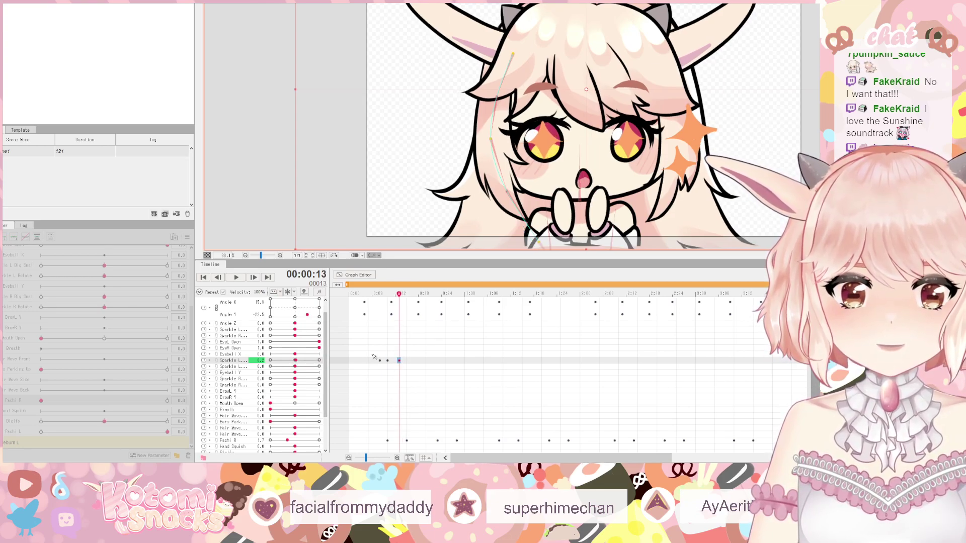
- Copy the three Sparkle L keyframes and paste the pattern at frames 24, 38, 54, 74 and 96
drag(370, 353, 442, 364)
key(ctrl+v)
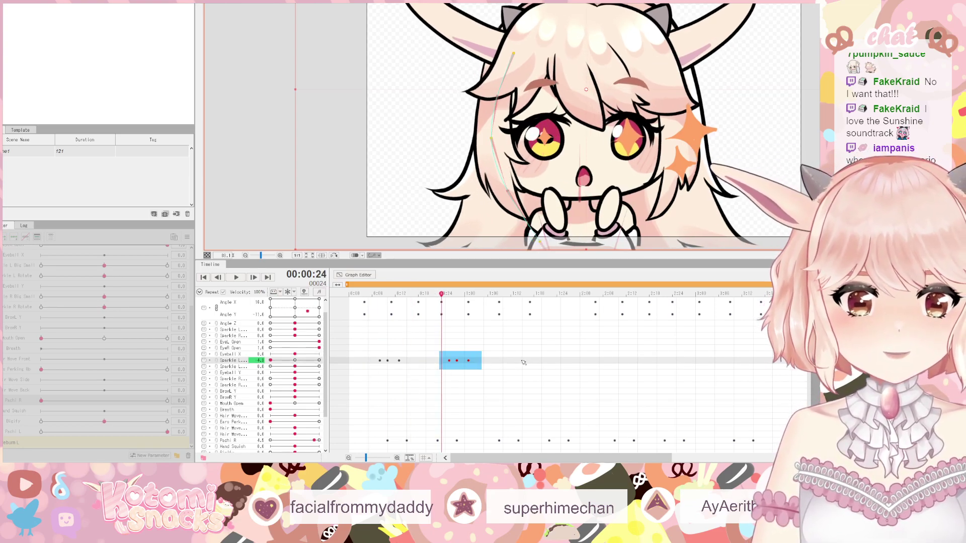
click(514, 361)
key(ctrl+v)
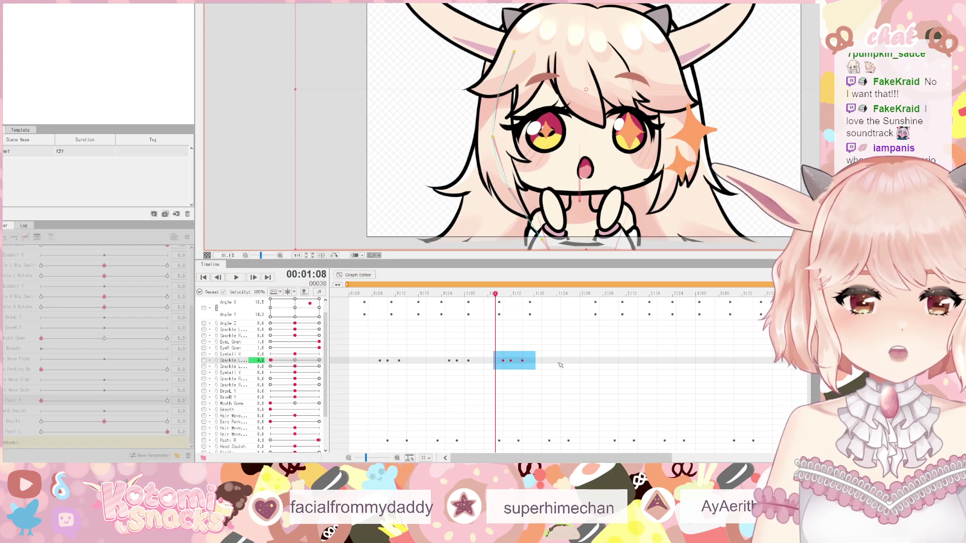
click(557, 361)
key(ctrl+v)
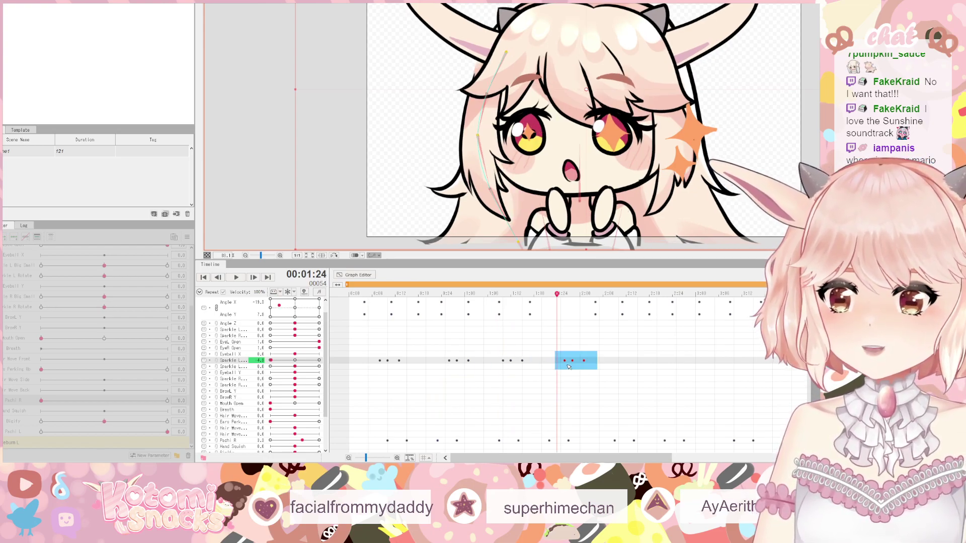
click(634, 364)
key(ctrl+v)
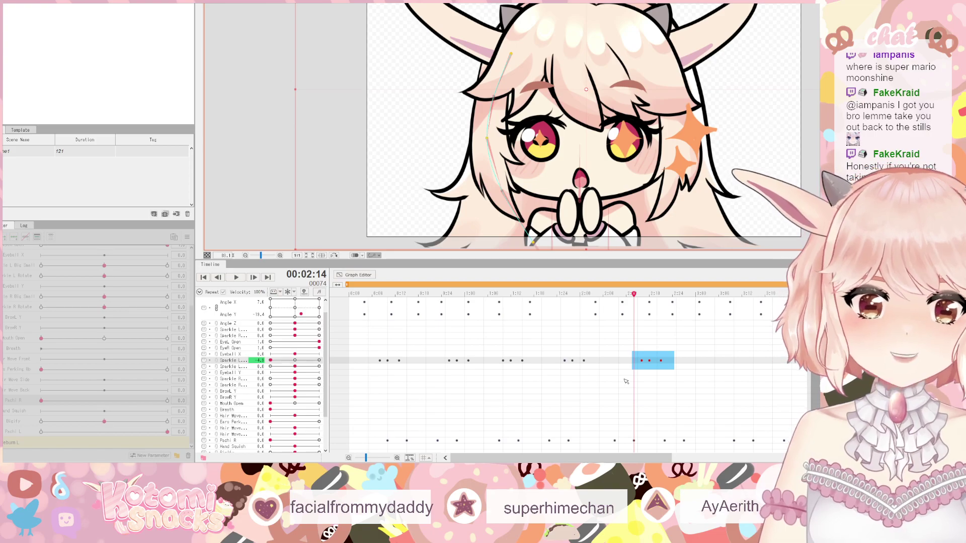
click(726, 361)
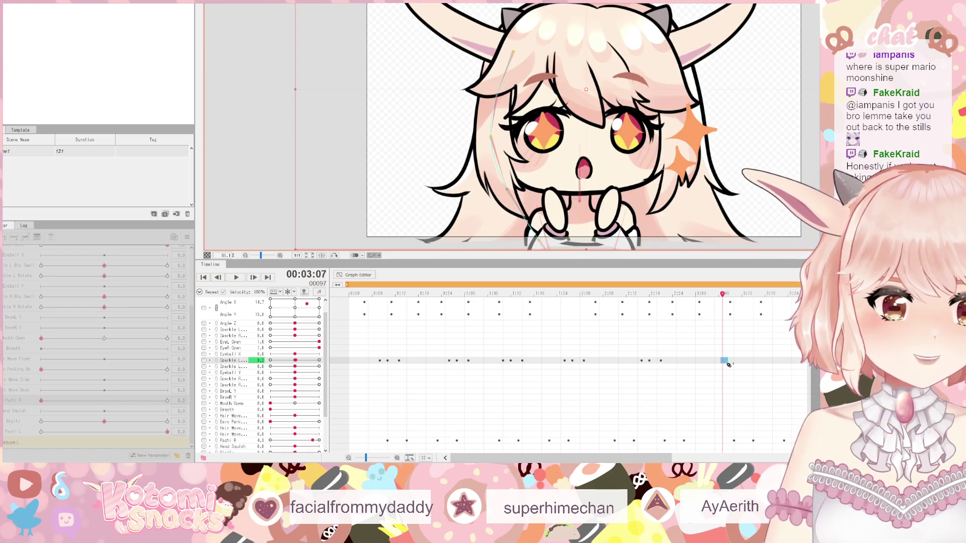
key(ctrl+v)
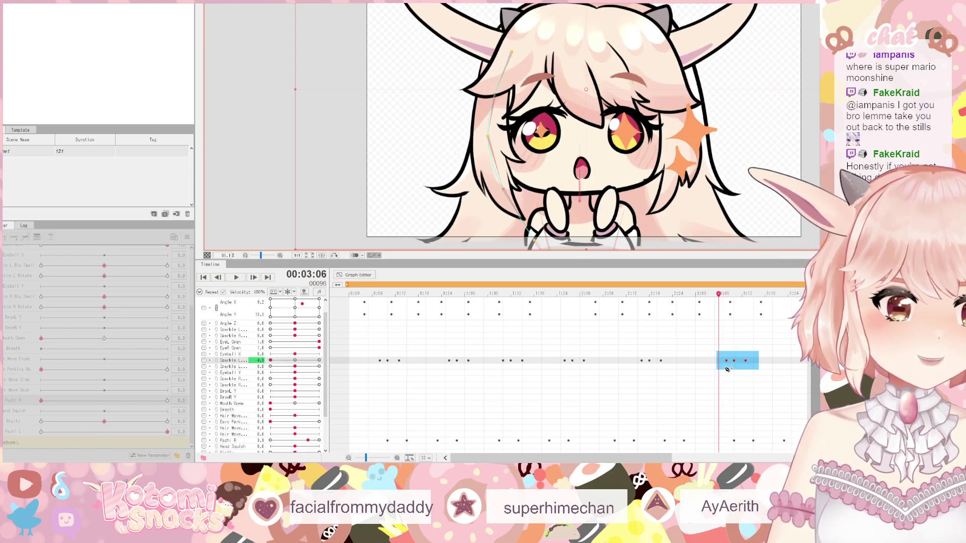
- Play the animation from frame 0 to review the repeated sparkle in the eye
click(788, 360)
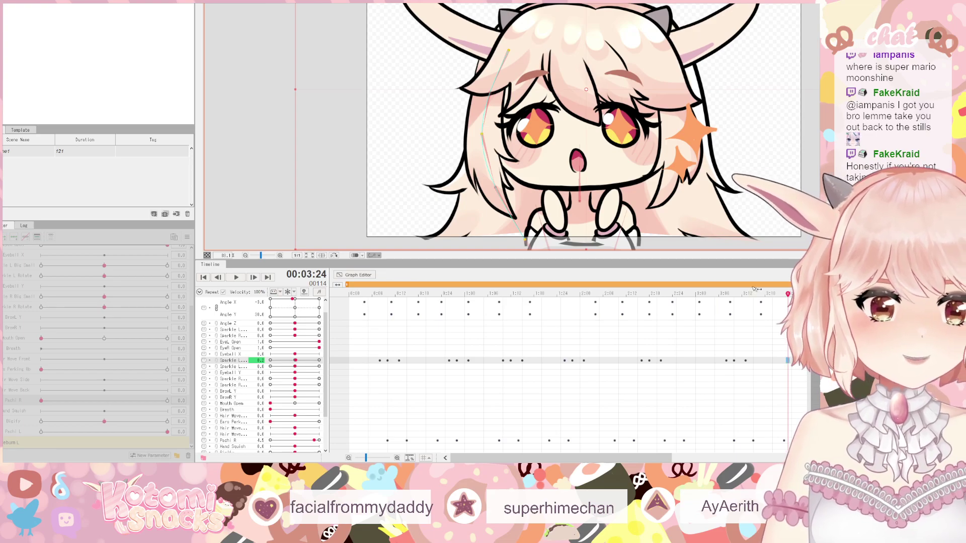
drag(788, 360, 329, 300)
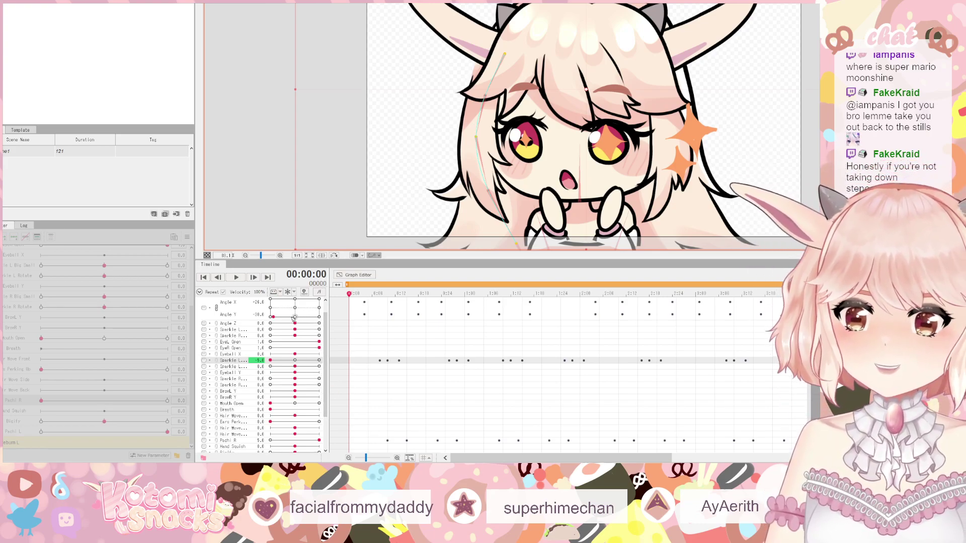
click(238, 278)
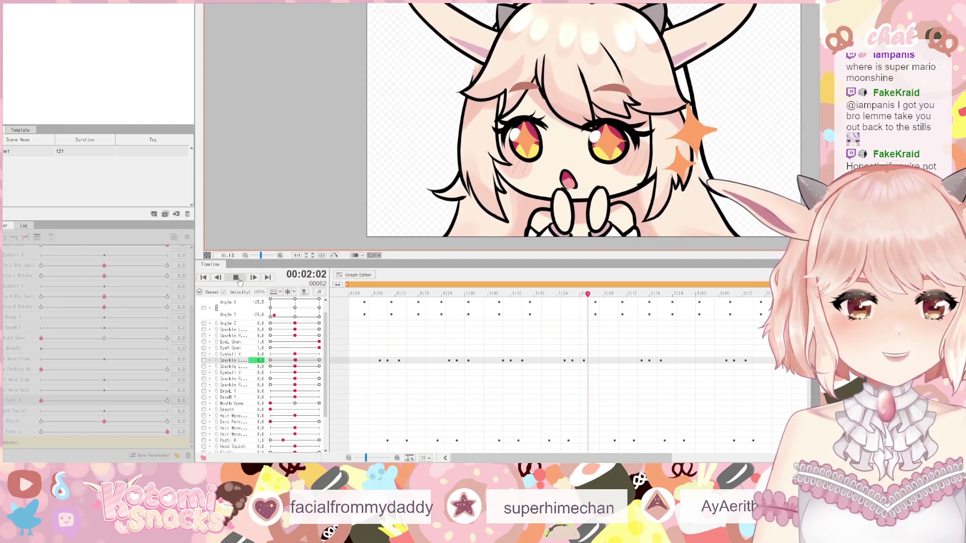
click(236, 277)
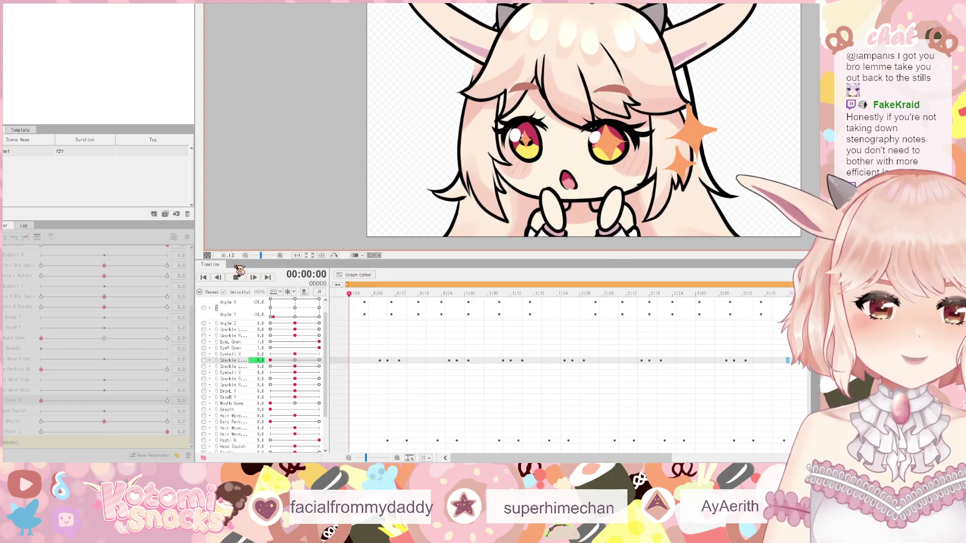
click(237, 277)
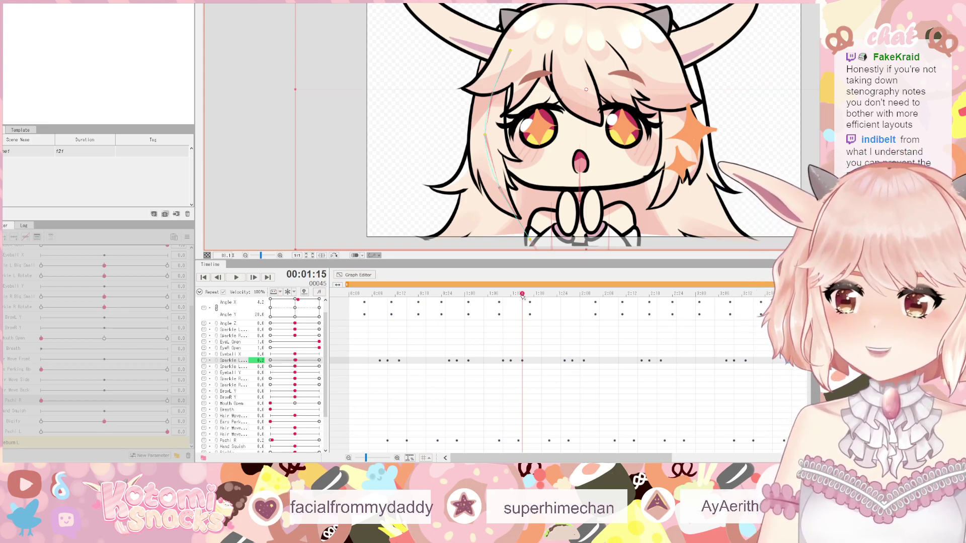
- Scrub through the first 45 frames to examine the sparkle timing, and replay the animation from the start
drag(523, 296, 446, 327)
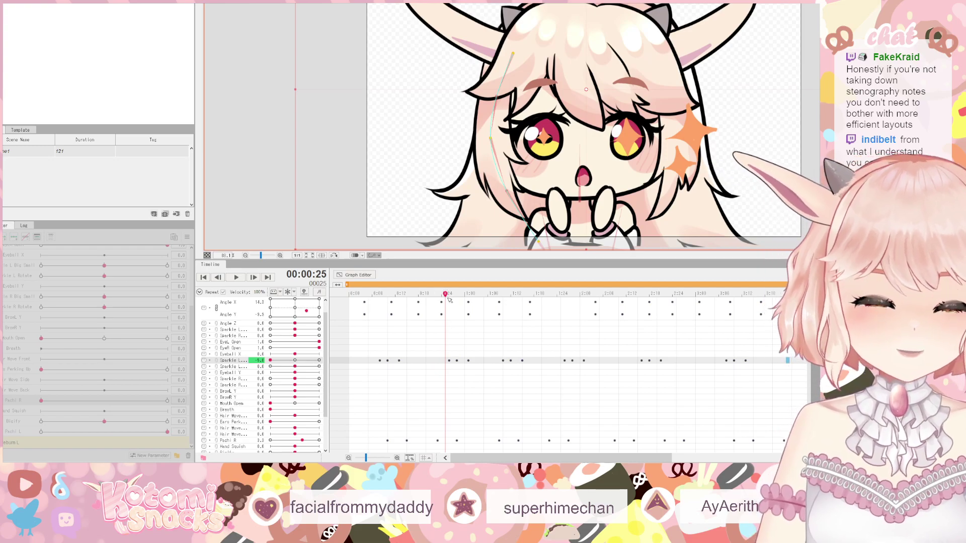
drag(447, 297, 414, 312)
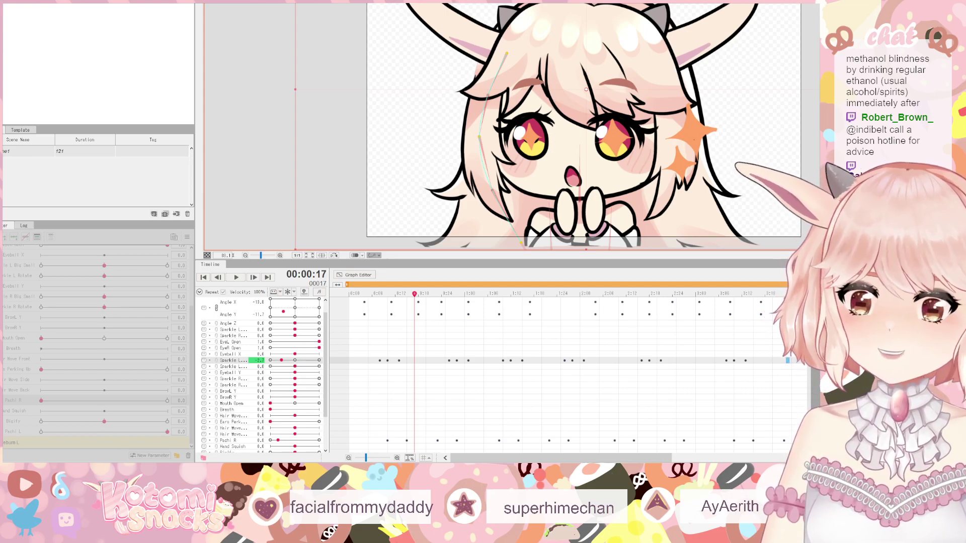
drag(350, 293, 439, 297)
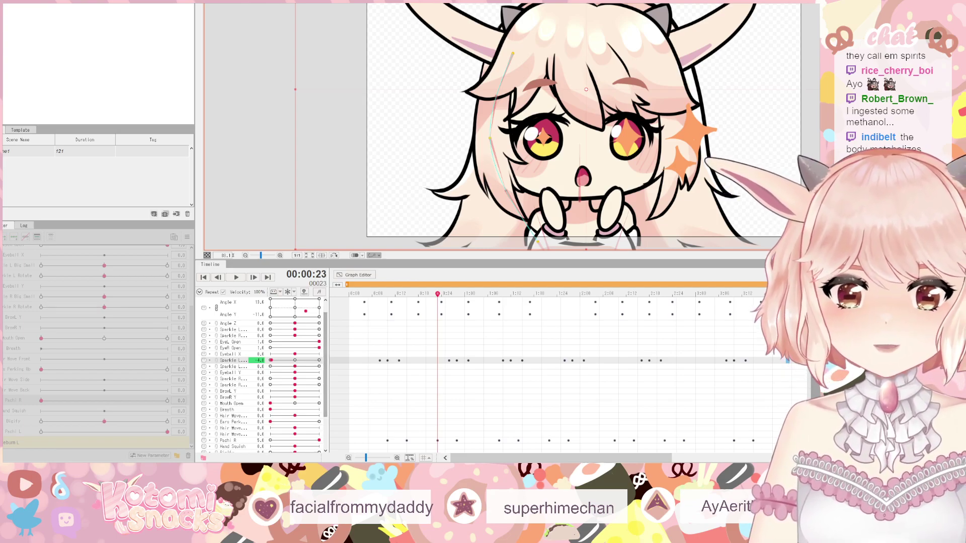
key(Home)
click(238, 278)
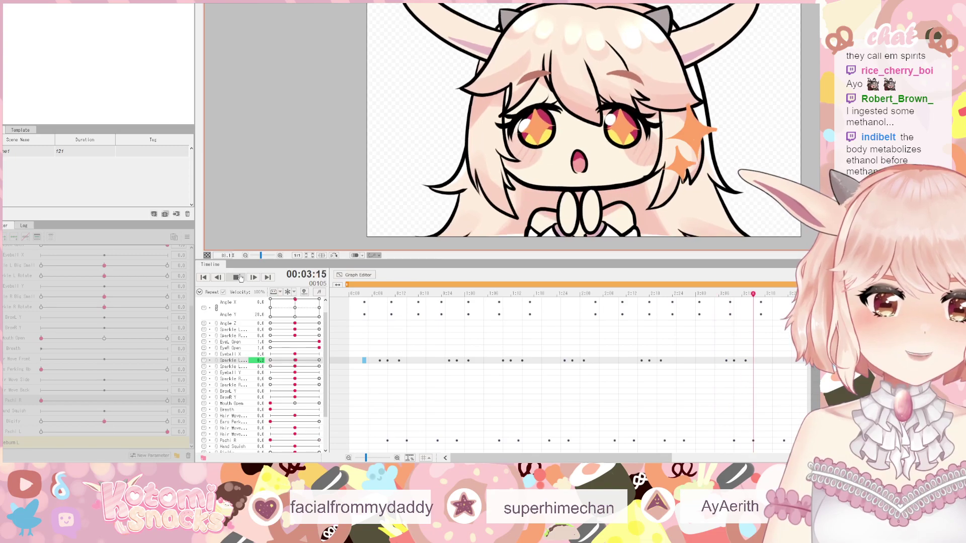
click(239, 278)
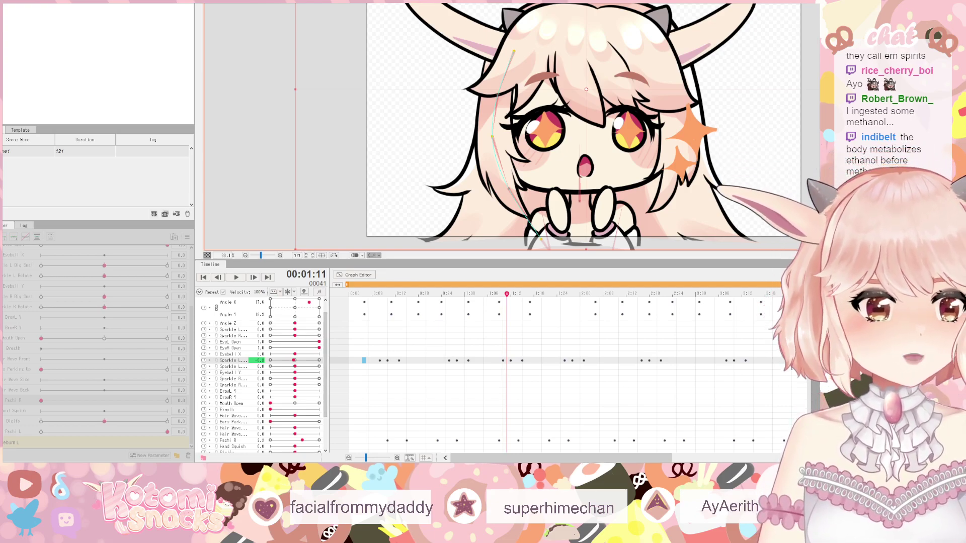
- Extend the work area to end frame 138 and set Angle X and Angle Y to 0 at frame 125
key(End)
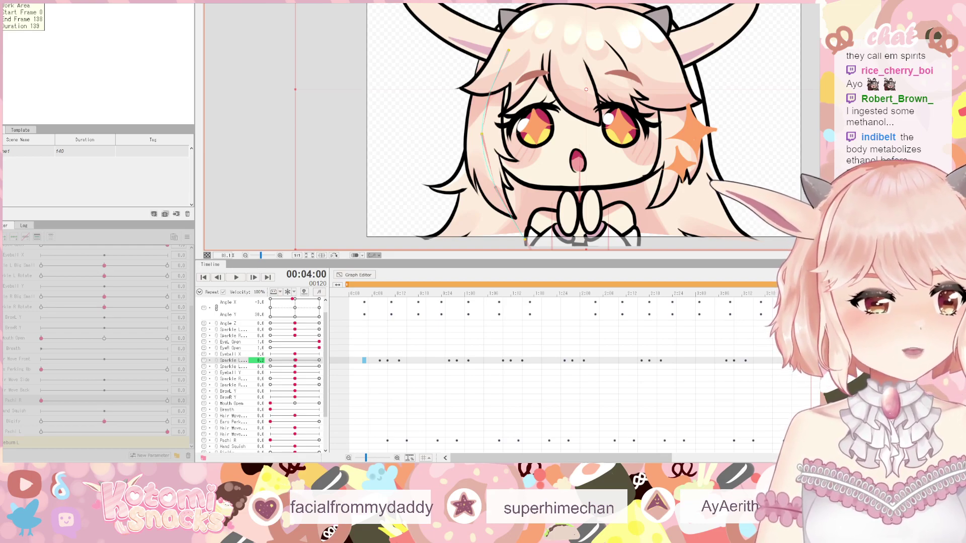
click(295, 307)
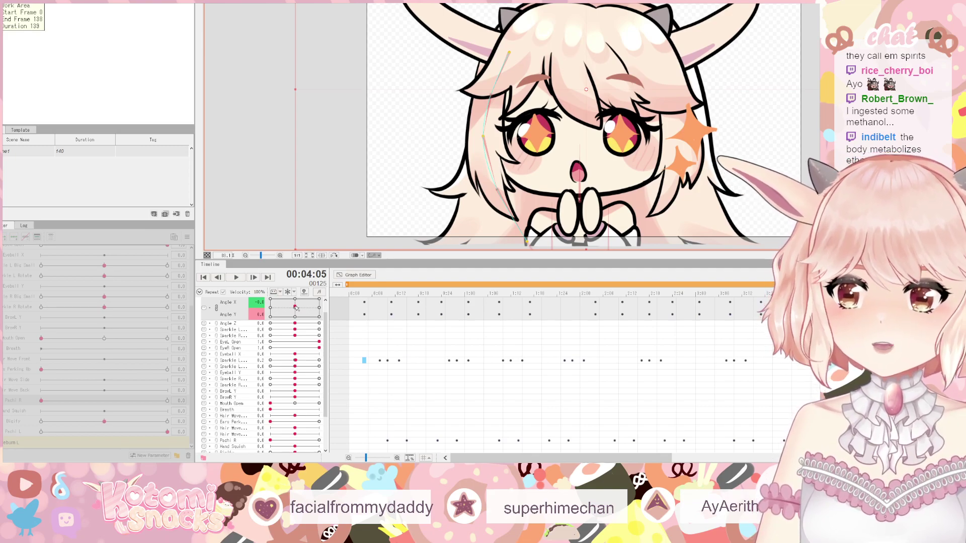
drag(295, 308, 293, 307)
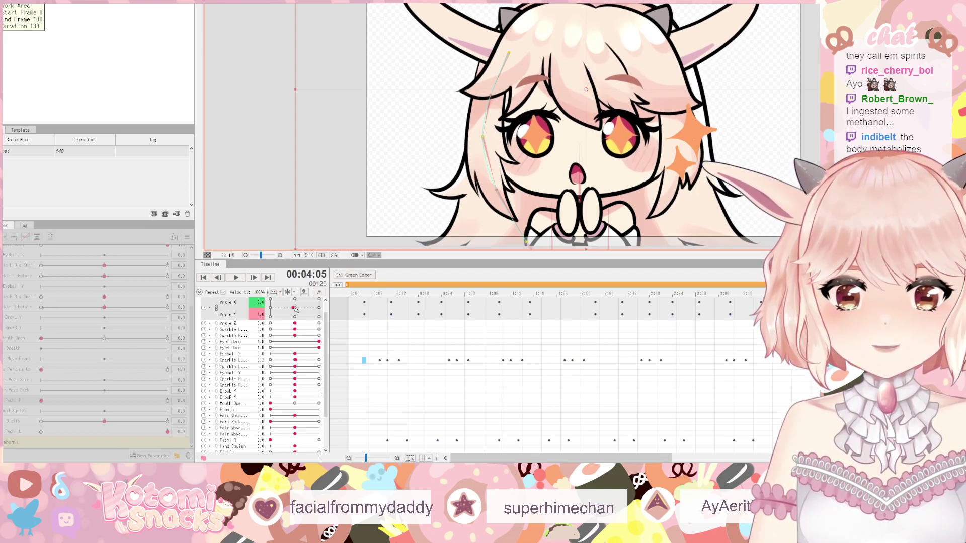
double_click(257, 301)
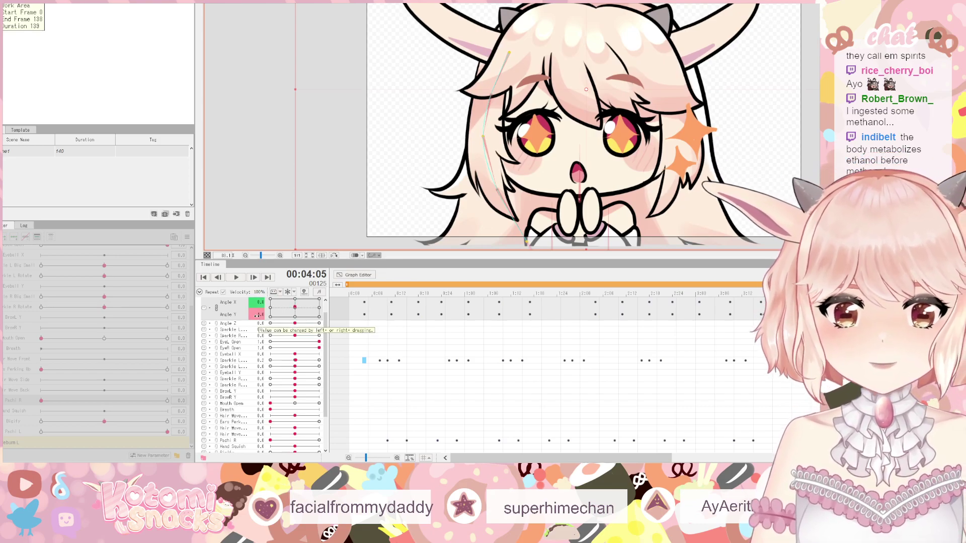
click(257, 316)
key(Return)
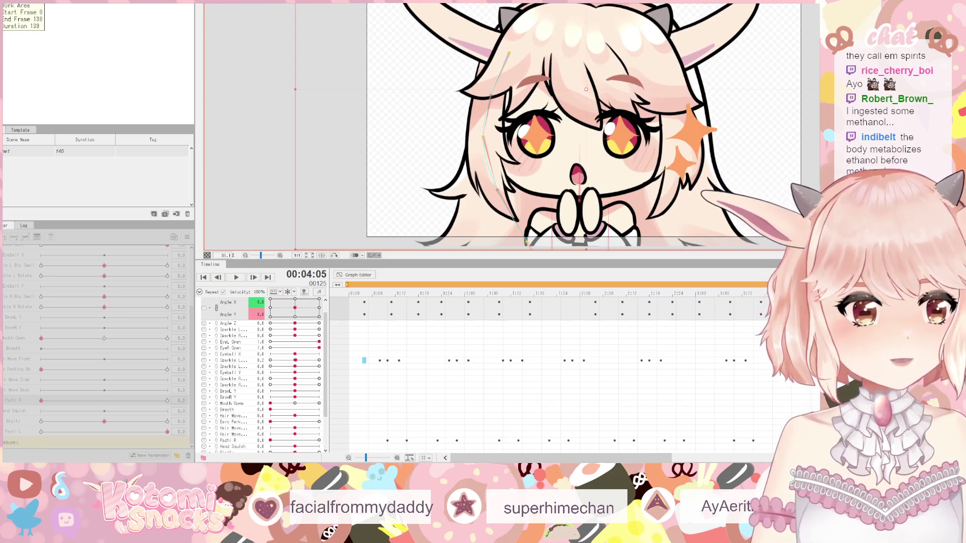
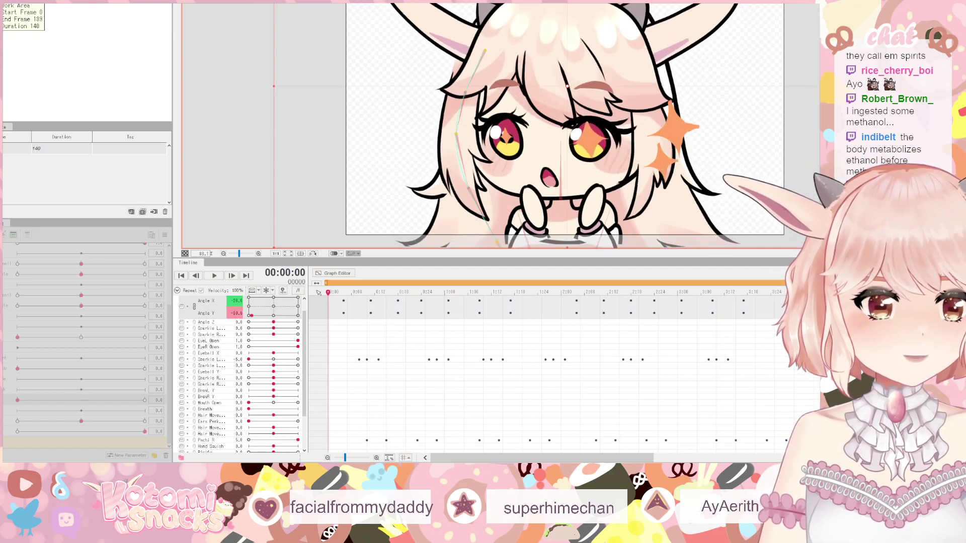
- Play the animation from frame 0, stop it, and scrub back to frame 6
click(214, 276)
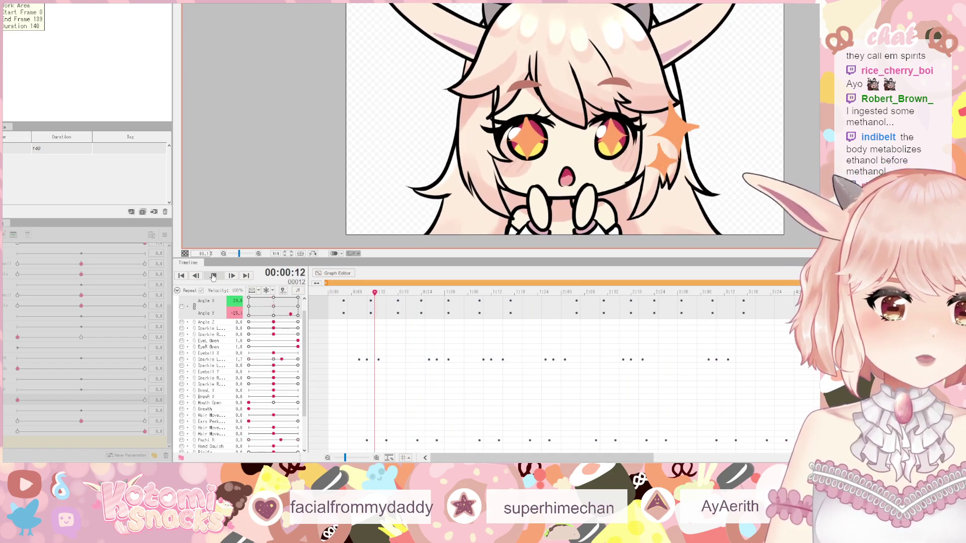
click(214, 275)
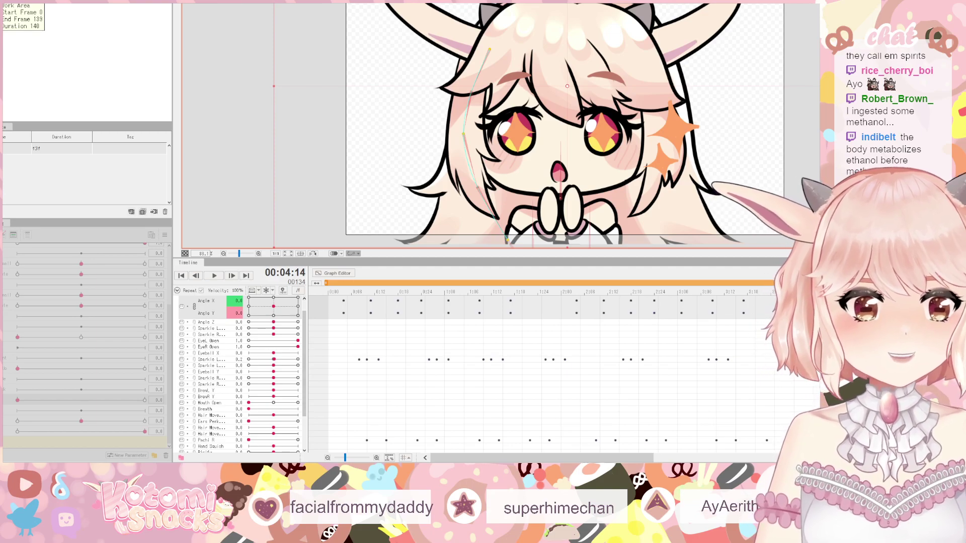
click(750, 296)
drag(749, 296, 351, 327)
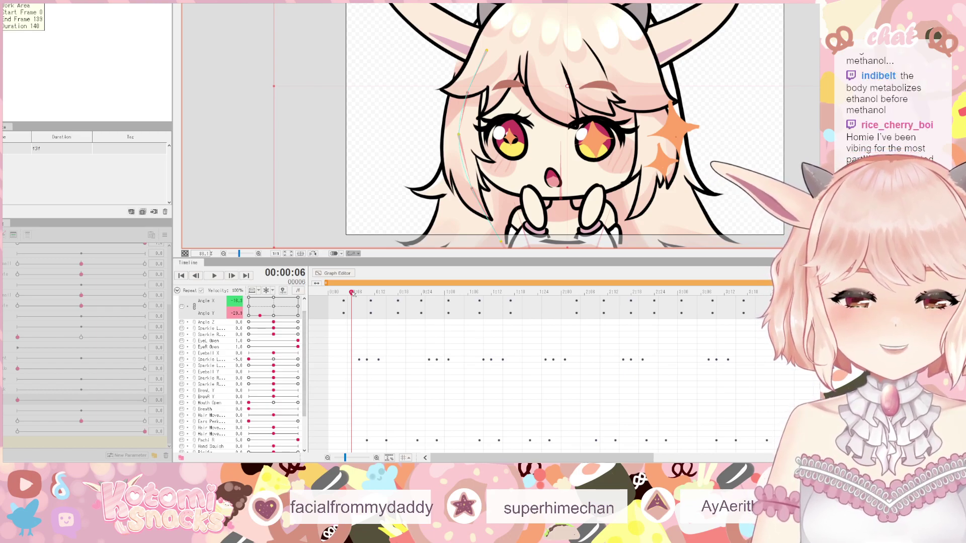
- Try to keyframe the lower Sparkle R parameter at frames 7 and 11
mouse_move(352, 293)
mouse_down()
mouse_move(431, 308)
mouse_move(355, 308)
mouse_up()
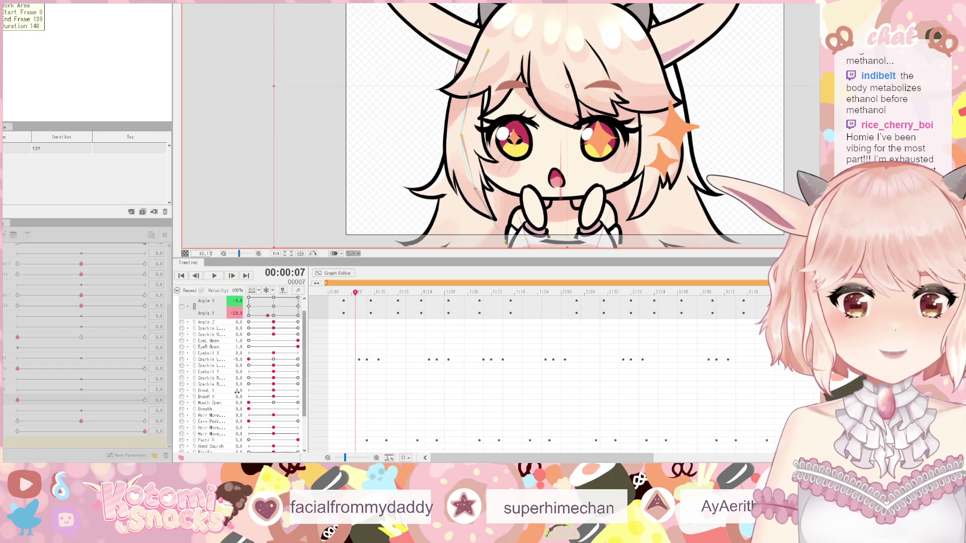
scroll(237, 392, down, 3)
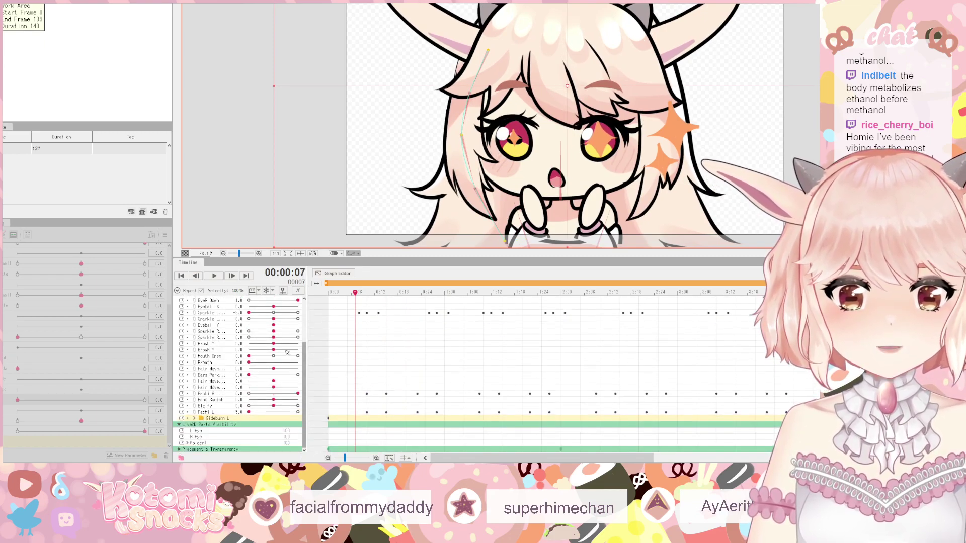
click(214, 338)
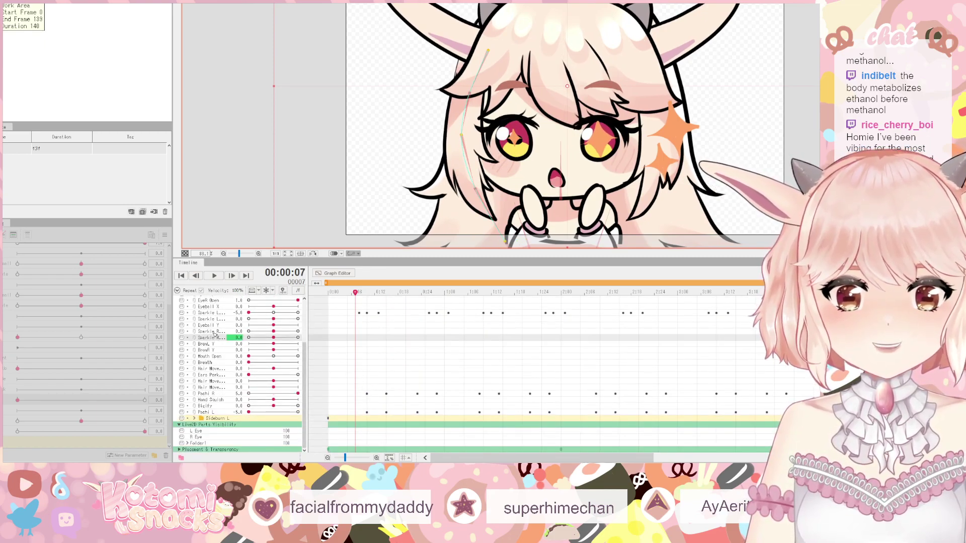
drag(273, 337, 273, 338)
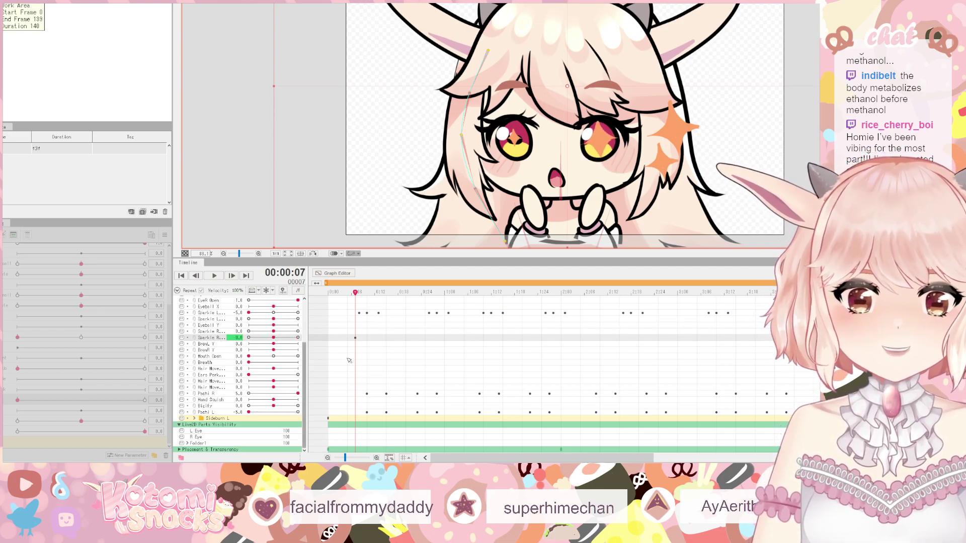
drag(356, 339, 352, 337)
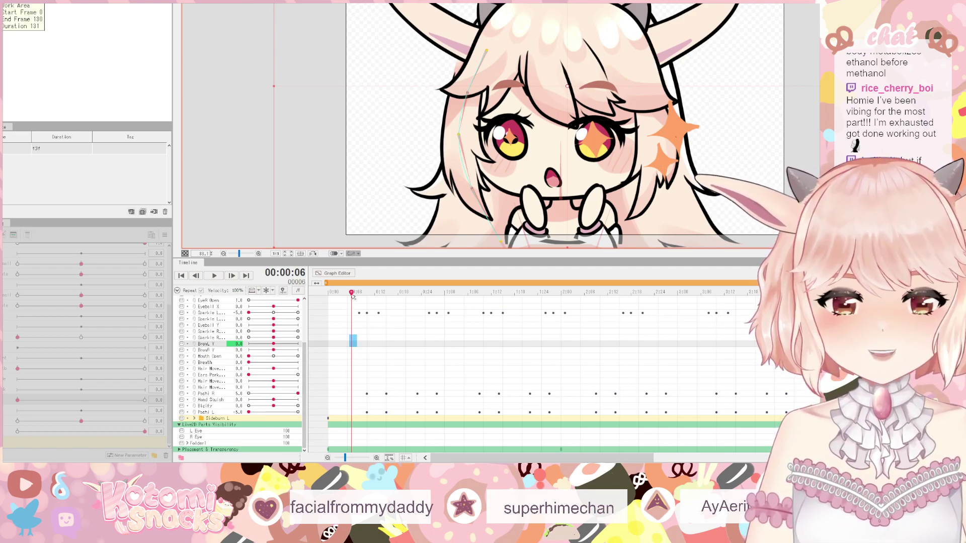
drag(352, 296, 372, 298)
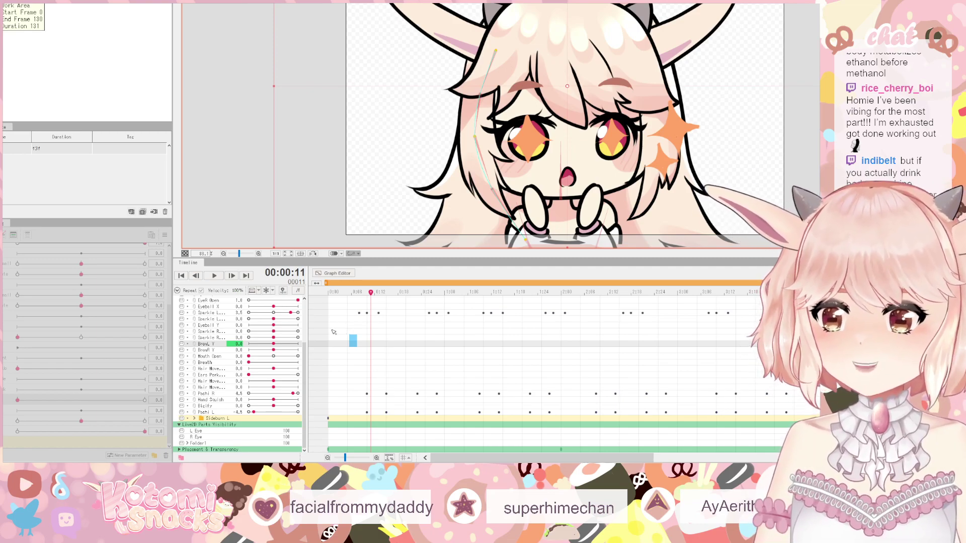
click(227, 338)
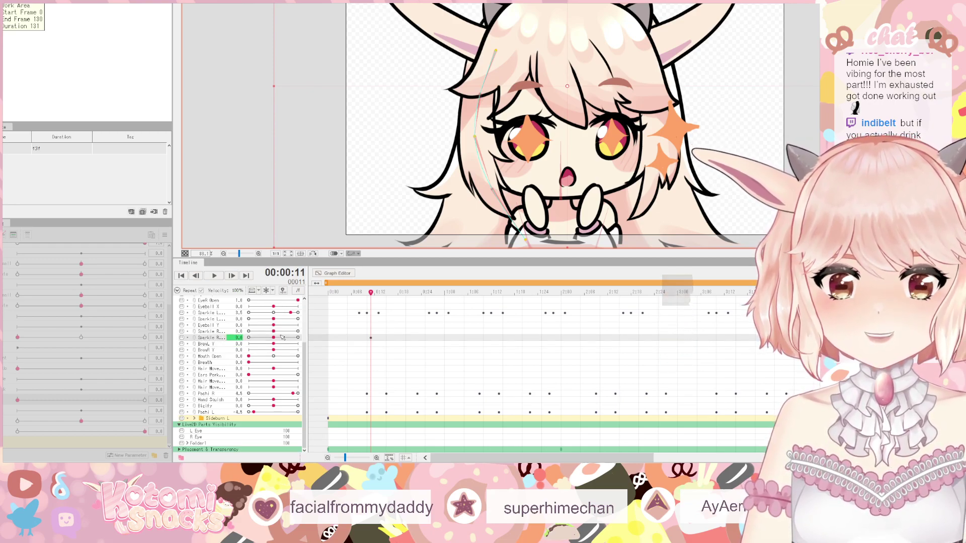
drag(273, 338, 291, 339)
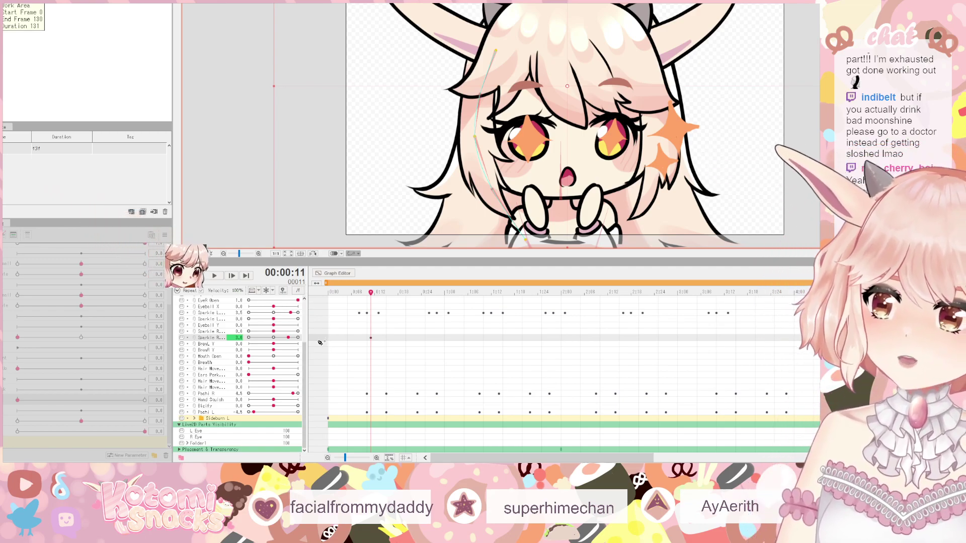
drag(365, 329, 382, 348)
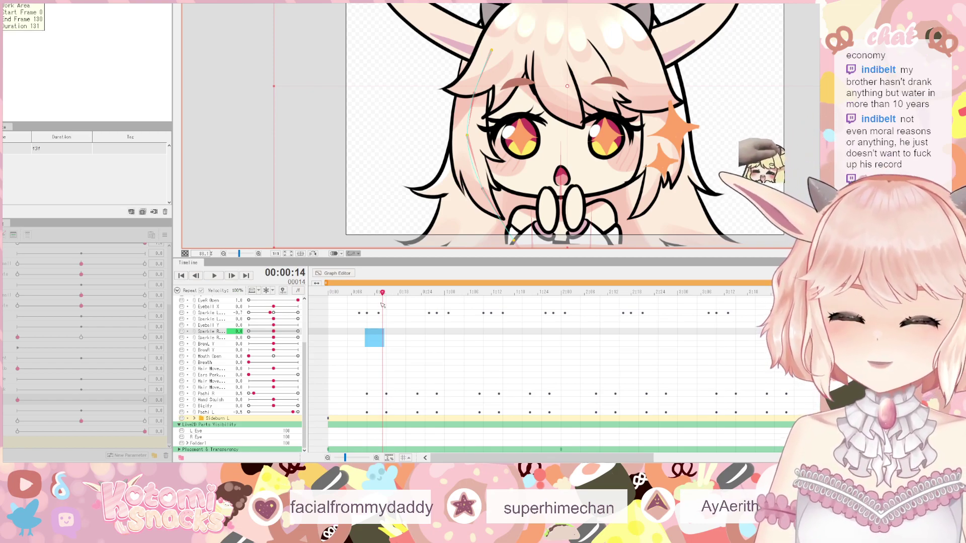
- At frame 20, keyframe the Sparkle L parameter below Angle Z at about a quarter of its range
drag(391, 293, 406, 288)
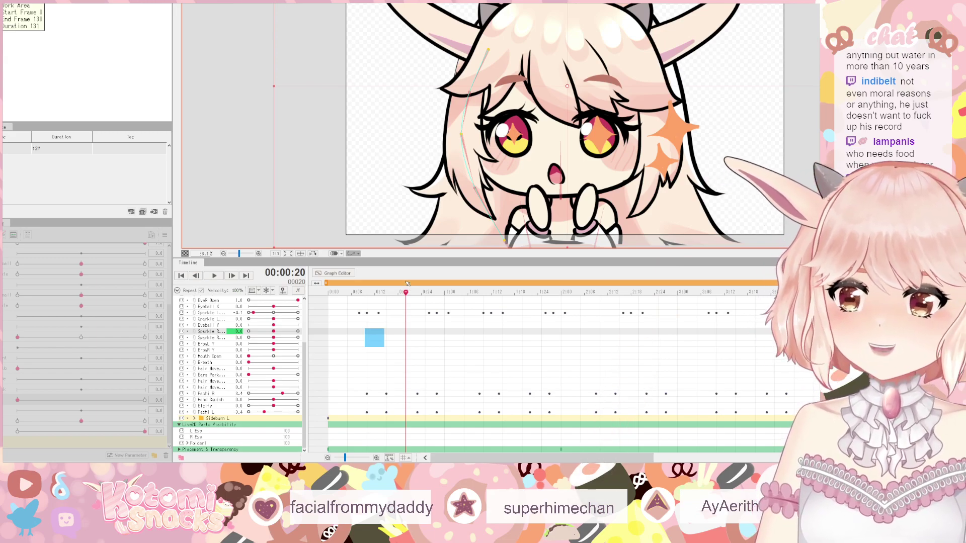
mouse_move(408, 285)
mouse_down()
mouse_move(464, 284)
mouse_move(407, 293)
mouse_up()
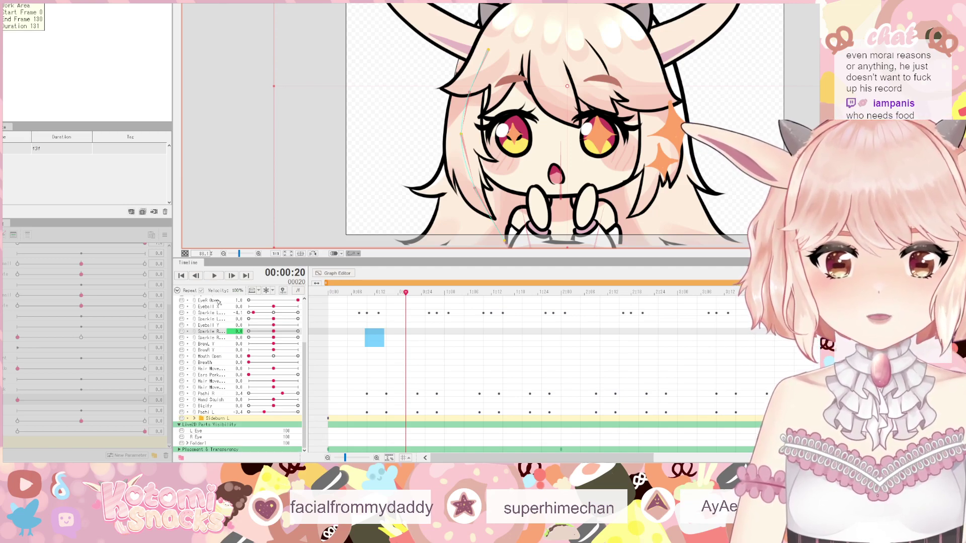
scroll(227, 317, up, 3)
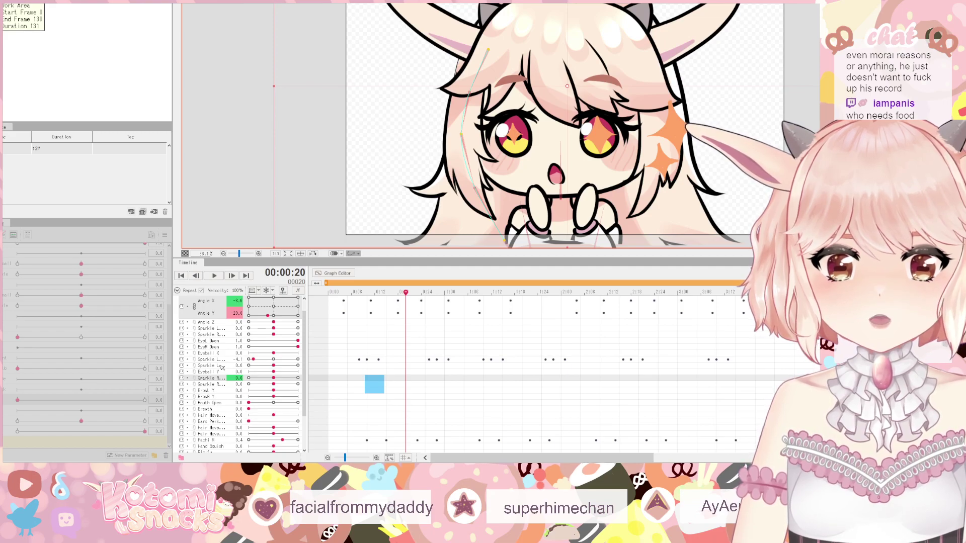
scroll(223, 370, down, 2)
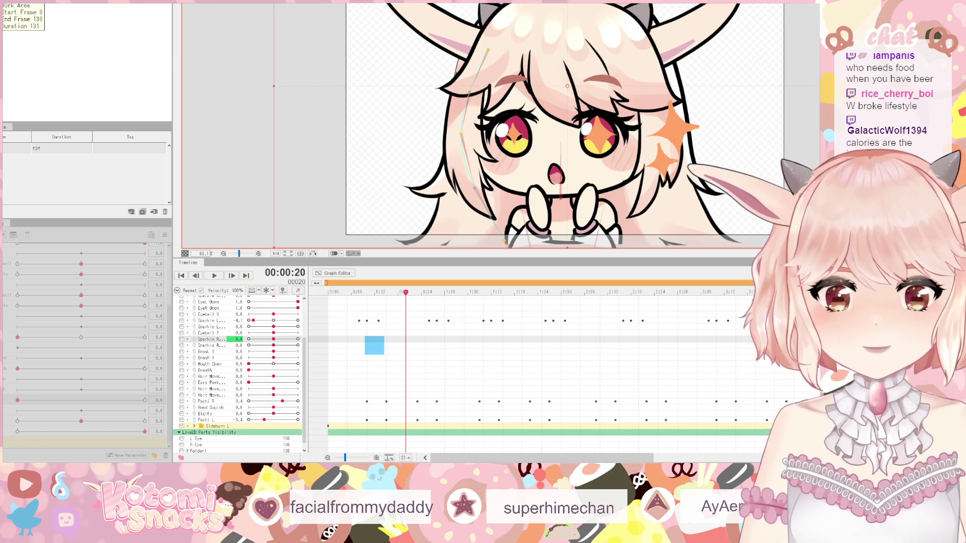
click(217, 376)
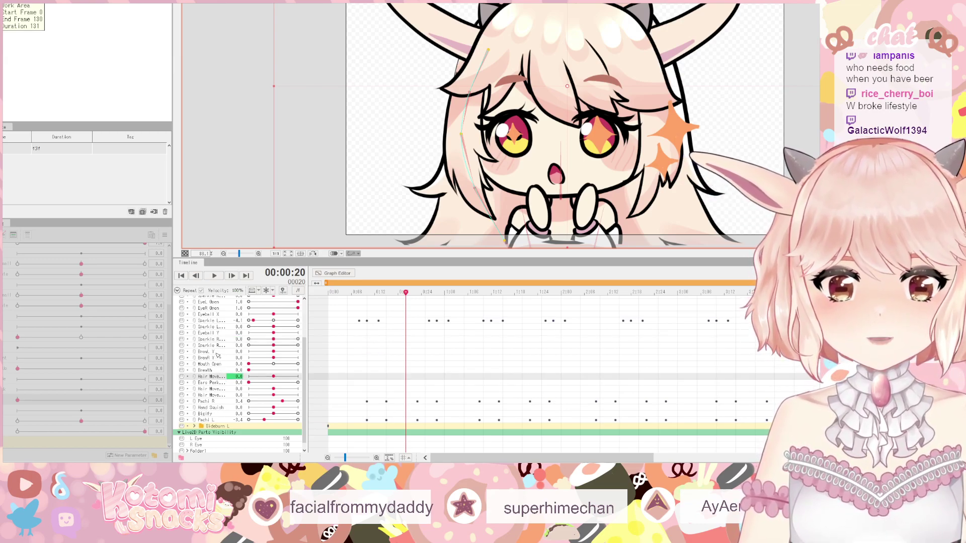
click(227, 340)
drag(275, 340, 260, 336)
scroll(271, 342, up, 3)
drag(396, 378, 415, 408)
- At frame 10, keyframe the Sparkle L parameter below Angle Z at about 4, enlarging the small star beside the face
click(367, 392)
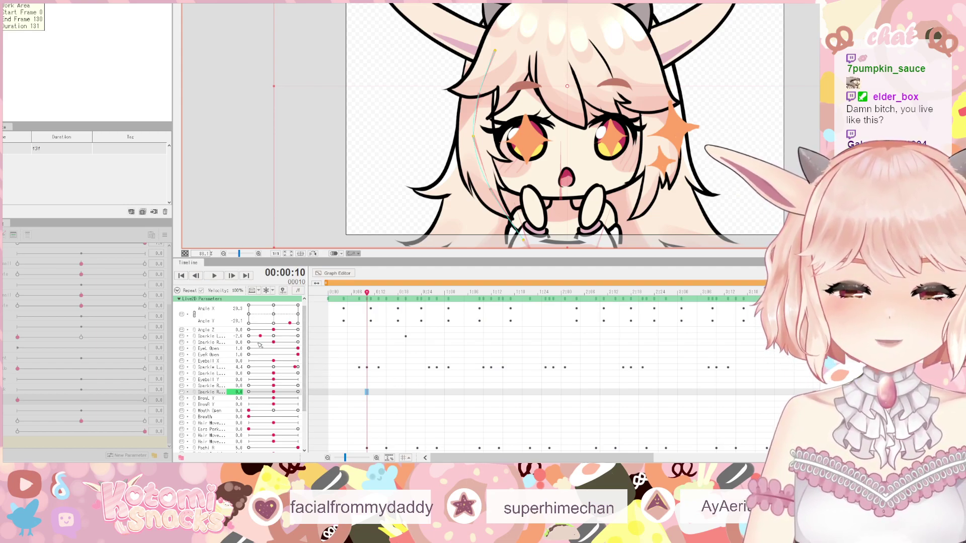
drag(260, 336, 245, 337)
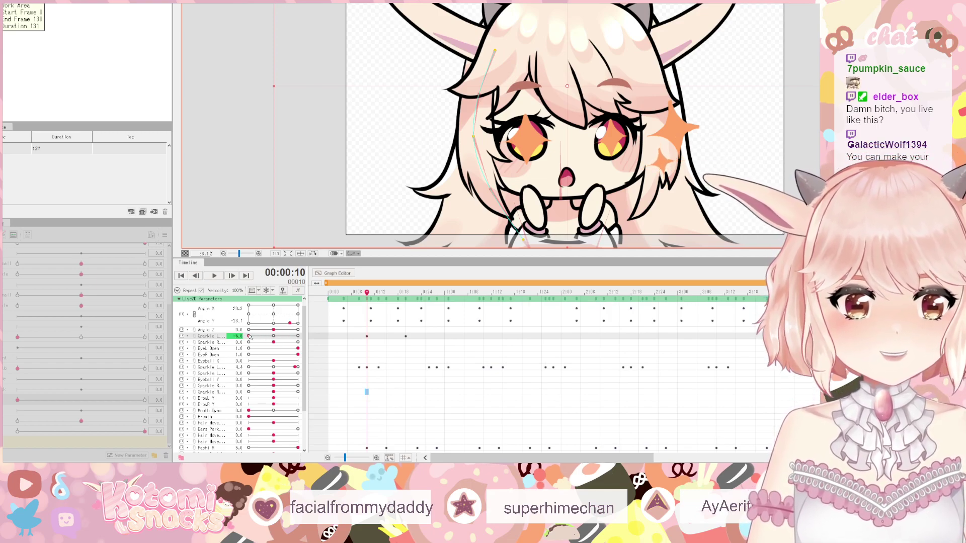
drag(367, 292, 371, 294)
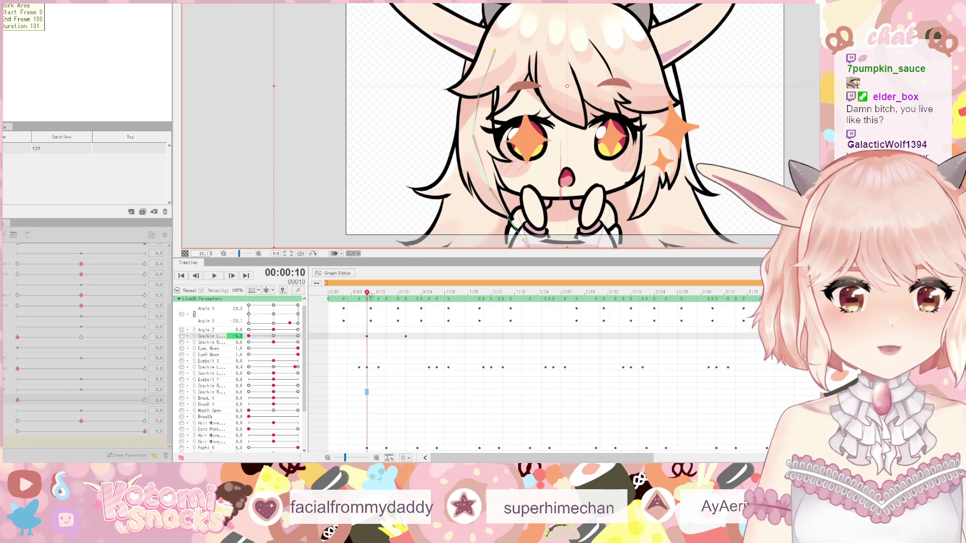
drag(249, 336, 296, 336)
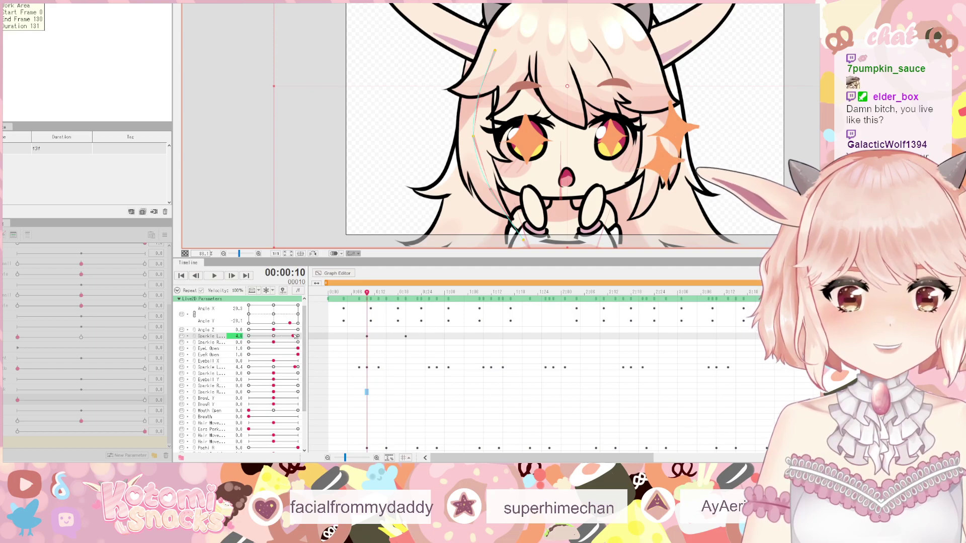
- Move the small star's Sparkle L keyframe from frame 20 to frame 12 and play the animation to check the timing
click(367, 393)
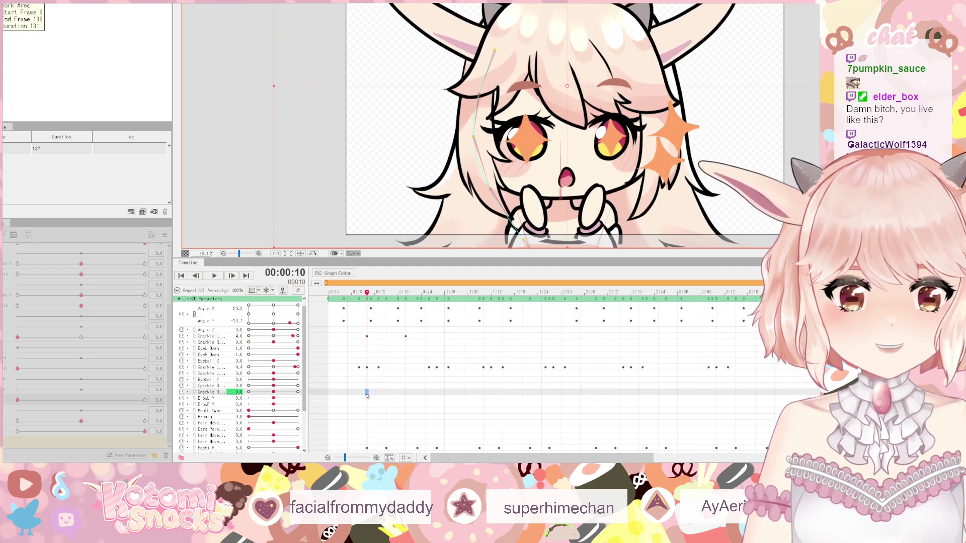
click(367, 333)
drag(401, 328, 359, 336)
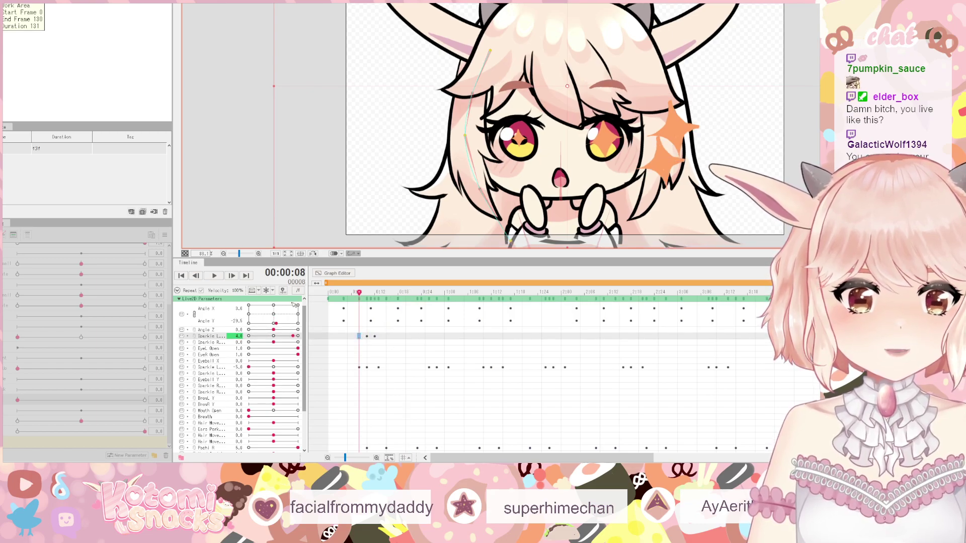
click(214, 276)
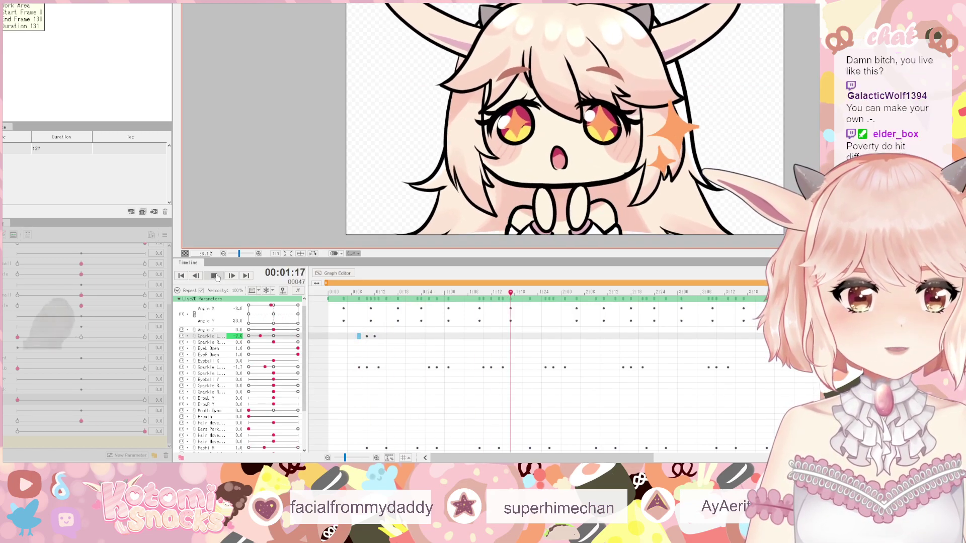
key(space)
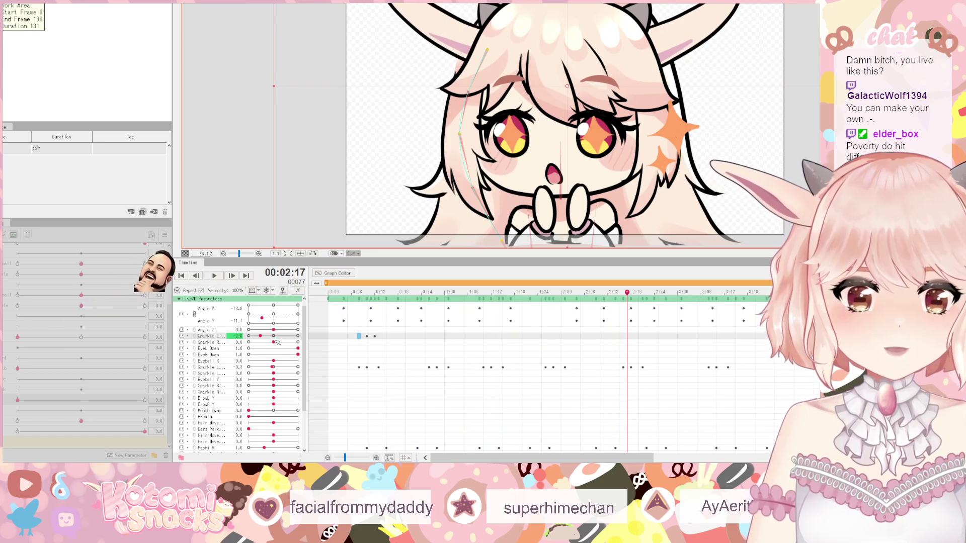
- Set the small star's Sparkle L to its minimum at frame 10 and near its maximum at frame 12, and preview the animation
click(367, 337)
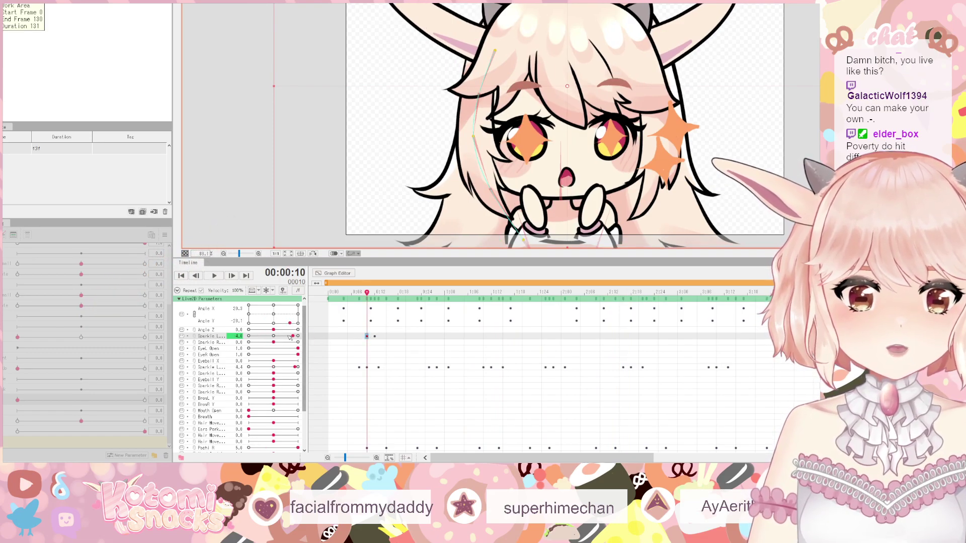
drag(273, 330, 229, 335)
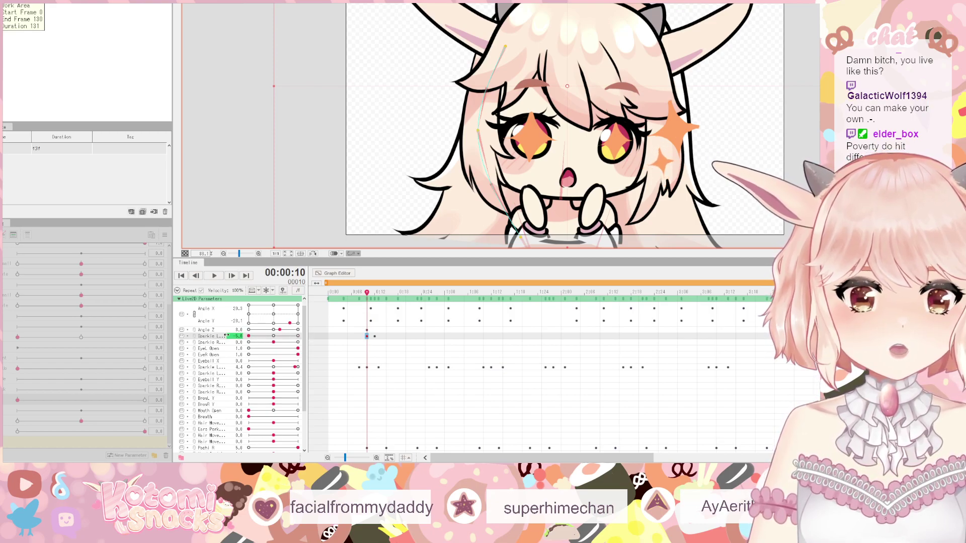
click(384, 335)
click(374, 336)
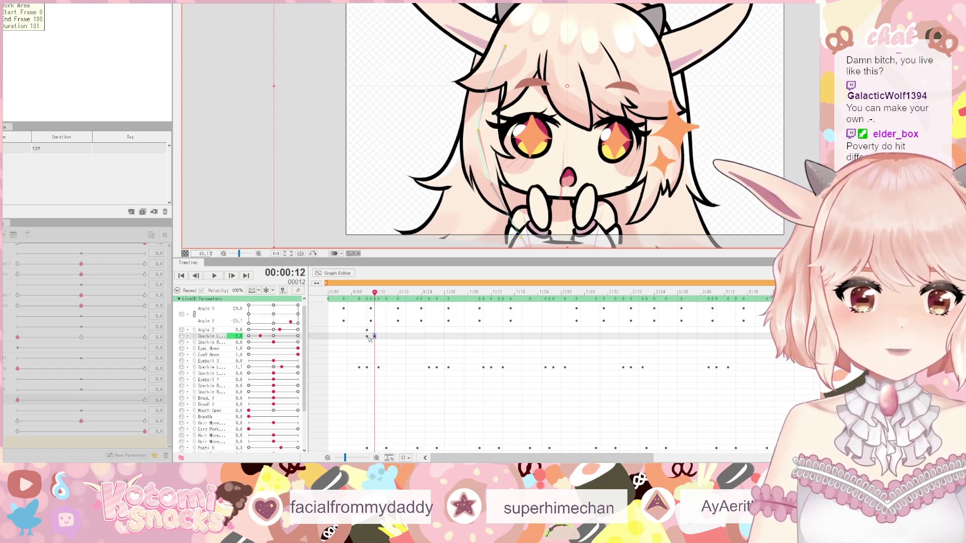
mouse_move(282, 340)
mouse_down()
mouse_move(272, 338)
mouse_move(294, 337)
mouse_up()
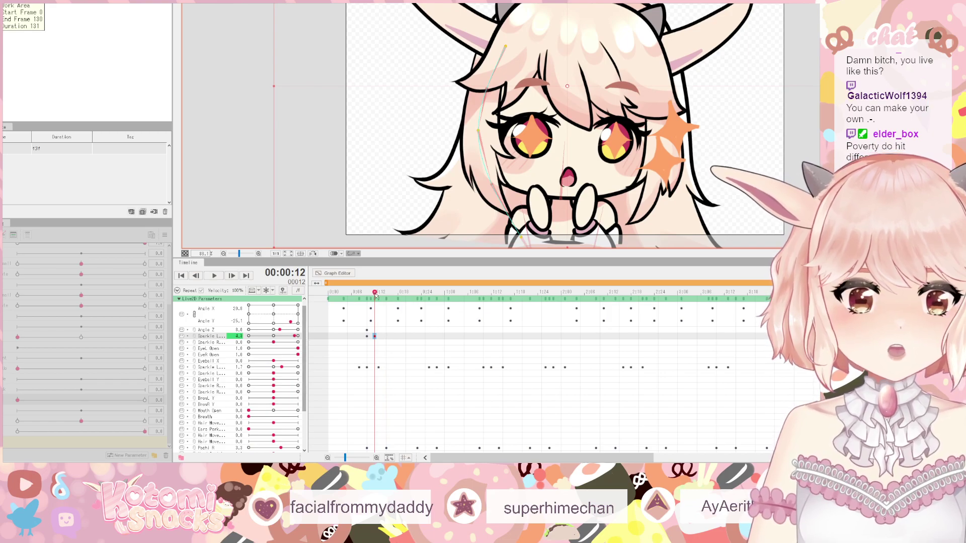
click(214, 276)
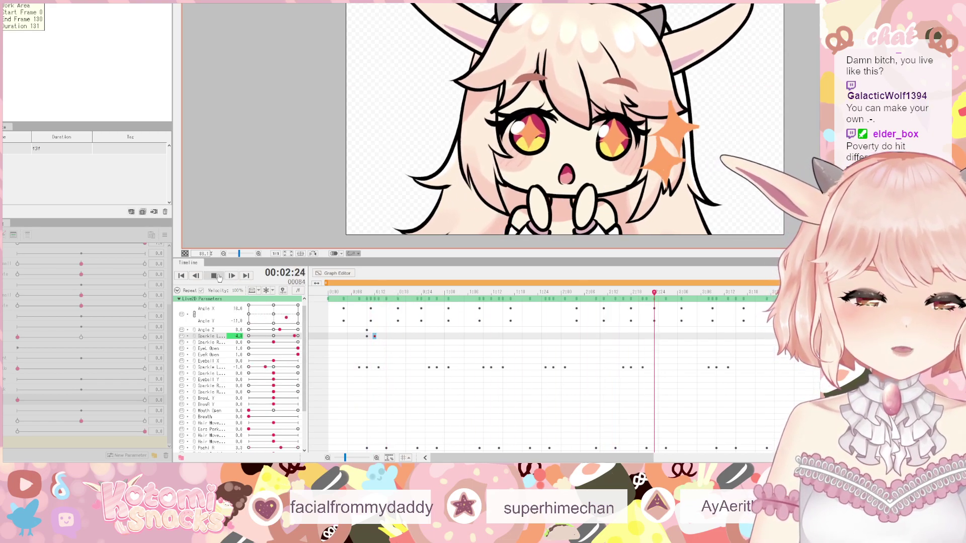
click(215, 277)
- Add a Sparkle L keyframe of 0 for the small star at frame 0 and play the animation
click(328, 336)
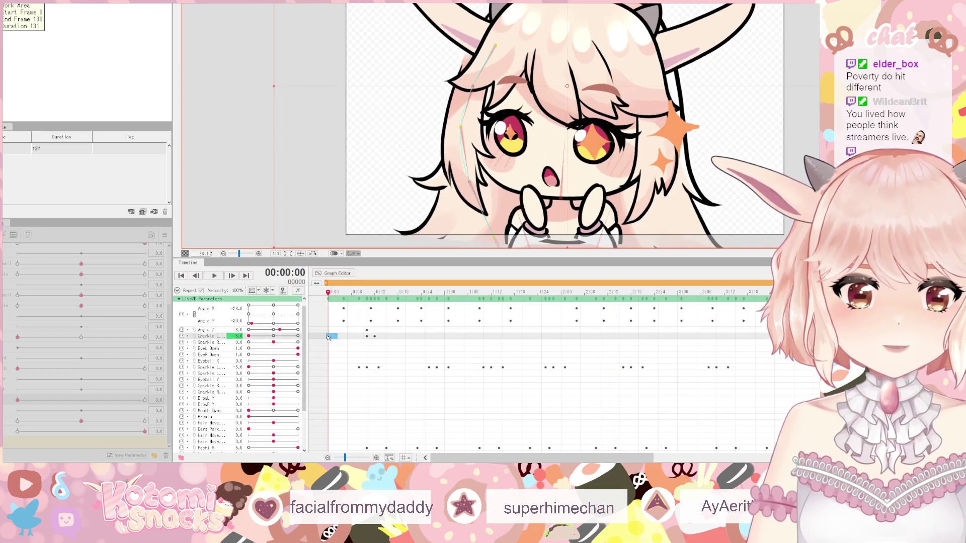
click(273, 336)
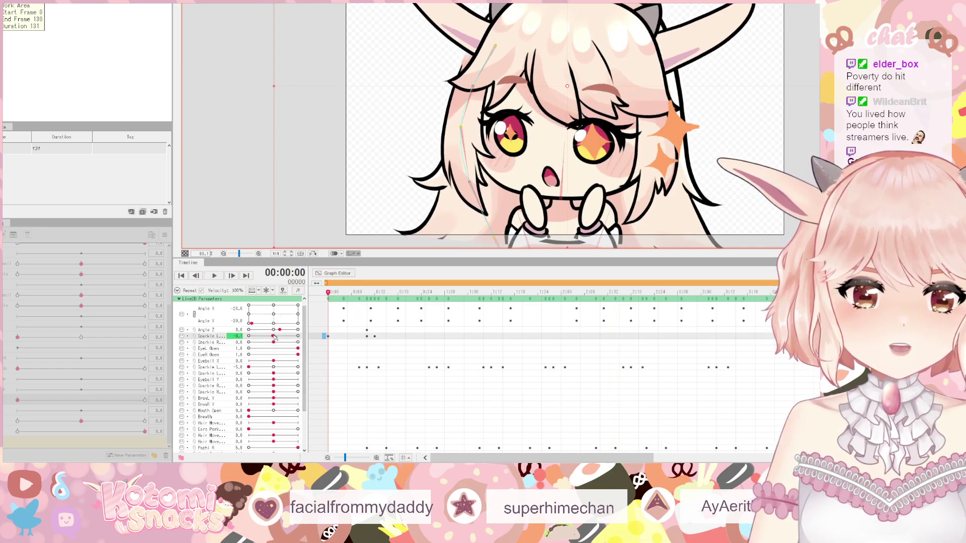
click(214, 276)
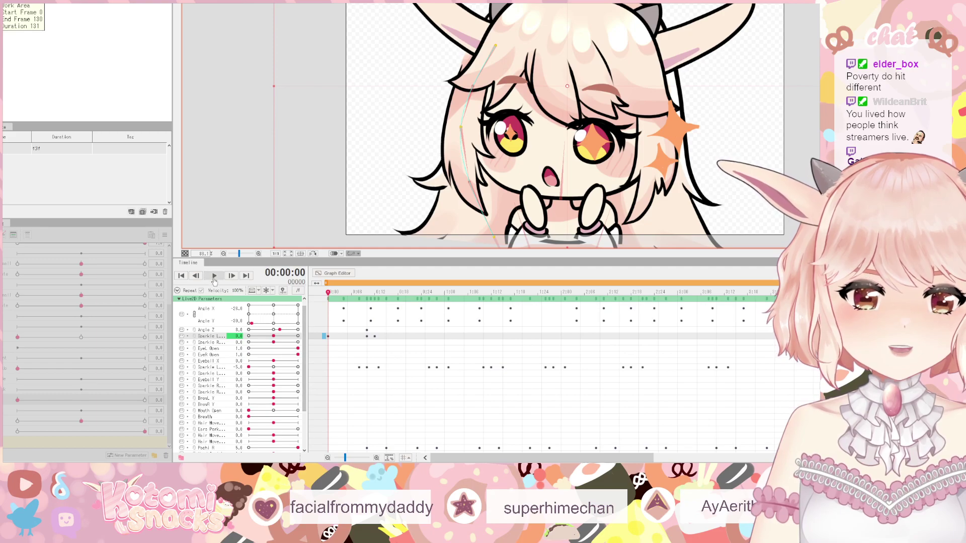
click(214, 276)
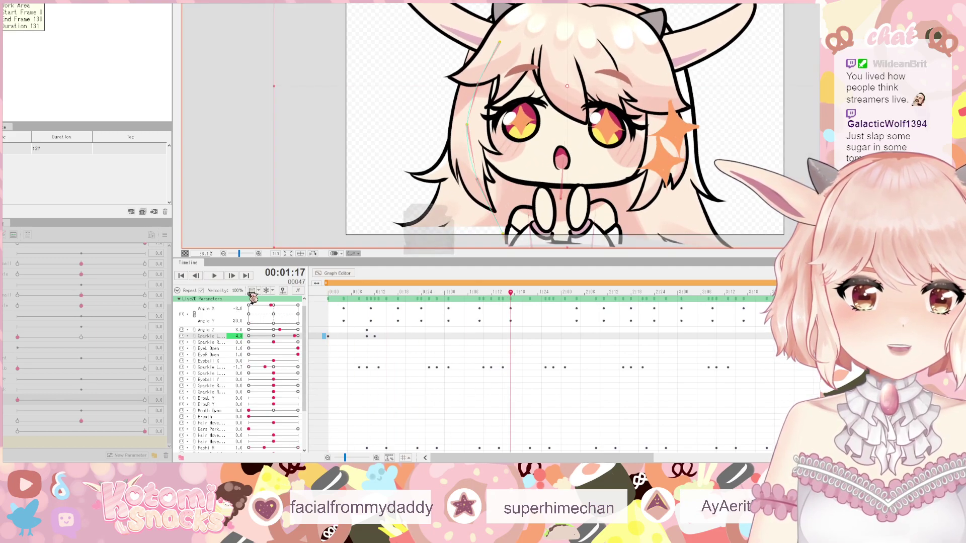
- Move the small star's Sparkle L keyframe at frame 12 to frame 14, and copy the pair at frames 10 and 14 to frames 26 and 30
click(376, 337)
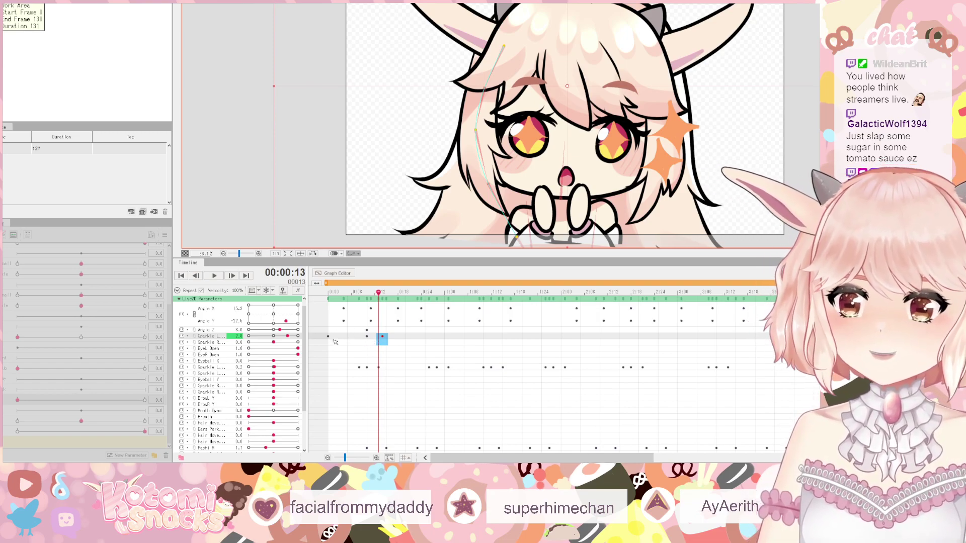
drag(358, 334, 392, 346)
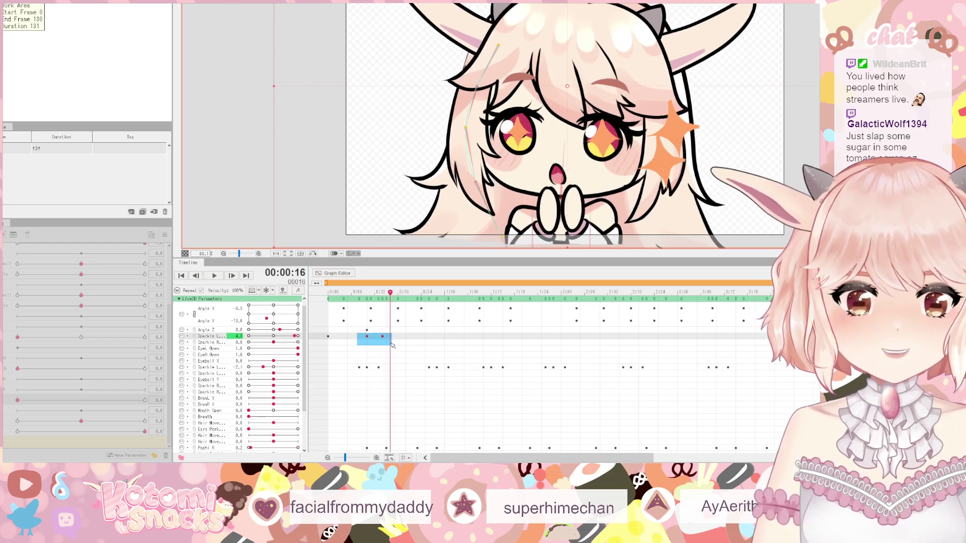
click(429, 336)
key(ctrl+v)
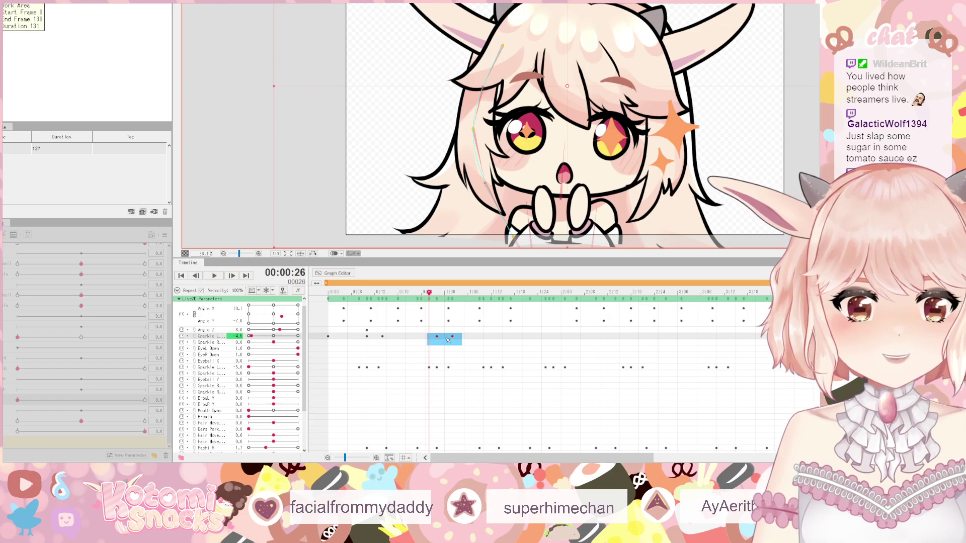
drag(439, 338, 431, 338)
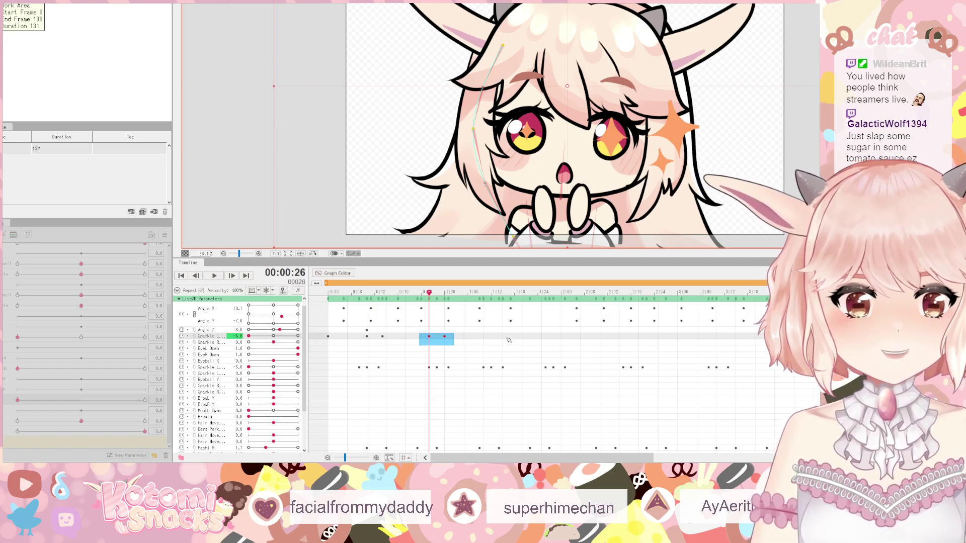
- Paste the small star's keyframe pair four more times along the Sparkle L track, at frames 43–47, 60–64, 79–83 and 101–105
click(507, 337)
click(500, 338)
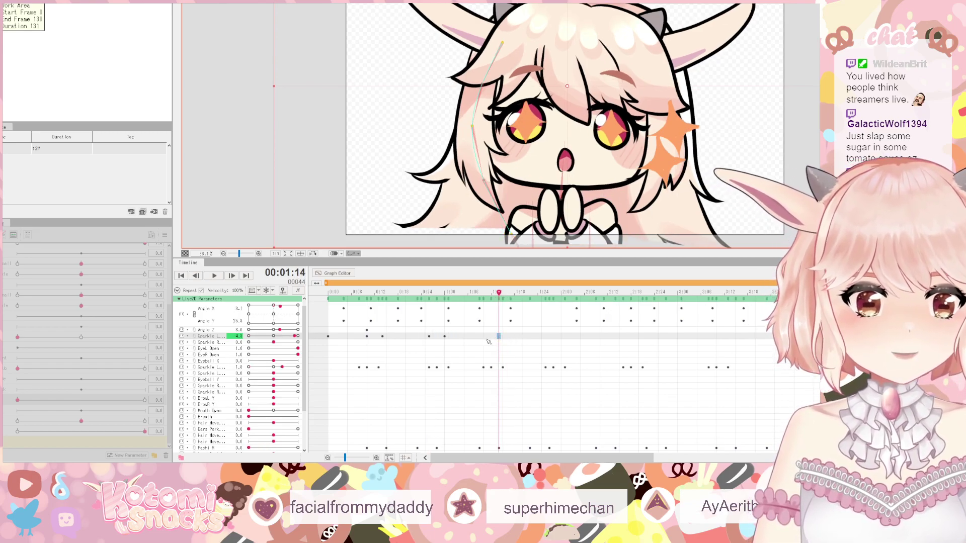
click(488, 338)
key(ctrl+v)
click(553, 338)
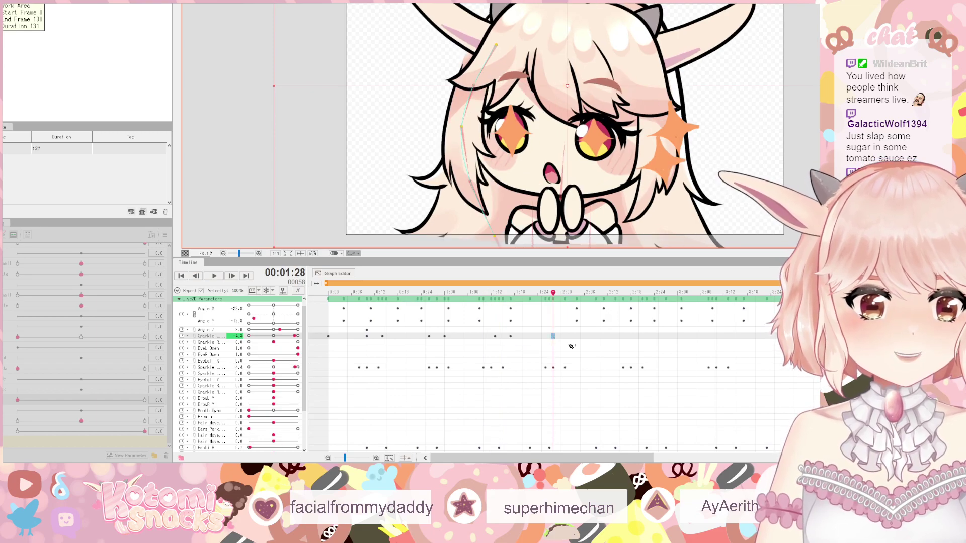
key(ctrl+v)
click(628, 338)
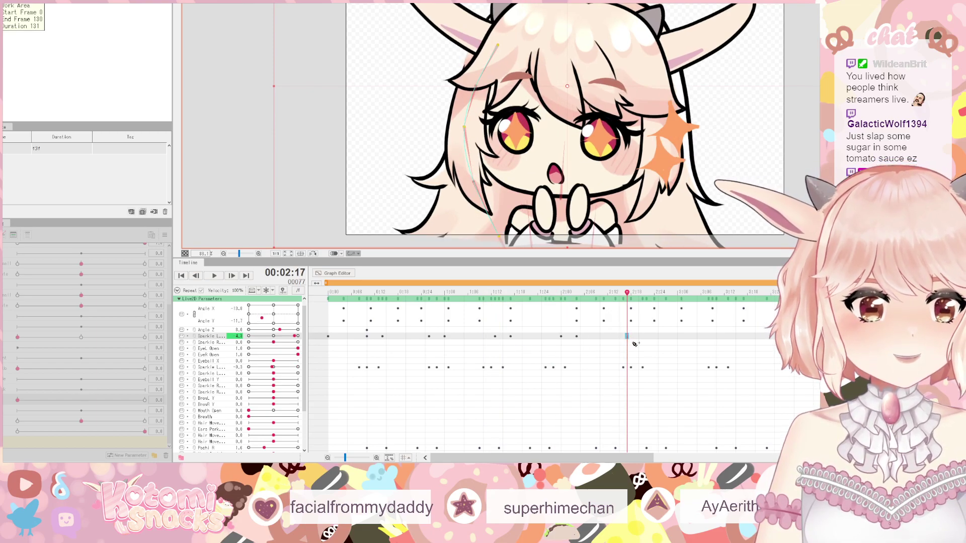
key(ctrl+v)
click(713, 338)
key(ctrl+v)
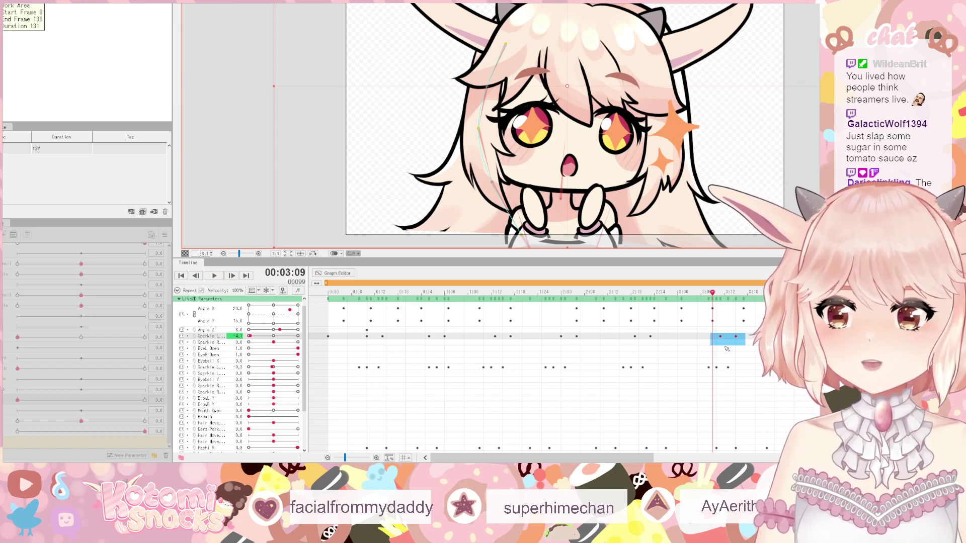
- Play the animation from the beginning several times to check the small star's twinkling
key(space)
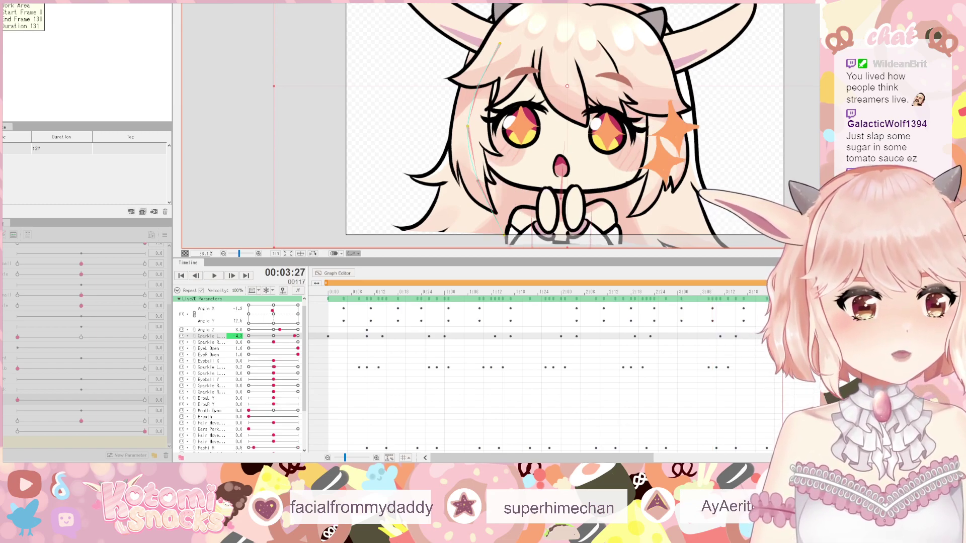
click(212, 342)
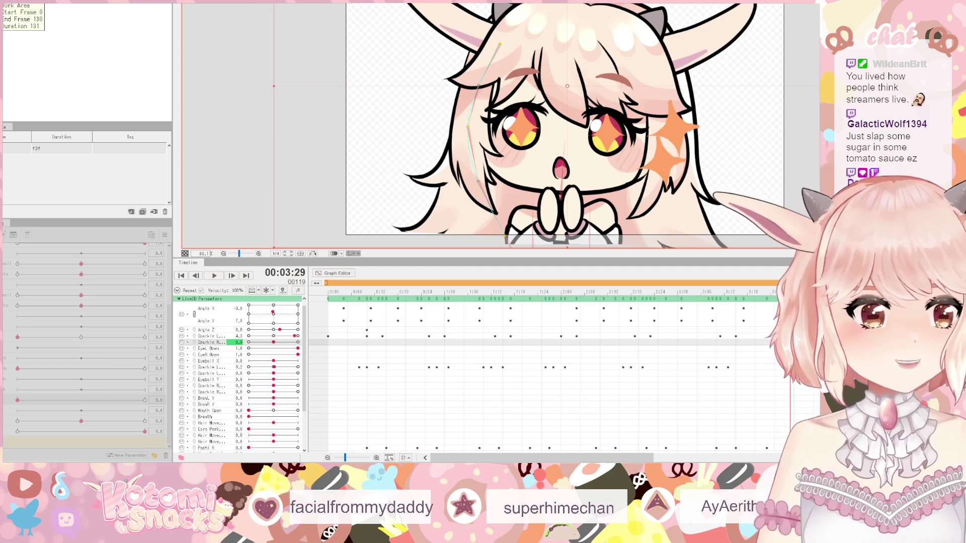
click(212, 335)
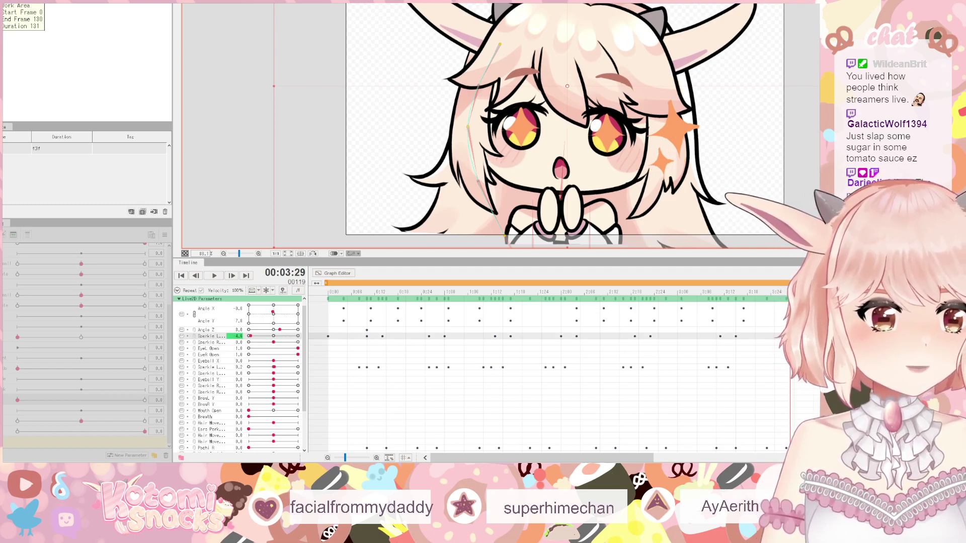
click(333, 337)
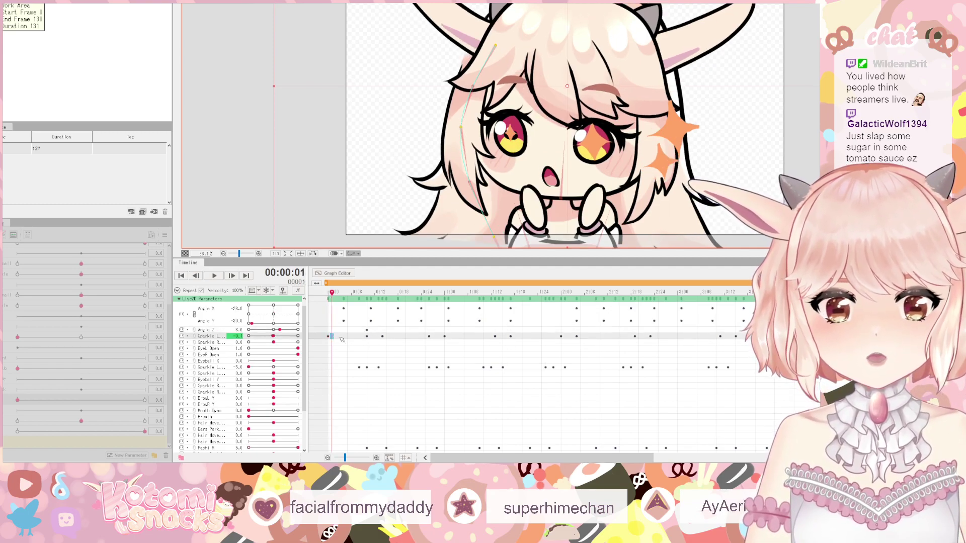
click(214, 277)
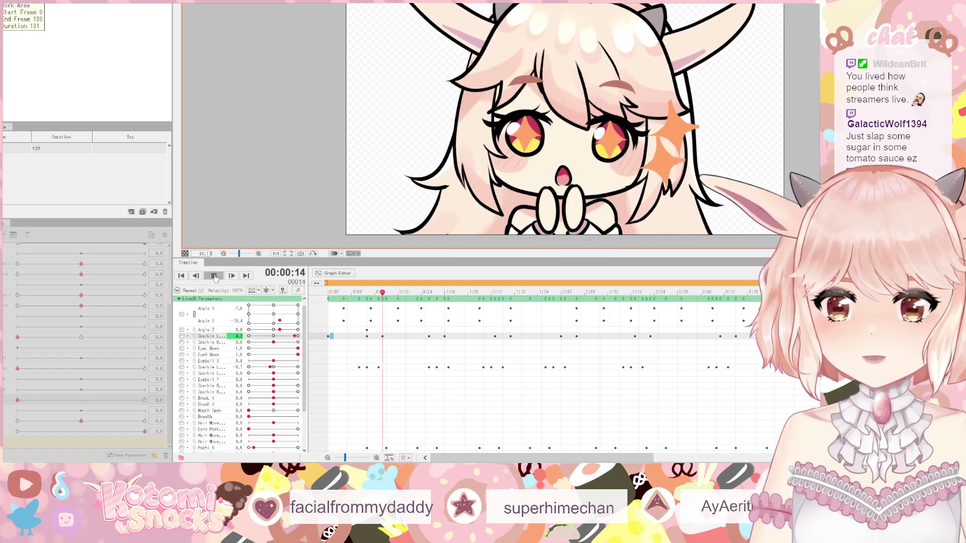
click(214, 276)
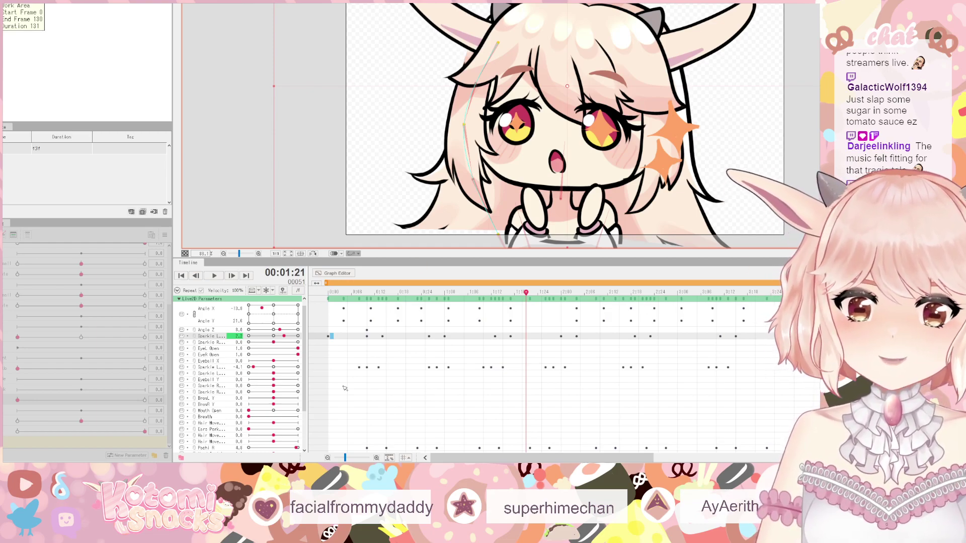
click(337, 294)
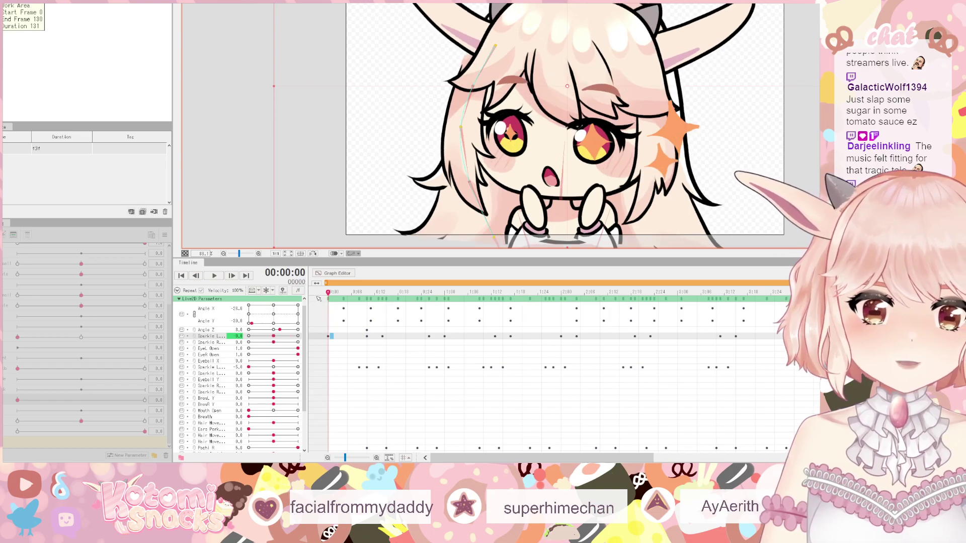
click(216, 276)
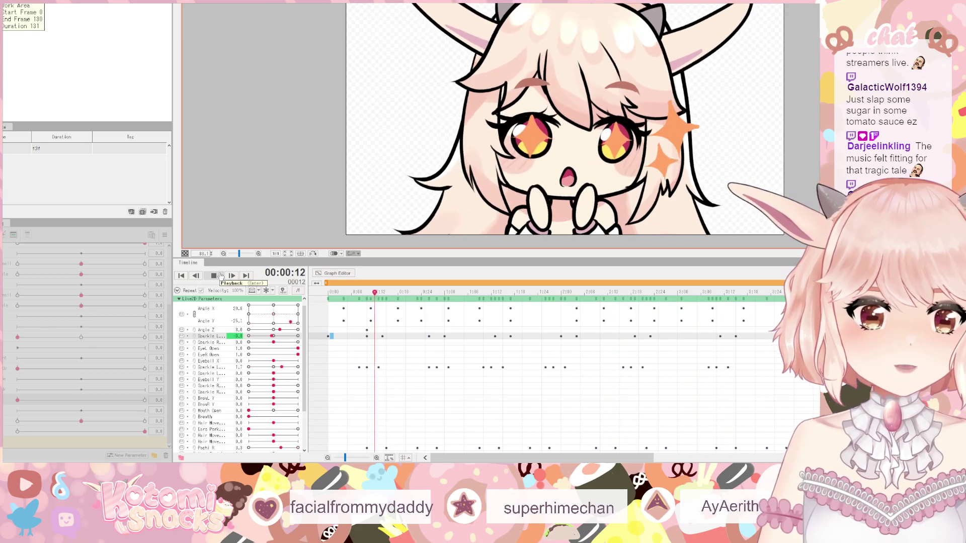
click(220, 275)
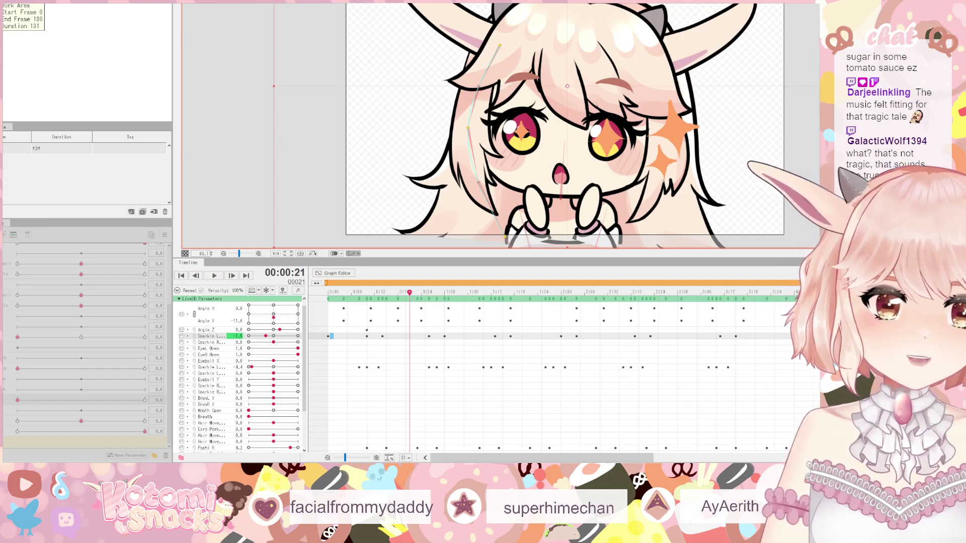
click(366, 336)
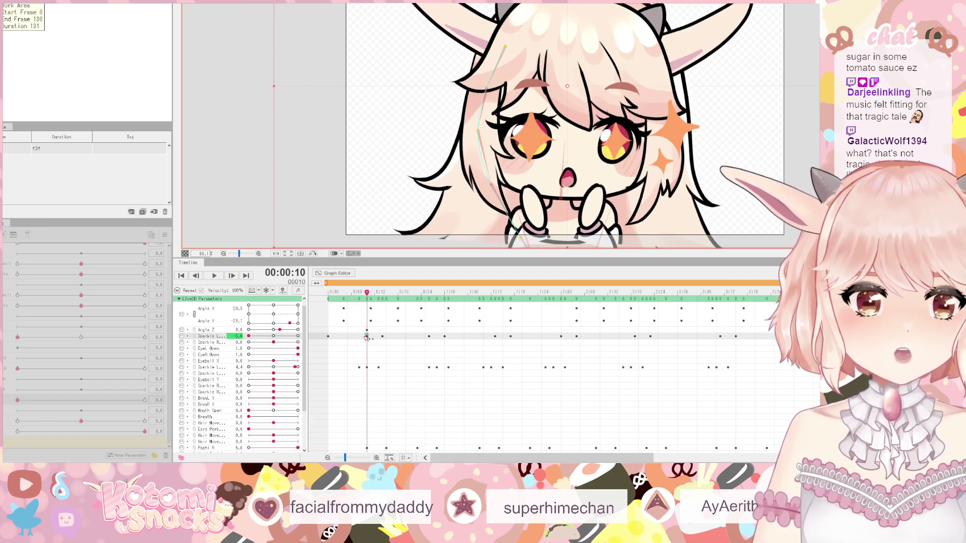
click(331, 329)
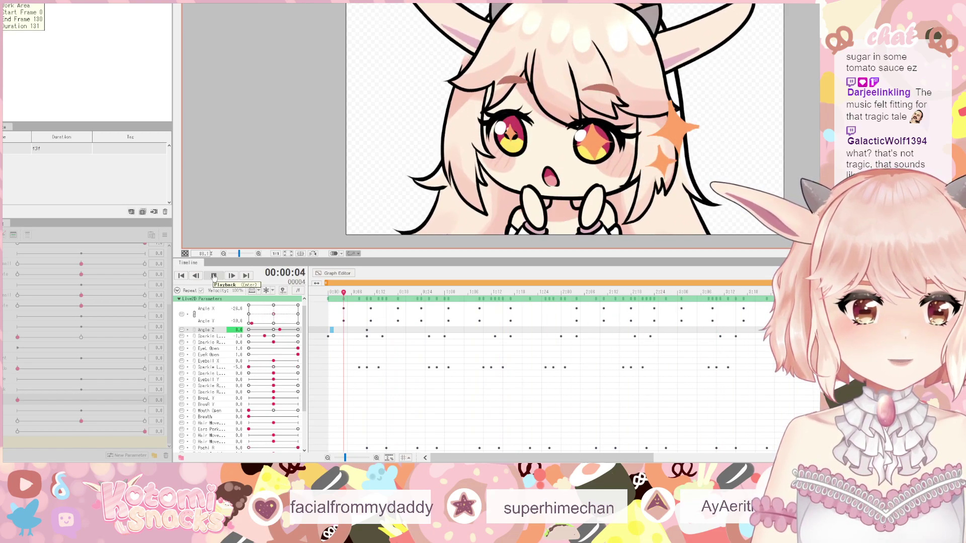
click(214, 276)
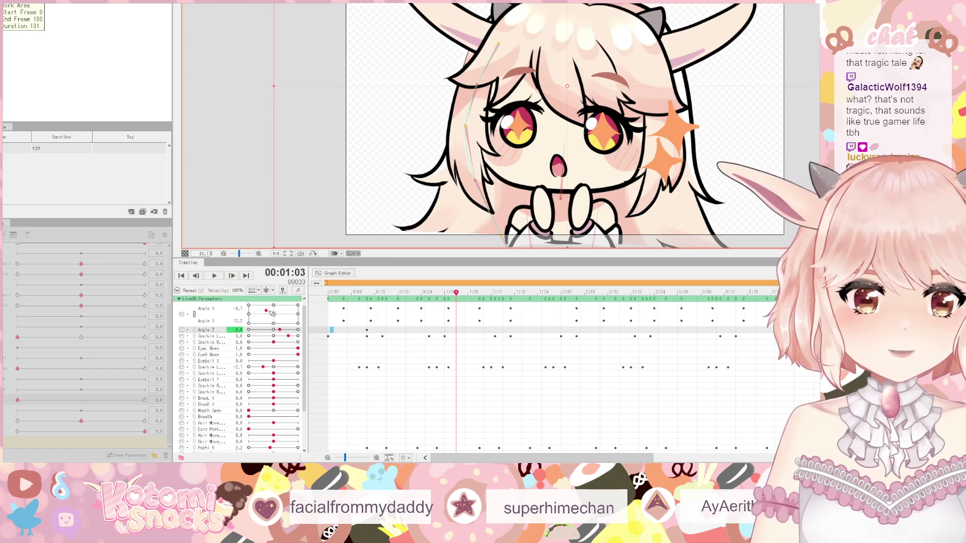
- Keyframe the large star's Sparkle R at its maximum on frame 26 and minimum on frame 30, raising Sparkle L to its maximum on frame 30
drag(408, 287, 380, 290)
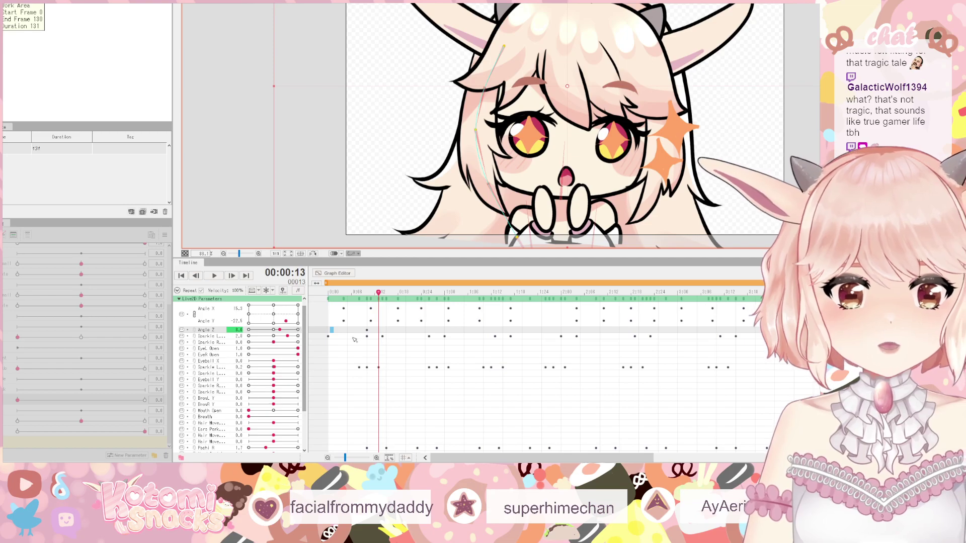
click(367, 293)
mouse_move(367, 295)
mouse_down()
mouse_move(378, 295)
mouse_move(368, 298)
mouse_up()
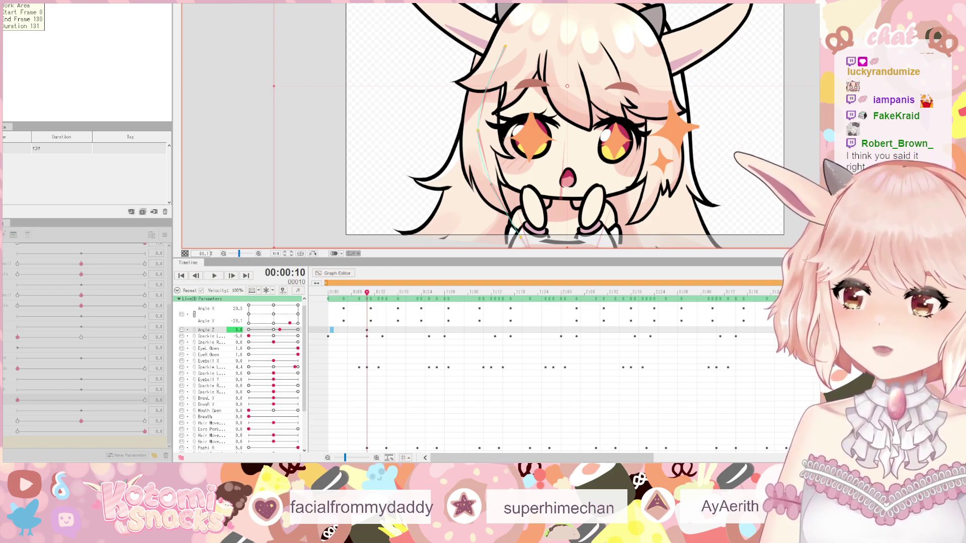
click(359, 292)
drag(358, 293, 429, 294)
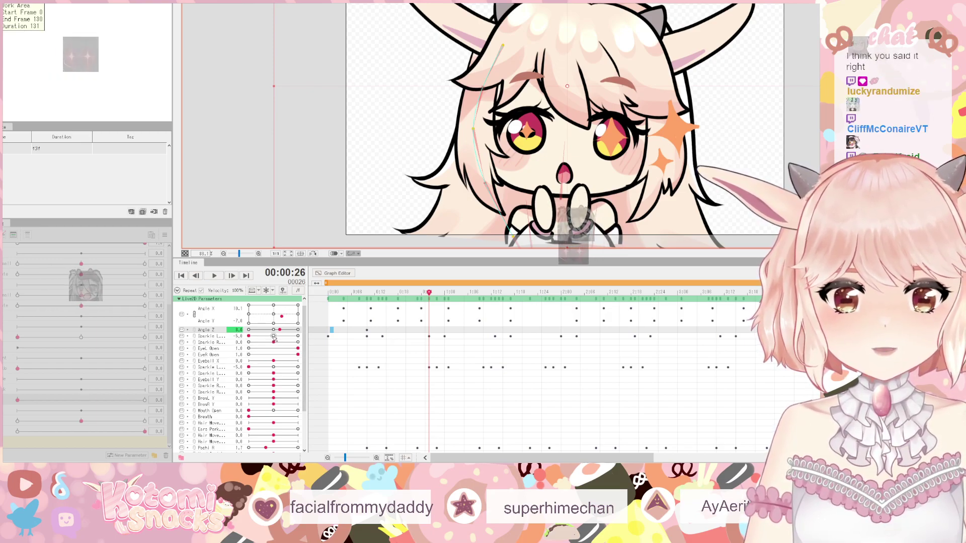
drag(273, 343, 308, 342)
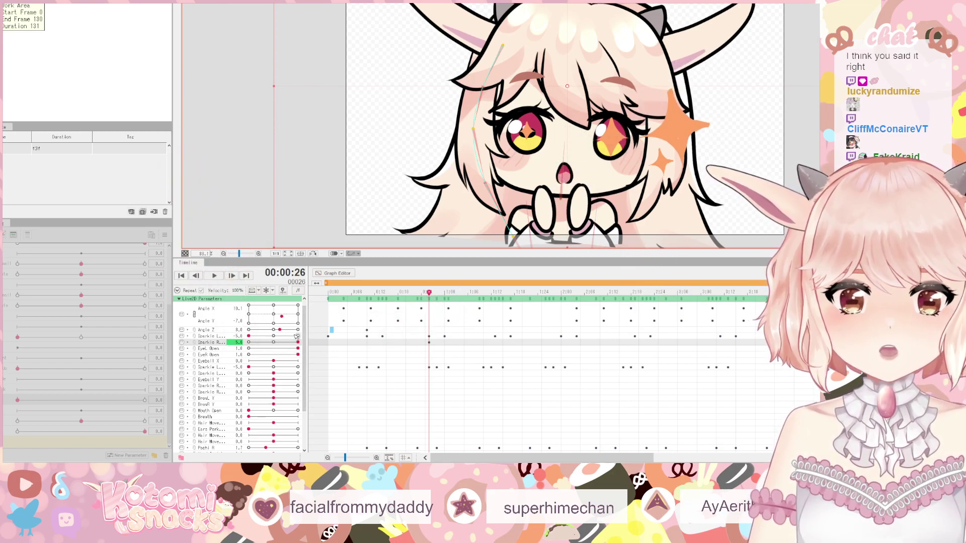
click(261, 336)
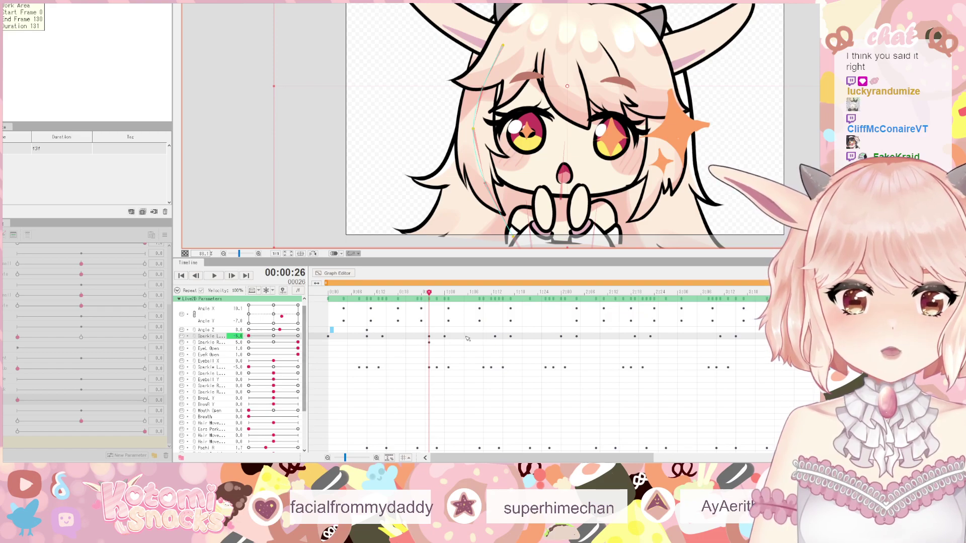
click(444, 336)
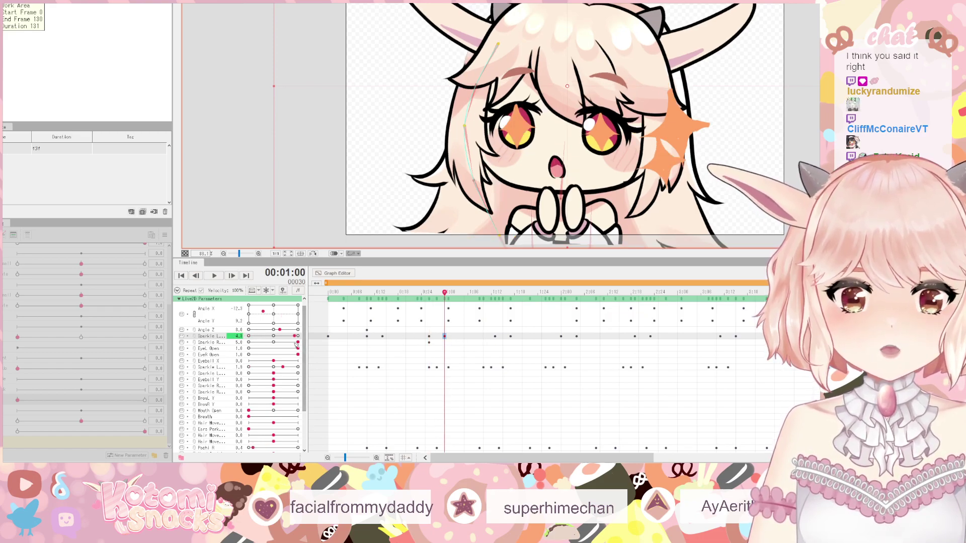
drag(297, 338, 248, 342)
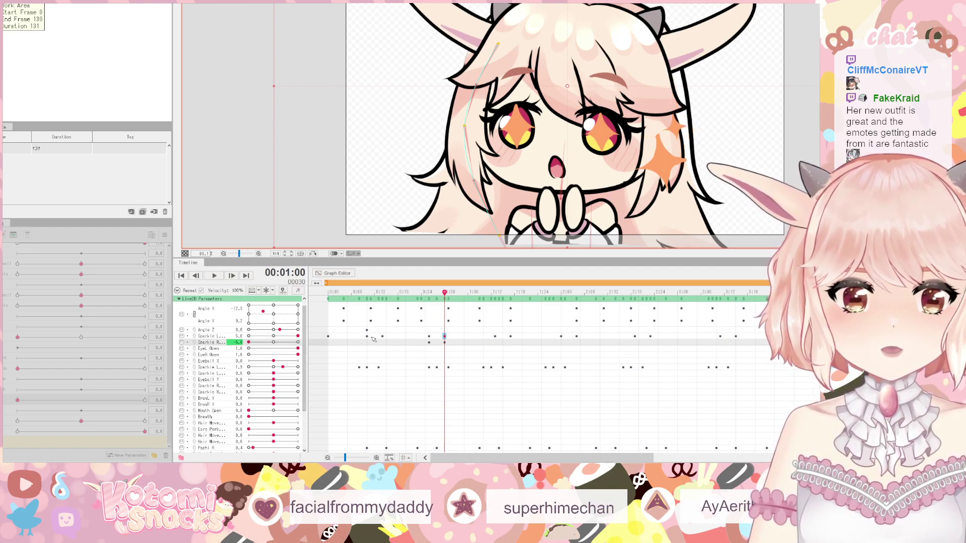
- Copy both stars' keyframes at frames 26 and 30, and delete the stray Angle Z keyframe at frame 10
drag(419, 329, 454, 347)
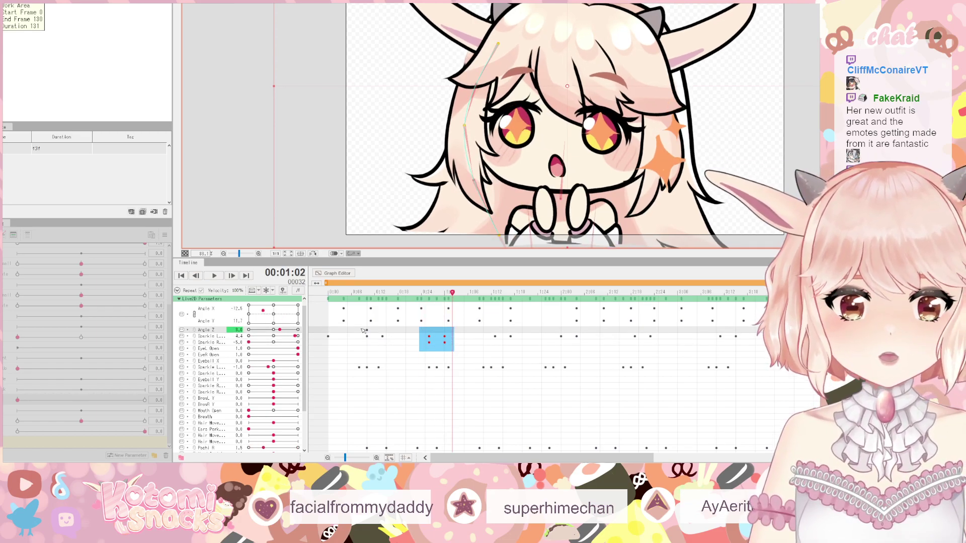
drag(362, 329, 369, 329)
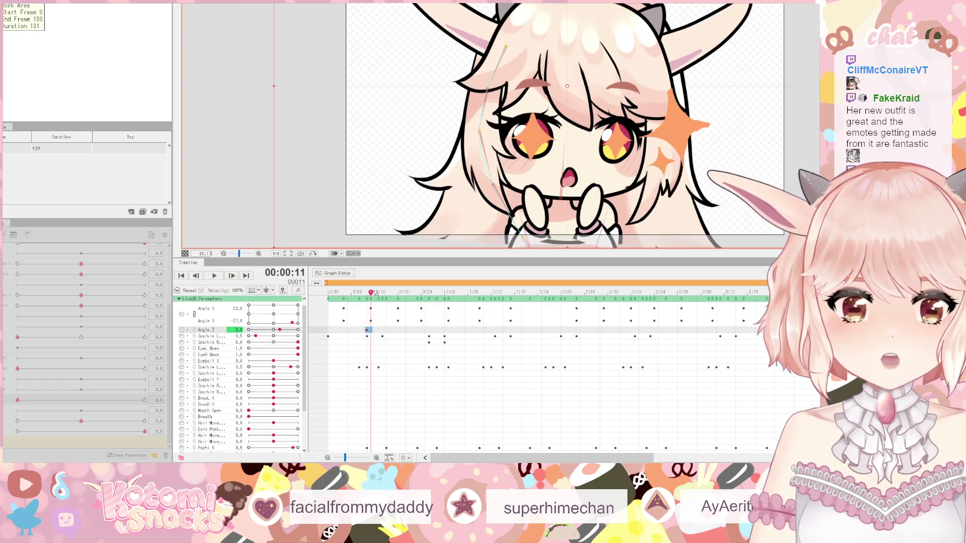
click(352, 330)
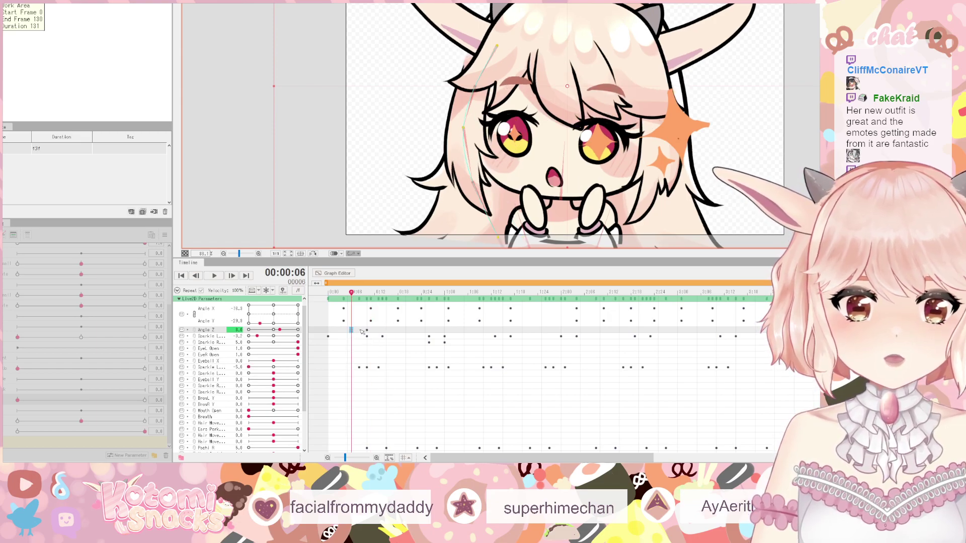
- Replace the Sparkle L pair starting at frame 10 with the two stars' copied Sparkle L and Sparkle R keyframes
drag(357, 327, 398, 351)
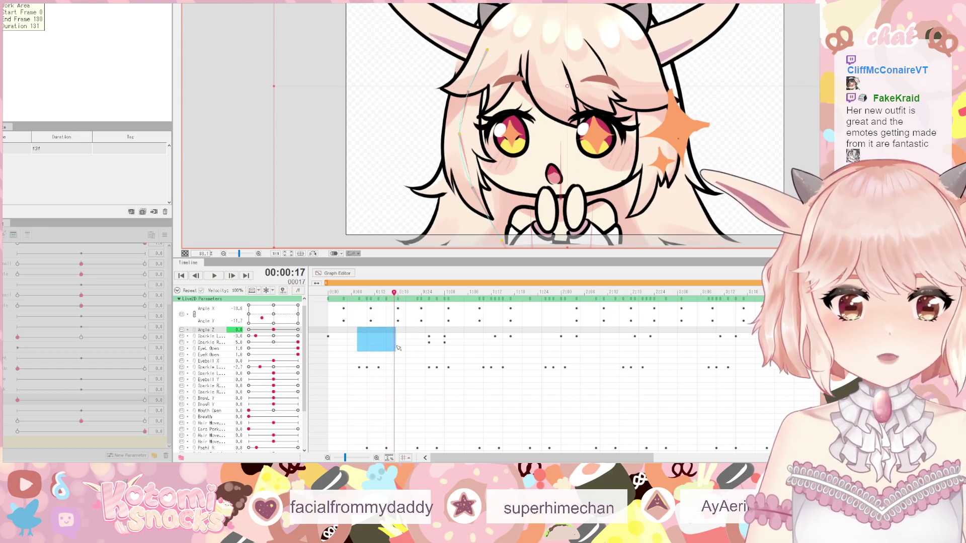
click(367, 333)
click(369, 339)
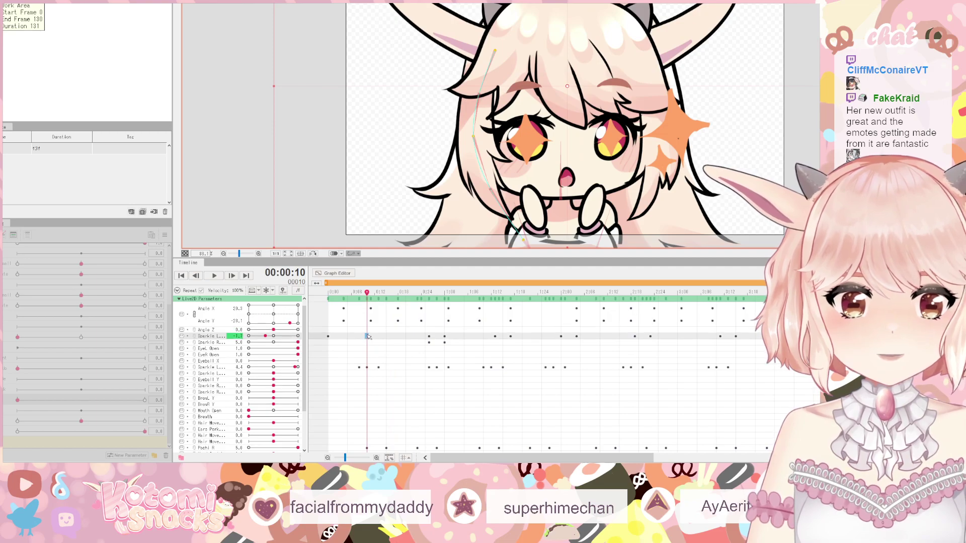
drag(366, 327, 400, 351)
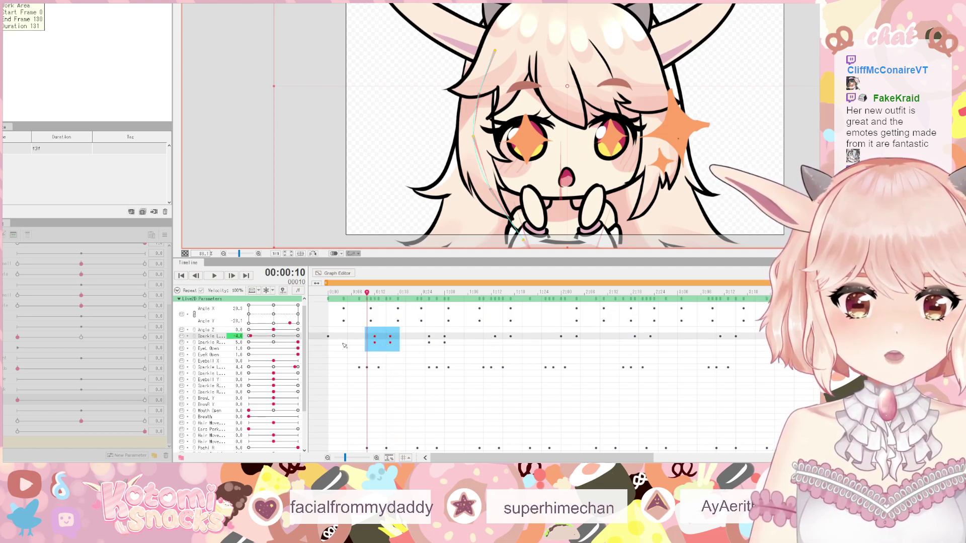
- Paste the two stars' copied keyframes over the remaining Sparkle L pairs, starting at frames 43, 60, 79 and 101
click(496, 336)
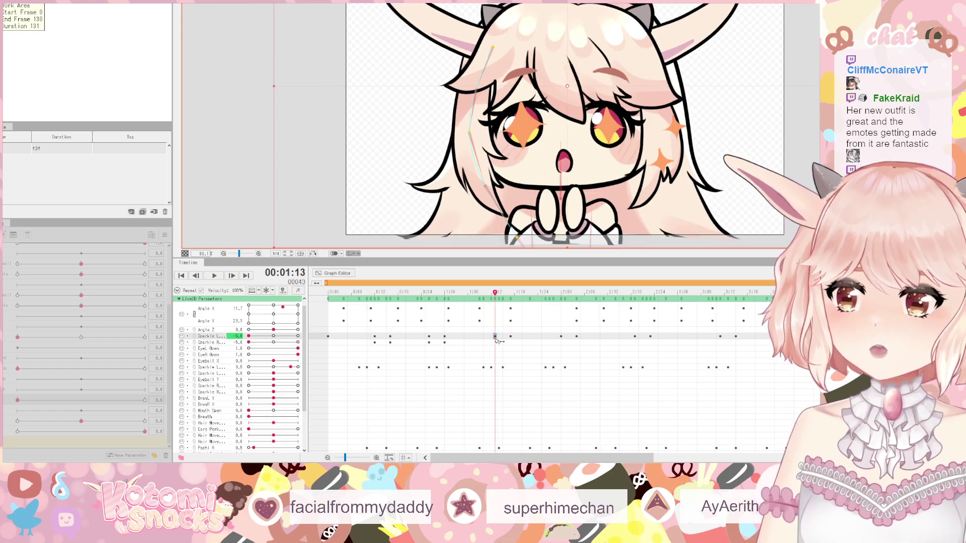
key(ctrl+v)
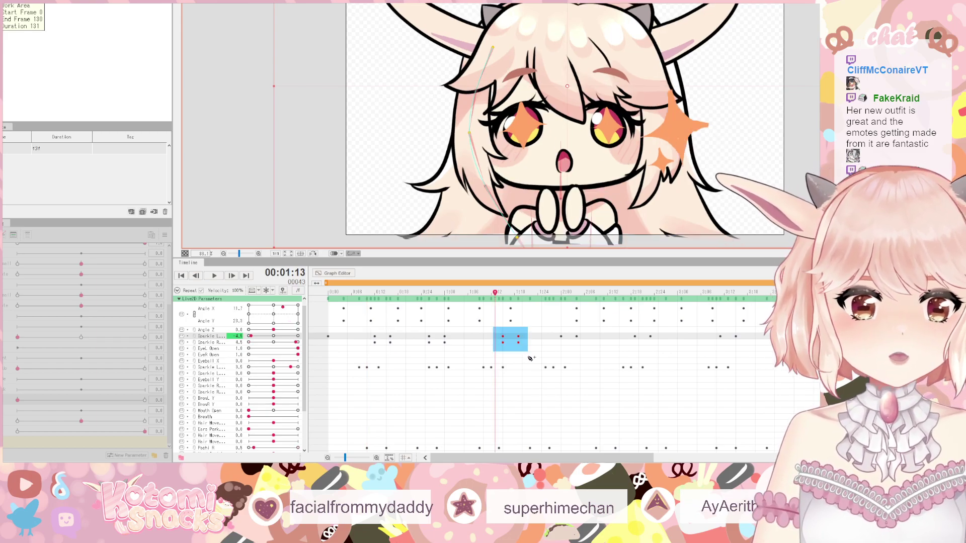
click(561, 336)
key(ctrl+v)
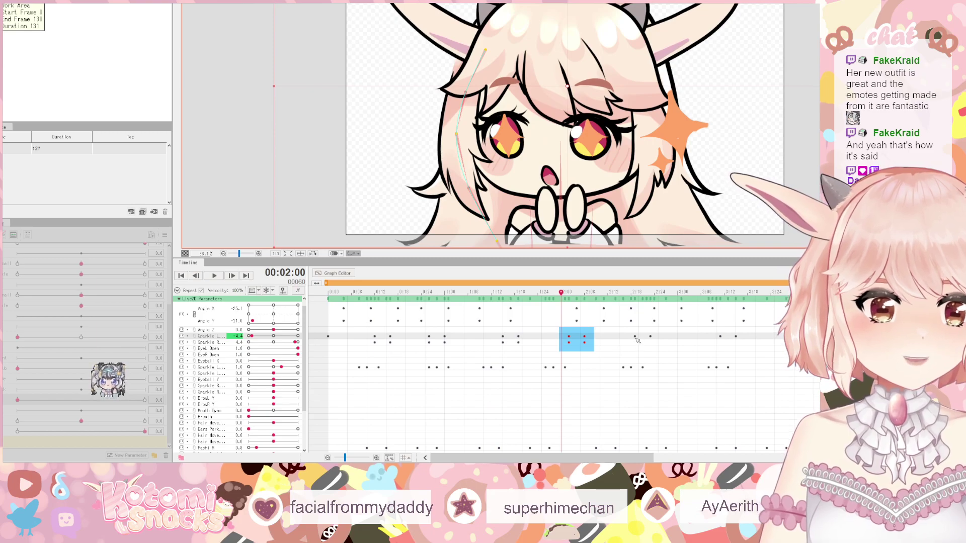
click(636, 337)
key(ctrl+v)
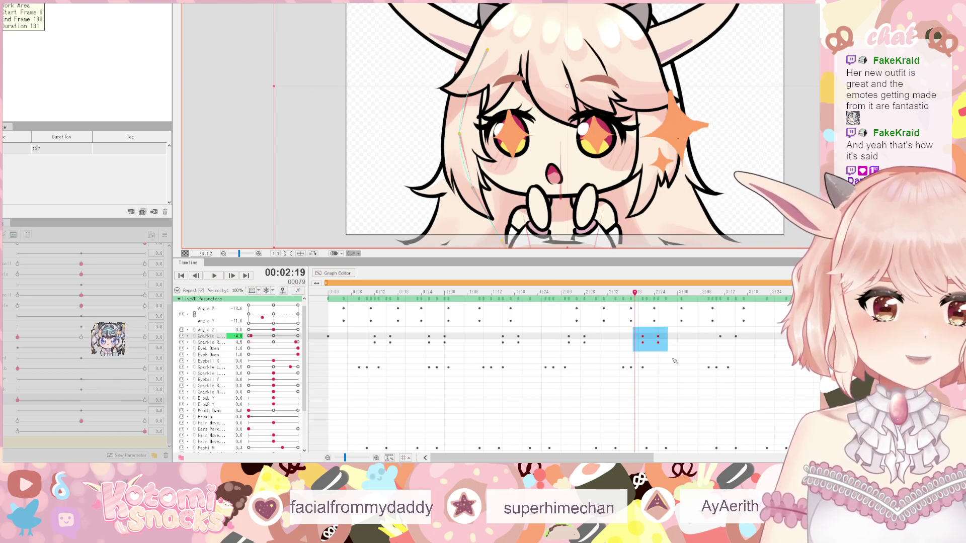
click(721, 336)
key(ctrl+v)
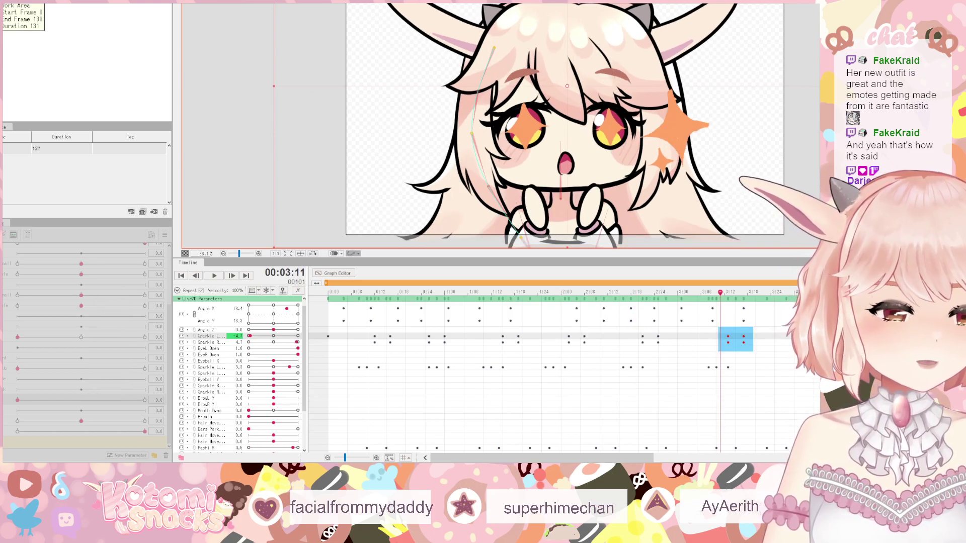
- Play the animation from the start to check how the two stars beside the face twinkle
click(803, 336)
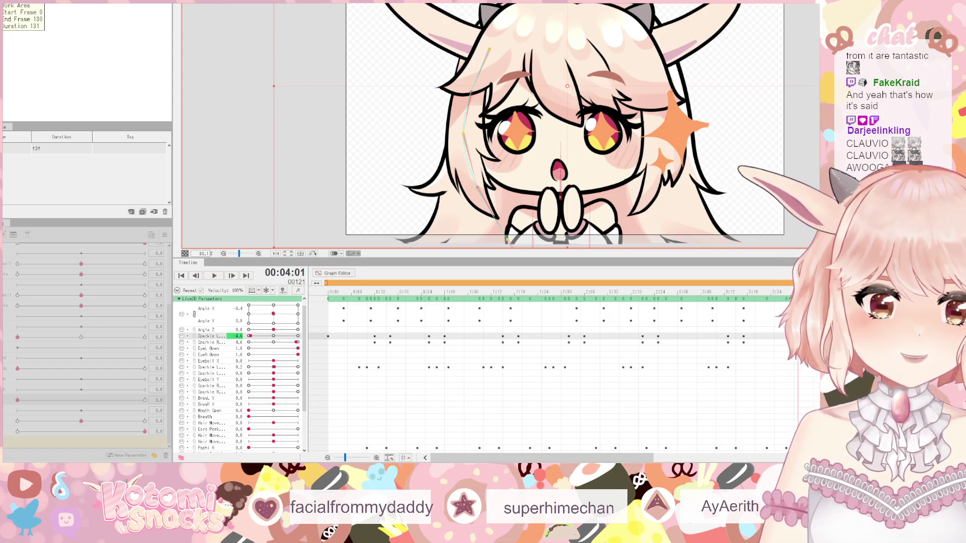
drag(795, 307, 457, 307)
drag(336, 304, 328, 304)
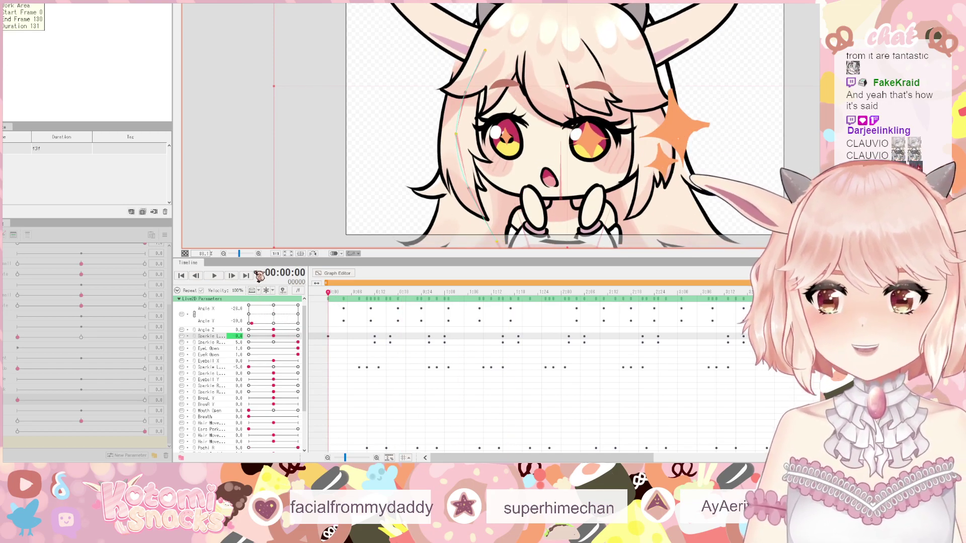
click(212, 276)
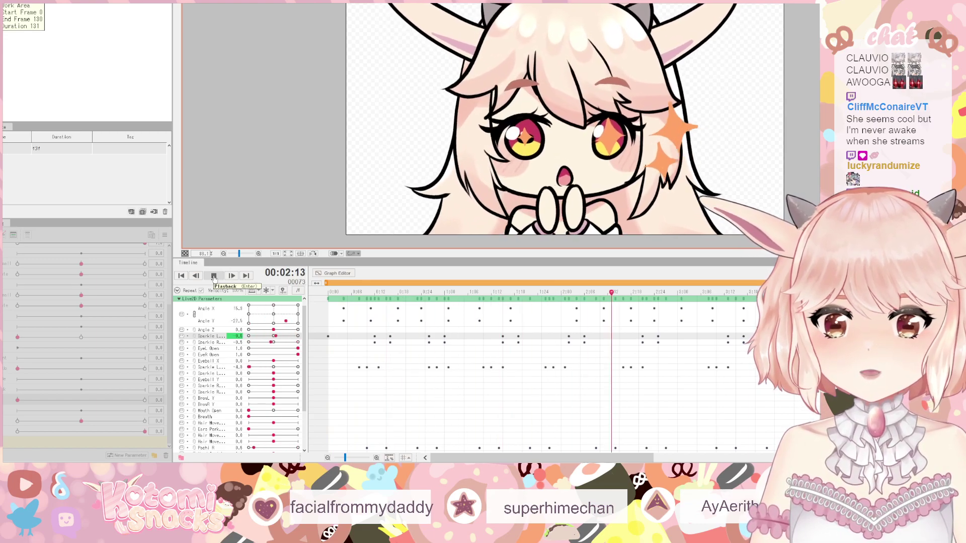
click(214, 276)
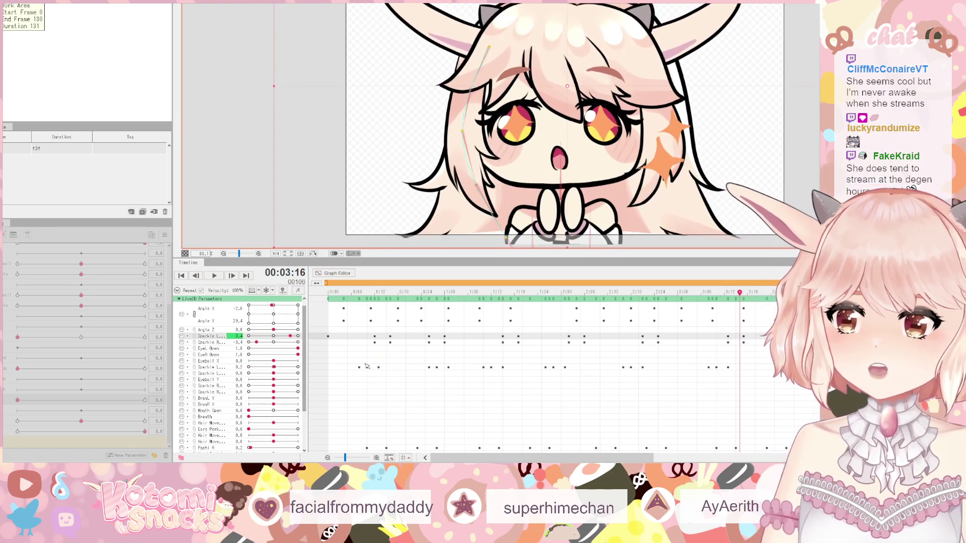
- Speed up the first clap by moving its second Pachi R and Pachi L keyframes to frame 13, and play it back
scroll(387, 399, down, 3)
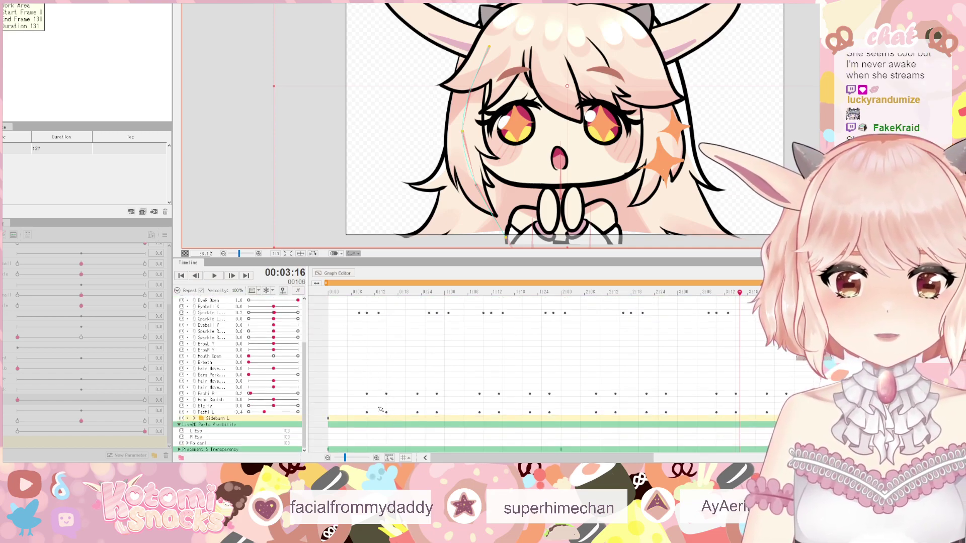
scroll(383, 403, up, 3)
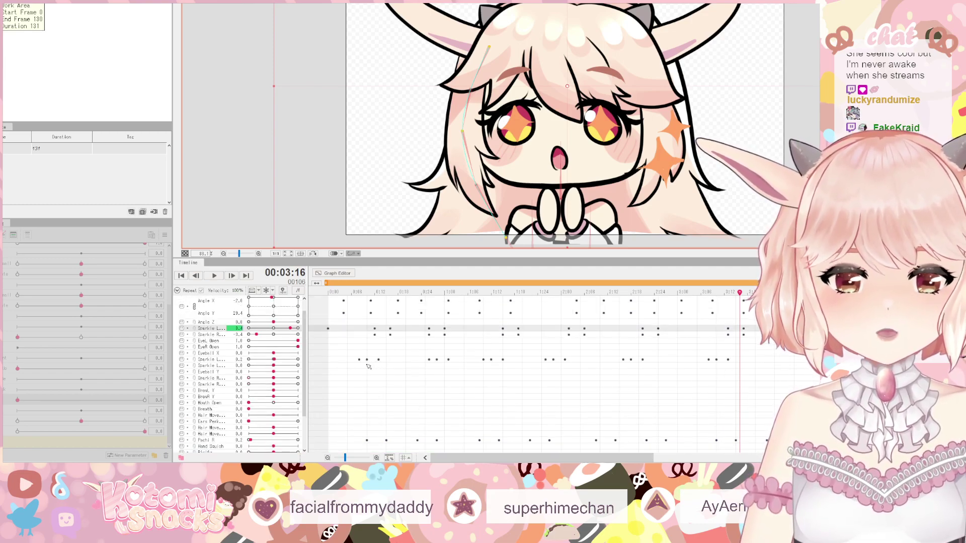
scroll(400, 398, down, 3)
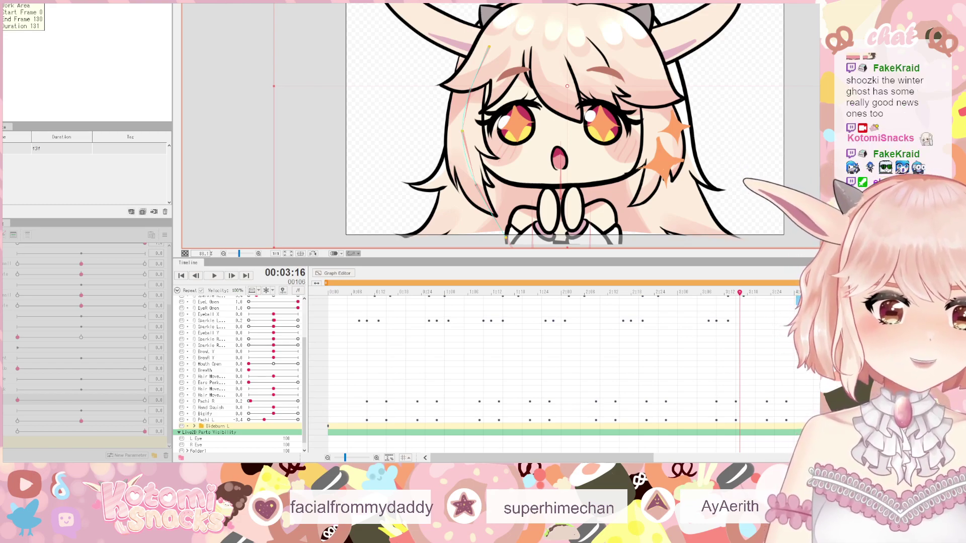
click(743, 332)
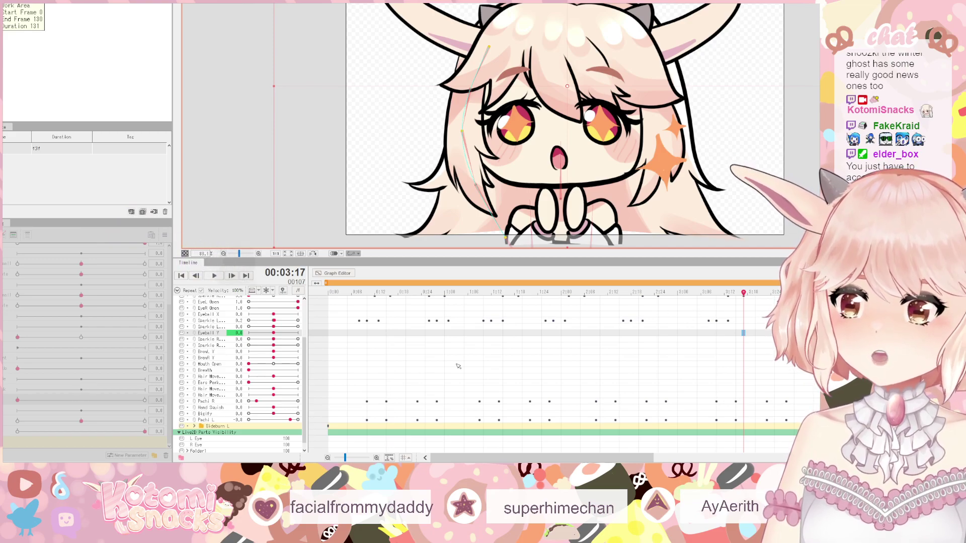
click(355, 396)
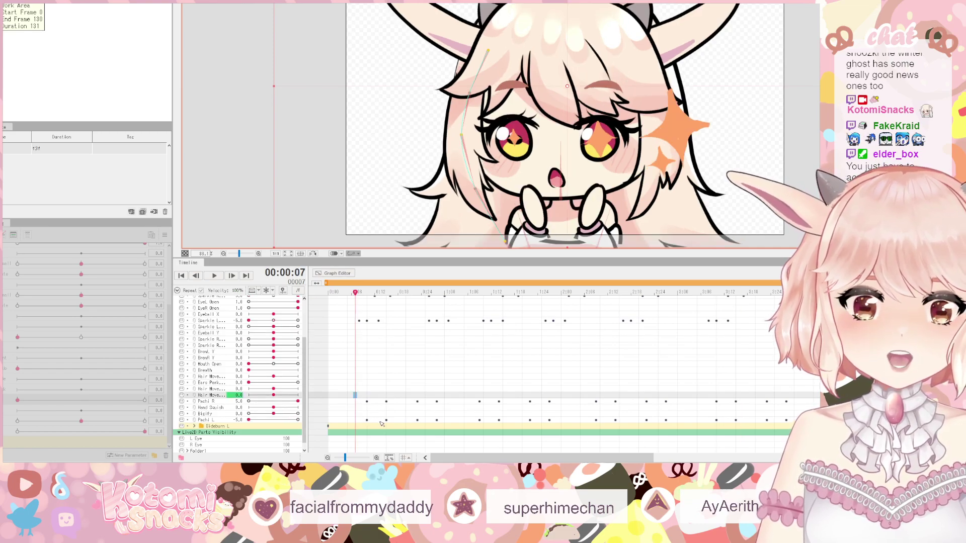
drag(373, 386, 386, 425)
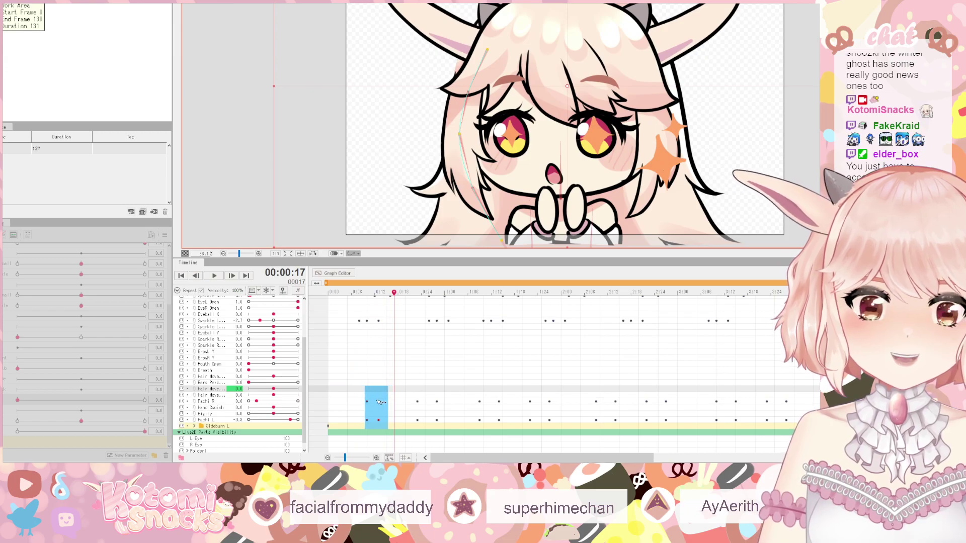
click(336, 376)
click(216, 276)
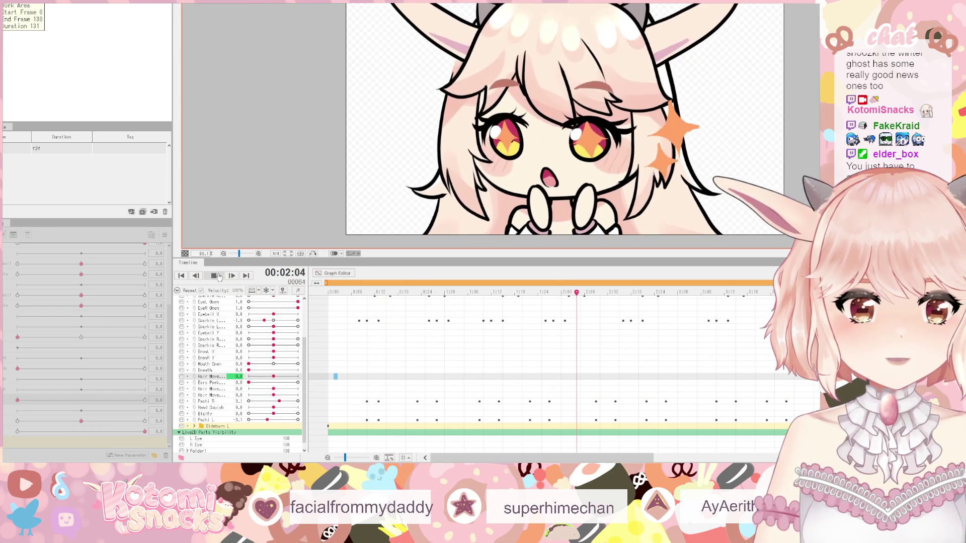
key(space)
- Tighten the following Pachi R and Pachi L clap keyframes to frames 17, 20, 23 and 26, and play from frame 7
drag(397, 388, 418, 403)
drag(465, 397, 437, 426)
click(427, 403)
click(407, 358)
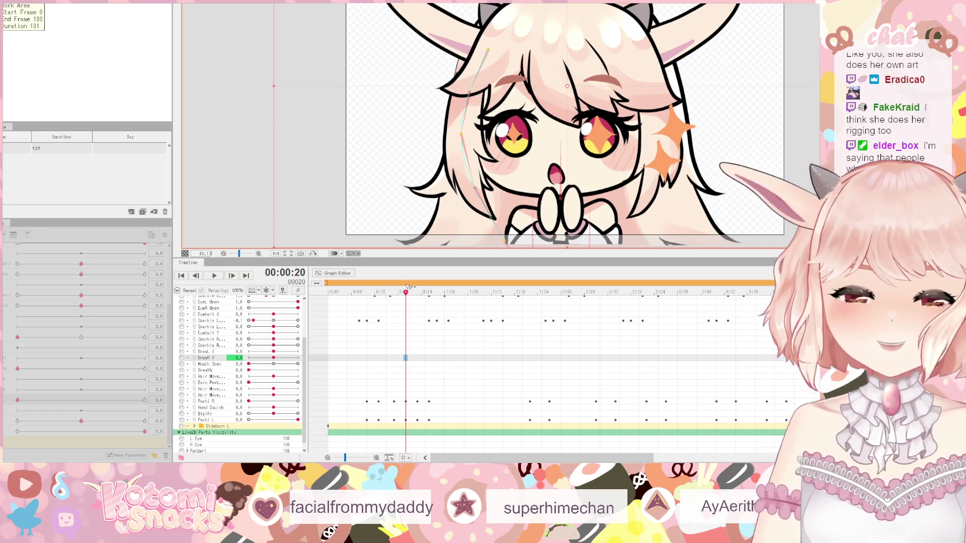
drag(408, 287, 355, 286)
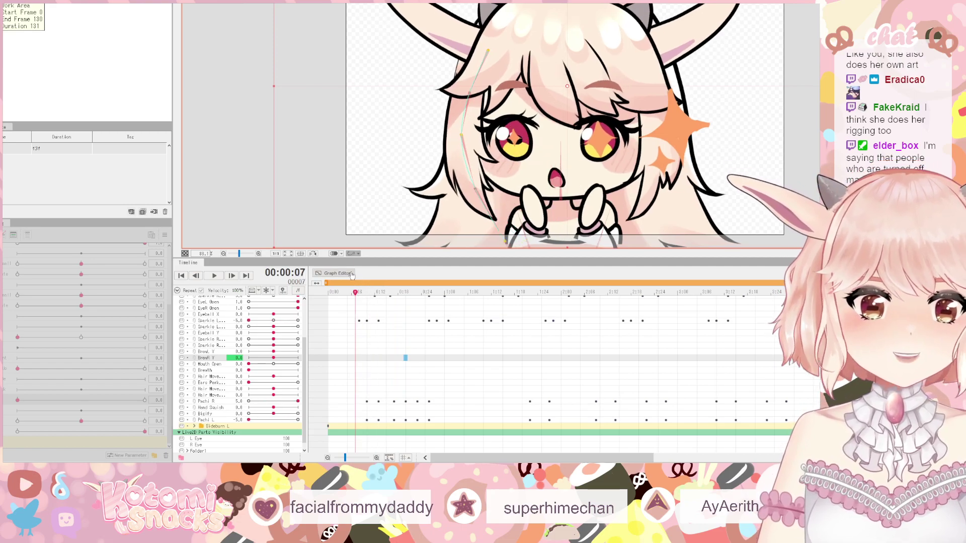
click(215, 275)
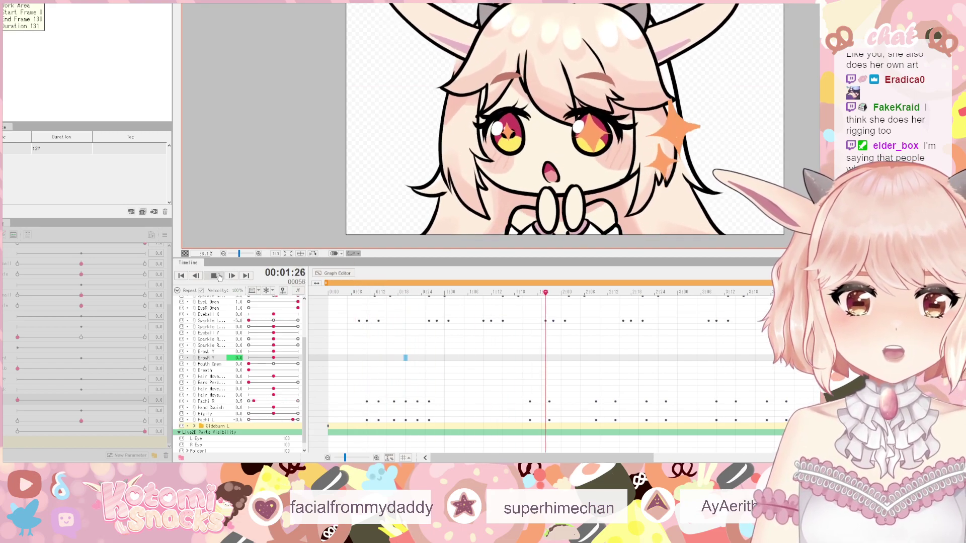
click(220, 277)
- Delete the slower Pachi keyframes from frame 47 onward and paste a copy of the frames 10–26 clap block starting at frame 29
mouse_move(509, 387)
mouse_down()
mouse_move(571, 392)
mouse_move(805, 450)
mouse_move(793, 414)
mouse_move(511, 397)
mouse_up()
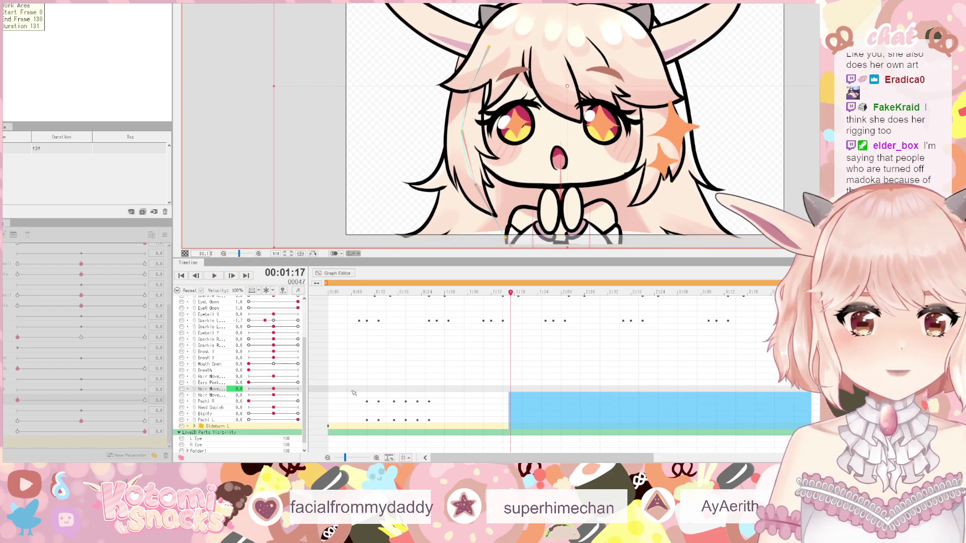
drag(351, 387, 442, 423)
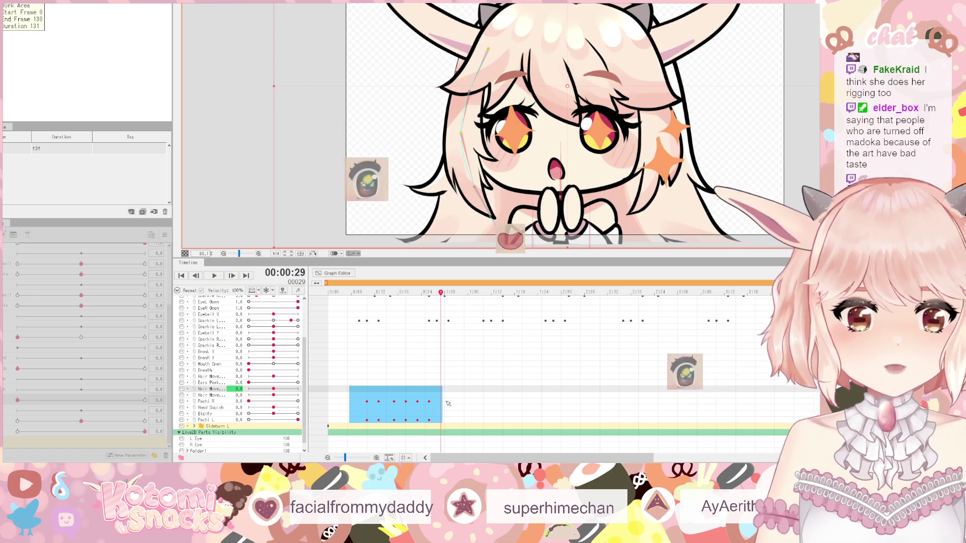
click(440, 400)
drag(528, 423, 449, 404)
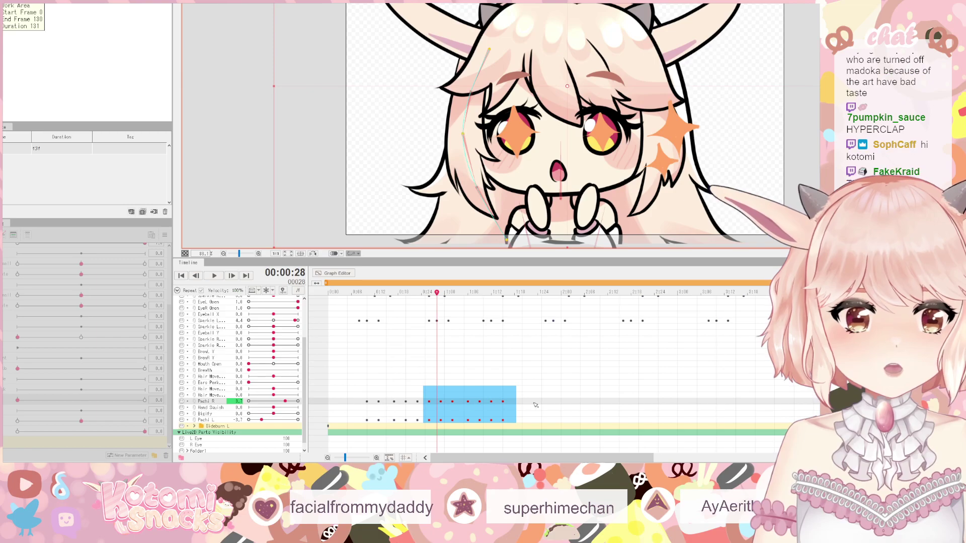
- Paste the Pachi clap block three more times, shifting the copies to start at frames 48, 67 and 86 without gaps
click(514, 401)
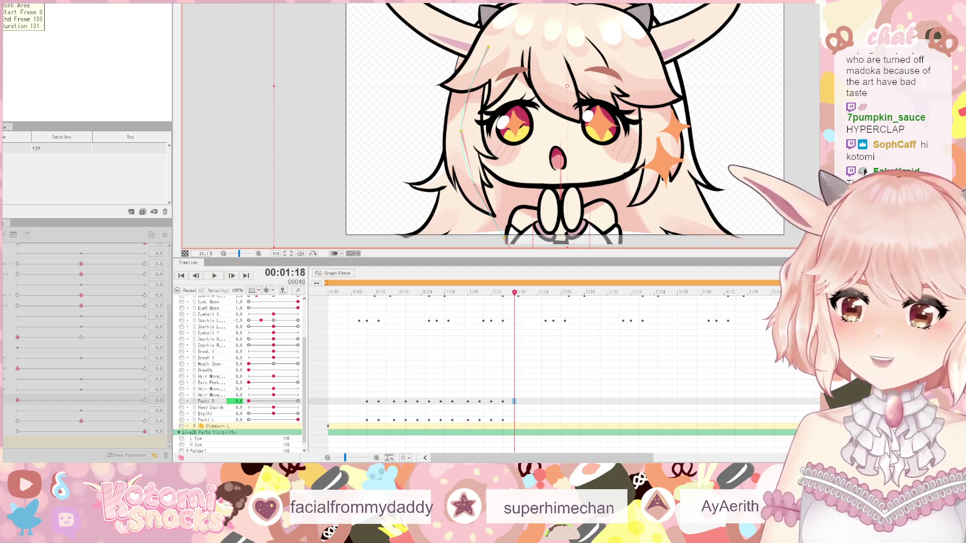
key(ctrl+v)
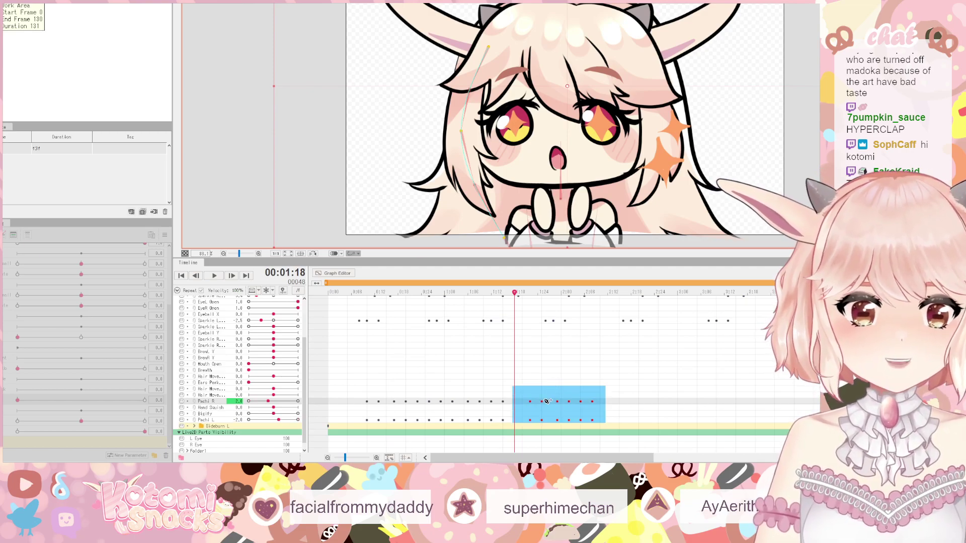
drag(531, 406, 514, 406)
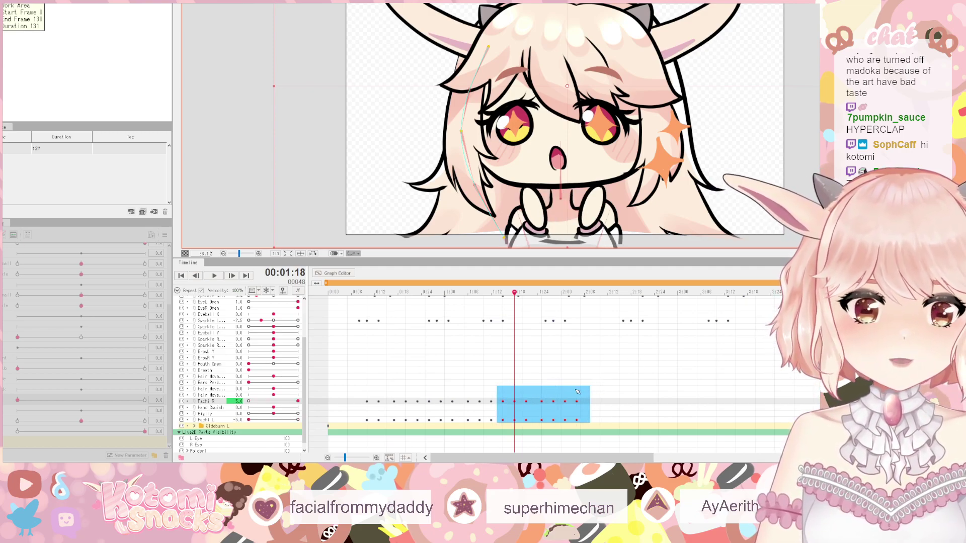
click(588, 402)
key(ctrl+v)
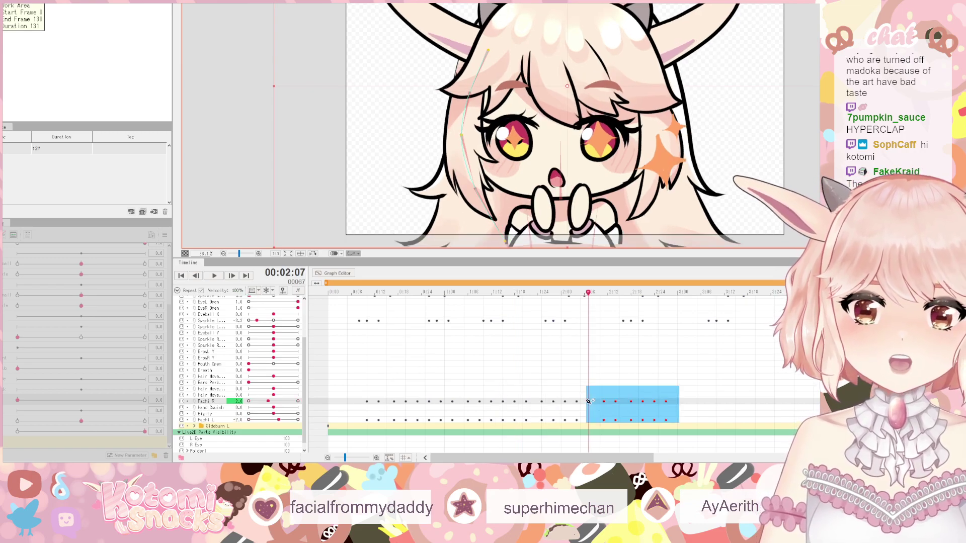
mouse_move(649, 402)
mouse_down()
mouse_move(638, 414)
mouse_move(632, 406)
mouse_move(666, 407)
mouse_up()
click(664, 404)
key(ctrl+v)
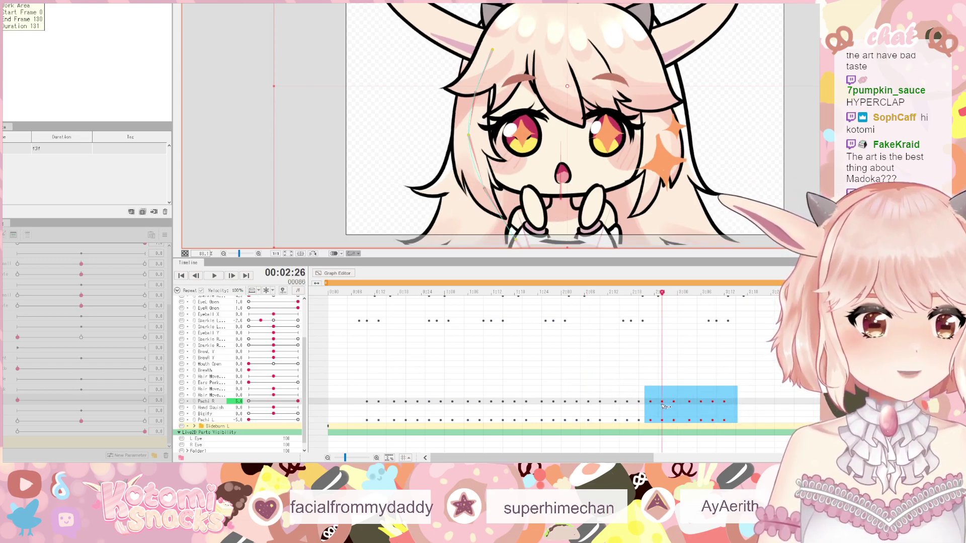
- Fill the end of the Pachi tracks by pasting the clap block at frames 105 and 125 and closing the gaps
click(736, 403)
key(ctrl+v)
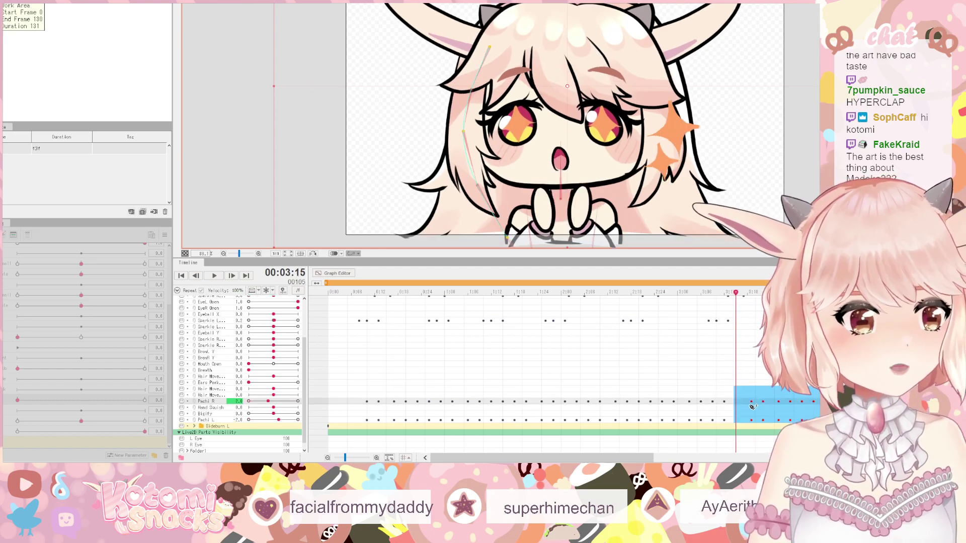
drag(756, 404, 745, 404)
click(811, 404)
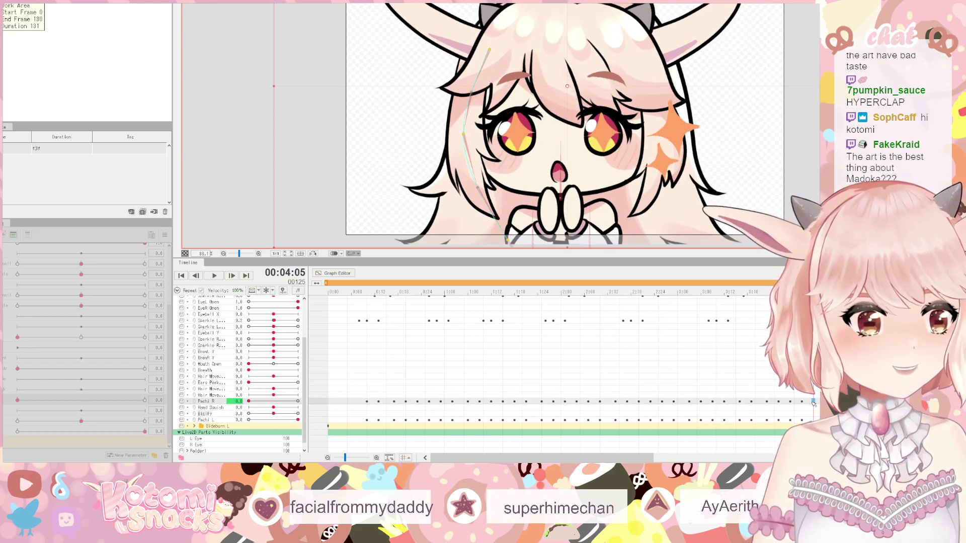
click(814, 403)
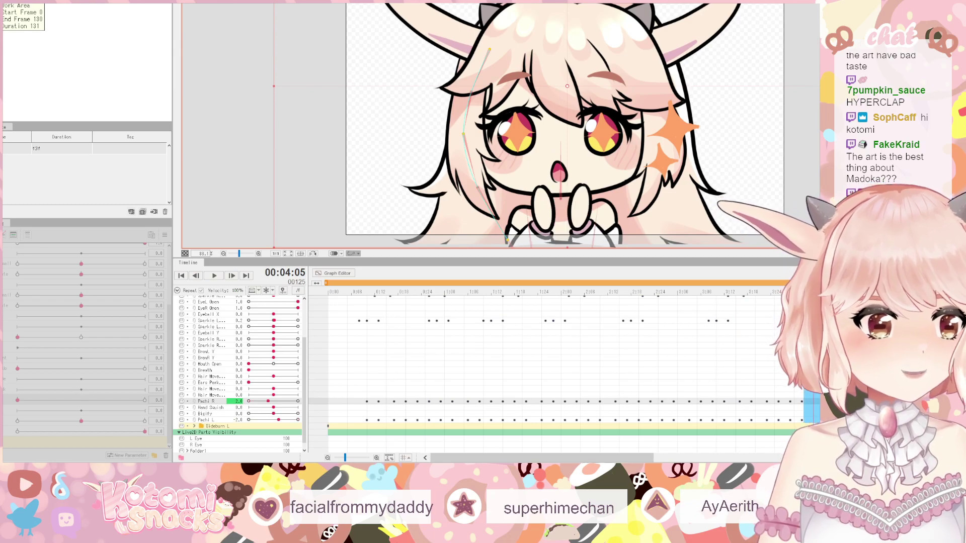
- Paste the clap keyframes at the empty start of the Pachi R and Pachi L tracks and align the first one to frame 0
click(793, 377)
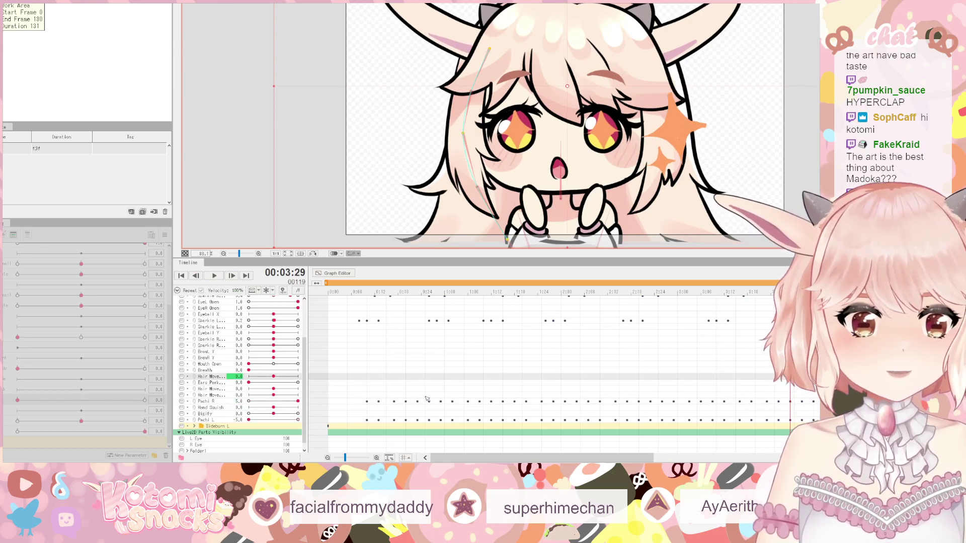
click(334, 408)
key(ctrl+v)
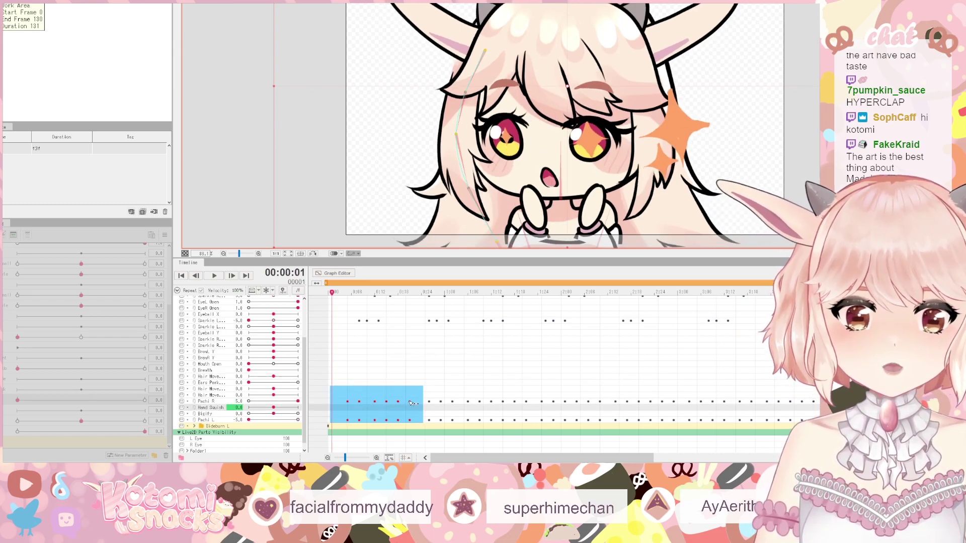
drag(411, 403, 395, 408)
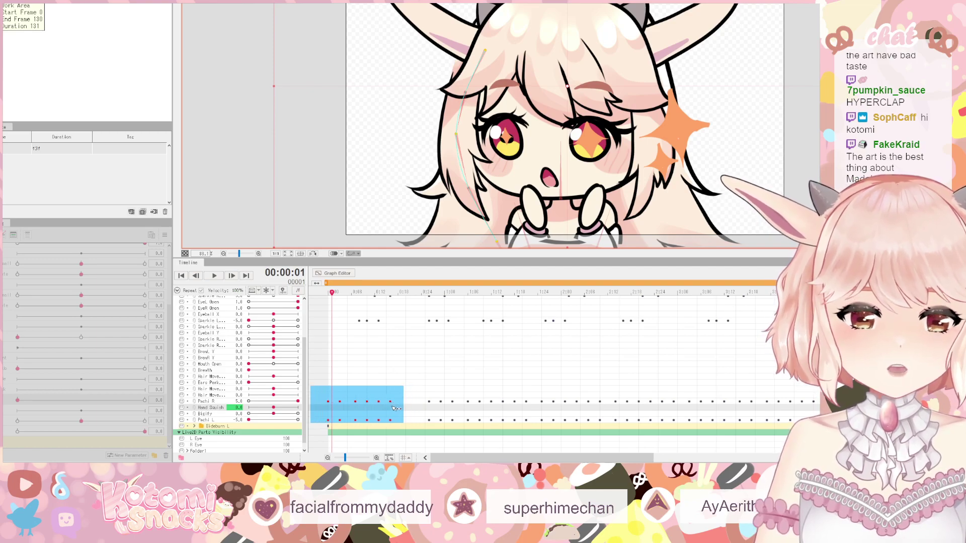
- Shift the remaining Pachi R and Pachi L clap keyframes earlier to close the gap after the opening clap block
key(ctrl+z)
key(ctrl+z)
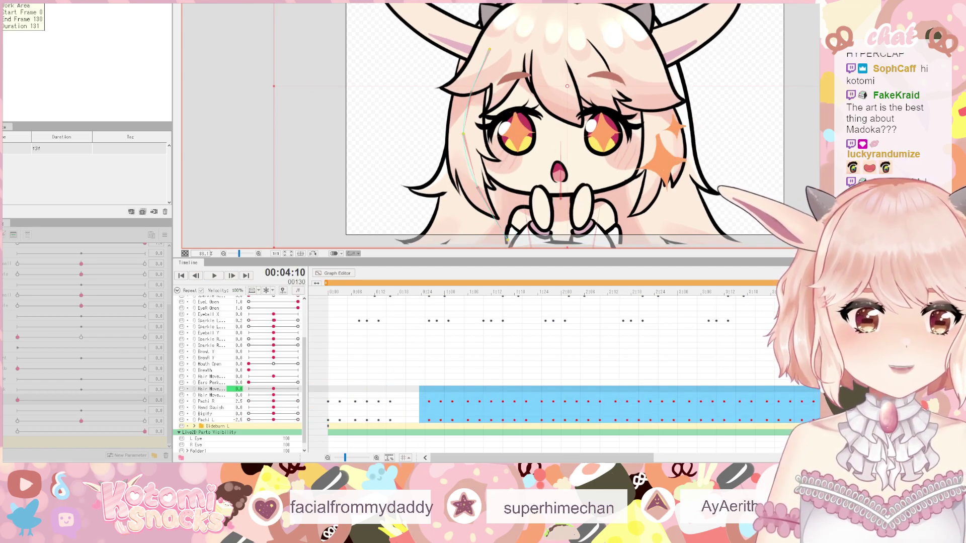
drag(425, 404, 395, 404)
click(396, 395)
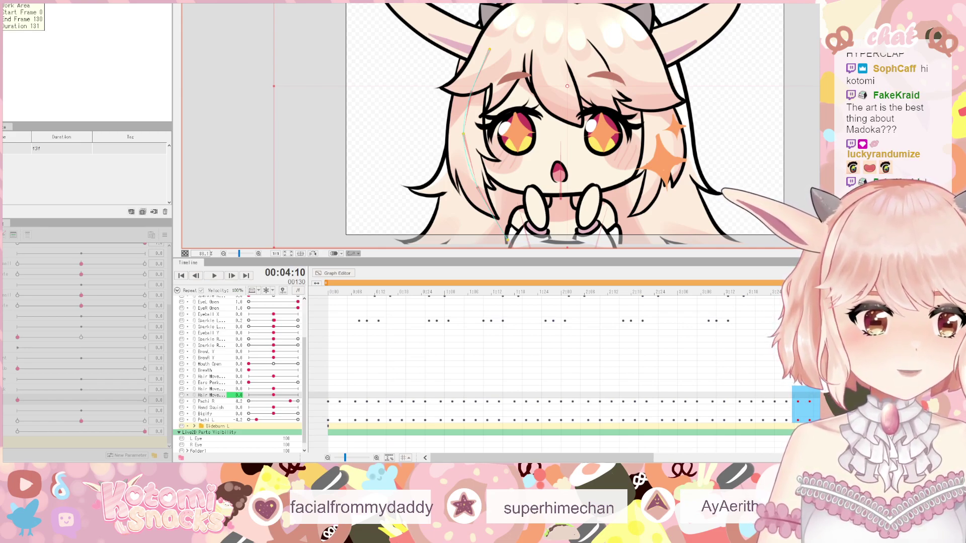
click(212, 376)
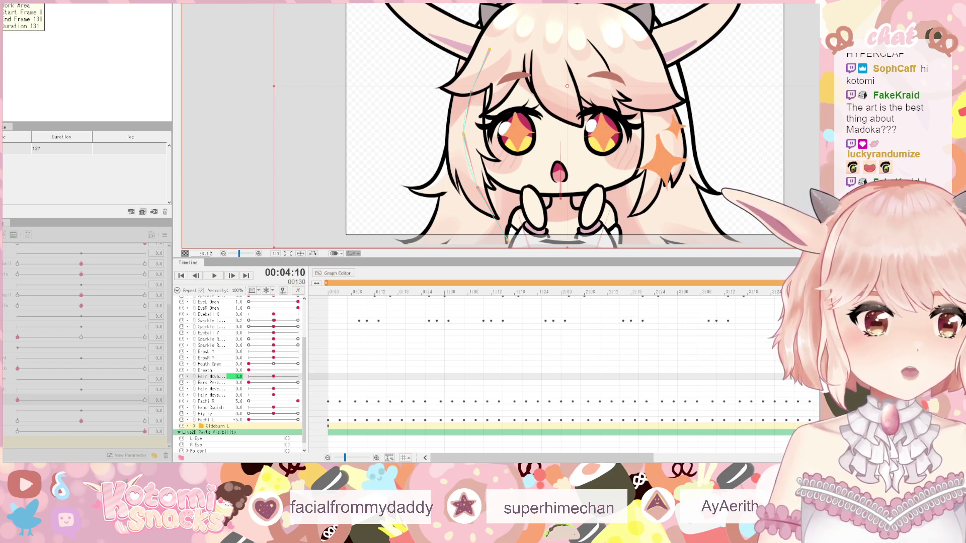
click(679, 359)
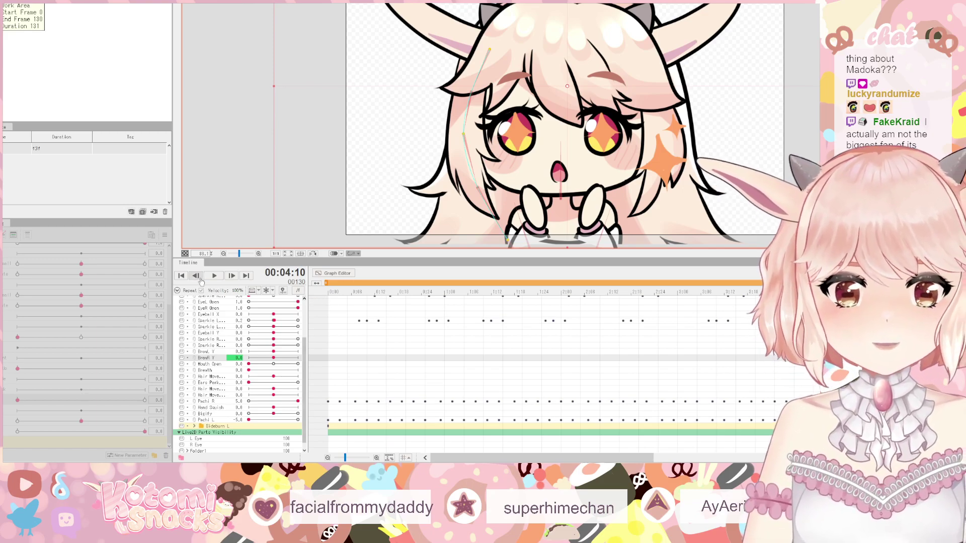
- Play the animation from frame 0 twice to check the continuous clapping
click(184, 276)
click(210, 279)
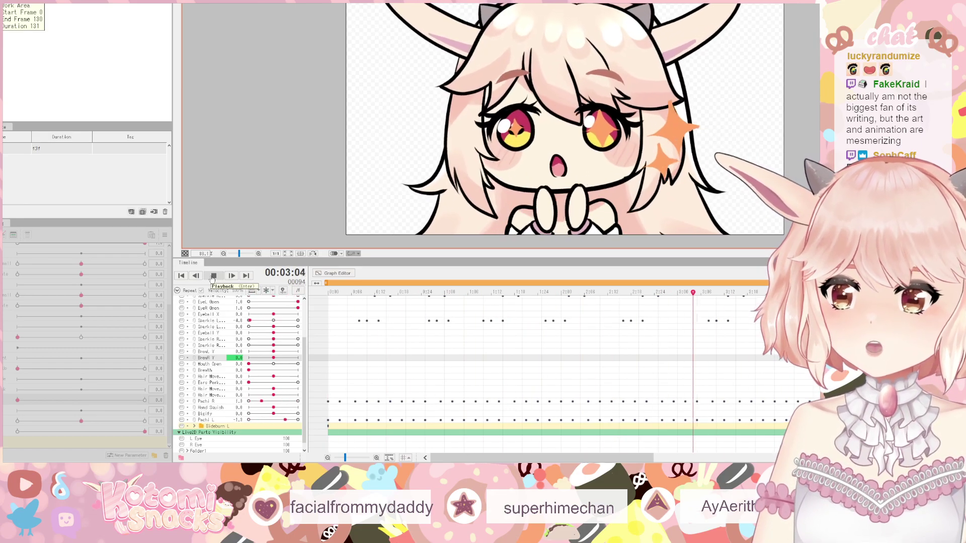
click(212, 276)
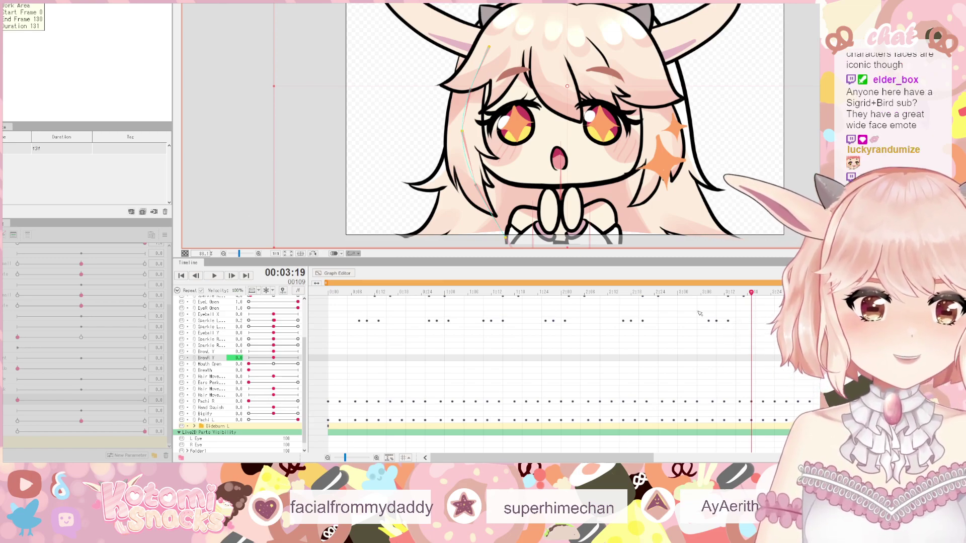
drag(752, 292, 316, 313)
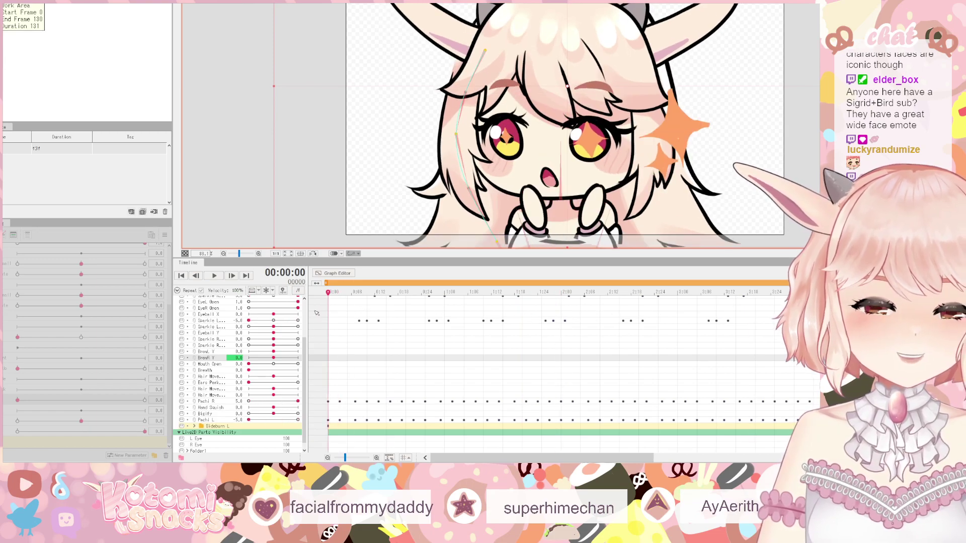
click(214, 276)
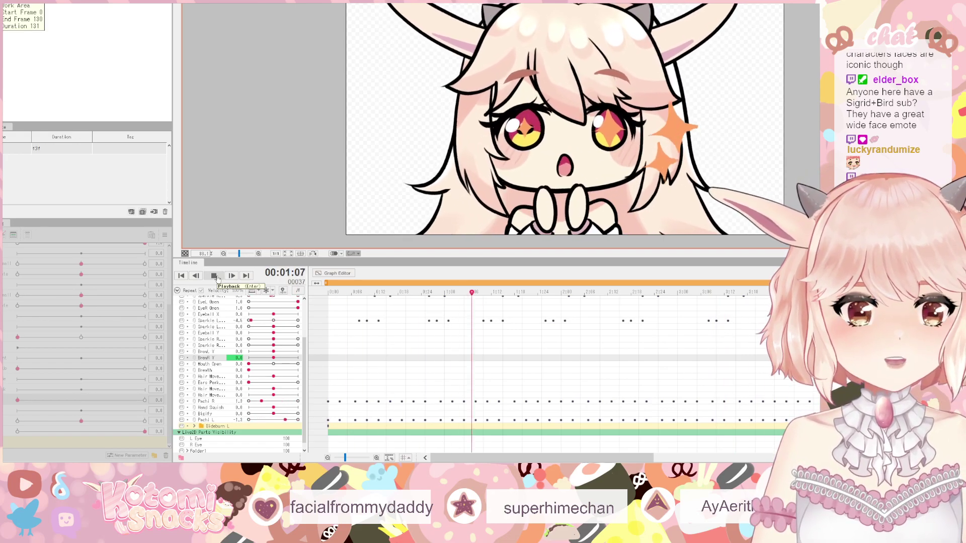
click(216, 279)
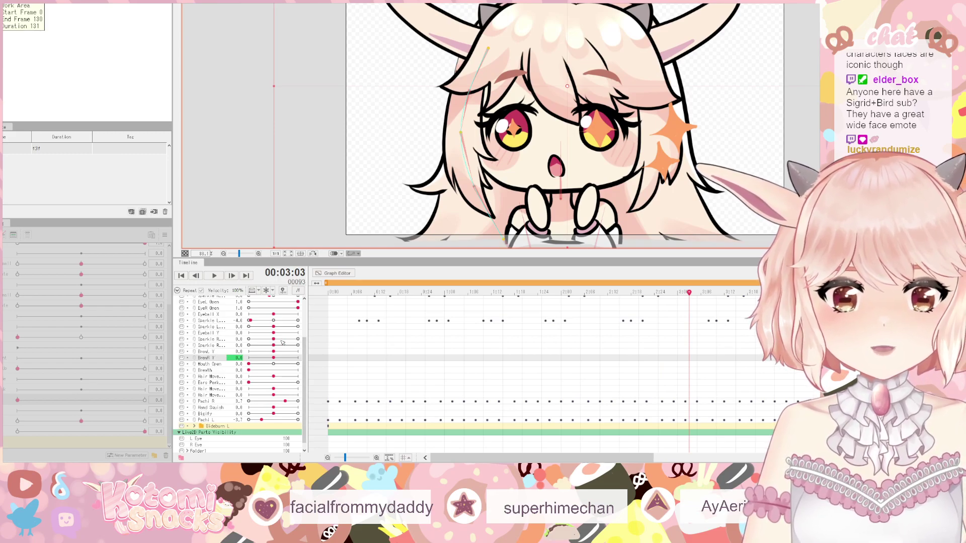
- Add a Mouth Open keyframe with value 0 at frame 0
scroll(209, 354, up, 2)
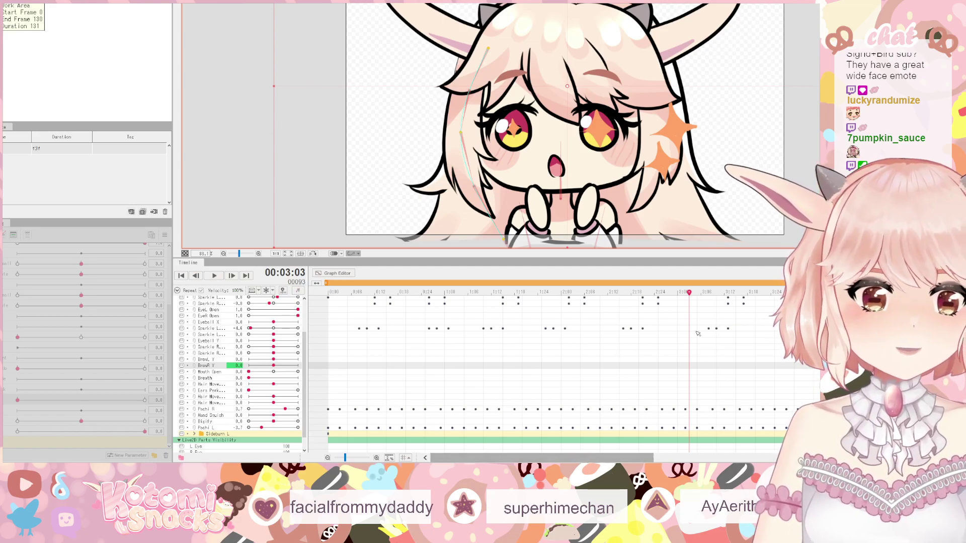
click(327, 291)
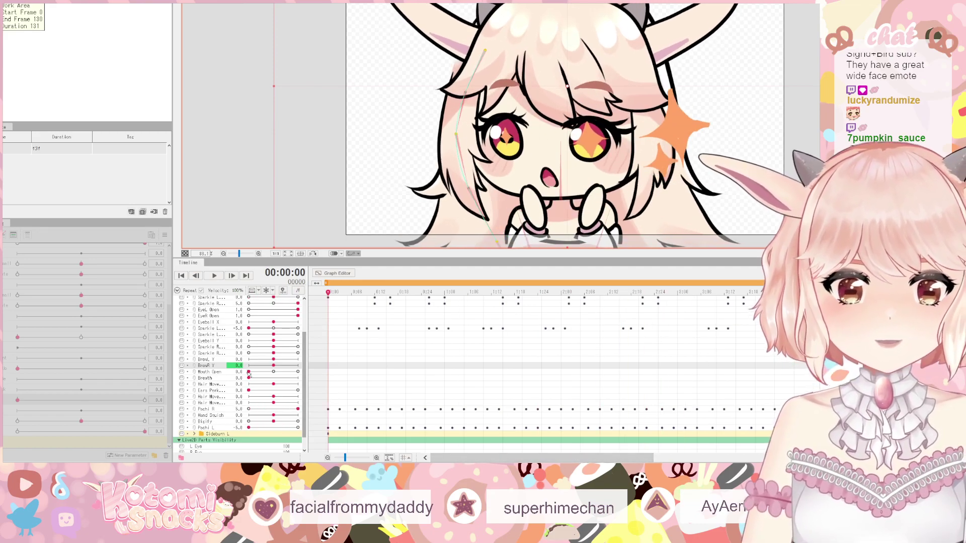
scroll(218, 329, up, 3)
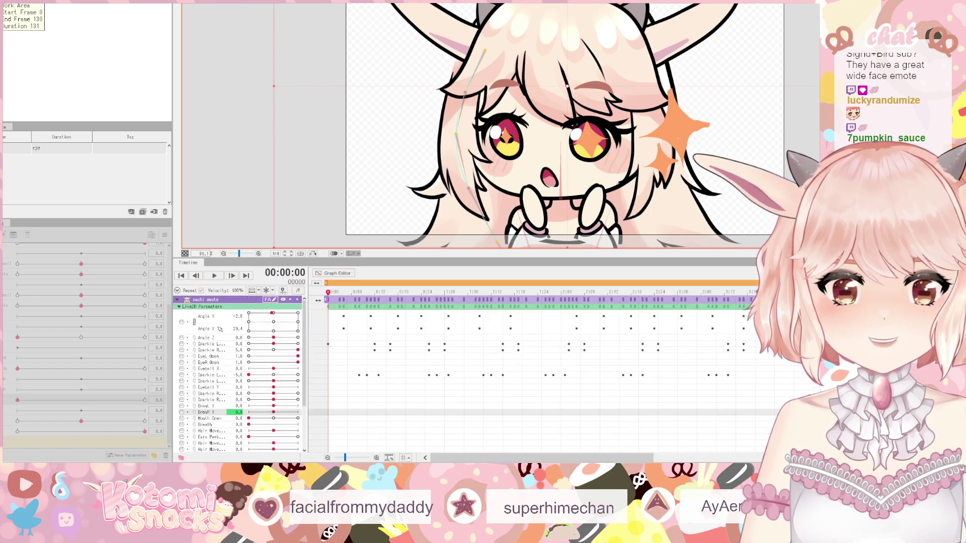
scroll(220, 412, down, 3)
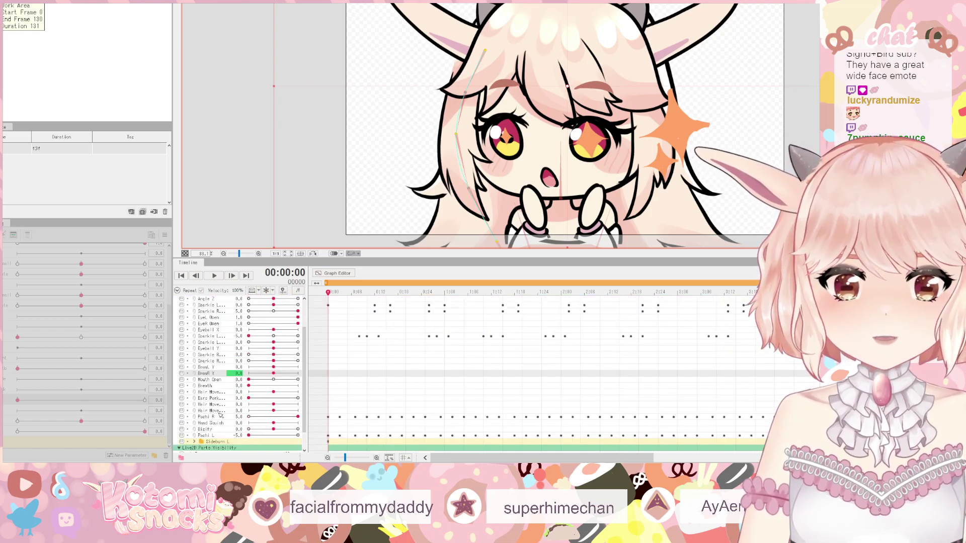
click(218, 380)
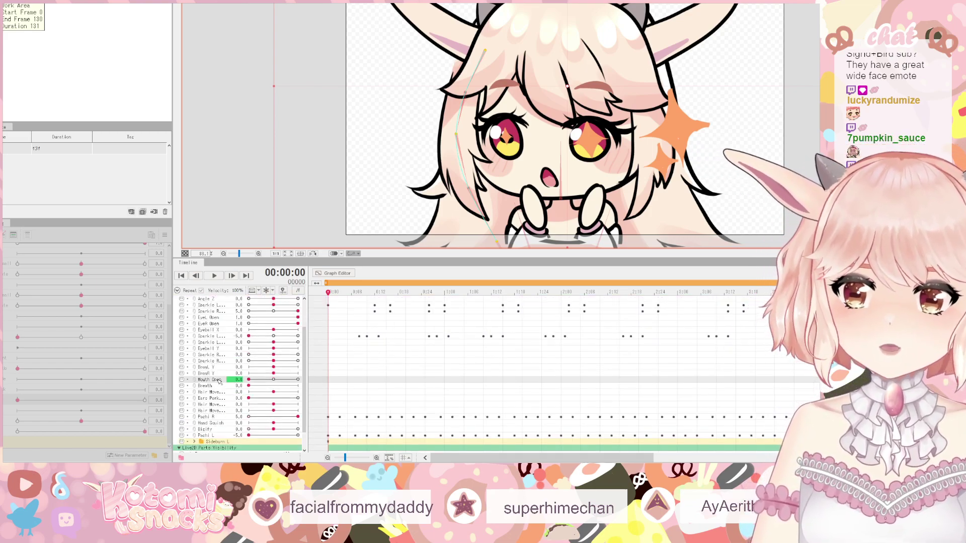
click(249, 379)
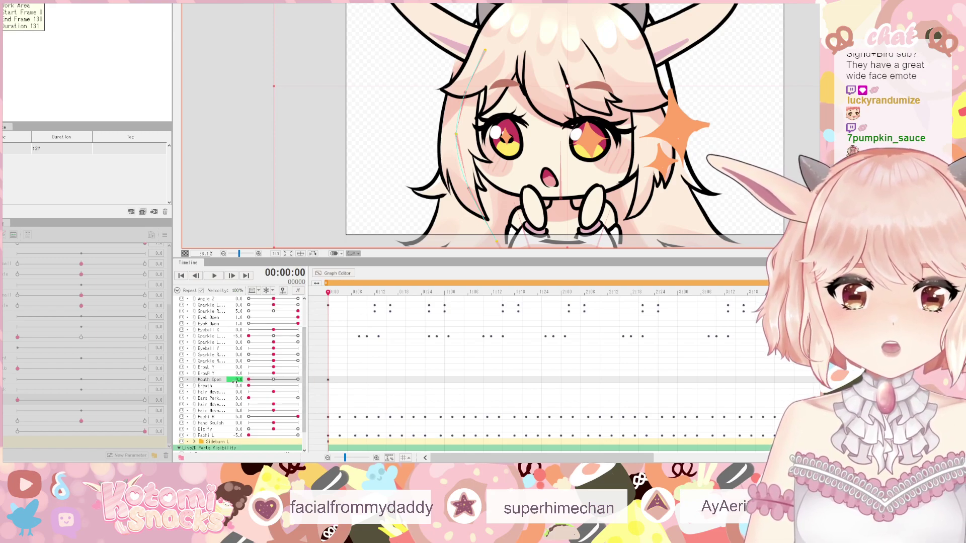
- Key Mouth Open at about 0.8 on frame 20, 1.0 on frame 42, and back to 0 on frame 61
drag(382, 380, 407, 381)
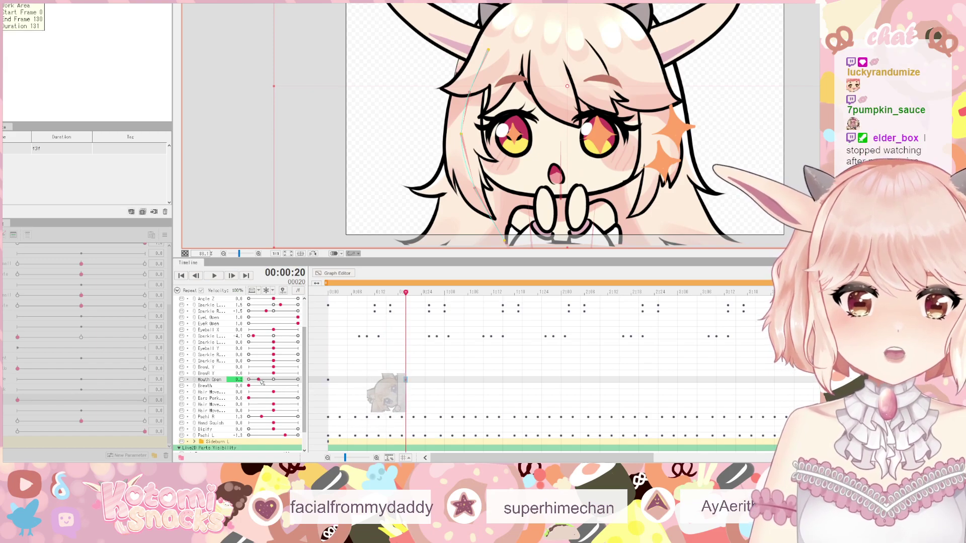
drag(249, 379, 290, 384)
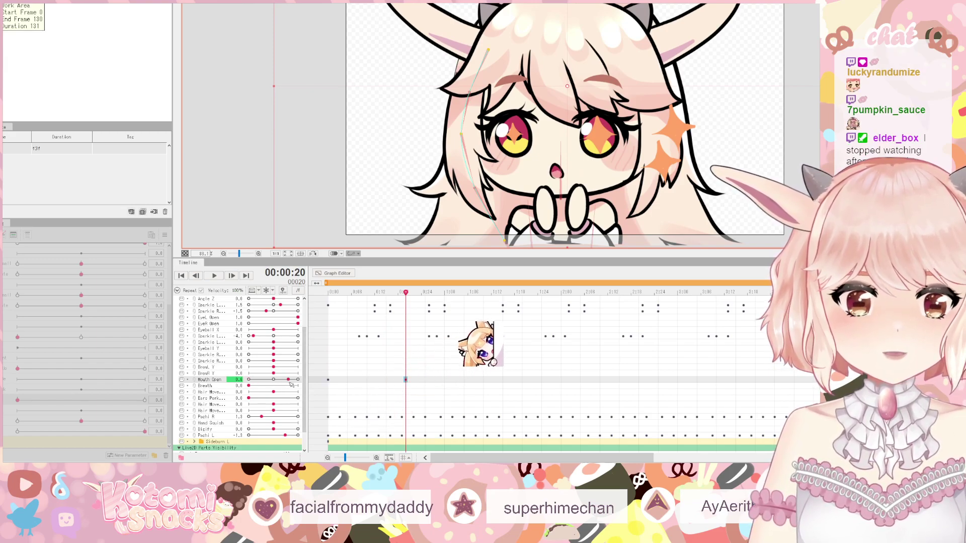
click(491, 380)
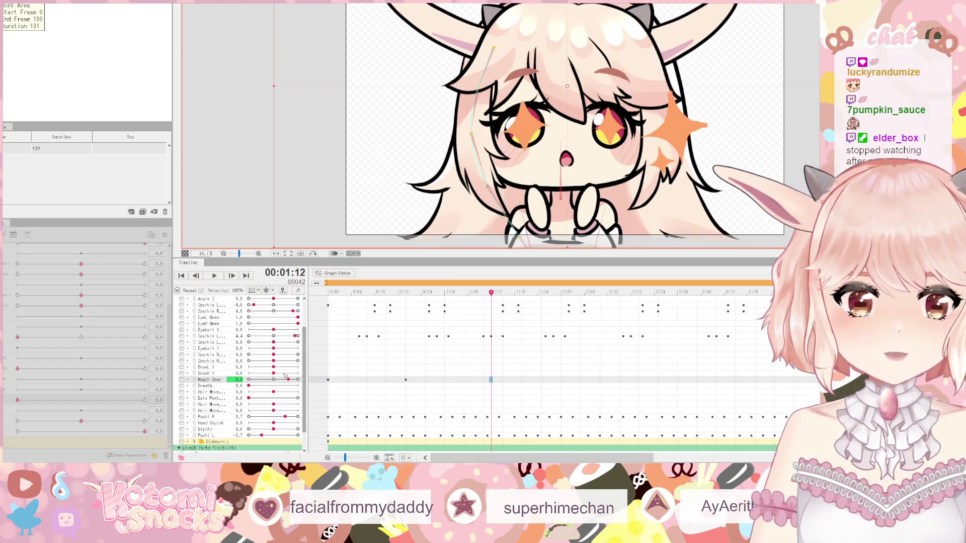
drag(291, 383, 300, 382)
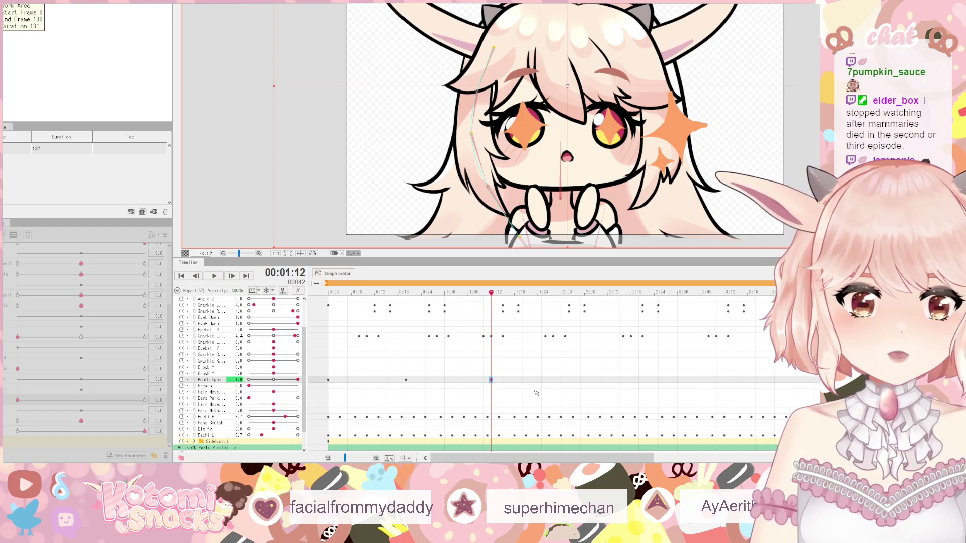
click(564, 380)
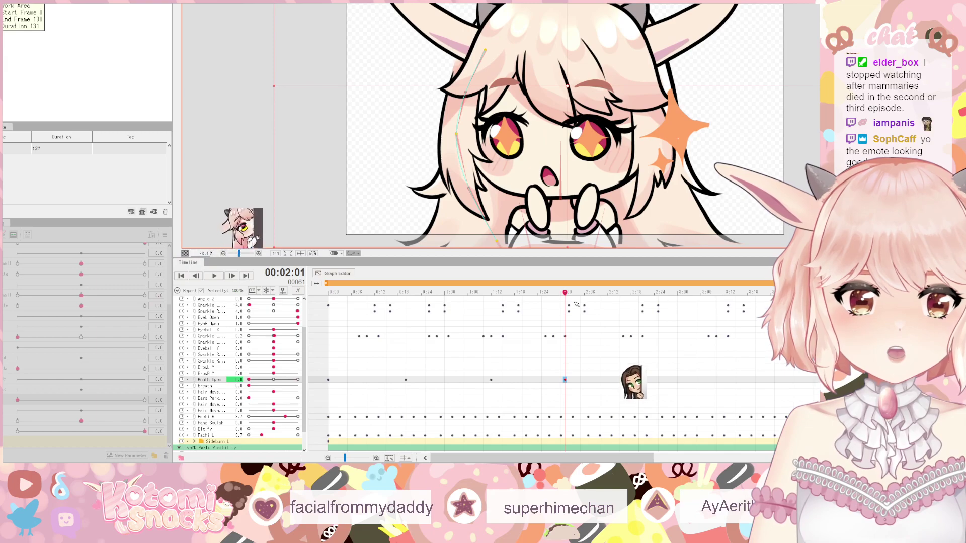
- Play the animation from the start to review the mouth movement
click(450, 307)
click(181, 276)
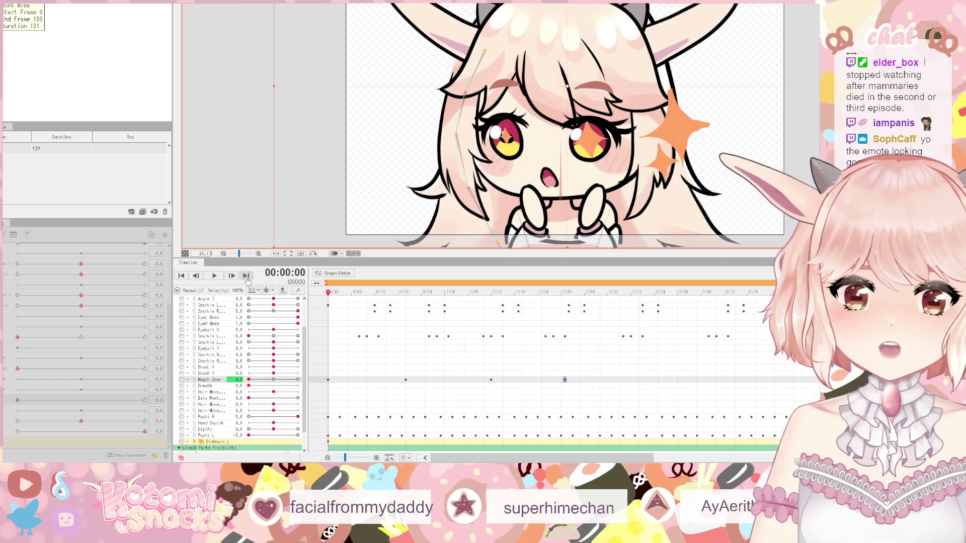
click(214, 276)
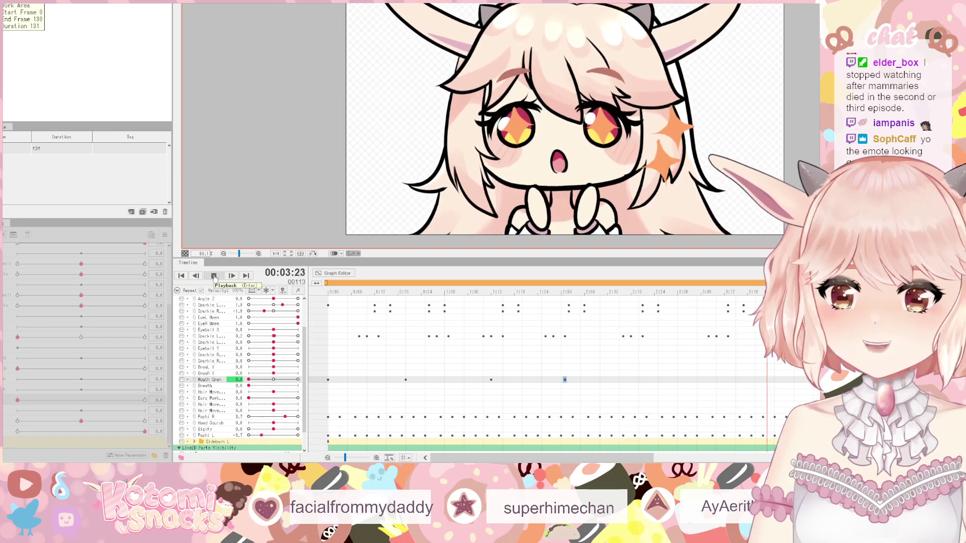
click(214, 277)
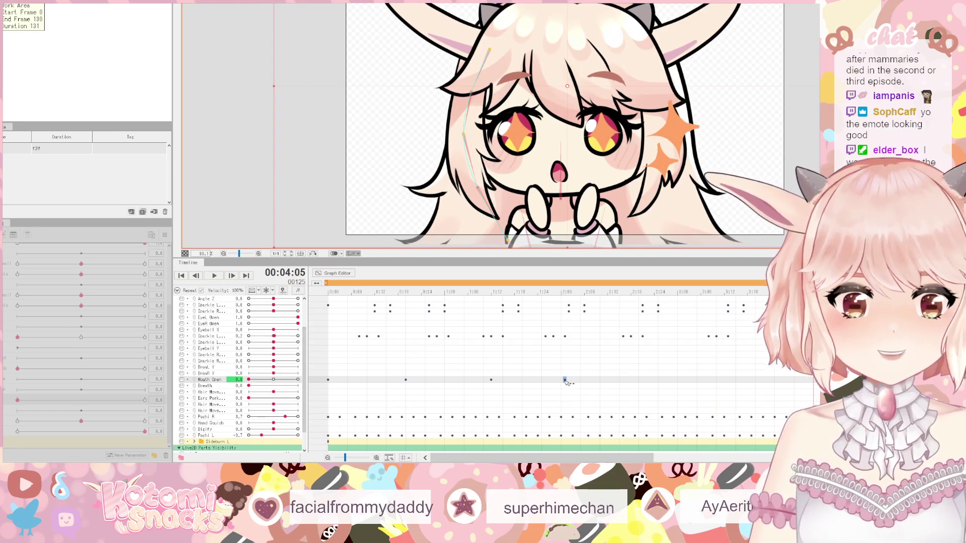
- Copy the Mouth Open keyframes from frames 0–61 and paste them starting at frame 61
drag(598, 398, 274, 370)
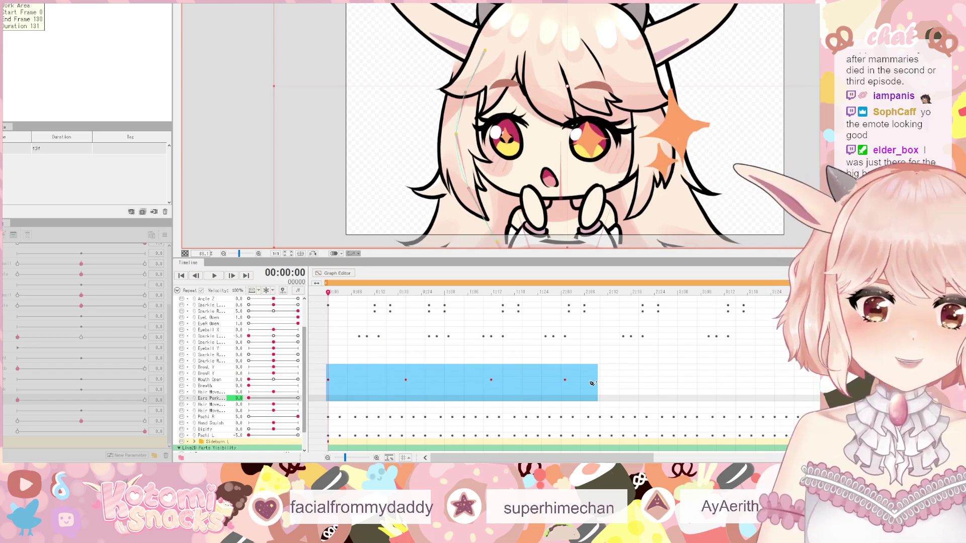
click(568, 377)
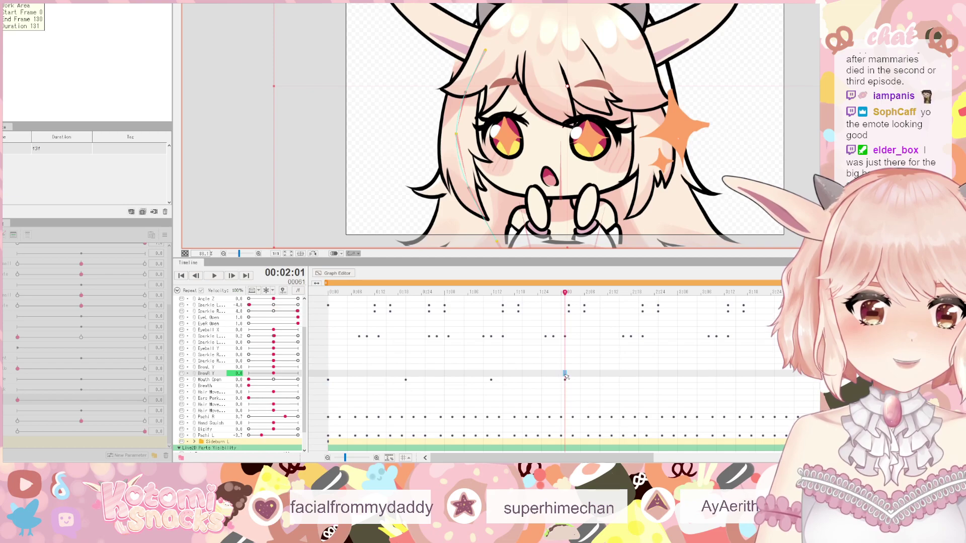
click(568, 382)
key(ctrl+v)
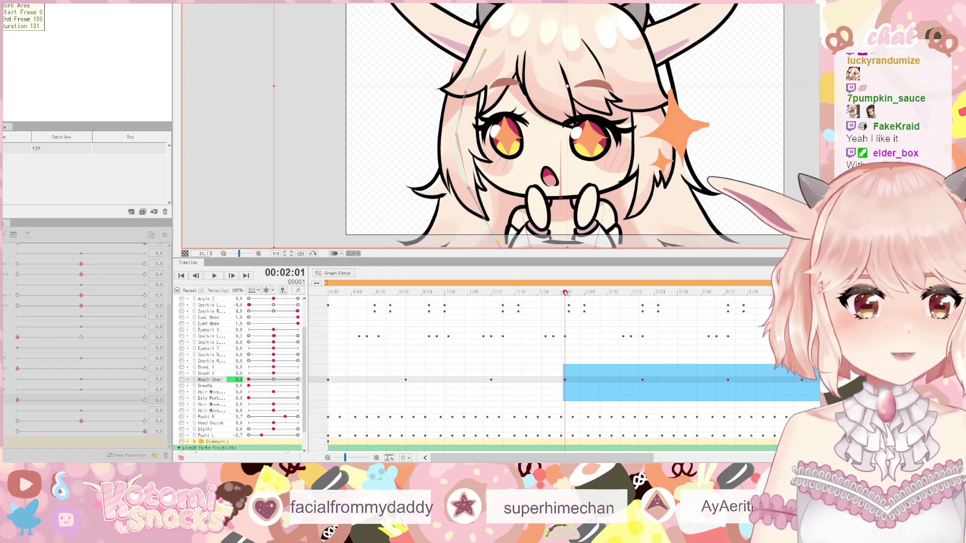
- Play from frame 0 to check the repeated mouth movement, stopping at frame 42
drag(553, 293, 327, 292)
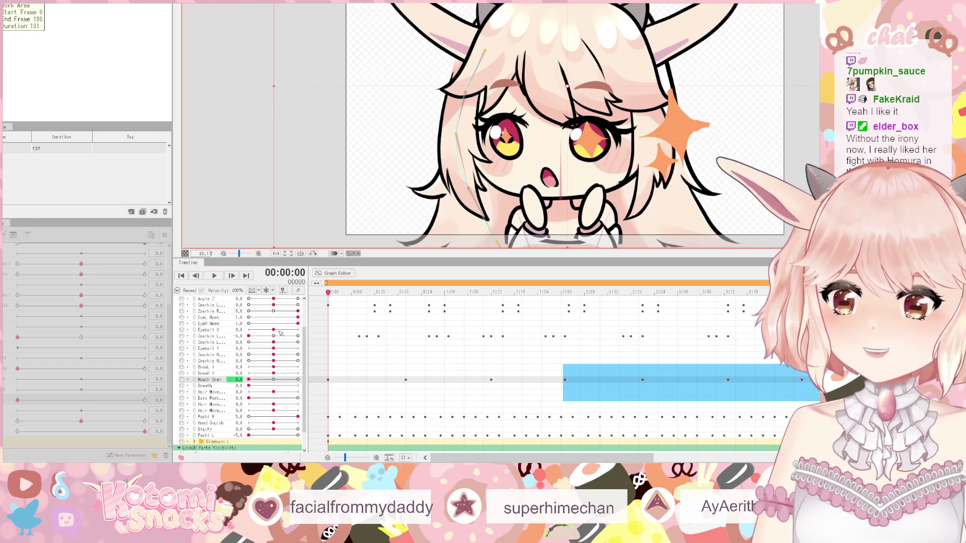
click(216, 276)
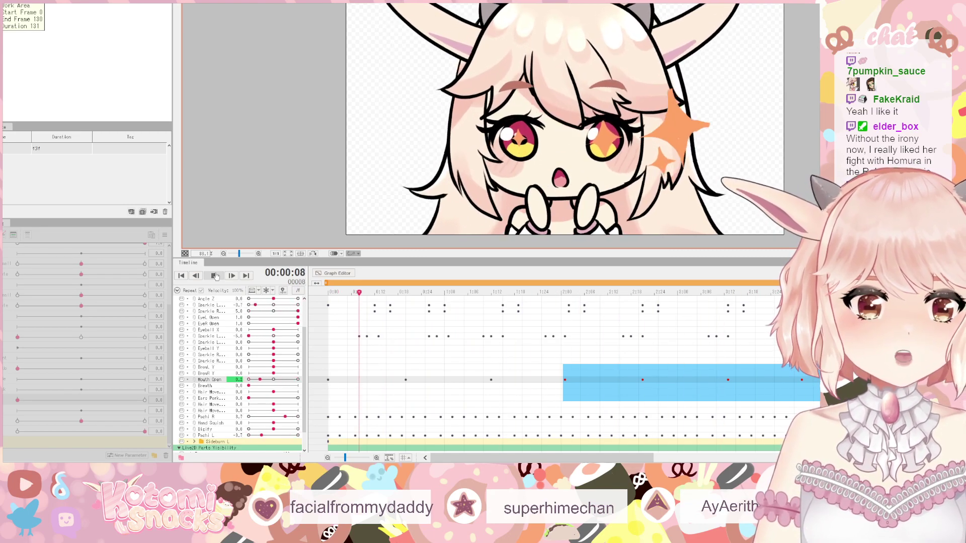
click(215, 276)
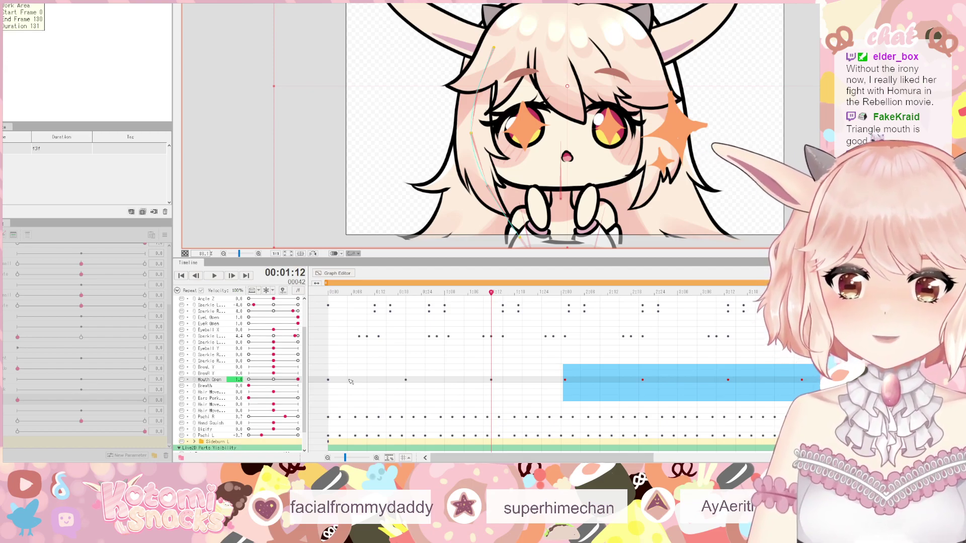
- Key Hair Move at about 0.5 and Ears Perk at its maximum on frame 42, and Ears Perk at 0 on frame 0
click(222, 392)
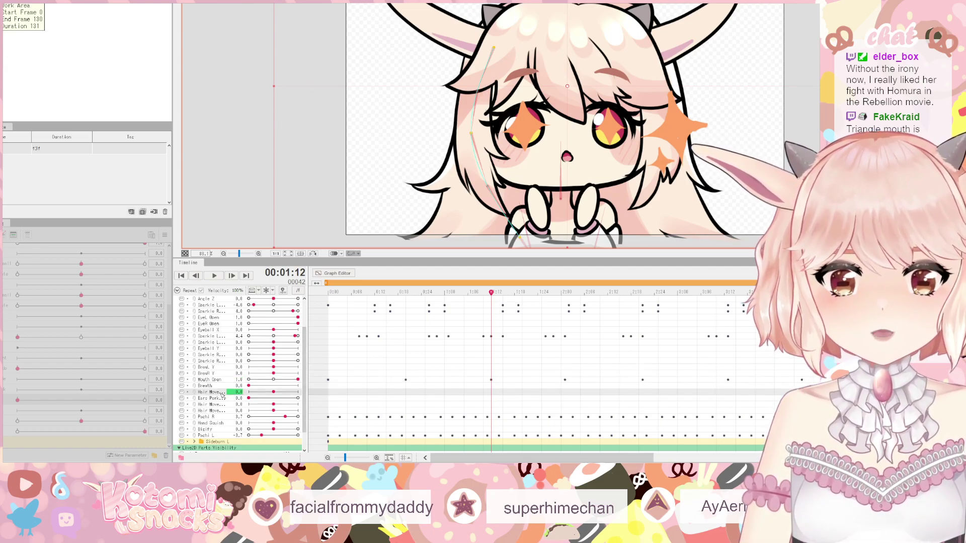
drag(279, 392, 304, 395)
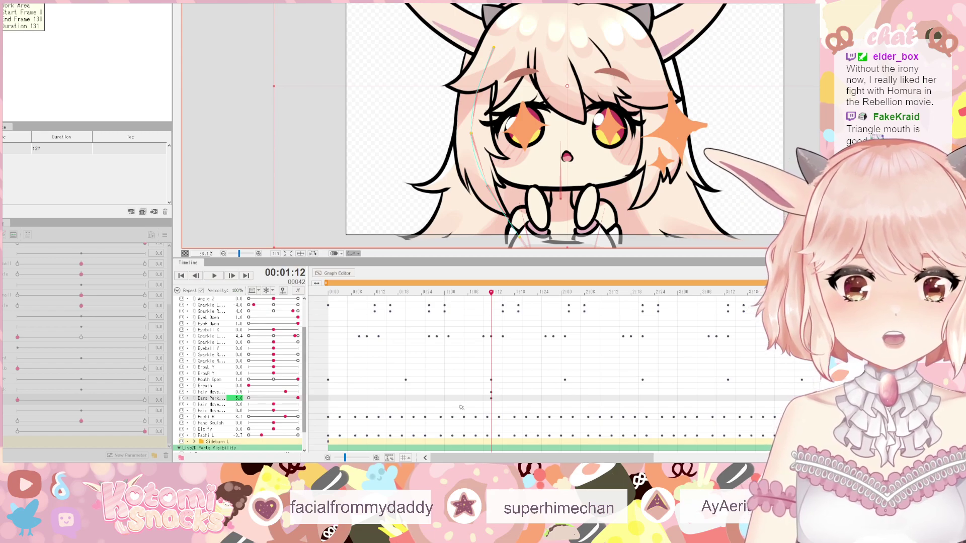
drag(491, 399, 328, 399)
click(326, 400)
click(337, 401)
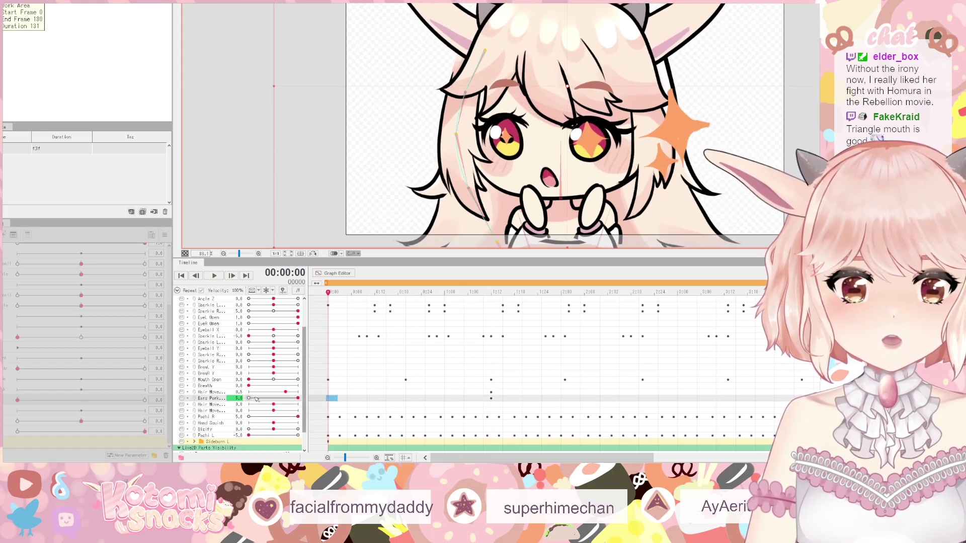
- Key Ears Perk at 0 on frames 16 and 18
click(378, 399)
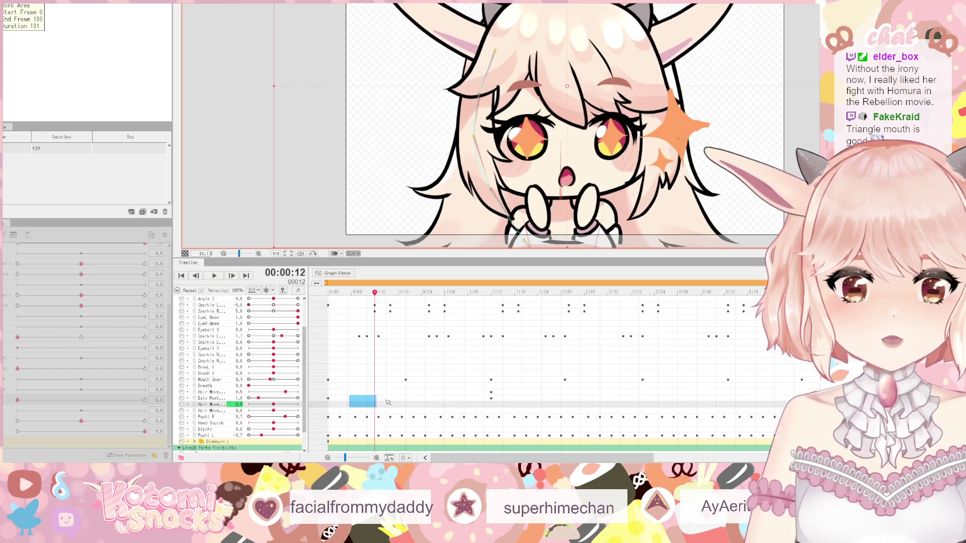
click(390, 398)
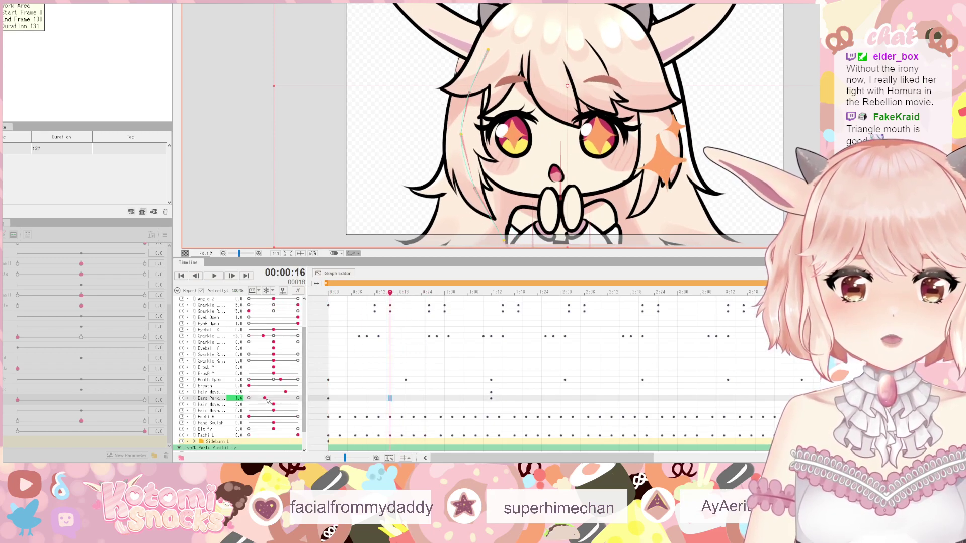
mouse_move(265, 398)
mouse_down()
mouse_move(297, 399)
mouse_move(248, 398)
mouse_up()
click(470, 400)
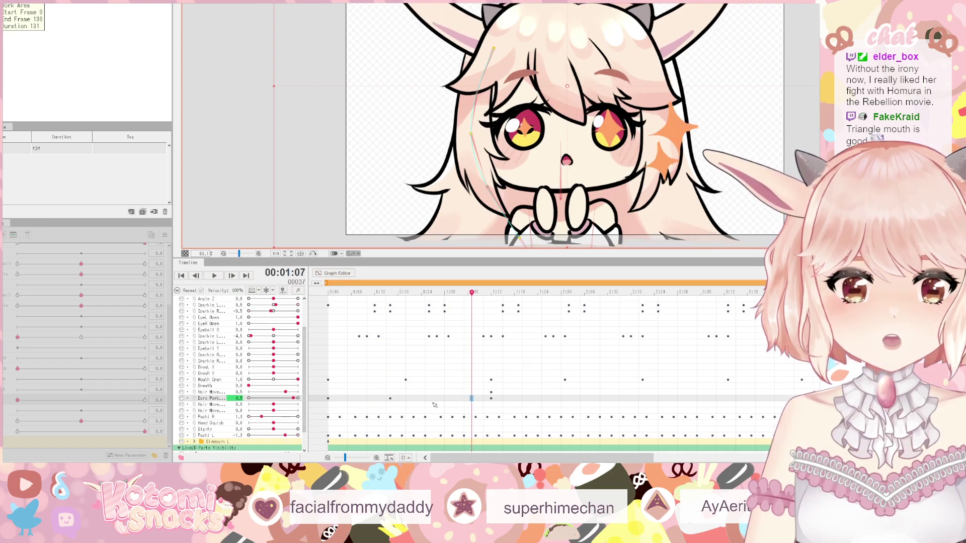
click(398, 399)
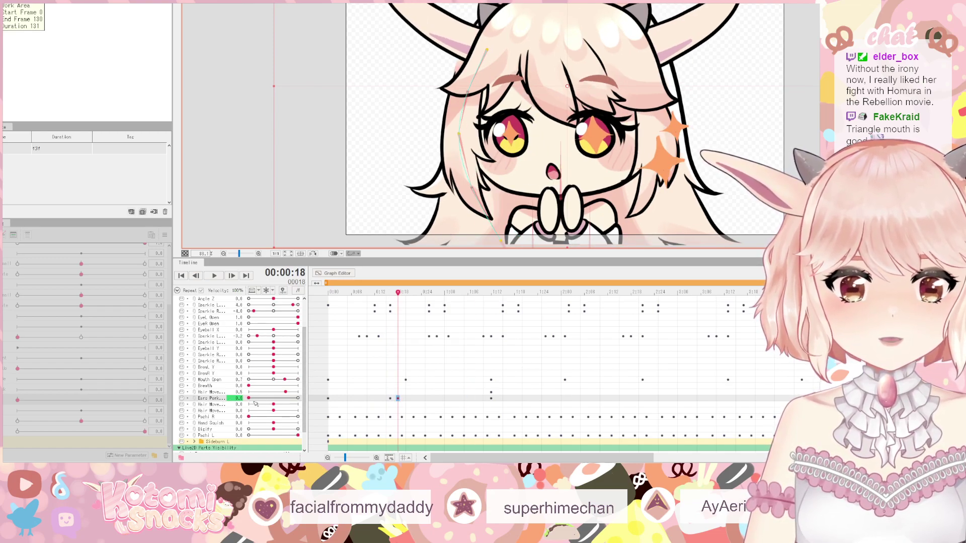
click(410, 398)
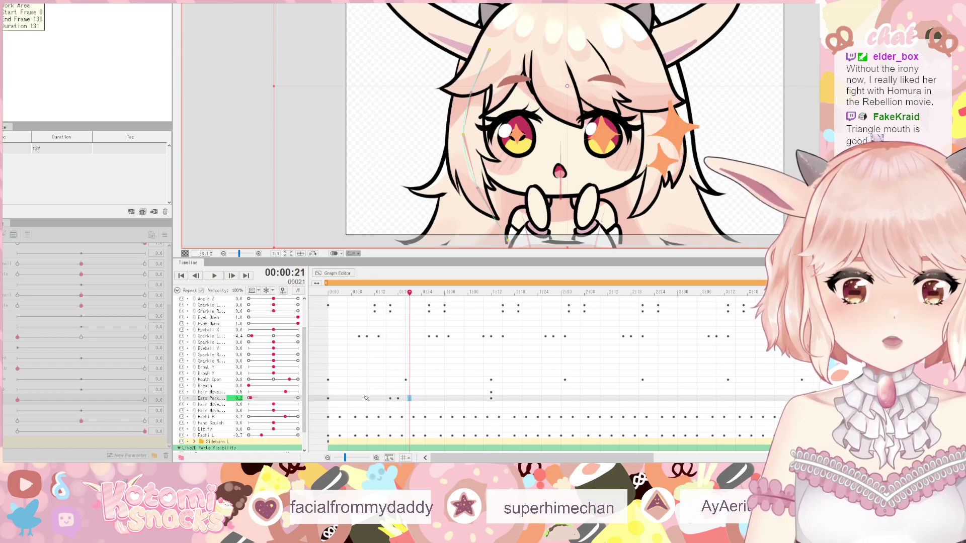
- Copy the Ears Perk keyframes from frames 0–18 and paste them at frames 33, 65 and 100
click(415, 404)
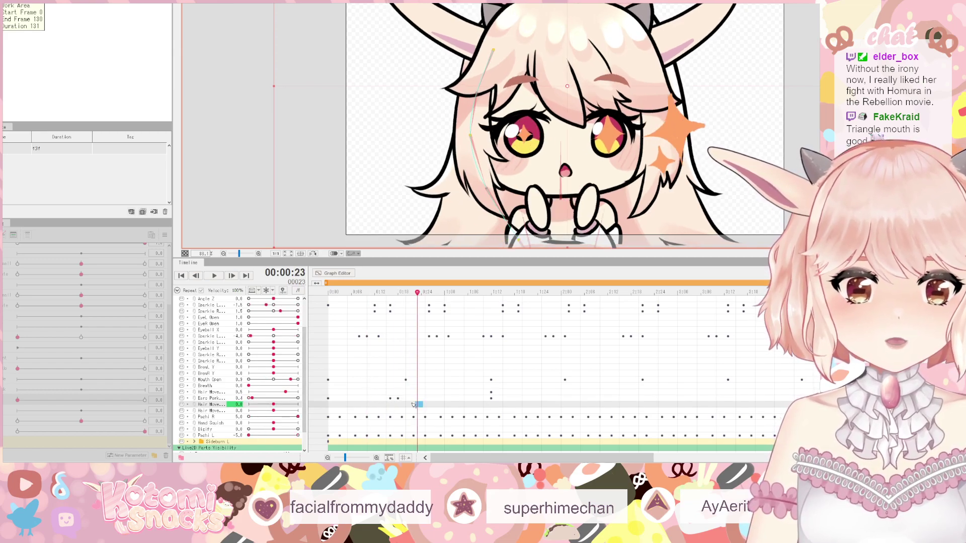
drag(415, 404, 322, 397)
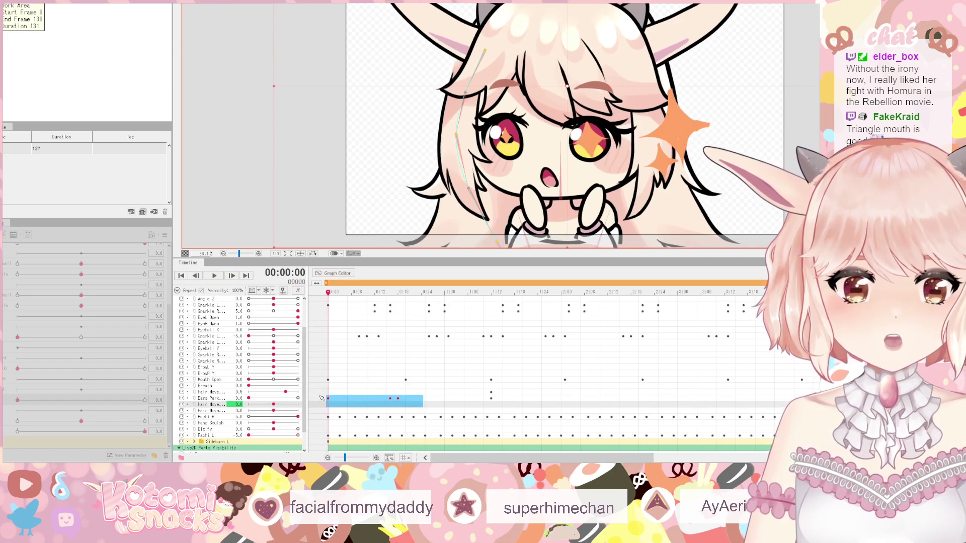
click(456, 399)
key(ctrl+v)
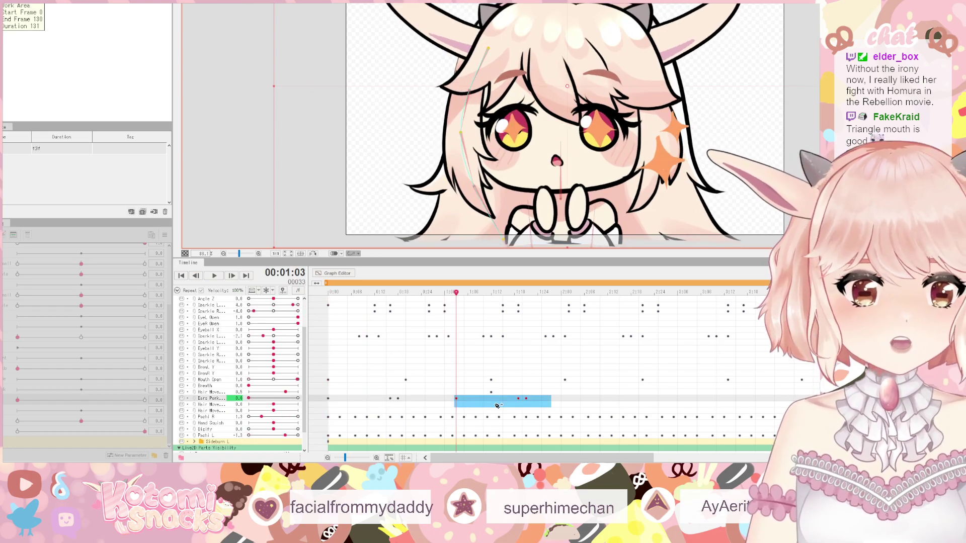
click(580, 398)
key(ctrl+v)
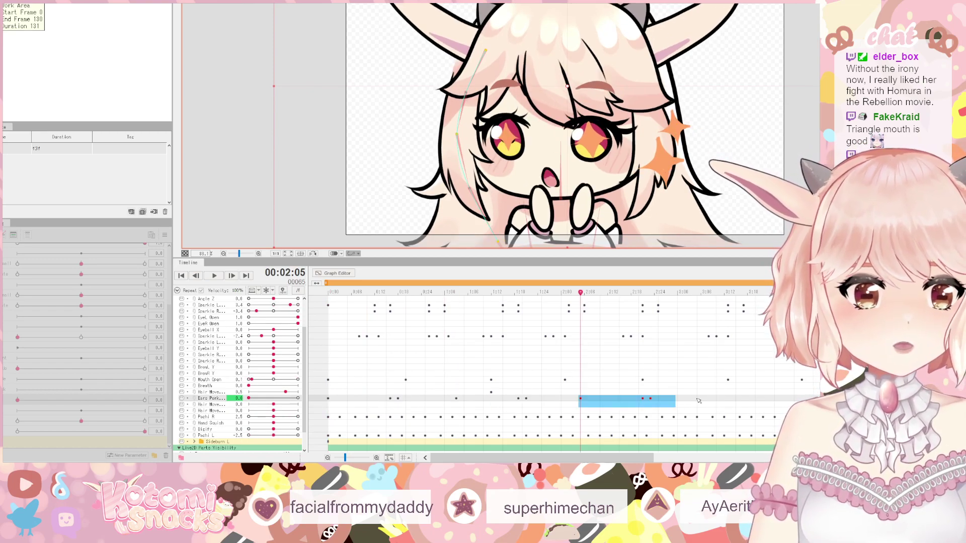
click(715, 399)
key(ctrl+v)
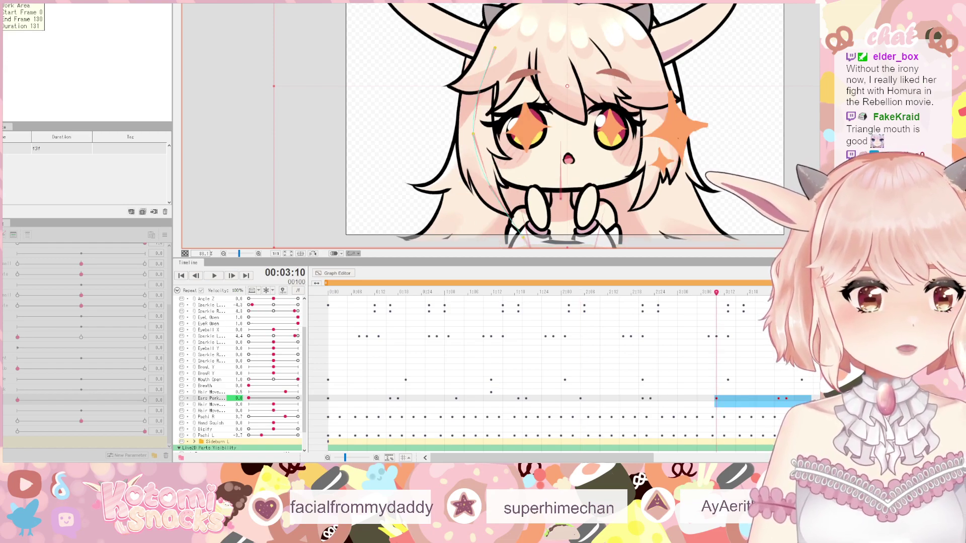
key(End)
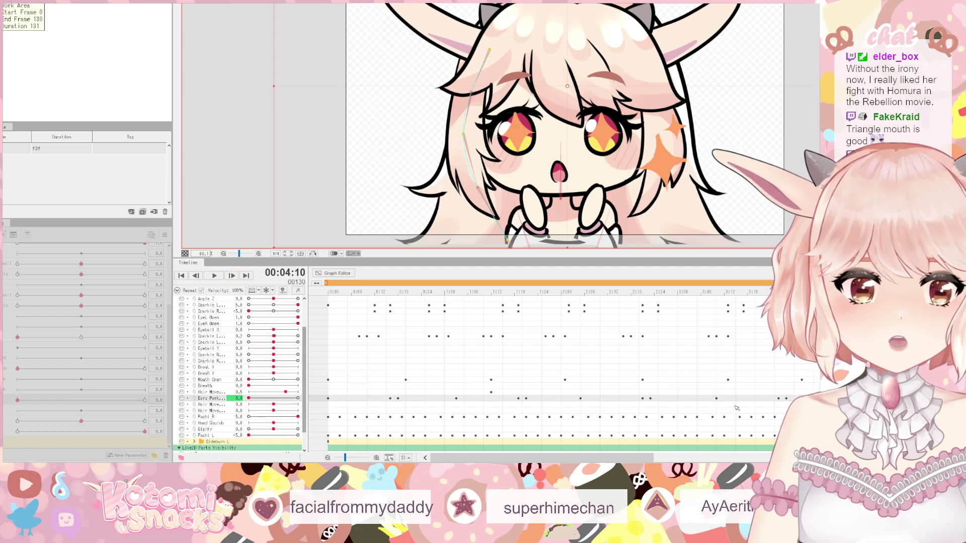
- Play the animation to review the ear motion
click(324, 373)
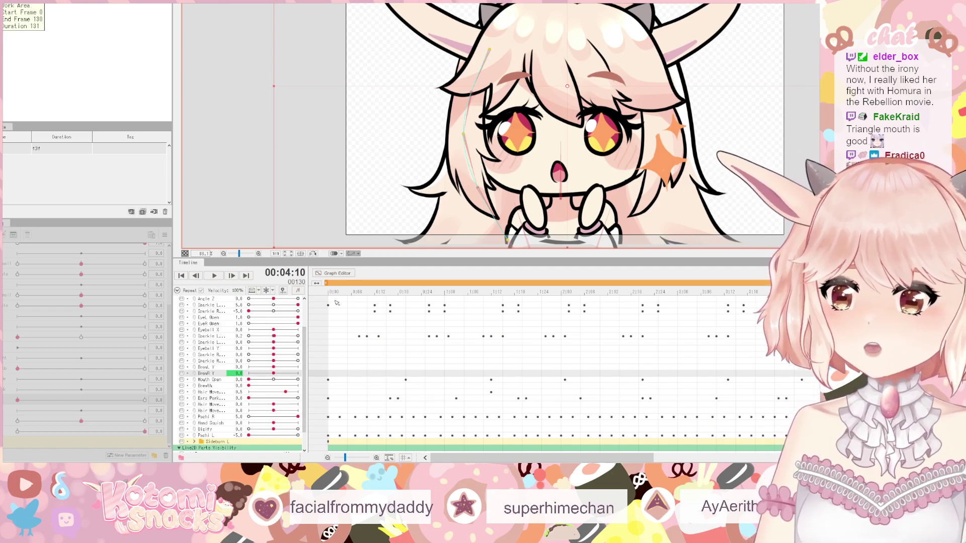
click(220, 276)
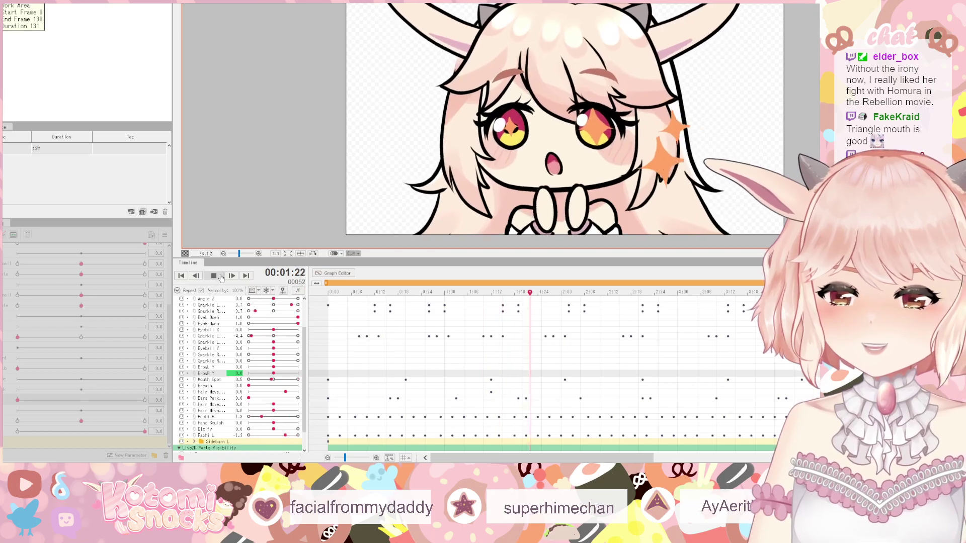
click(214, 276)
- Raise Ears Perk to its maximum on frame 18 and key it at 0 on frame 20
click(391, 398)
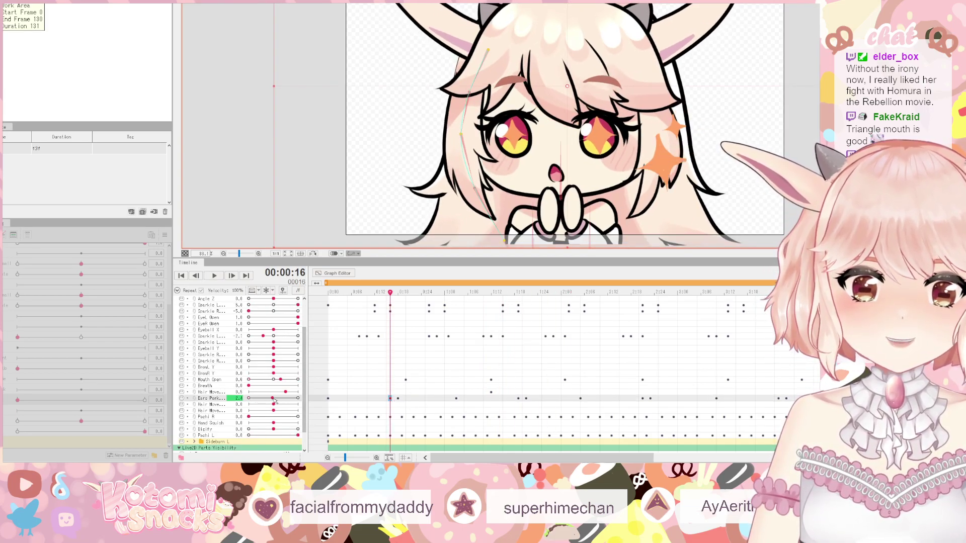
click(398, 398)
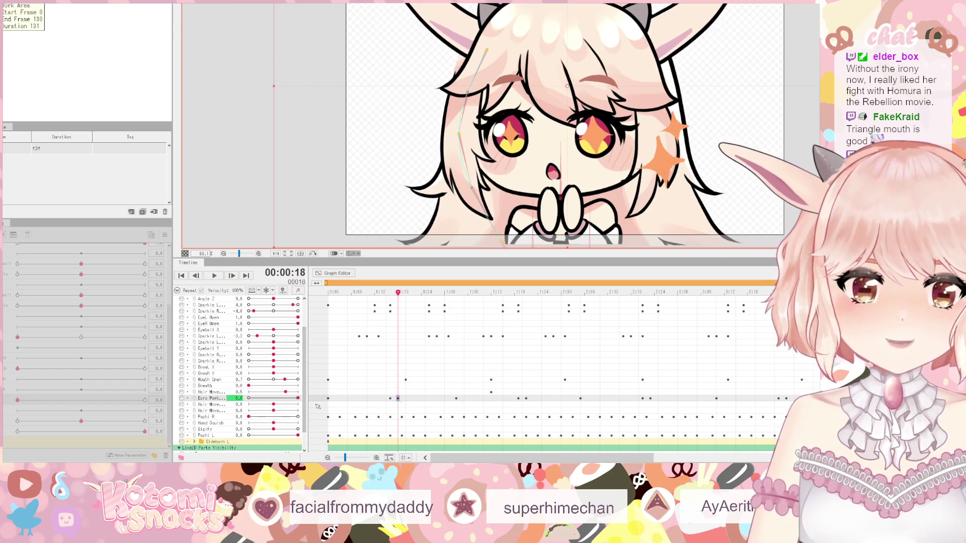
click(406, 398)
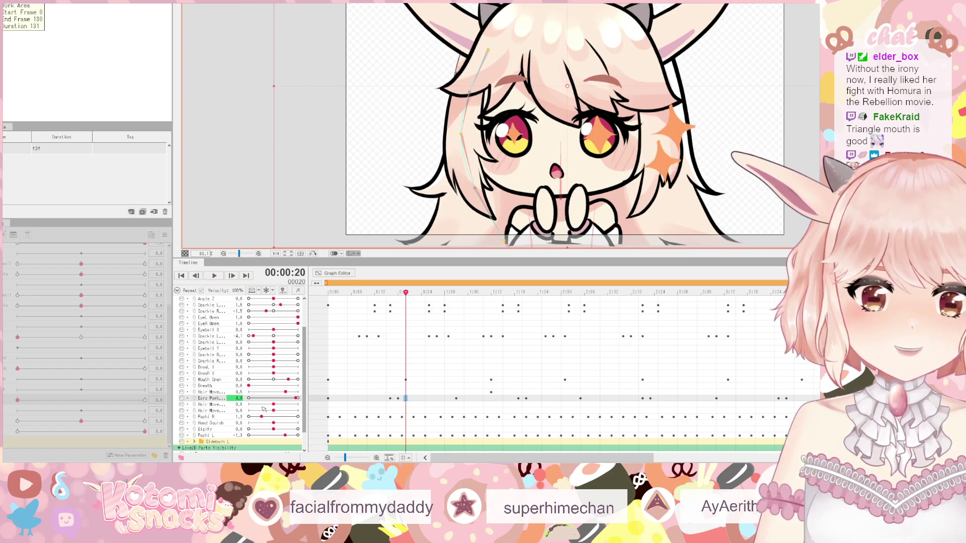
- Copy the Ears Perk keyframes on frames 16–20 and delete all Ears Perk keyframes from frame 33 onward
click(428, 404)
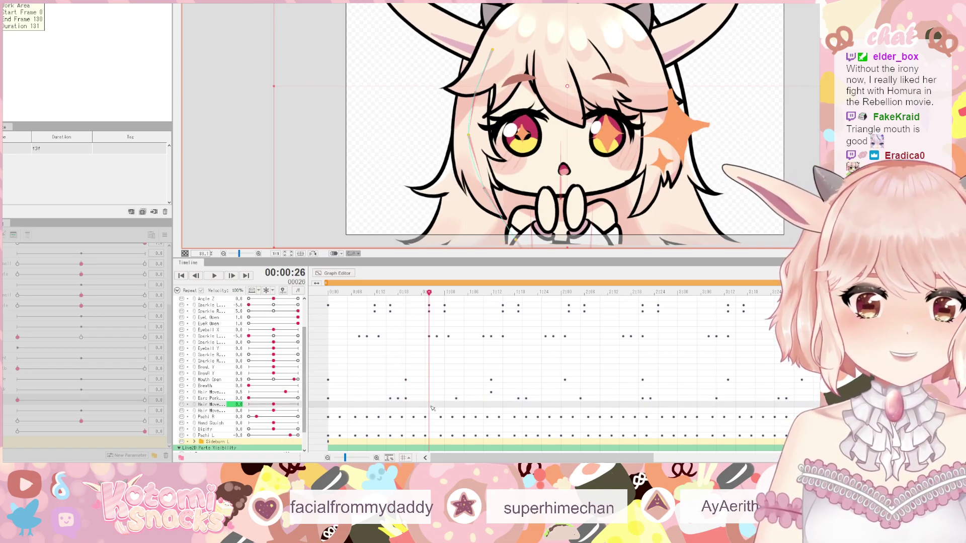
drag(408, 405, 387, 399)
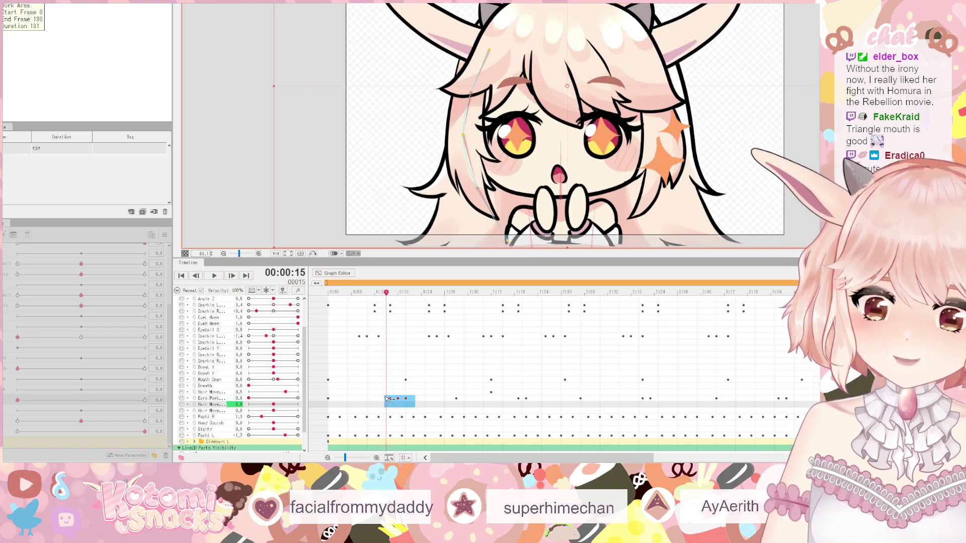
drag(445, 398, 815, 400)
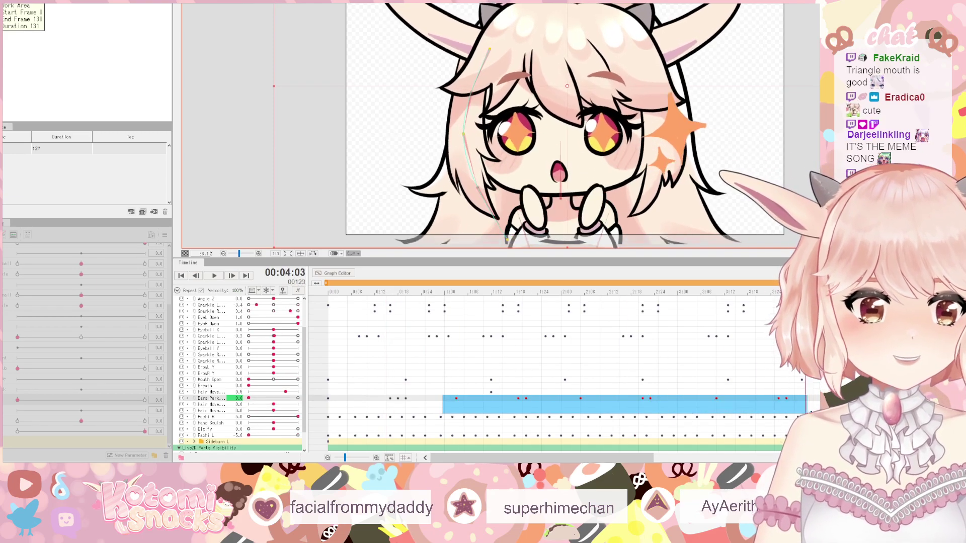
- Paste the three-key ear twitch on the Ears Perk track at frames 38, 64, 91 and 116
click(476, 401)
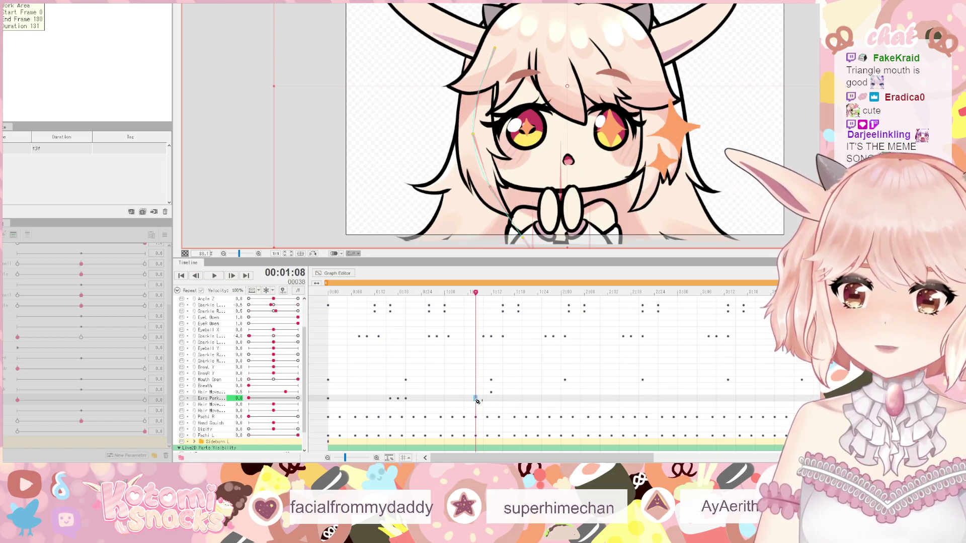
key(ctrl+v)
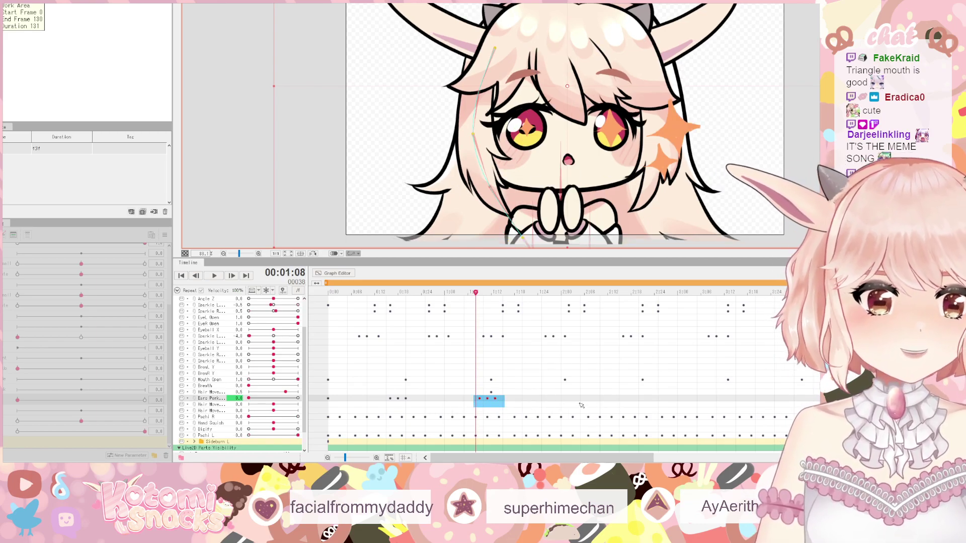
click(577, 399)
key(ctrl+v)
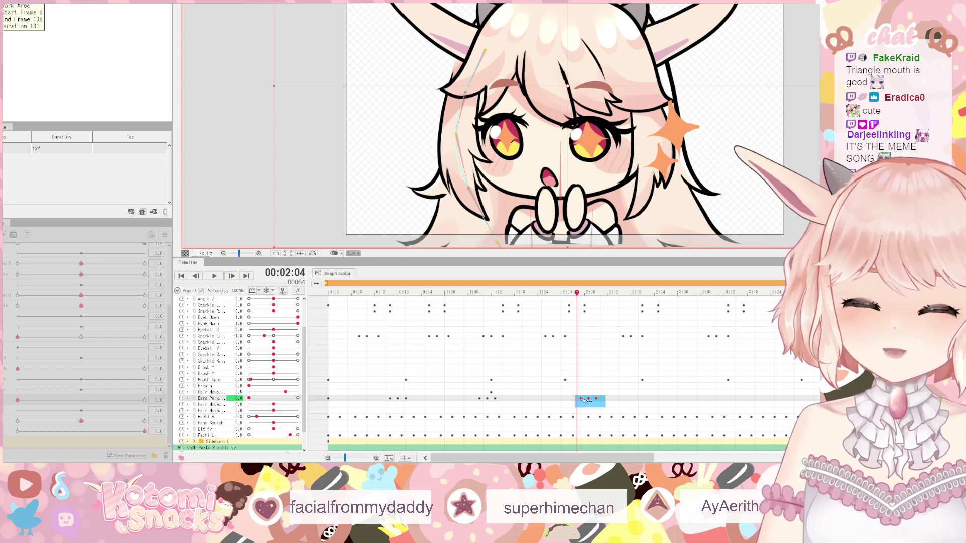
click(681, 399)
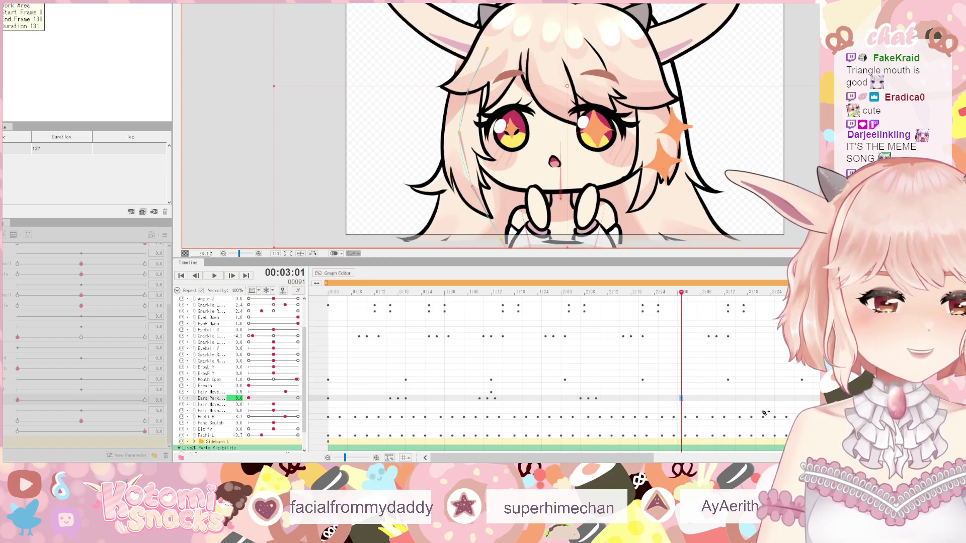
key(ctrl+v)
click(779, 400)
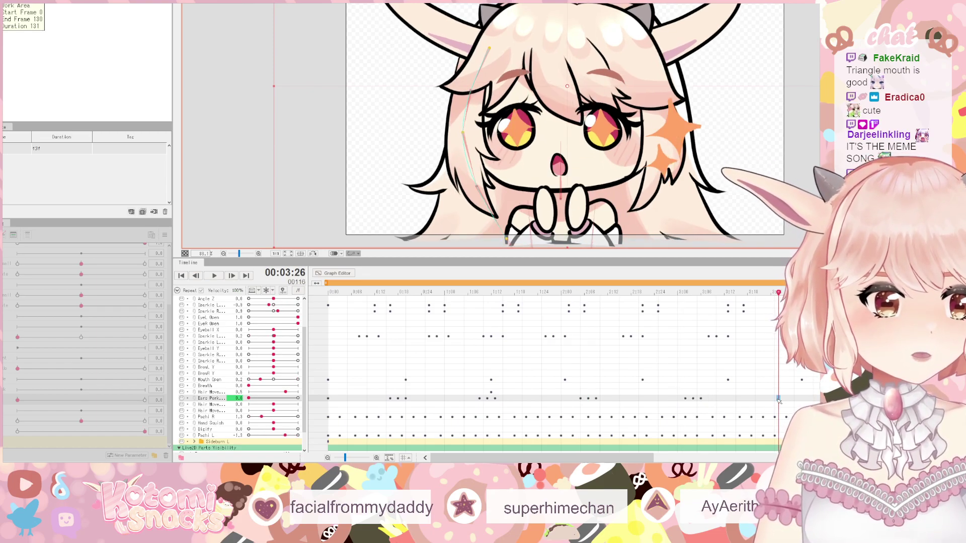
key(ctrl+v)
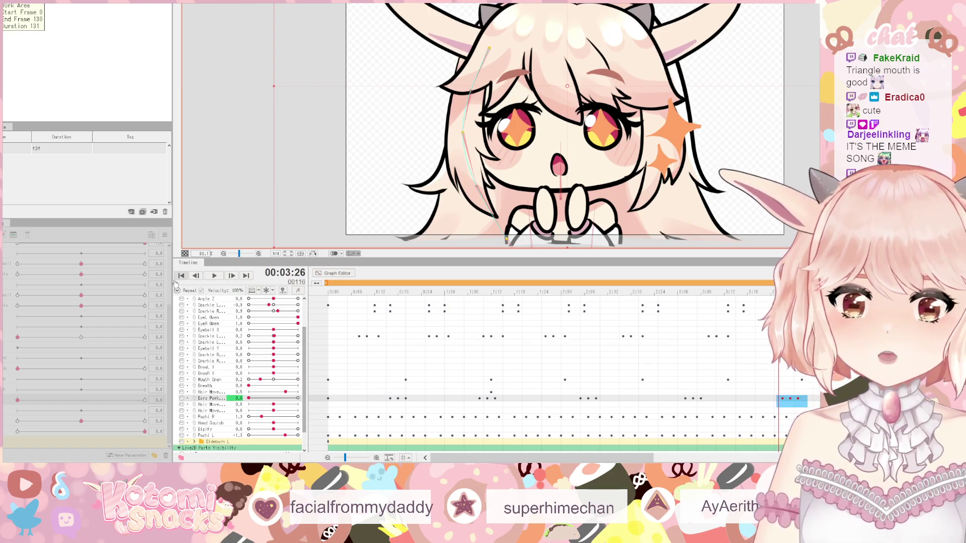
- Play the animation from the first frame to check the repeated ear twitches
click(194, 276)
click(181, 277)
click(213, 277)
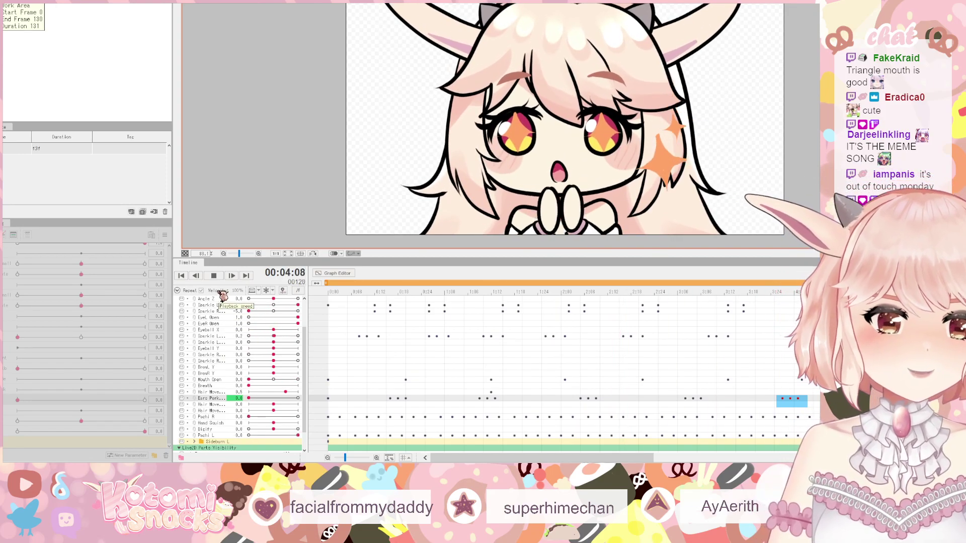
key(space)
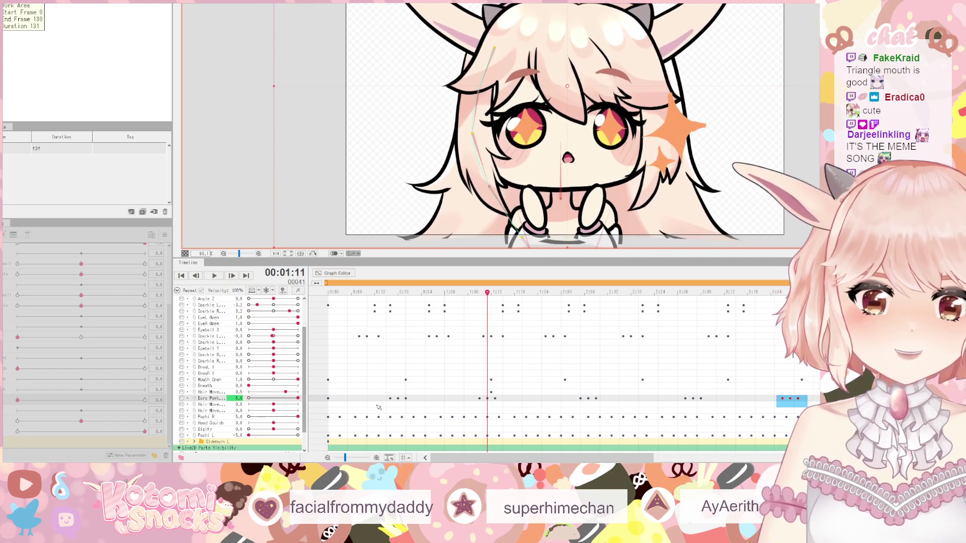
- Widen the first ear twitch by moving its last keyframe to frame 21 and its first keyframe to frame 15
click(406, 399)
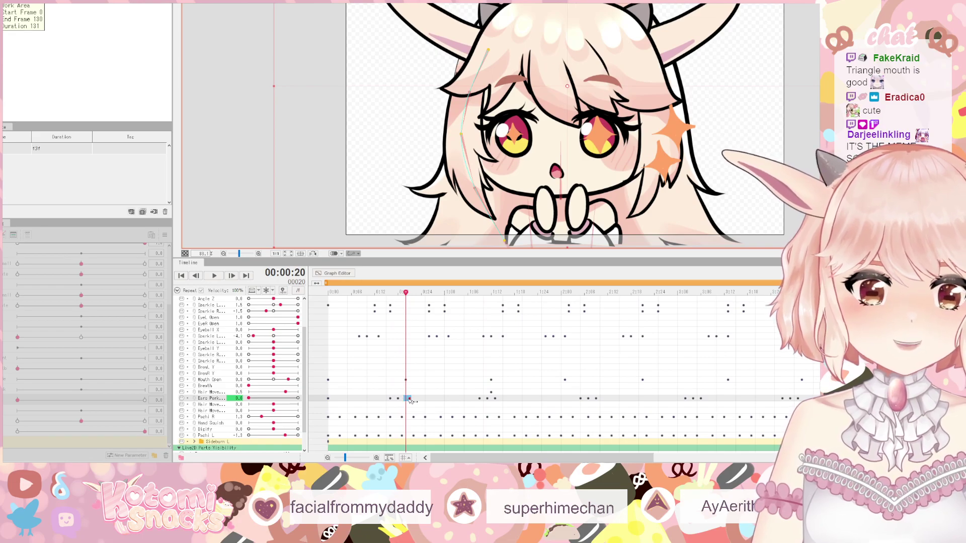
drag(389, 391, 391, 407)
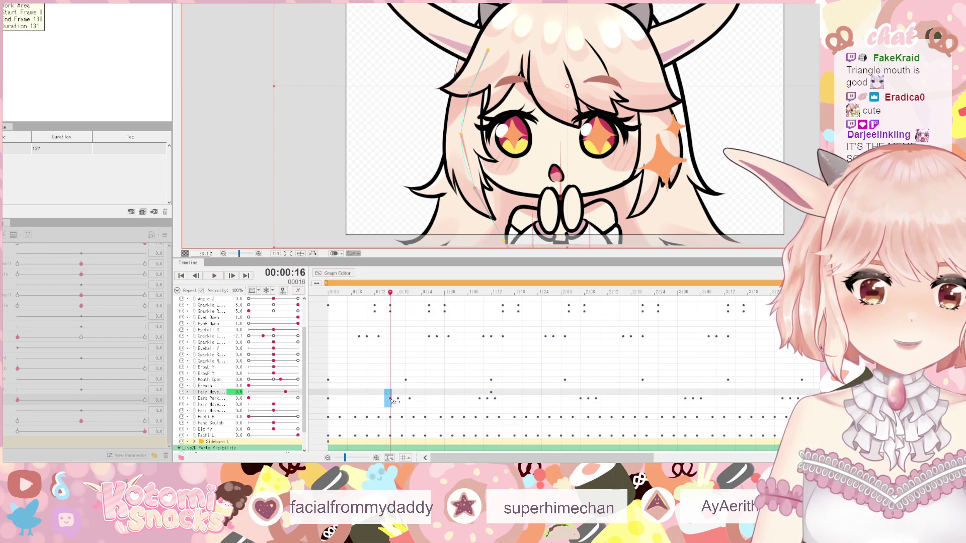
click(360, 392)
- Play from frame 0 to check the widened ear twitch, stopping at frame 28
drag(366, 295, 328, 293)
click(215, 276)
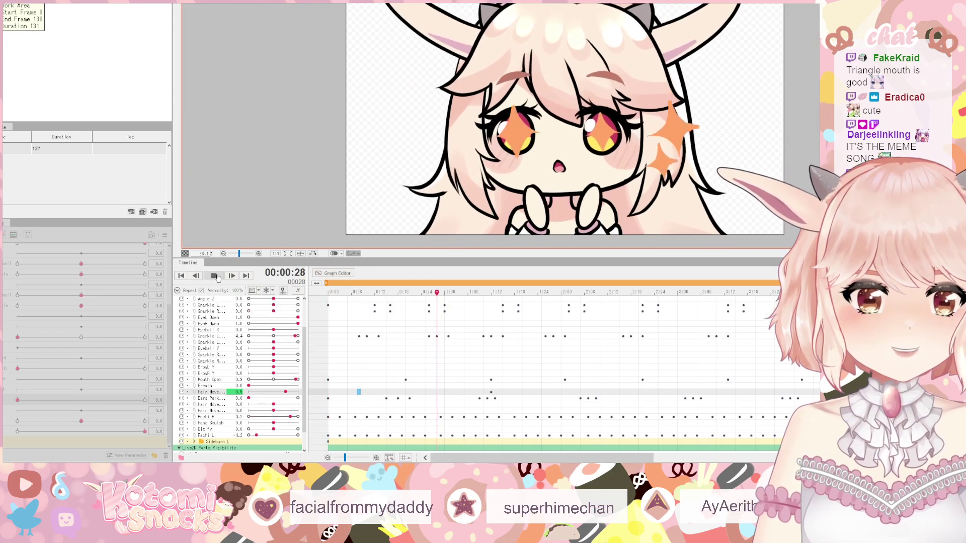
click(214, 276)
- Delete every Ears Perk keyframe after the first twitch, along with the stray keyframe on the hair movement track above it
drag(431, 405, 375, 394)
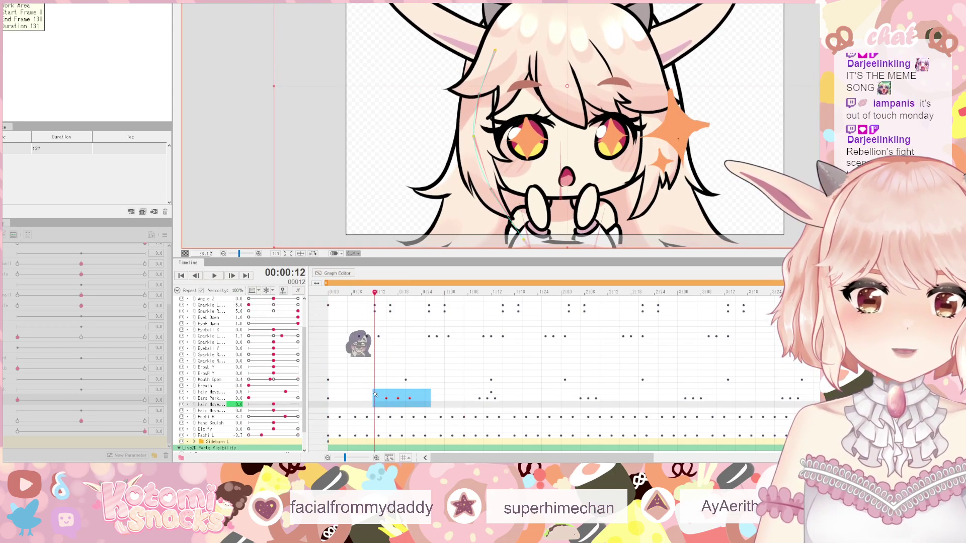
click(438, 392)
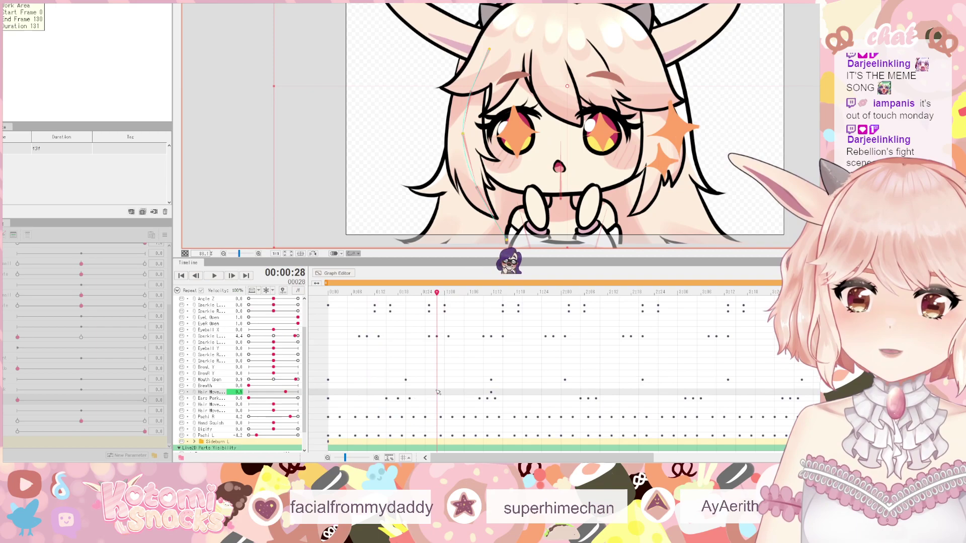
click(467, 398)
drag(467, 397, 817, 405)
key(Delete)
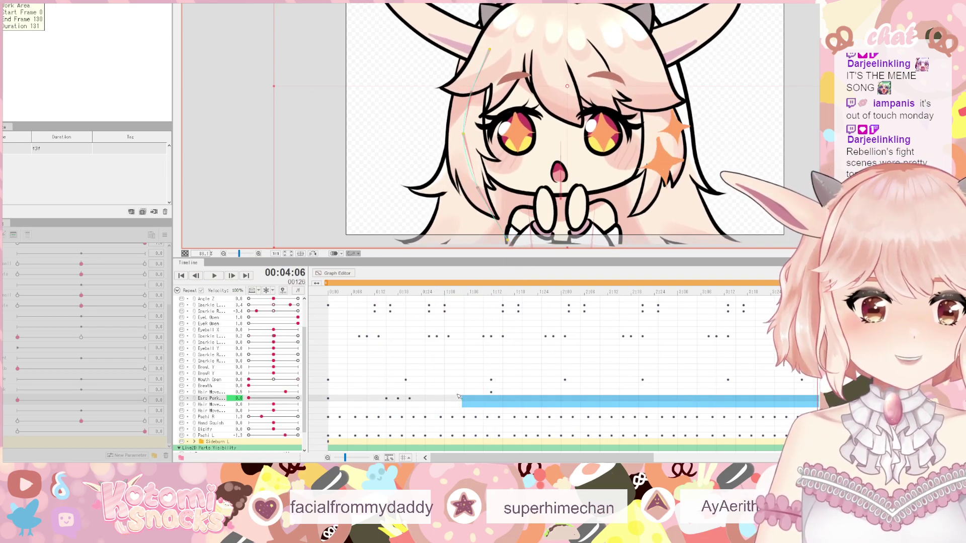
click(491, 392)
- Copy the first three-key ear twitch and paste it on the Ears Perk track at frames 44, 75 and 102
drag(417, 405, 376, 399)
click(499, 399)
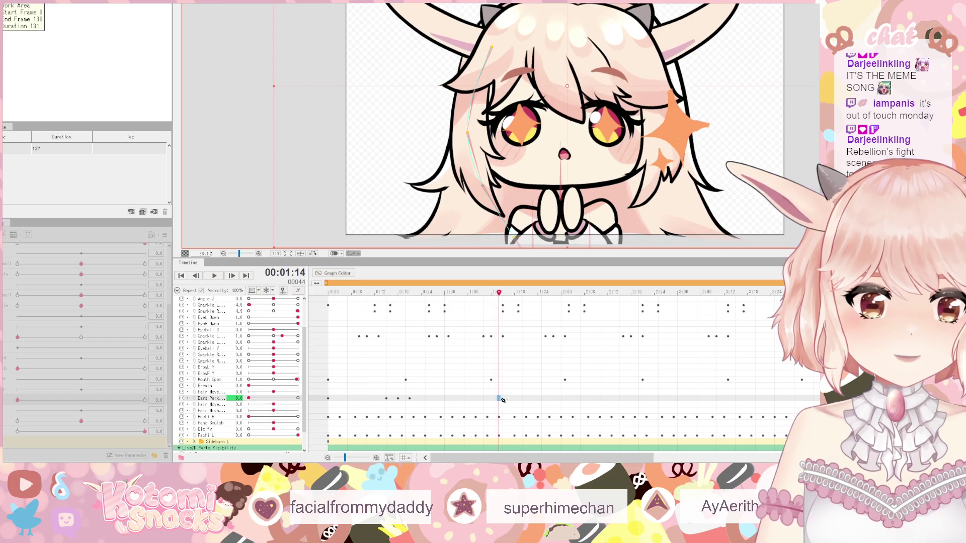
key(ctrl+v)
click(618, 399)
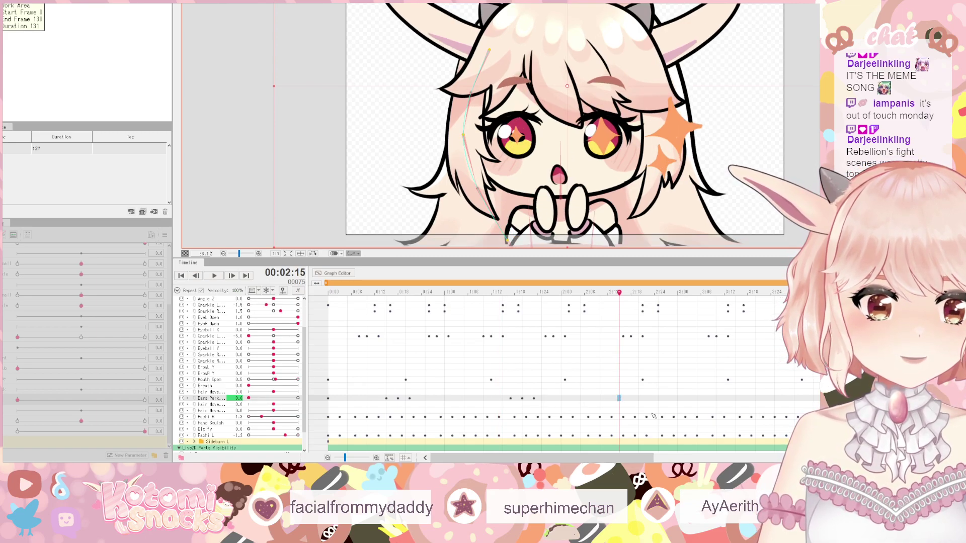
key(ctrl+v)
click(723, 398)
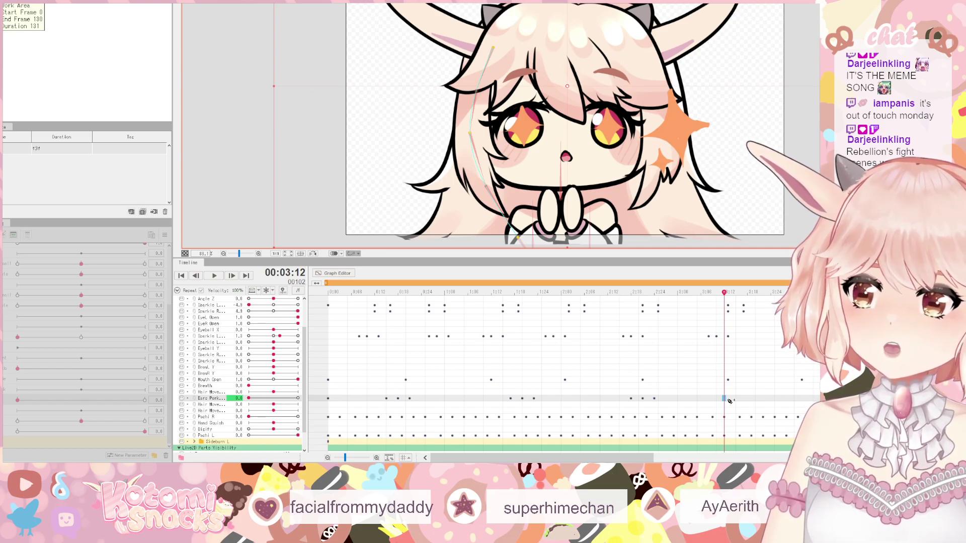
key(ctrl+v)
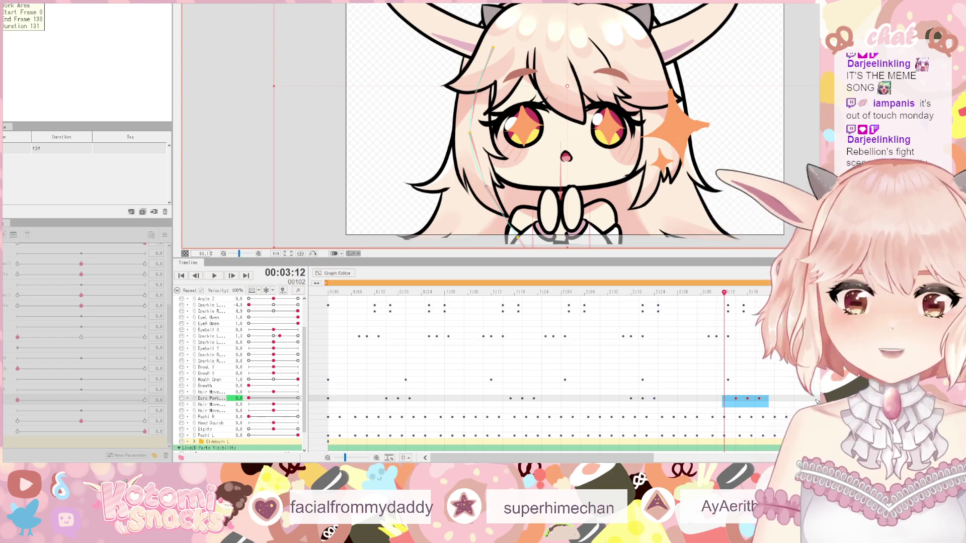
- Play the animation from frame 0 to check the respaced ear twitches, and return to the first frame
key(End)
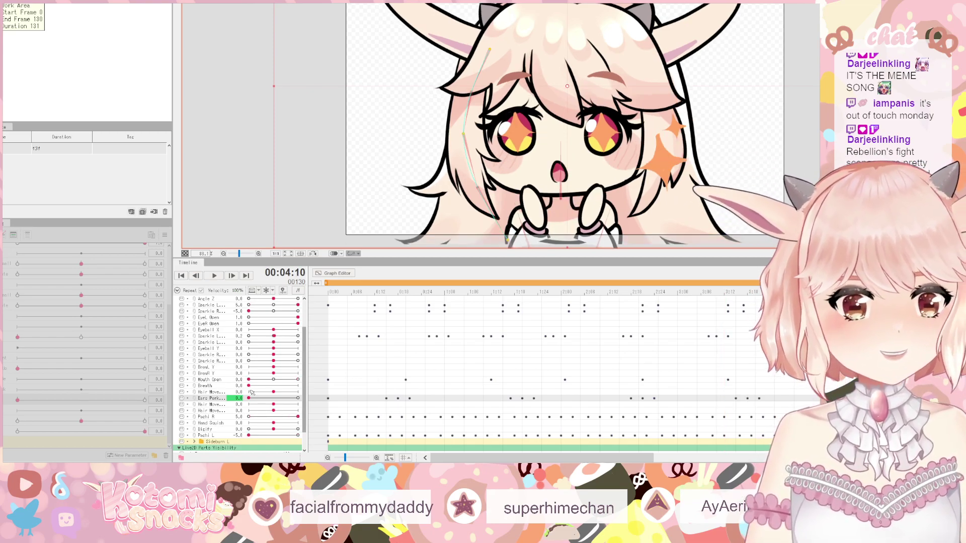
click(230, 397)
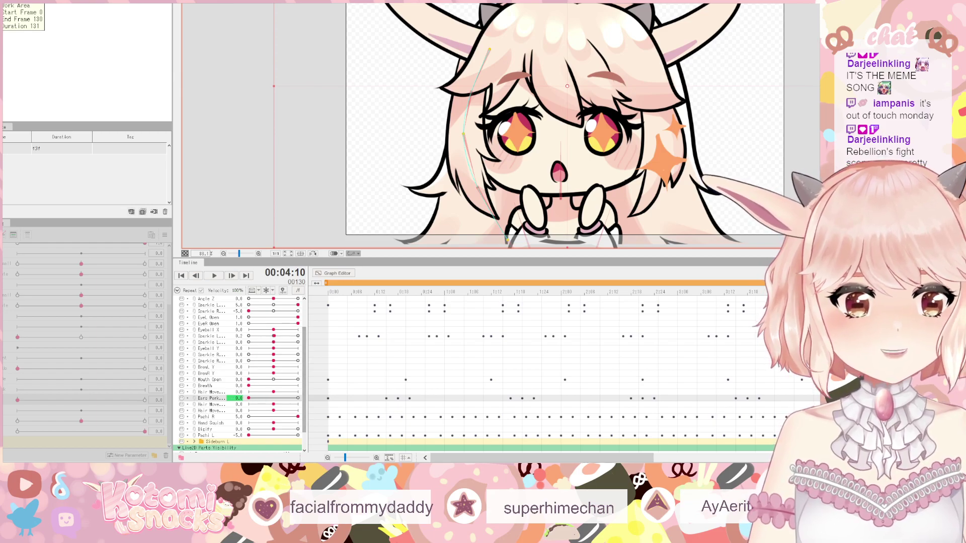
click(650, 386)
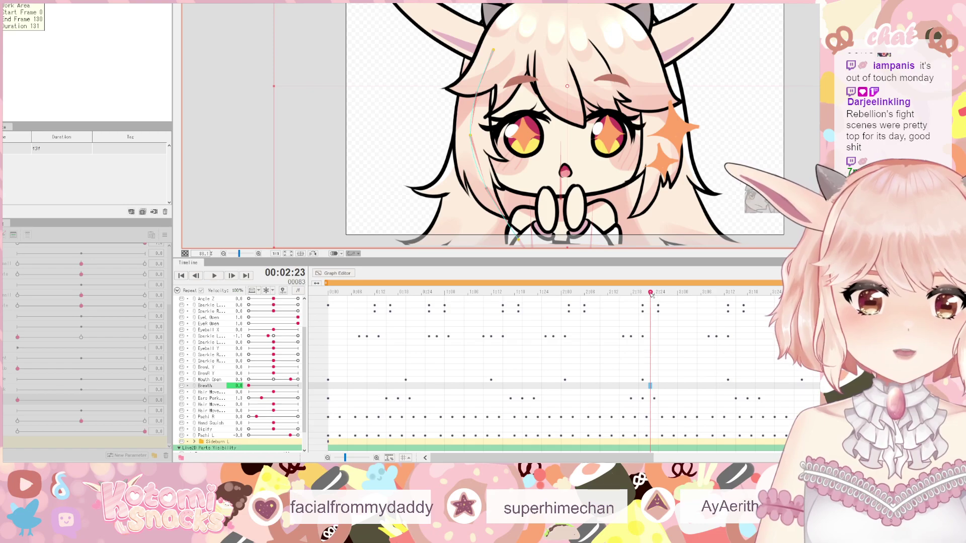
click(328, 292)
click(215, 276)
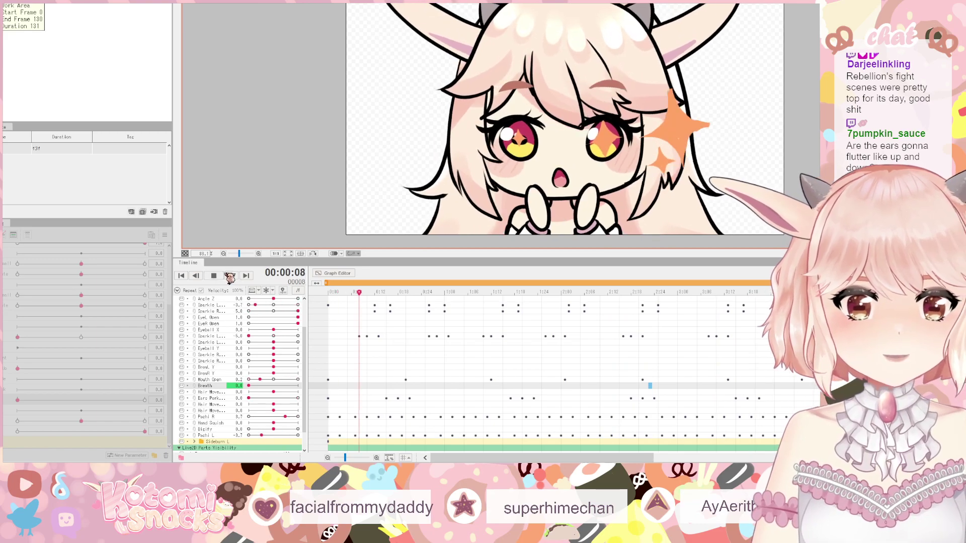
click(215, 276)
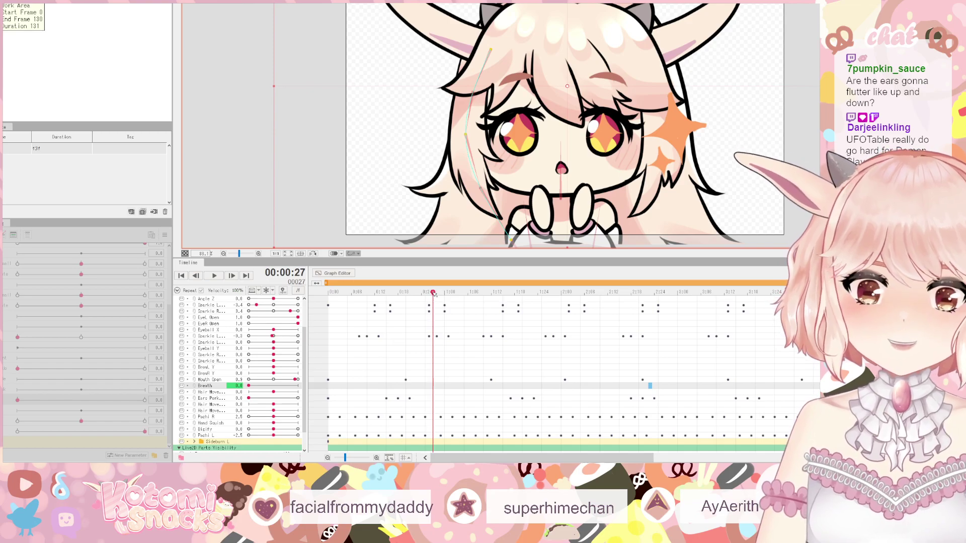
drag(434, 294, 327, 297)
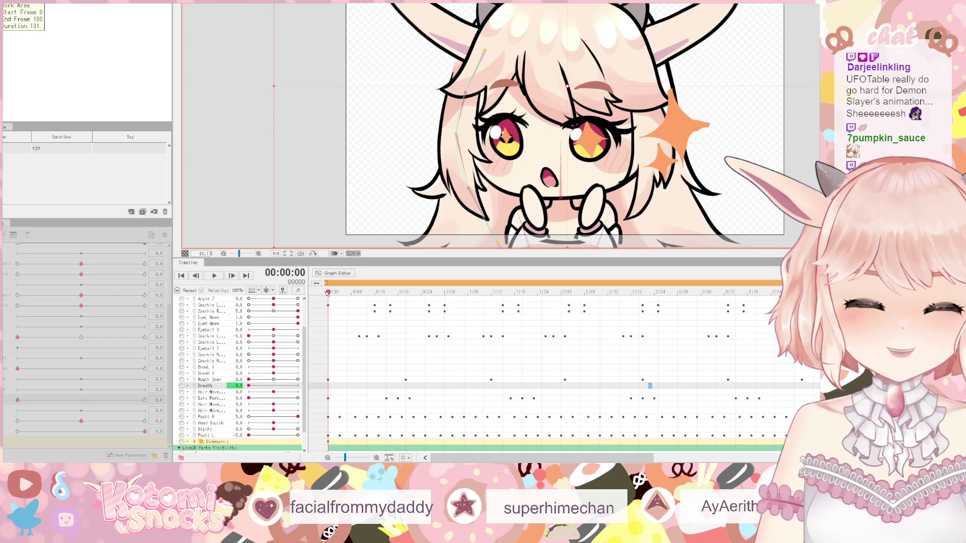
drag(328, 292, 291, 330)
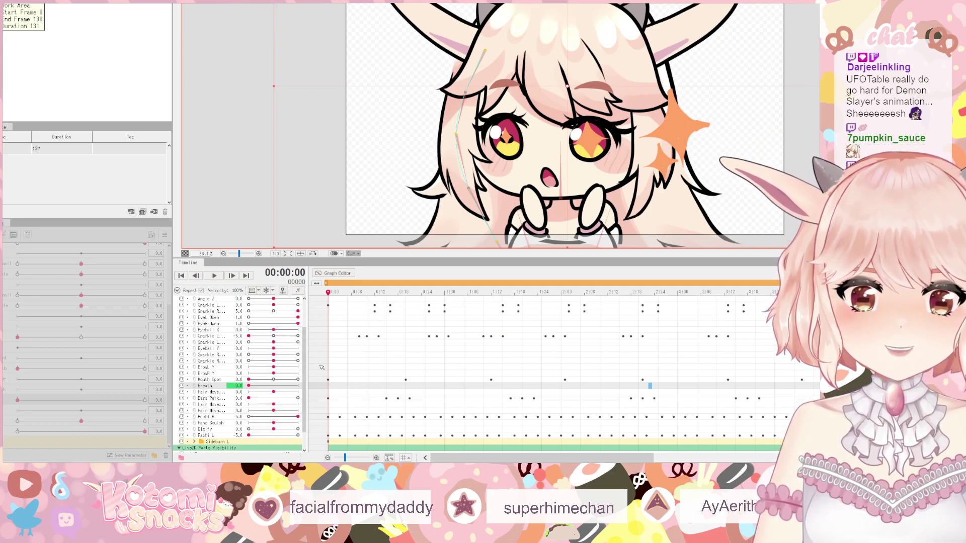
mouse_move(274, 367)
mouse_down()
mouse_move(285, 367)
mouse_move(250, 368)
mouse_move(284, 368)
mouse_up()
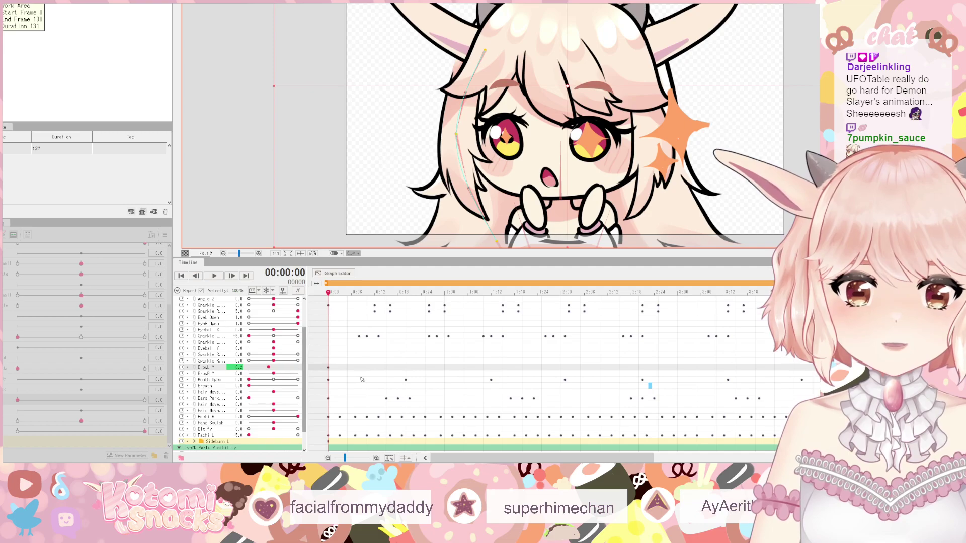
key(shift+Right)
mouse_move(272, 370)
mouse_down()
mouse_move(299, 368)
mouse_move(248, 375)
mouse_move(290, 374)
mouse_up()
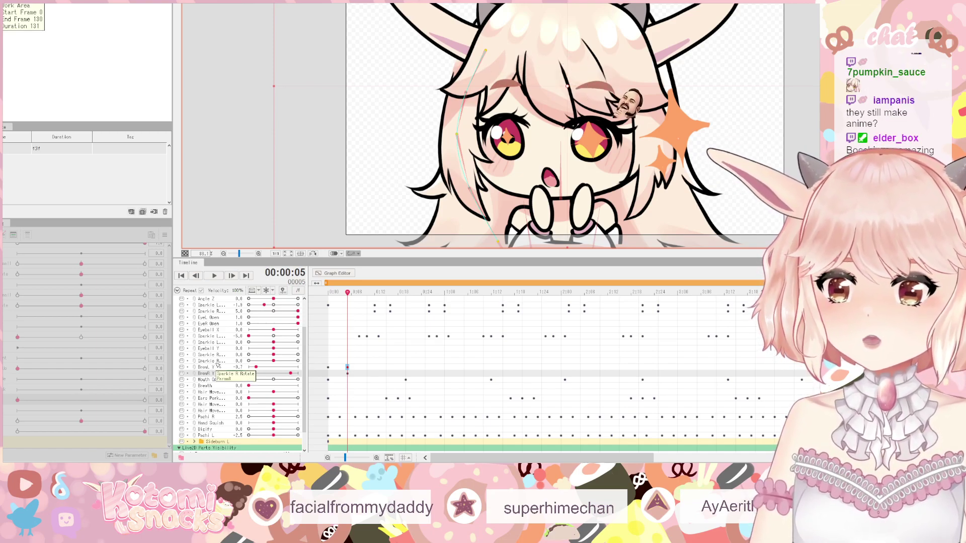
click(355, 373)
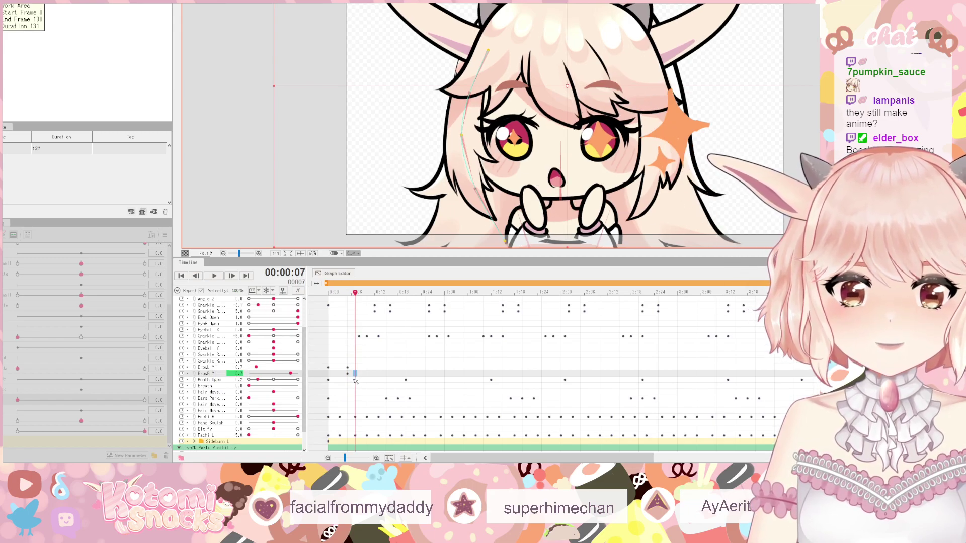
drag(362, 381, 310, 356)
click(374, 368)
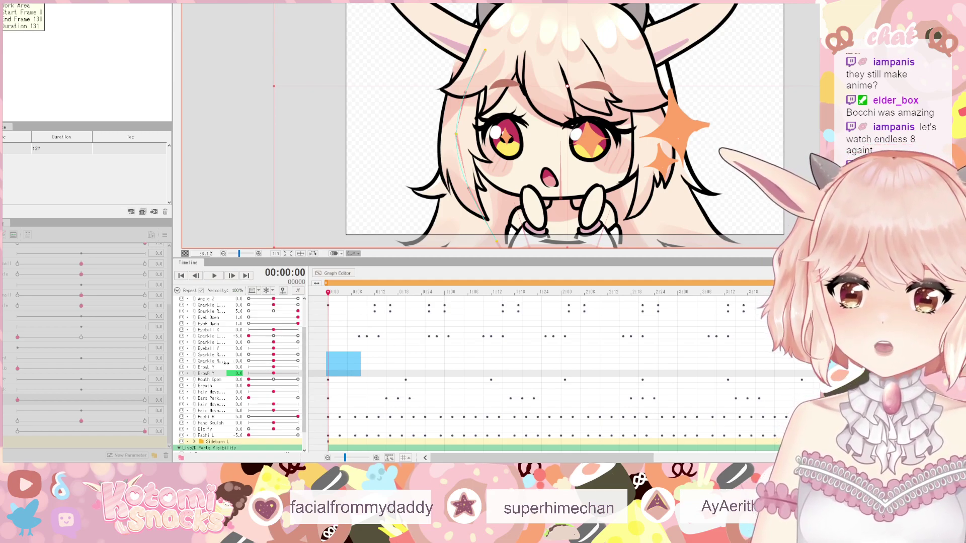
scroll(226, 363, up, 3)
click(263, 369)
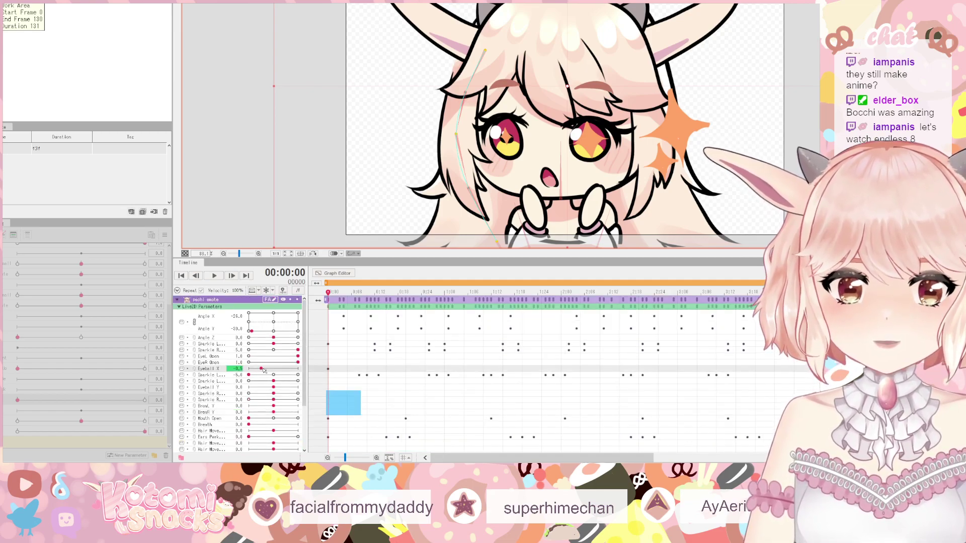
drag(276, 370, 210, 375)
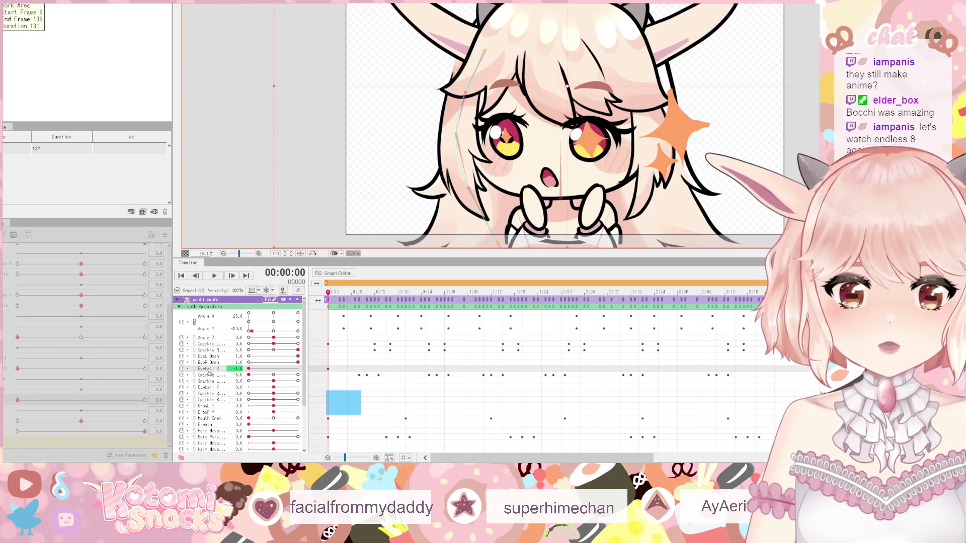
right_click(208, 376)
click(201, 372)
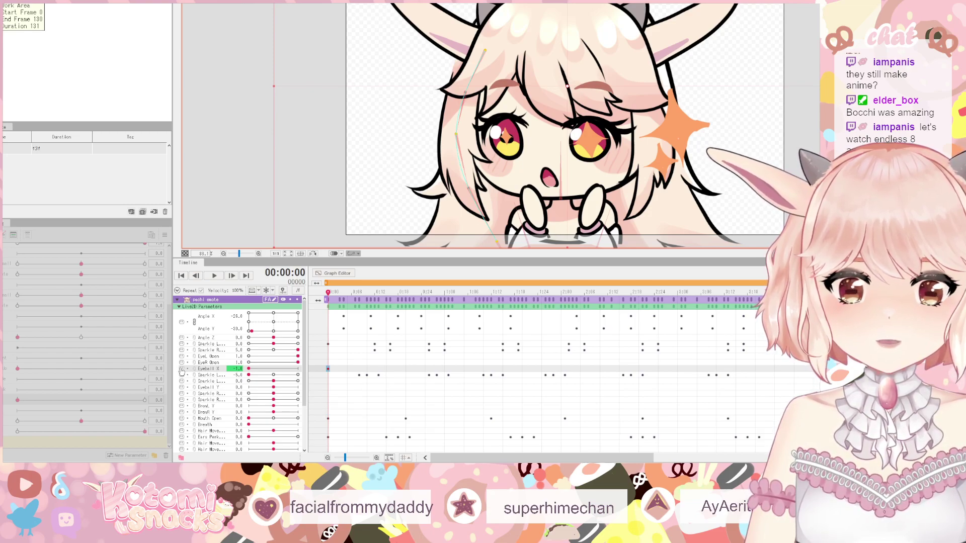
drag(348, 376, 320, 369)
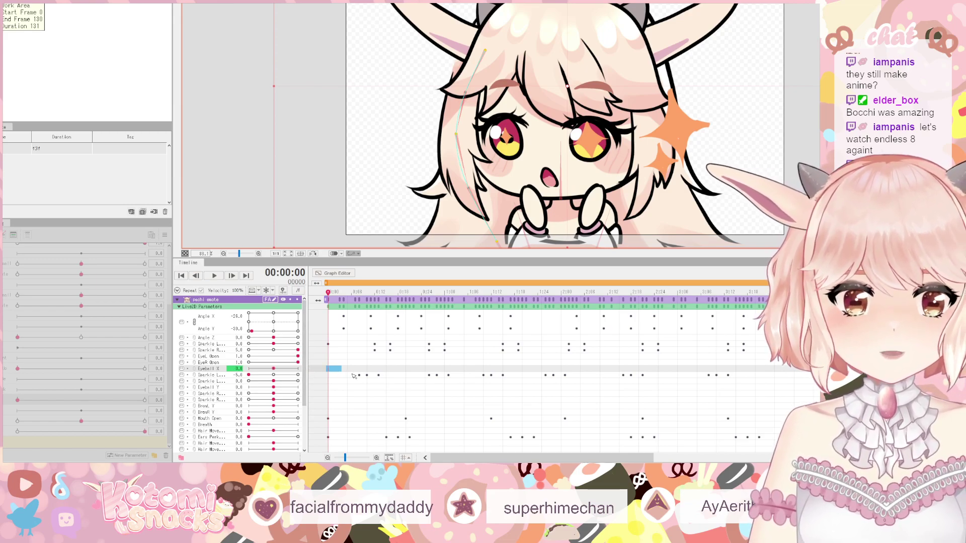
- Close both eyes at frame 20 by keying EyeL Open and EyeR Open at 0
click(227, 357)
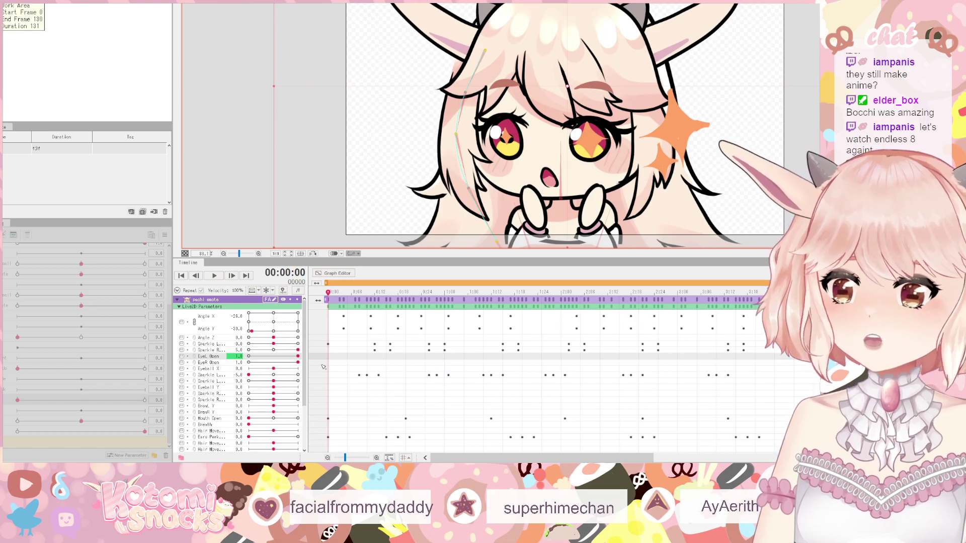
click(405, 356)
drag(274, 358, 248, 356)
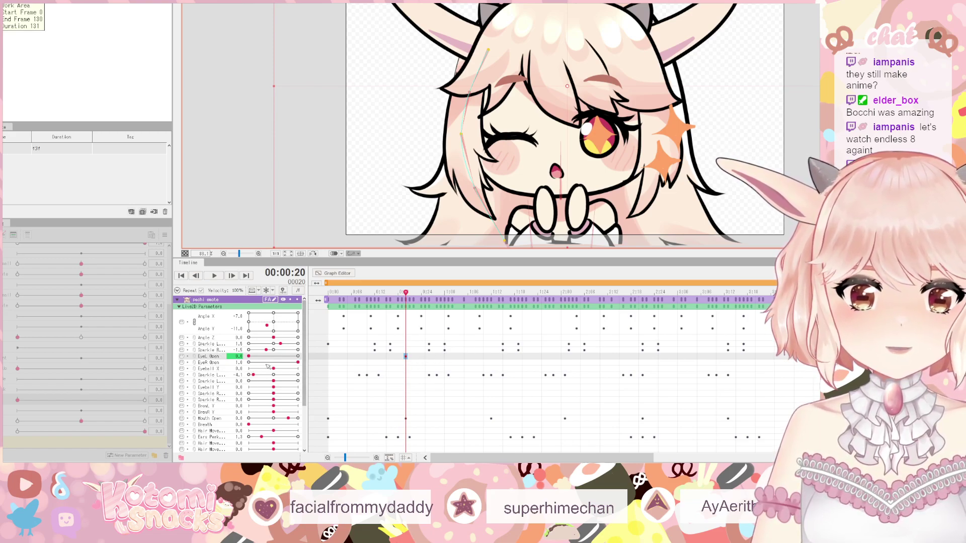
drag(280, 365, 230, 369)
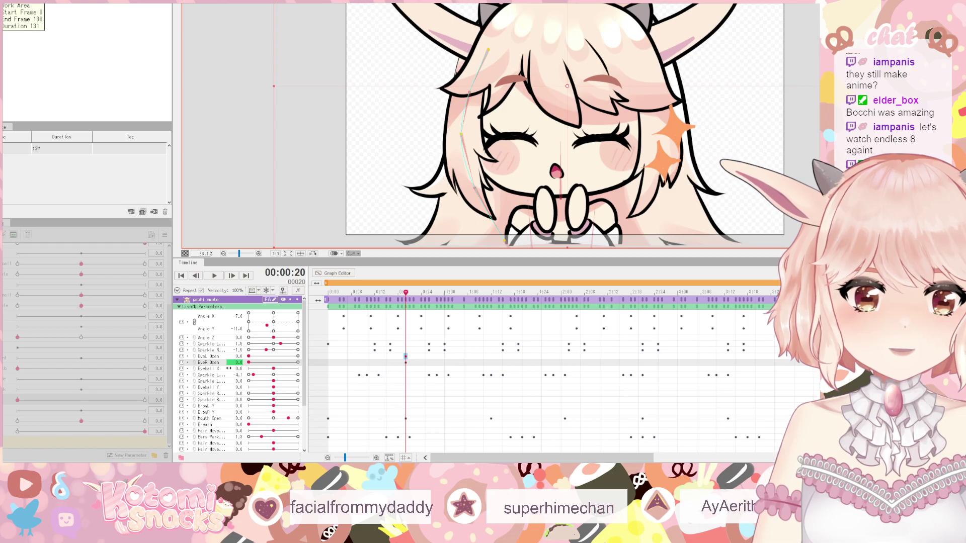
- Reopen both eyes at frame 24 by keying EyeL Open and EyeR Open at 1.0
key(Up)
key(Right)
key(Right)
key(Right)
key(Right)
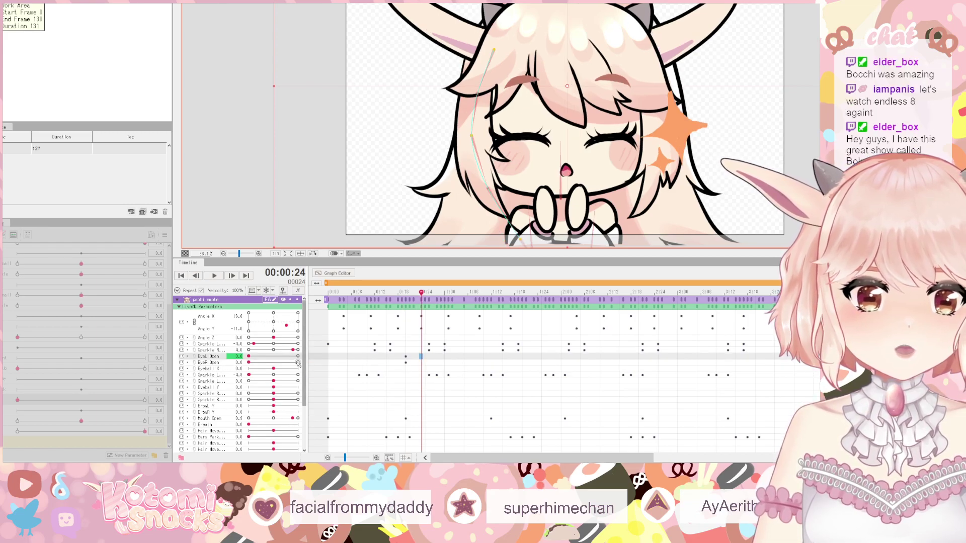
drag(264, 358, 315, 358)
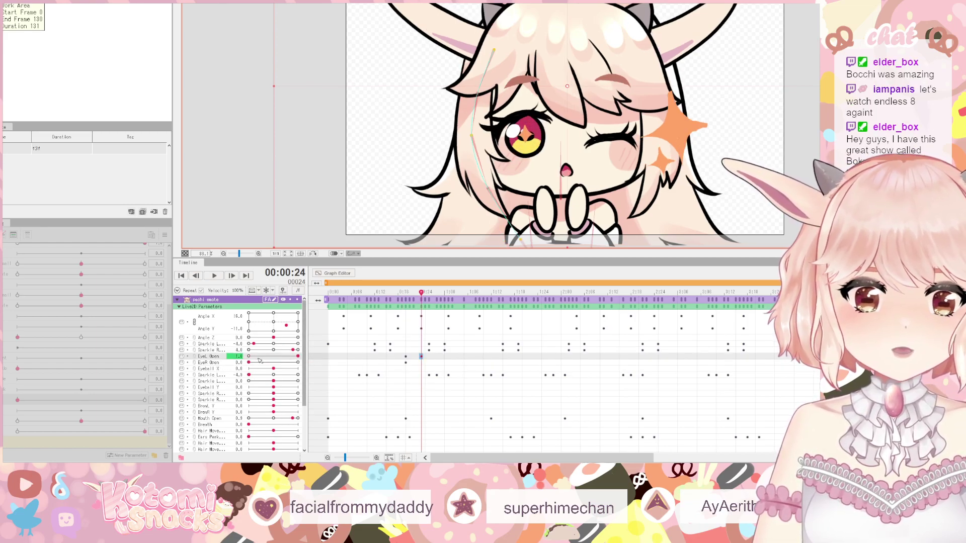
drag(249, 363, 310, 365)
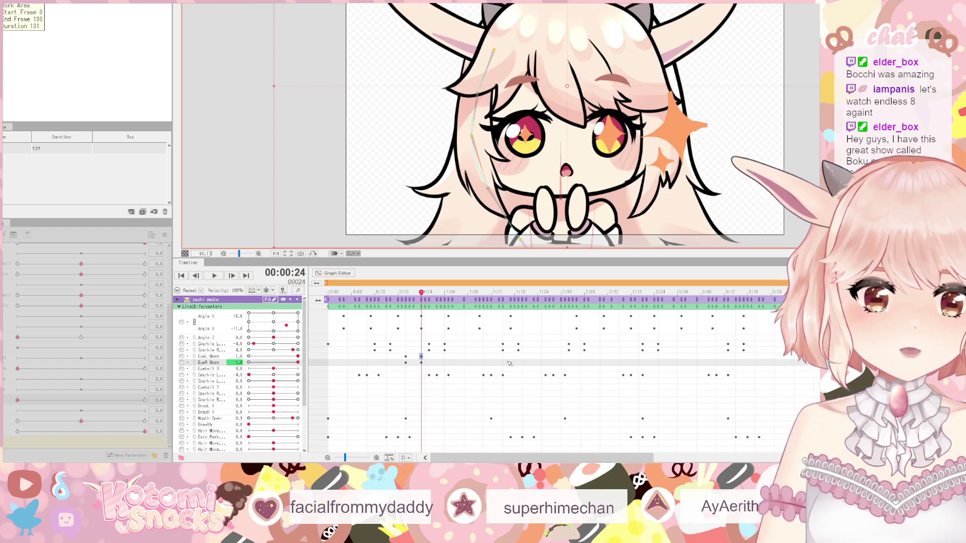
- Copy the blink keyframes of both eye tracks and paste them near frames 46, 71 and 95
drag(434, 364, 399, 358)
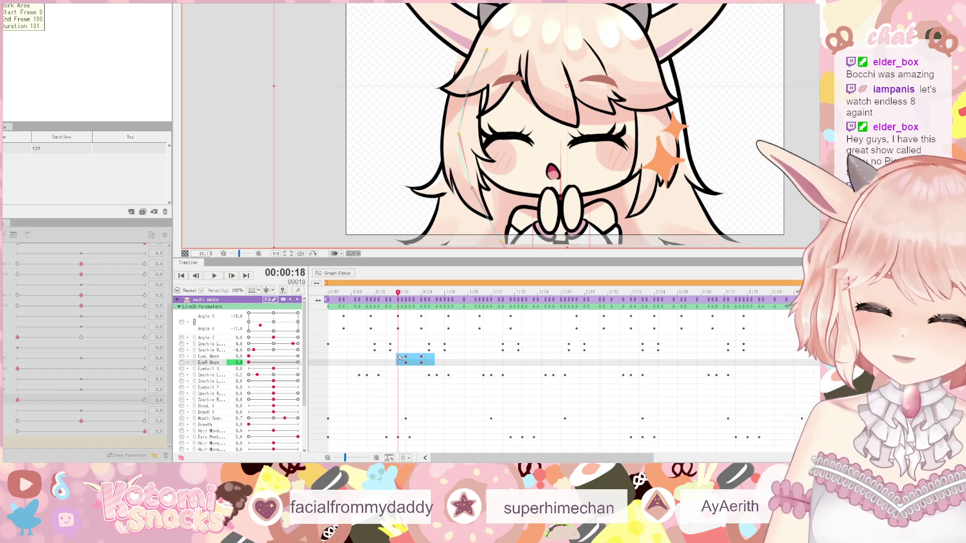
click(498, 360)
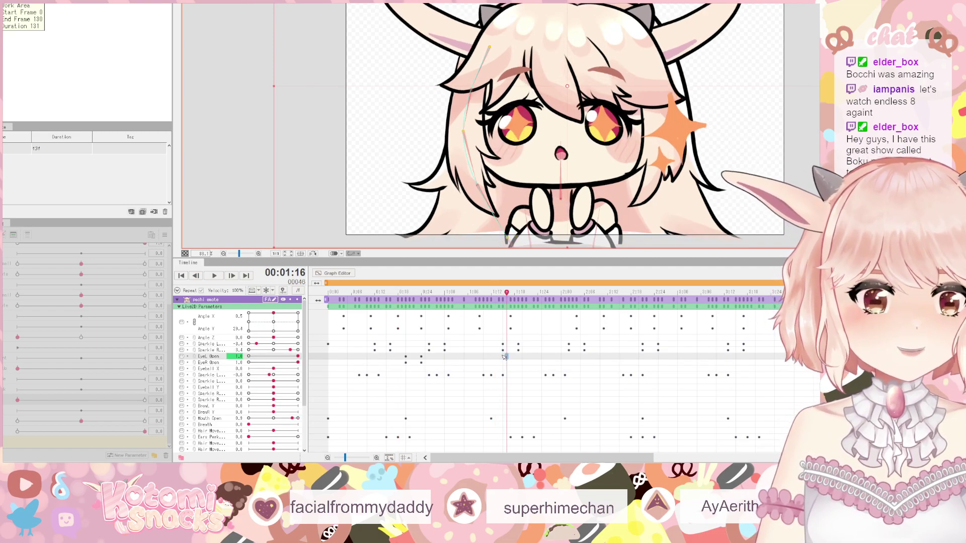
key(ctrl+v)
click(603, 358)
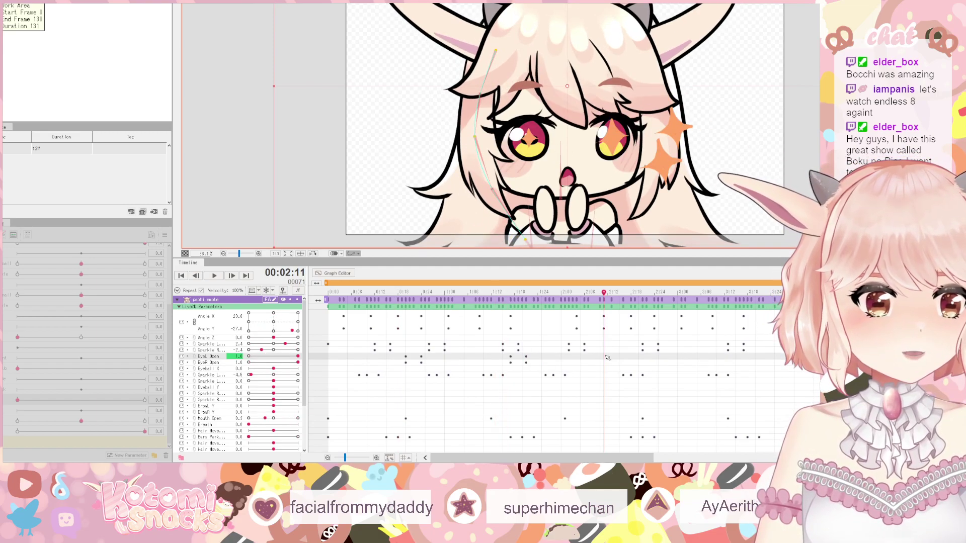
key(ctrl+v)
click(700, 357)
key(ctrl+v)
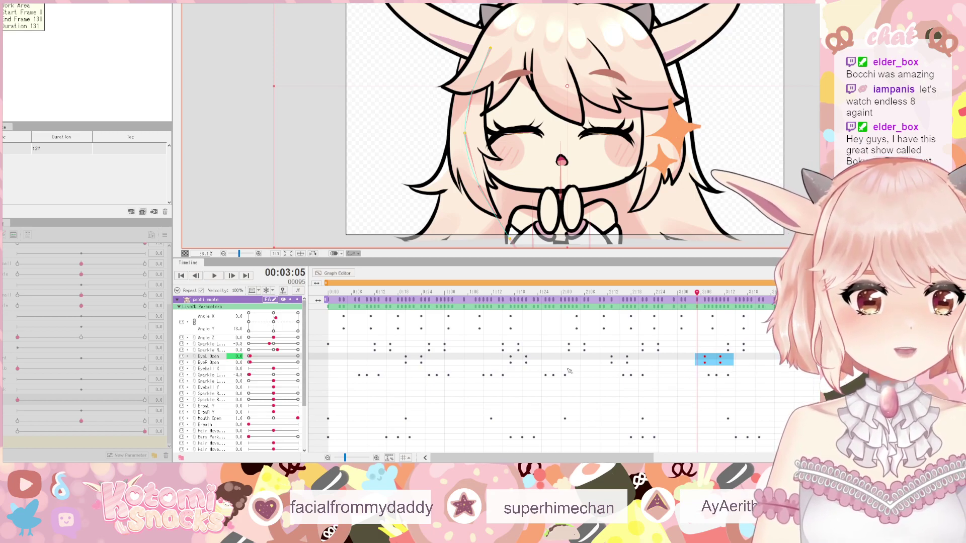
- Check the closed-eye keyframes at frames 47 and 97, and play the animation to review the blinks
click(511, 358)
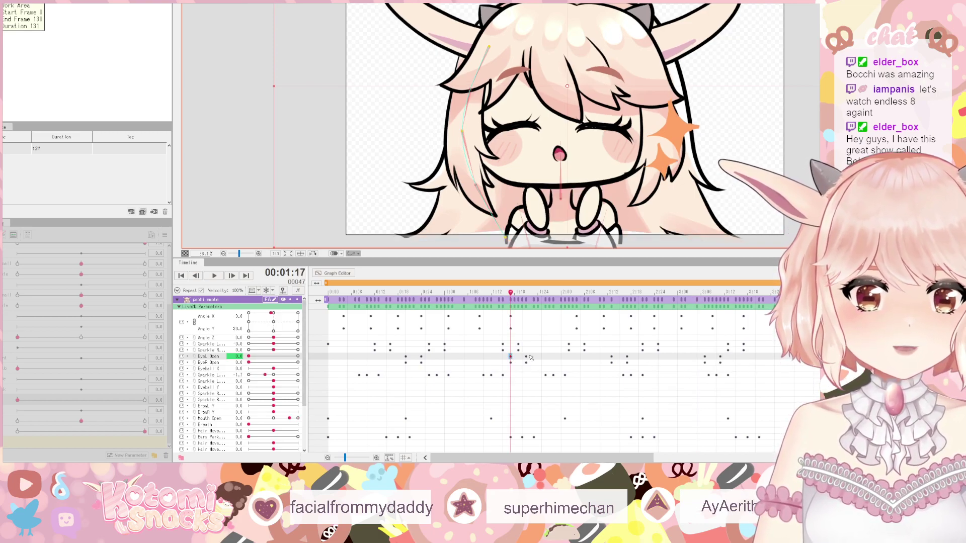
click(705, 359)
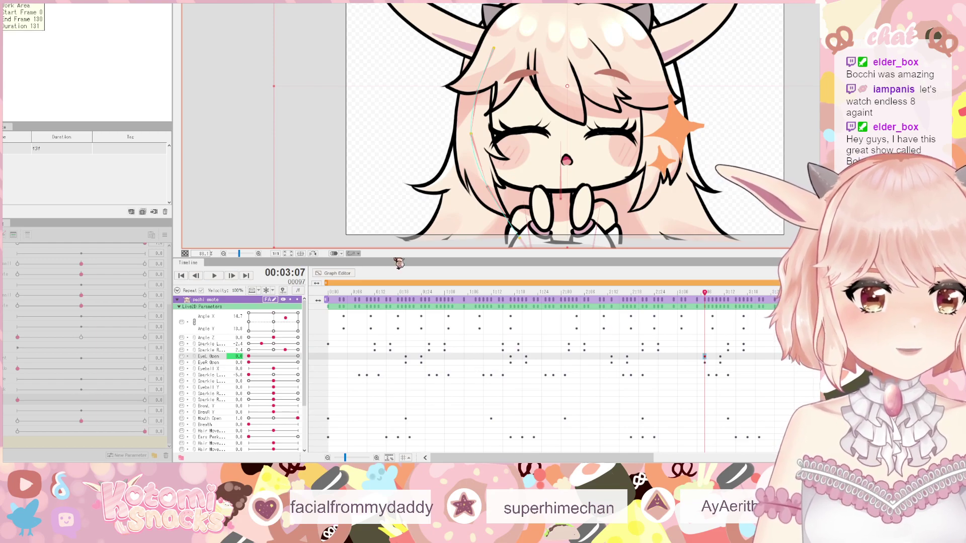
key(space)
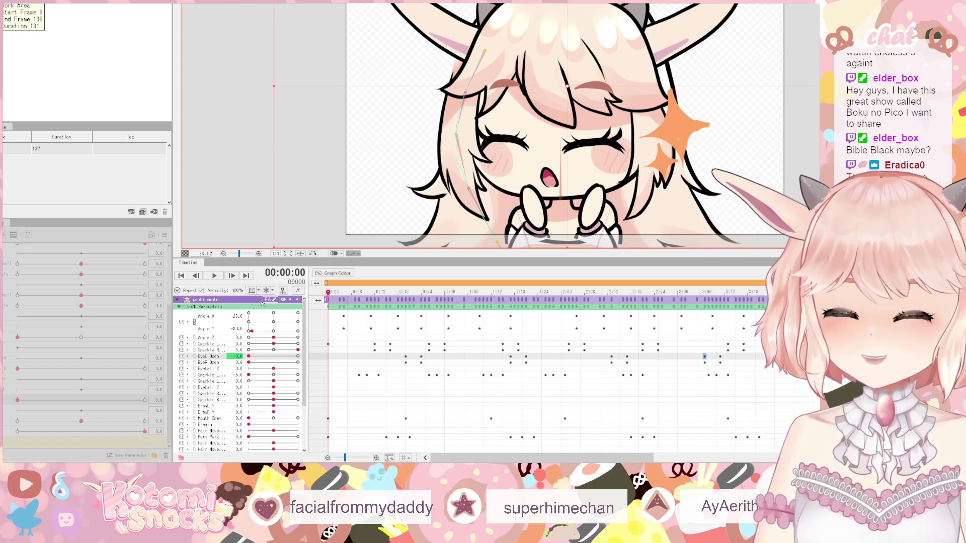
- Move the first blink's eye-reopening keyframes on both eye tracks to frame 22 and replay the animation from the start
click(215, 276)
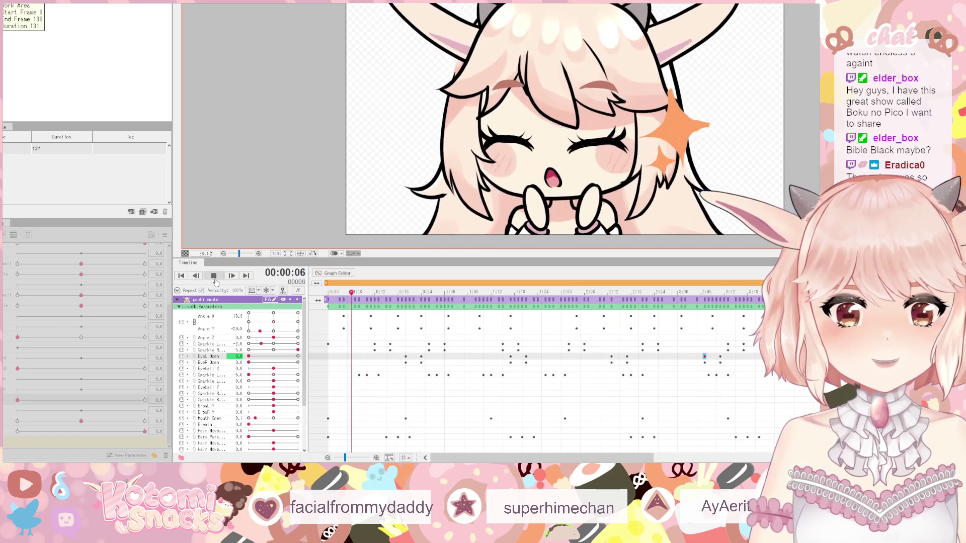
click(214, 277)
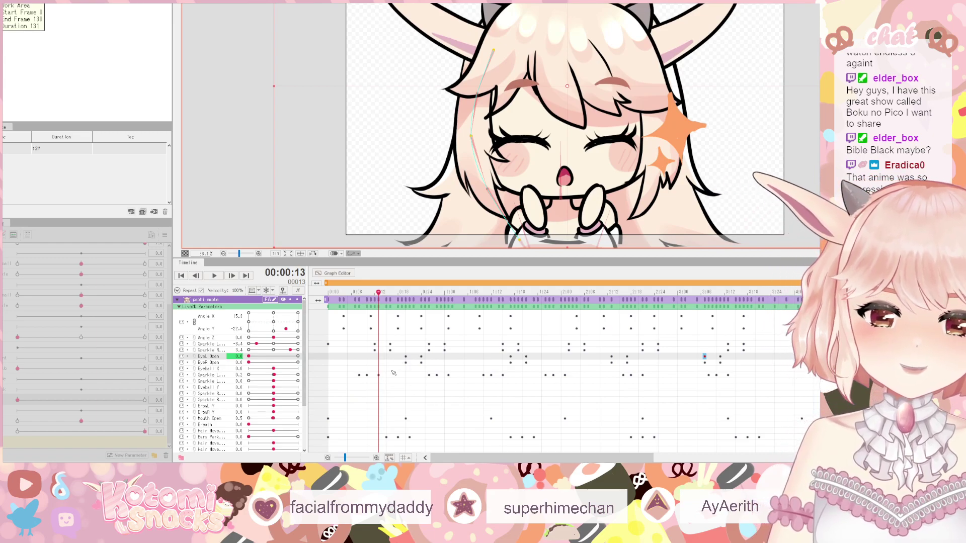
mouse_move(418, 354)
mouse_down()
mouse_move(427, 363)
mouse_move(413, 359)
mouse_up()
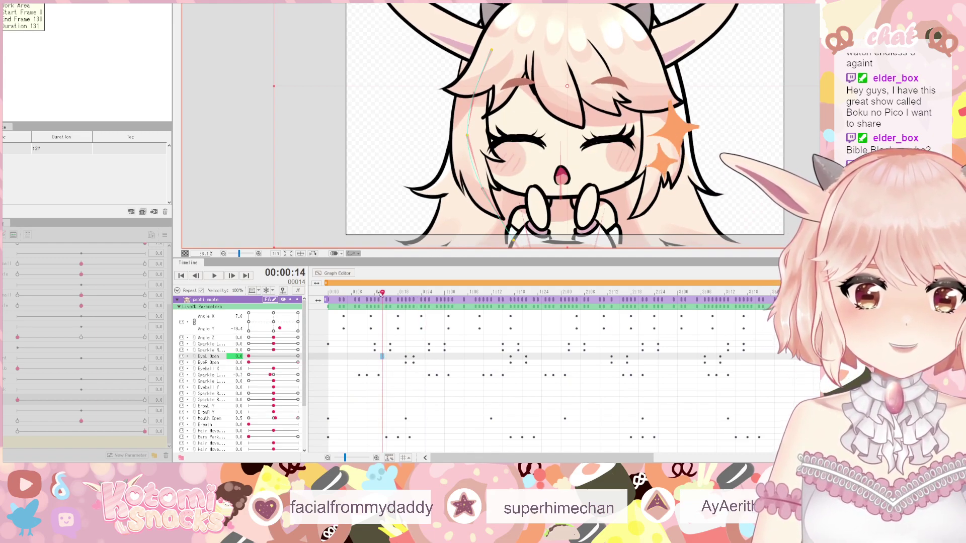
key(Home)
click(215, 277)
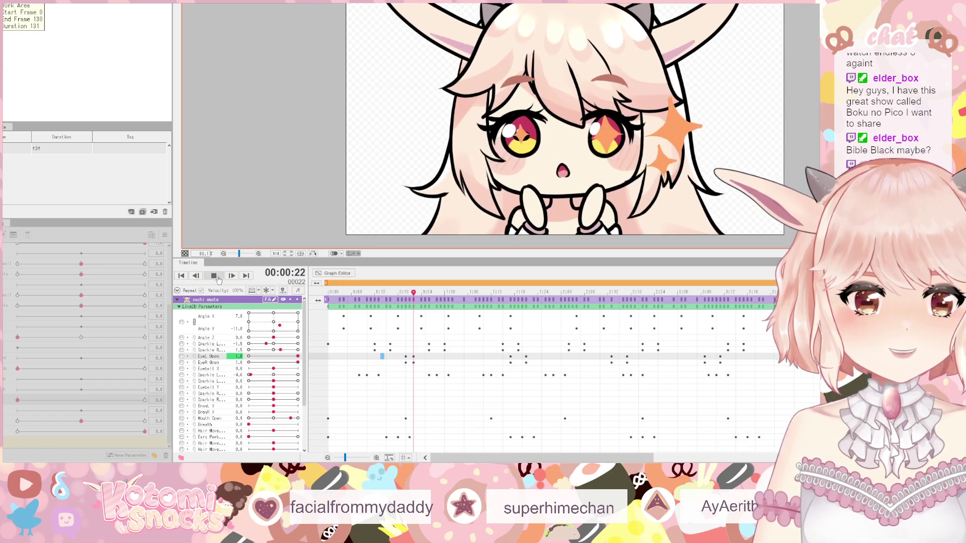
click(214, 276)
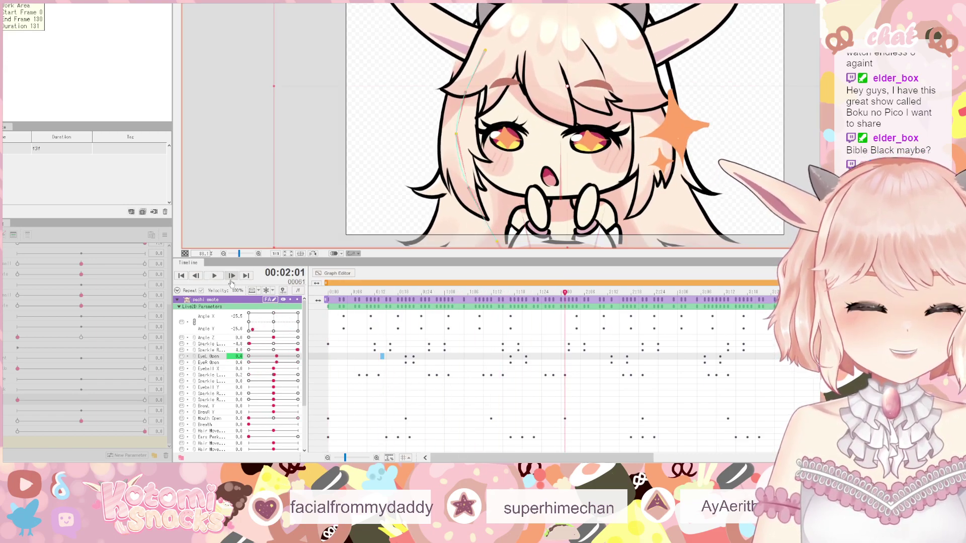
- Key EyeL Open and EyeR Open at 1.0 on frame 24, and check the eyes at frame 22
click(422, 356)
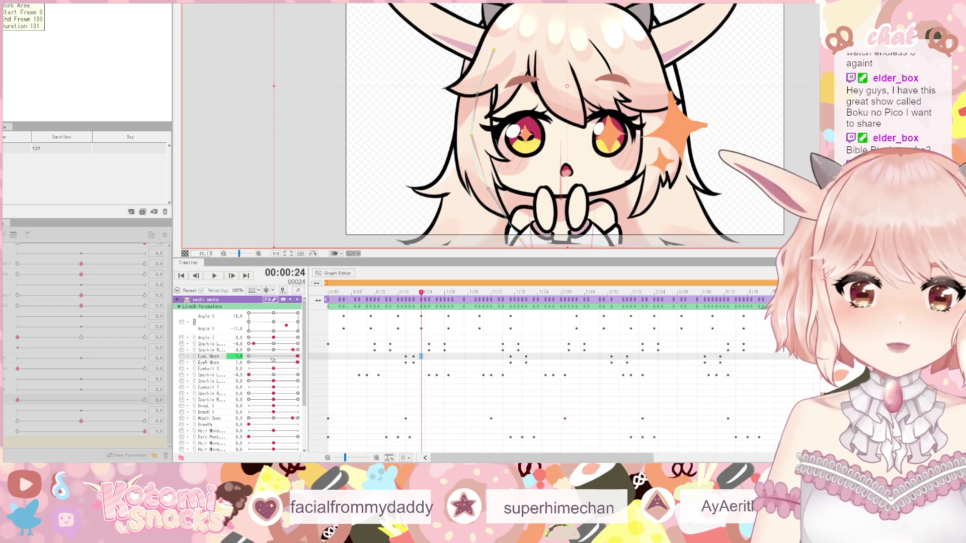
mouse_move(277, 359)
mouse_down()
mouse_move(298, 356)
mouse_move(248, 357)
mouse_move(346, 349)
mouse_up()
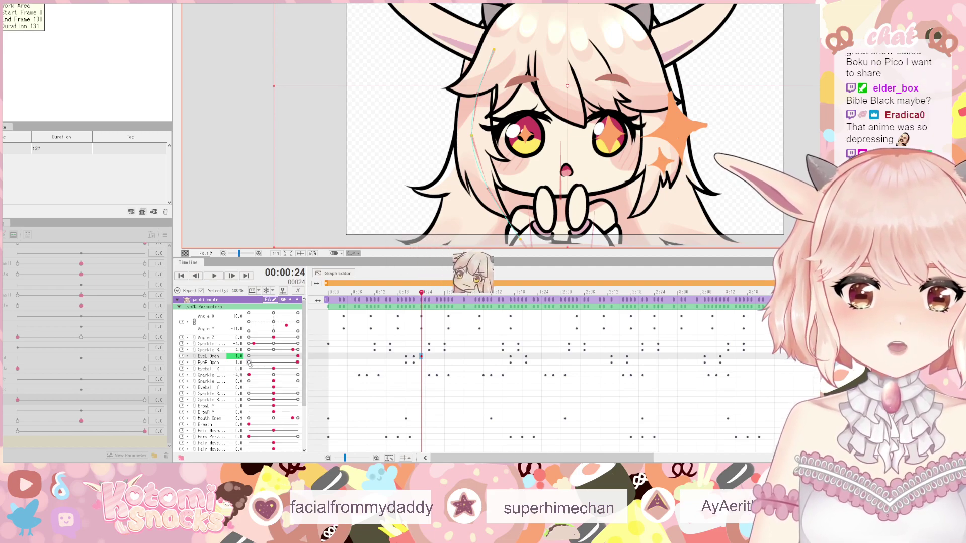
click(311, 363)
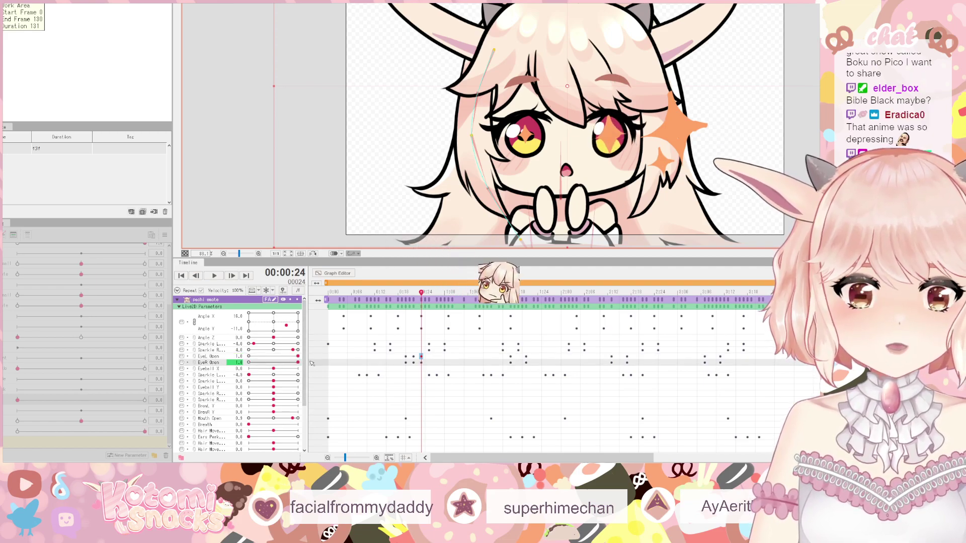
click(413, 357)
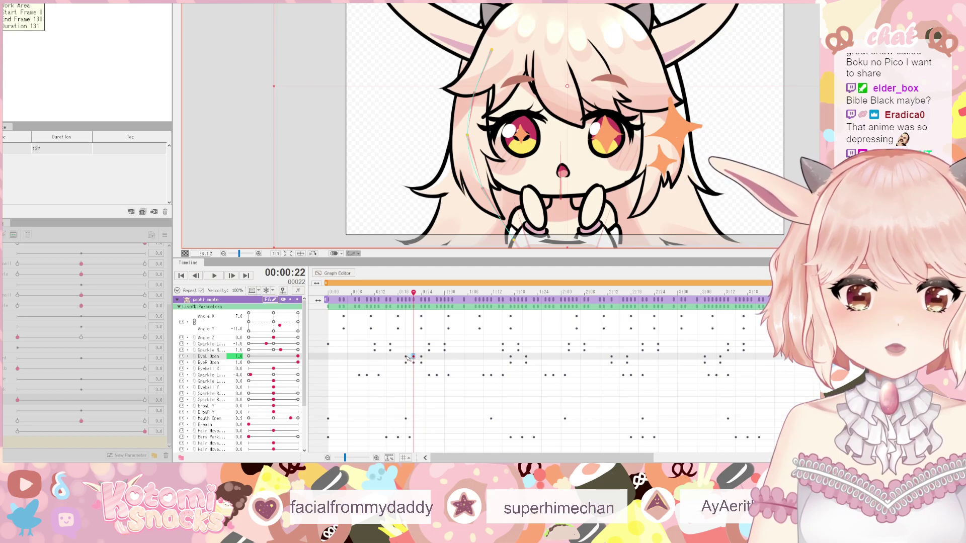
- Open both eyes at frame 0 by keying EyeL Open and EyeR Open at 1.0, and play the animation to review the blink
drag(354, 359, 328, 360)
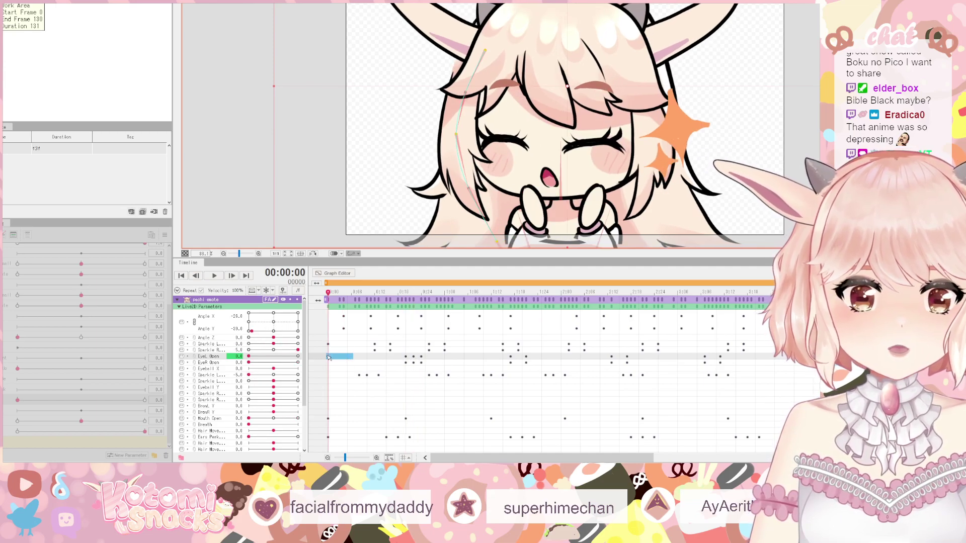
click(326, 359)
drag(249, 356, 331, 363)
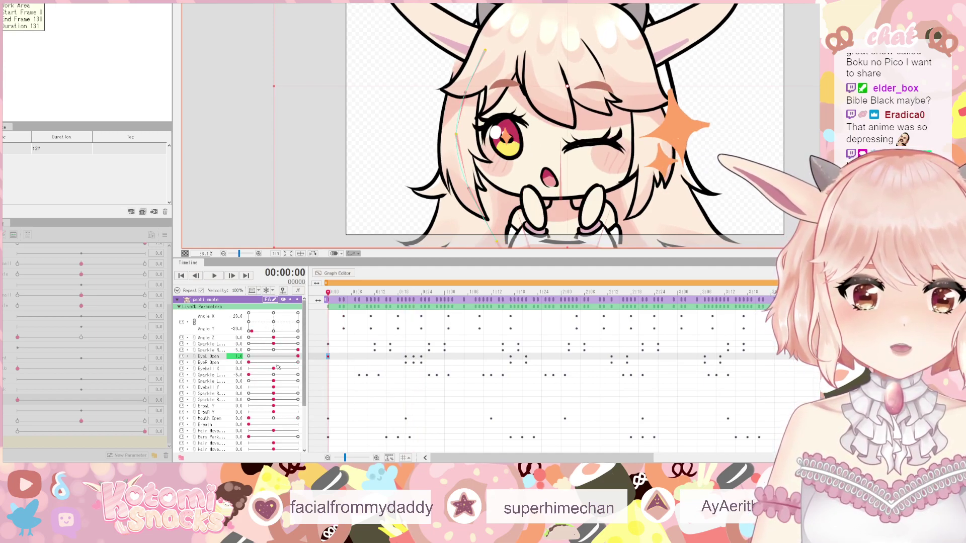
drag(250, 366, 340, 366)
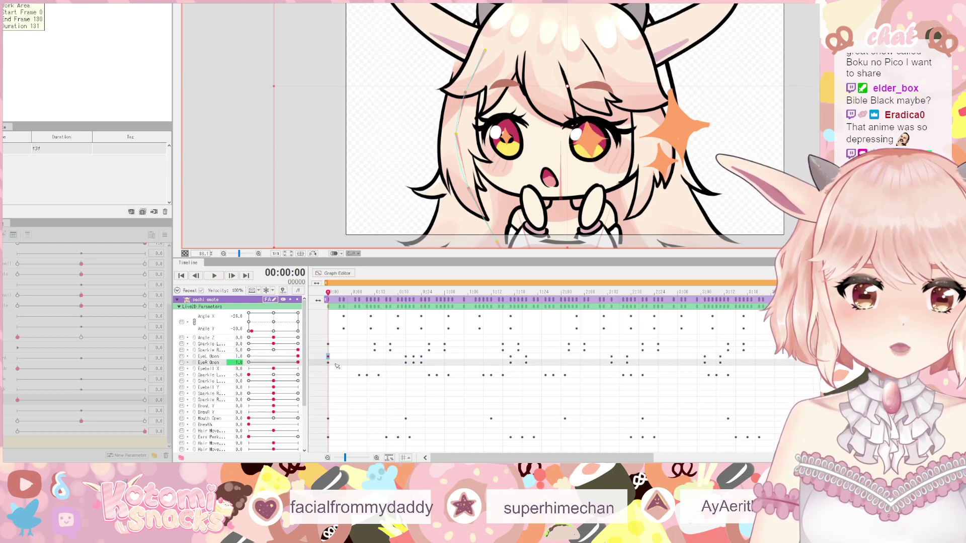
click(214, 277)
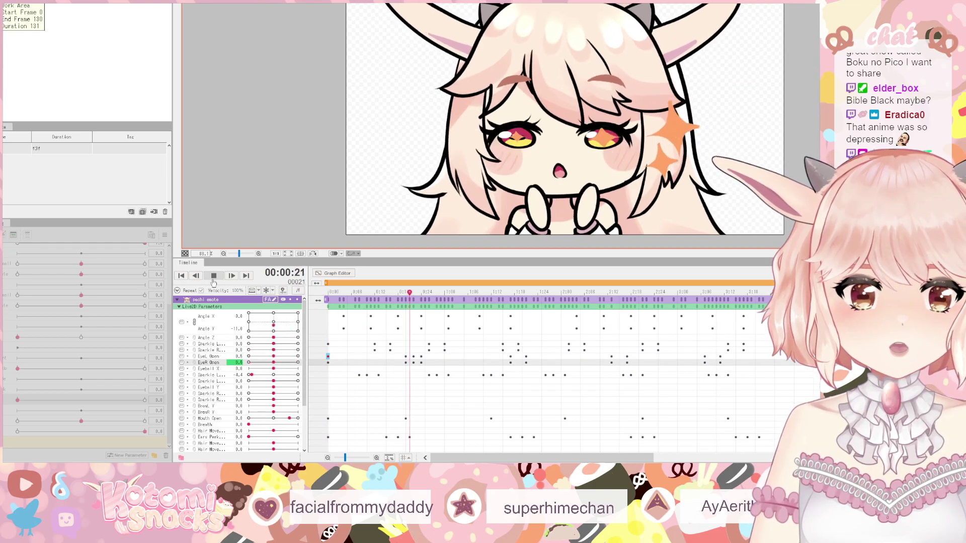
click(213, 276)
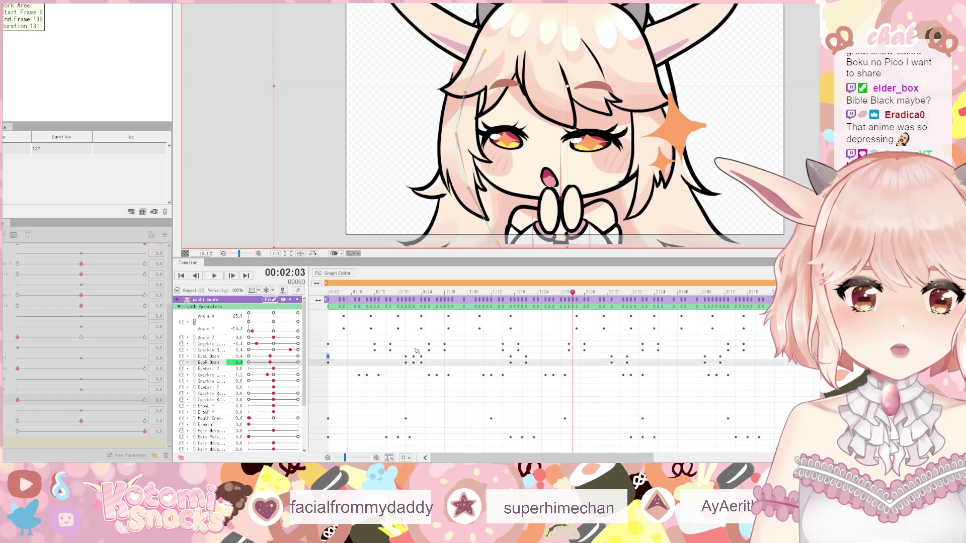
- Select the second blink's keyframes on both the EyeL Open and EyeR Open tracks
drag(506, 358, 560, 357)
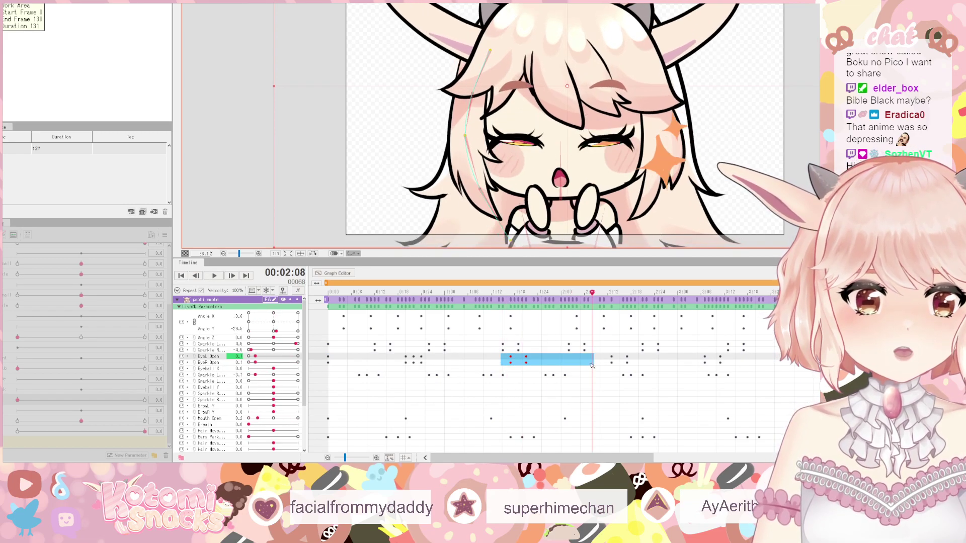
- Replace the later EyeL Open and EyeR Open keyframes with copies of the first blink at 00:02:06 and 00:03:10, and preview the animation
click(430, 356)
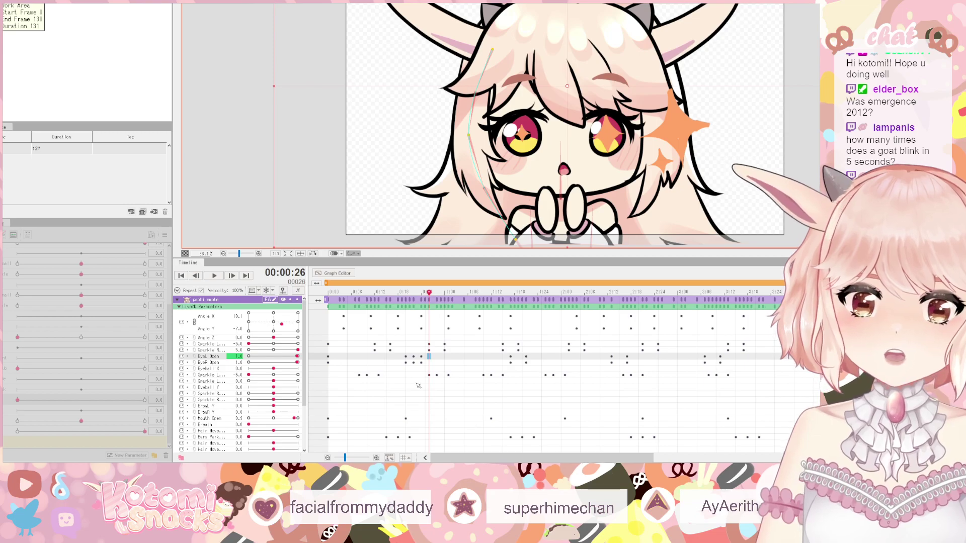
drag(501, 355, 744, 363)
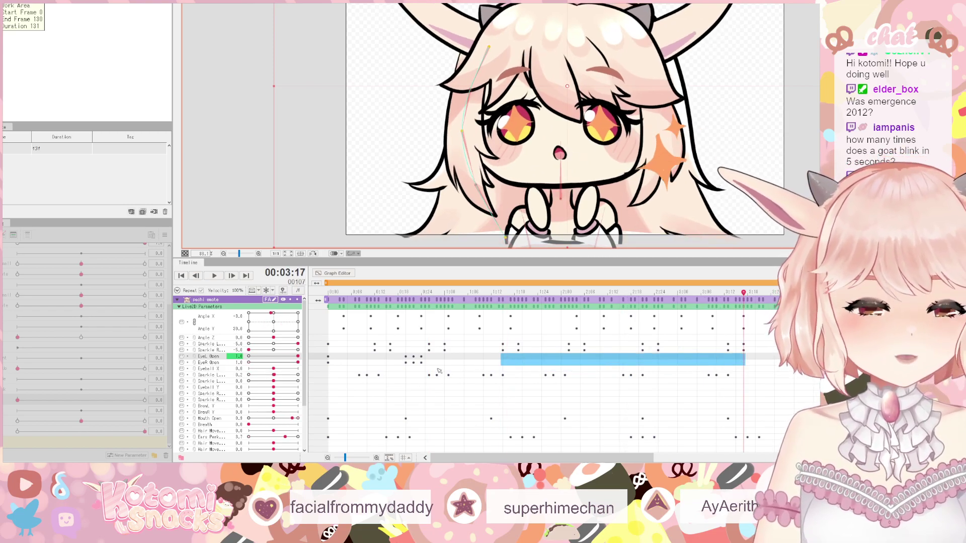
drag(431, 371, 400, 354)
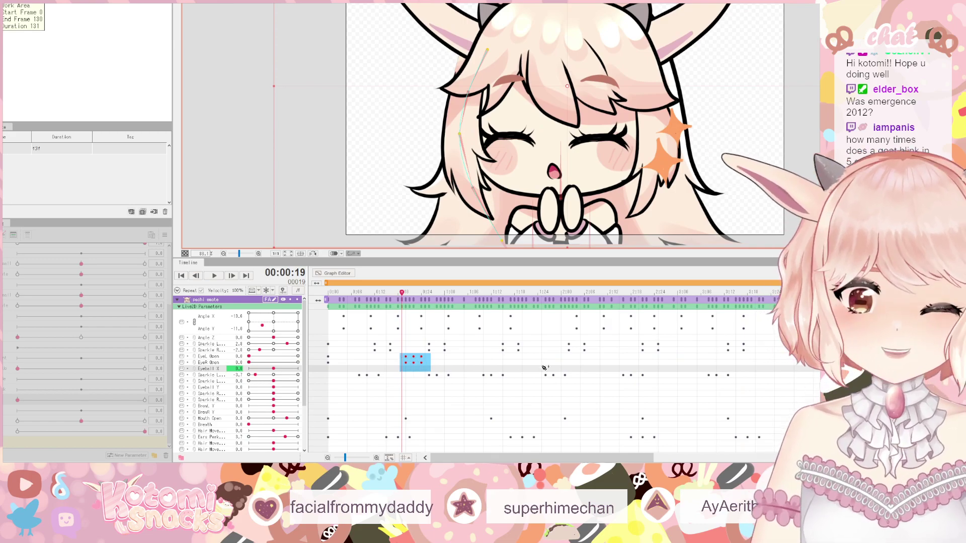
click(584, 357)
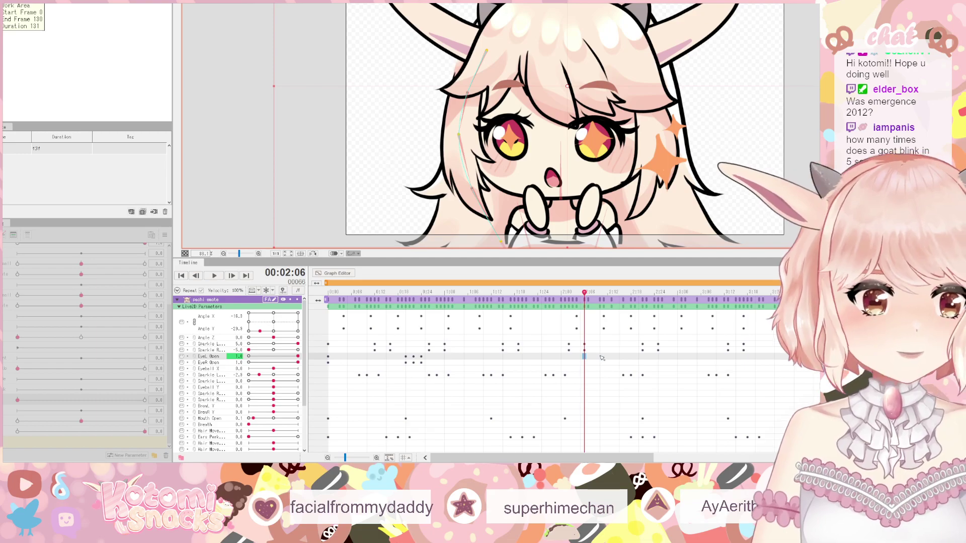
key(ctrl+v)
click(716, 357)
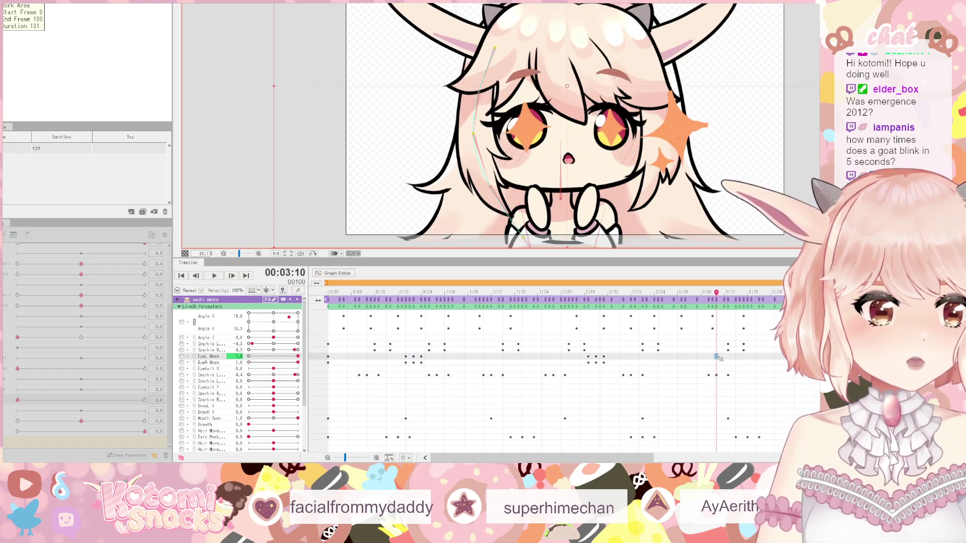
key(ctrl+v)
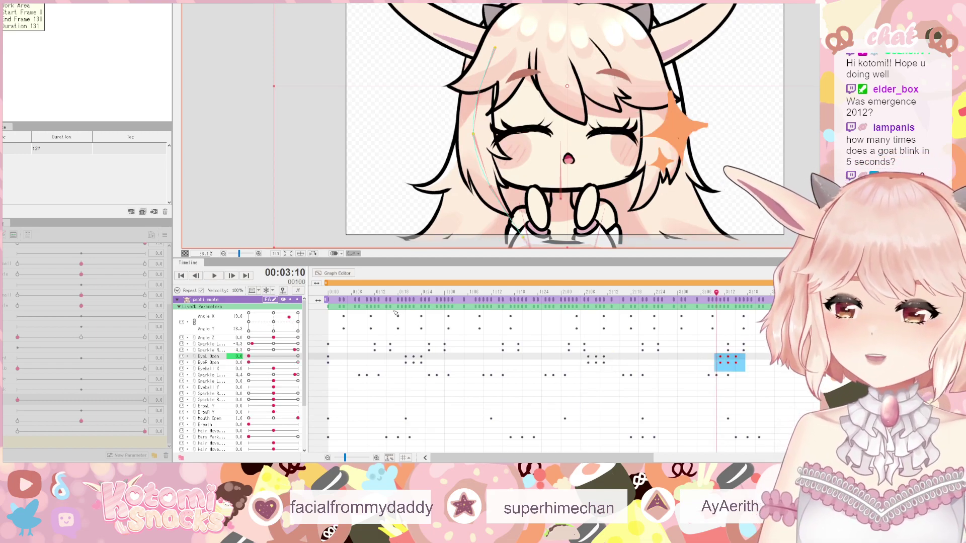
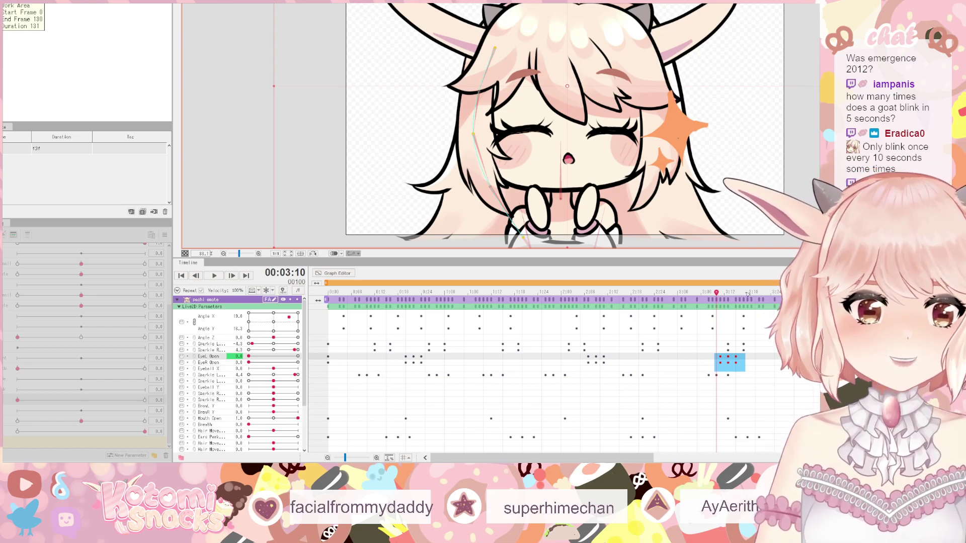
drag(721, 295, 304, 307)
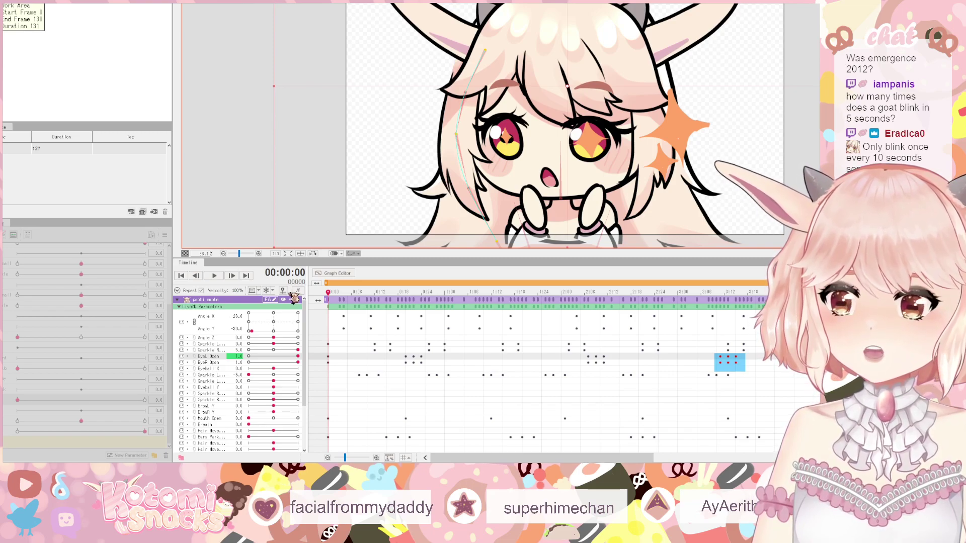
click(214, 276)
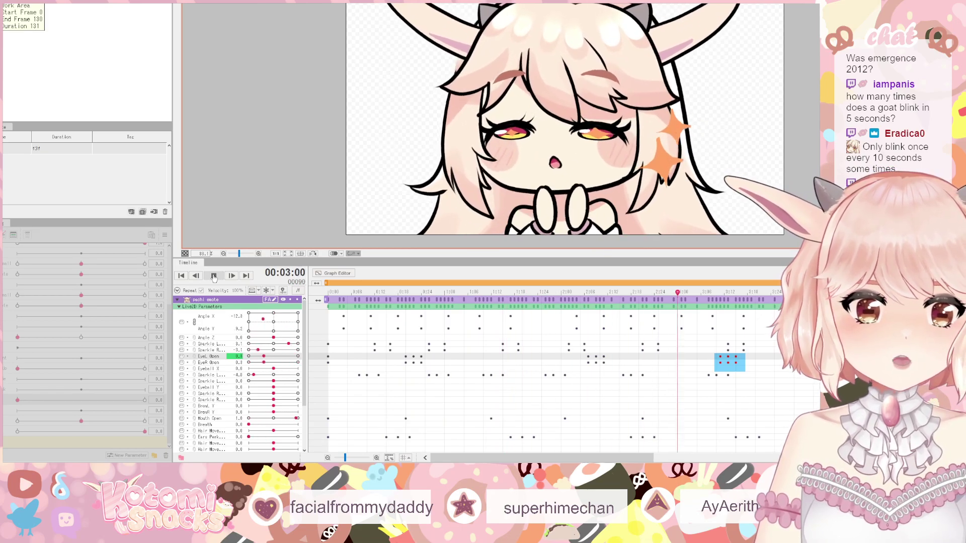
click(214, 276)
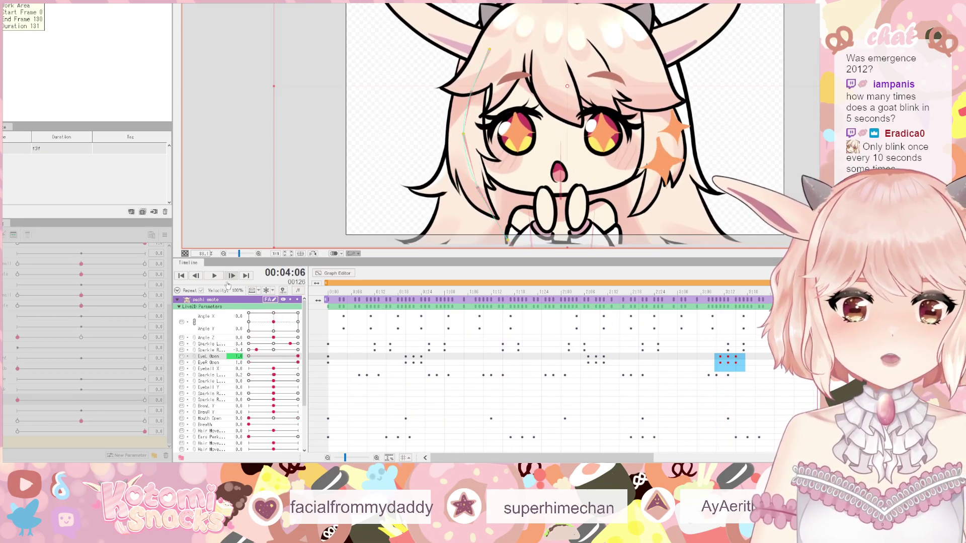
- Key both eyes fully open at 00:02:05 and 00:03:09, just before the second and third blinks, and play back from the start
click(421, 357)
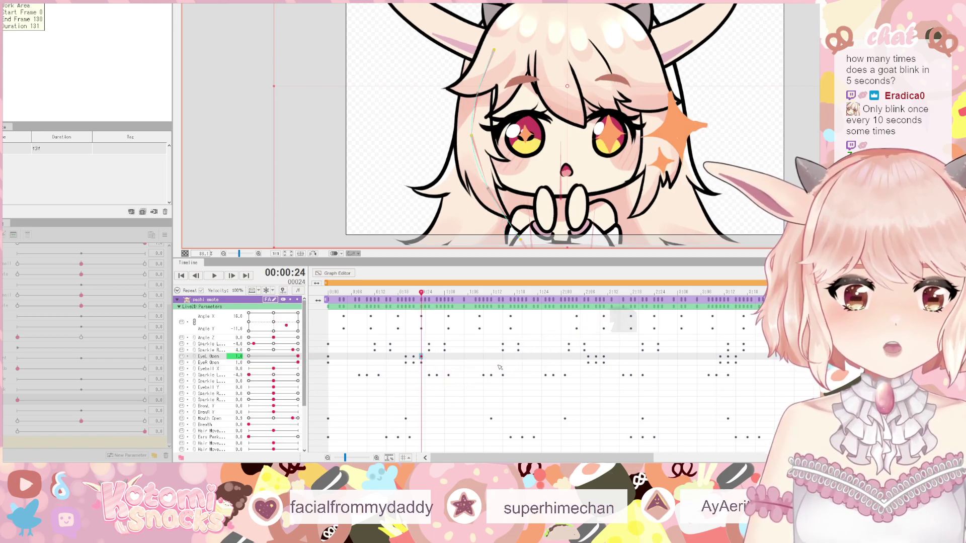
click(588, 356)
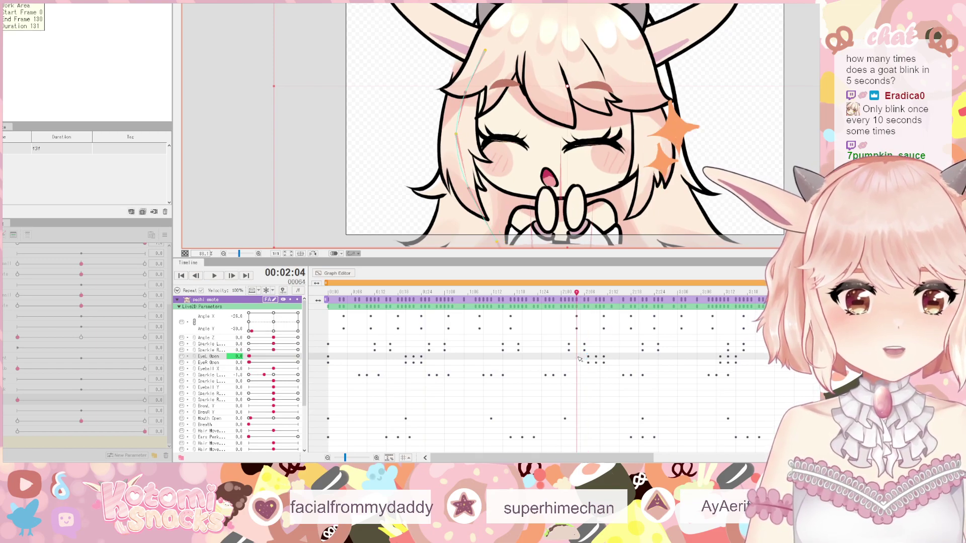
click(584, 360)
click(580, 360)
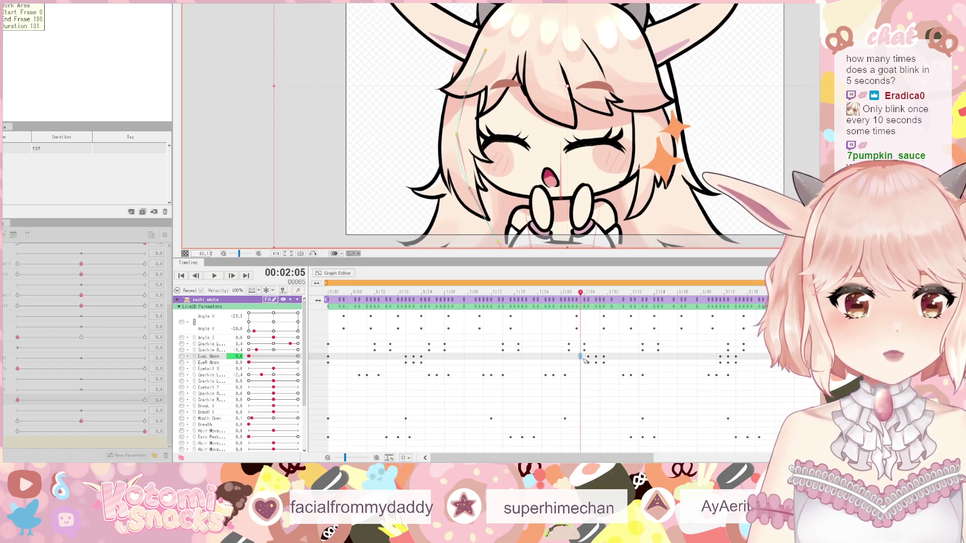
drag(254, 356, 328, 361)
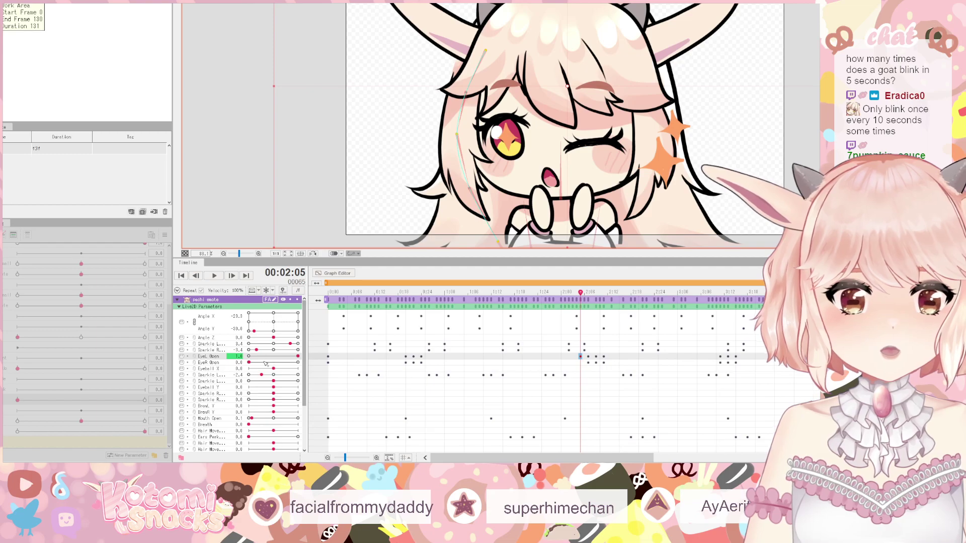
drag(248, 362, 322, 364)
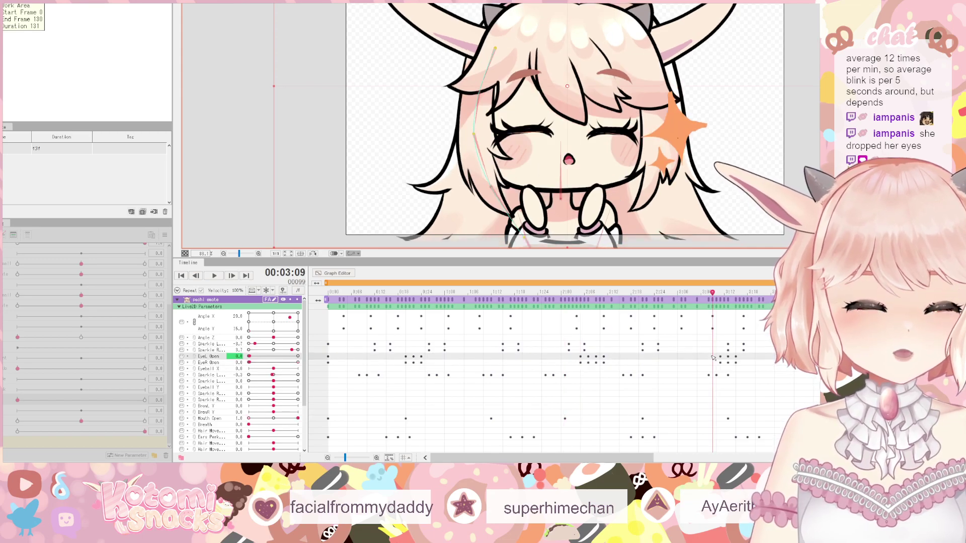
drag(267, 358, 298, 362)
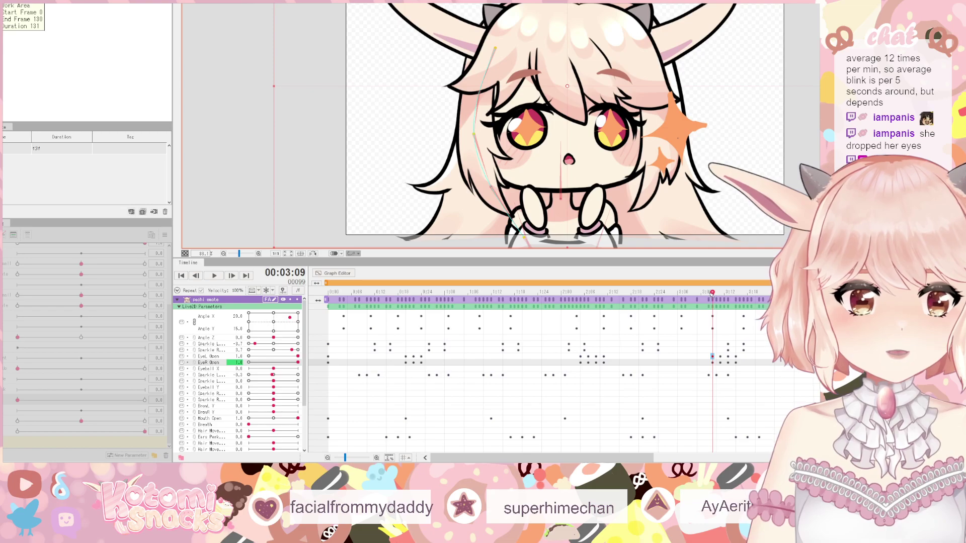
drag(712, 292, 328, 292)
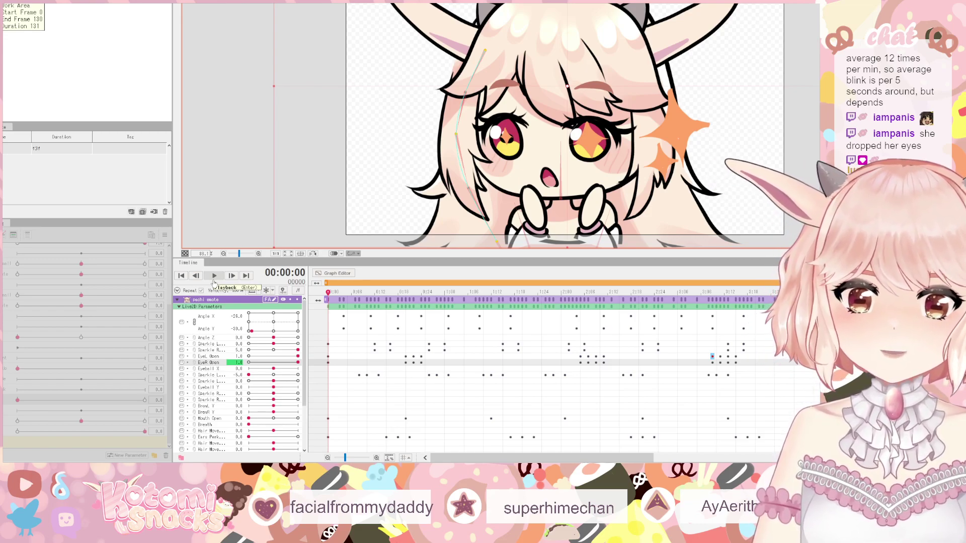
click(213, 281)
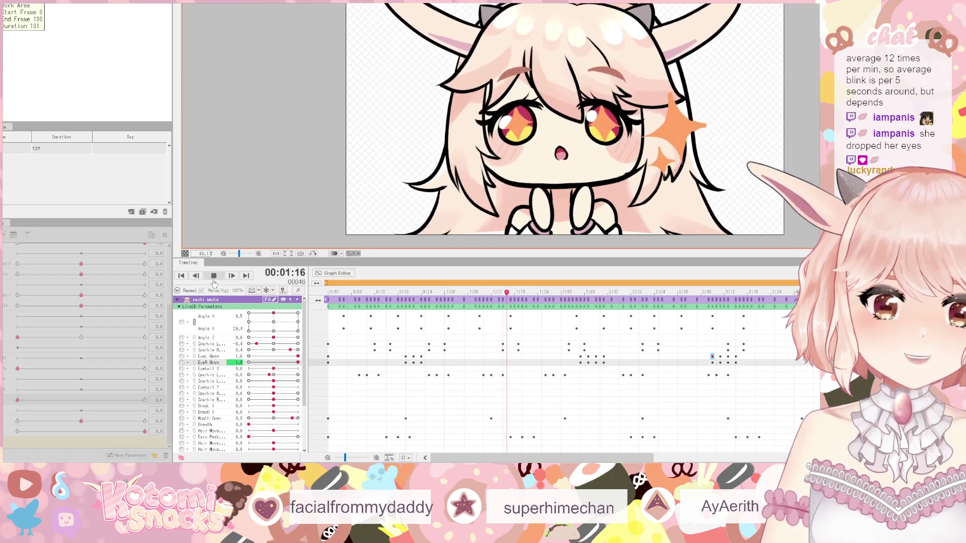
key(space)
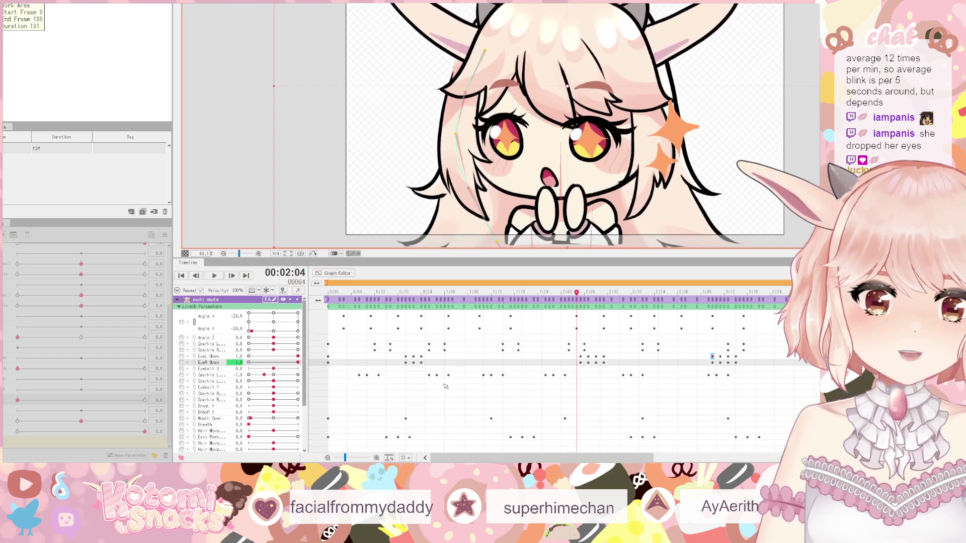
- Key EyeL Open and EyeR Open fully open just before the first blink, and play the animation from the start
click(397, 356)
drag(250, 356, 299, 362)
drag(395, 299, 302, 299)
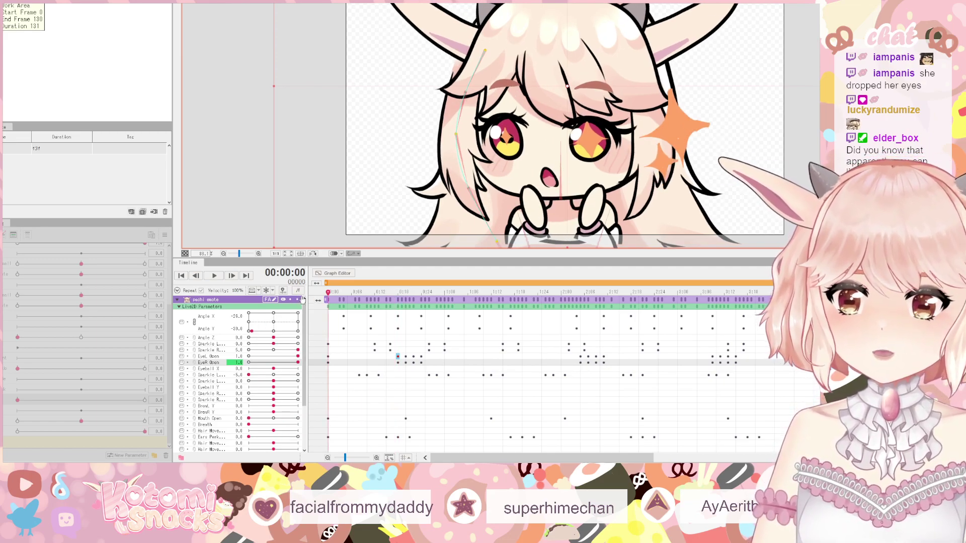
click(213, 276)
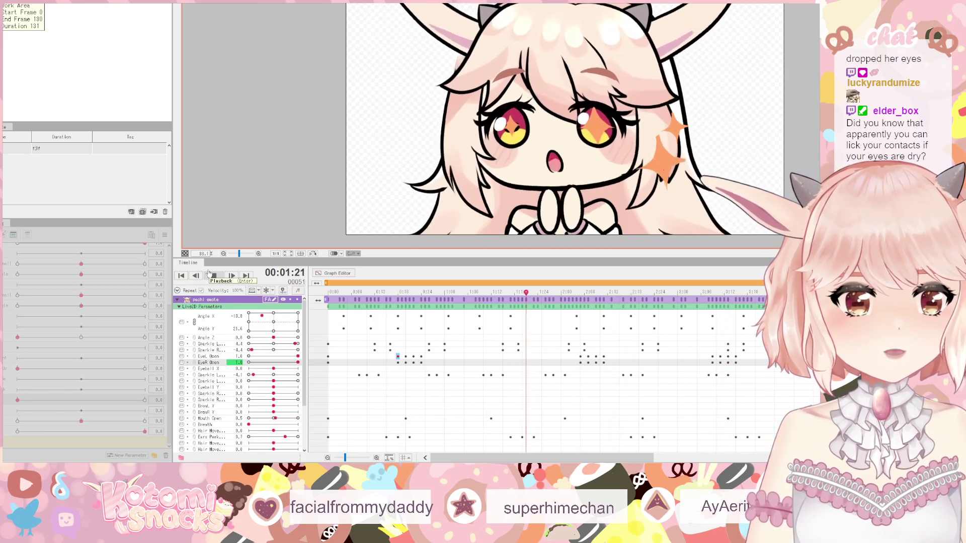
click(213, 277)
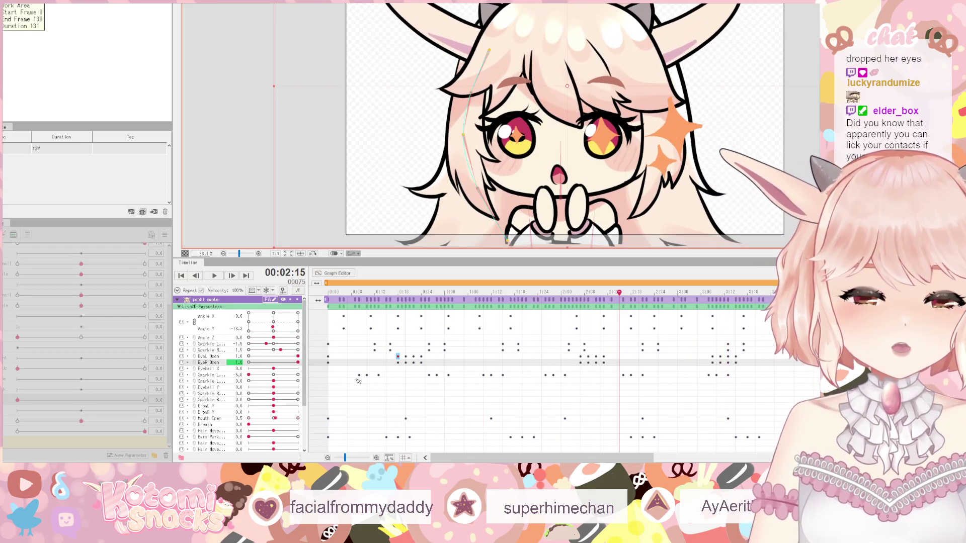
- Retime the first keyframe group of the sparkle parameter below Eyeball X with a partial value at 00:00:10 and its end at 00:00:12, and preview it
click(378, 374)
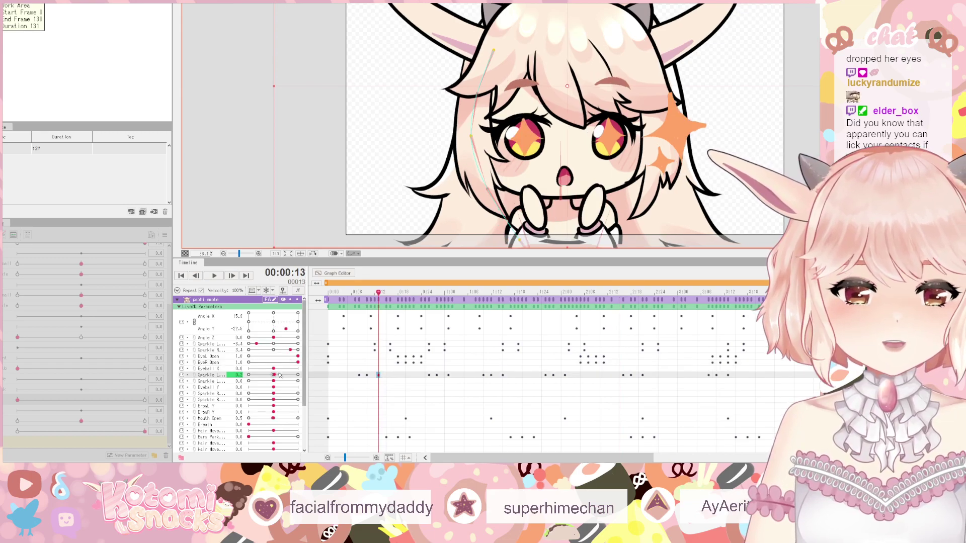
click(359, 374)
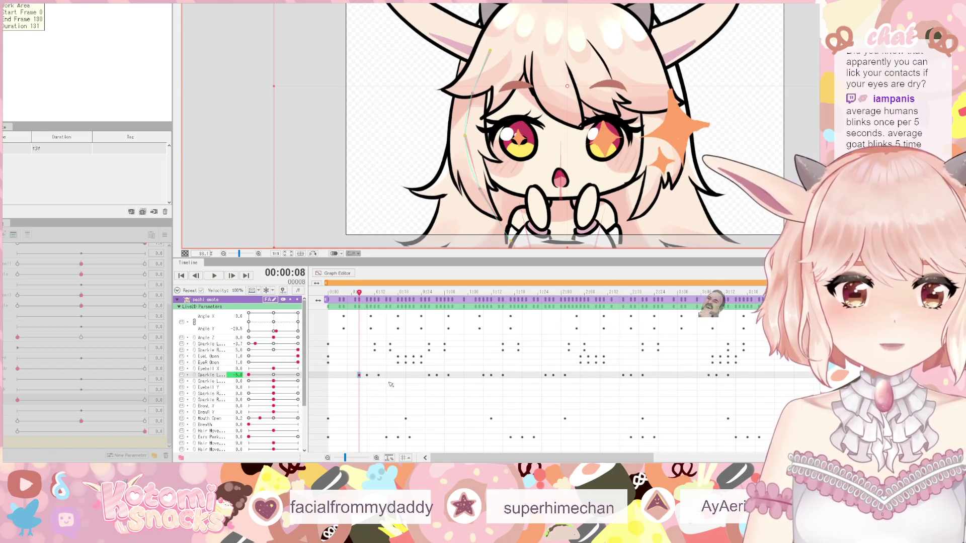
key(Right)
key(Right)
mouse_move(265, 376)
mouse_down()
mouse_move(280, 378)
mouse_move(260, 377)
mouse_up()
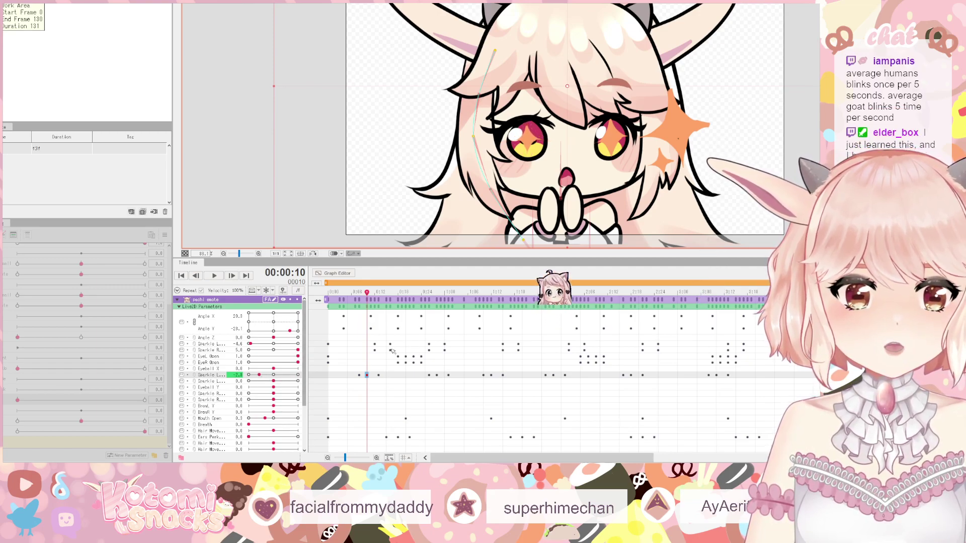
click(375, 375)
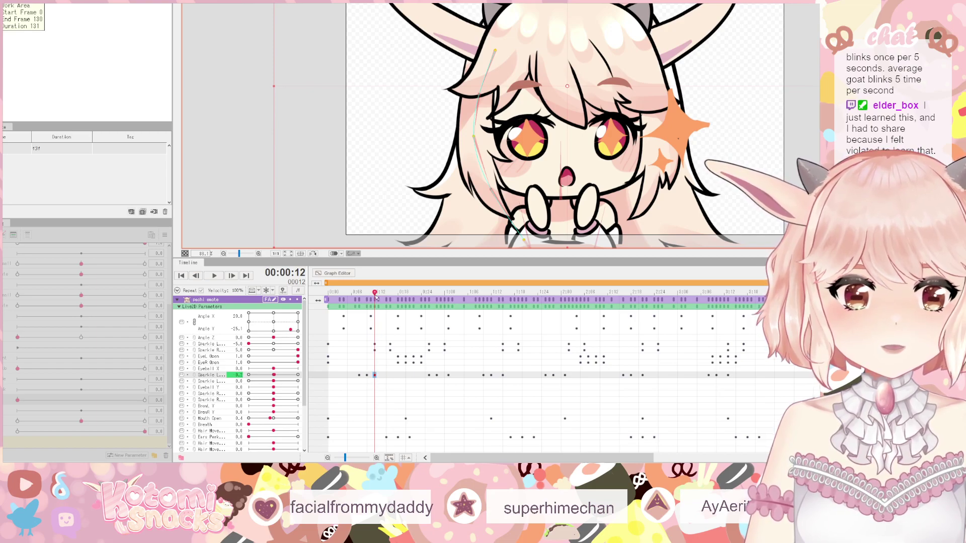
click(181, 275)
click(214, 276)
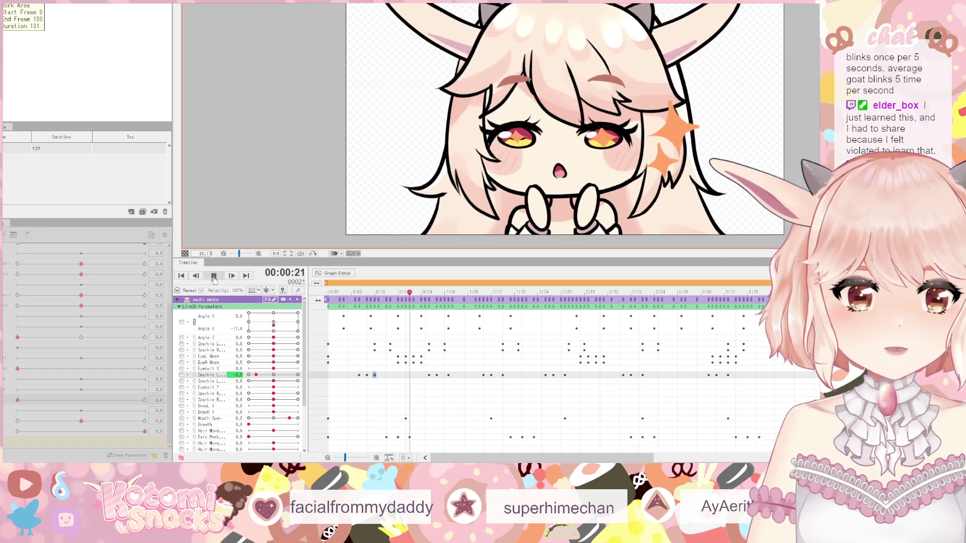
click(213, 275)
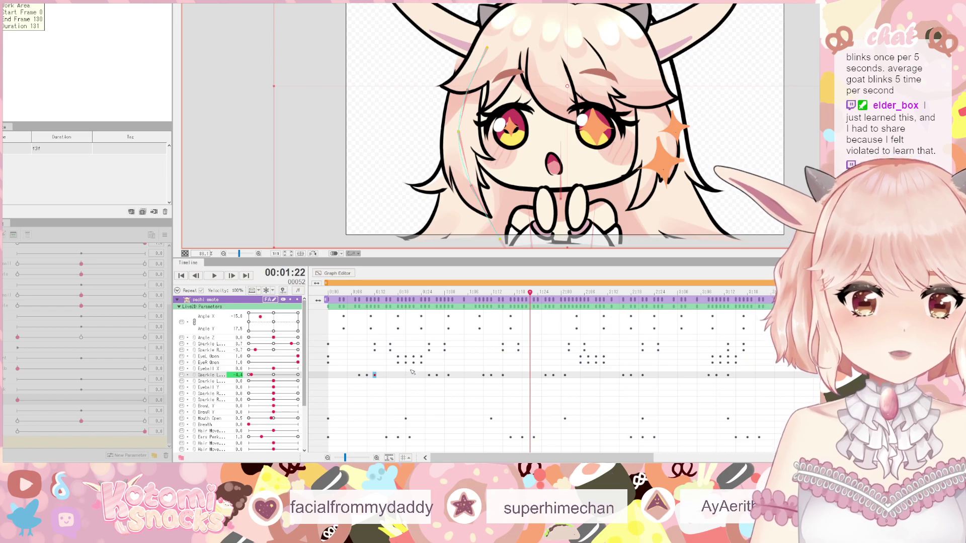
- Replace the later keyframes of the sparkle parameter below Eyeball X with copies of its first group, pasted at 00:00:23 and 00:01:09
drag(418, 373, 758, 383)
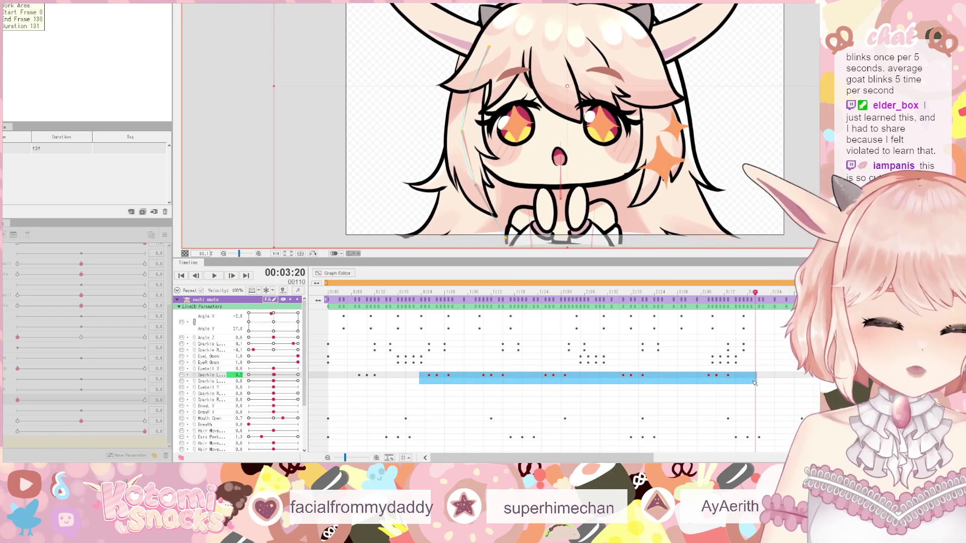
drag(346, 366, 384, 384)
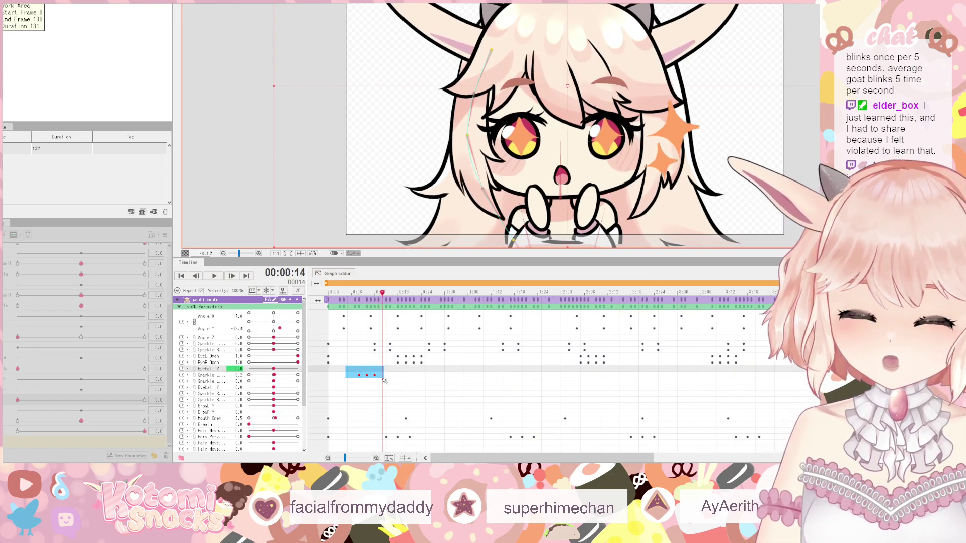
key(ctrl+c)
click(415, 379)
key(ctrl+v)
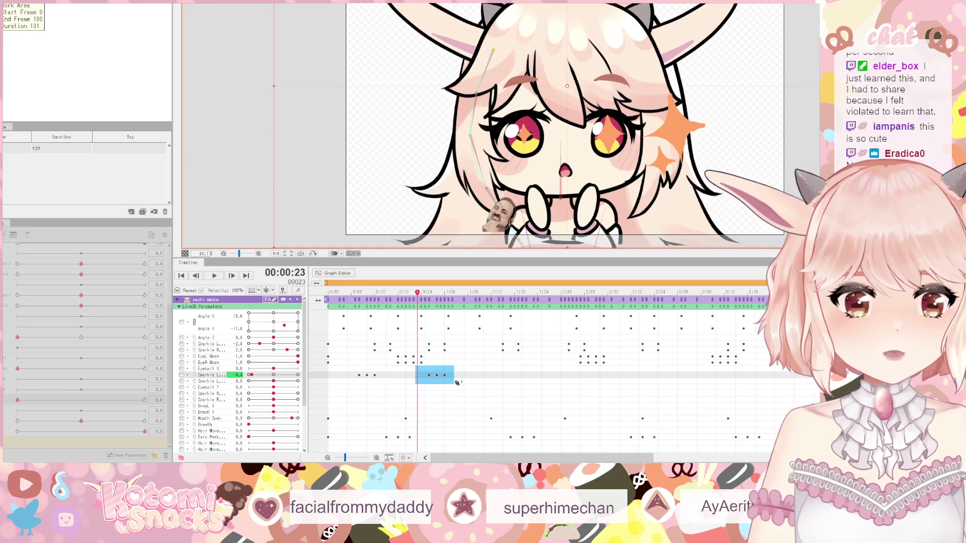
click(479, 378)
key(ctrl+v)
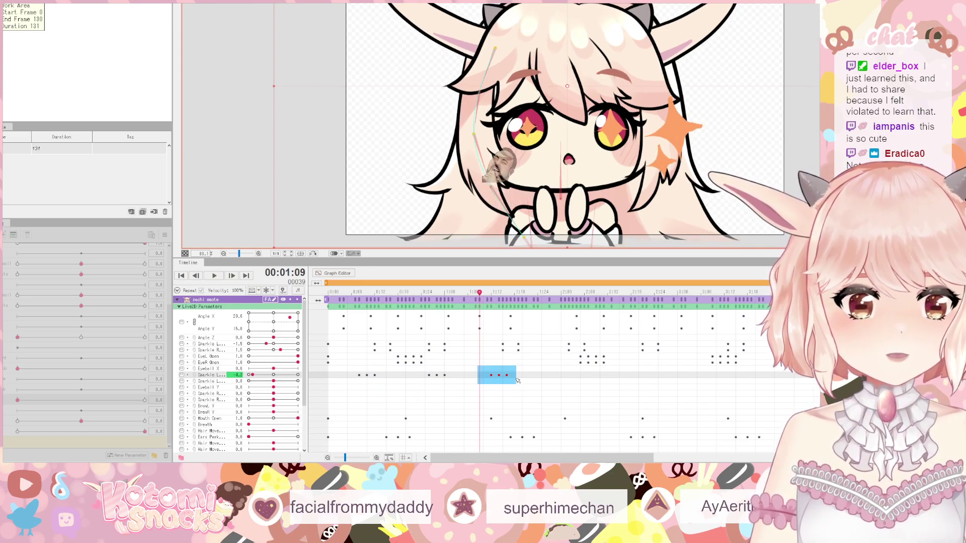
- Play back the new sparkle timing and paste another copy of the sparkle keyframe group at 00:01:27
click(355, 376)
click(213, 275)
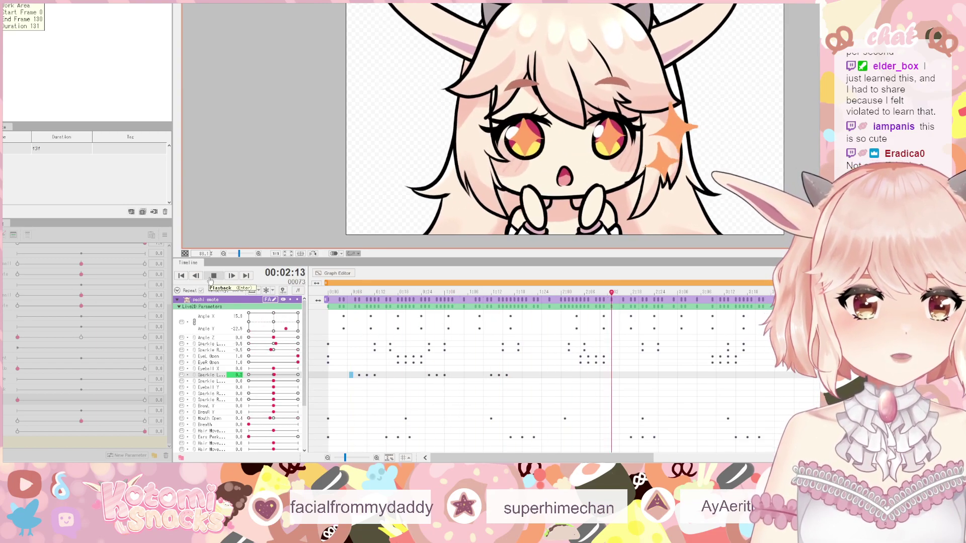
click(210, 280)
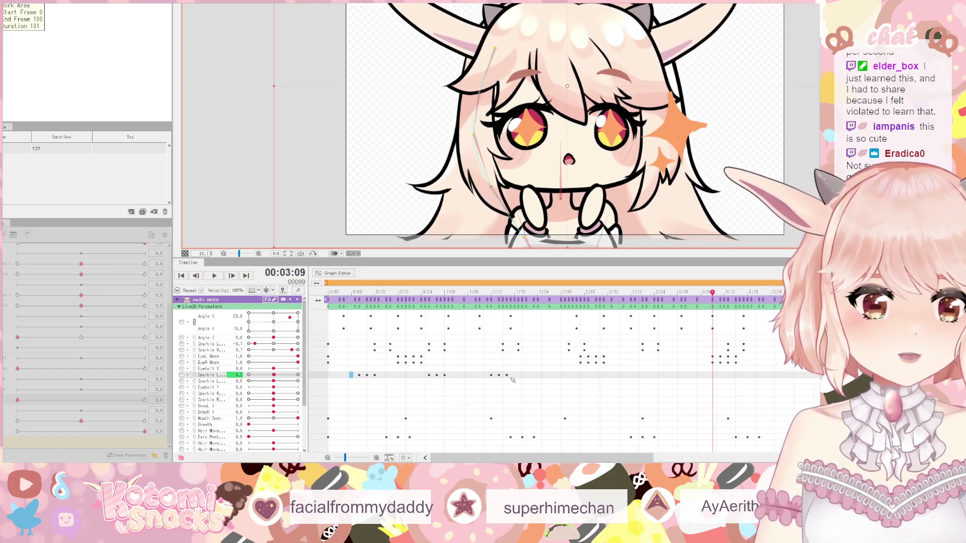
click(538, 375)
click(549, 375)
key(ctrl+v)
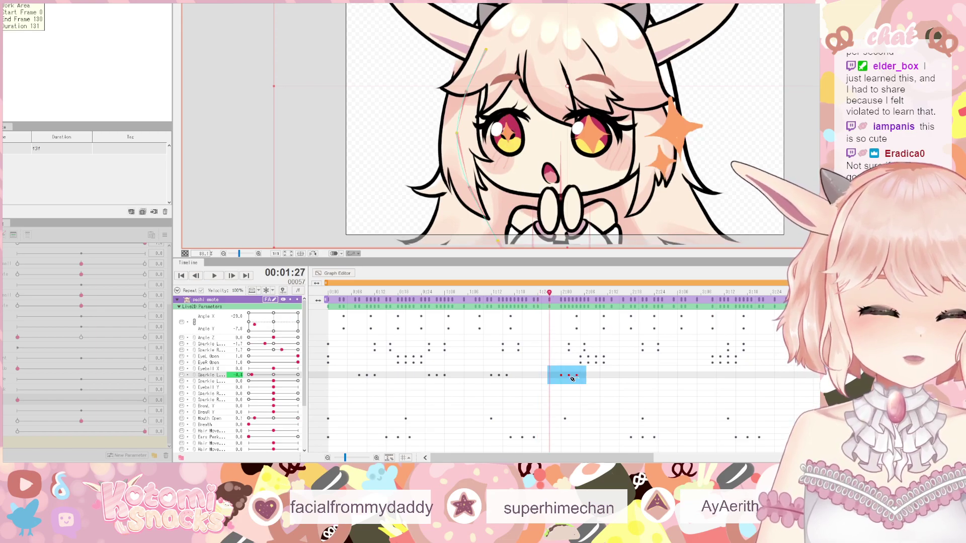
- Paste copies of the sparkle keyframe group below Eyeball X at 00:02:14, 00:03:02, 00:03:20 and 00:04:06
click(615, 376)
key(ctrl+v)
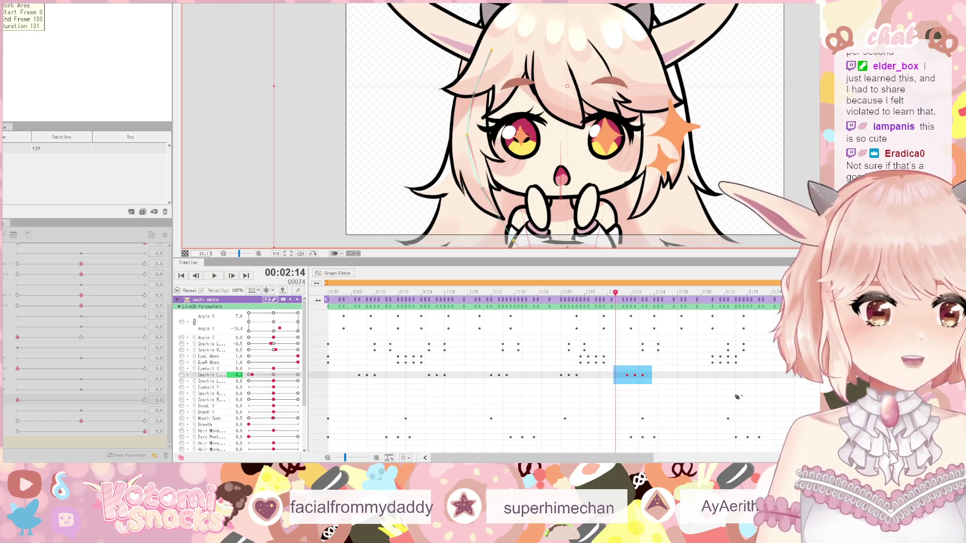
click(689, 377)
click(685, 377)
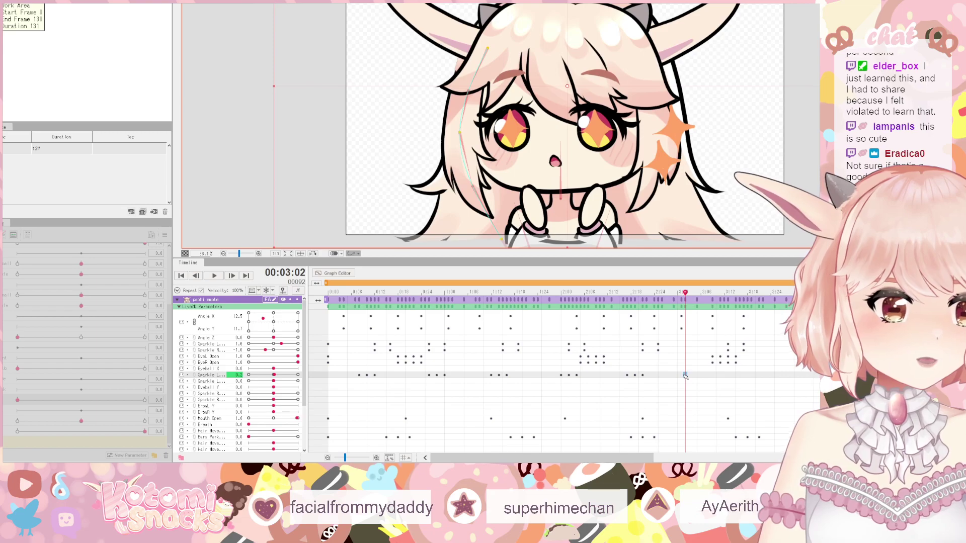
key(ctrl+v)
click(758, 375)
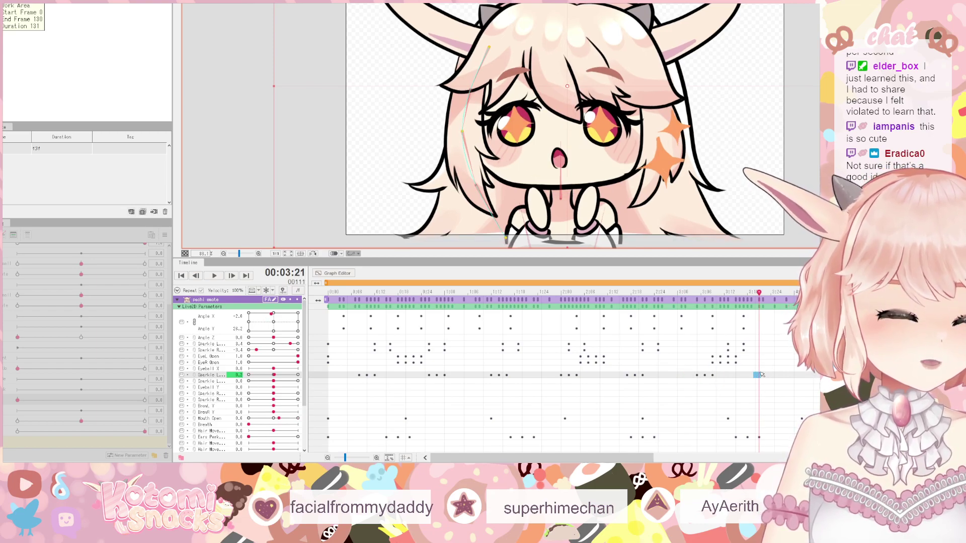
click(757, 375)
key(ctrl+v)
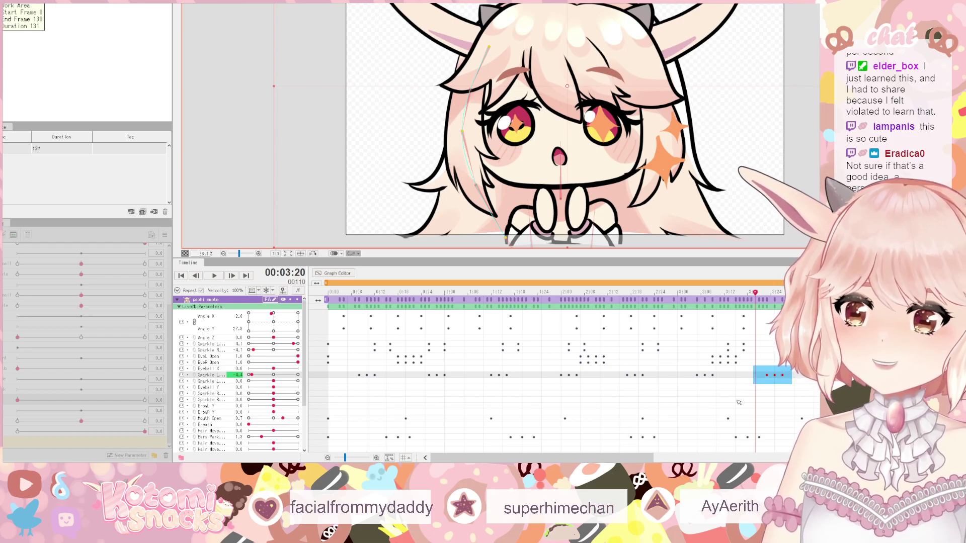
click(813, 376)
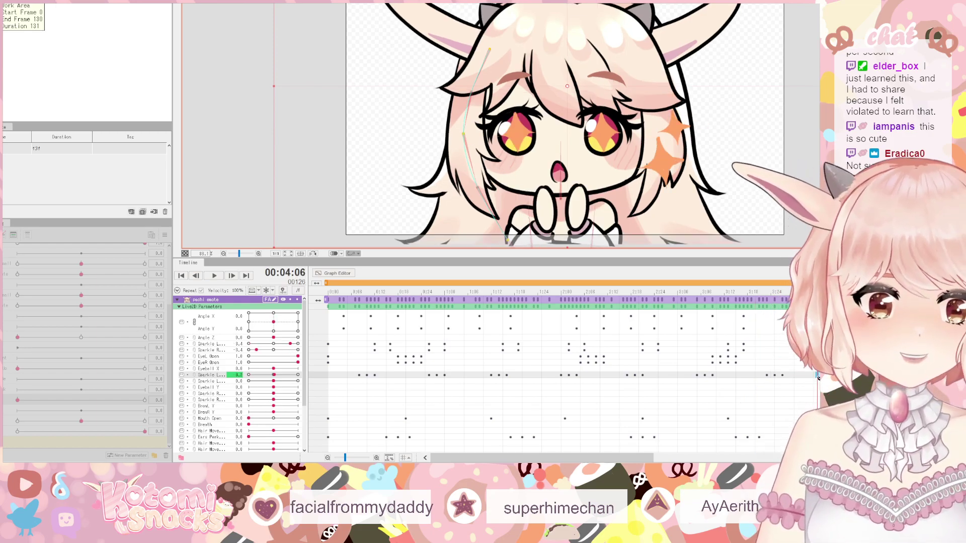
key(ctrl+v)
- Step through the final frames from 00:04:06 to 00:04:10 to check how the sparkle parameter ends
click(838, 362)
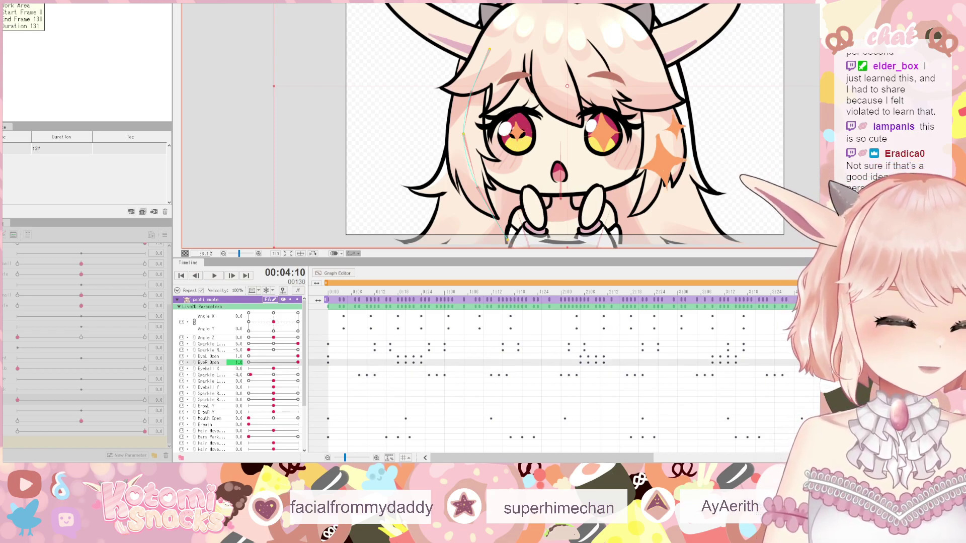
click(825, 375)
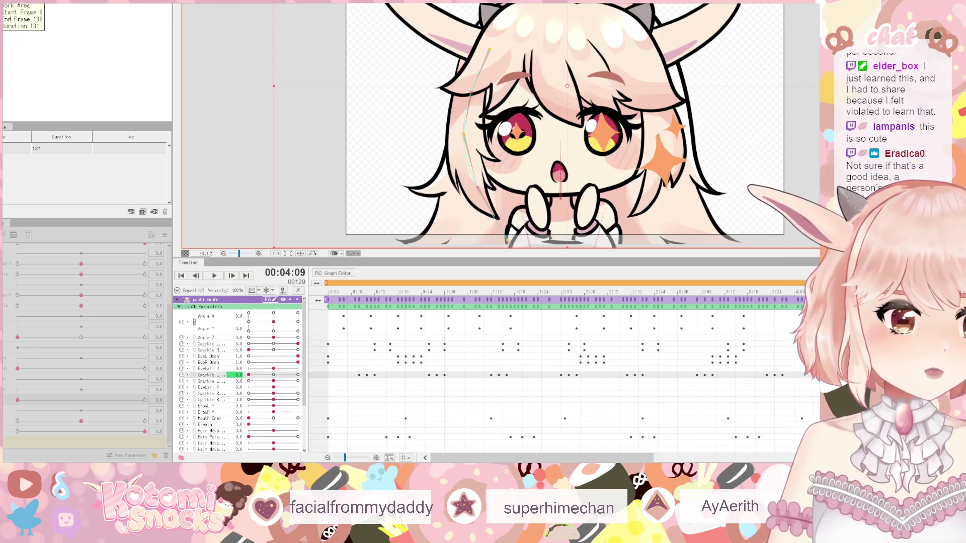
click(817, 380)
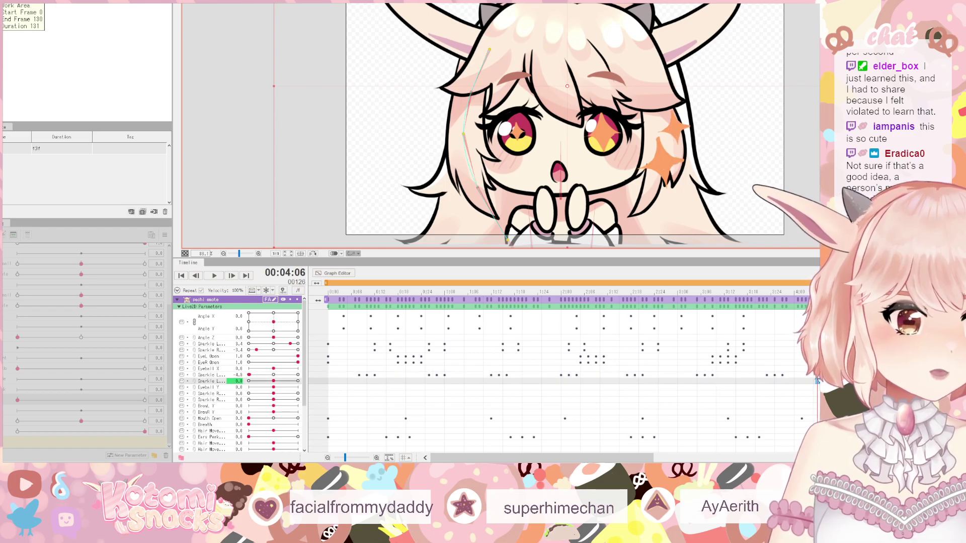
click(818, 375)
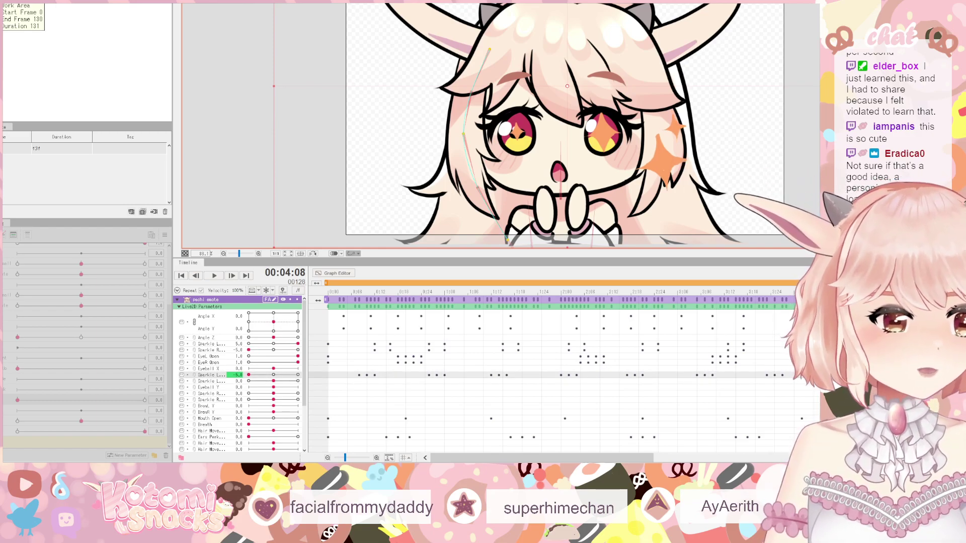
click(827, 381)
click(829, 375)
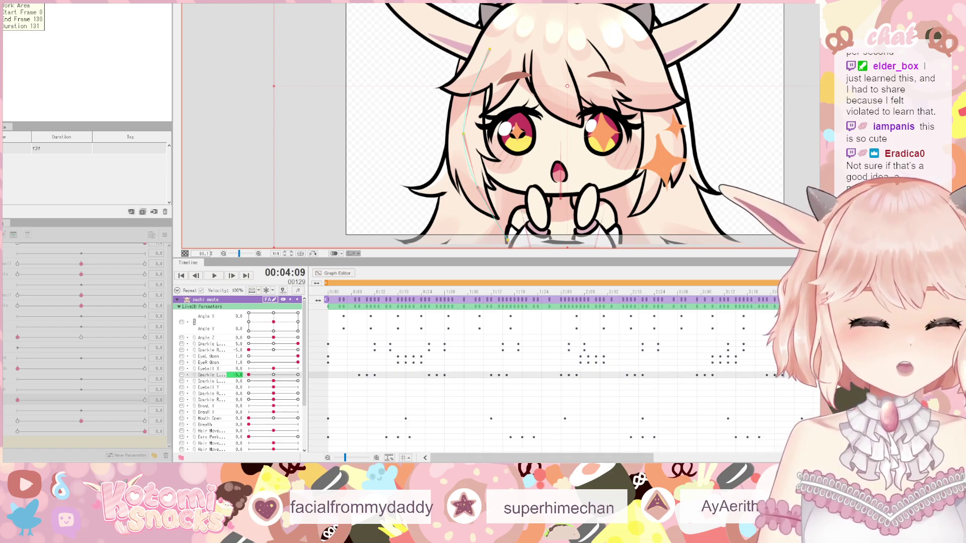
key(Right)
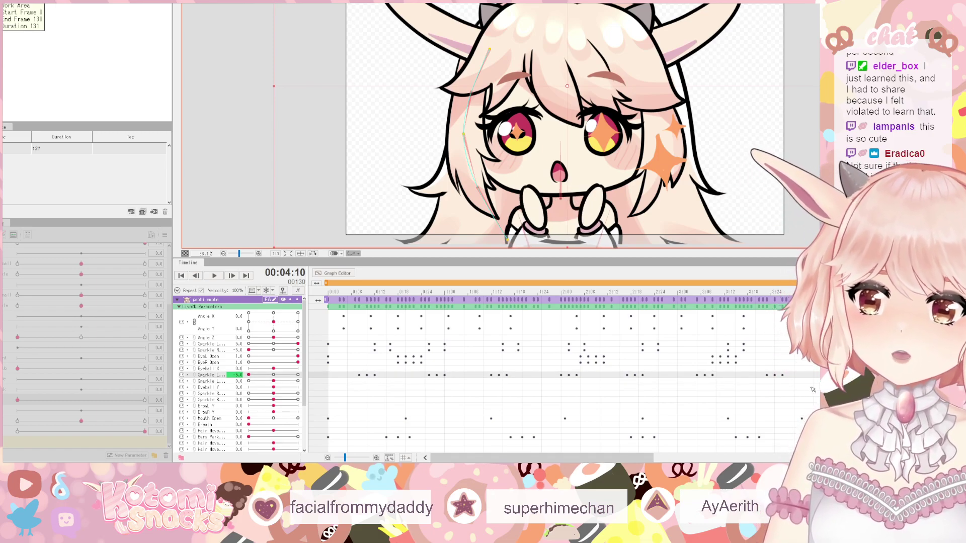
key(Left)
key(Left)
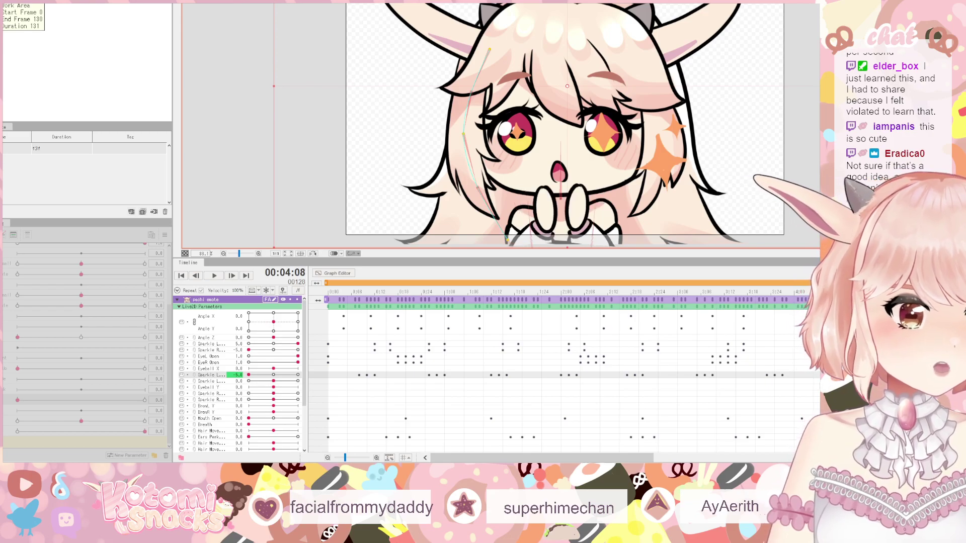
key(Right)
key(Right)
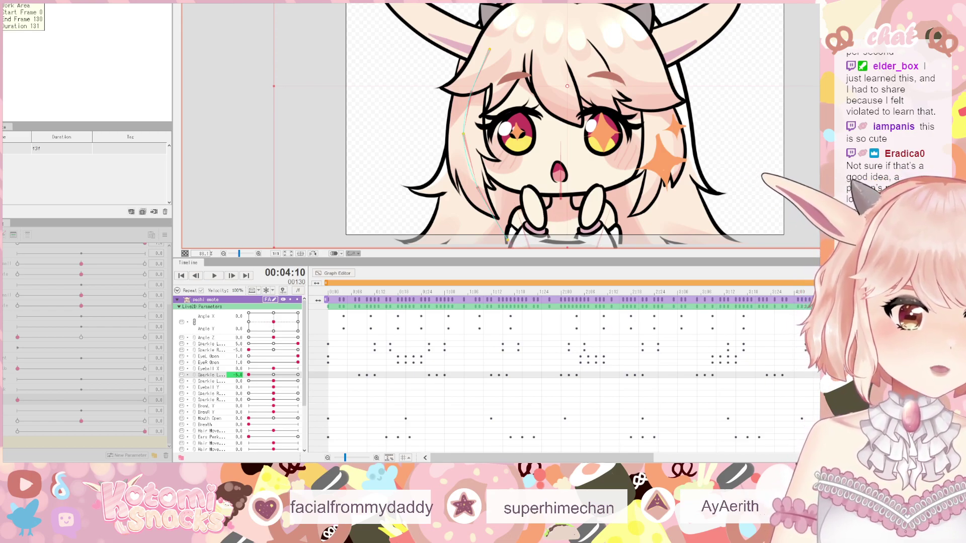
- Play the animation from the start to preview the repeated sparkle keyframes
click(182, 276)
click(215, 276)
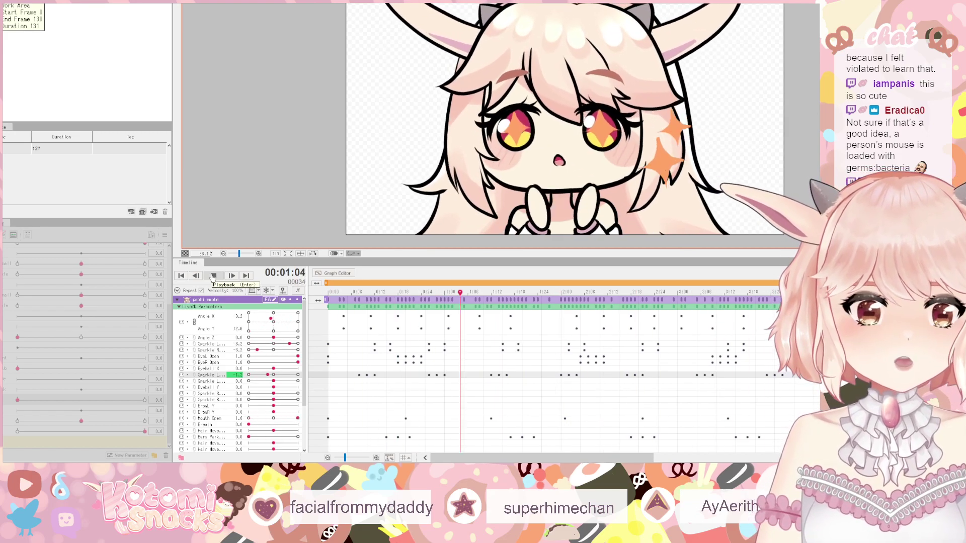
click(213, 276)
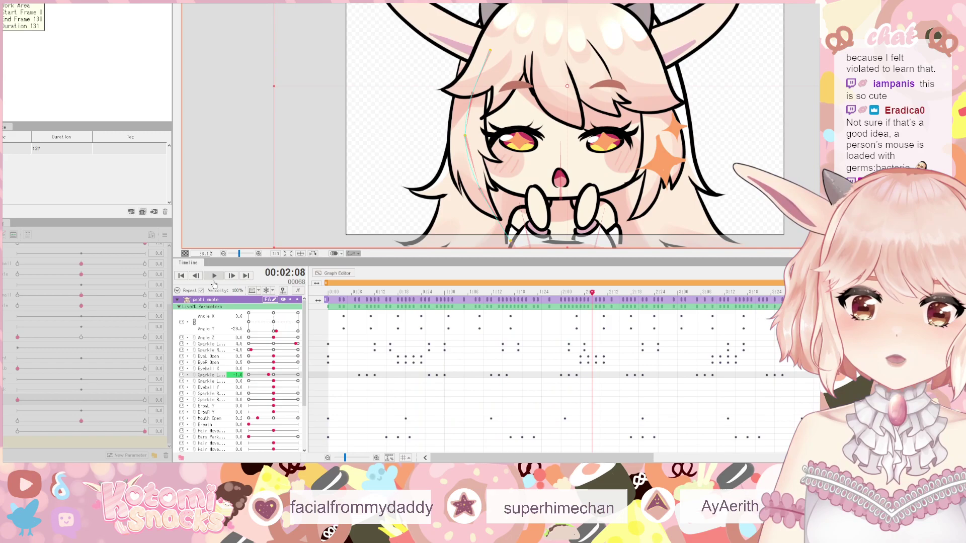
- Key the second sparkle parameter, just above Eyeball Y, at its minimum at 00:00:08 and at -2.9 at 00:00:10
click(359, 382)
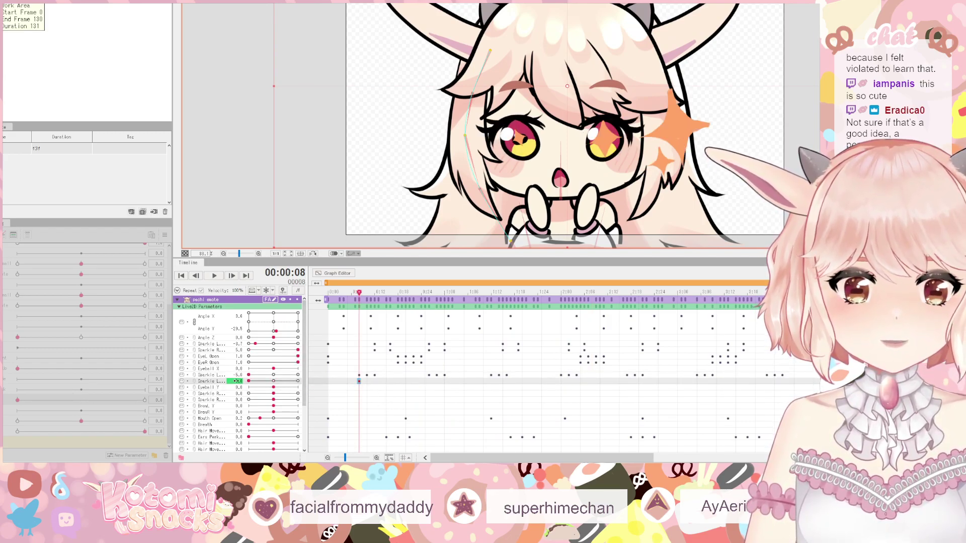
click(367, 380)
drag(274, 381, 266, 381)
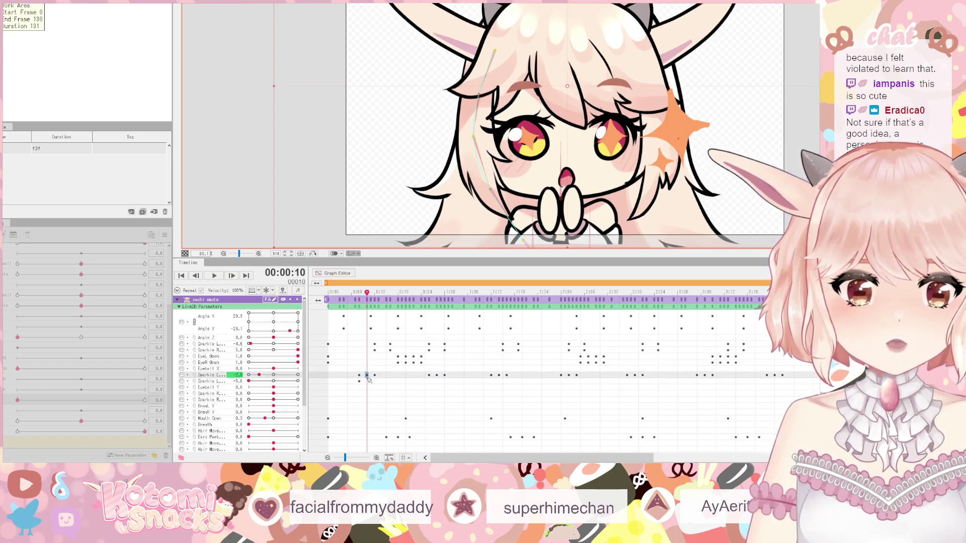
double_click(236, 380)
text(-2.9)
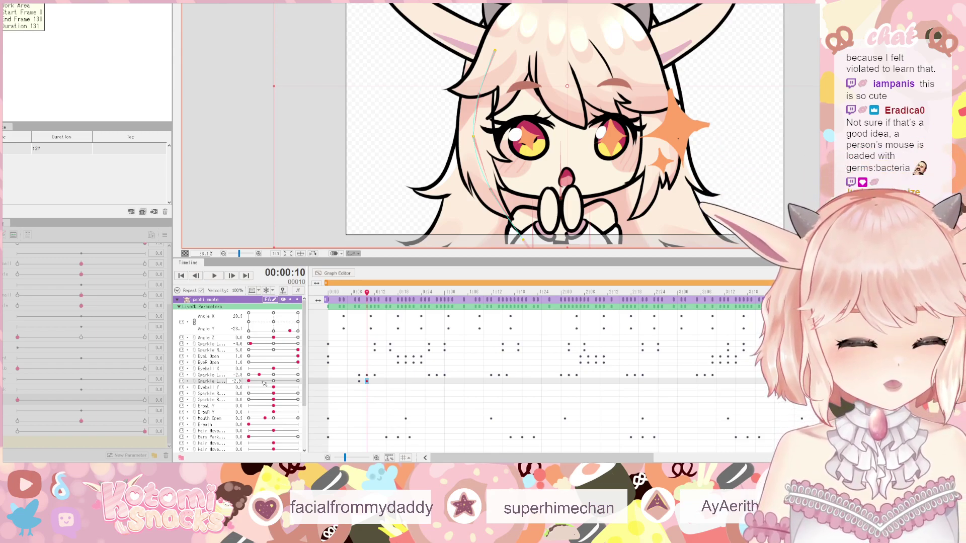
key(Return)
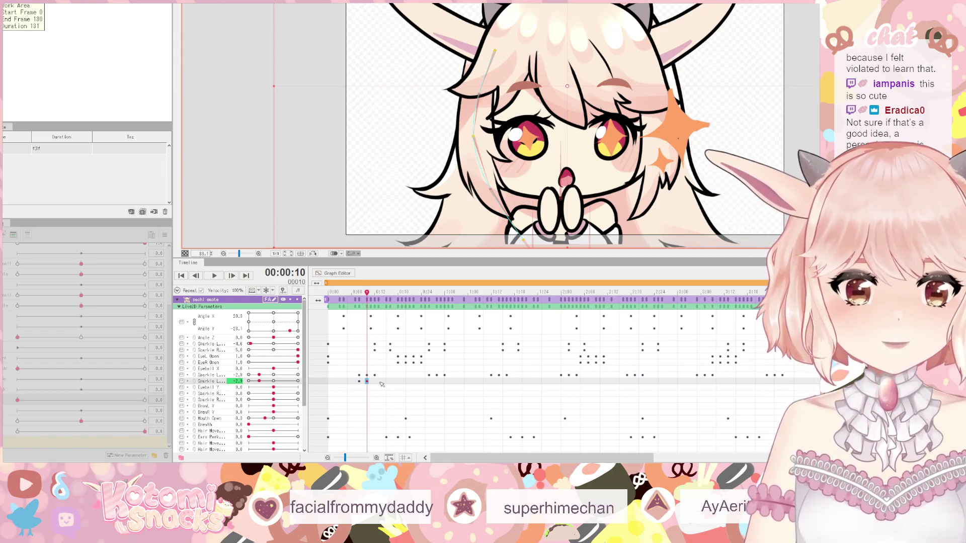
- Key the sparkle parameter just above Eyeball Y at 0.2 at 00:00:12
key(Right)
key(Right)
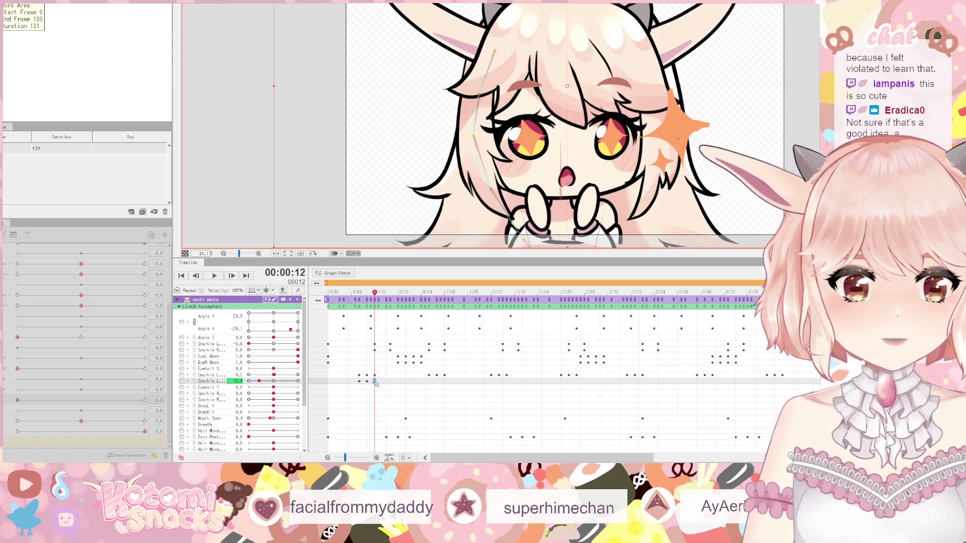
click(273, 382)
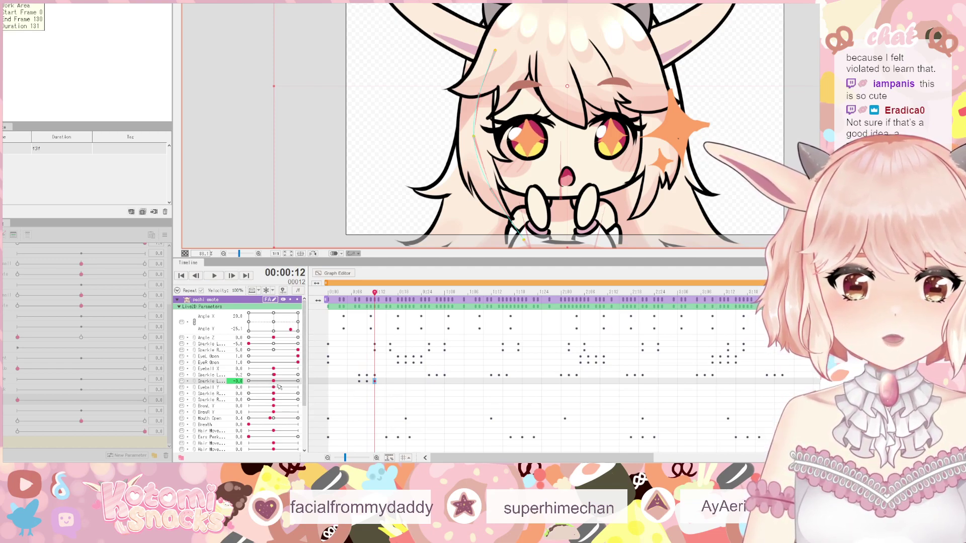
double_click(238, 382)
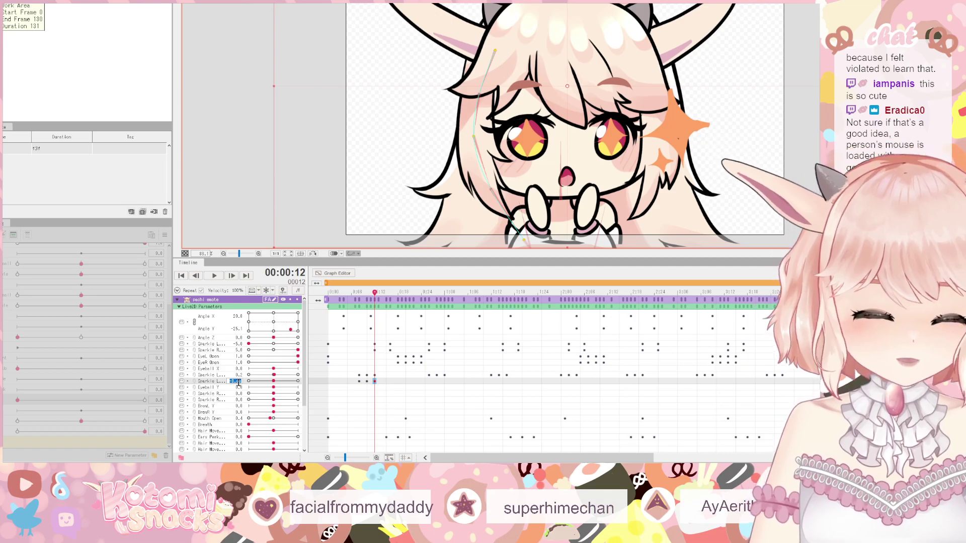
key(Return)
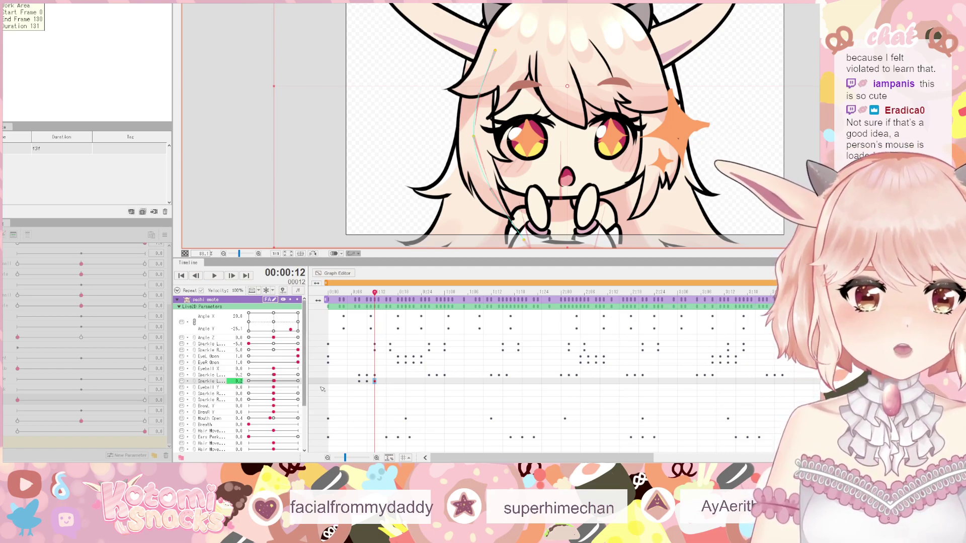
drag(384, 390, 361, 382)
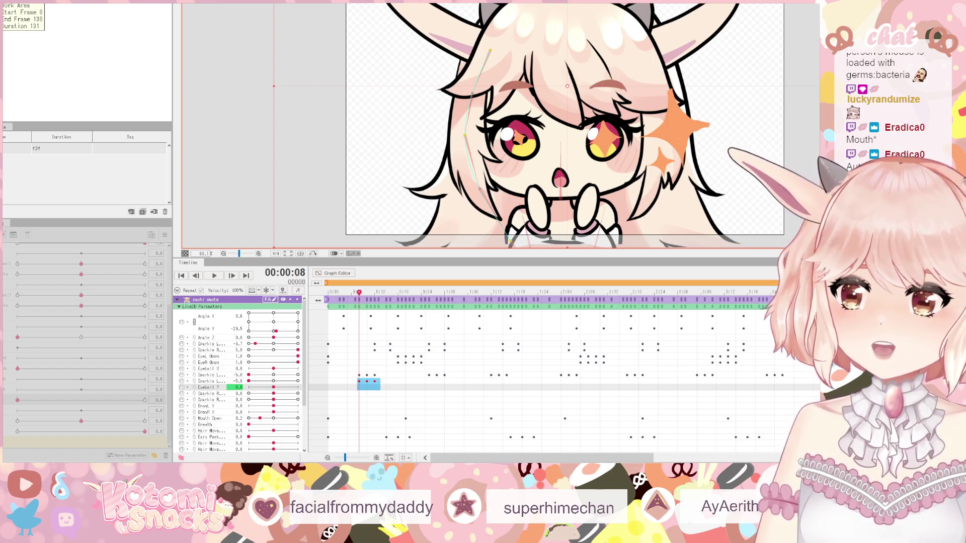
click(406, 381)
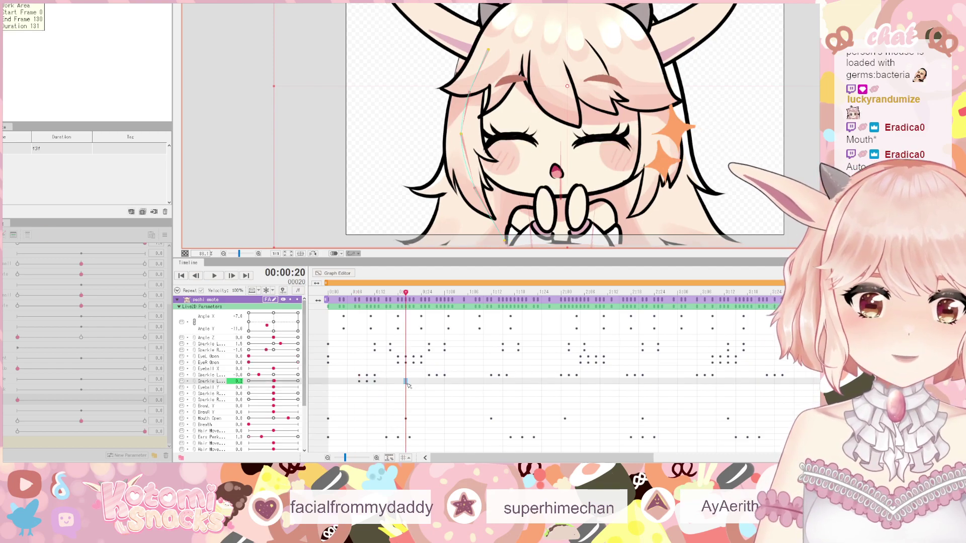
drag(427, 384, 464, 369)
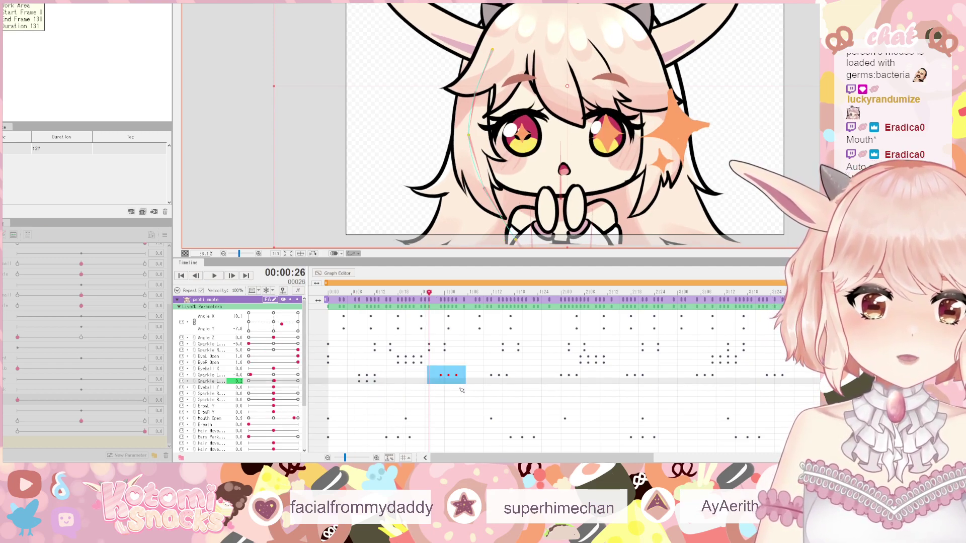
click(428, 390)
- Copy the first keyframe group of the sparkle parameter above Eyeball Y and paste it at about 00:00:26 and 00:01:10, aligned with the upper sparkle row
drag(381, 386, 353, 384)
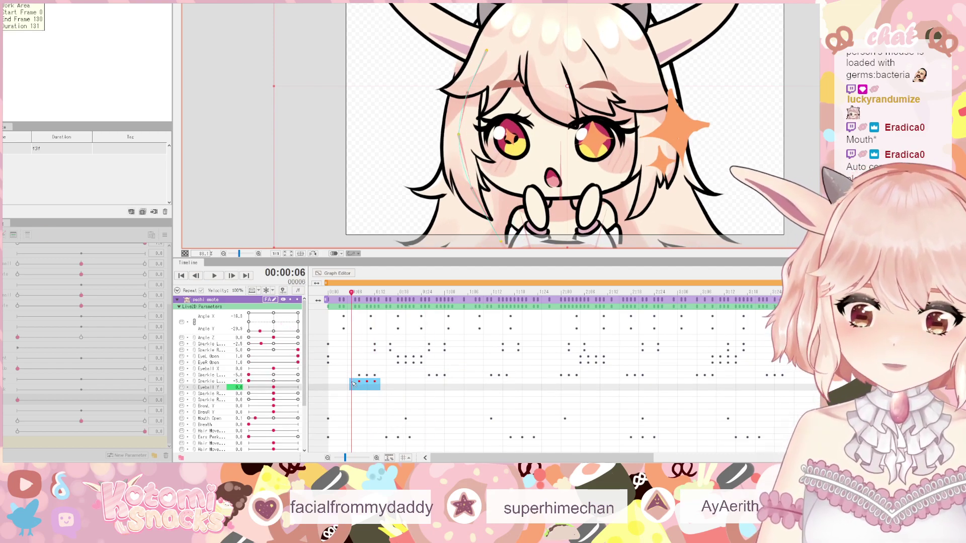
click(431, 383)
key(ctrl+v)
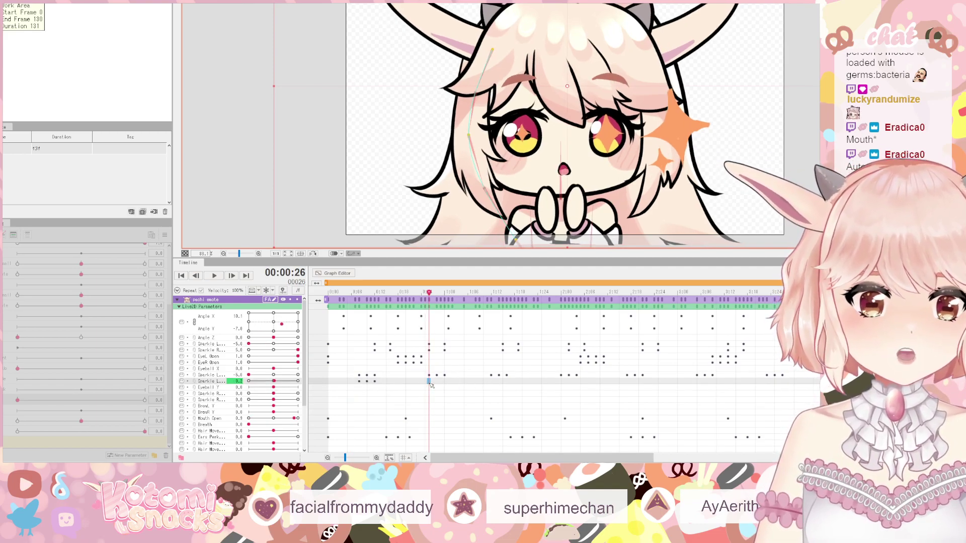
drag(439, 385, 431, 385)
click(498, 385)
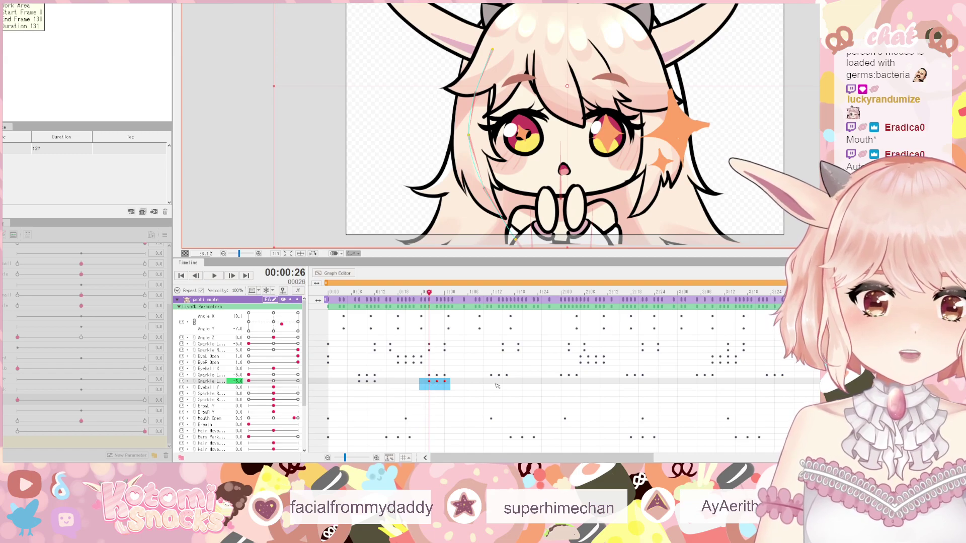
click(484, 384)
key(ctrl+v)
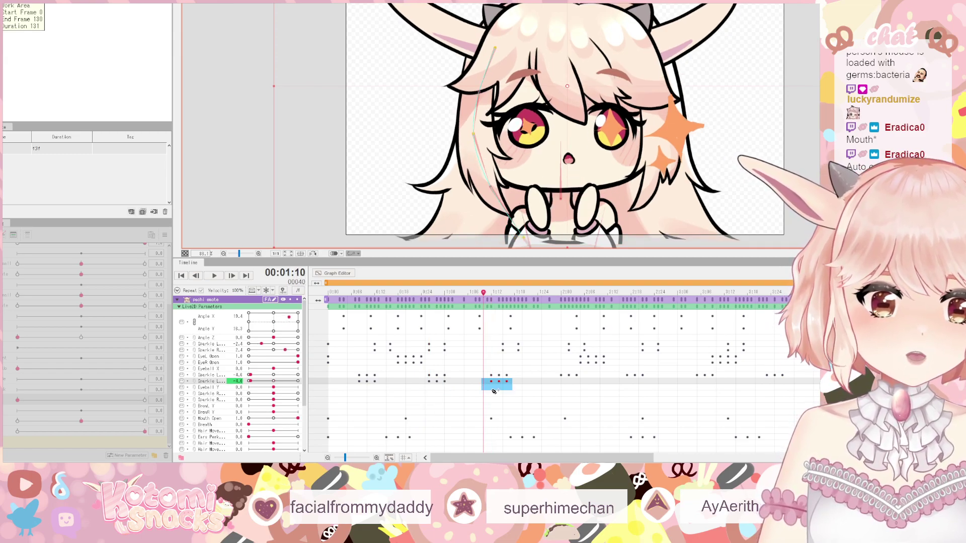
- Paste further copies of the lower sparkle keyframe group at about 00:01:27, 00:02:16 and 00:03:04, aligned with the groups above
click(544, 385)
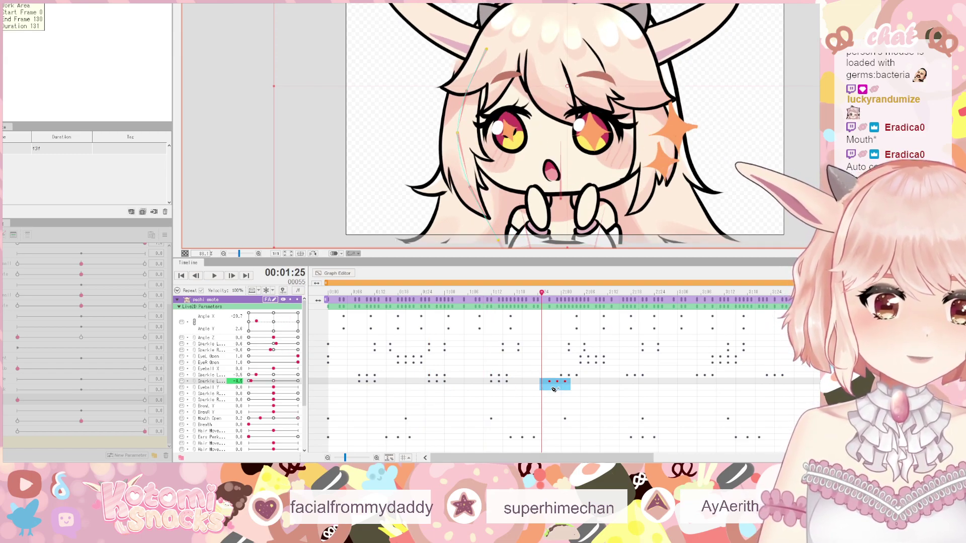
key(Right)
key(Right)
key(ctrl+v)
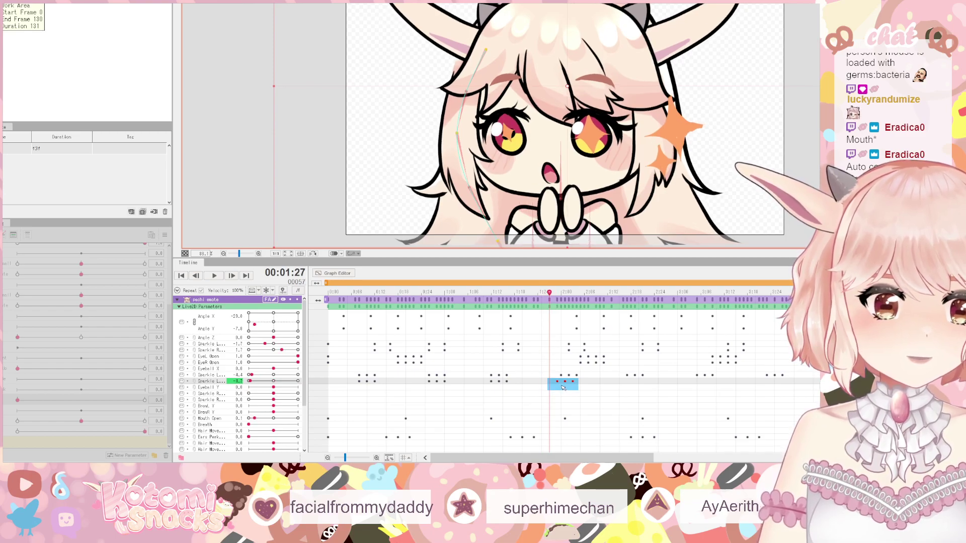
click(623, 383)
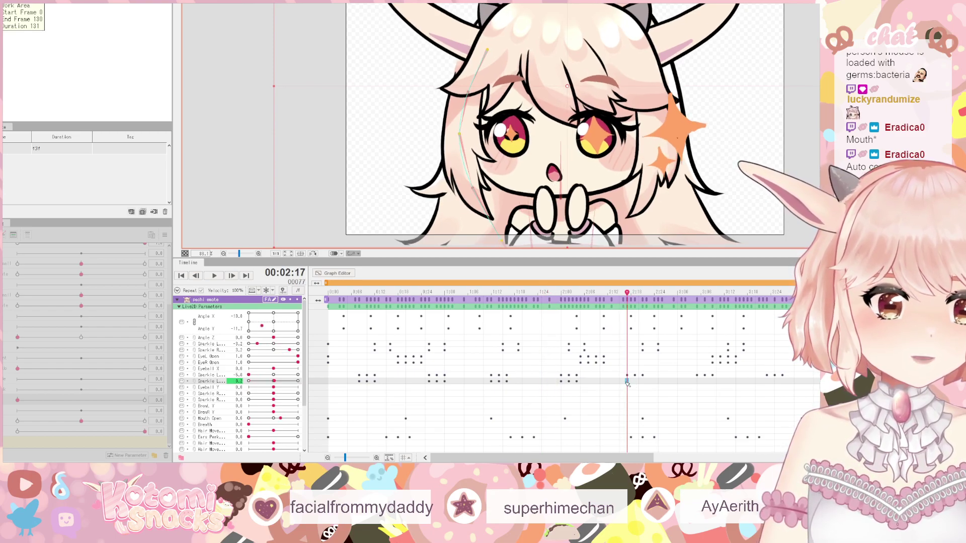
key(ctrl+v)
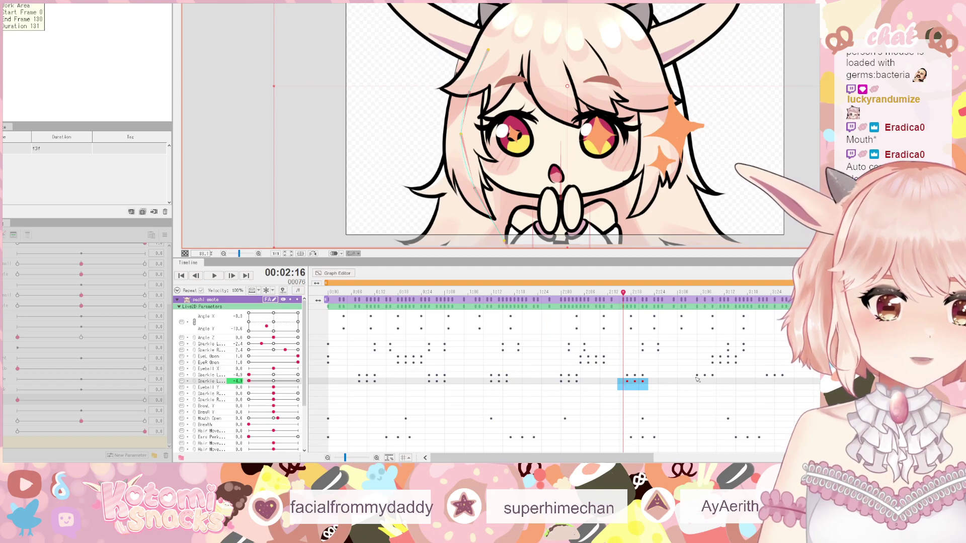
click(694, 384)
key(ctrl+v)
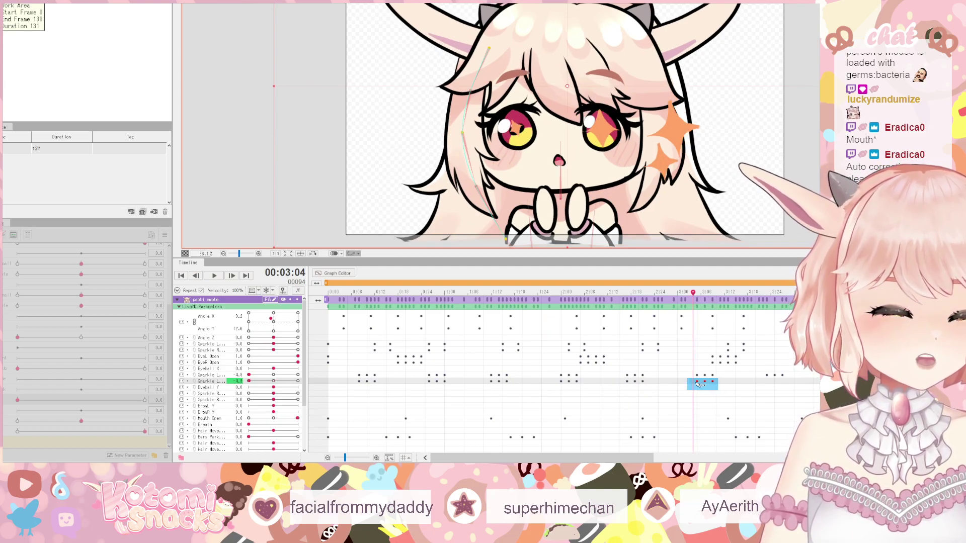
- Check the lower left-eye sparkle keyframes around 00:02:22, and play the animation from 00:00:04 to review the sparkle timing
click(699, 382)
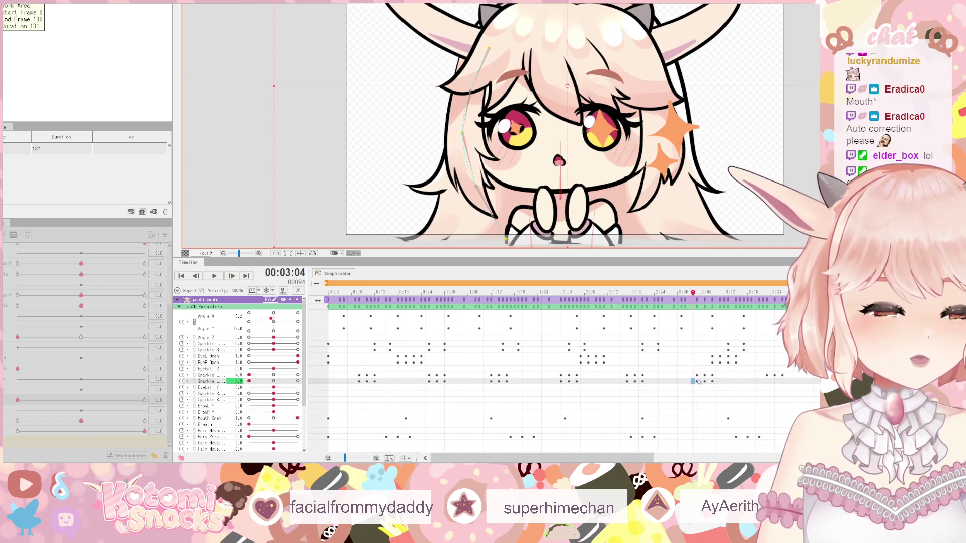
click(643, 376)
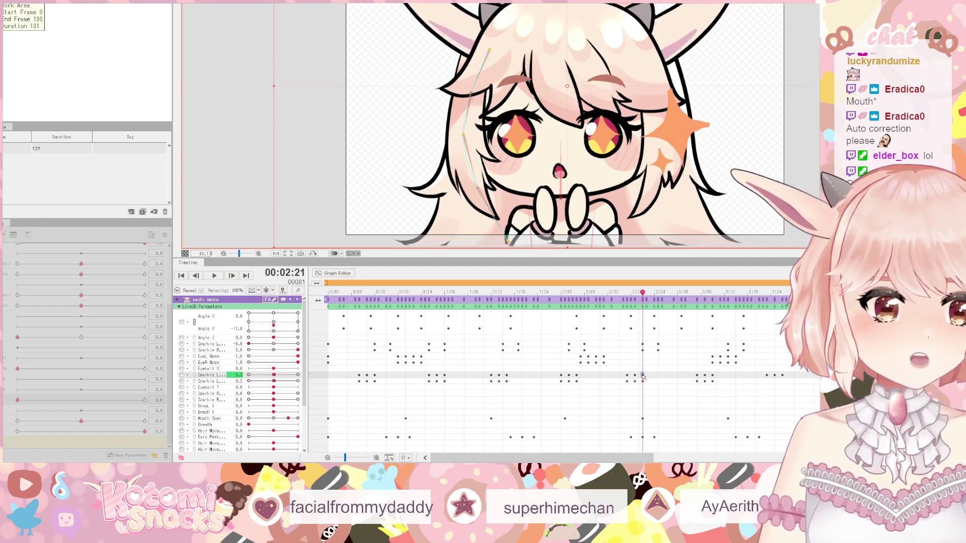
click(646, 381)
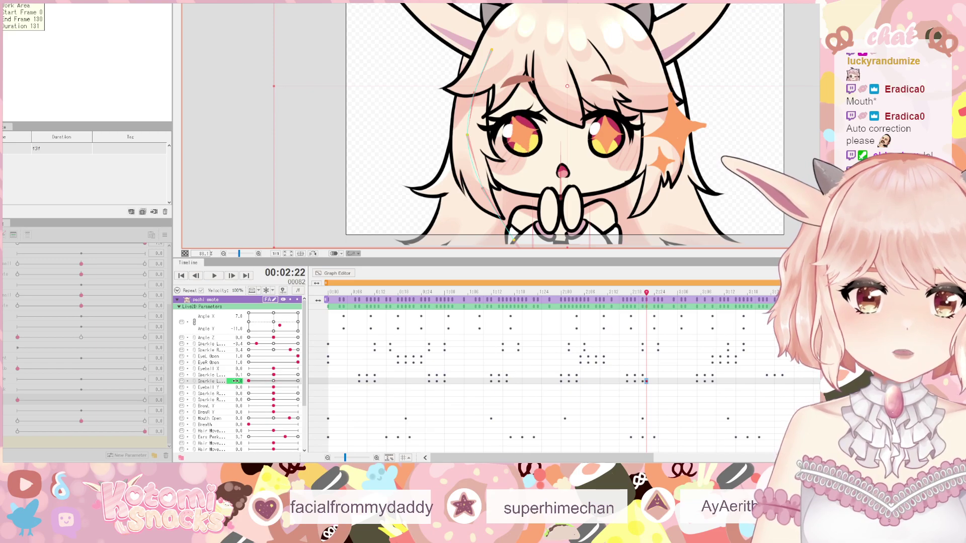
click(344, 375)
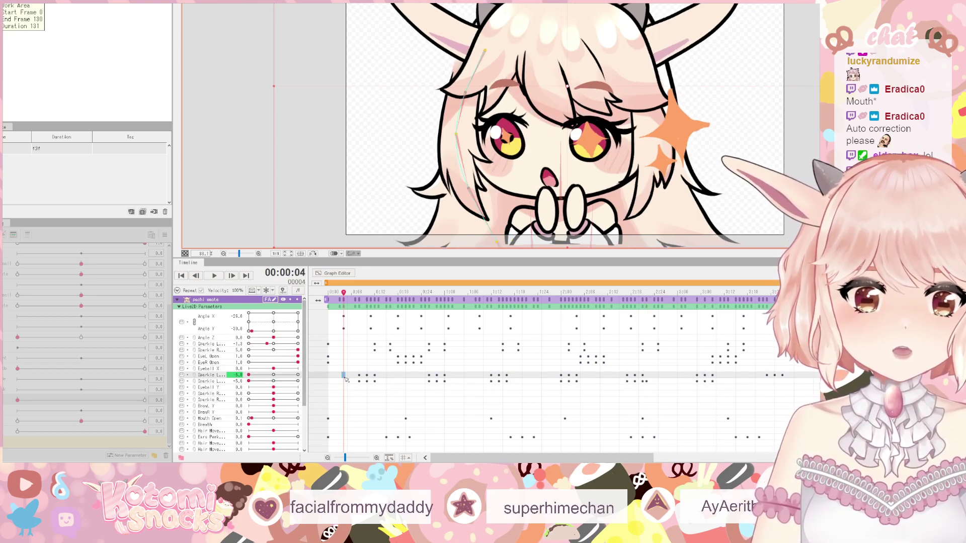
click(214, 276)
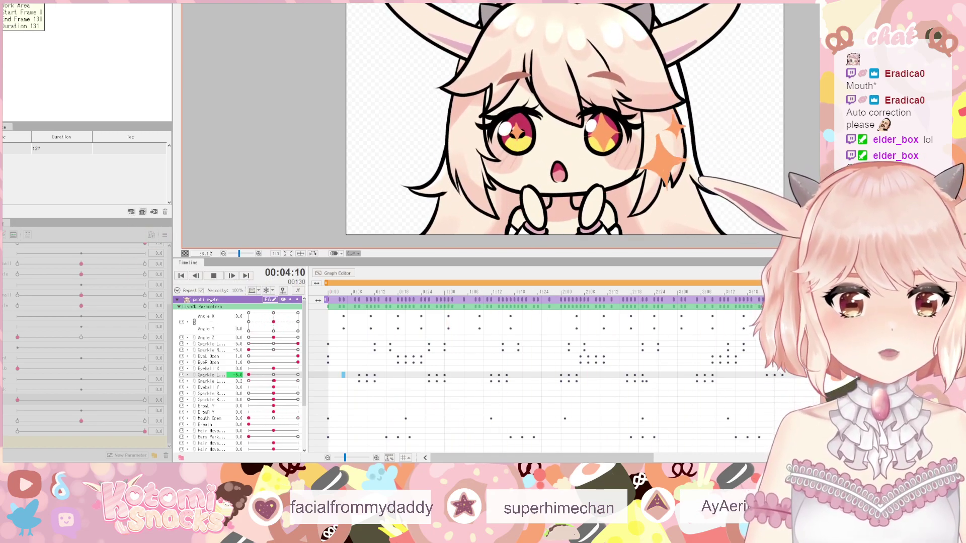
key(space)
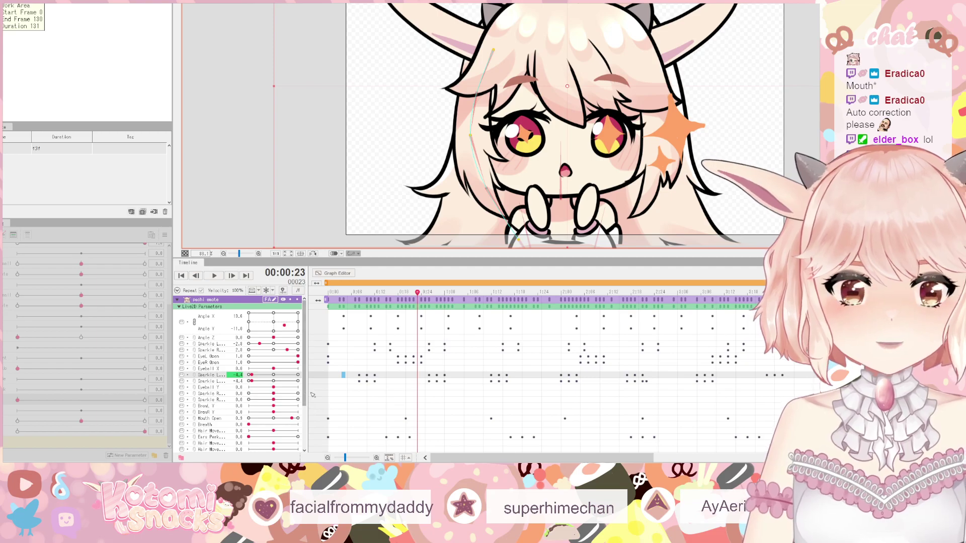
- Key both Sparkle R parameters below Eyeball Y at their minimum at 00:00:08
click(355, 394)
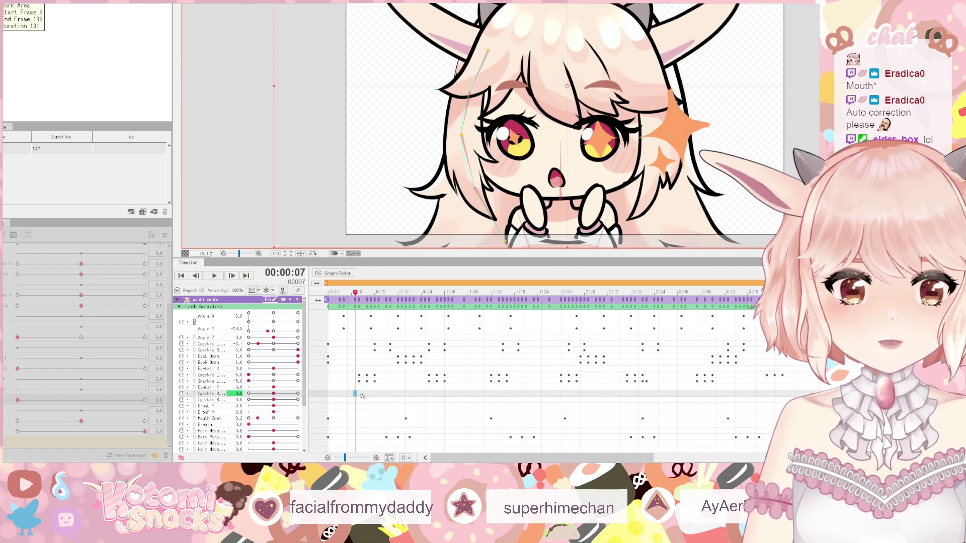
click(360, 394)
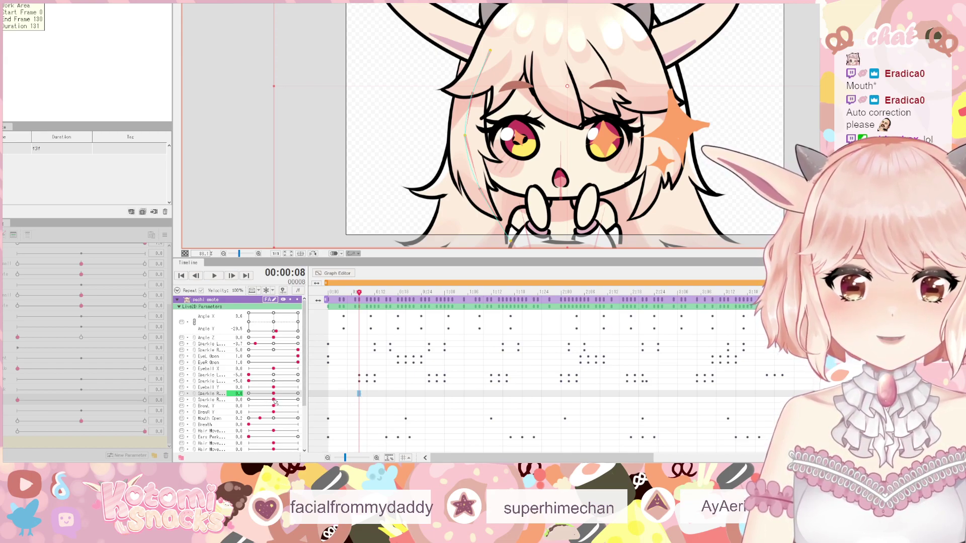
drag(275, 402, 234, 393)
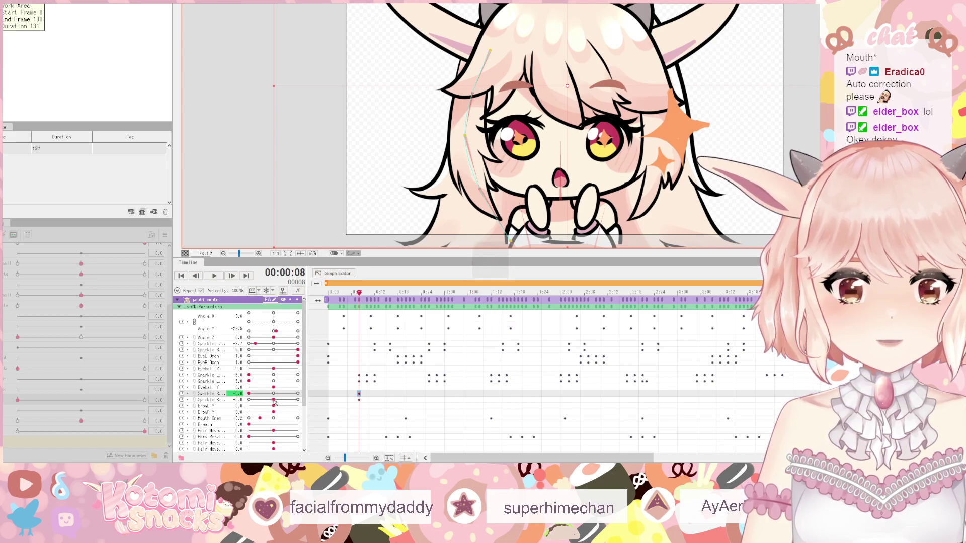
drag(273, 401, 224, 400)
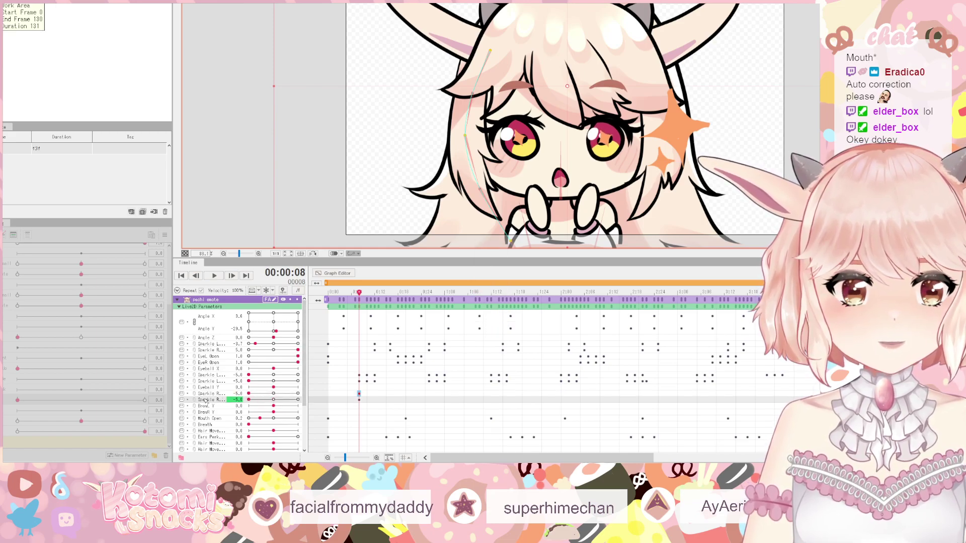
- Key both Sparkle R parameters below Eyeball Y at -2.9 at 00:00:10
click(366, 393)
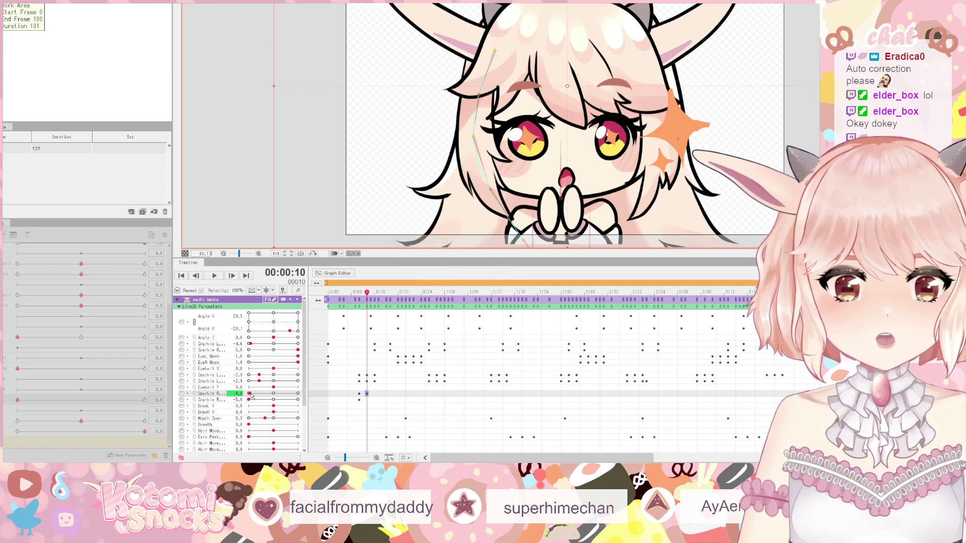
drag(252, 396, 260, 397)
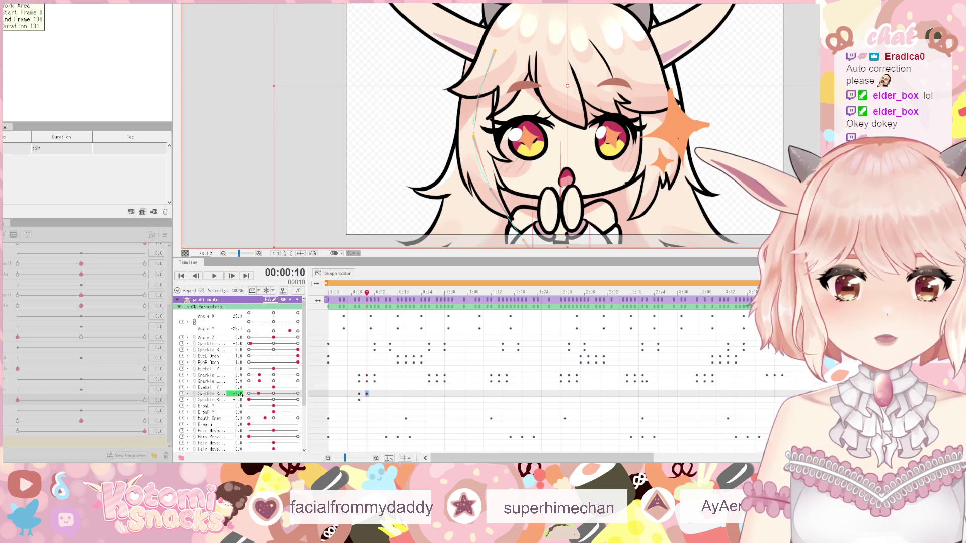
double_click(239, 395)
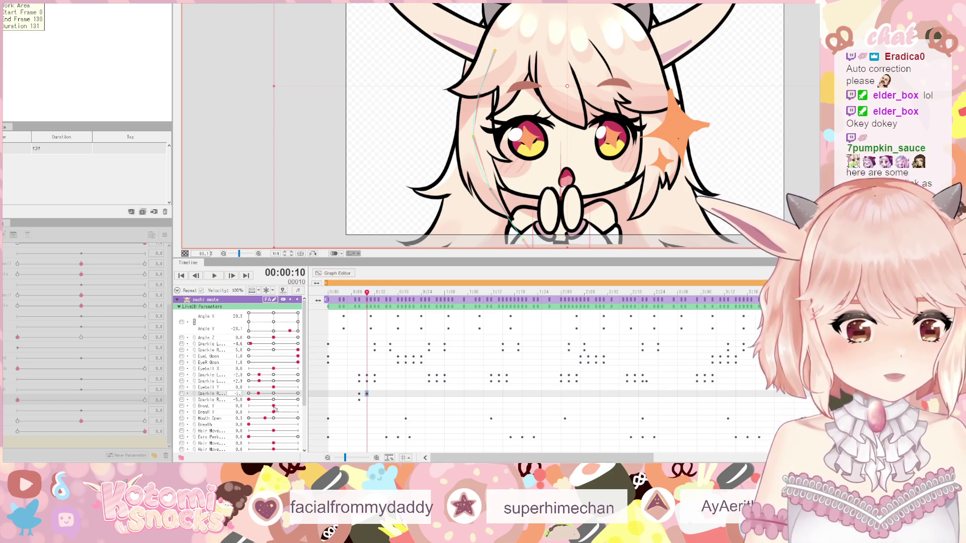
key(Return)
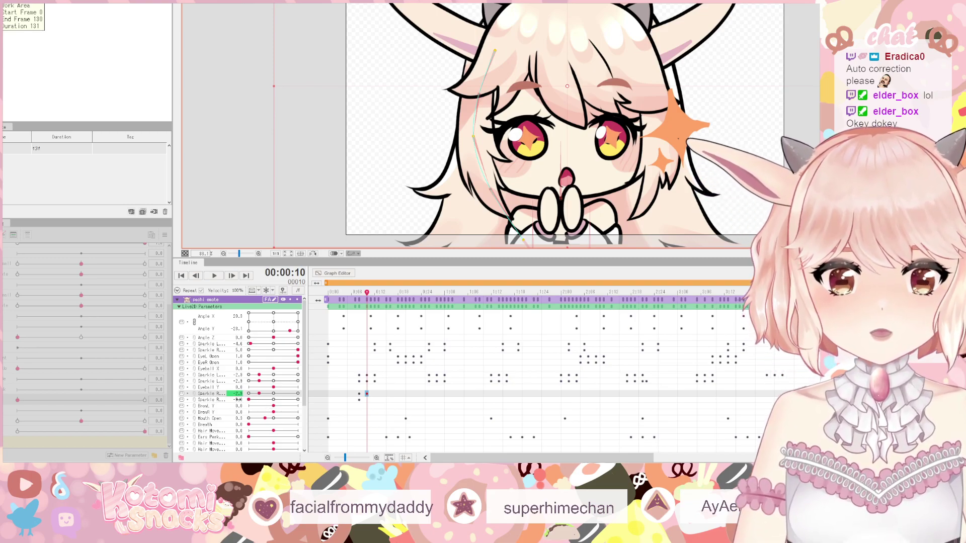
double_click(236, 399)
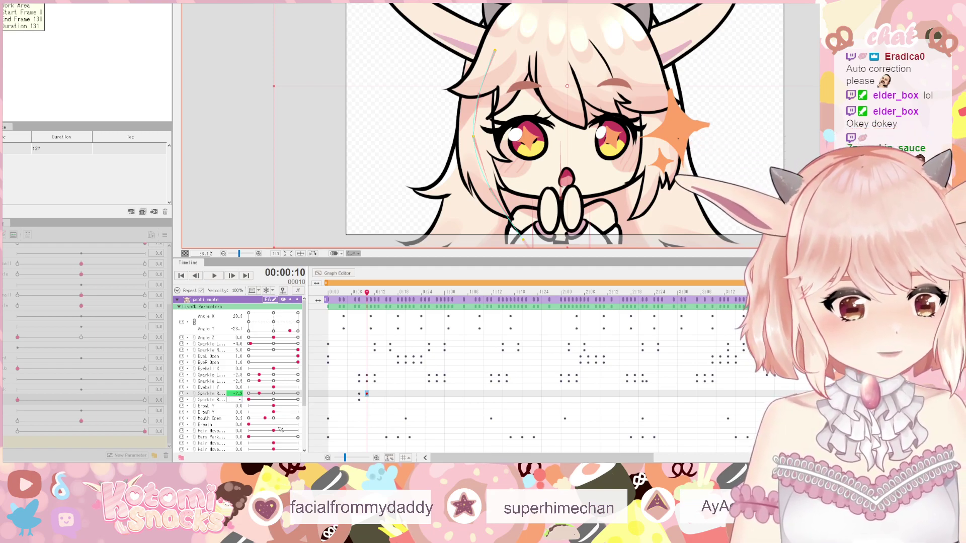
key(Return)
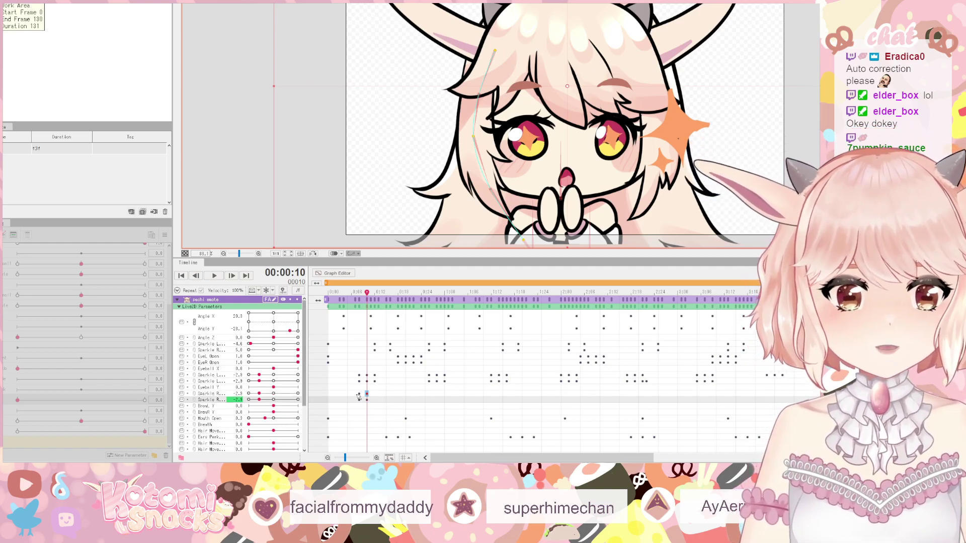
- Key both Sparkle R parameters below Eyeball Y at 0.2 at 00:00:12
click(378, 395)
click(374, 394)
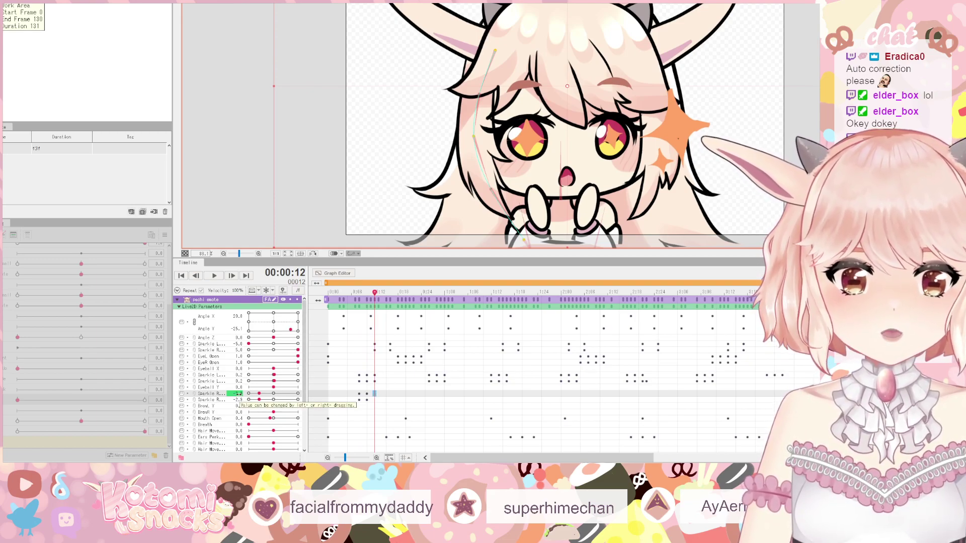
click(238, 394)
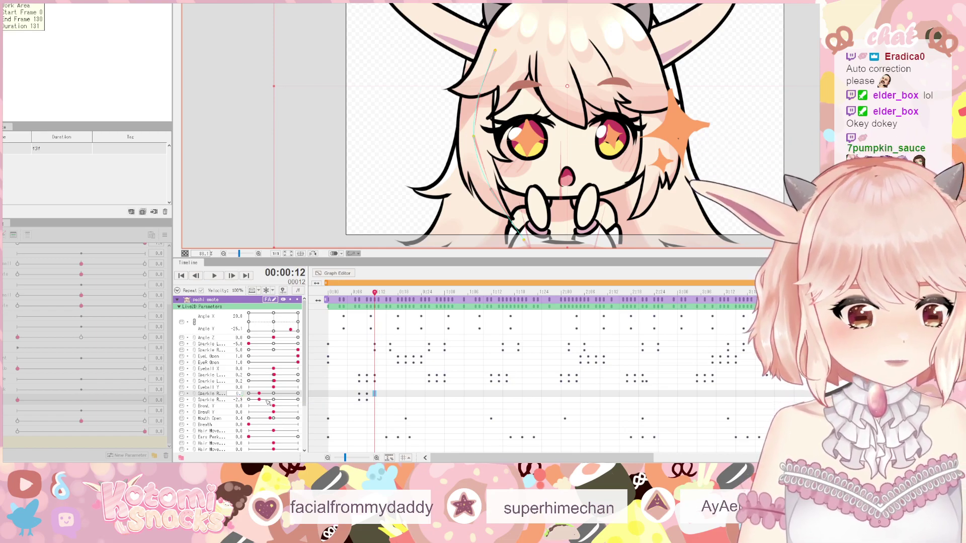
key(ctrl+a)
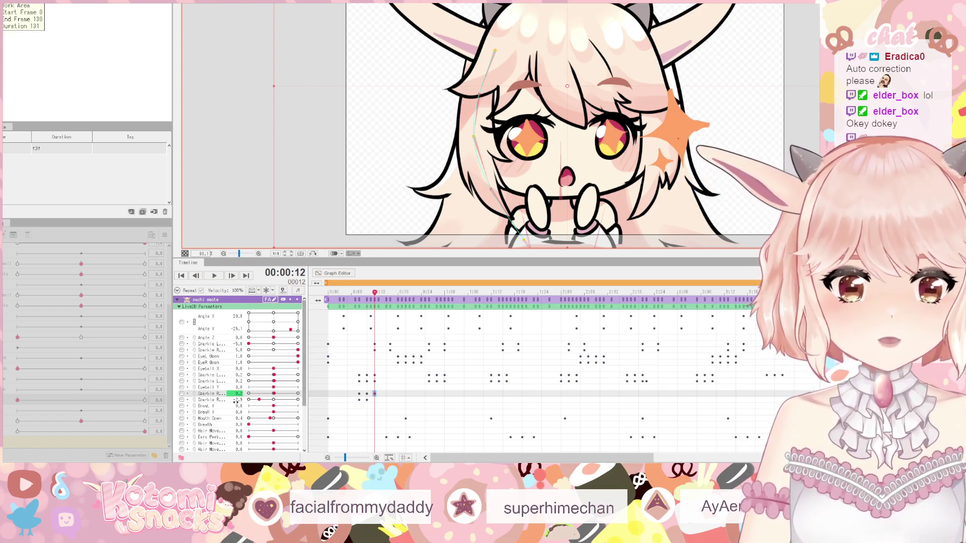
key(Tab)
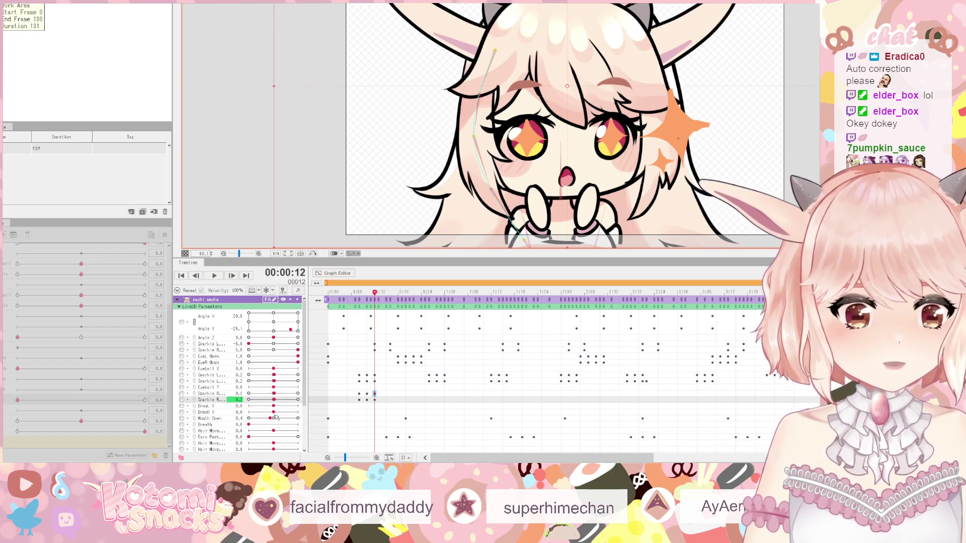
- Copy the first keyframe group of both Sparkle R rows below Eyeball Y and paste it at 00:00:26, aligned with the Sparkle L groups
drag(380, 407, 360, 397)
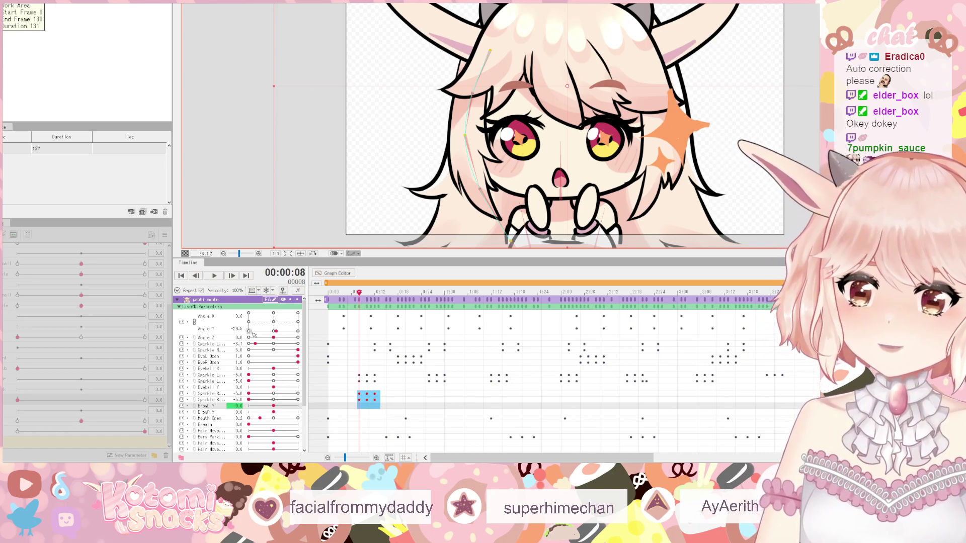
click(425, 394)
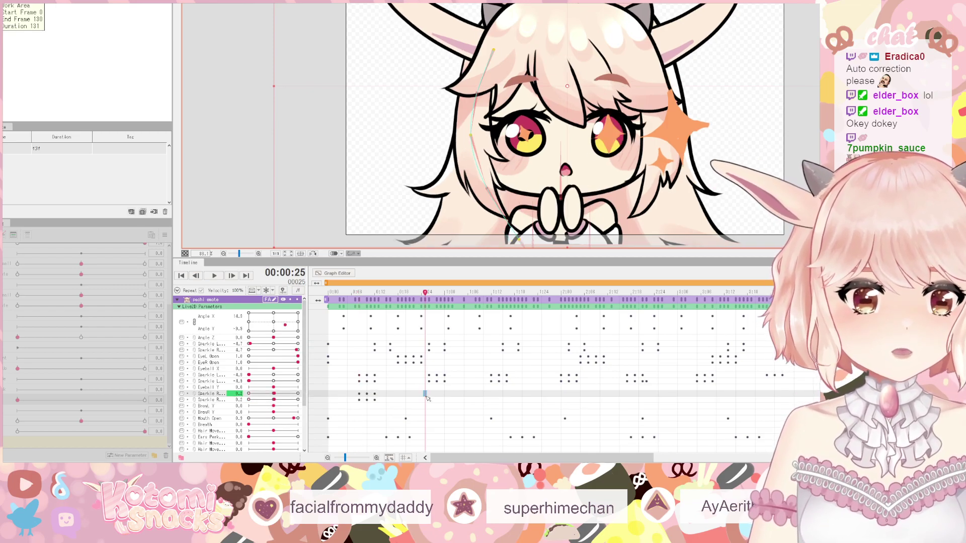
click(429, 394)
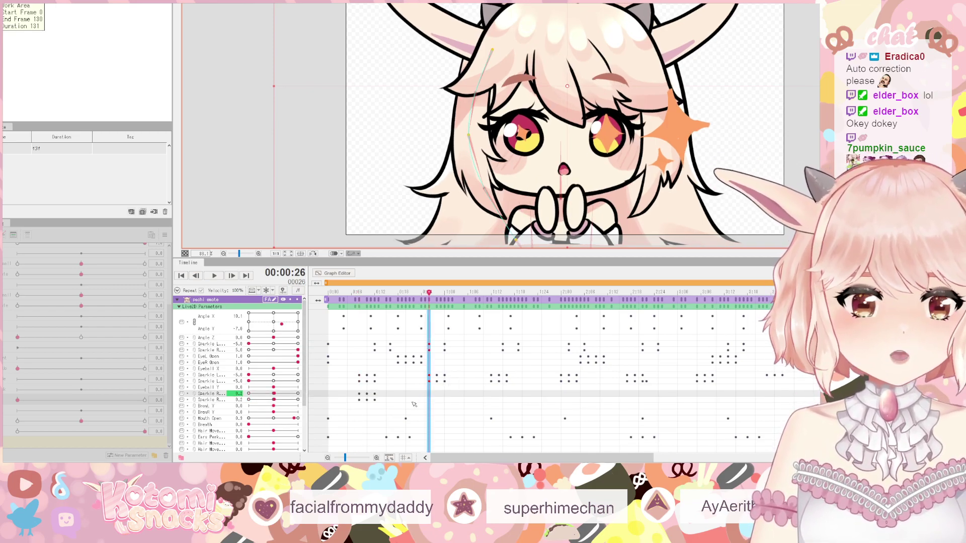
drag(388, 408, 360, 397)
click(387, 405)
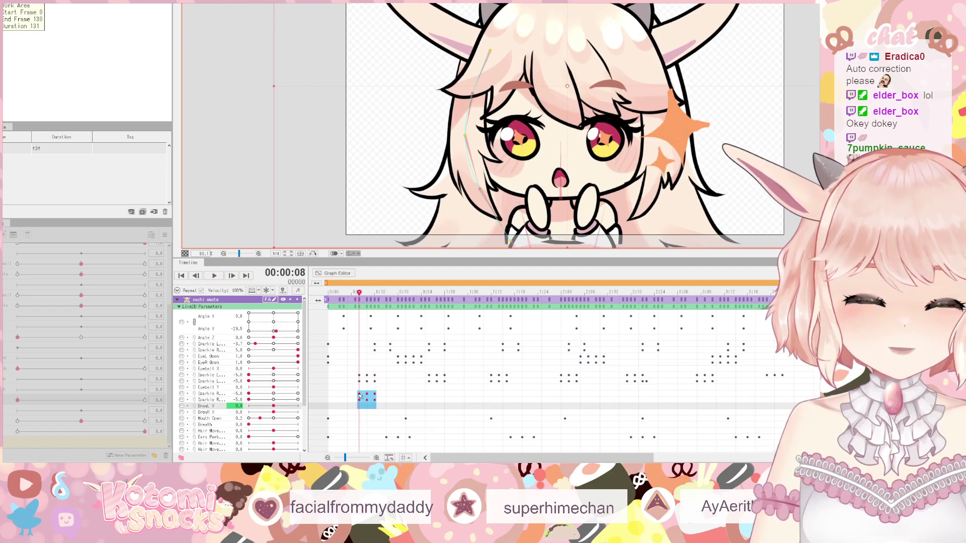
click(428, 399)
key(ctrl+v)
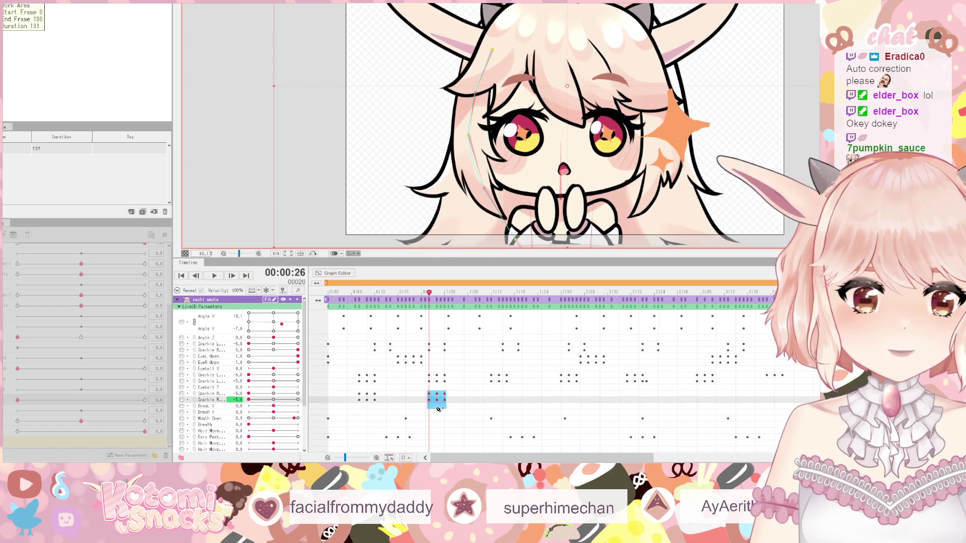
- Paste the Sparkle R keyframe group at about 00:01:12, 00:02:00, 00:02:17 and 00:03:05, aligned with the Sparkle L groups above
click(491, 397)
key(ctrl+v)
click(562, 398)
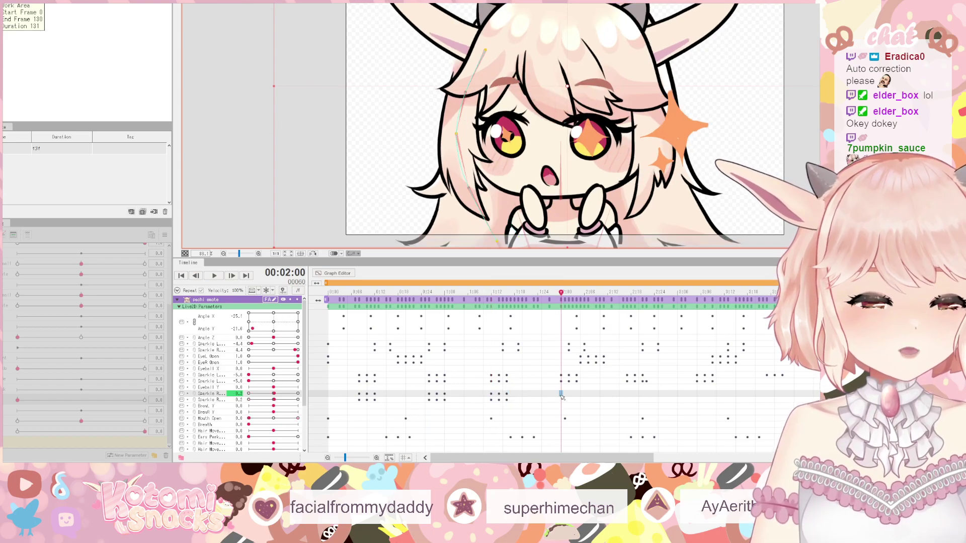
key(ctrl+v)
click(627, 395)
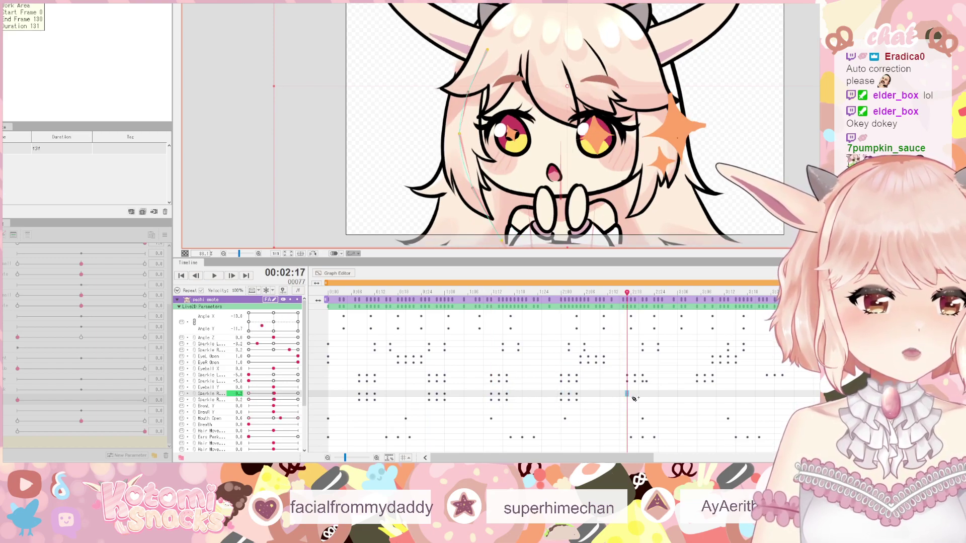
key(ctrl+v)
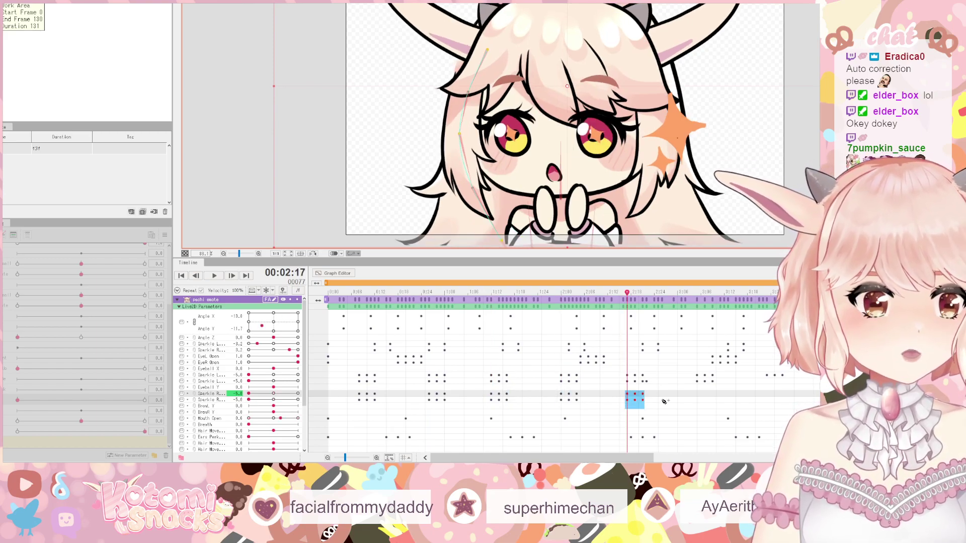
click(697, 396)
- Remove the stray keyframe at 00:02:22 from the Sparkle L row just above Eyeball Y
click(647, 382)
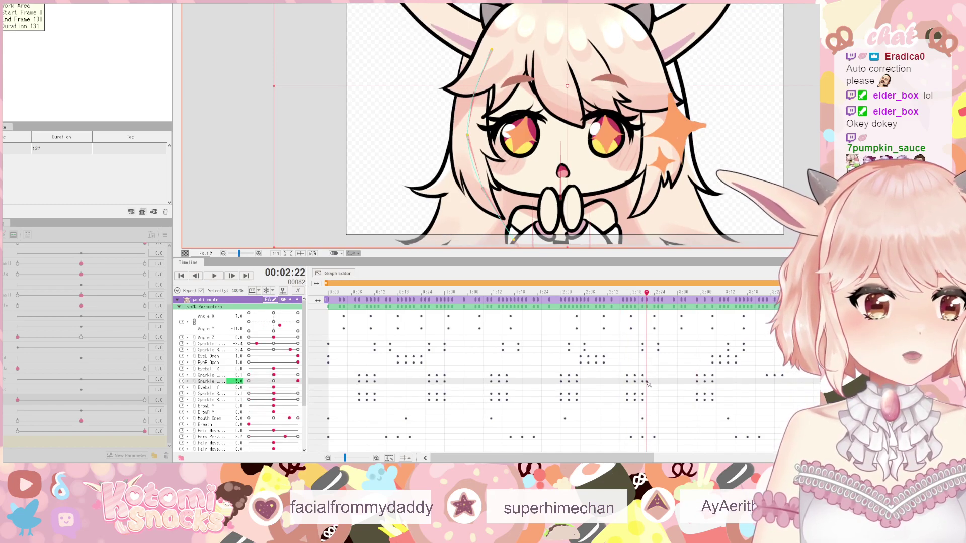
key(ctrl+z)
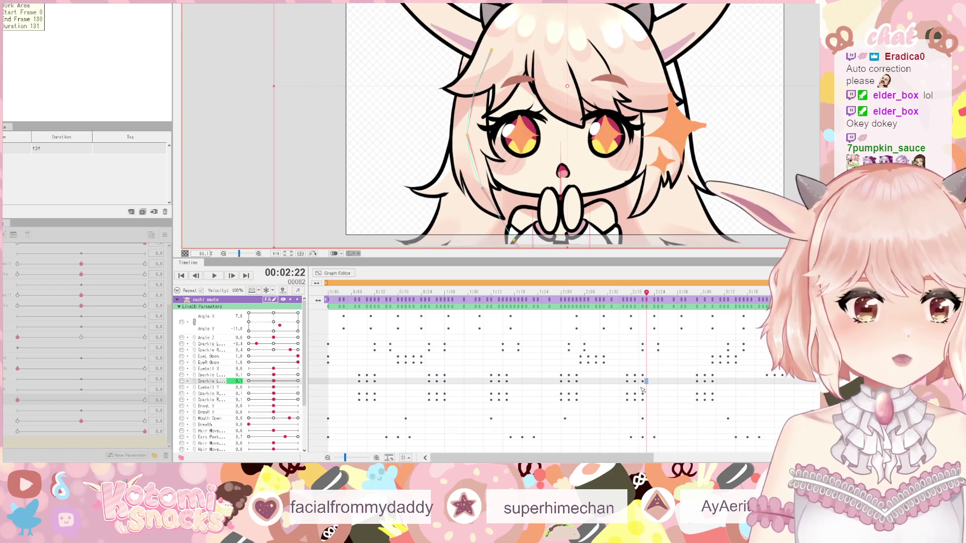
- Replace the leftover upper Sparkle L keyframes near 00:03:24 with a copy of the preceding four-row sparkle group, pasted at 00:03:22
click(771, 393)
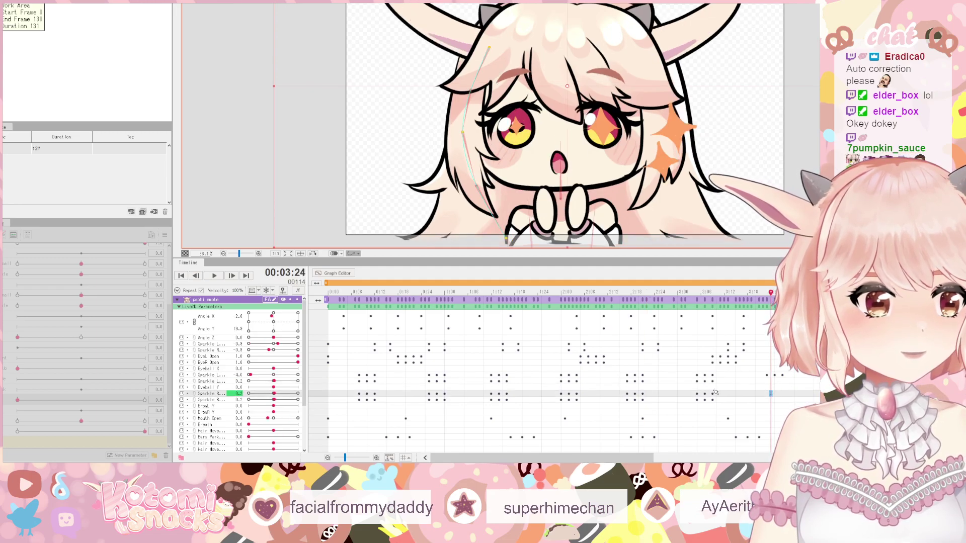
drag(692, 373, 720, 402)
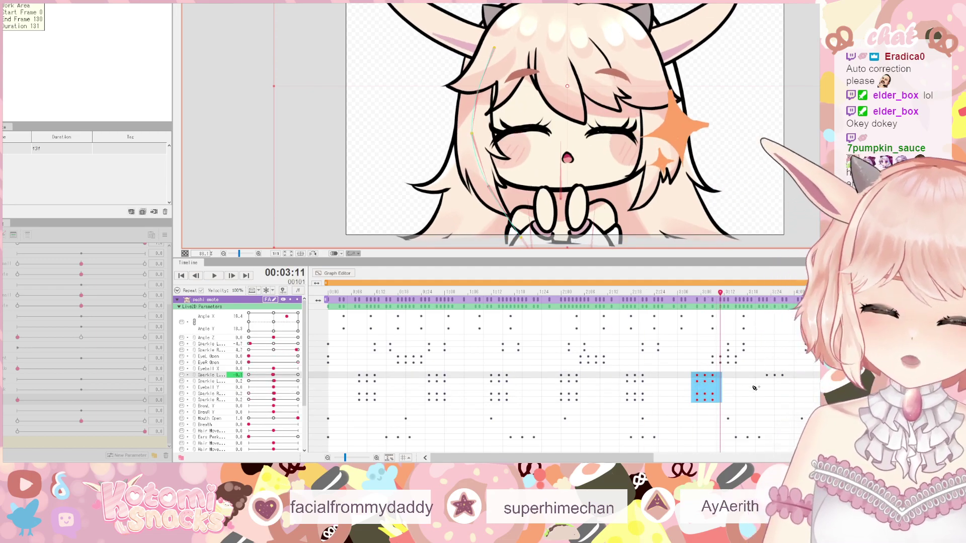
drag(758, 368, 787, 383)
key(Delete)
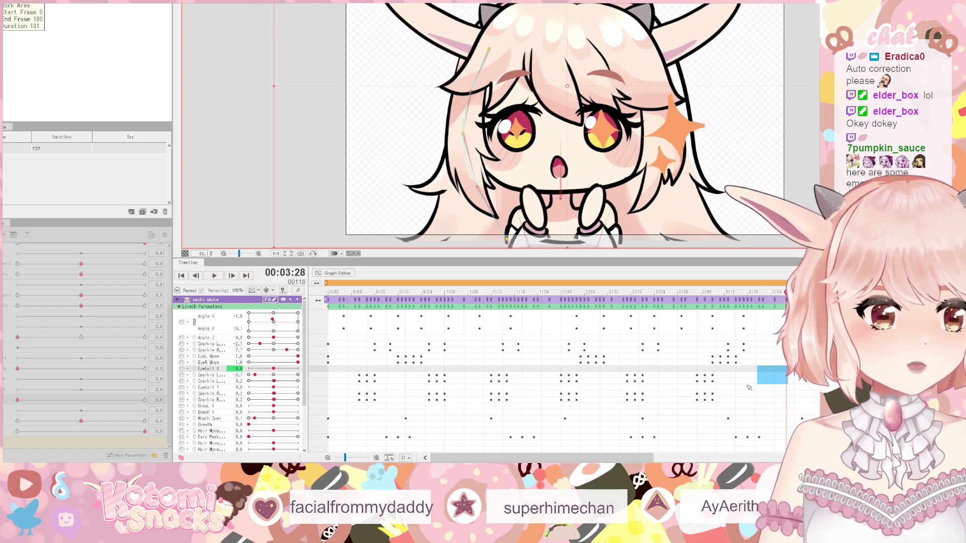
click(763, 375)
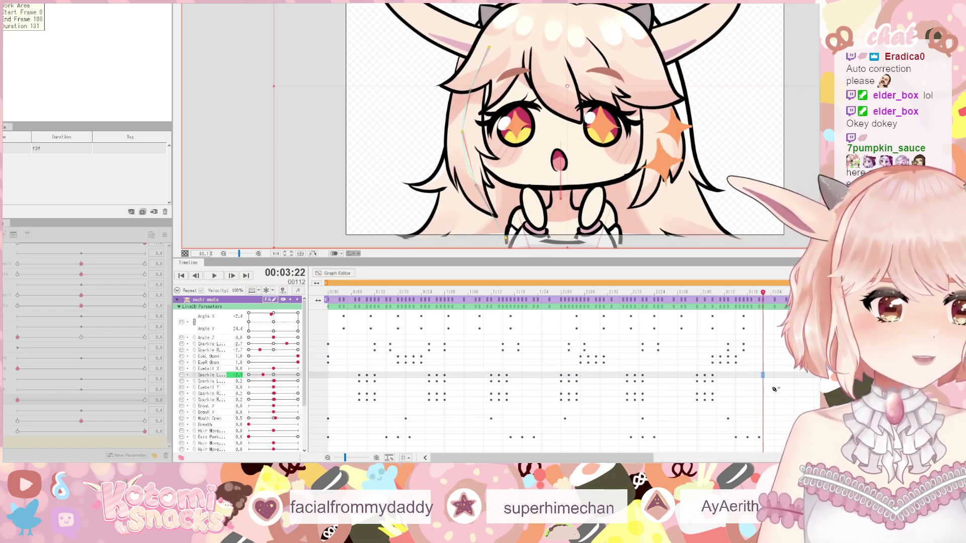
key(ctrl+v)
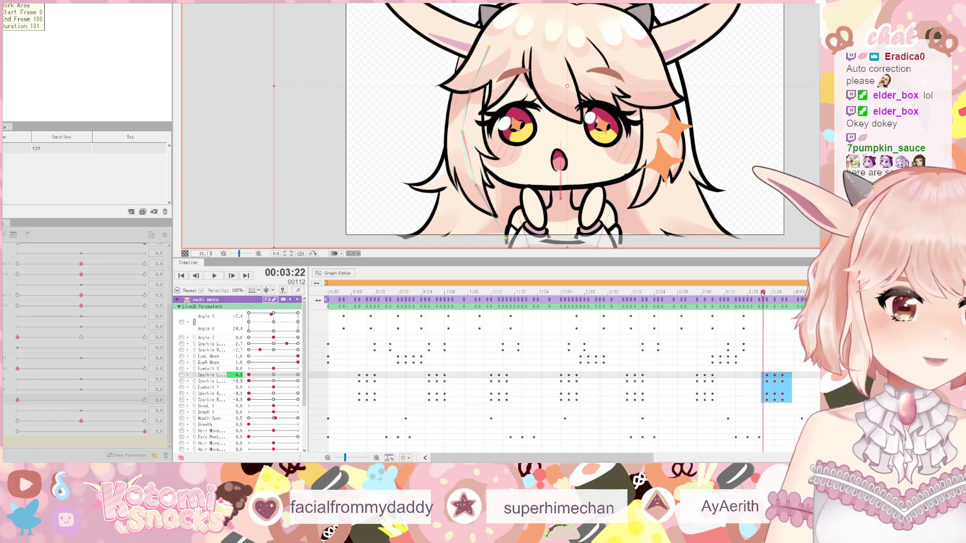
- Play back the animation from frame 0 to check the repeated eye sparkles, stopping near 00:02:16
drag(762, 294, 252, 340)
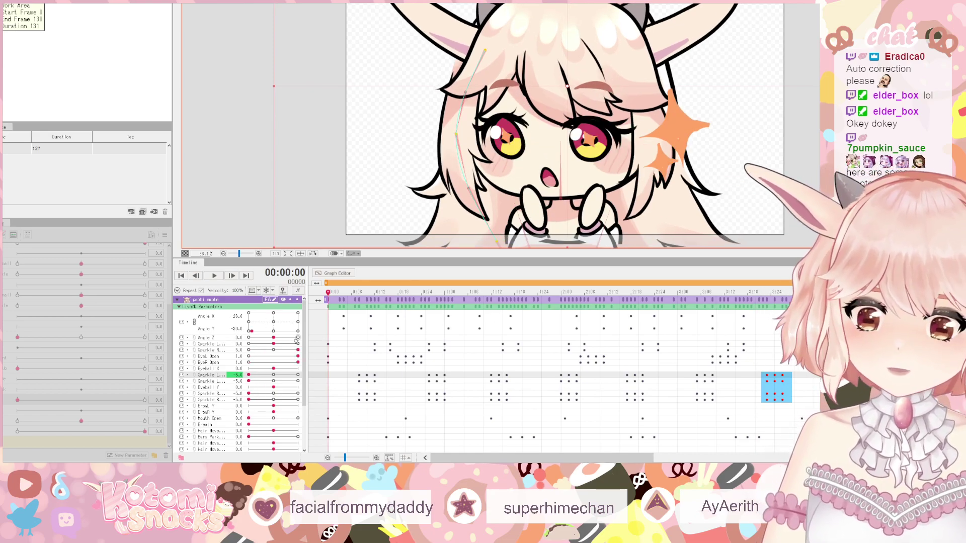
click(211, 277)
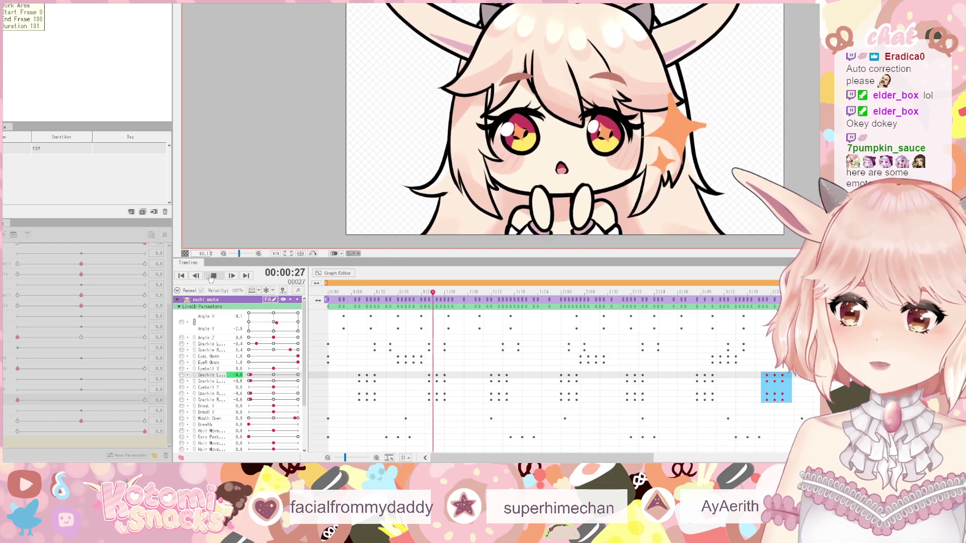
click(231, 276)
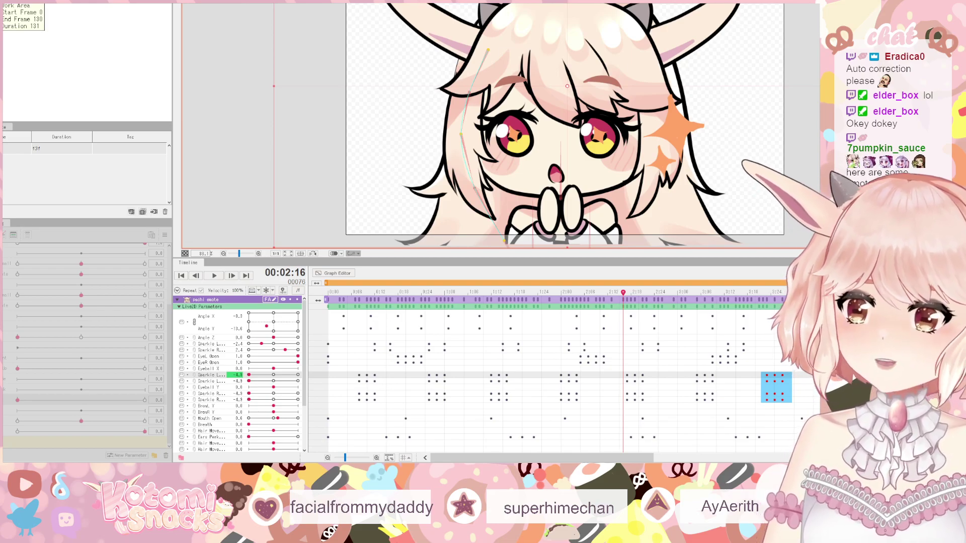
- Switch to the model editing workspace and select the Rotation0_Sideburn L deformer in the deformer hierarchy
key(ctrl+Tab)
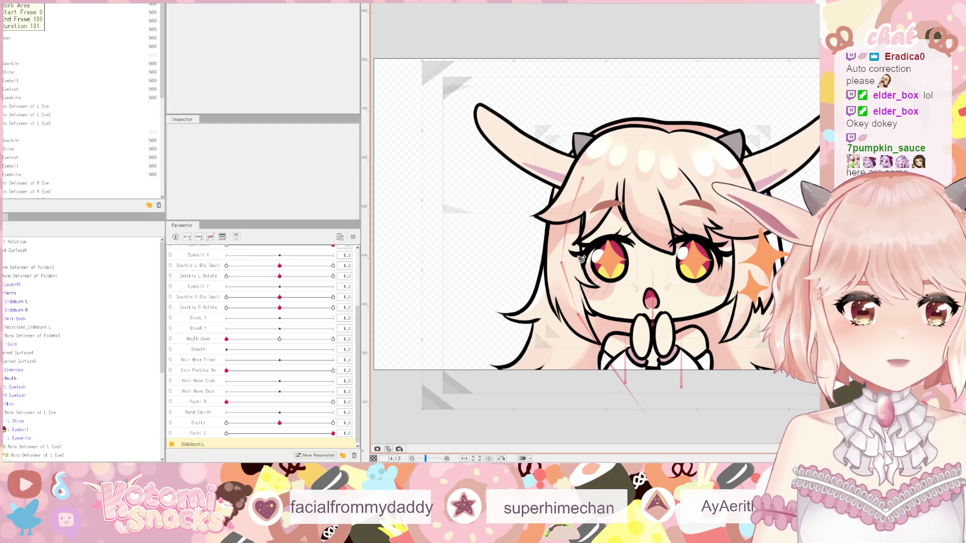
scroll(242, 380, down, 1)
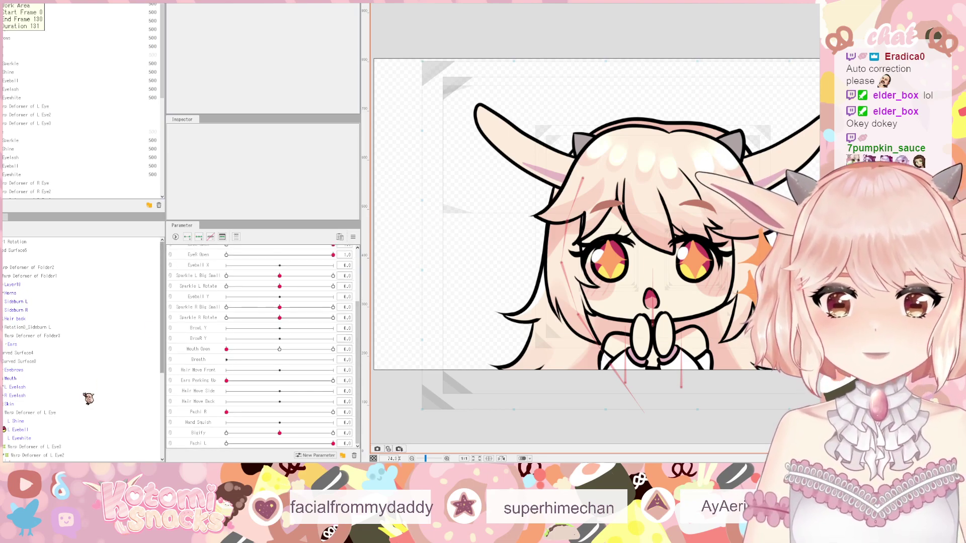
scroll(56, 375, down, 6)
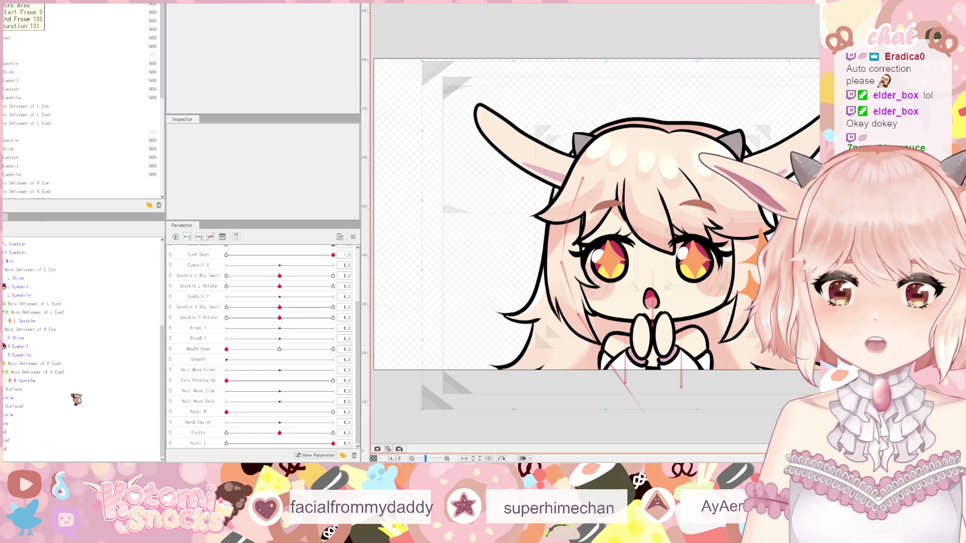
scroll(75, 400, up, 1)
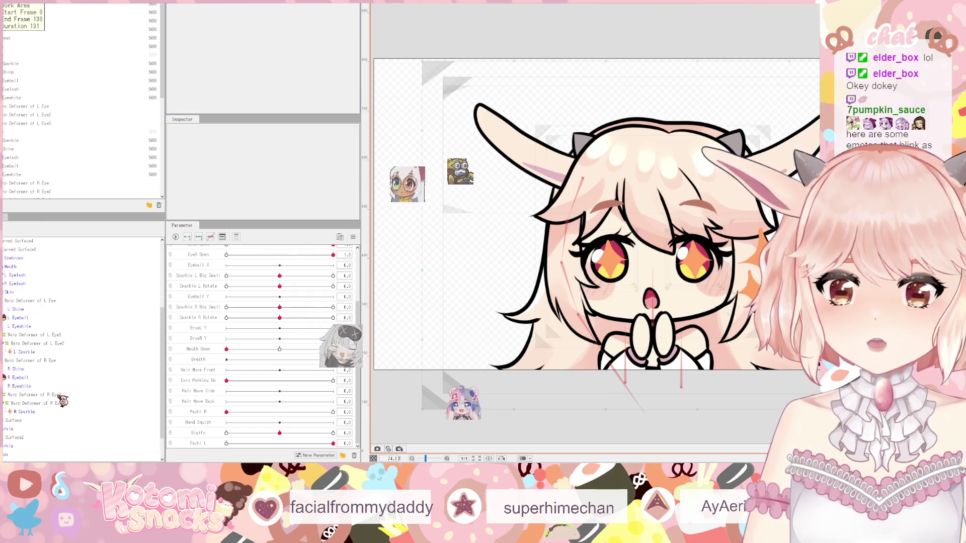
scroll(61, 401, up, 2)
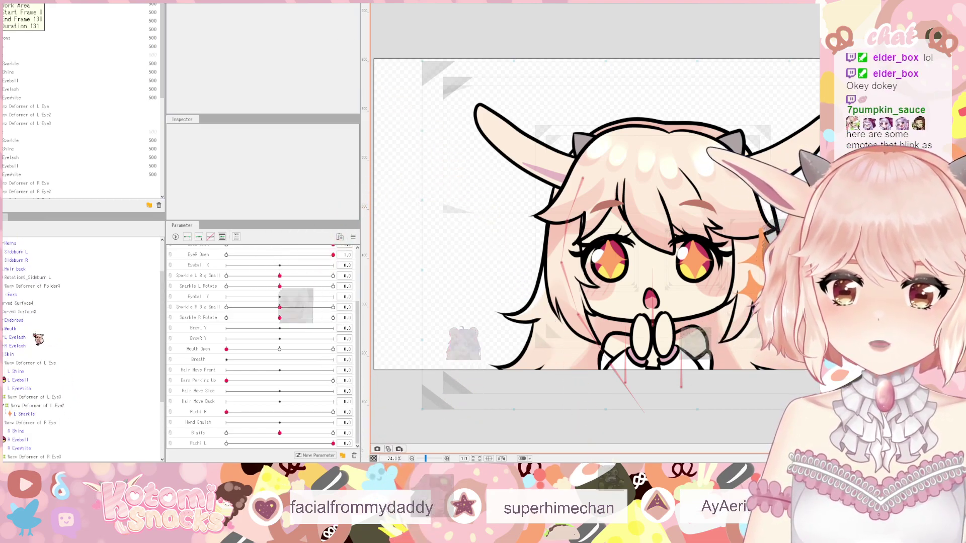
scroll(39, 339, up, 1)
click(35, 309)
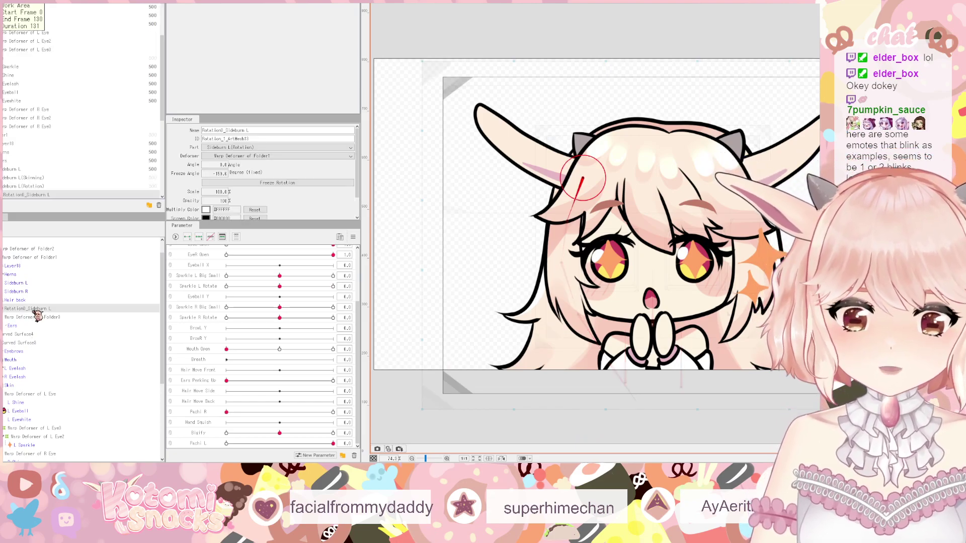
- Expand the Sideburn L rotation chain from Rotation0 down to Rotation4, exposing the mesh pieces nested inside each deformer
right_click(22, 311)
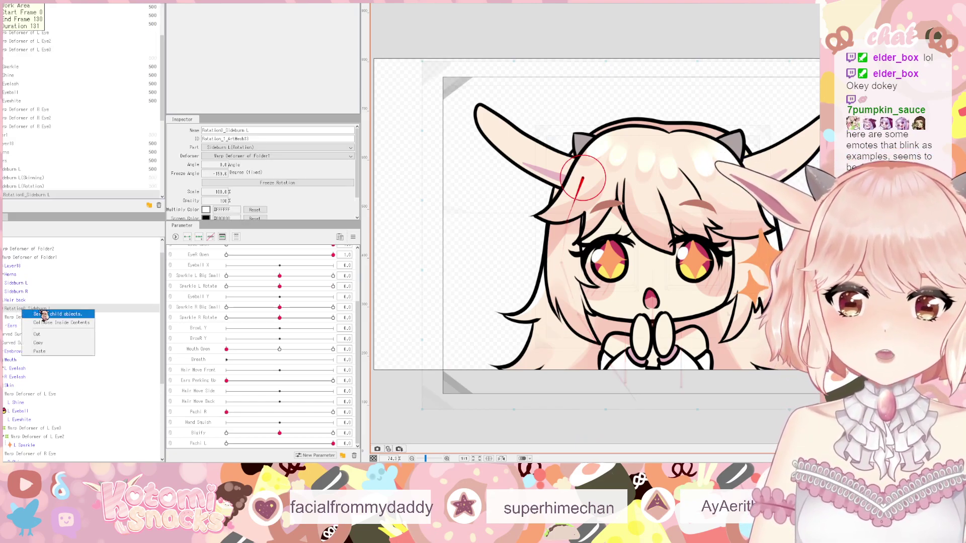
click(108, 315)
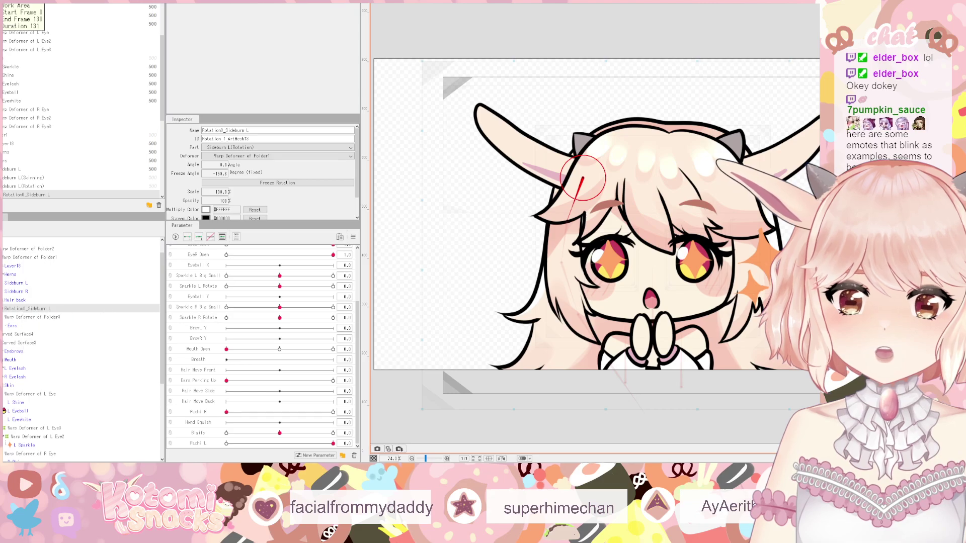
key(ctrl+v)
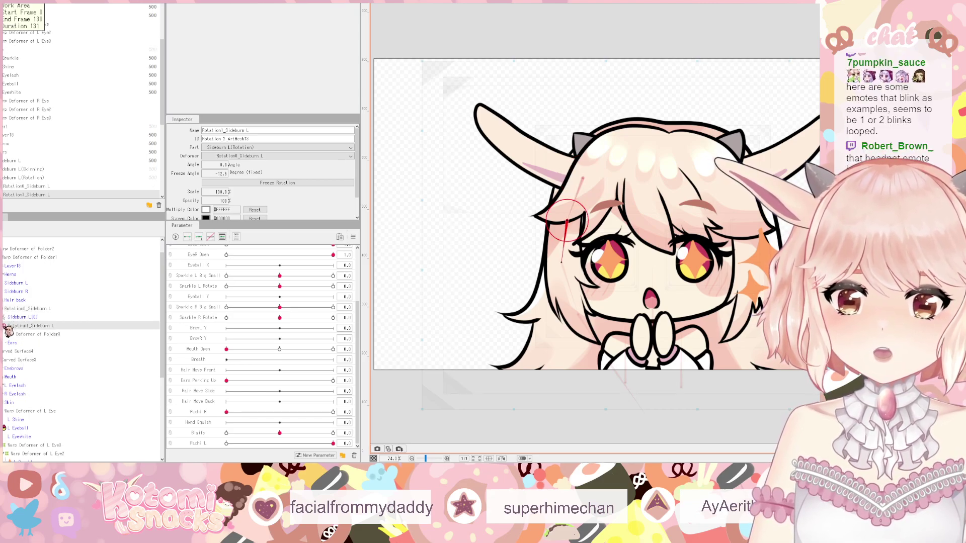
click(4, 326)
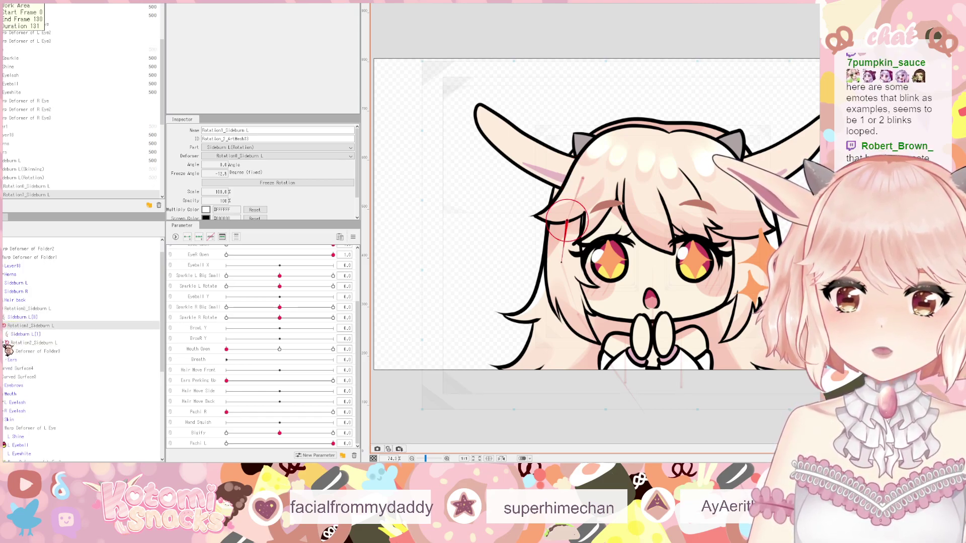
click(6, 343)
click(15, 360)
click(6, 359)
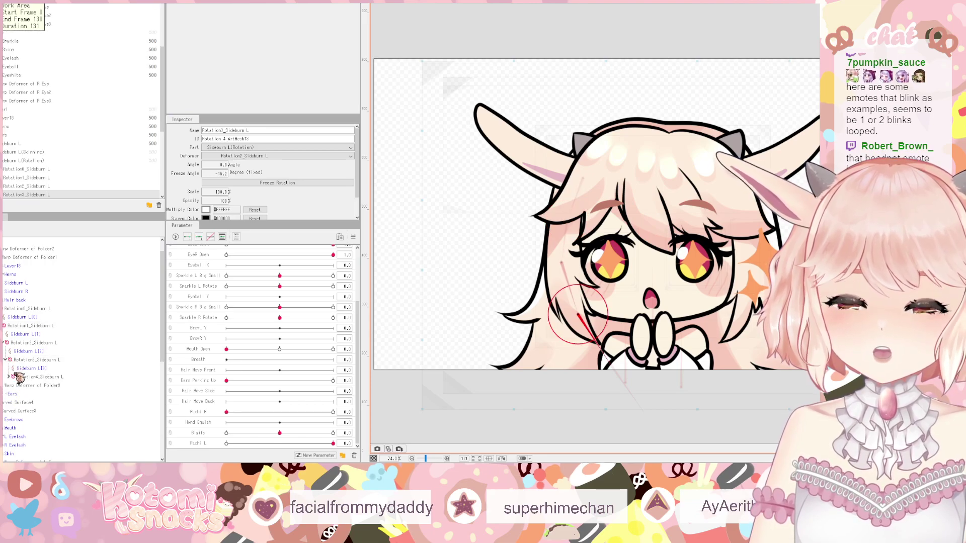
double_click(25, 376)
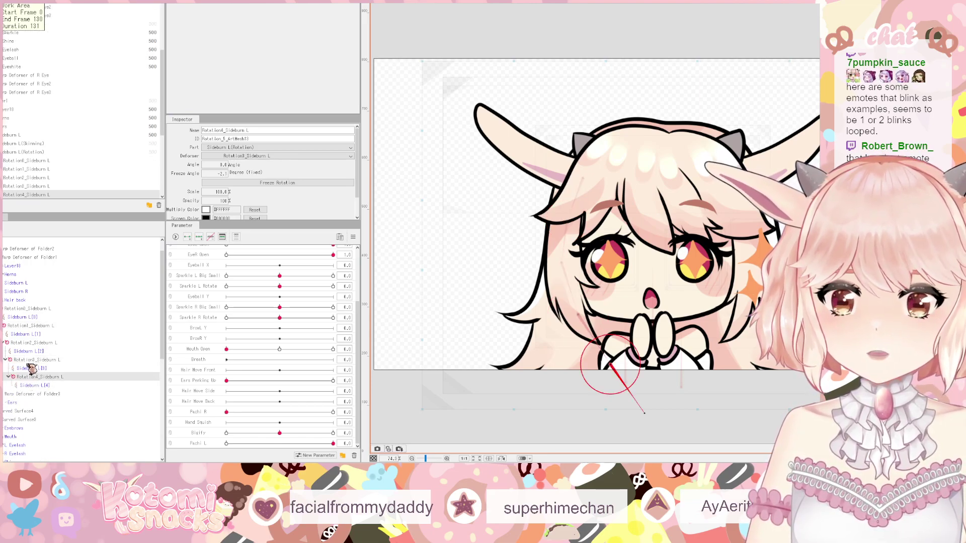
- Select the five Sideburn L rotation deformers together, from Rotation0 to Rotation4
ctrl+click(28, 360)
ctrl+click(25, 342)
ctrl+click(26, 326)
ctrl+click(26, 309)
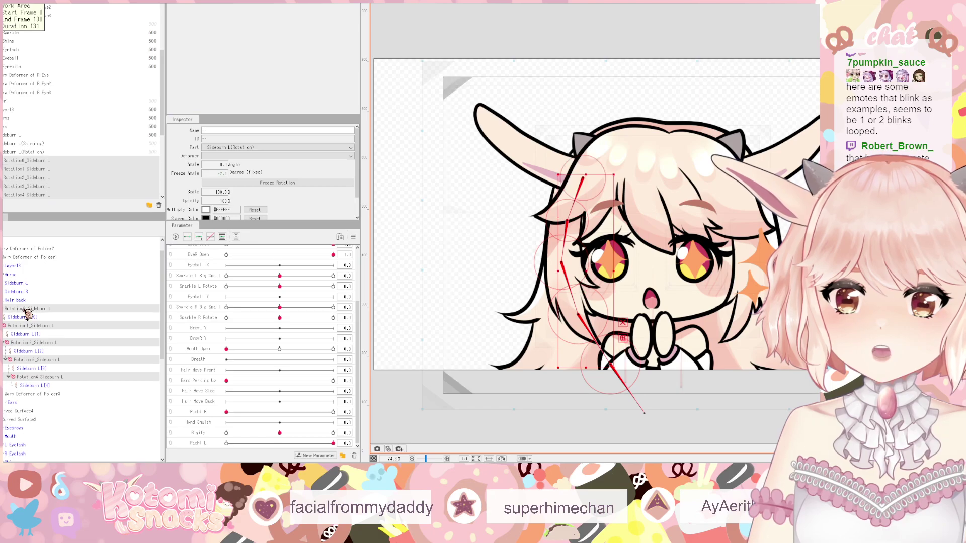
right_click(27, 312)
click(89, 324)
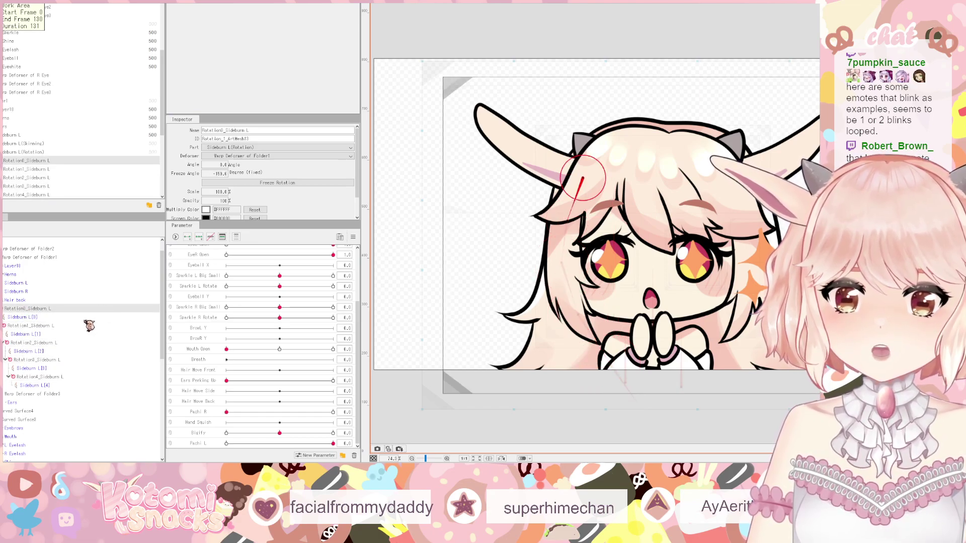
ctrl+click(89, 326)
ctrl+click(88, 342)
ctrl+click(87, 359)
ctrl+click(86, 378)
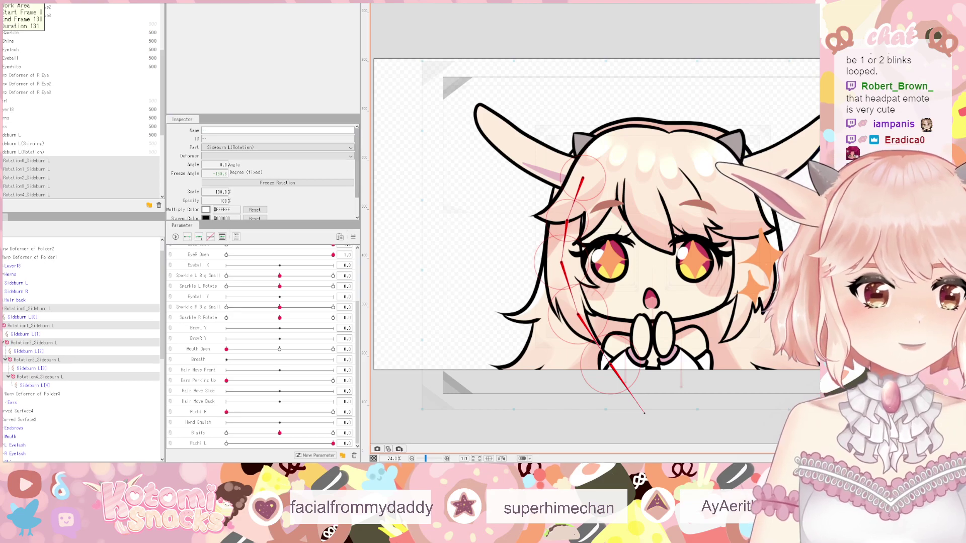
click(571, 265)
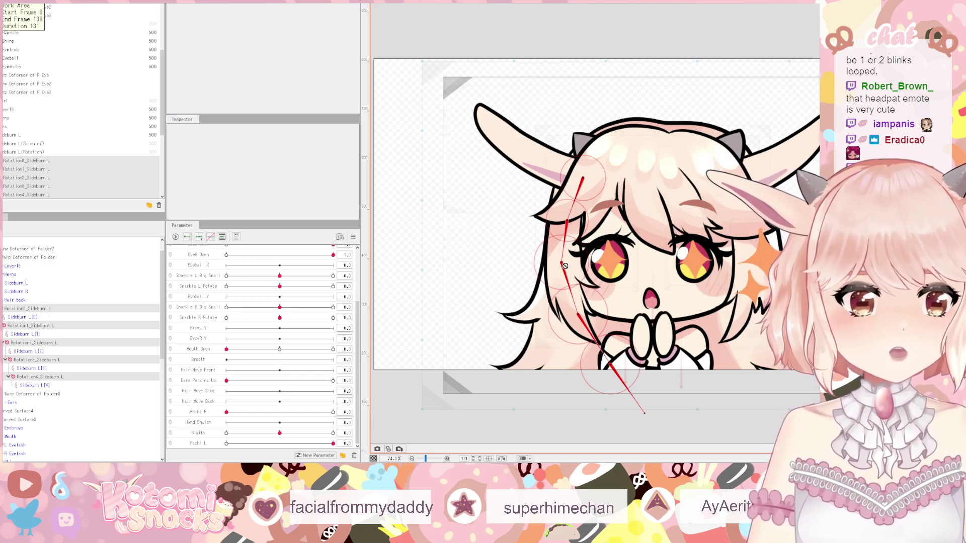
click(52, 310)
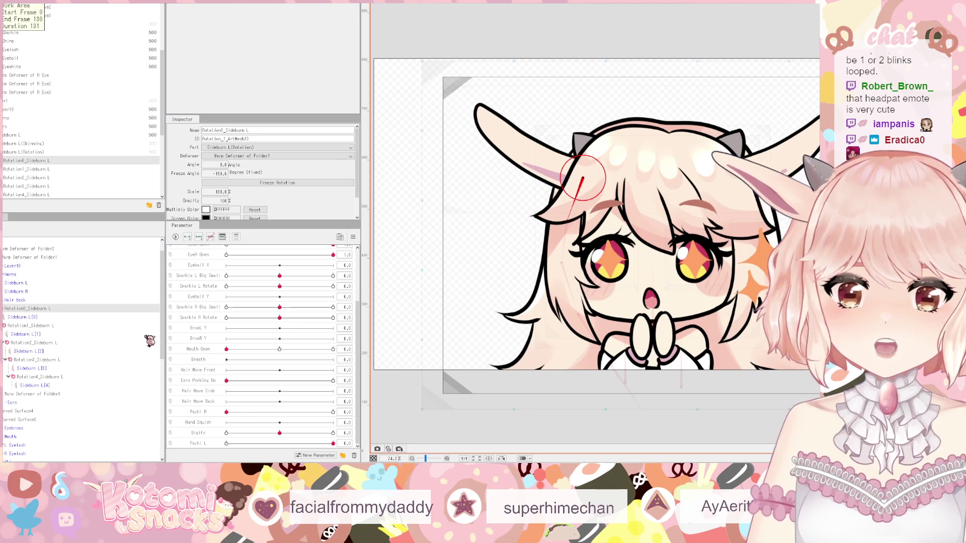
right_click(581, 179)
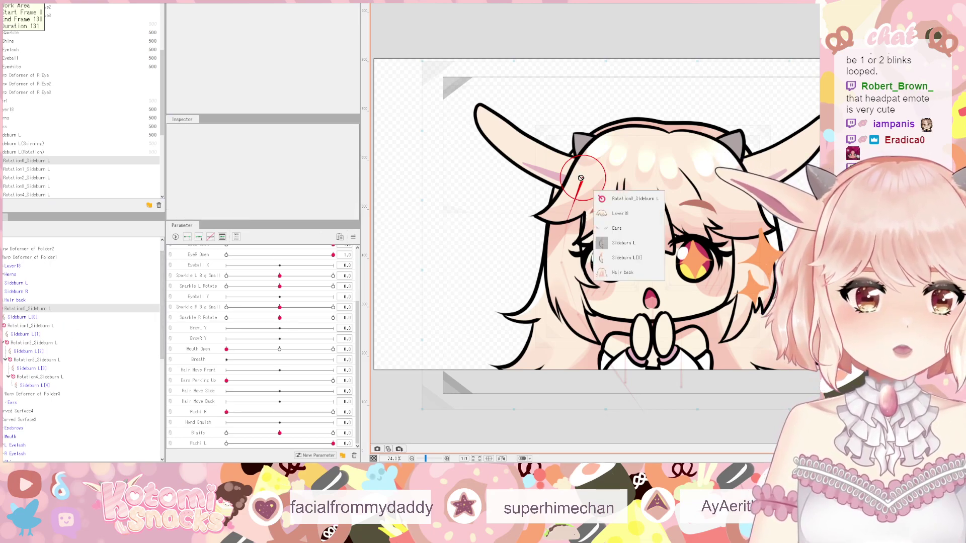
key(Escape)
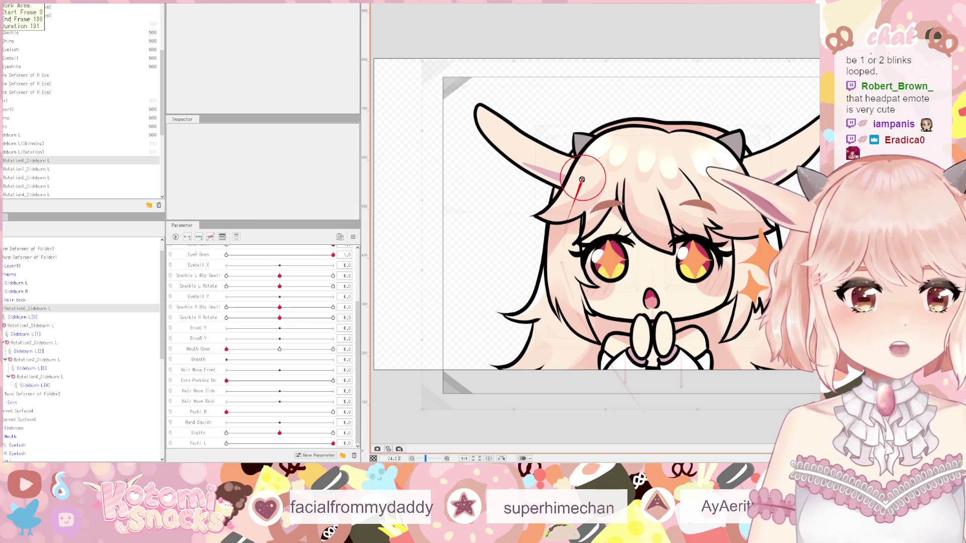
- Select the five skinned mesh pieces Sideburn L[0] to Sideburn L[4] together and open their object options
click(39, 318)
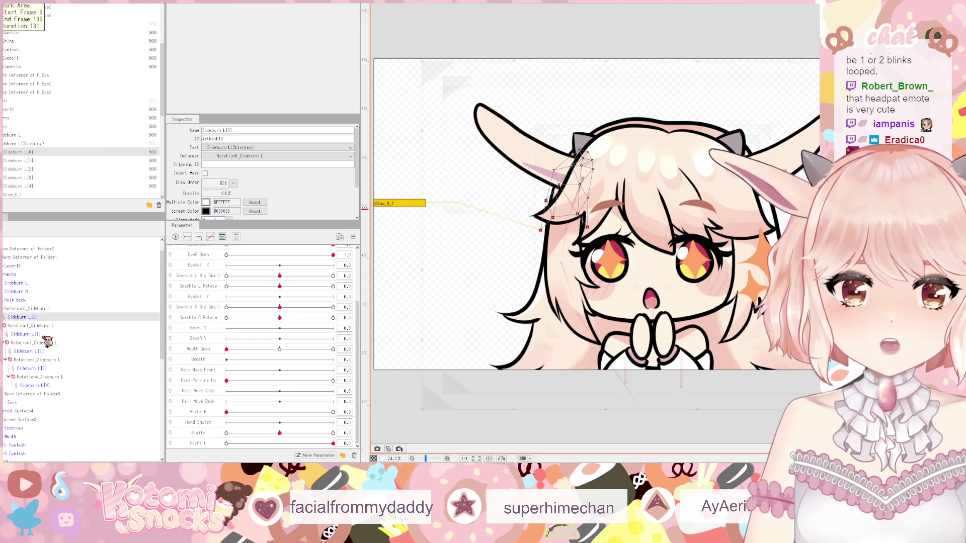
ctrl+click(43, 334)
ctrl+click(44, 351)
ctrl+click(46, 369)
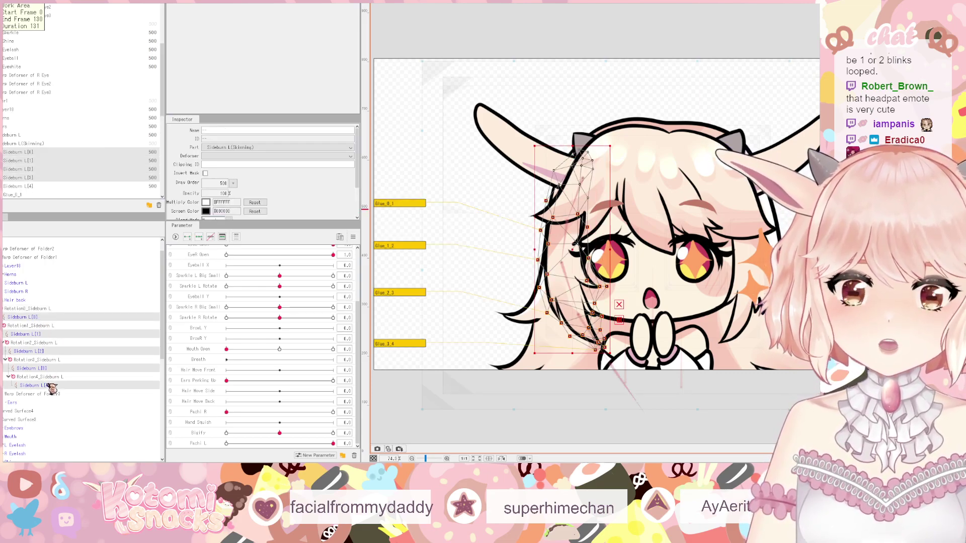
ctrl+click(40, 385)
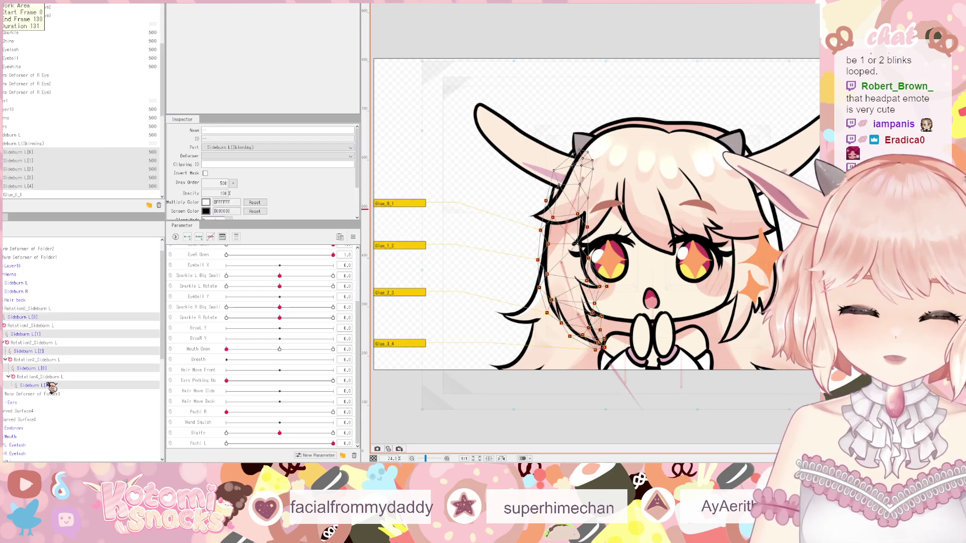
right_click(57, 351)
click(99, 352)
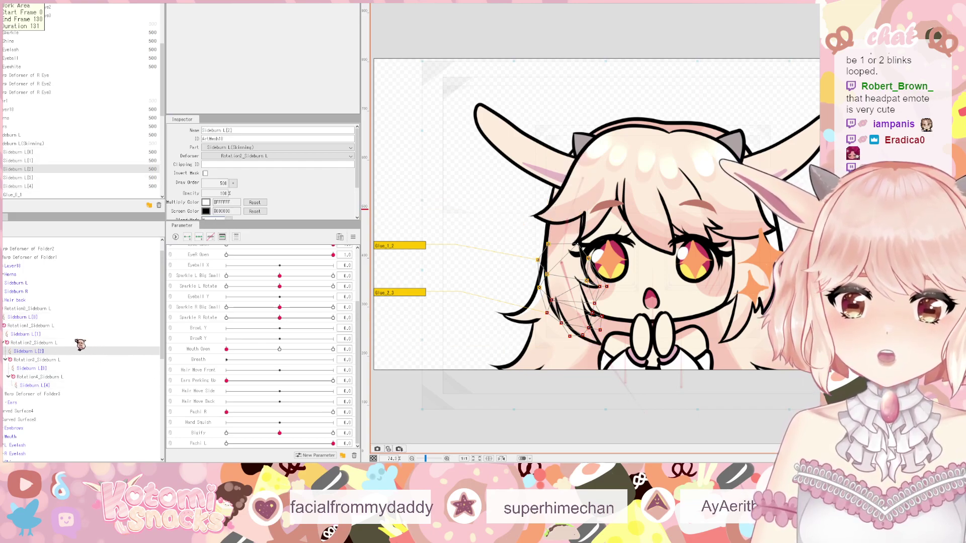
- Delete the Sideburn L[2] mesh piece under the Rotation2_Sideburn L deformer
click(80, 344)
ctrl+click(84, 355)
right_click(85, 356)
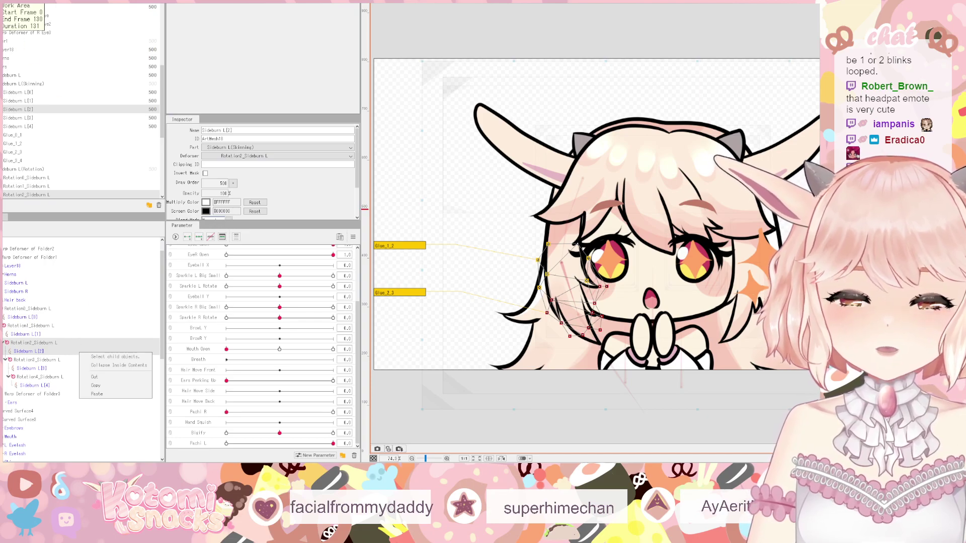
key(alt+e)
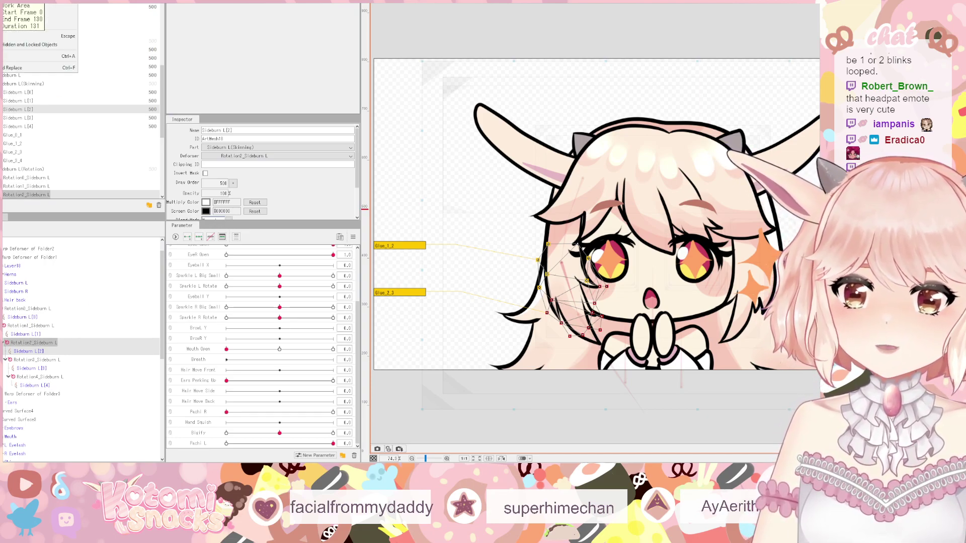
key(Delete)
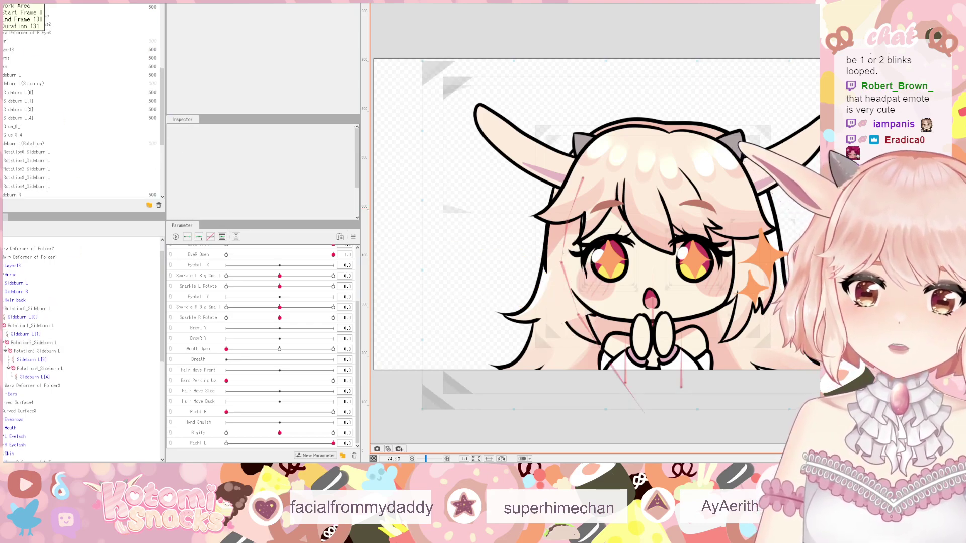
- Delete the lower part of the sideburn chain, from Rotation2_Sideburn L through Rotation4 with meshes Sideburn L[3] and Sideburn L[4]
click(31, 342)
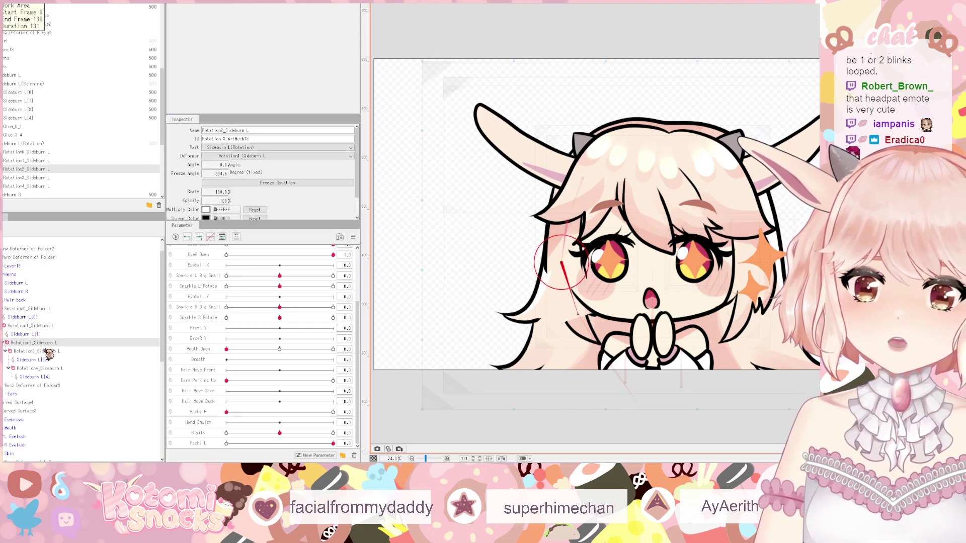
shift+click(56, 377)
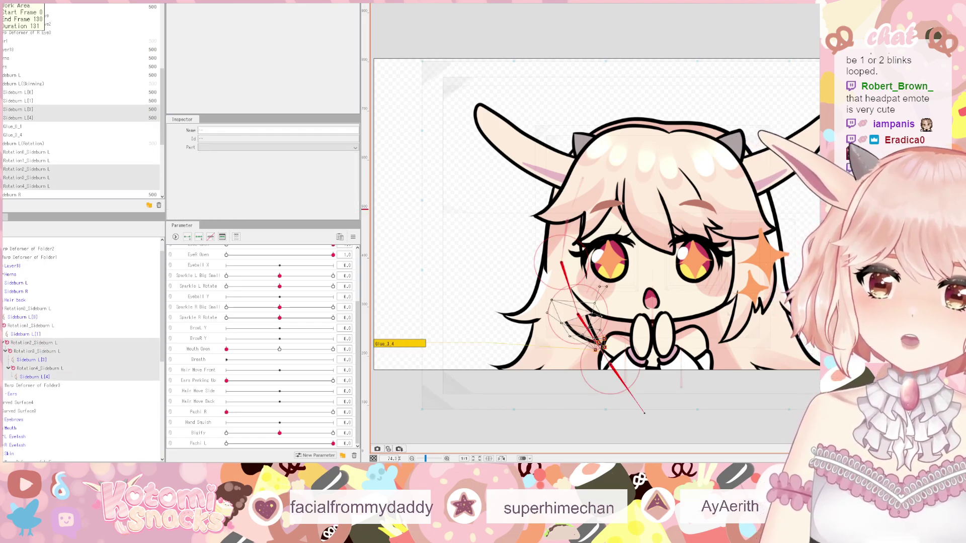
click(5, 343)
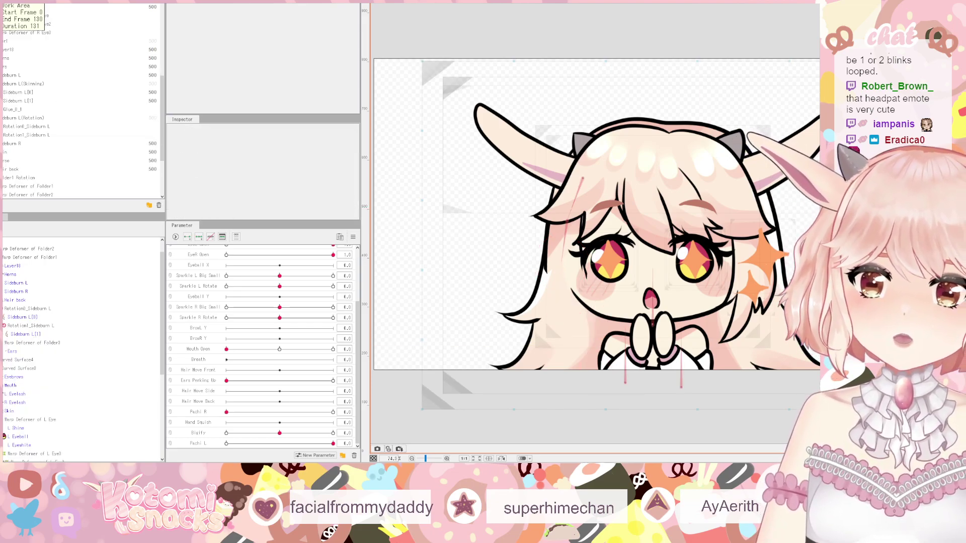
- Delete the remaining Rotation0 and Rotation1 Sideburn L deformers together with the Sideburn L[0] and Sideburn L[1] meshes
click(44, 335)
shift+click(31, 309)
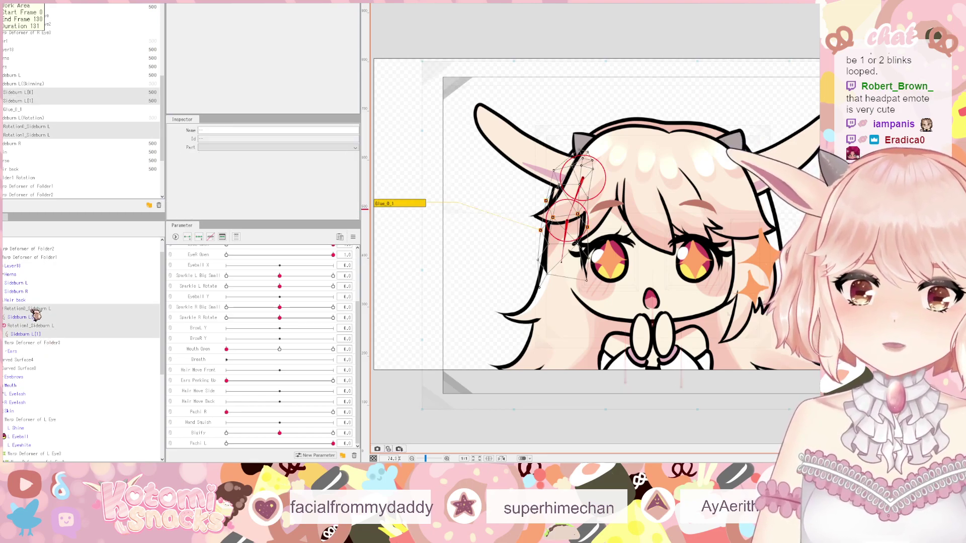
key(alt+e)
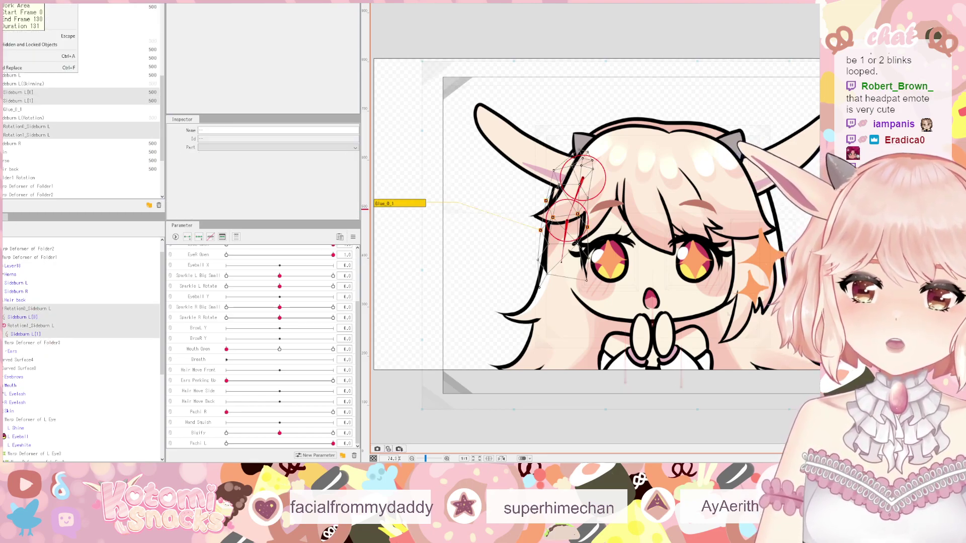
key(ctrl+z)
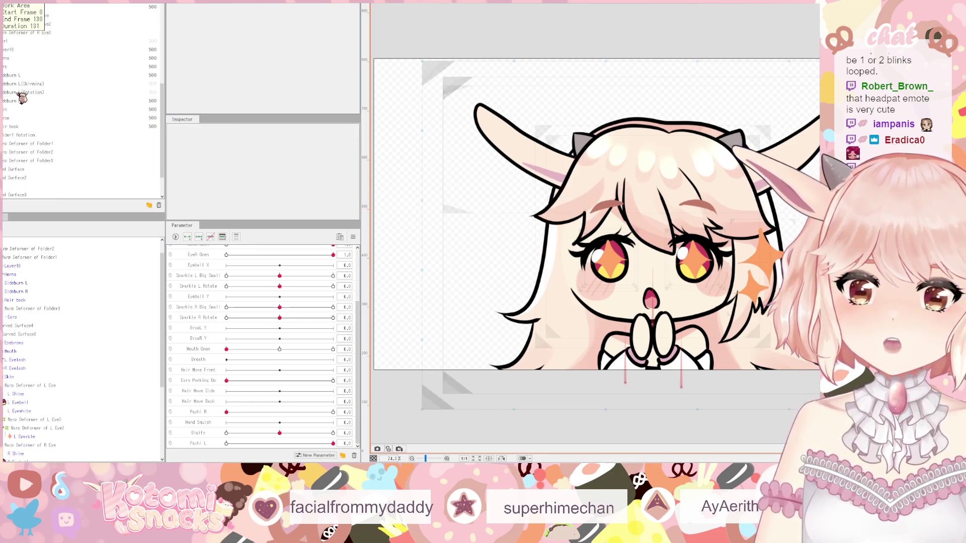
- Select the Sideburn L mesh and turn the head to the minimum Angle X and minimum Angle Y pose
click(20, 300)
click(18, 283)
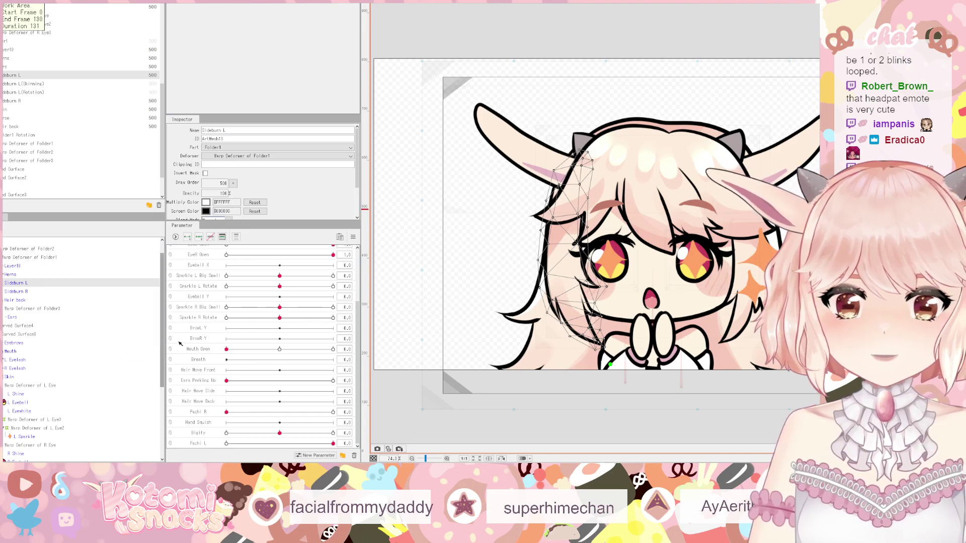
scroll(234, 312, up, 3)
mouse_move(228, 263)
mouse_down()
mouse_move(356, 272)
mouse_move(226, 274)
mouse_up()
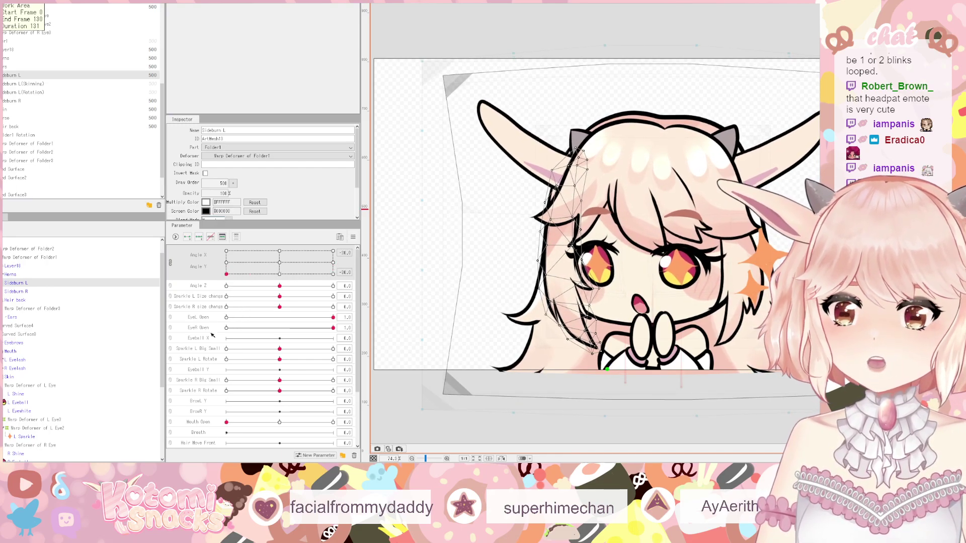
- Add three keys for Sideburn L on the Hair Move Side parameter and set that parameter to -1.0
scroll(204, 398, down, 3)
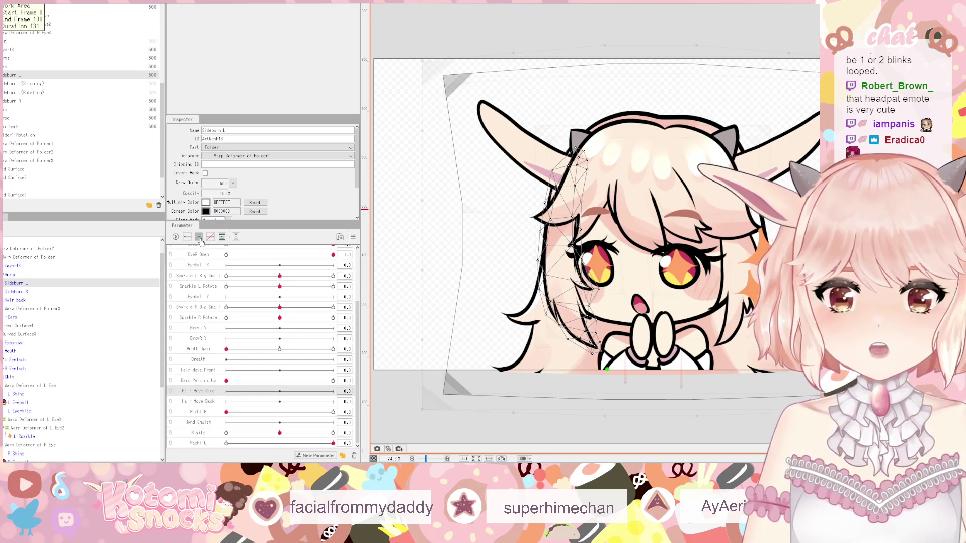
click(305, 394)
drag(281, 391, 226, 391)
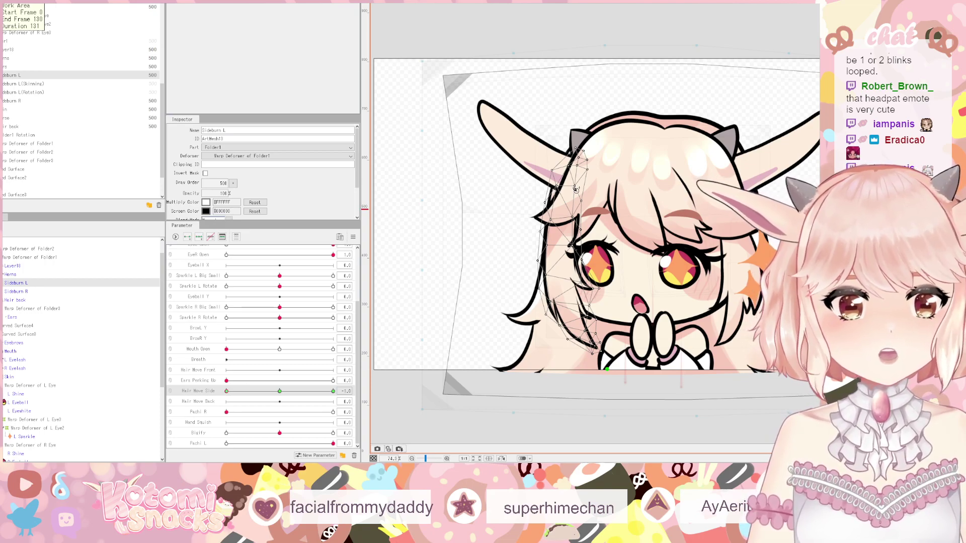
- Place a three-point deform path along Sideburn L, with points near its root, at its middle and at its tip
click(569, 188)
click(563, 262)
click(593, 346)
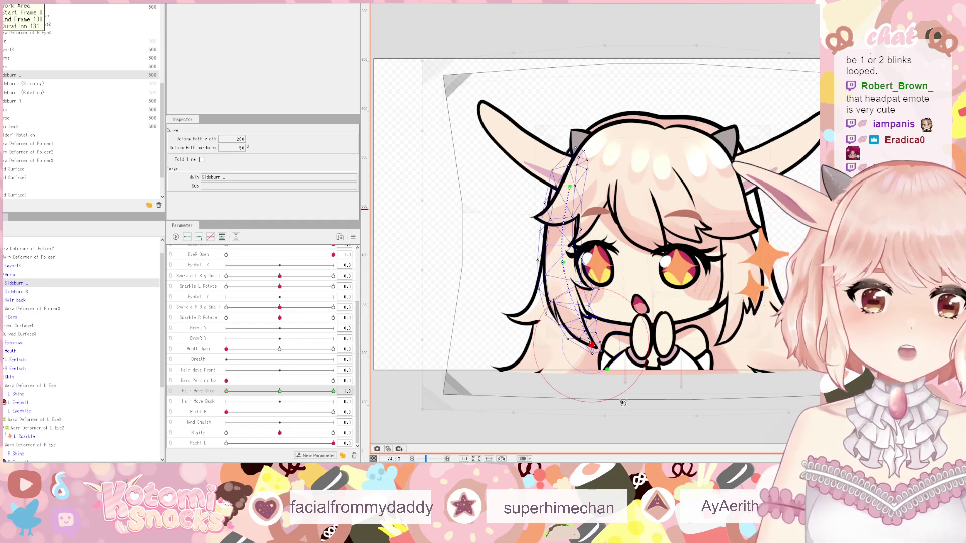
- For Hair Move Side -1.0, bend Sideburn L away from the face by shifting its middle and tip path points outward
drag(564, 263, 558, 262)
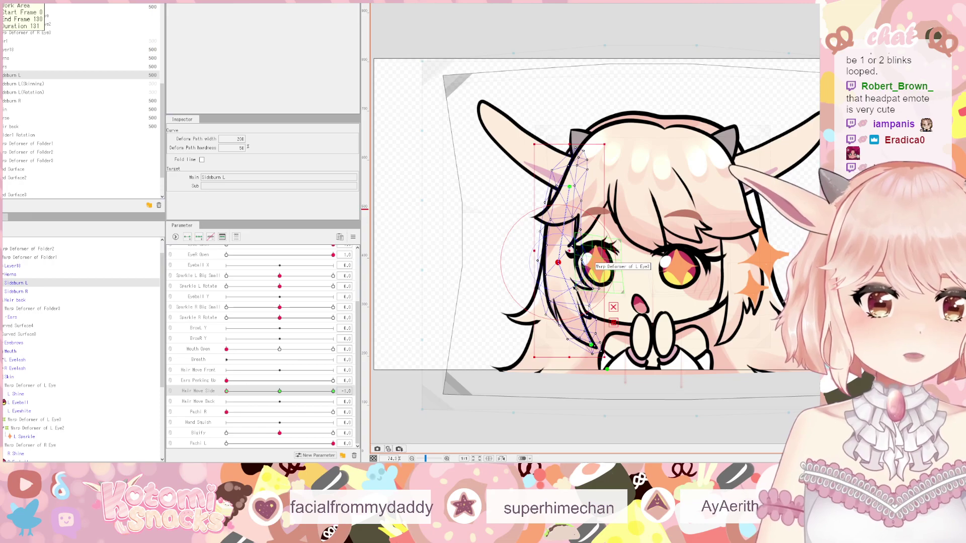
click(538, 56)
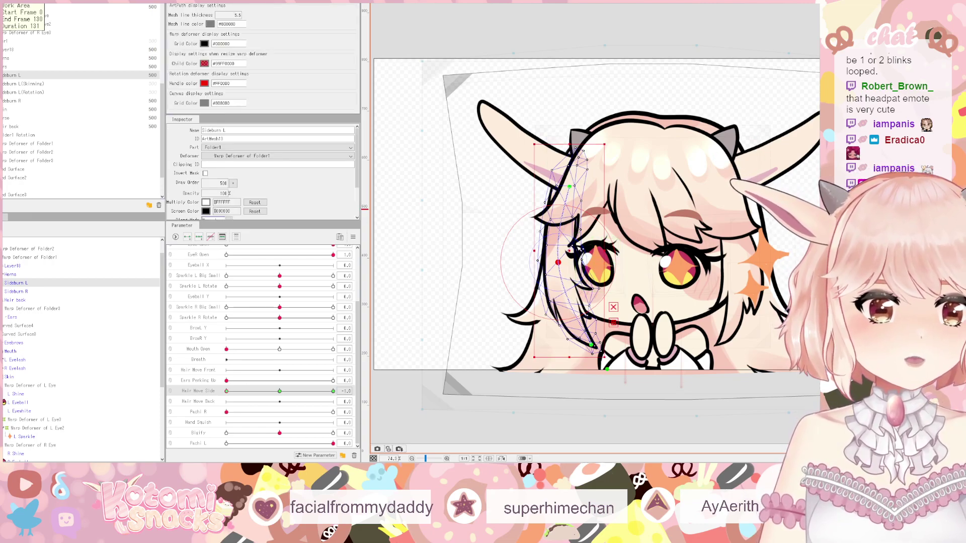
drag(559, 262, 543, 267)
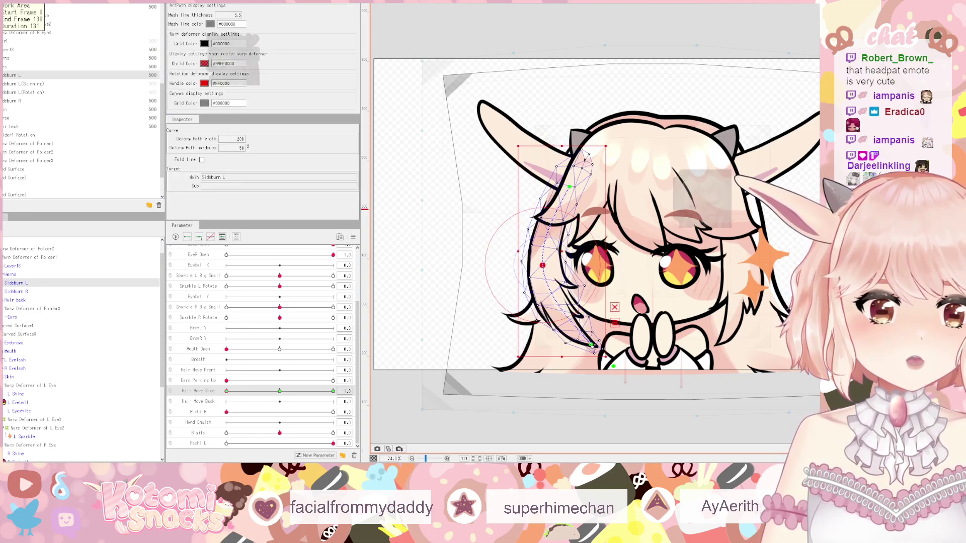
drag(591, 345, 583, 346)
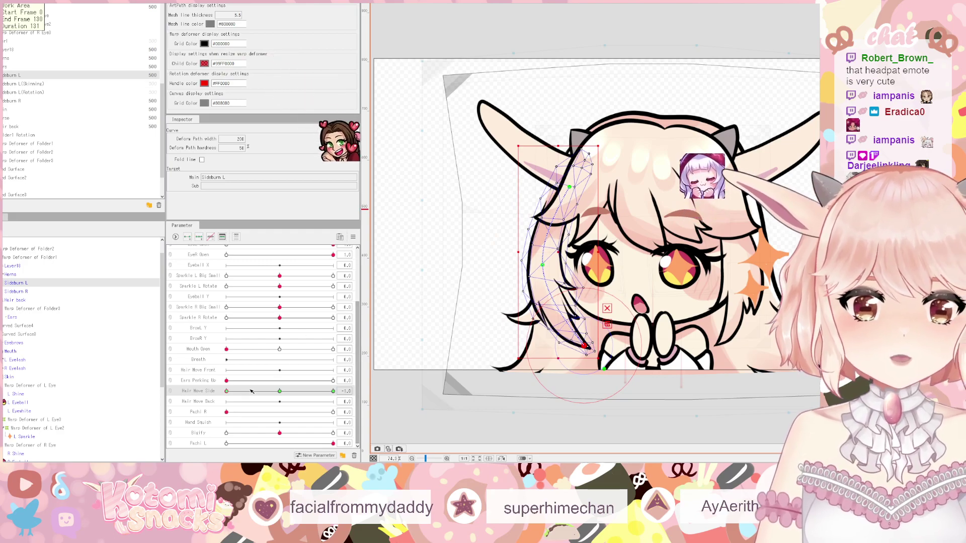
- For Hair Move Side 1.0, swing Sideburn L's tip toward the face and slightly up, adjusting its middle path point
click(333, 391)
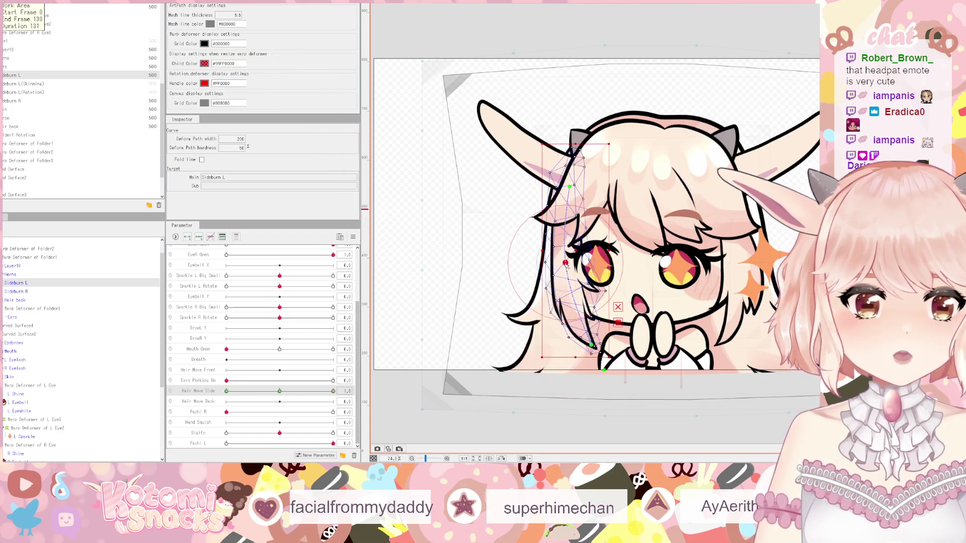
drag(562, 268, 559, 265)
drag(592, 345, 606, 340)
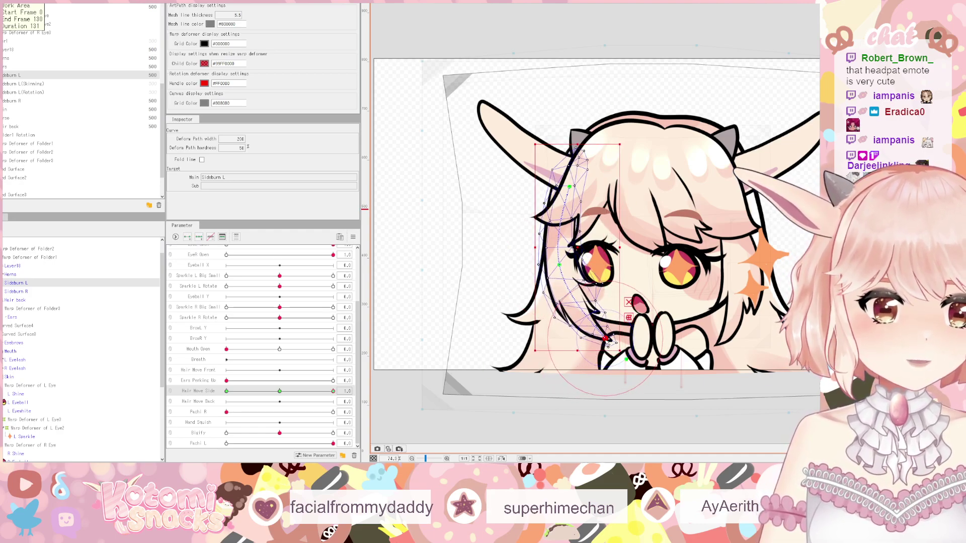
- Soften Sideburn L's outward bend at Hair Move Side -1.0 and swing its tip further toward the face at 1.0
click(227, 391)
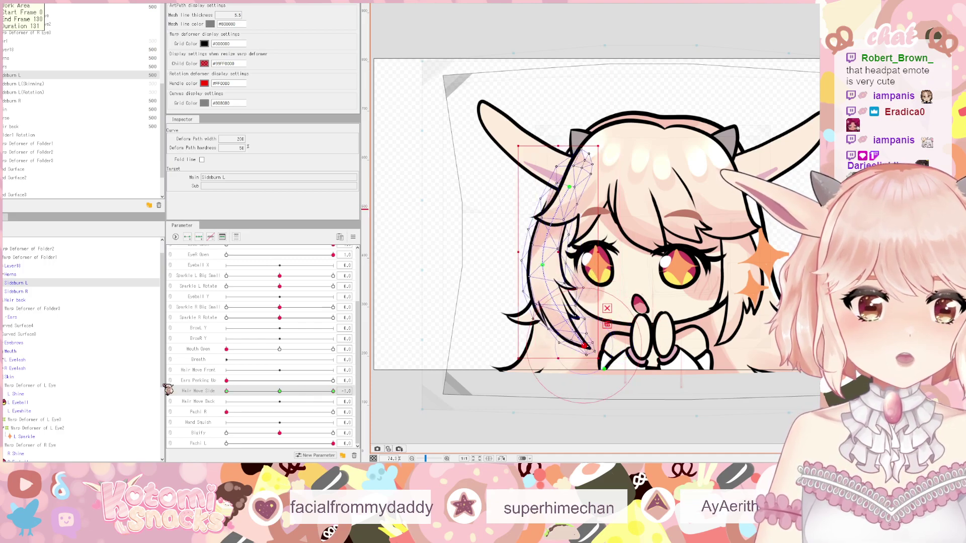
click(554, 263)
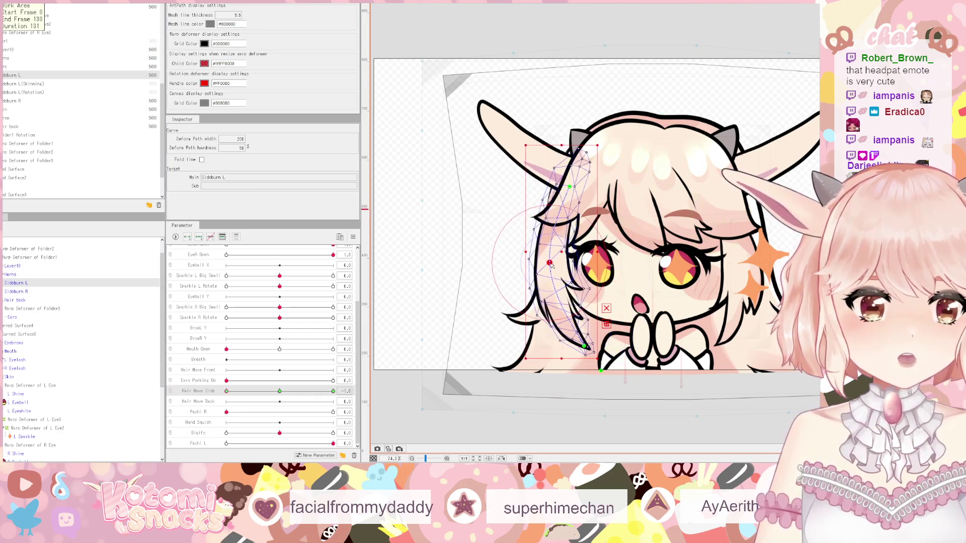
click(334, 391)
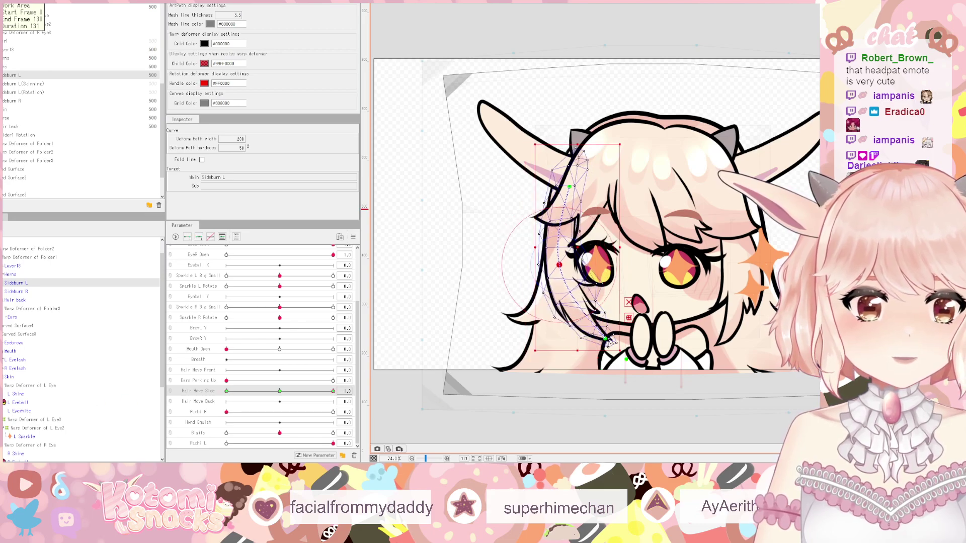
click(226, 391)
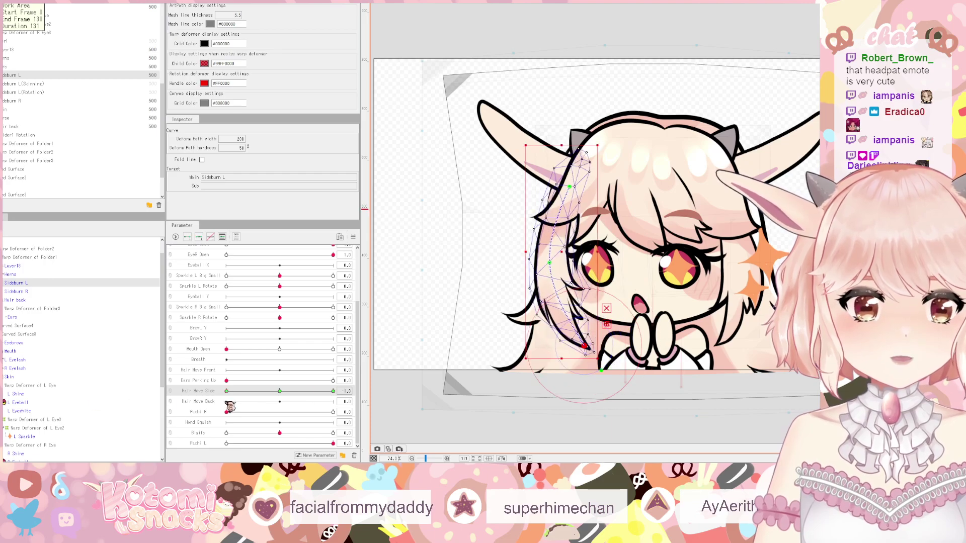
drag(227, 391, 333, 391)
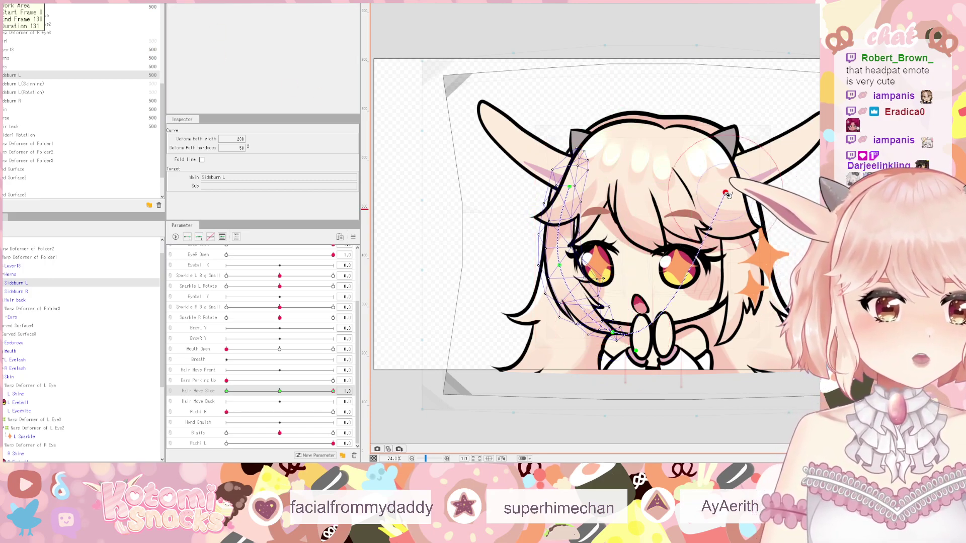
click(633, 331)
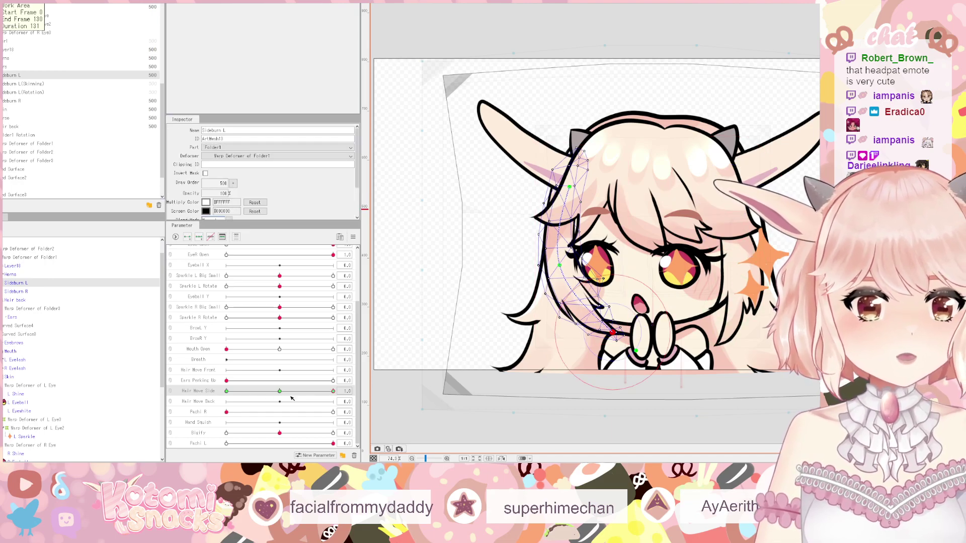
- Select the Sideburn R mesh and place a three-point deform path from its root through its middle to its tip
click(35, 292)
click(721, 182)
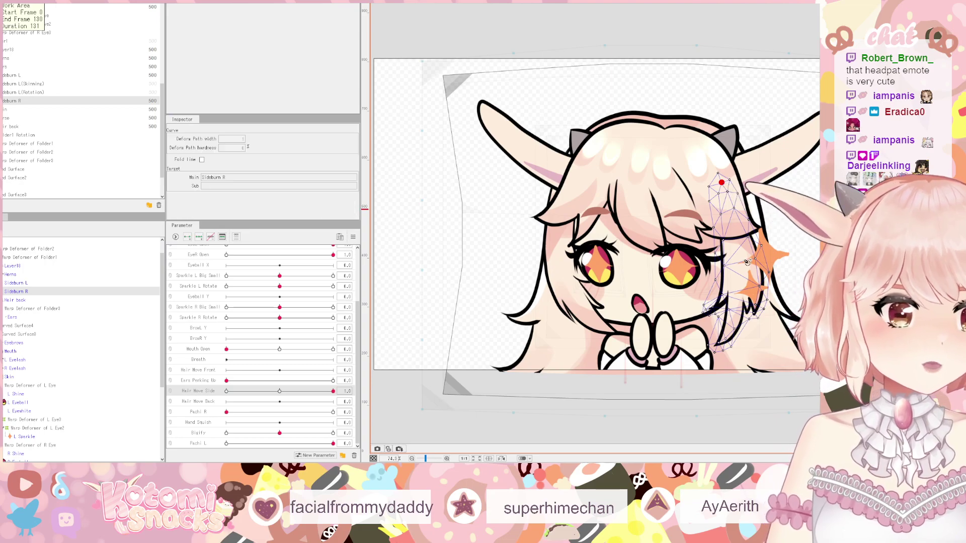
click(741, 252)
click(722, 345)
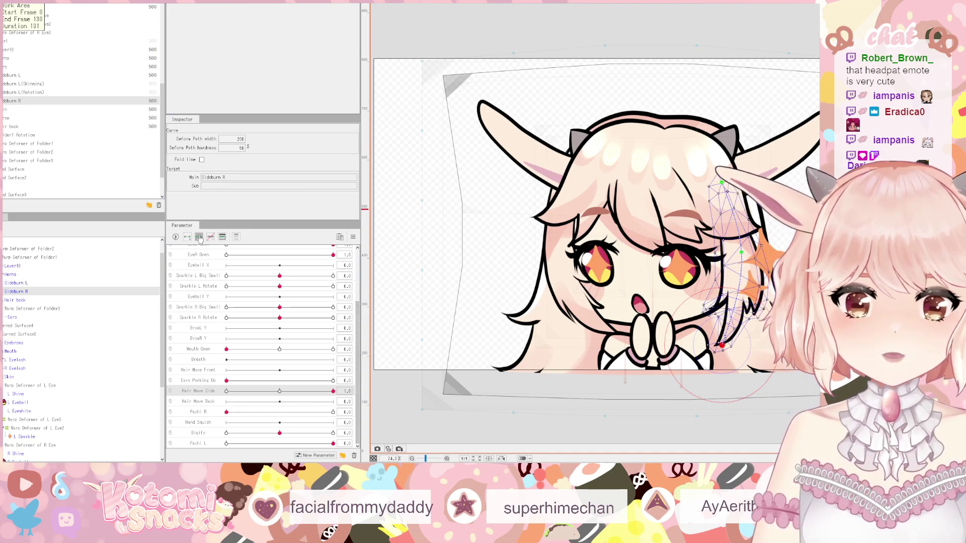
- Key Sideburn R at three Hair Move Side positions and, at 1.0, bend its middle away from the face and adjust its tip
drag(740, 252, 755, 253)
key(ctrl+a)
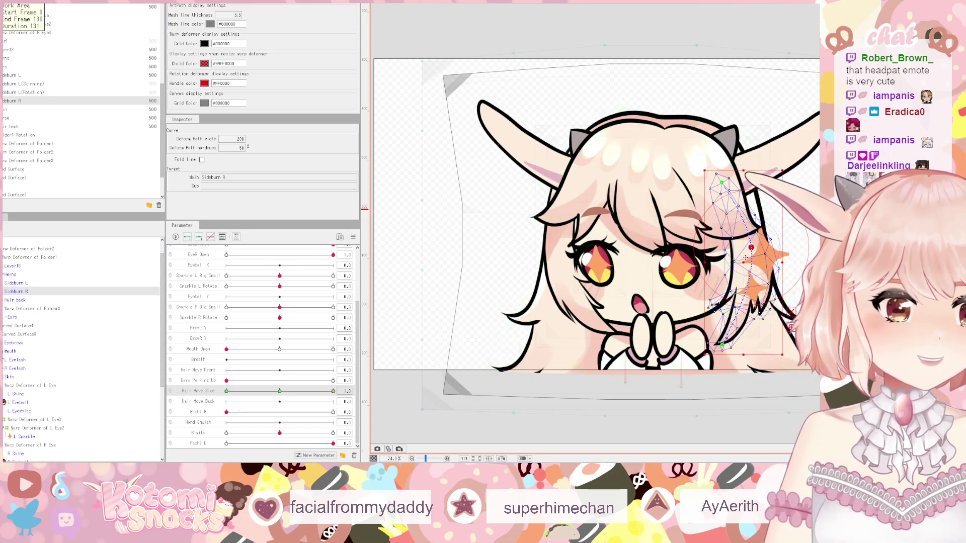
drag(755, 250, 756, 255)
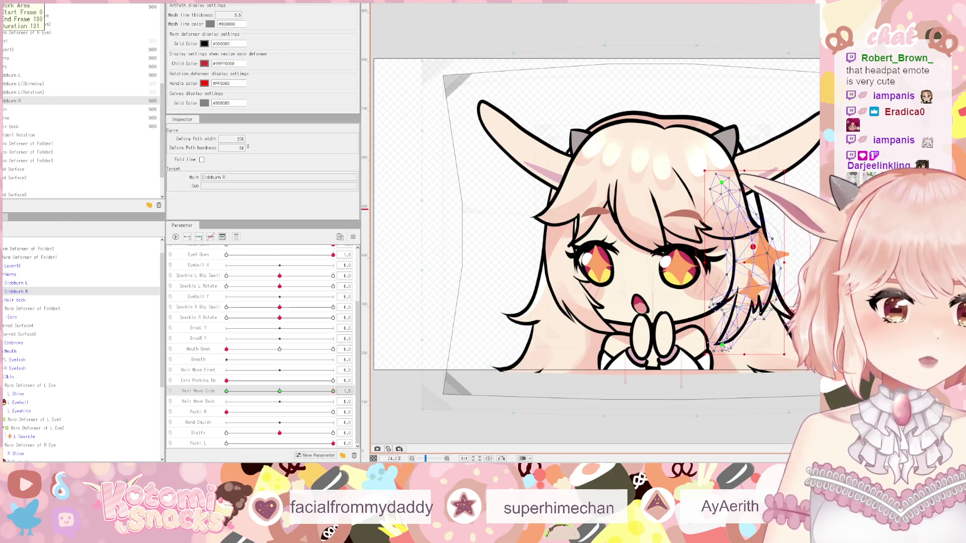
drag(725, 348, 720, 343)
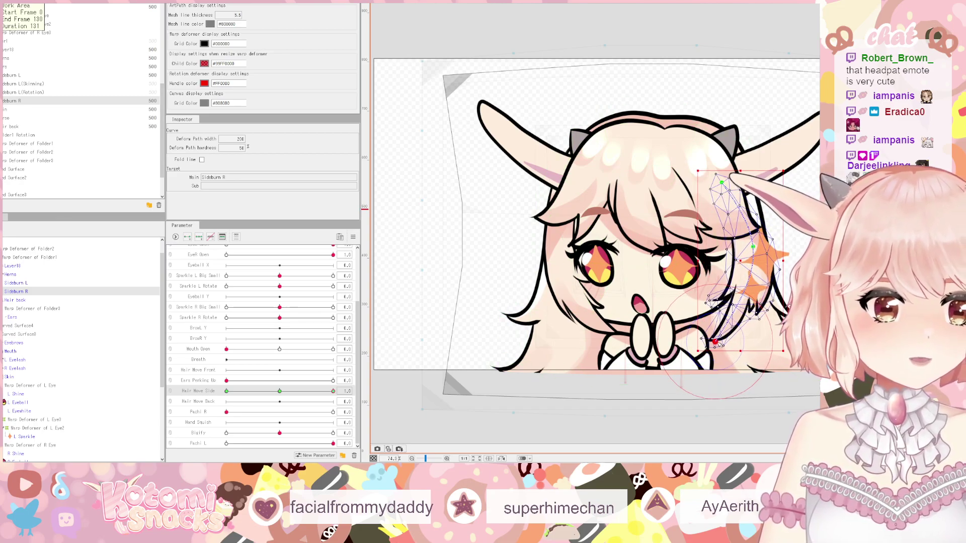
- Bend Sideburn R's middle toward the face at Hair Move Side -1.0 and swing its tip away from the face at 1.0
drag(333, 391, 226, 393)
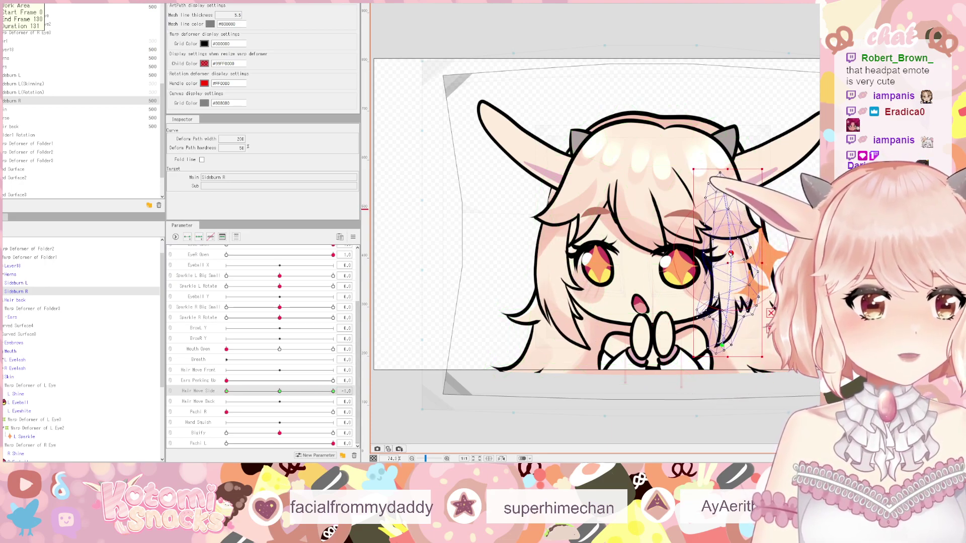
drag(226, 392, 280, 395)
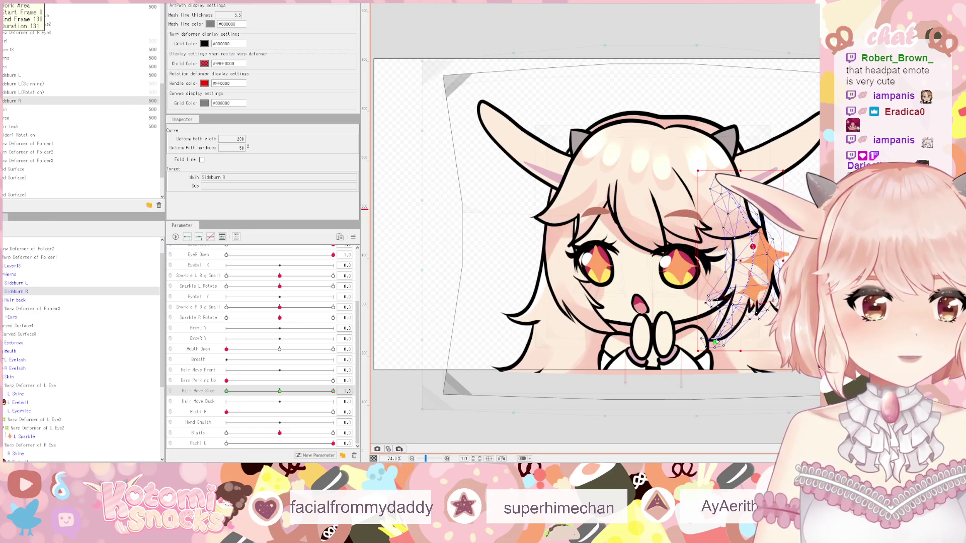
drag(715, 341, 735, 336)
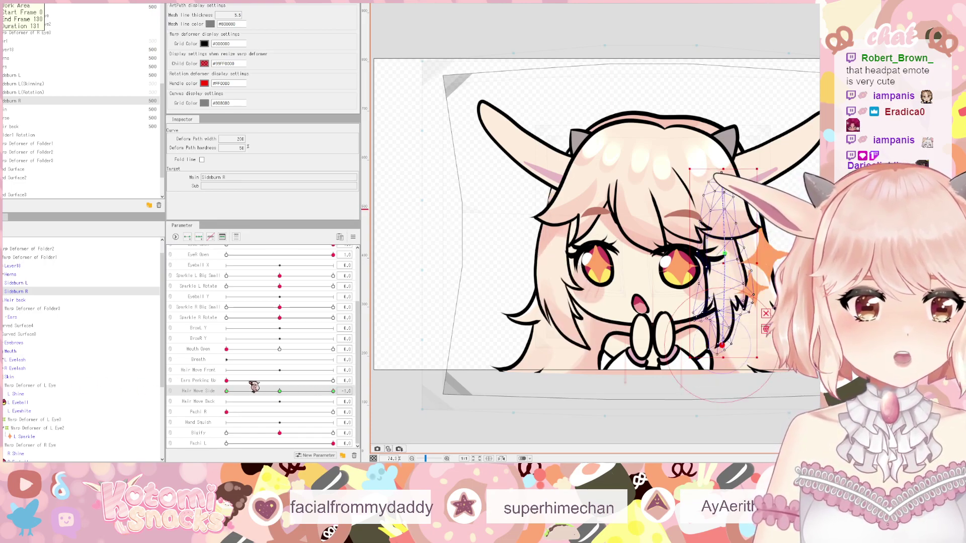
- Reset all parameters to their default values and sweep Hair Move Side to preview the sideburn swing
click(353, 237)
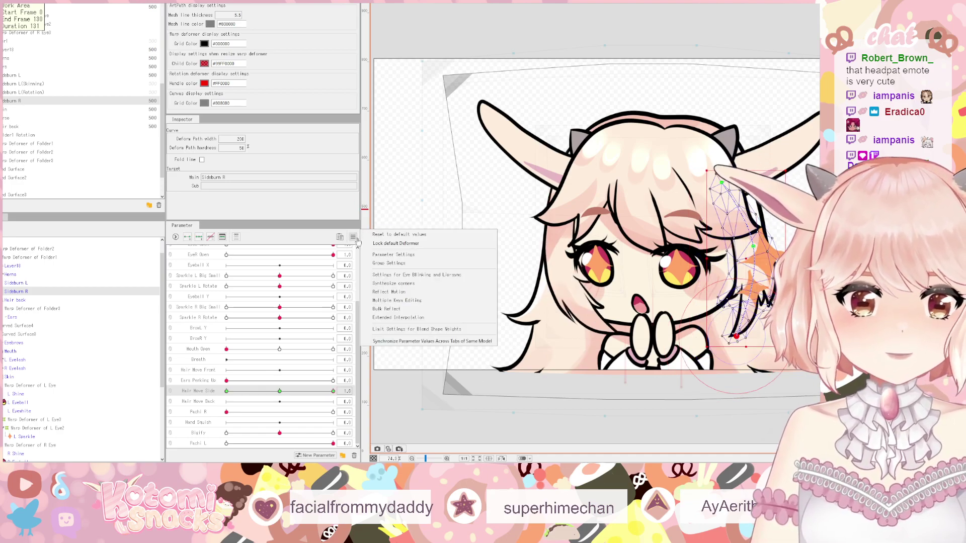
click(397, 236)
click(234, 393)
drag(234, 393, 402, 381)
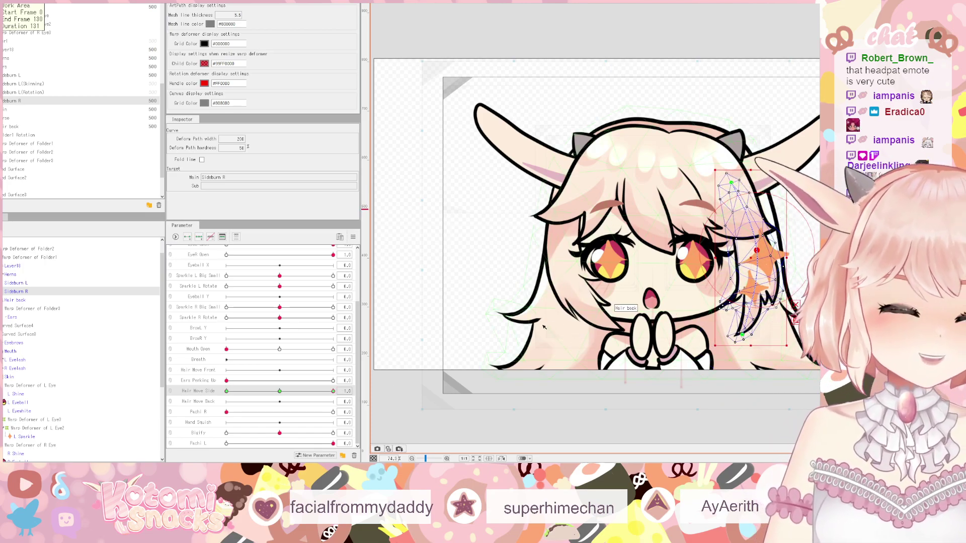
- Create a new warp deformer around the Hair back mesh
click(206, 403)
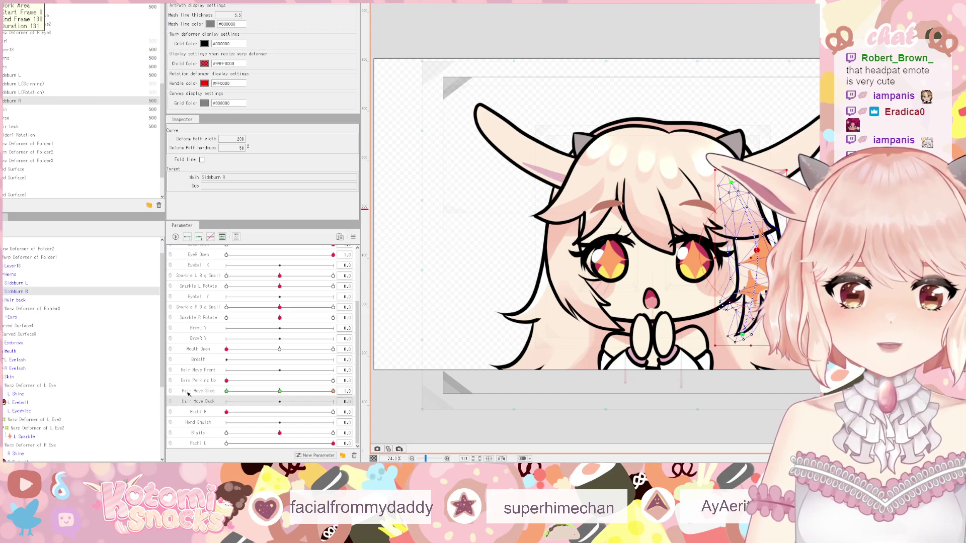
click(34, 301)
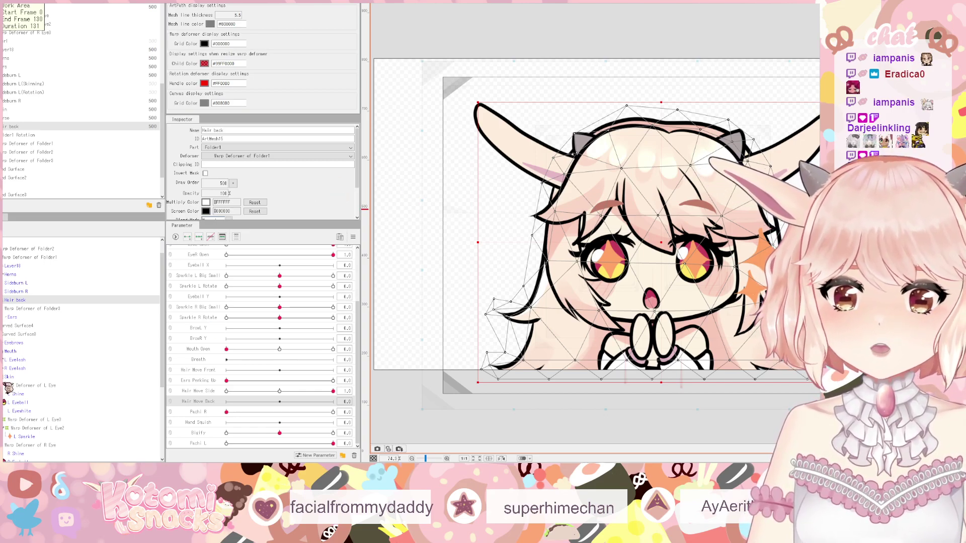
key(ctrl+shift+w)
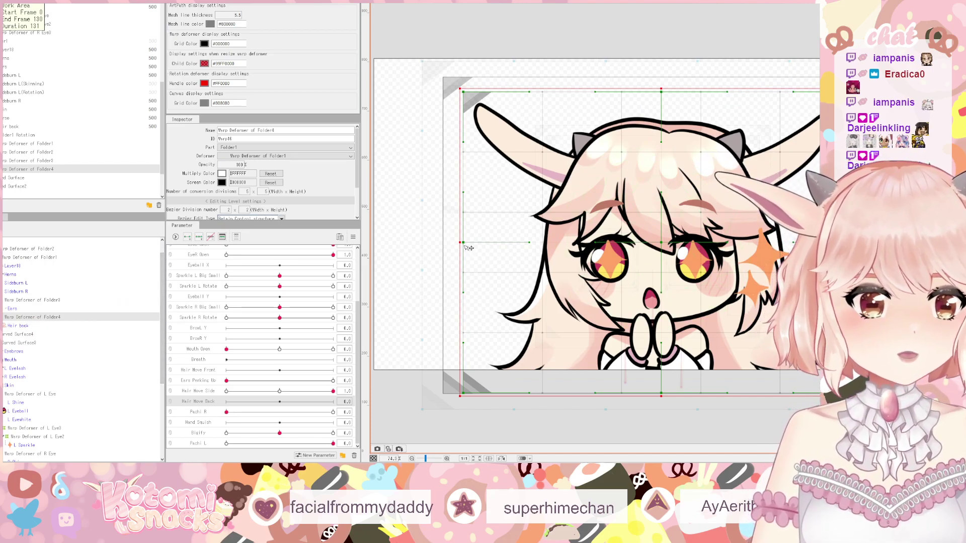
mouse_move(462, 244)
mouse_down()
mouse_move(481, 246)
mouse_move(463, 243)
mouse_up()
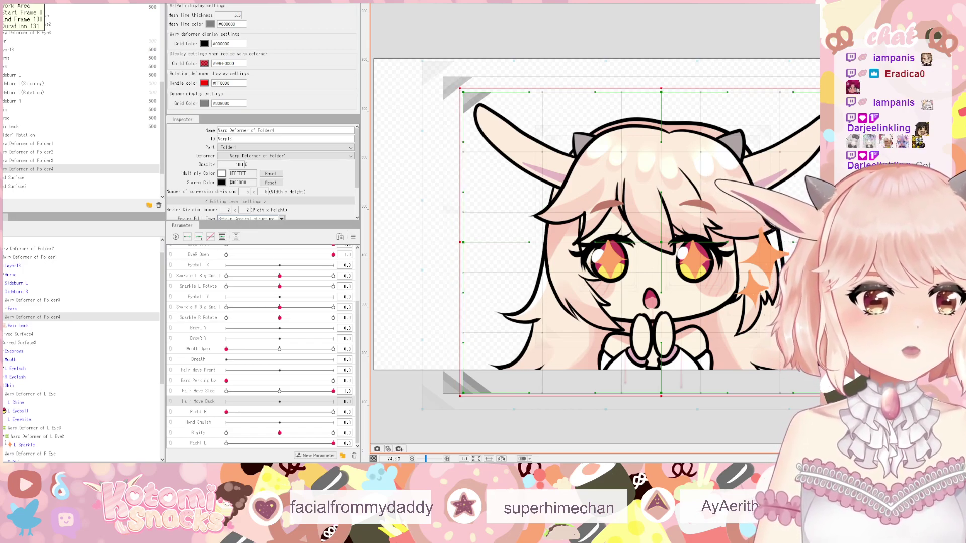
- Key the back hair's warp deformer at three Hair Move Back positions and bend its outer edge toward the face at 1.0
click(652, 89)
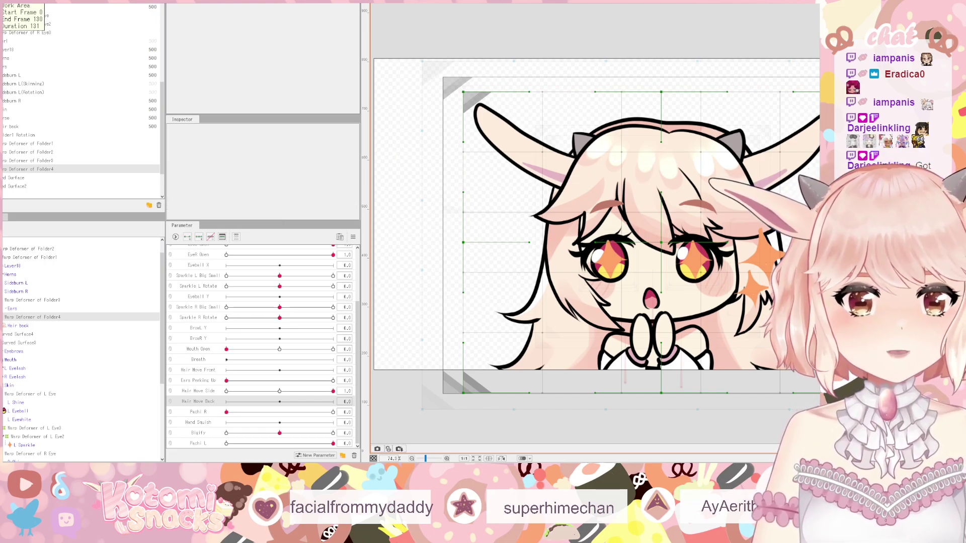
click(651, 91)
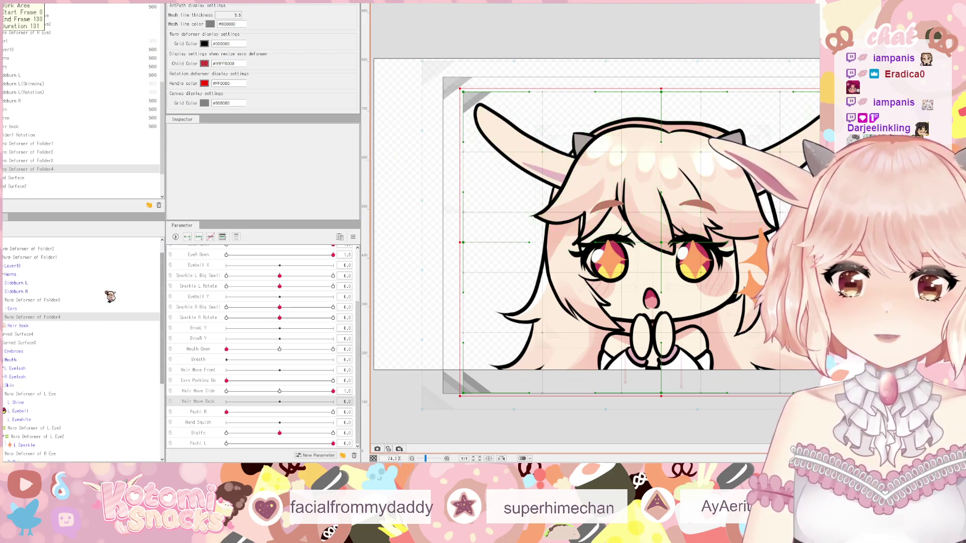
click(199, 239)
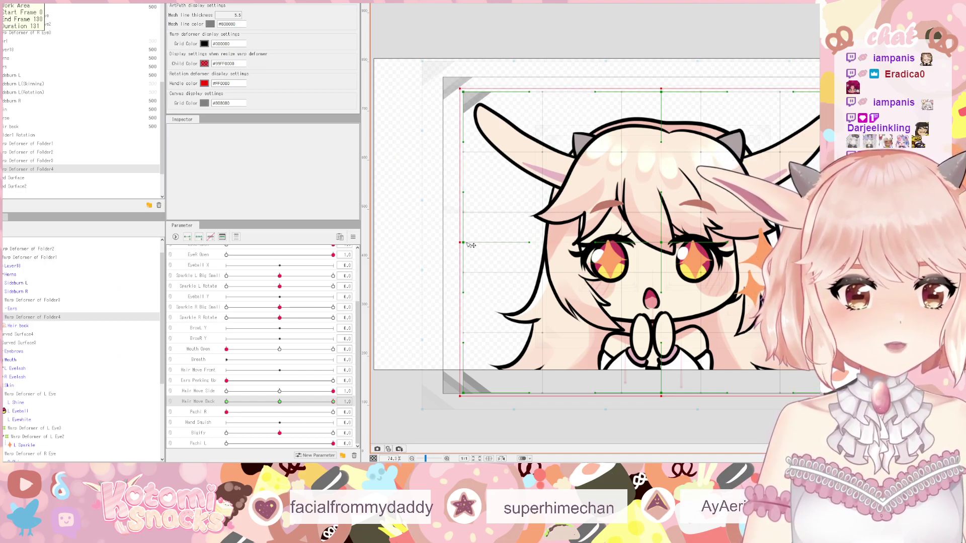
drag(467, 243, 481, 231)
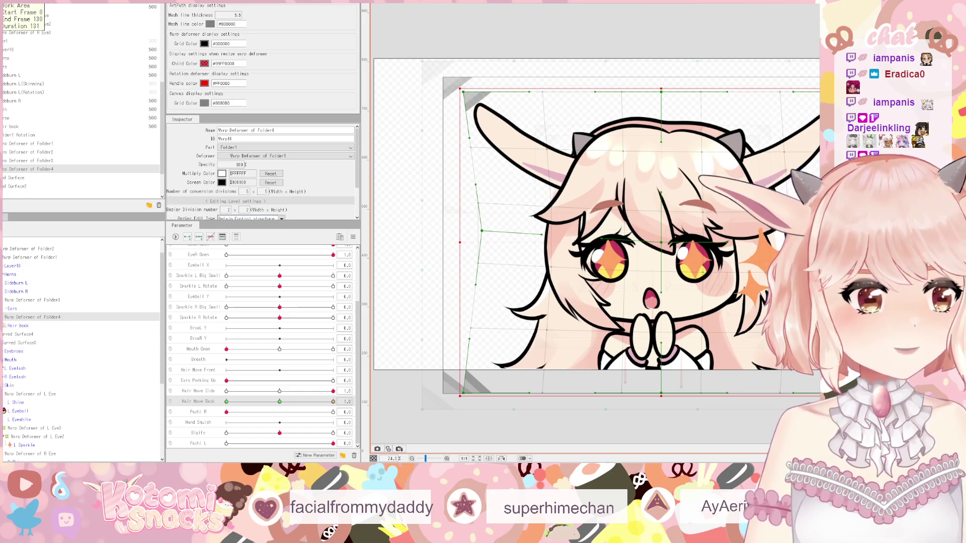
click(315, 402)
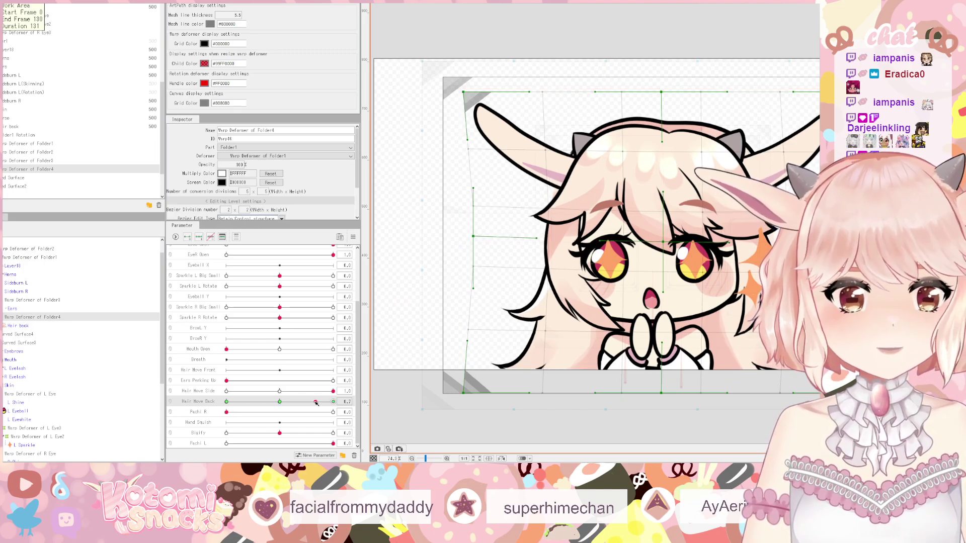
- At Hair Move Back -1.0, pull the middle and lower parts of the back hair deformer's outer edge away from the face
drag(316, 402, 226, 402)
drag(471, 239, 434, 235)
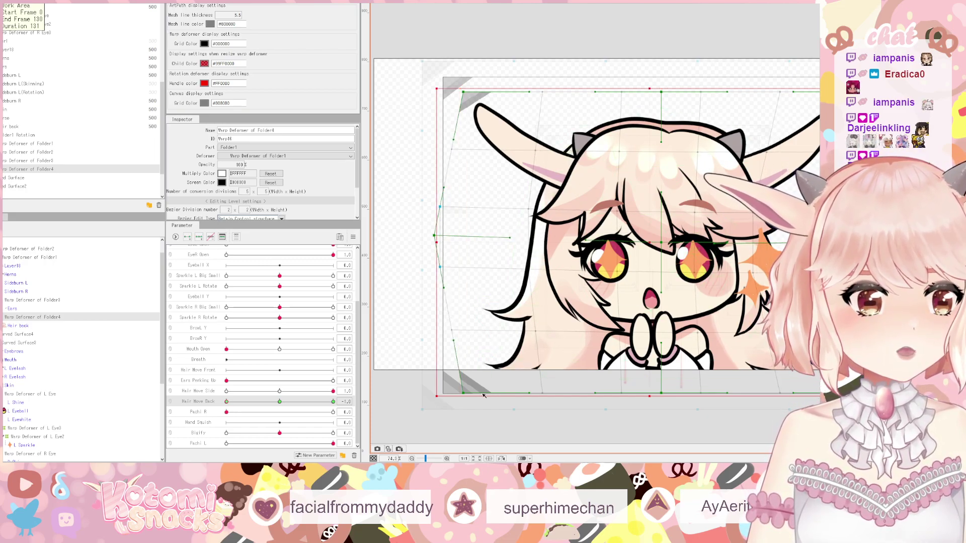
drag(452, 332, 416, 338)
mouse_move(239, 402)
mouse_down()
mouse_move(282, 401)
mouse_move(136, 408)
mouse_up()
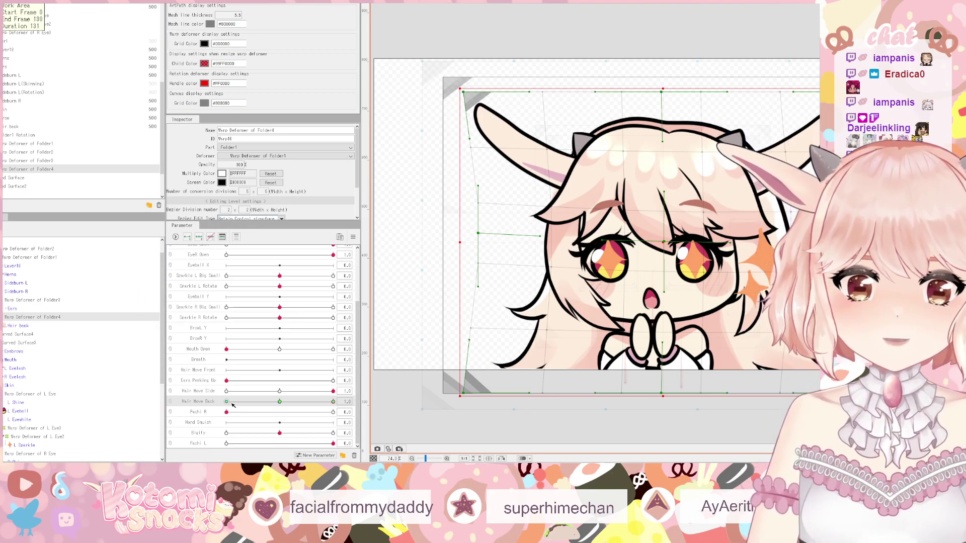
- Preview the back hair swing together with the head angle, and reset all parameters to their default values
drag(339, 393, 239, 382)
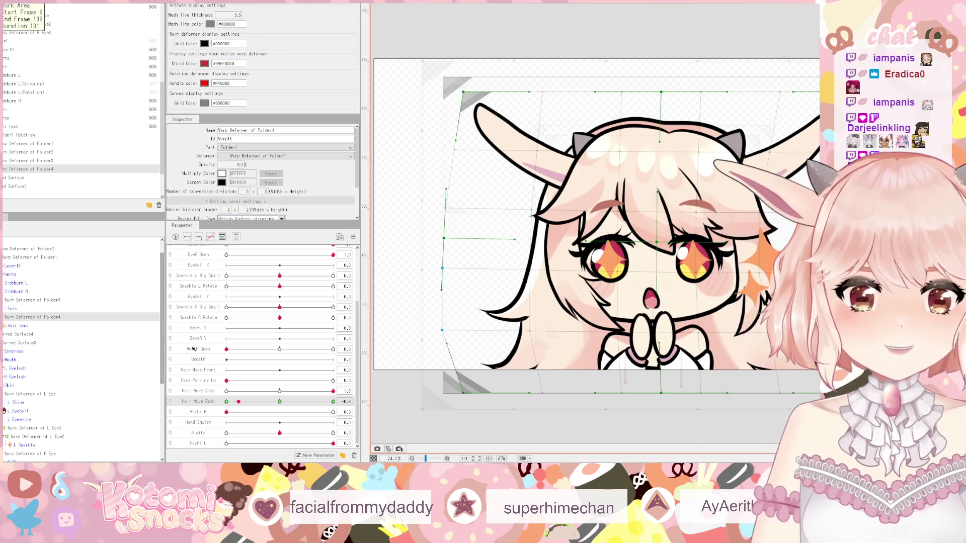
scroll(212, 327, up, 5)
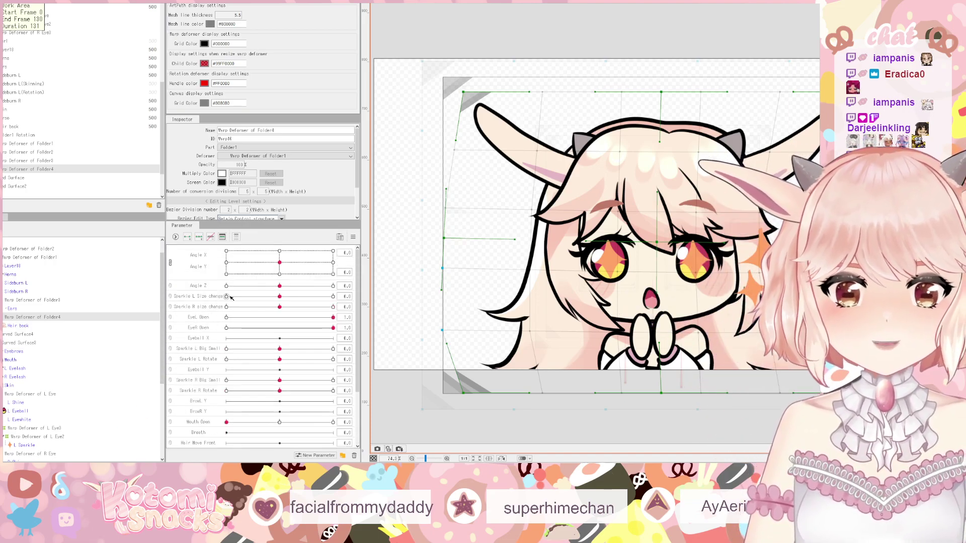
drag(280, 268, 290, 250)
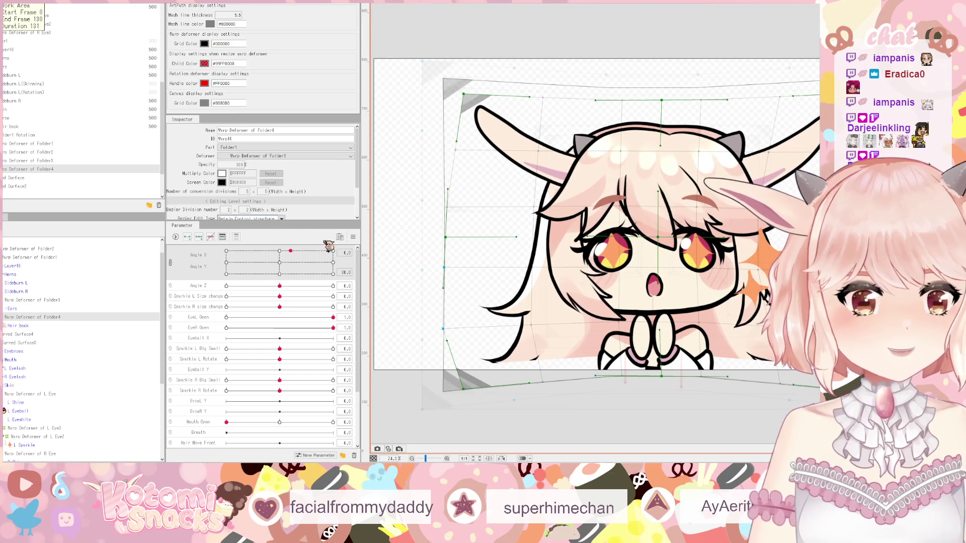
click(352, 237)
click(387, 234)
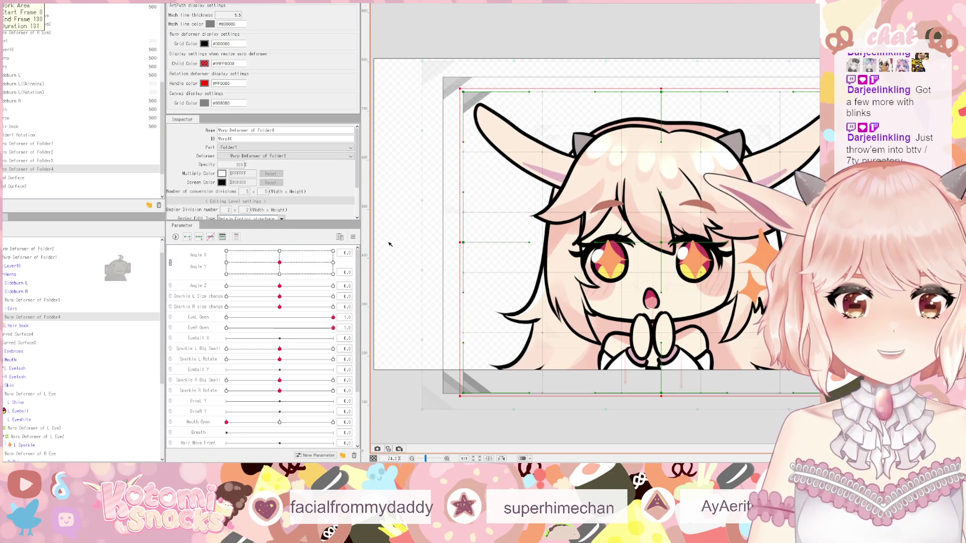
click(385, 242)
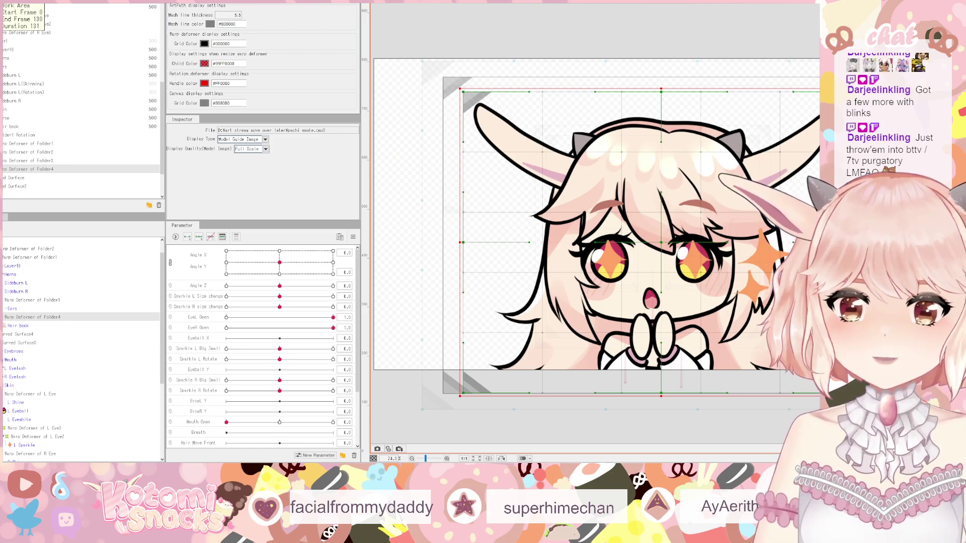
- Switch to the animation scene, scrub back to frame 3 and look through the available commands for the physics settings
key(ctrl+Tab)
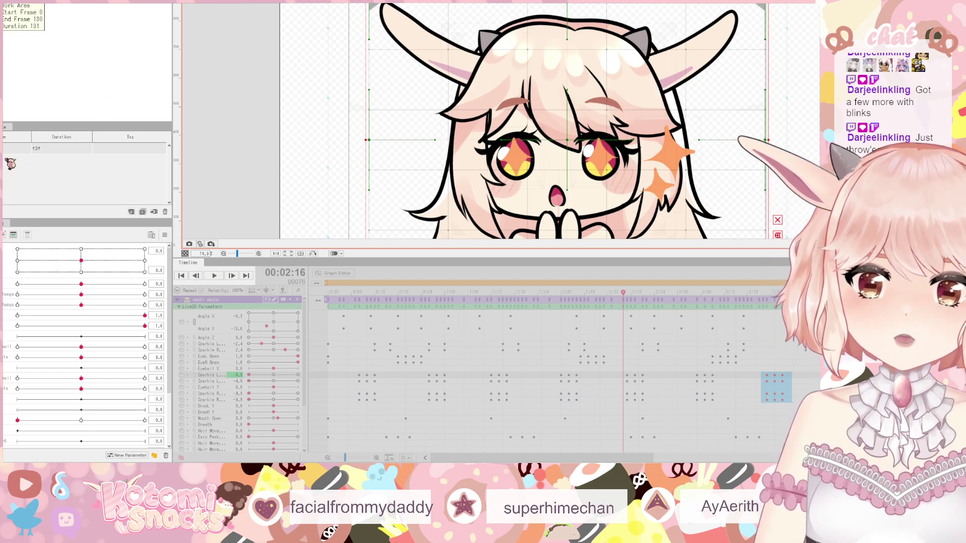
click(8, 154)
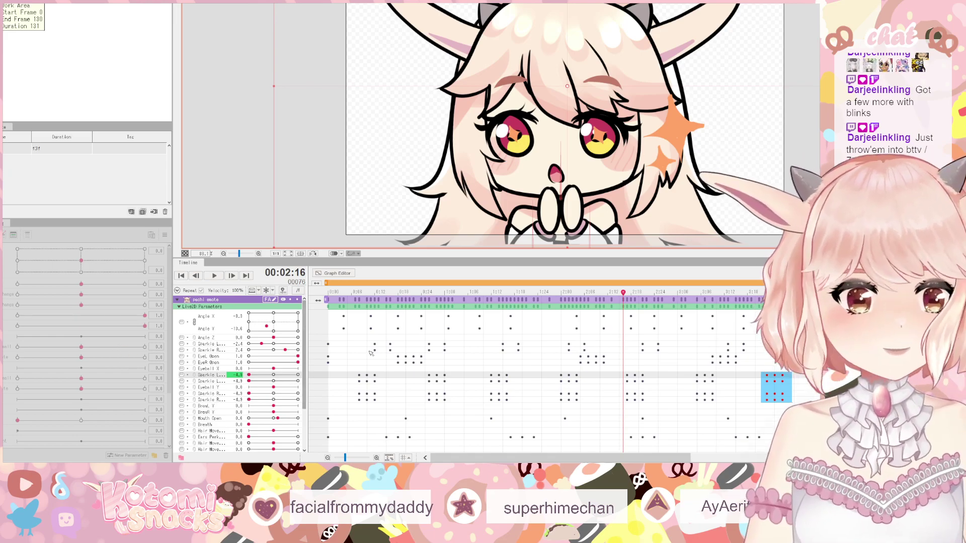
drag(625, 294, 342, 318)
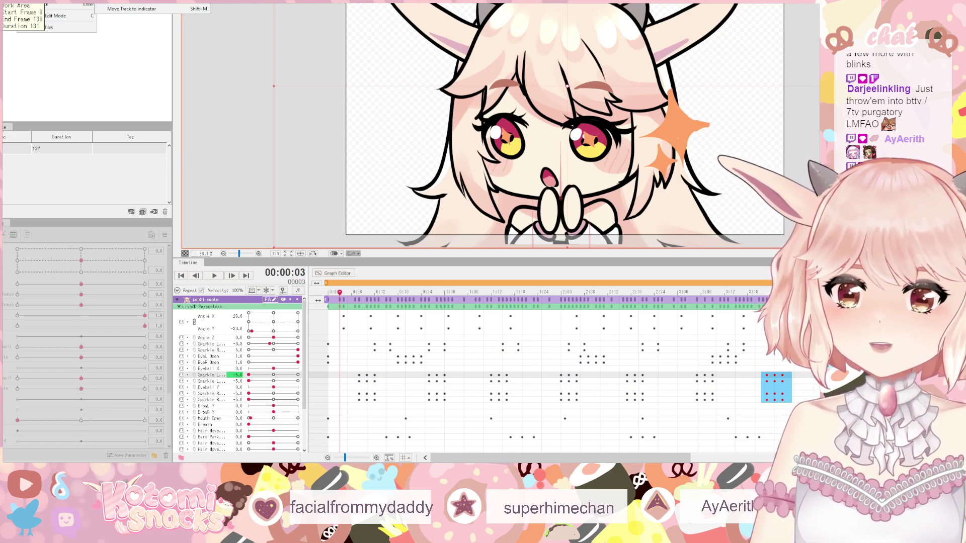
key(Escape)
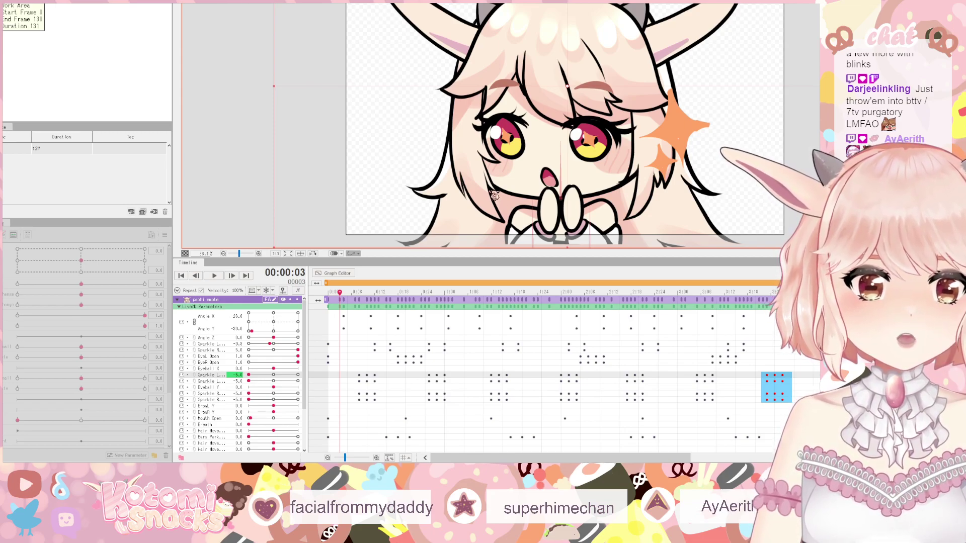
click(48, 1)
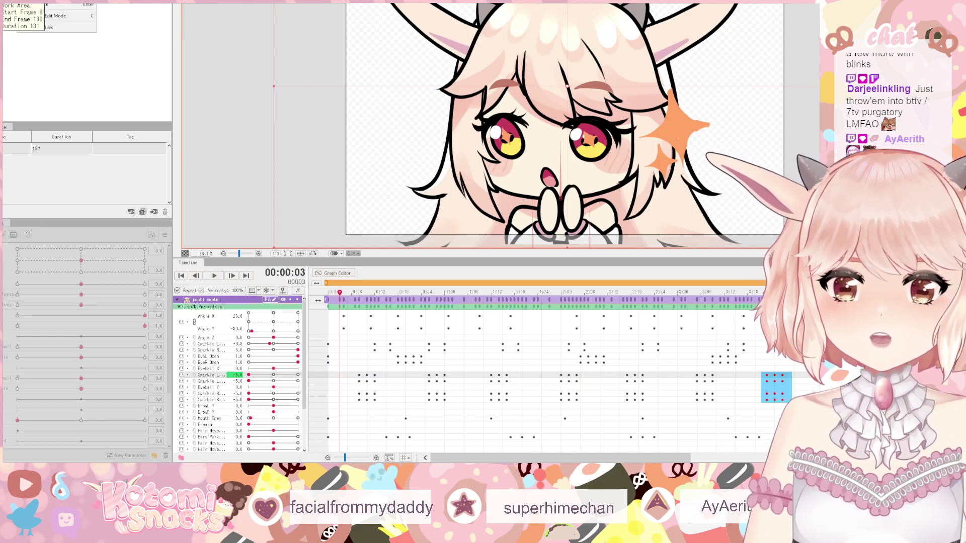
key(Escape)
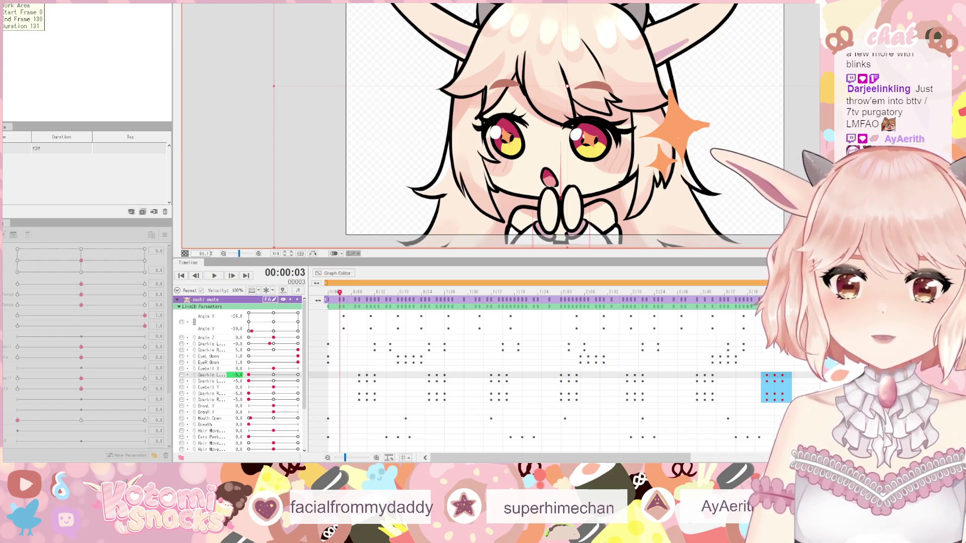
key(alt+v)
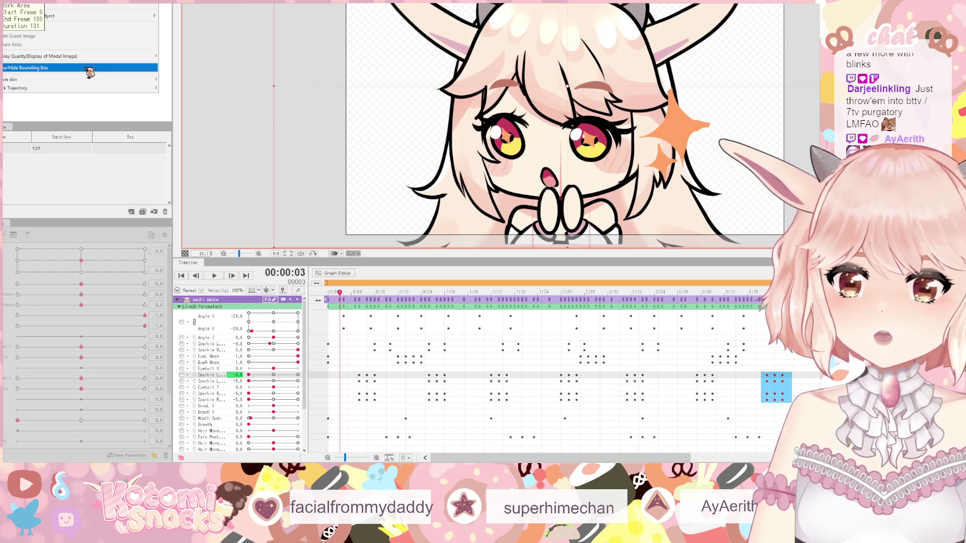
mouse_move(89, 83)
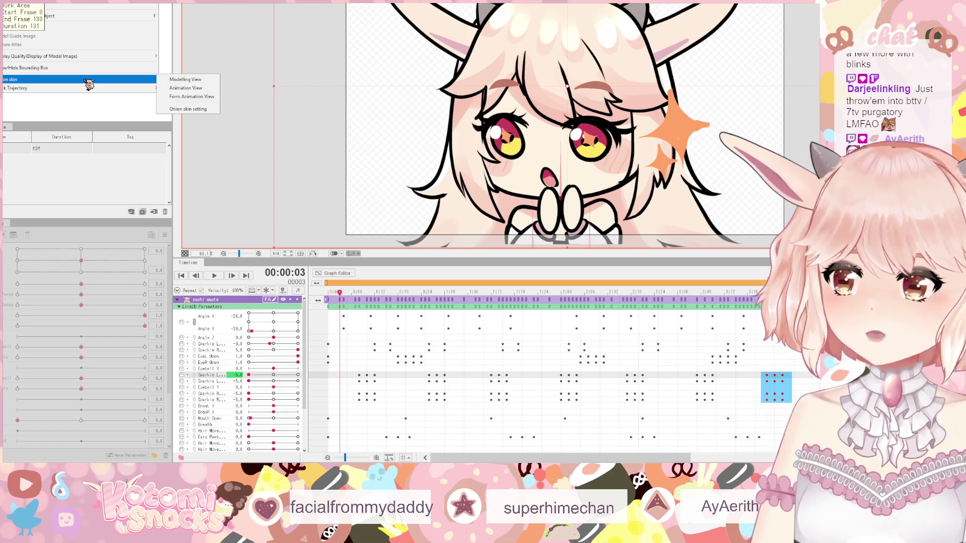
mouse_move(95, 1)
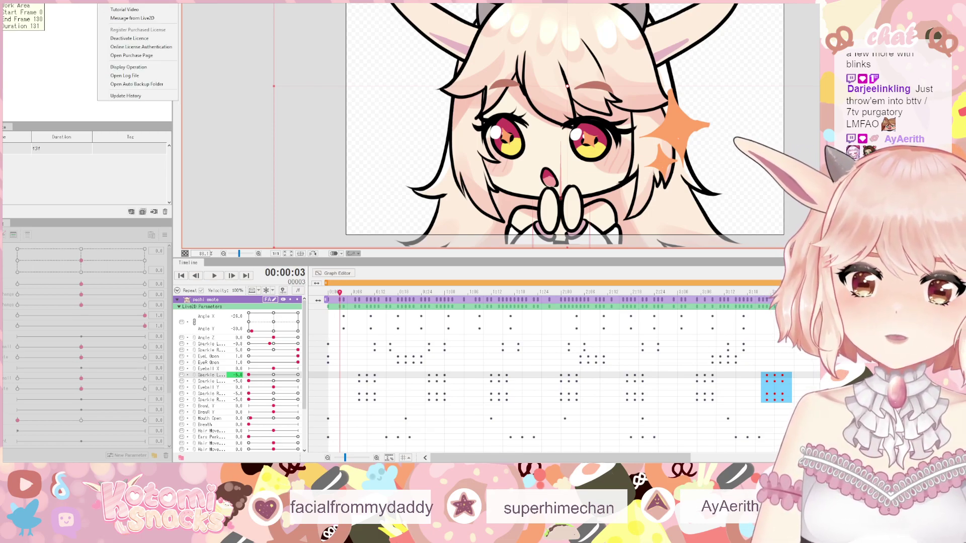
mouse_move(10, 1)
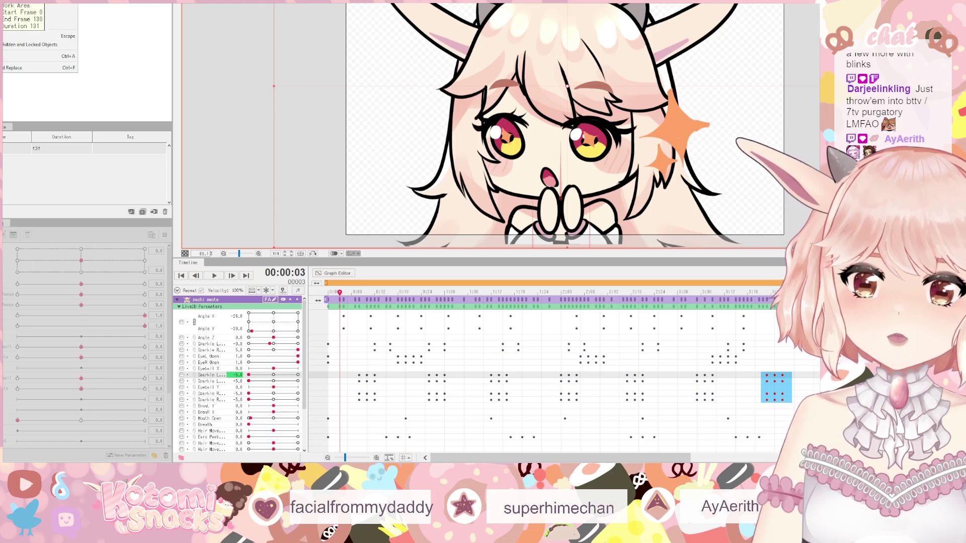
key(Escape)
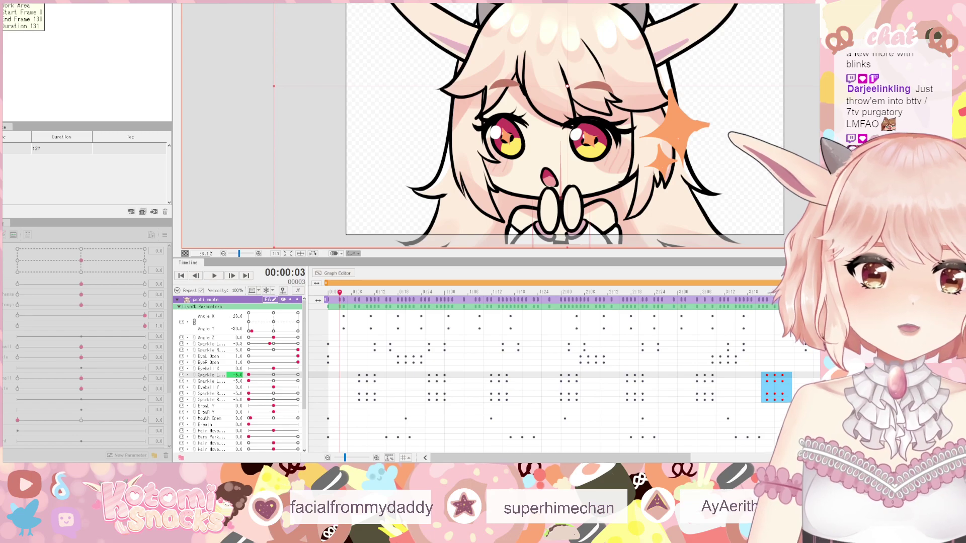
- Return to the model, open its Physics/Scene Blending Settings and show the output settings of the hair group
key(alt+Tab)
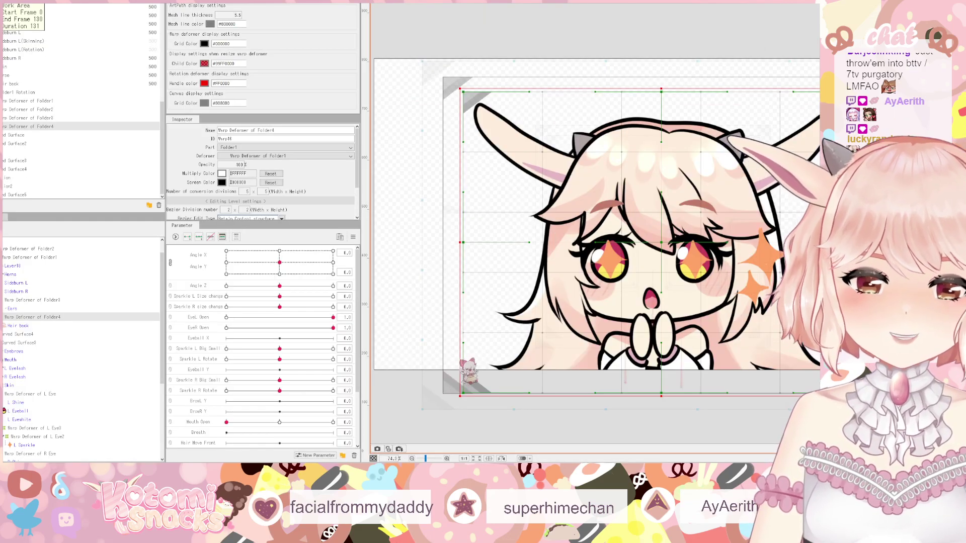
click(15, 2)
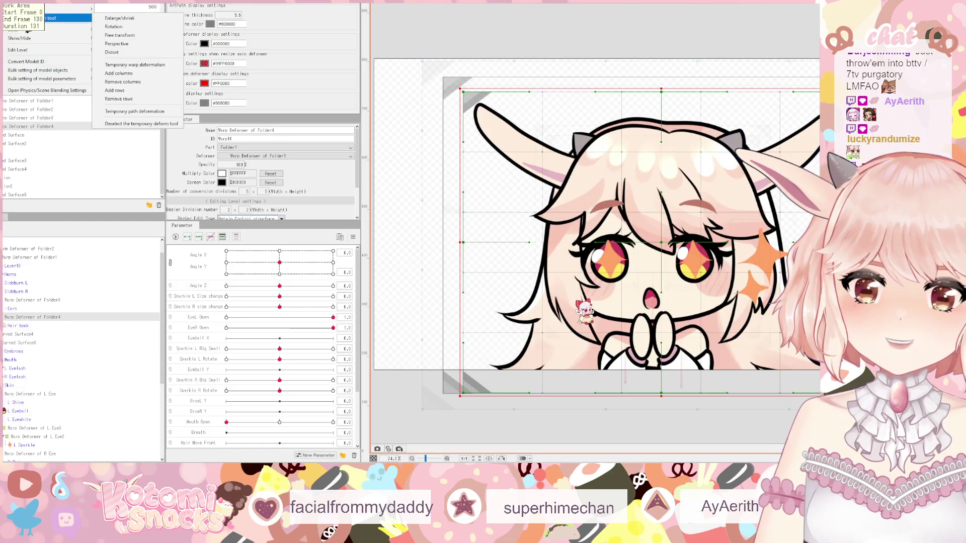
click(52, 90)
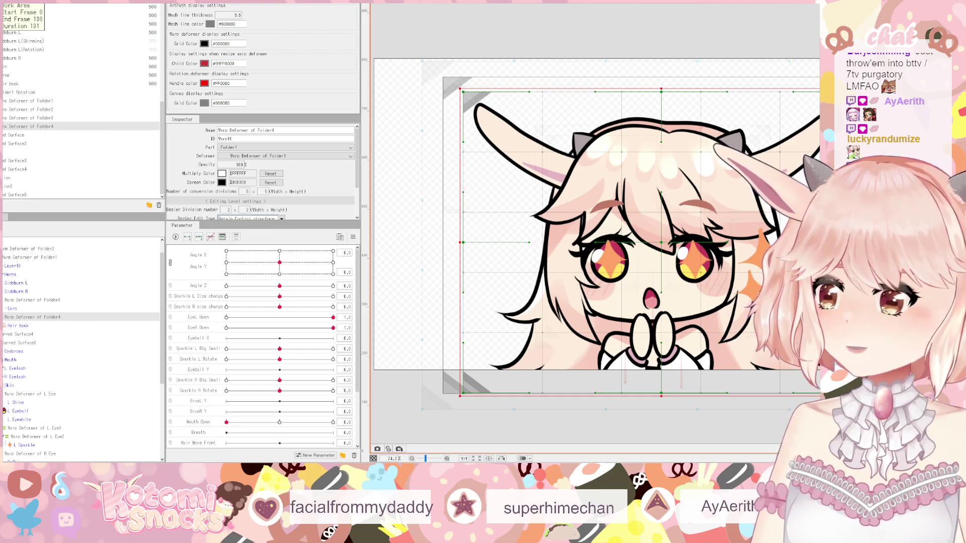
key(alt+Tab)
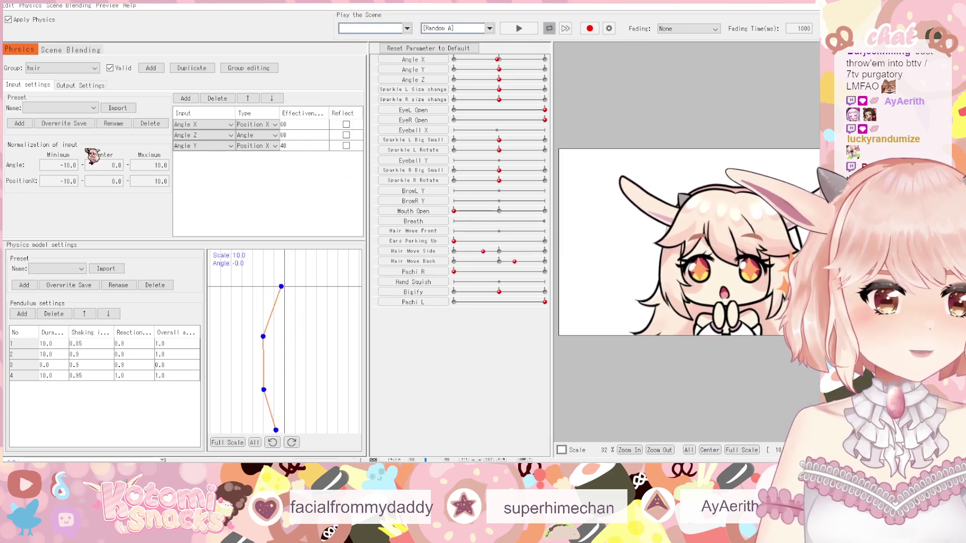
click(87, 87)
- Set the output scale of both Hair Move Side and Hair Move Back to 20
double_click(234, 127)
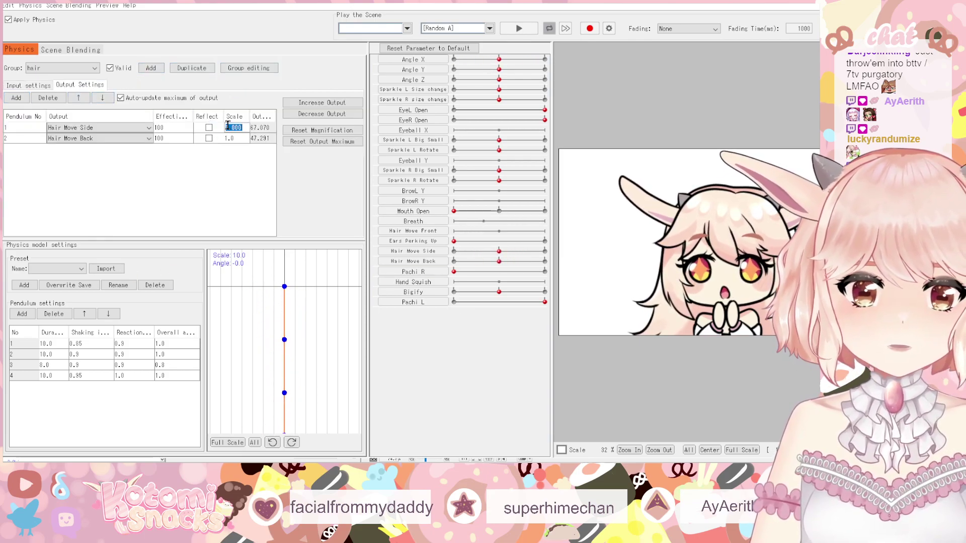
text(20)
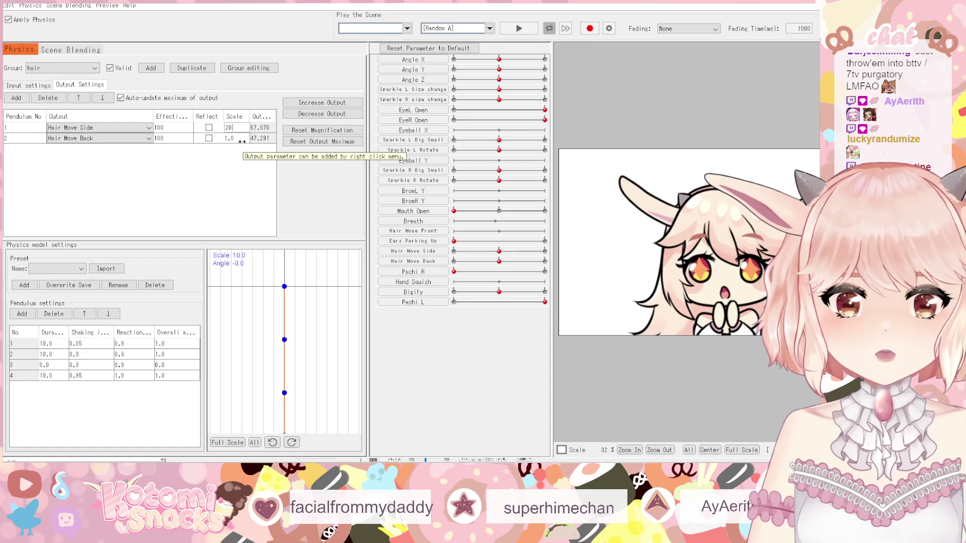
key(Return)
double_click(237, 138)
text(20)
key(Return)
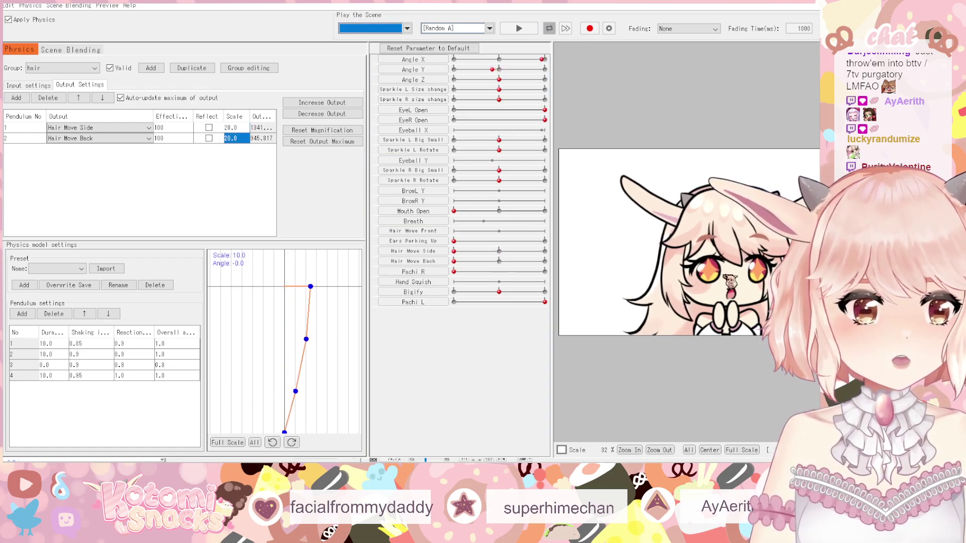
- Set the output scale of Hair Move Back and Hair Move Side to 5 and test the hair swing in the preview
double_click(236, 137)
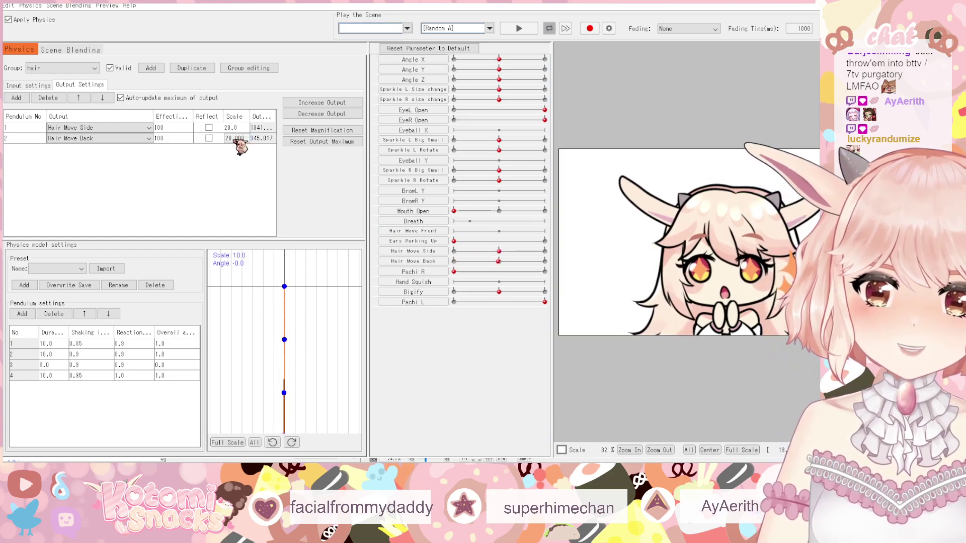
text(5)
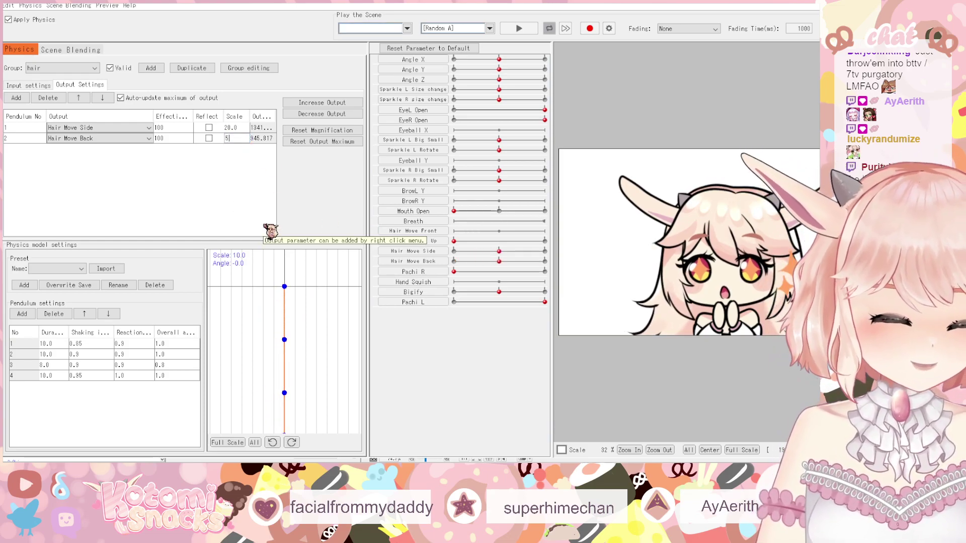
key(Return)
double_click(240, 130)
text(5)
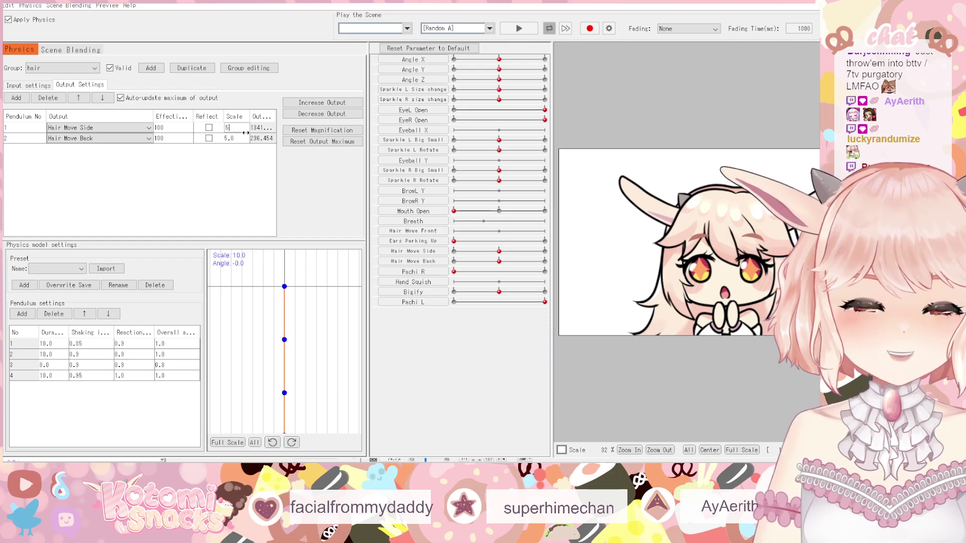
key(Return)
drag(578, 302, 593, 317)
- Set the output scale of both Hair Move Side and Hair Move Back to 2 and test the hair swing in the preview
double_click(241, 129)
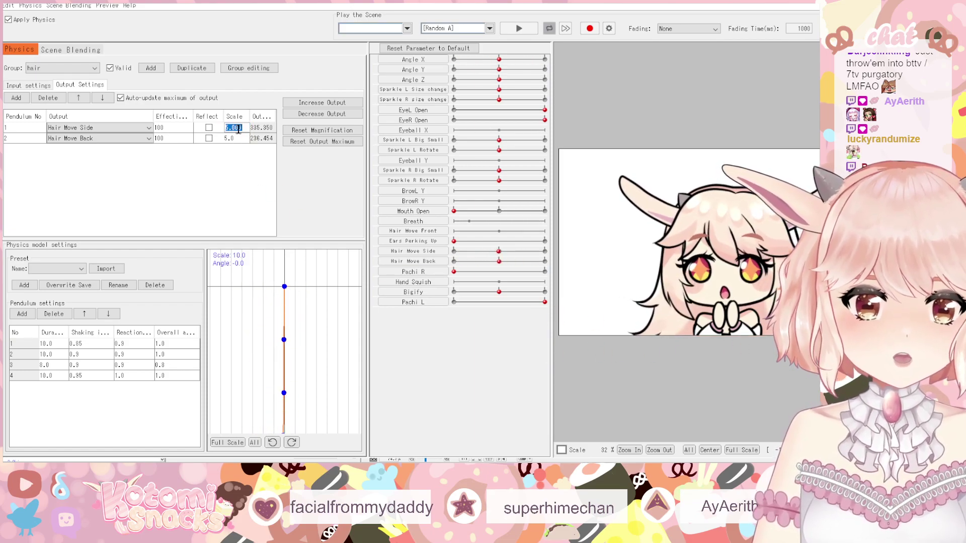
text(2)
key(Return)
click(236, 138)
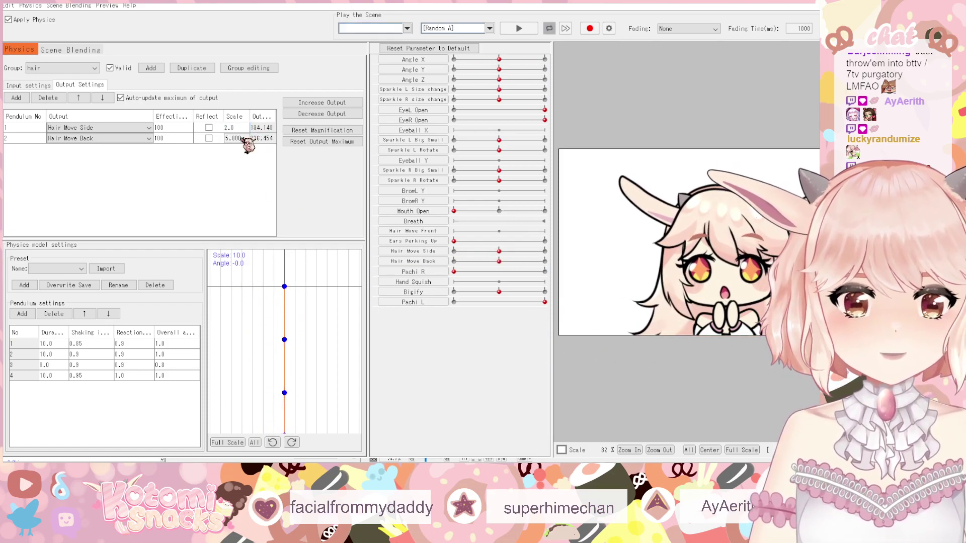
text(2)
key(Return)
drag(747, 255, 704, 304)
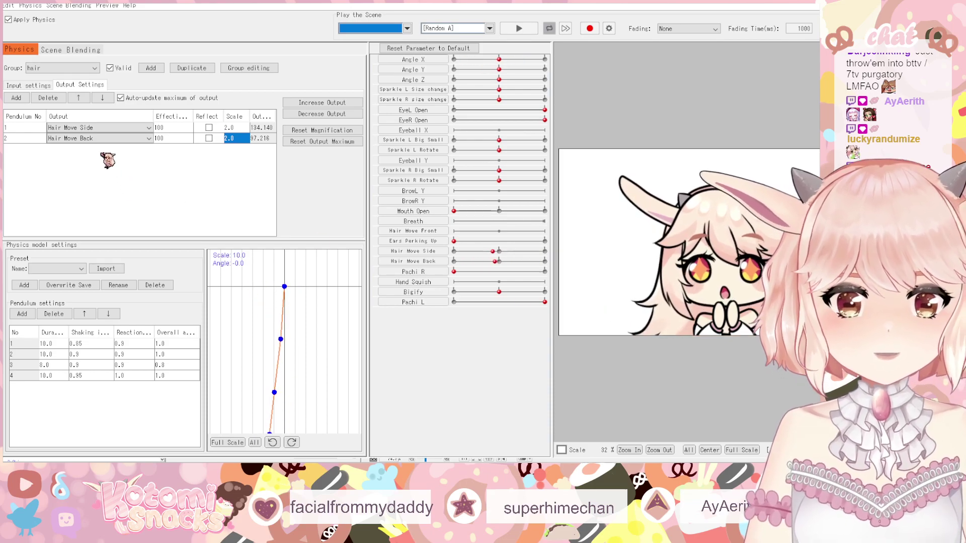
- Turn on Reflect for the Hair Move Back output and switch to the animation scene
click(213, 143)
click(212, 140)
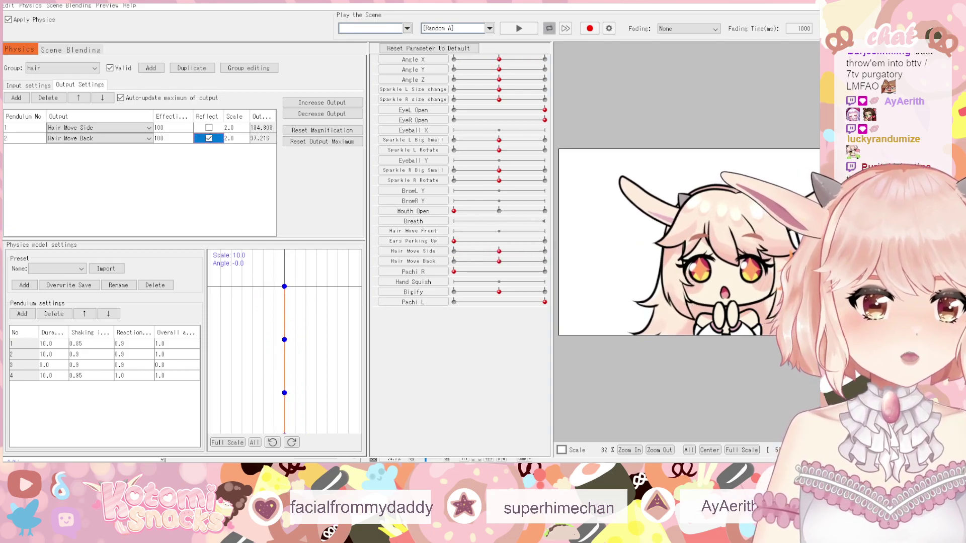
key(alt+Tab)
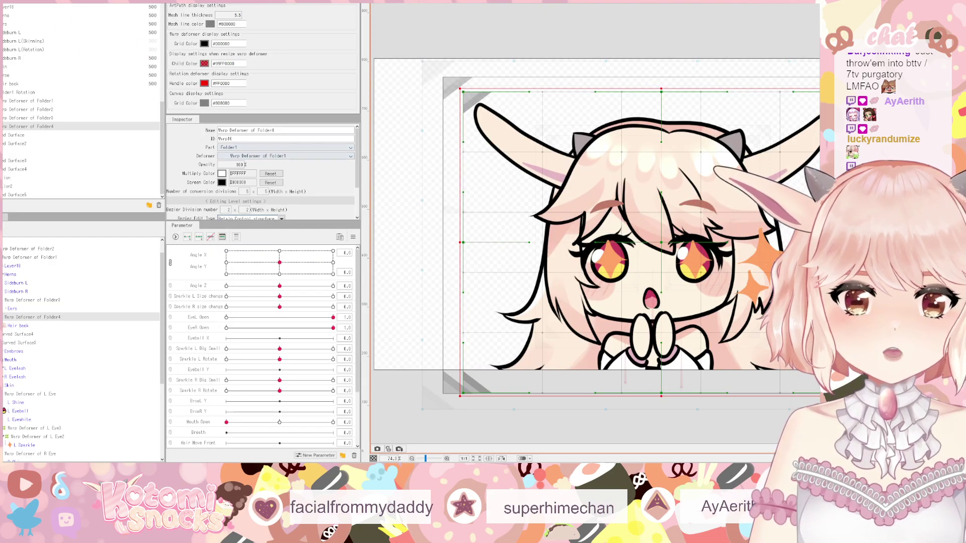
key(alt+Tab)
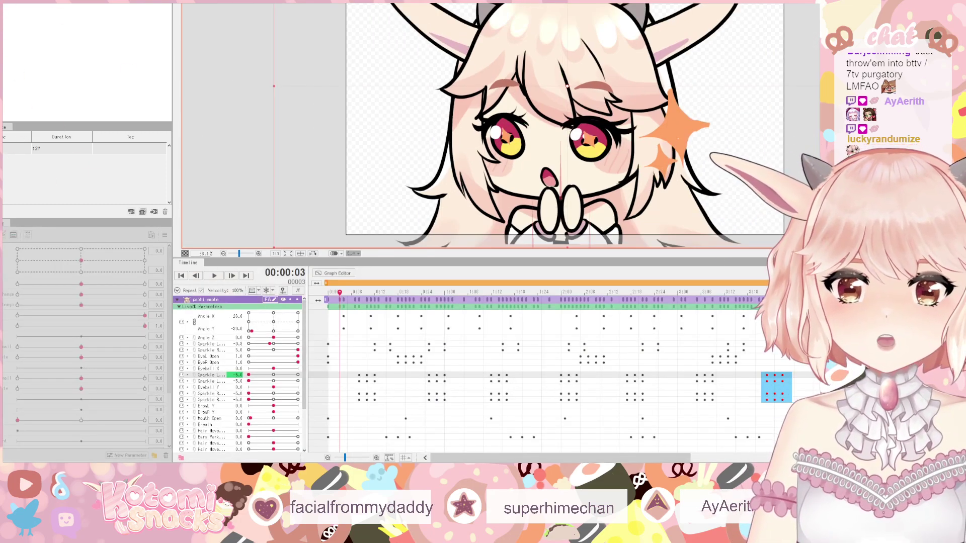
- Bake the physics of Hair Move Side and Hair Move Back into keyframes with optimum curves at the scene frame rate of 30
click(65, 1)
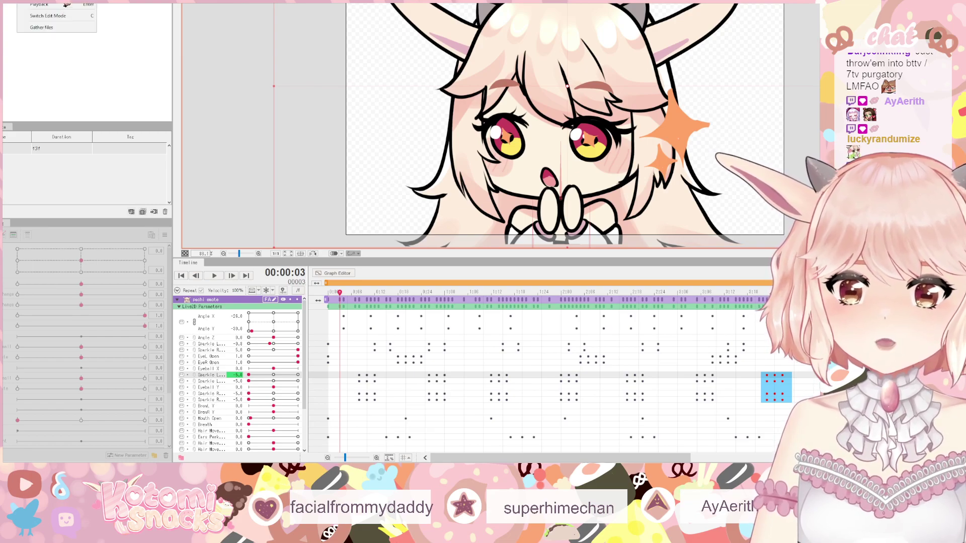
key(Left)
key(Left)
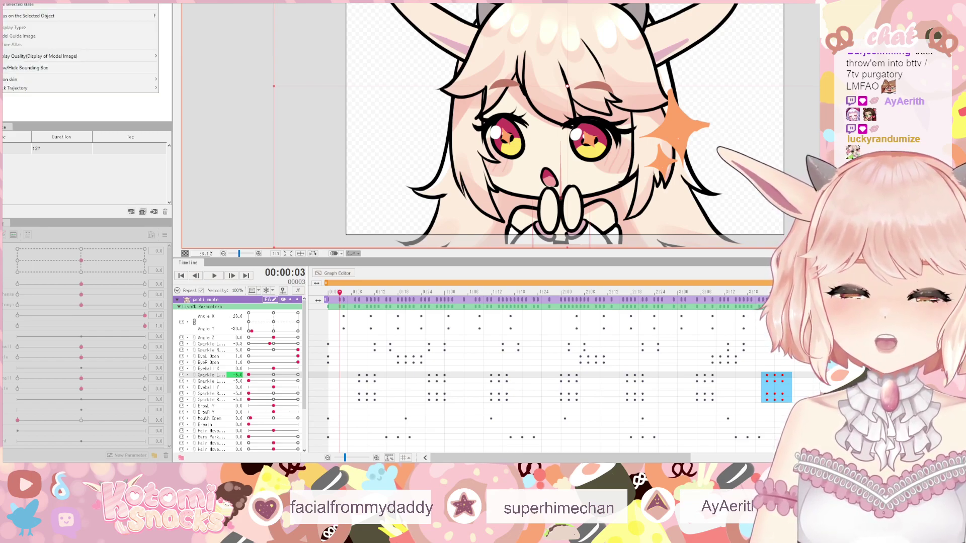
key(Right)
key(Right)
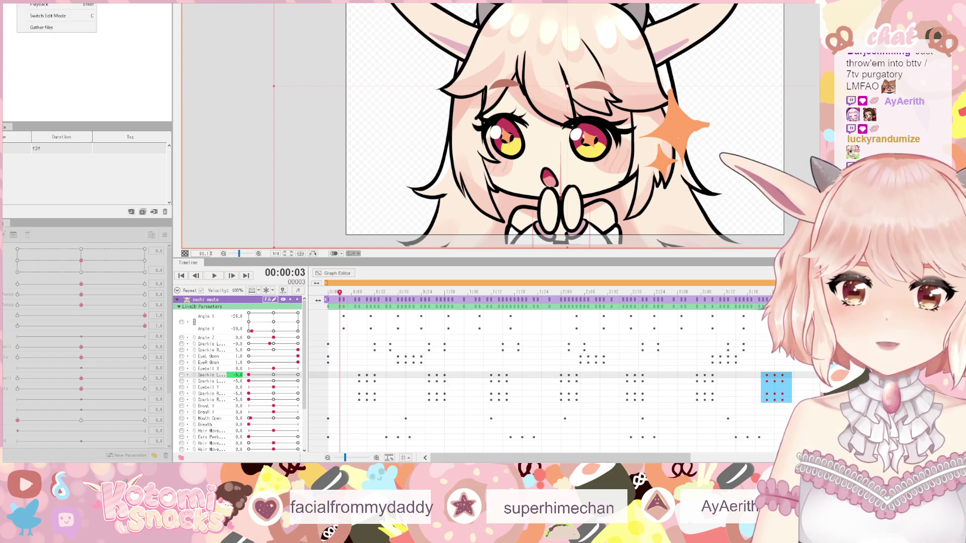
key(Right)
key(Left)
key(Up)
key(Right)
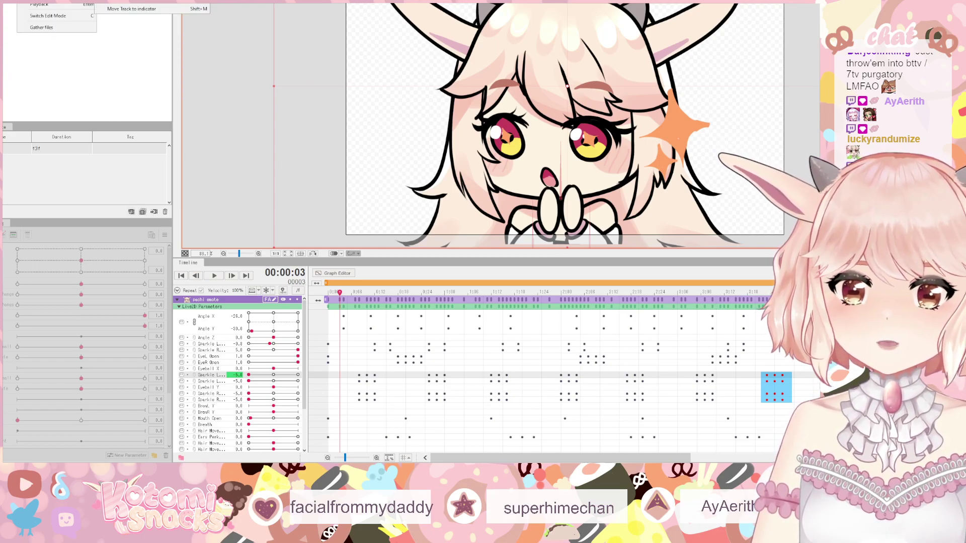
key(Return)
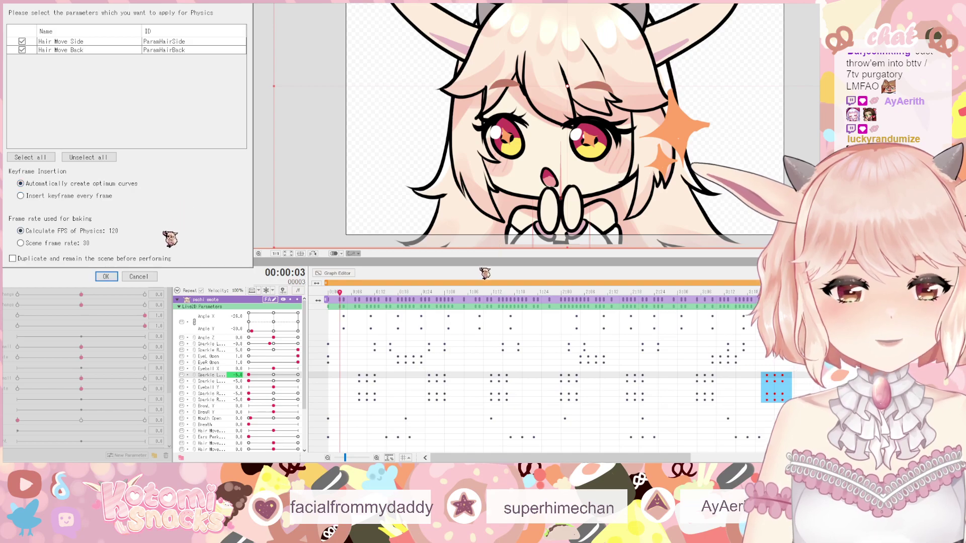
click(95, 245)
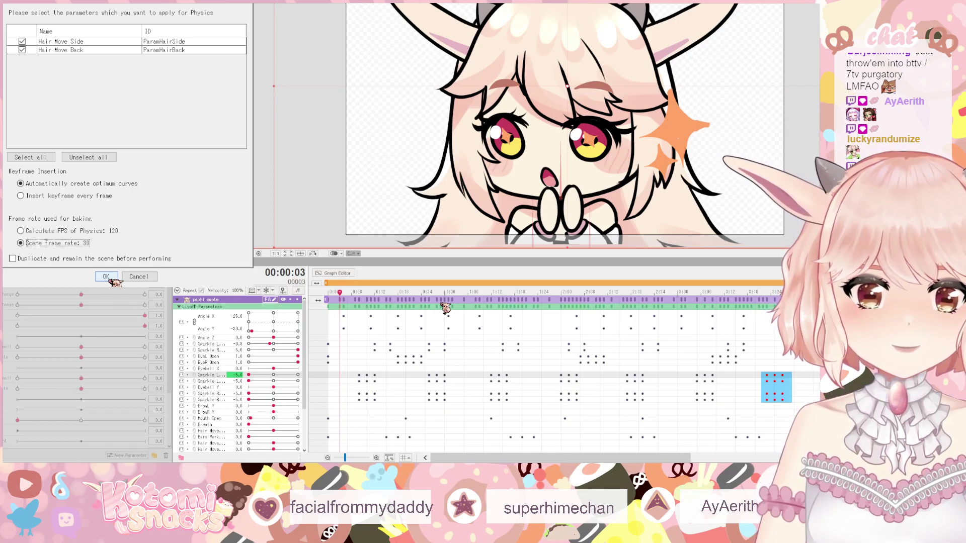
click(108, 277)
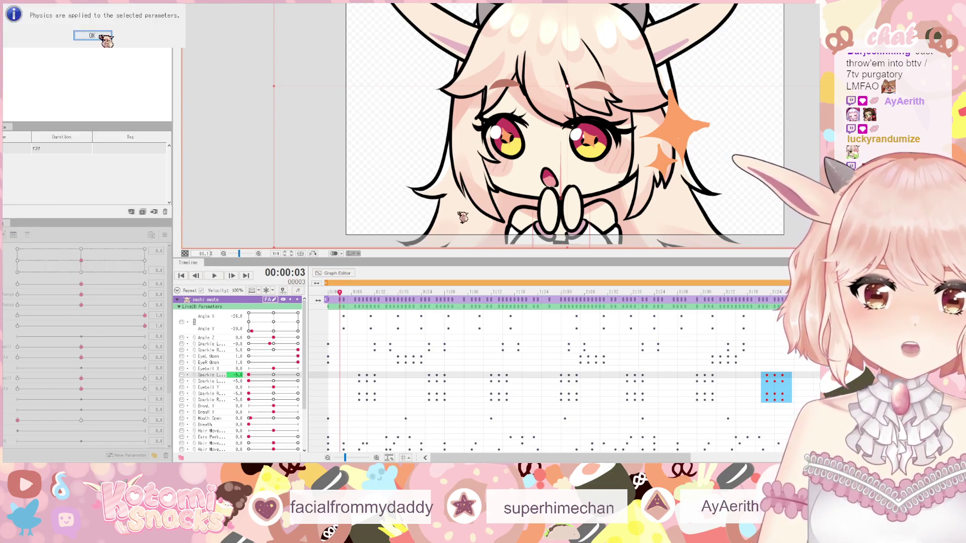
- Look over the baked hair keyframes and play the scene from frame 0 to check the hair movement
scroll(472, 395, down, 3)
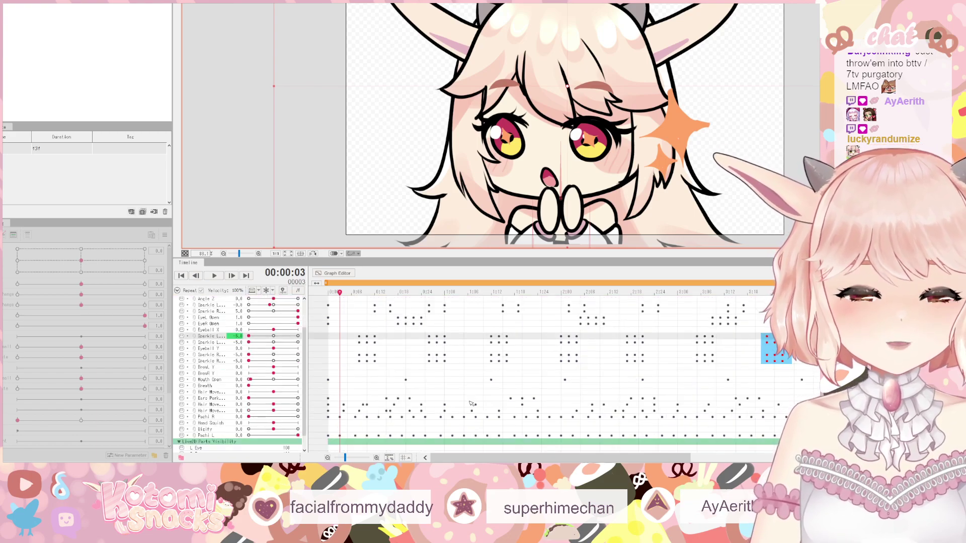
drag(338, 292, 328, 292)
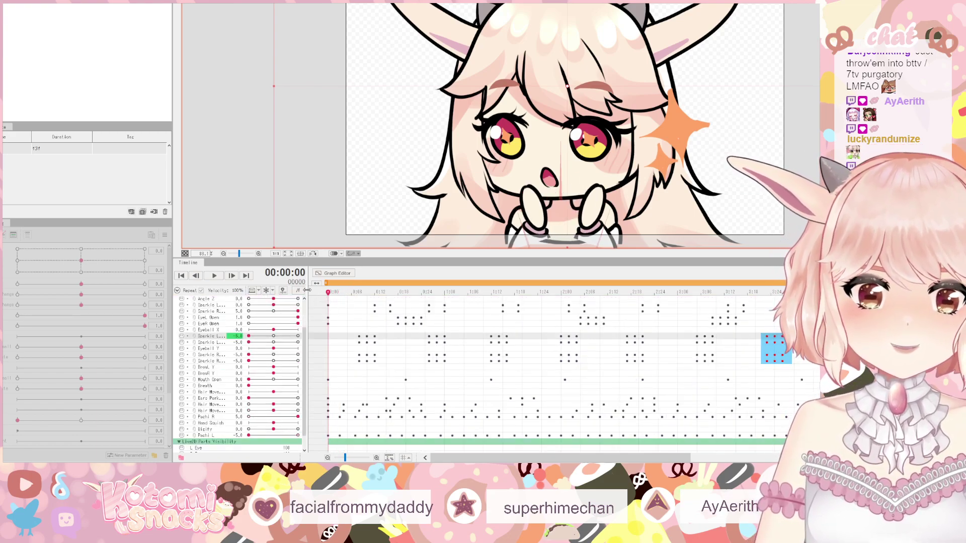
click(214, 276)
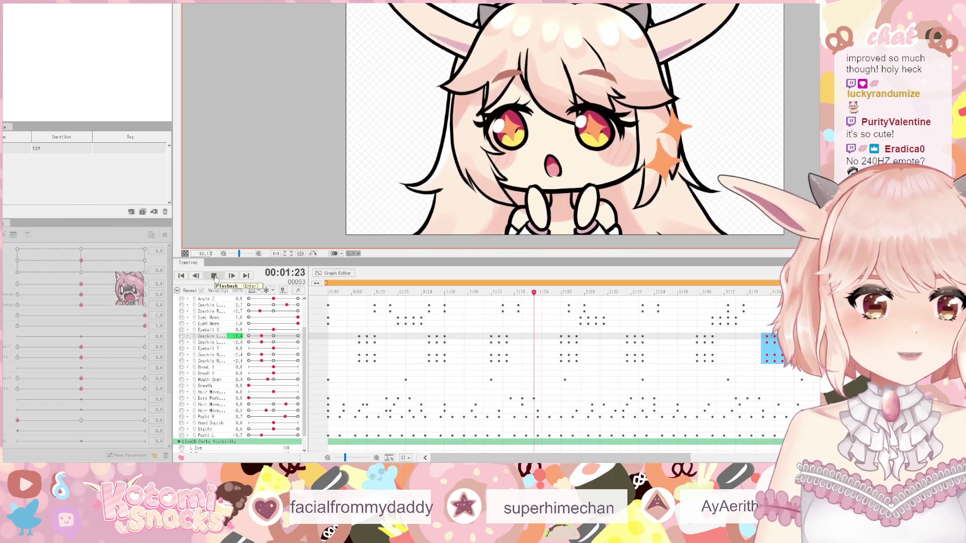
click(214, 276)
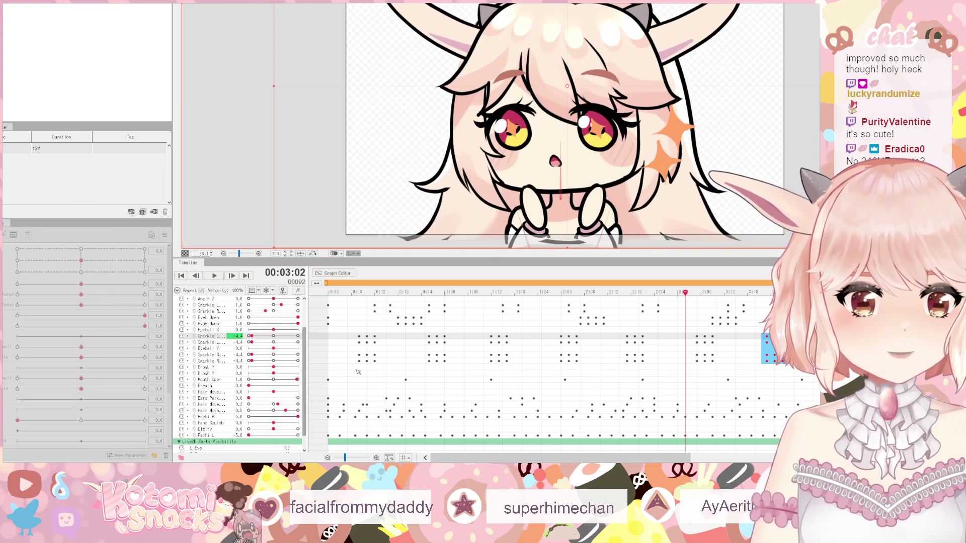
- Compare the left-eye sparkle keys at frame 0, then set Sparkle L Big Small and Sparkle L Rotate to -5.0 at frame 130
click(328, 336)
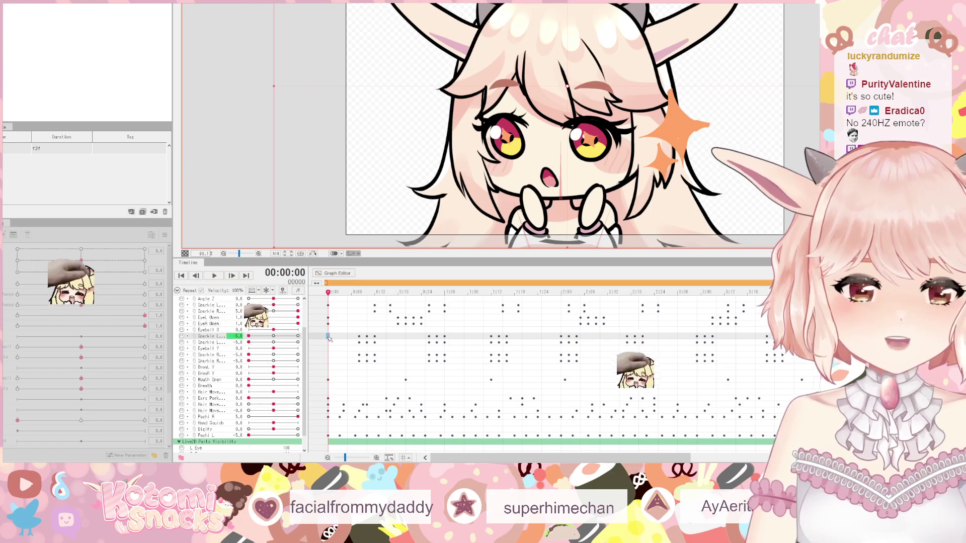
click(328, 342)
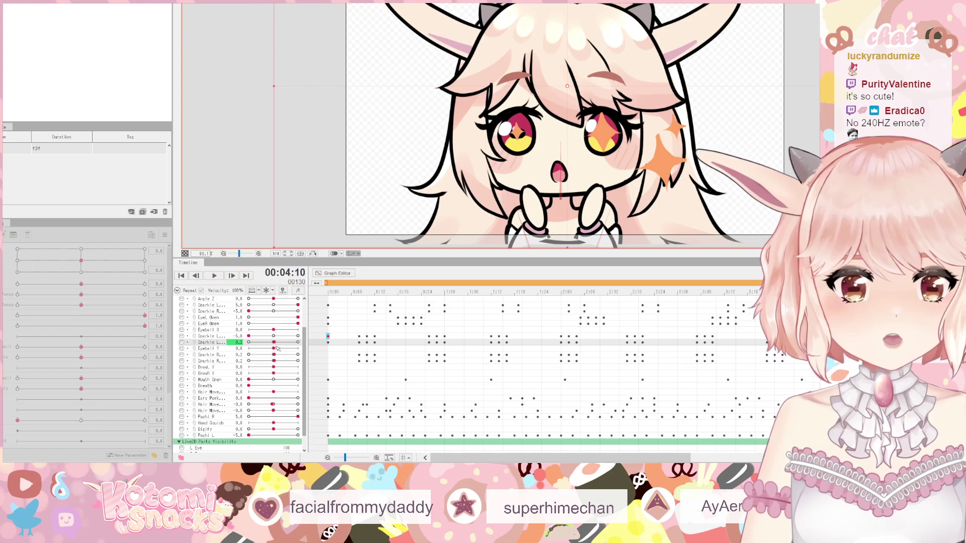
drag(274, 343, 216, 345)
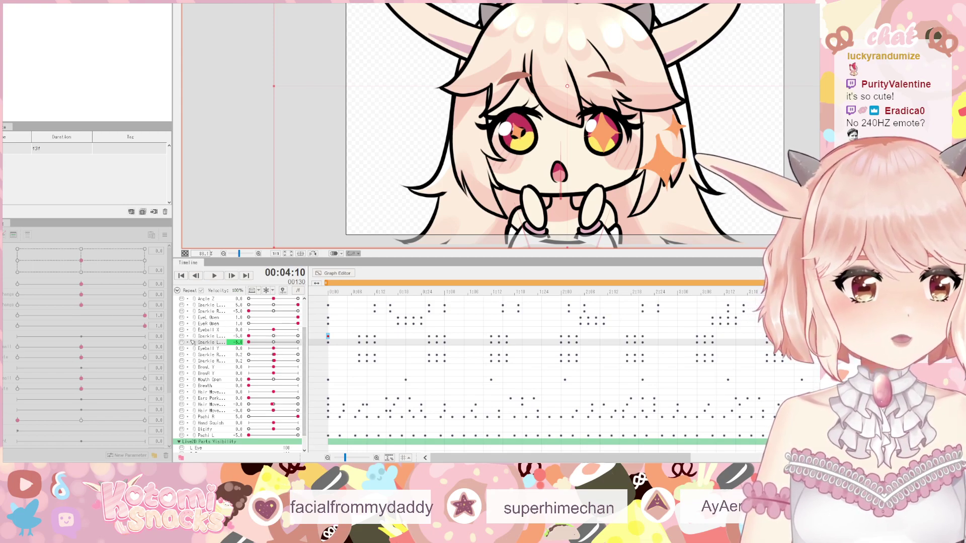
click(272, 336)
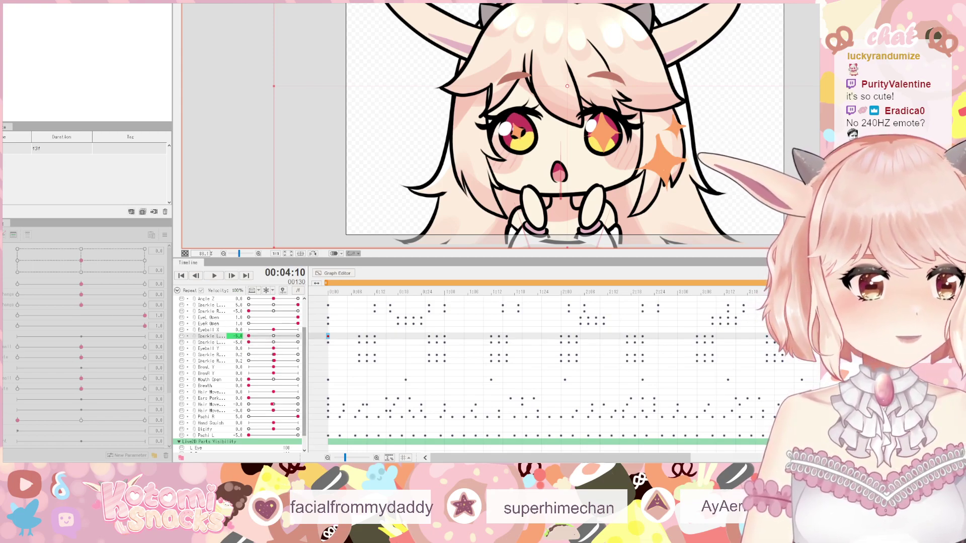
- Step back to frame 126 and forward to frame 130 to examine the sparkle values, selecting Sparkle R Big Small
key(Left)
key(Left)
key(Left)
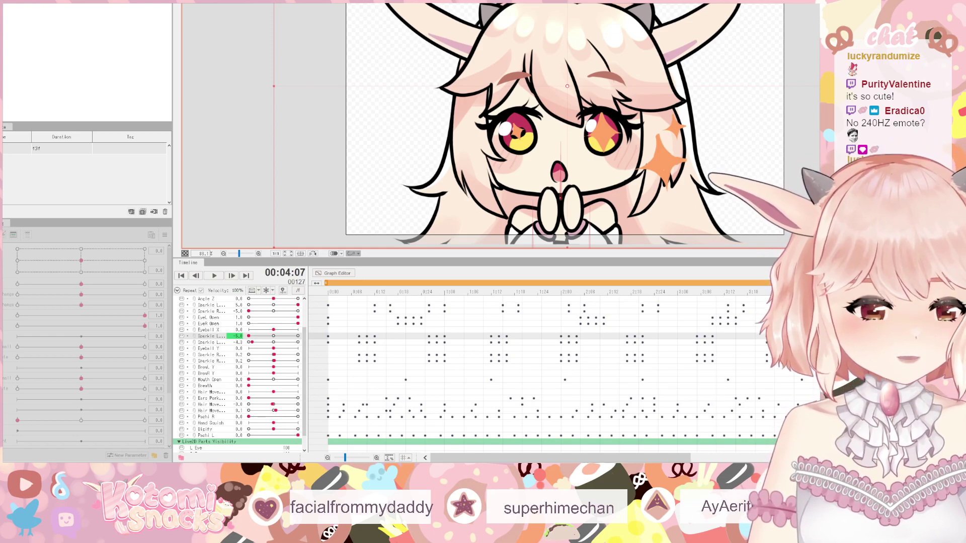
key(Left)
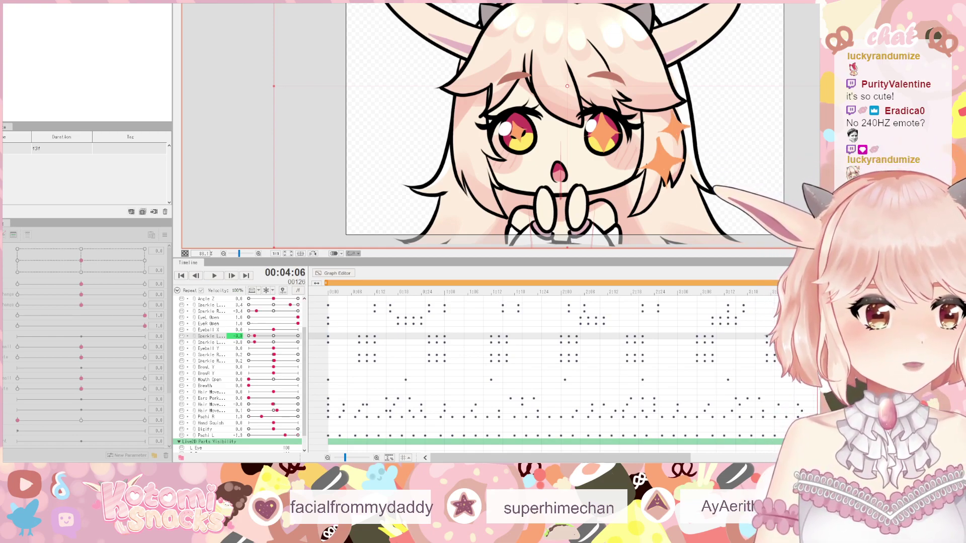
click(273, 354)
key(Right)
key(Right)
key(Right)
key(Right)
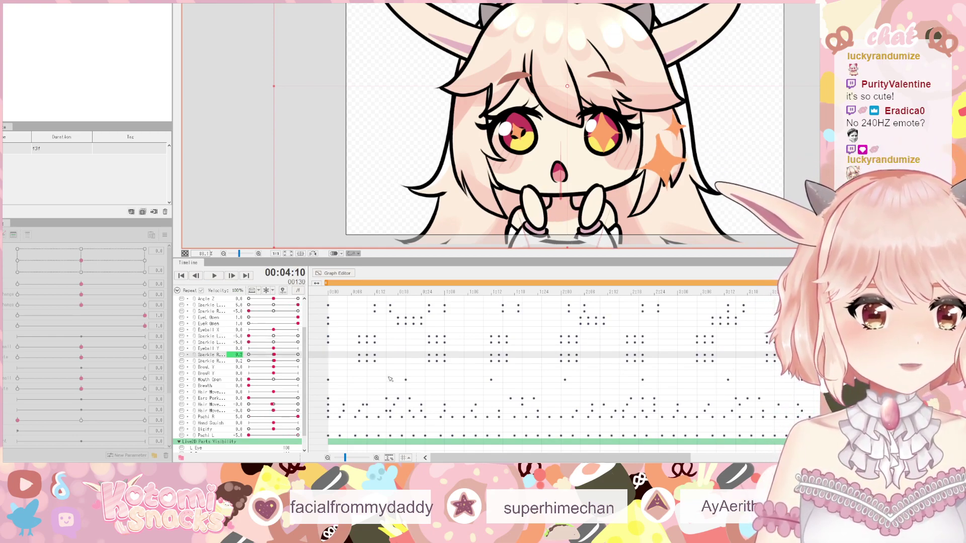
- Move Sparkle R Big Small and Sparkle R Rotate to about the middle of their ranges at frame 0
mouse_move(336, 358)
mouse_down()
mouse_move(328, 358)
mouse_move(359, 356)
mouse_move(324, 356)
mouse_up()
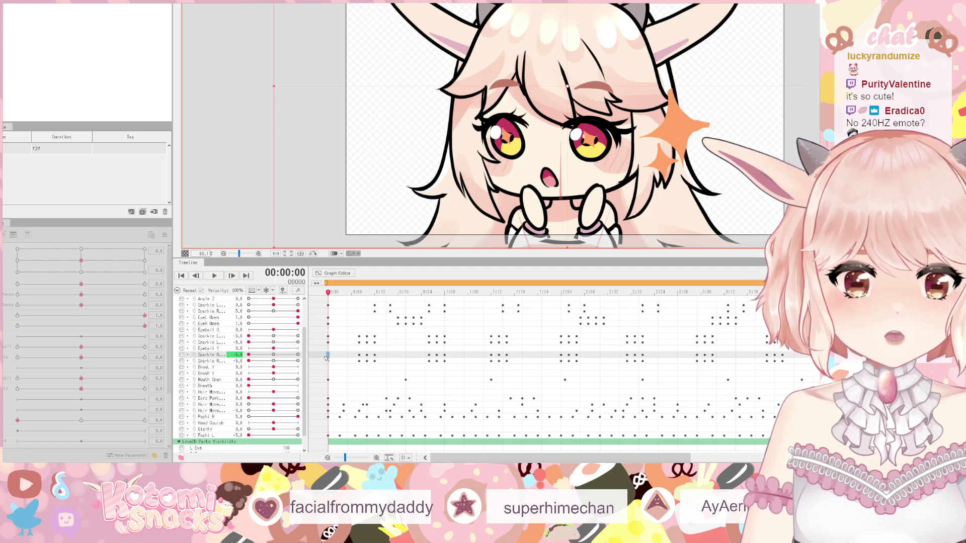
click(273, 355)
click(273, 360)
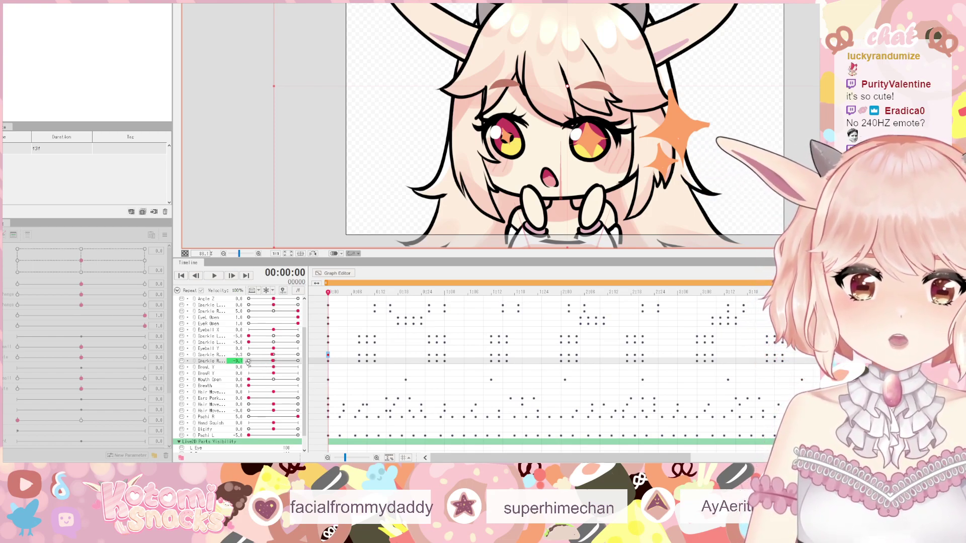
click(327, 360)
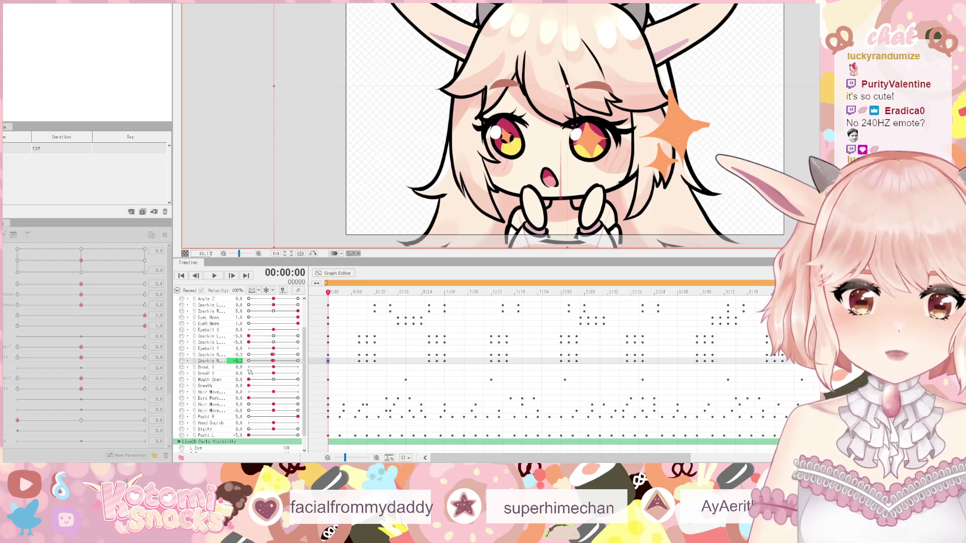
click(241, 354)
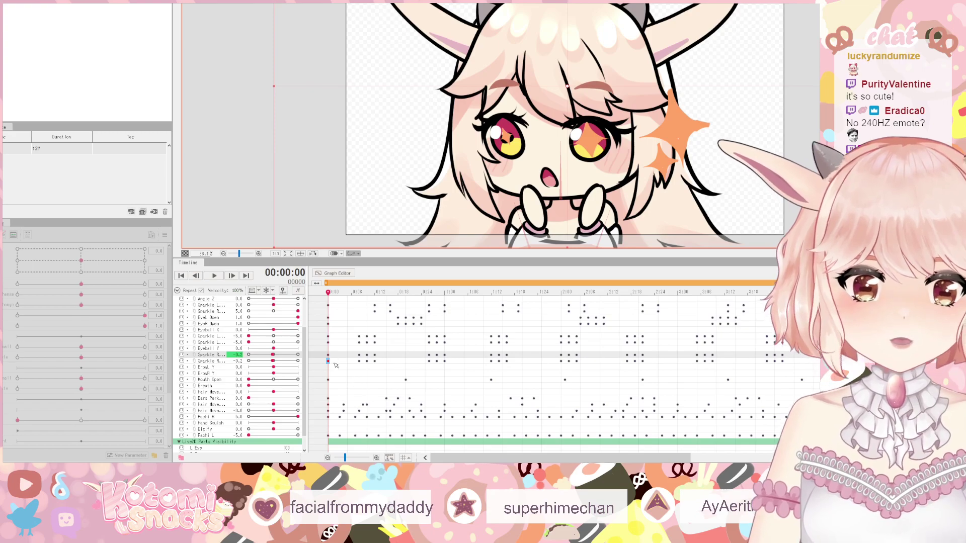
- Set Sparkle R Big Small and Sparkle R Rotate to 0.2 at frame 0, comparing them with frame 130
key(space)
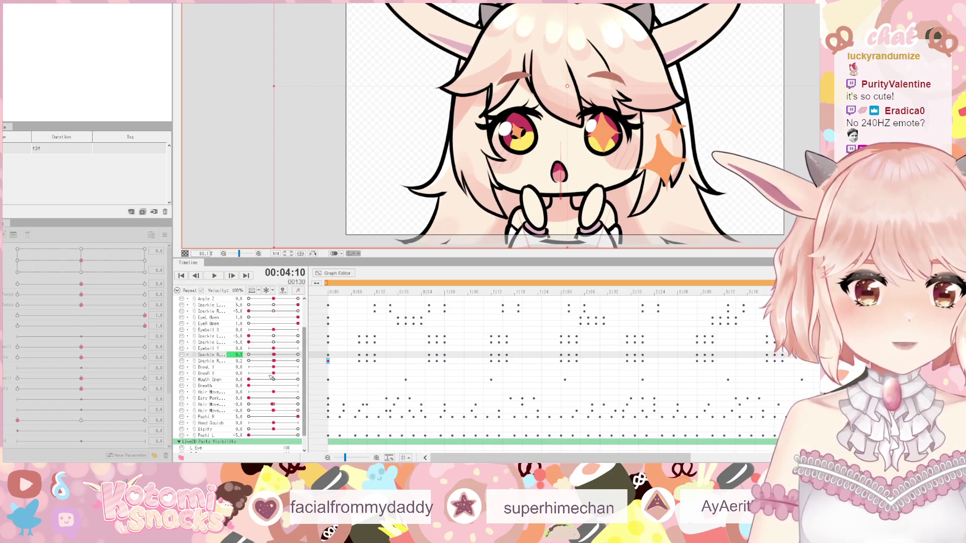
click(784, 357)
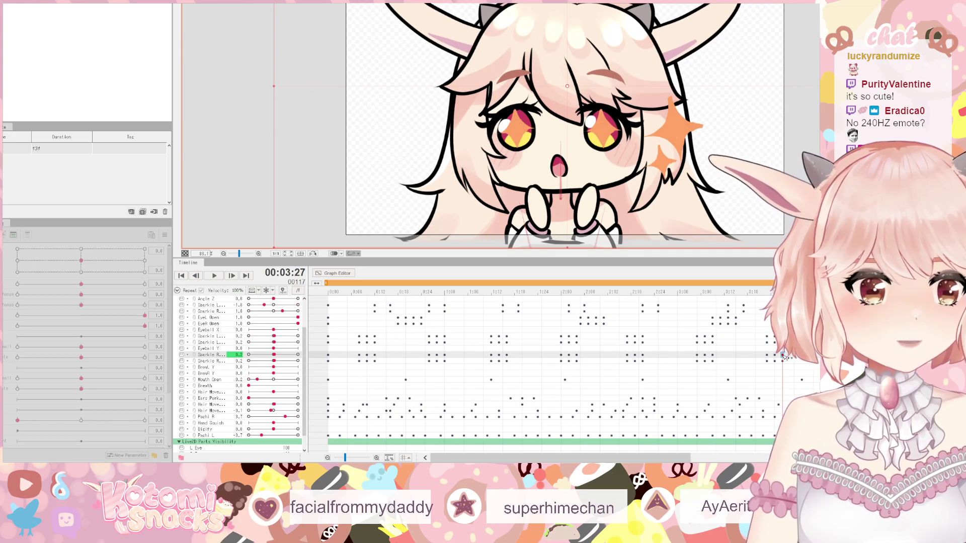
drag(783, 355, 804, 355)
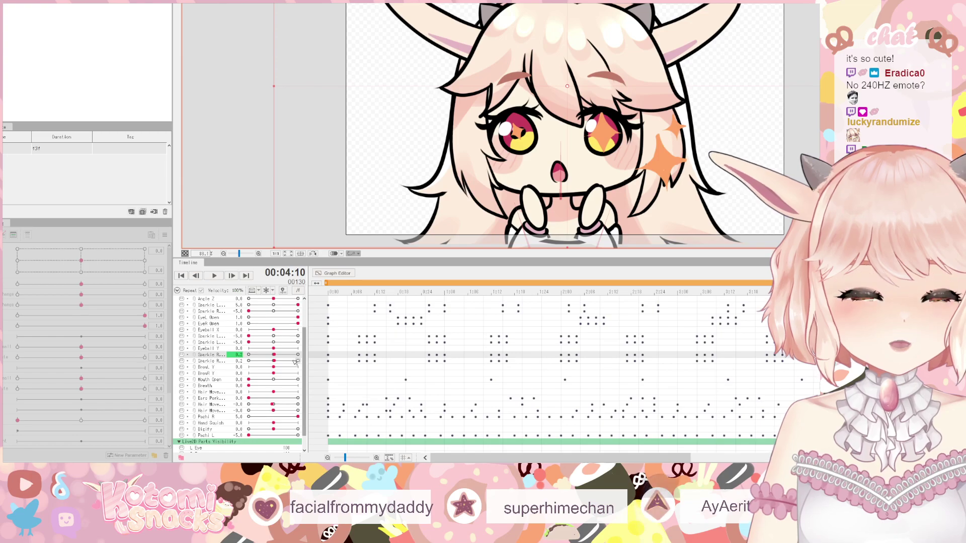
click(329, 355)
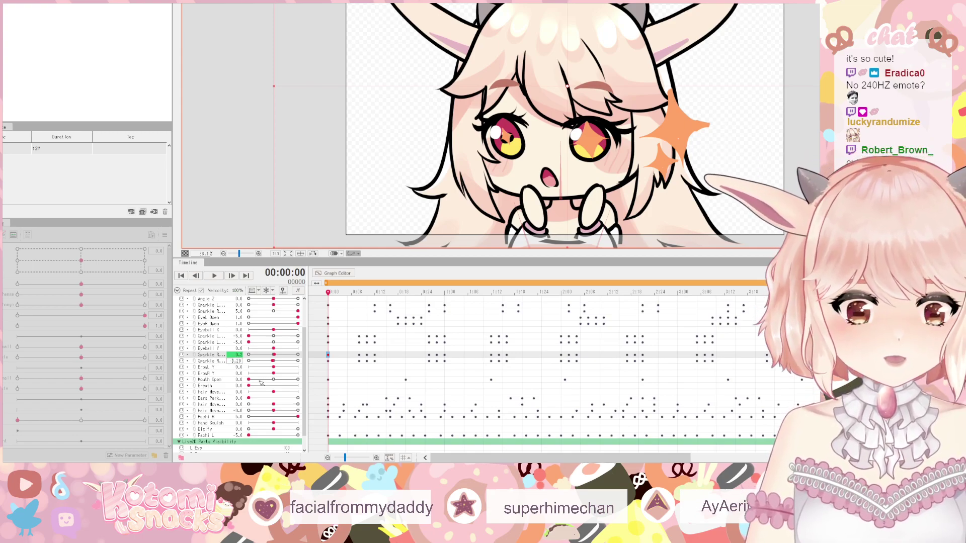
key(Return)
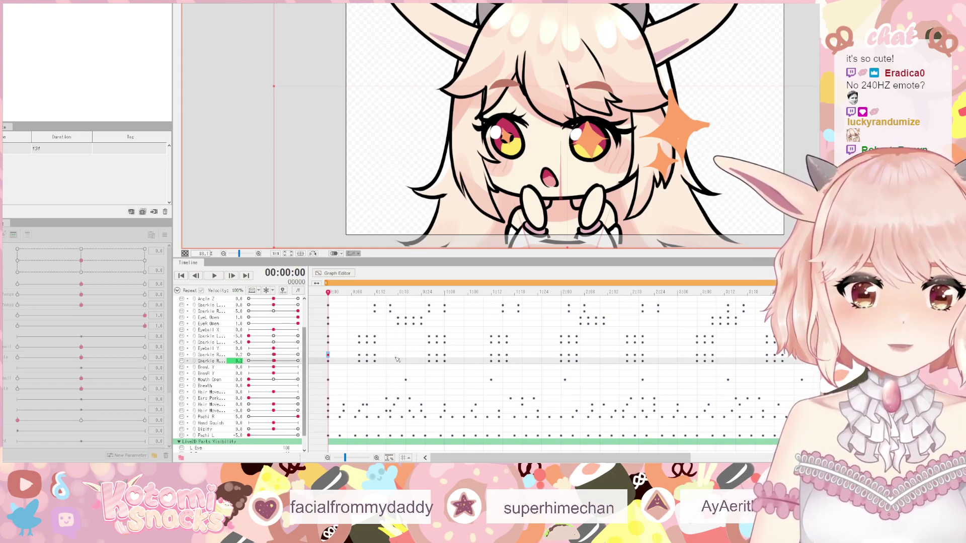
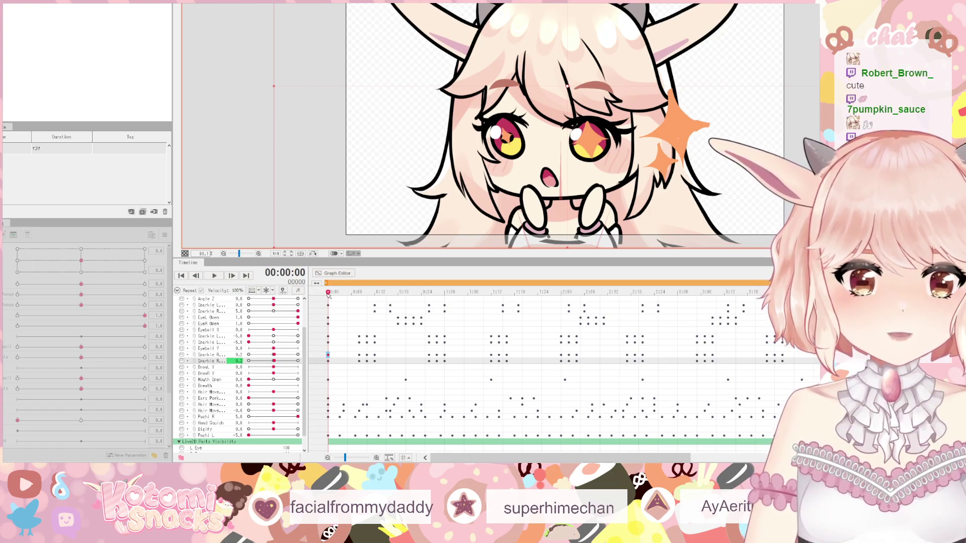
drag(328, 293, 767, 293)
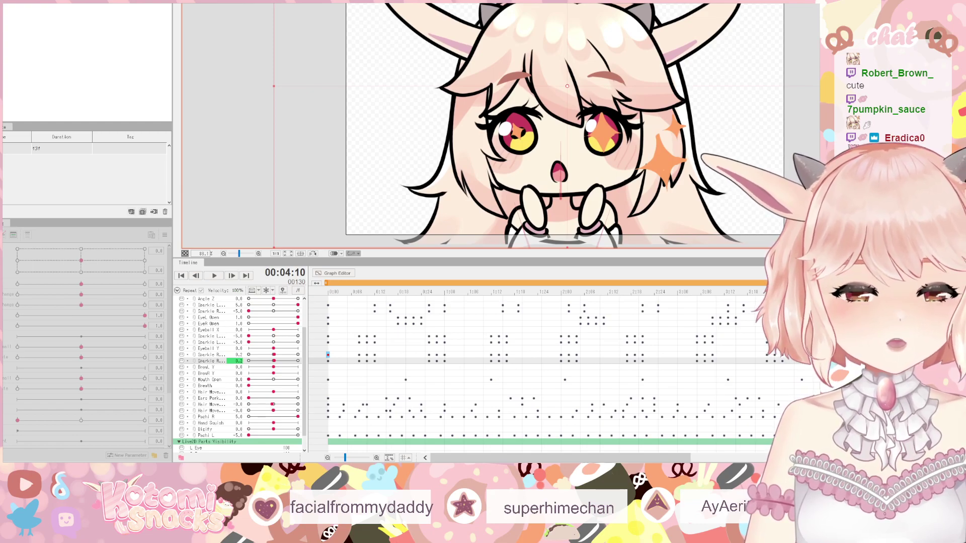
- Check the left-eye sparkle value, then set Sparkle R Big Small and Sparkle R Rotate to -5.0 at frame 130
click(211, 336)
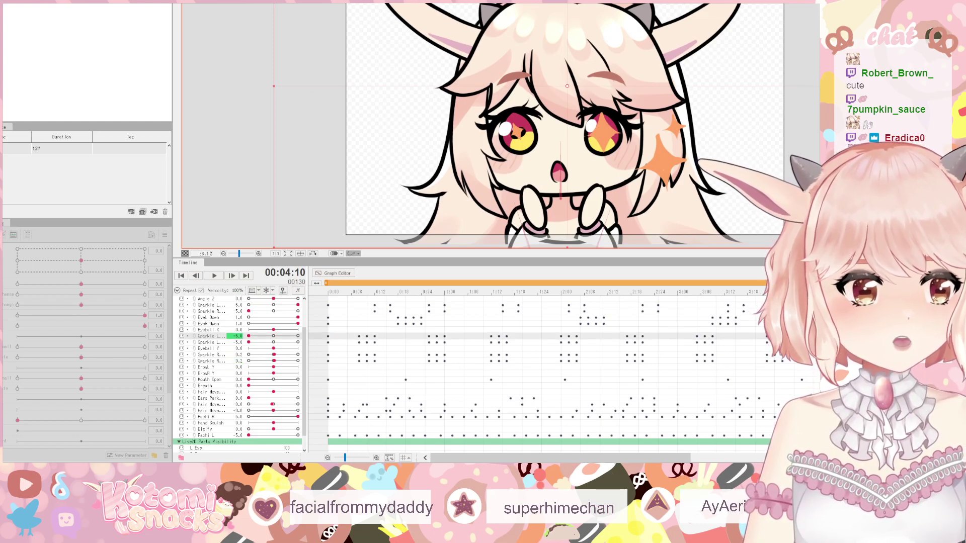
drag(835, 291, 319, 314)
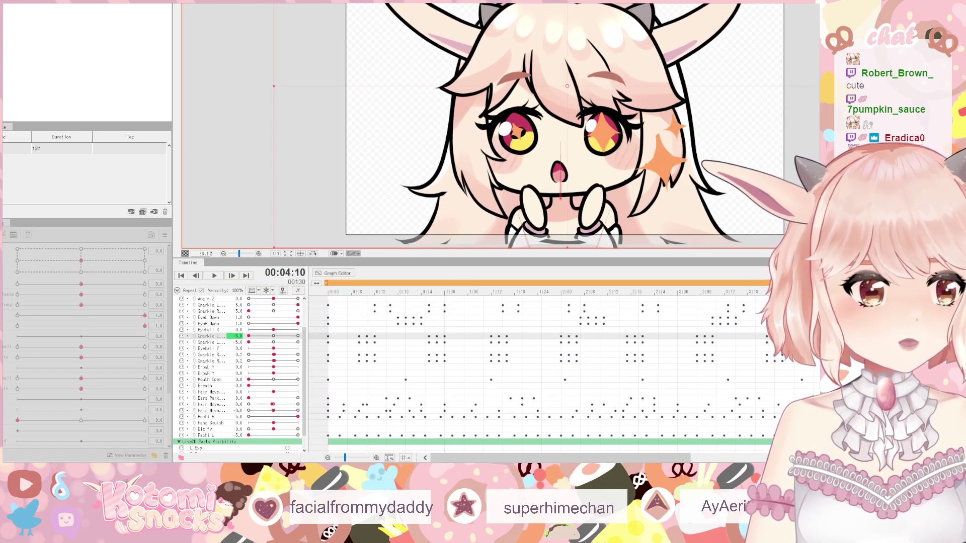
click(275, 355)
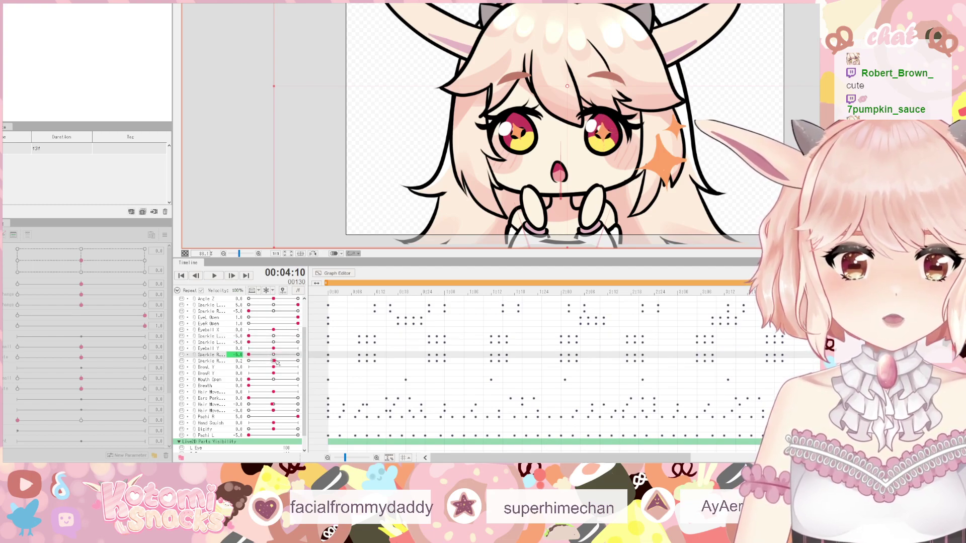
drag(274, 360, 229, 363)
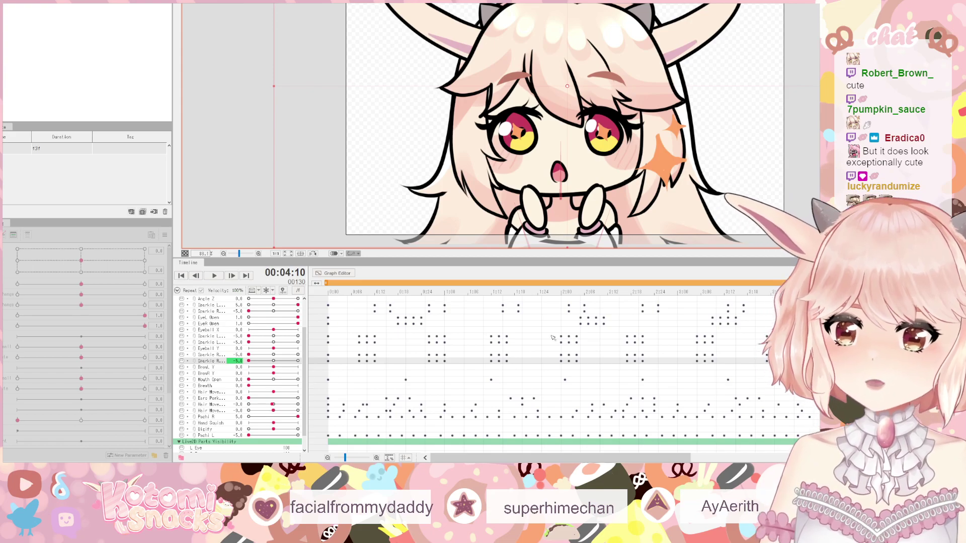
- Set Sparkle R Big Small and Sparkle R Rotate to -5.0 at frame 0 and play back the loop
key(space)
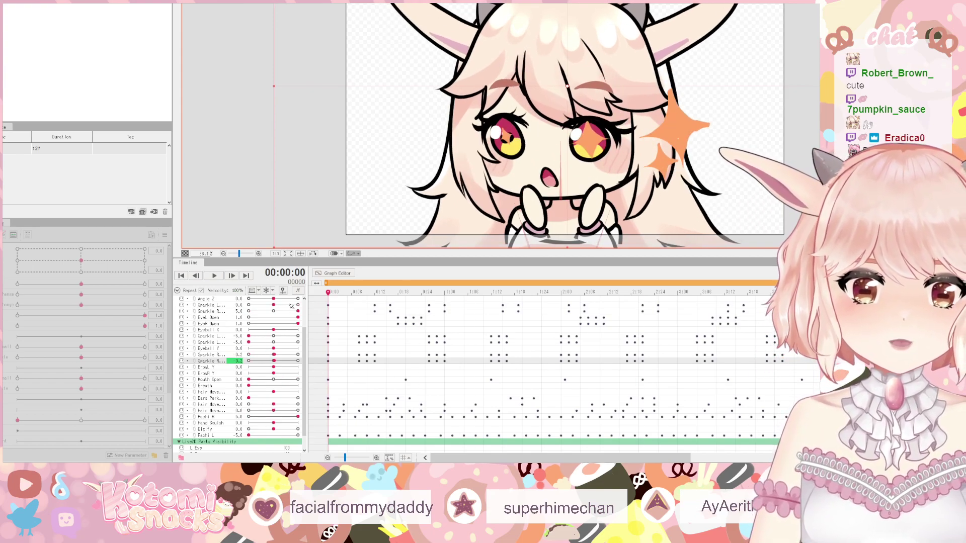
ctrl+click(274, 356)
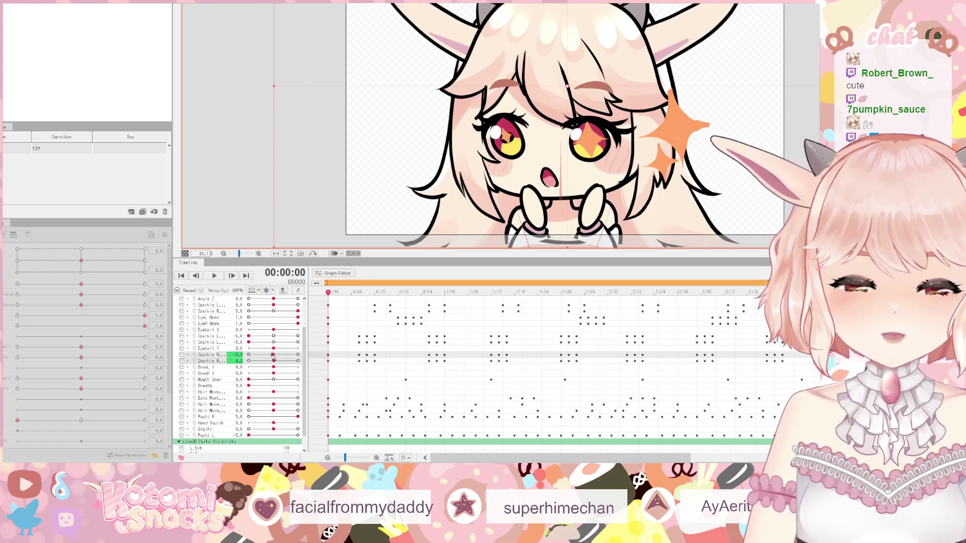
click(236, 354)
drag(278, 361, 230, 362)
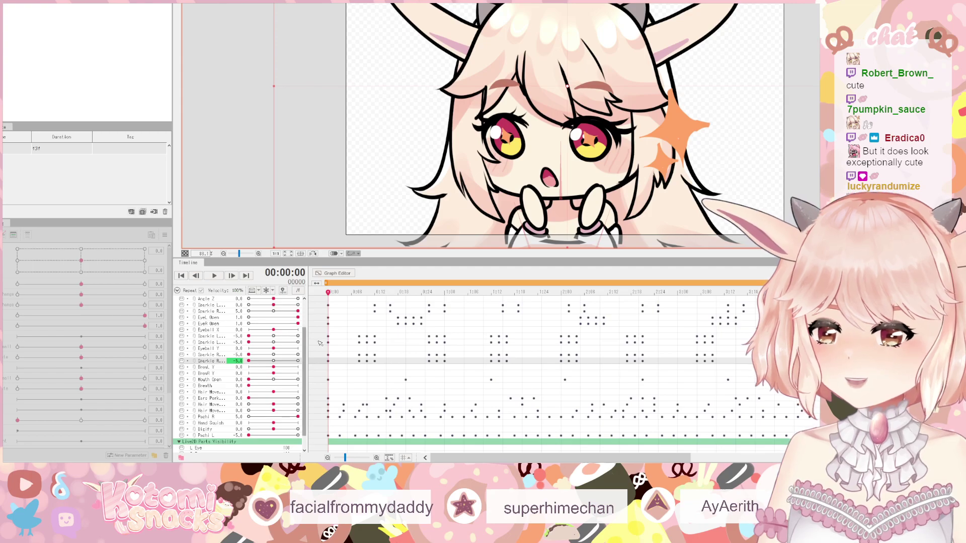
click(215, 277)
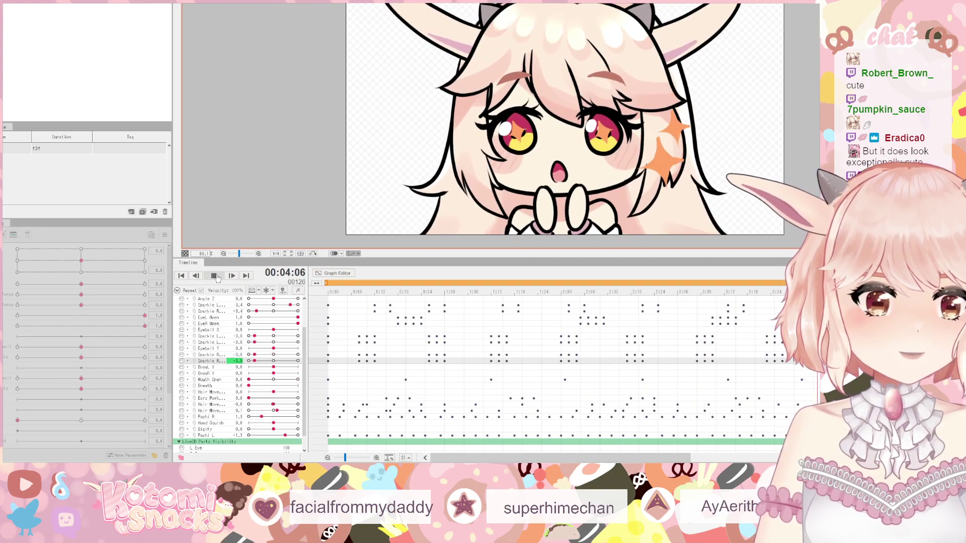
click(216, 277)
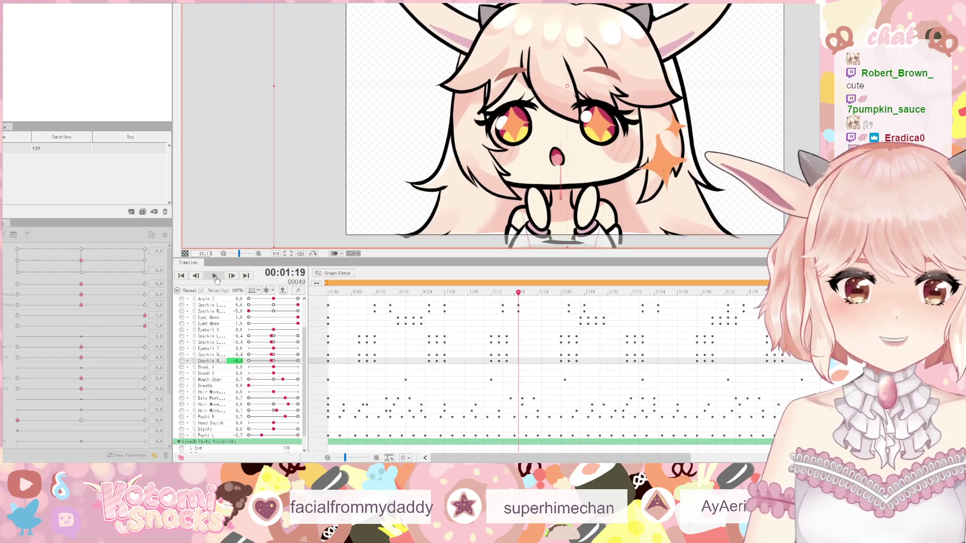
- Set the Sparkle R parameter of the stars beside the face to 0.0 at frame 0
click(330, 306)
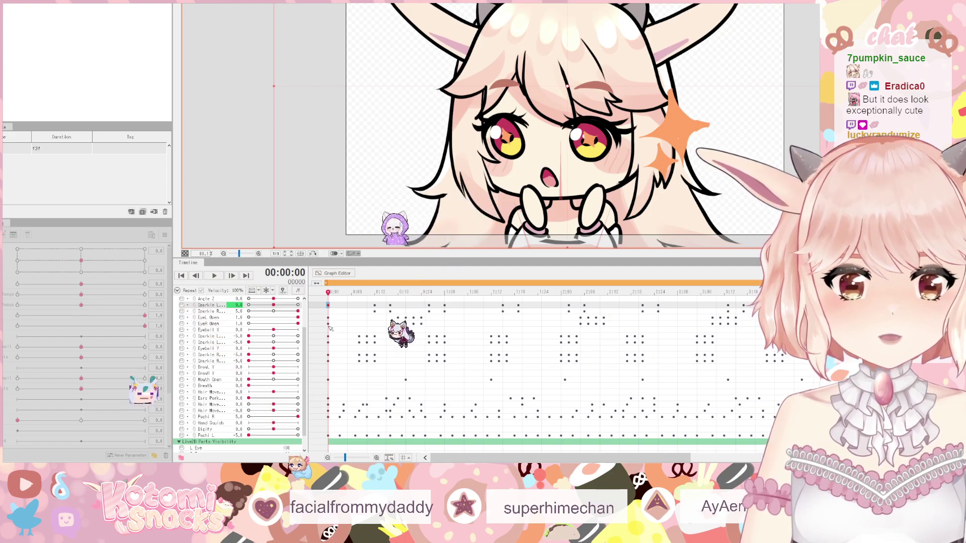
click(328, 312)
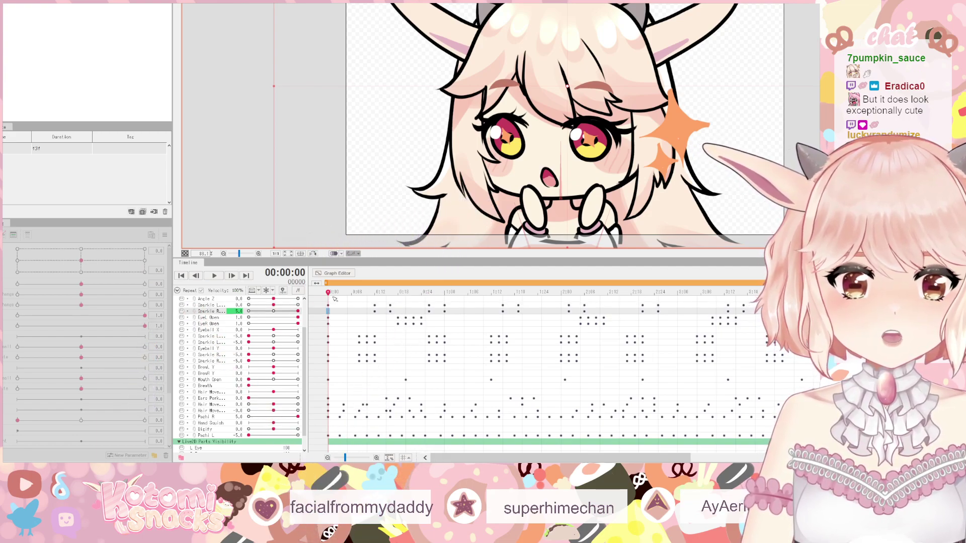
click(274, 312)
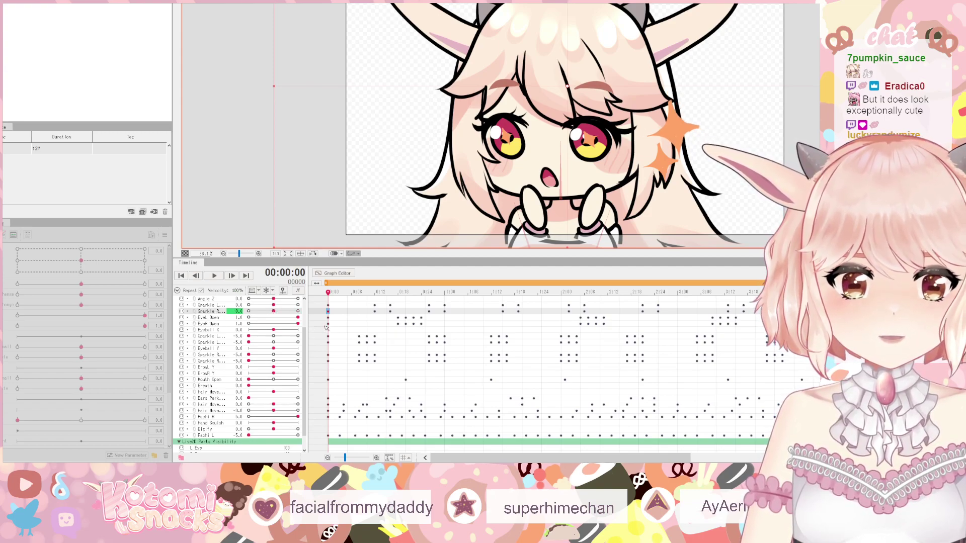
double_click(236, 312)
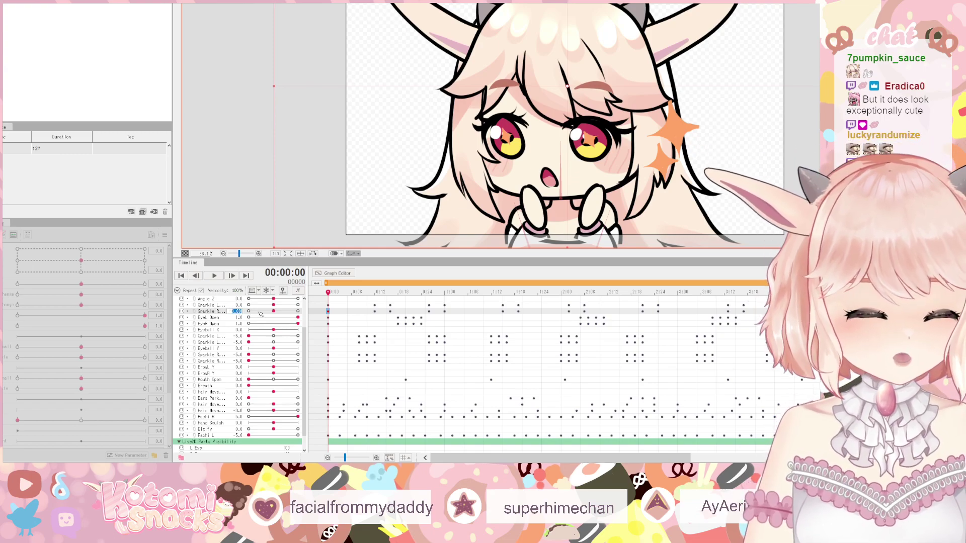
key(Return)
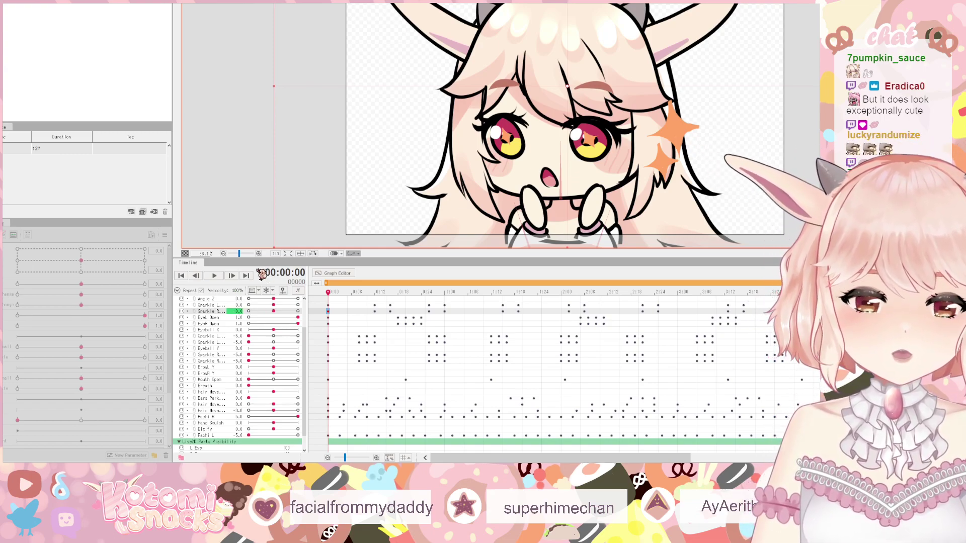
double_click(235, 311)
click(233, 310)
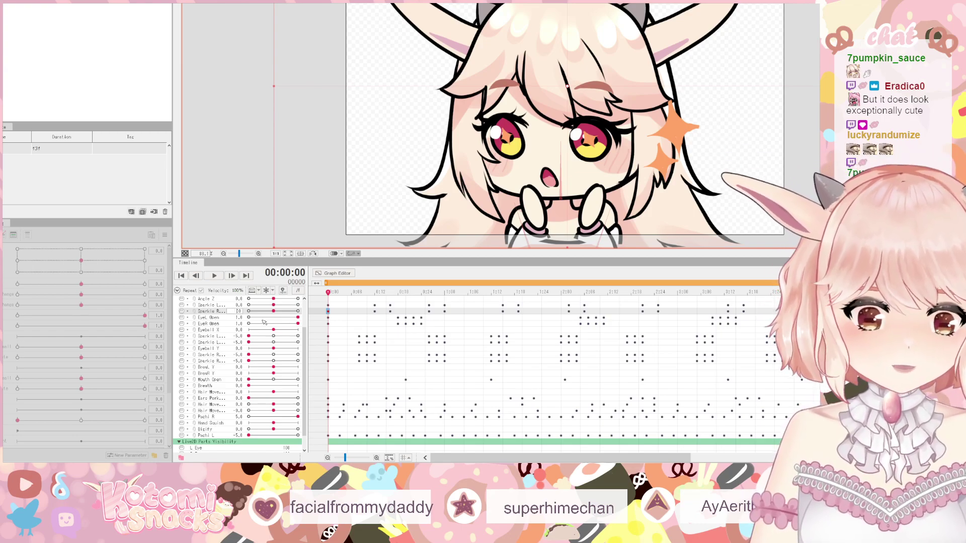
key(Return)
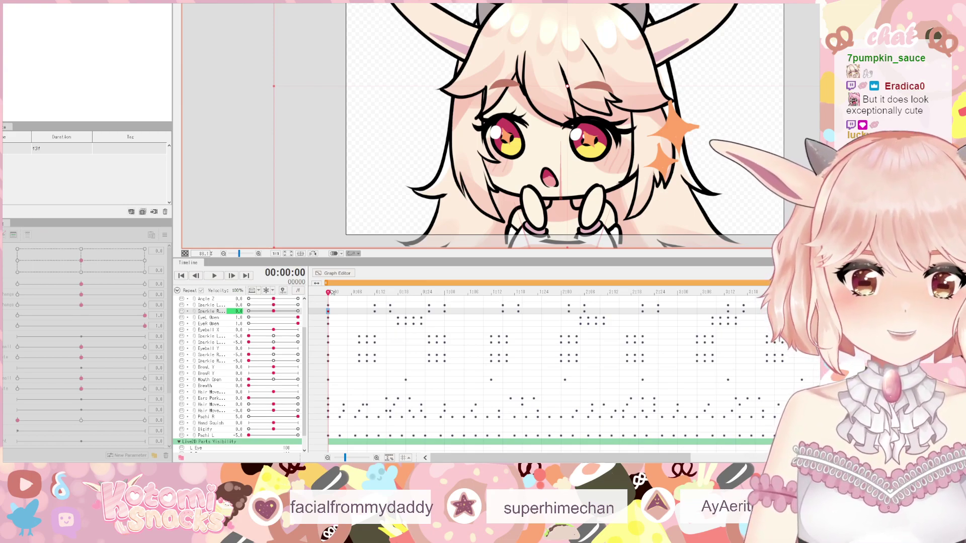
- Try Sparkle R of the stars beside the face at 0 on frame 130, then undo that change
drag(327, 292, 840, 292)
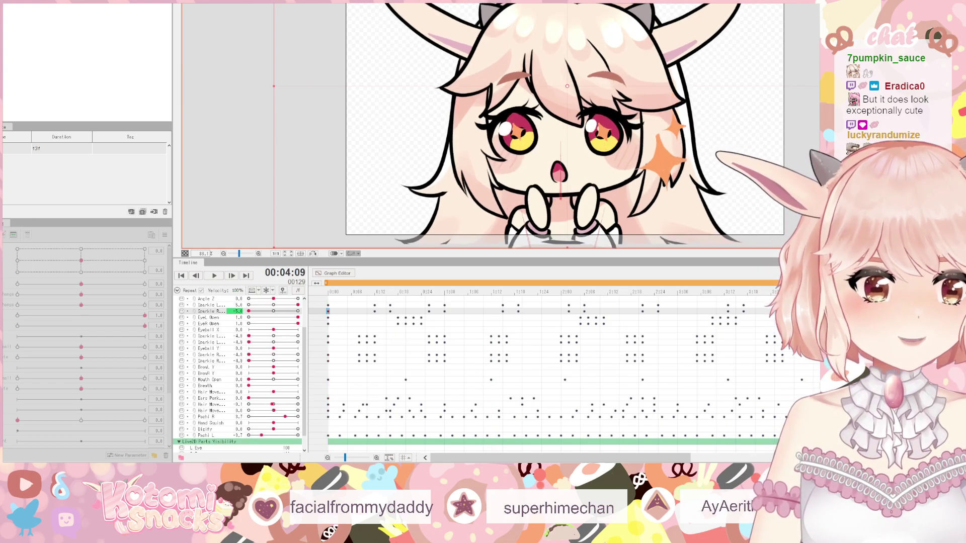
key(Right)
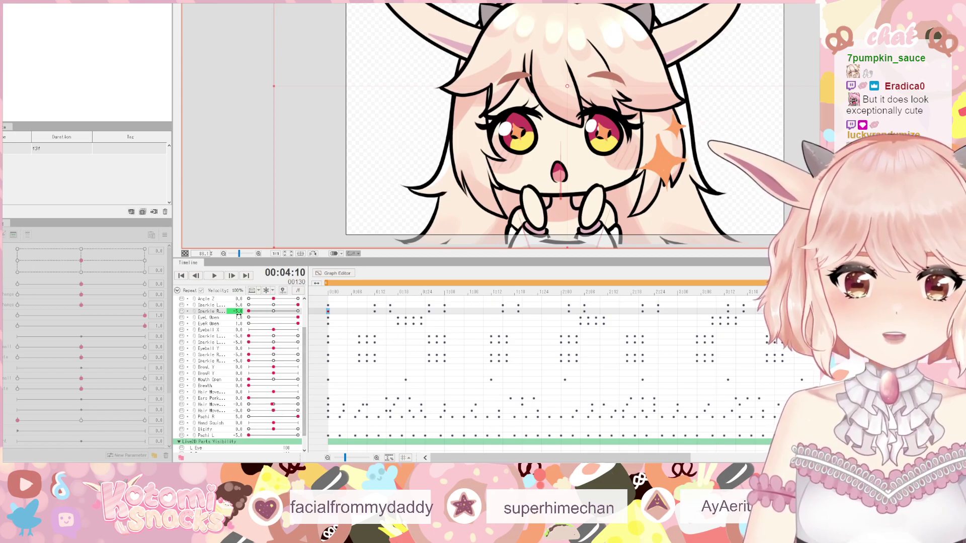
click(238, 305)
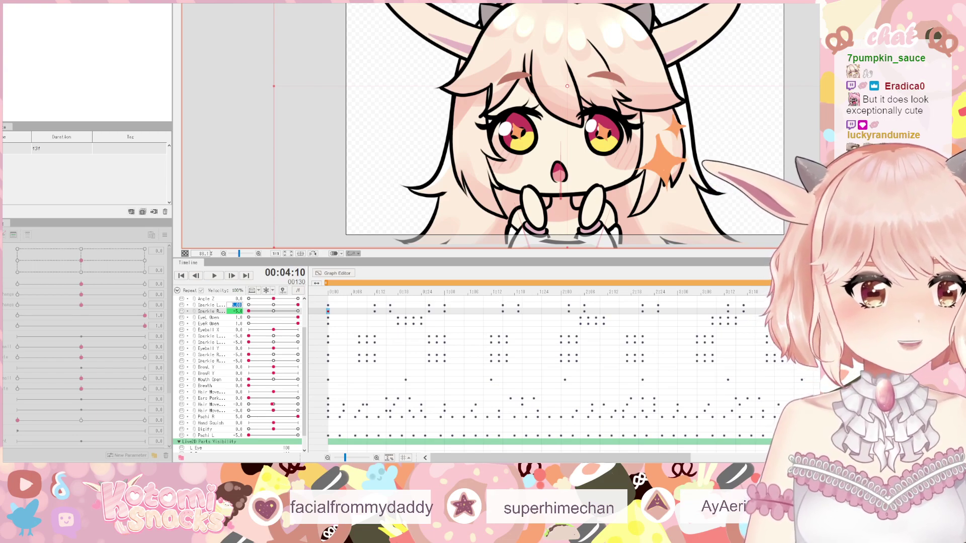
key(Tab)
text(0)
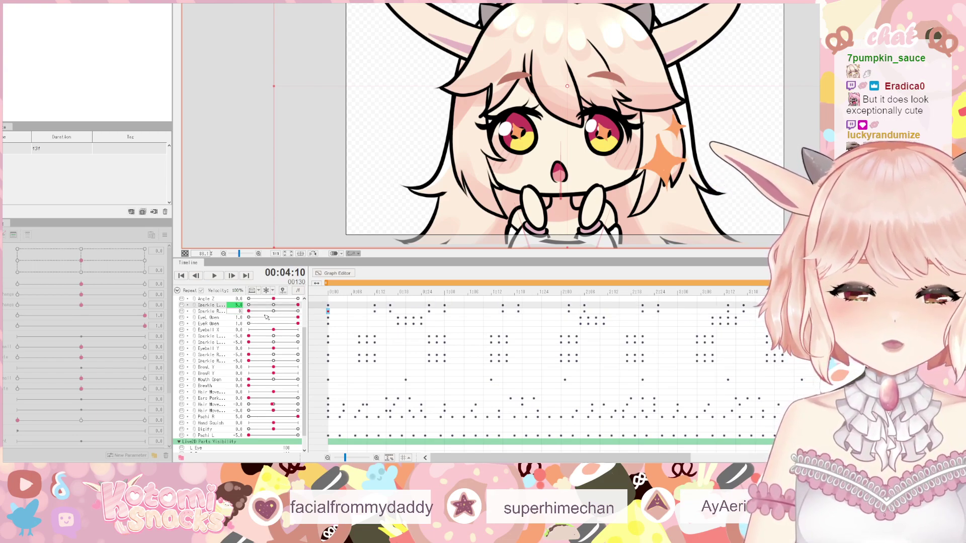
key(Return)
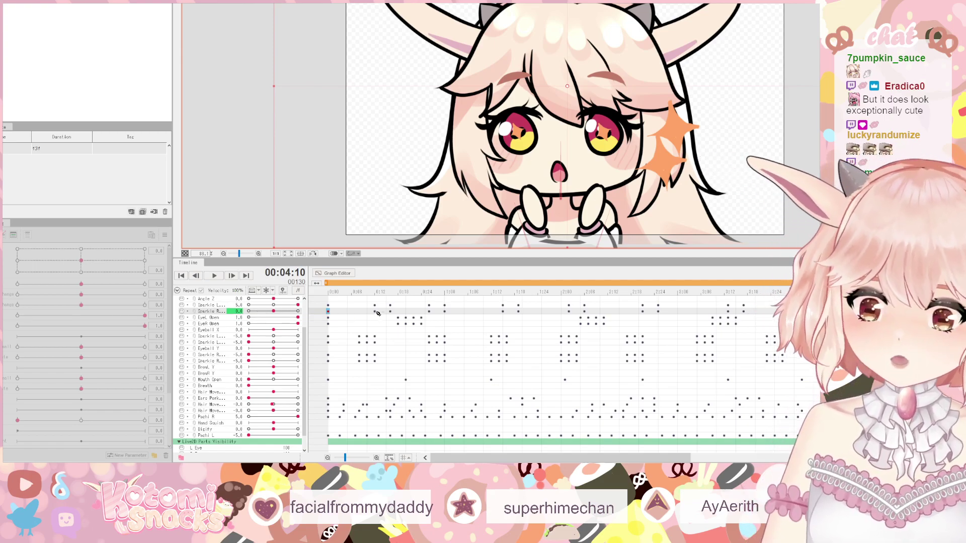
key(ctrl+z)
- Set the face-side stars' Sparkle L to 5.0 and Sparkle R to -5.0 at frame 0, comparing them with frame 130
key(space)
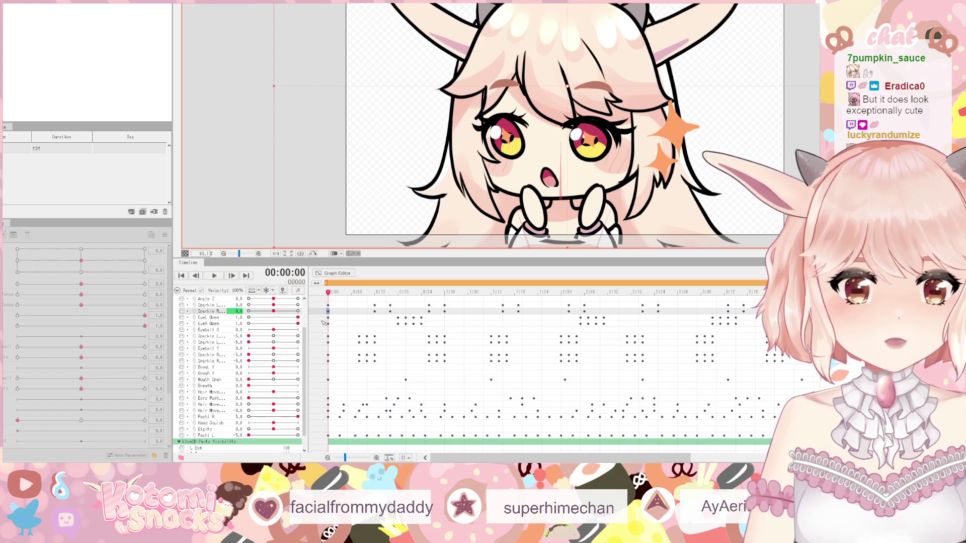
click(375, 312)
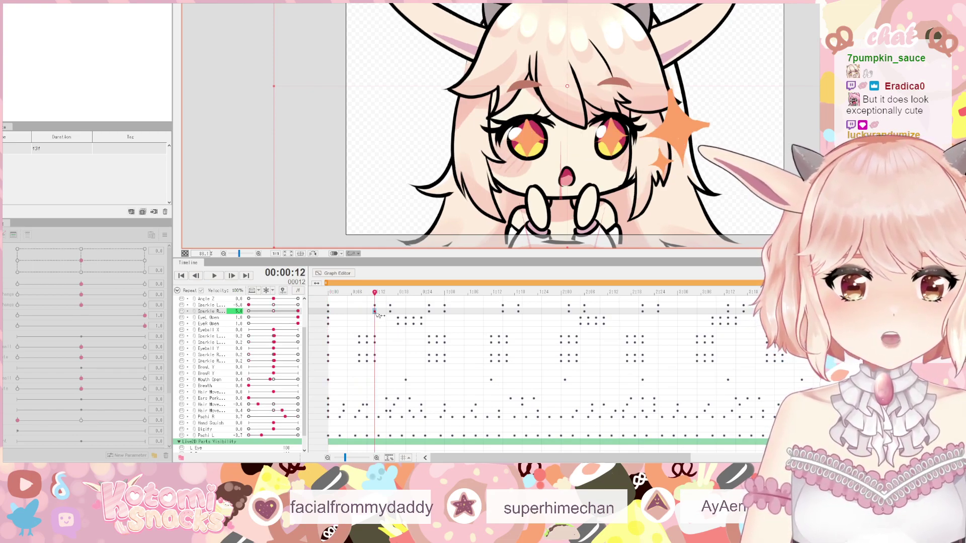
drag(375, 294, 298, 305)
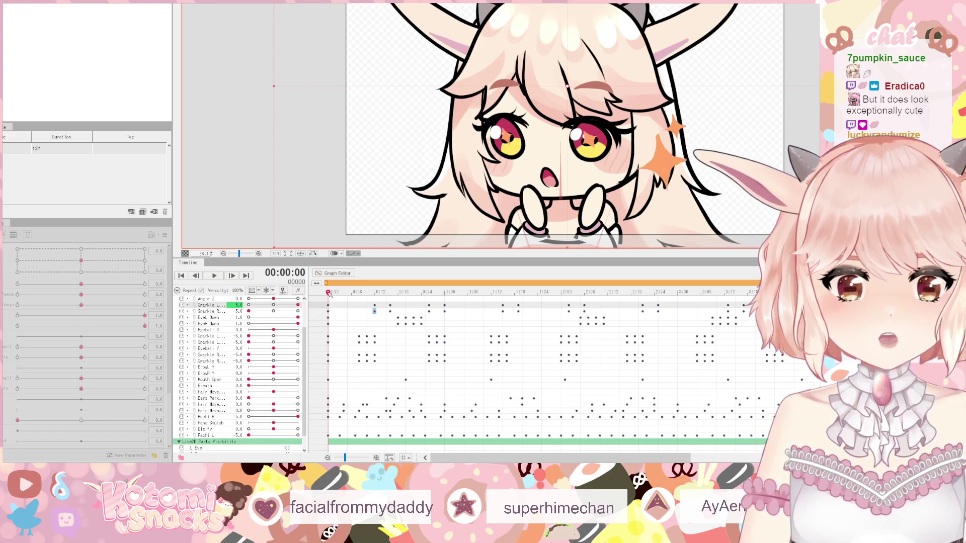
key(space)
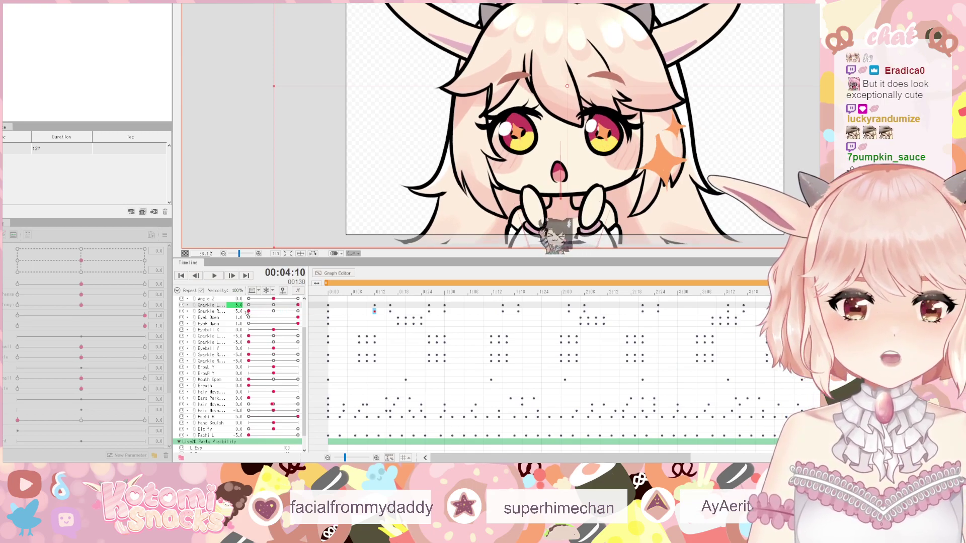
click(374, 311)
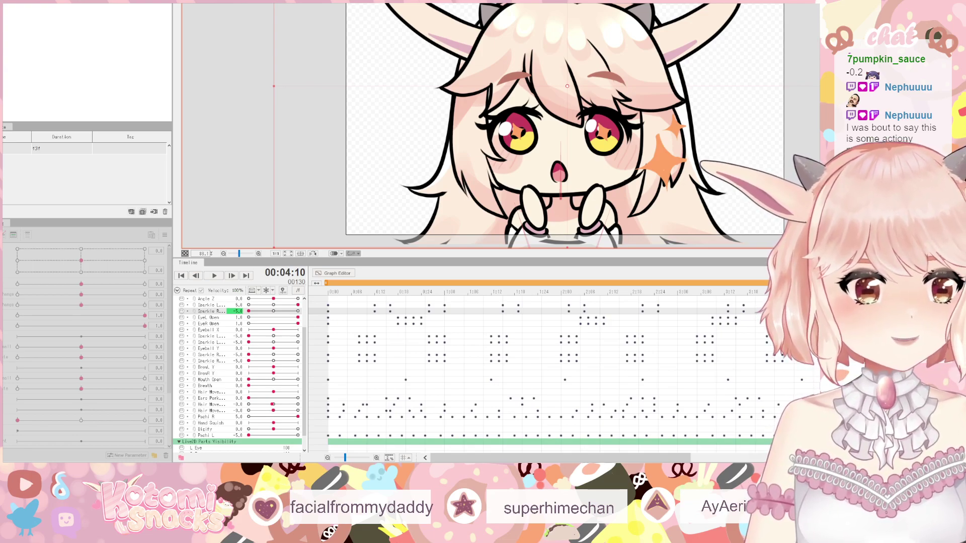
- Play back the loop from frame 0 and compare the Pachi R value at frames 0 and 130
drag(802, 292, 328, 292)
click(214, 275)
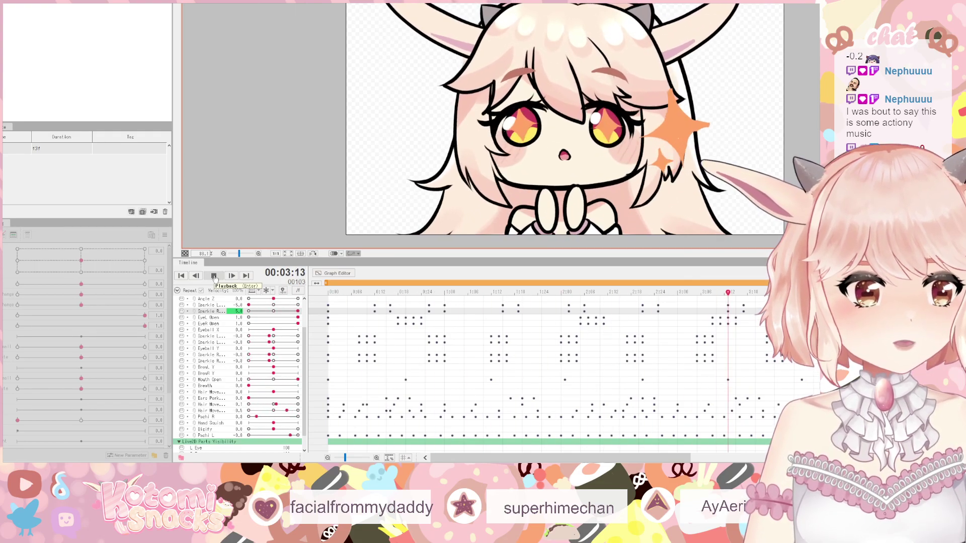
click(213, 276)
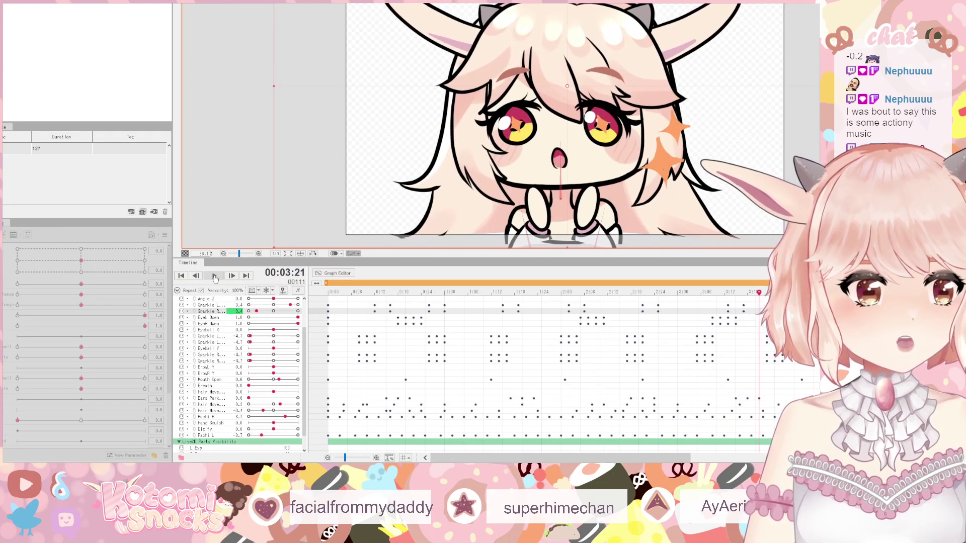
click(328, 411)
click(329, 417)
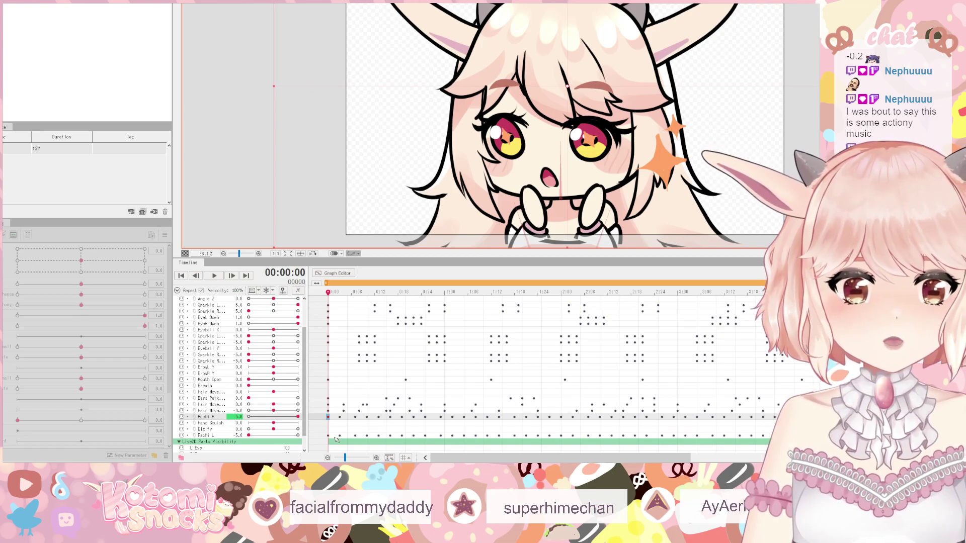
key(space)
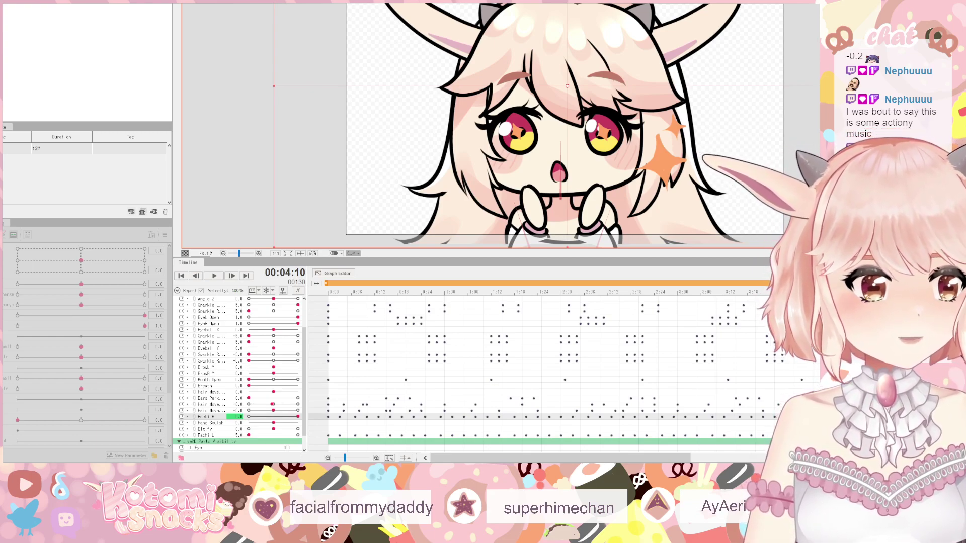
- Show the selected Hair Move parameter's curve in the Graph Editor and level it to 0.0 at frame 129
scroll(239, 372, down, 1)
click(210, 387)
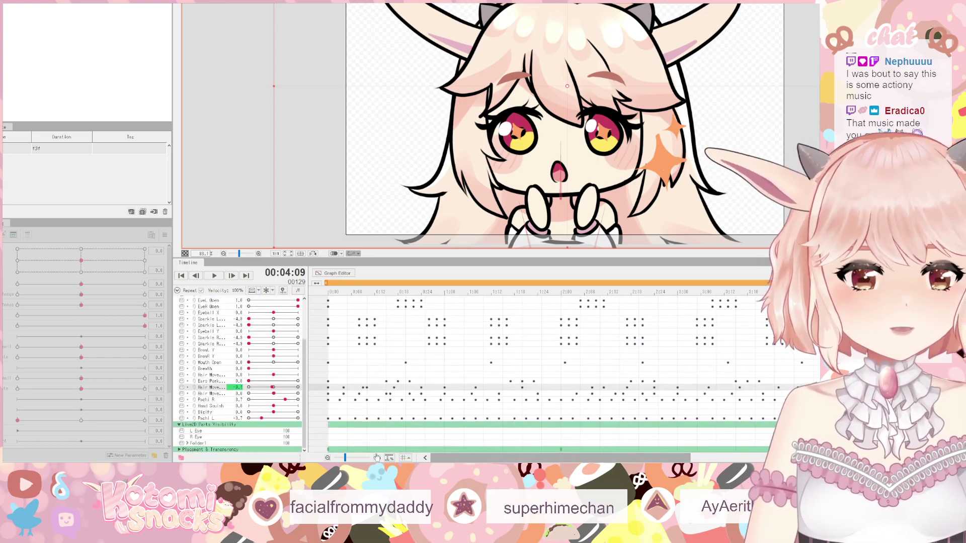
scroll(544, 362, up, 1)
mouse_move(359, 459)
mouse_down()
mouse_move(378, 460)
mouse_move(357, 460)
mouse_up()
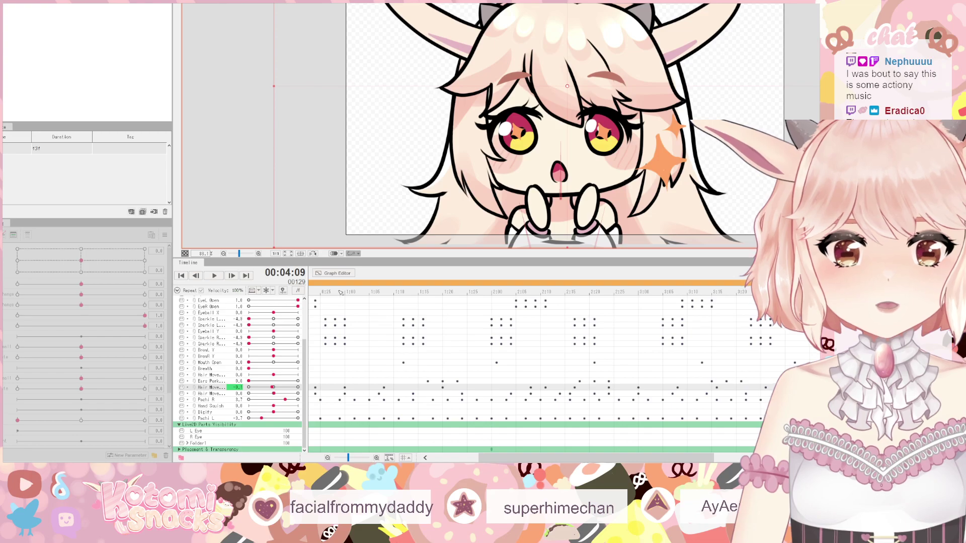
click(336, 275)
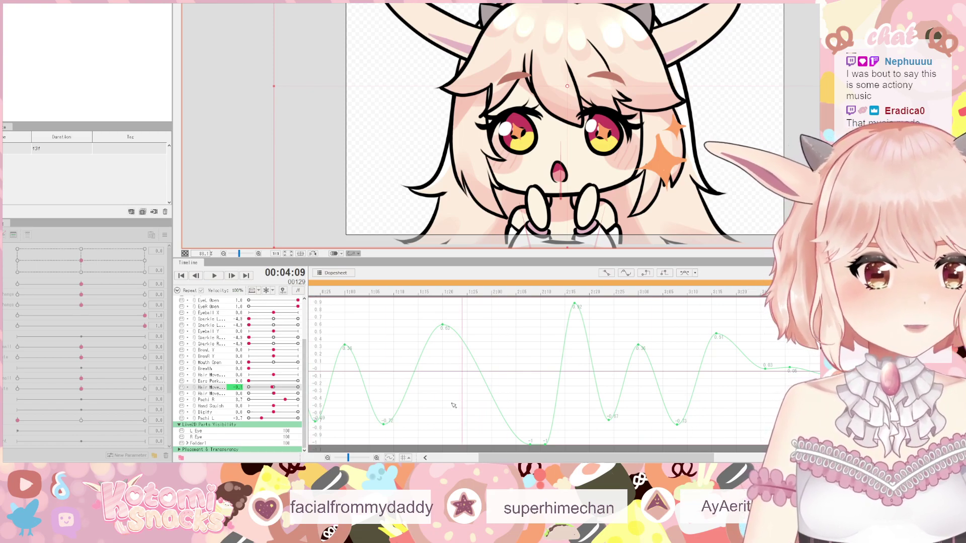
mouse_move(620, 459)
mouse_down()
mouse_move(572, 459)
mouse_move(627, 454)
mouse_up()
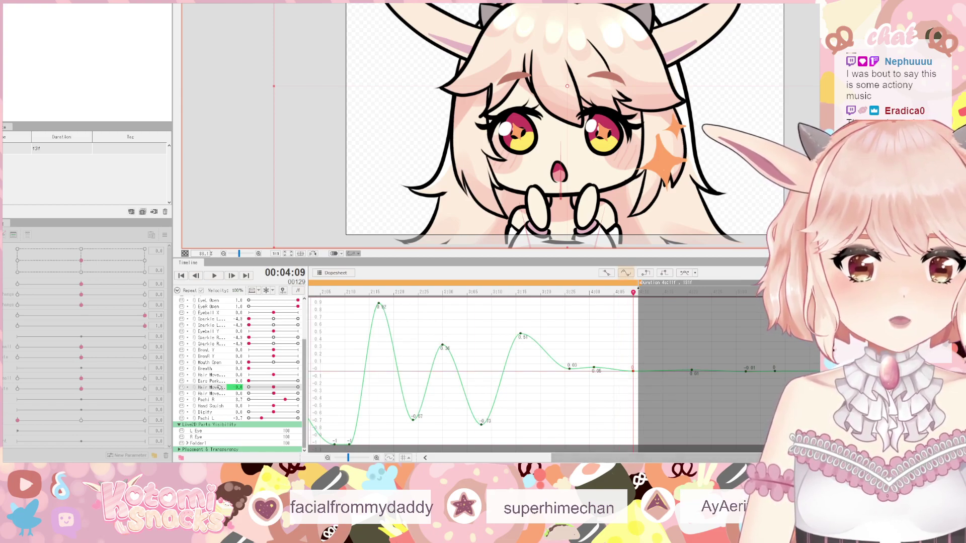
- Inspect the Hair Move Back curve at frame 130 and across the loop, along with the Pachi R and Bigify curves
key(Down)
click(649, 383)
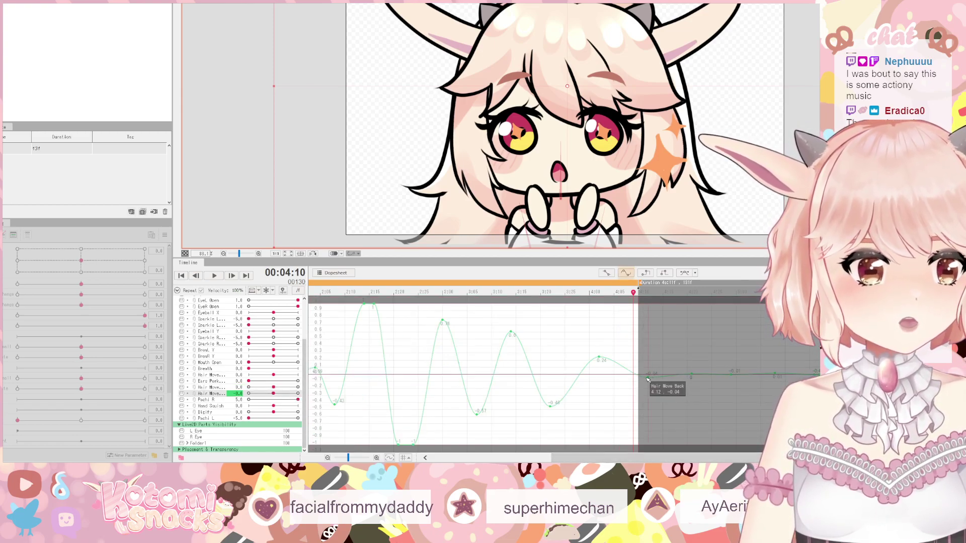
drag(673, 461, 462, 460)
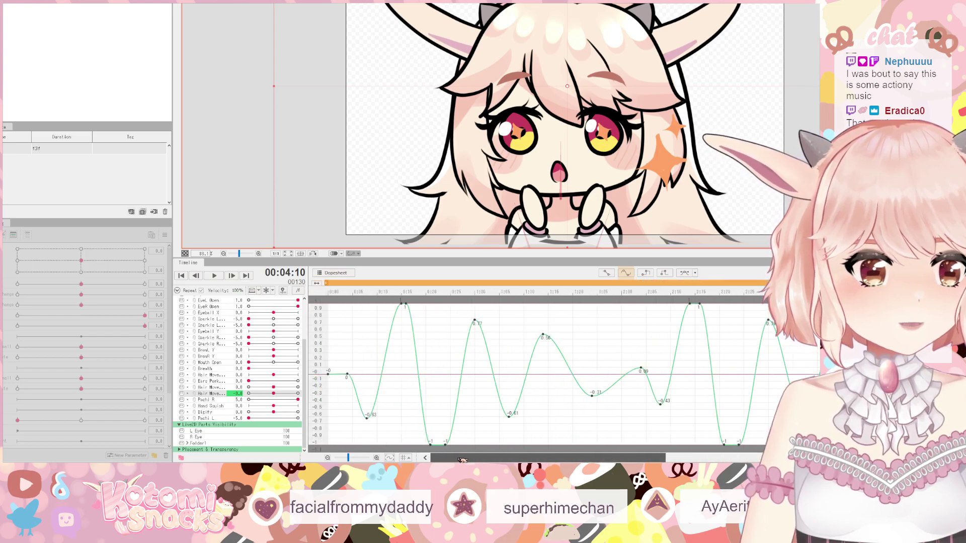
drag(536, 460, 616, 443)
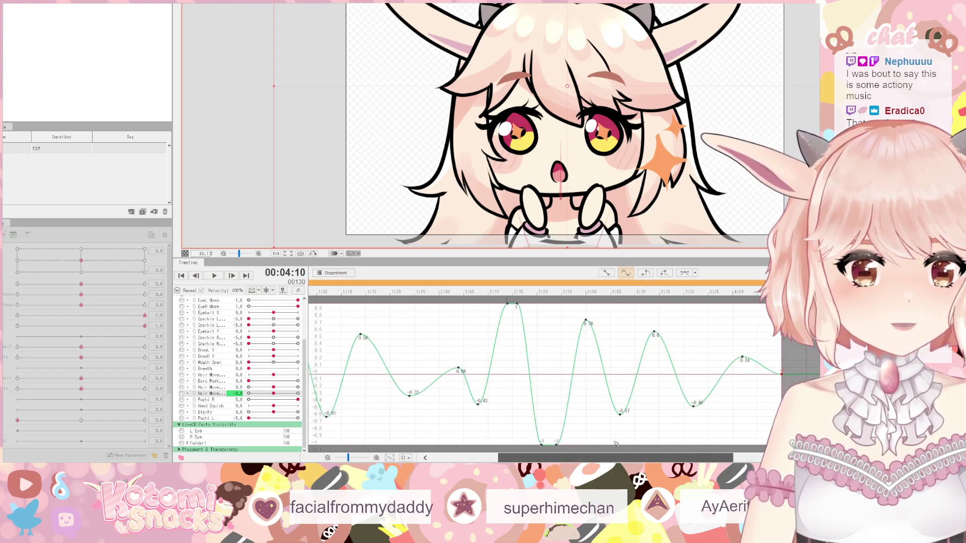
click(222, 400)
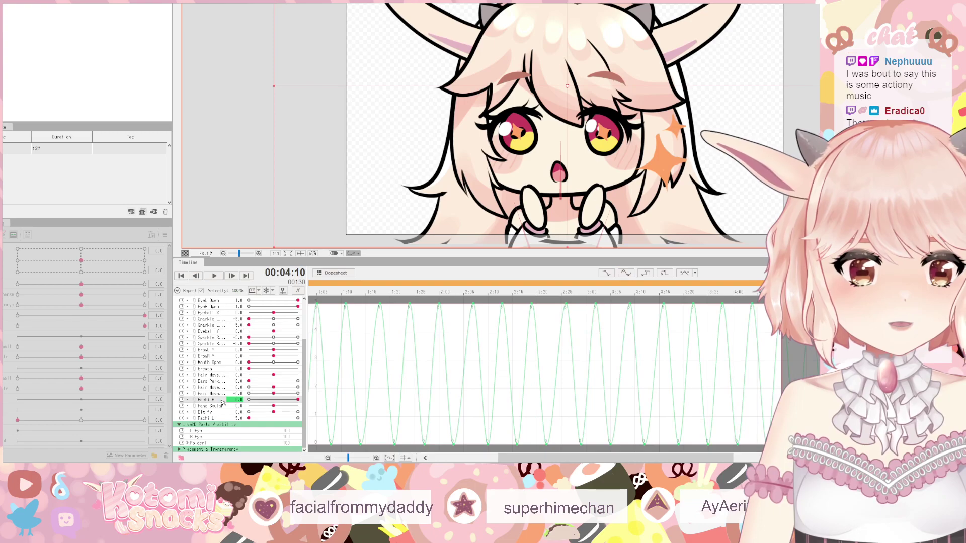
click(213, 413)
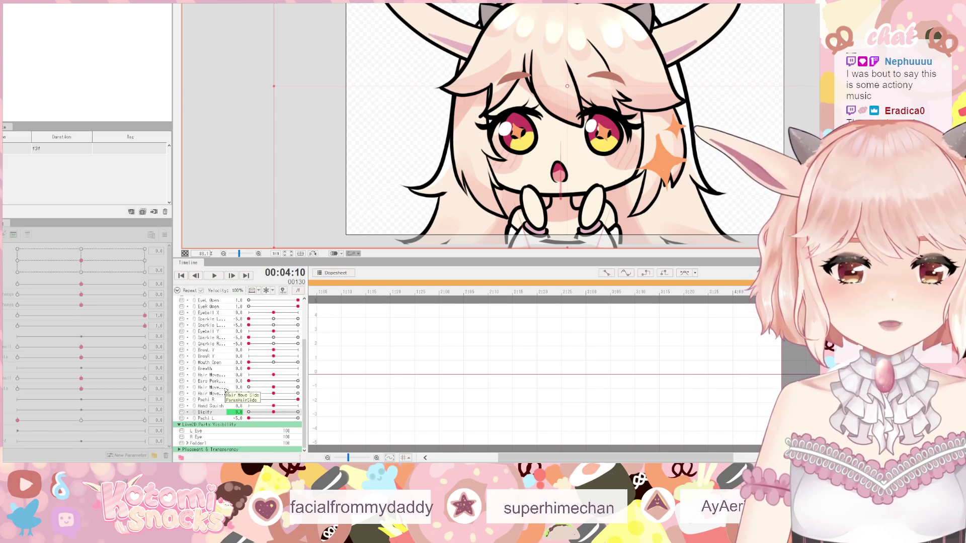
click(225, 395)
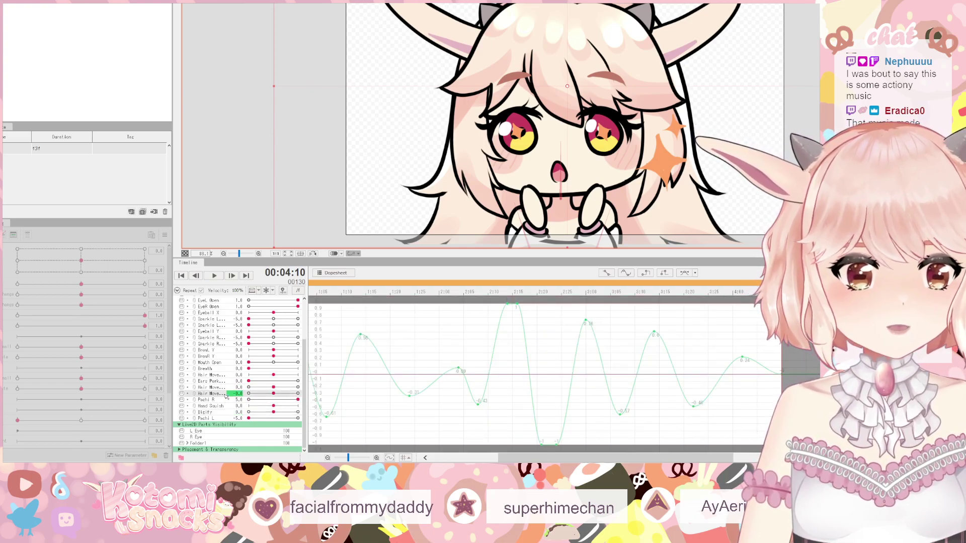
scroll(222, 336, up, 2)
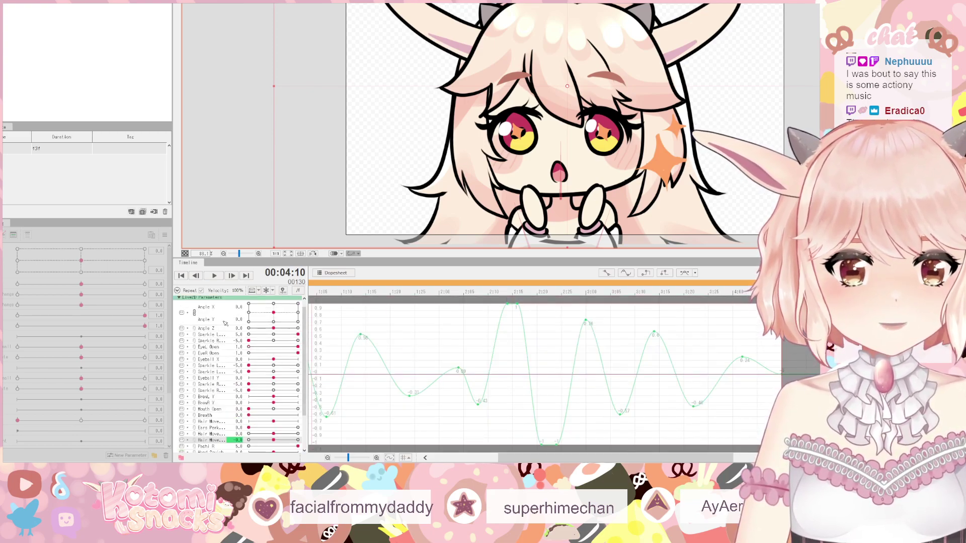
- Play back the loop and raise the Angle X and Angle Y keys at frame 4 to 0 on their curves
click(225, 322)
drag(582, 458, 515, 457)
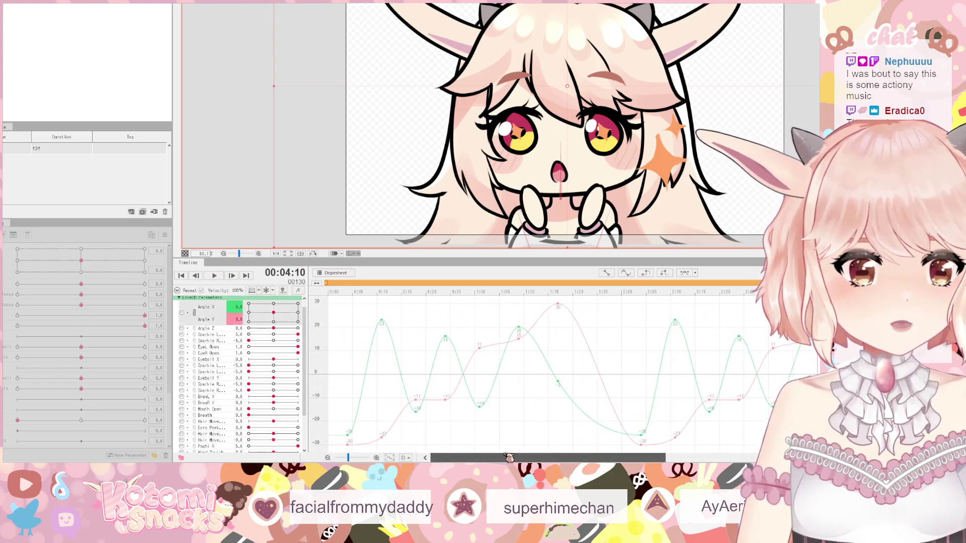
click(214, 276)
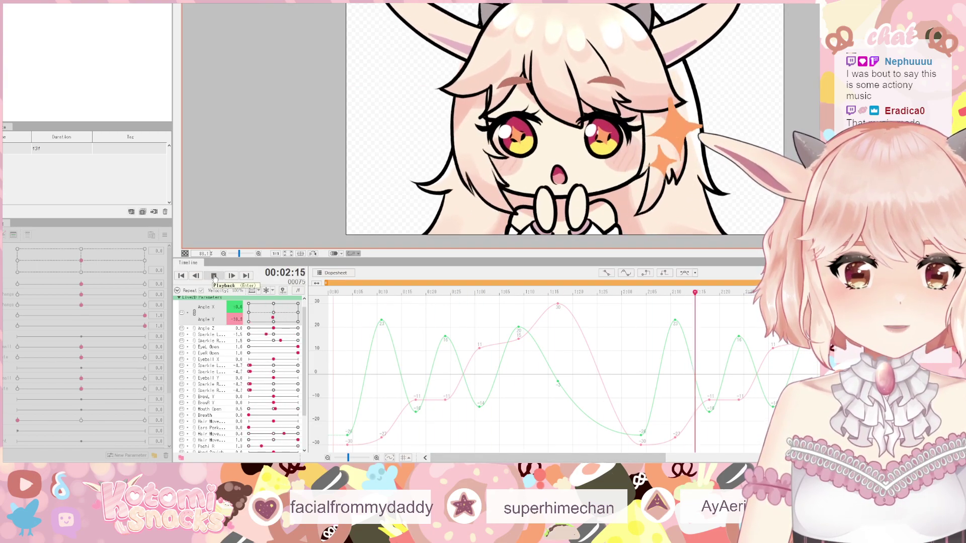
click(214, 276)
click(346, 374)
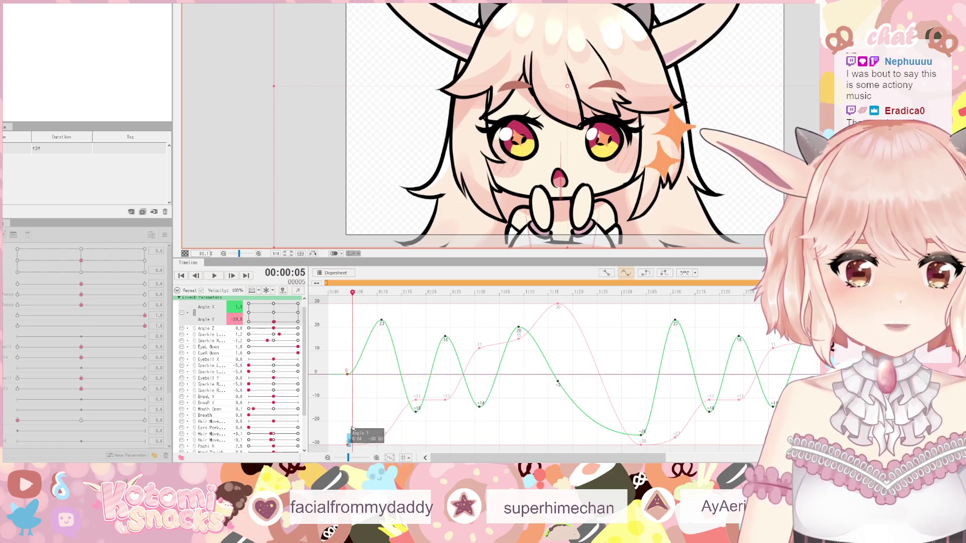
click(348, 443)
drag(347, 443, 347, 375)
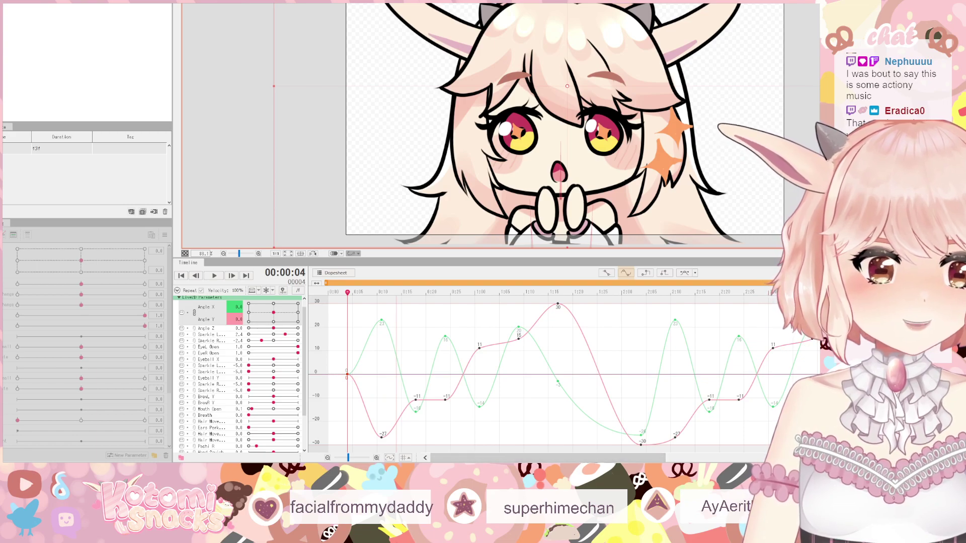
- Add an Angle Z key with value 1.0 at frame 4
mouse_move(547, 458)
mouse_down()
mouse_move(656, 457)
mouse_move(548, 458)
mouse_up()
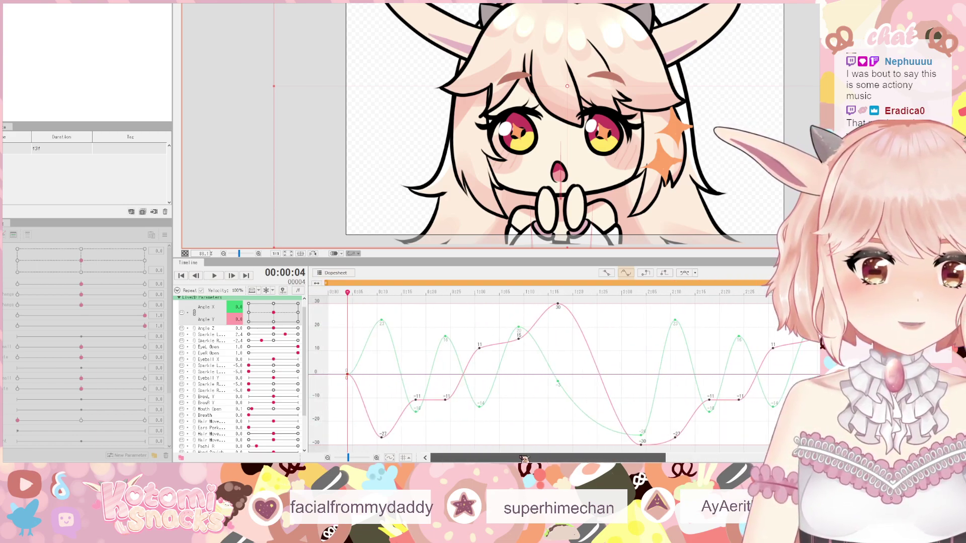
click(214, 331)
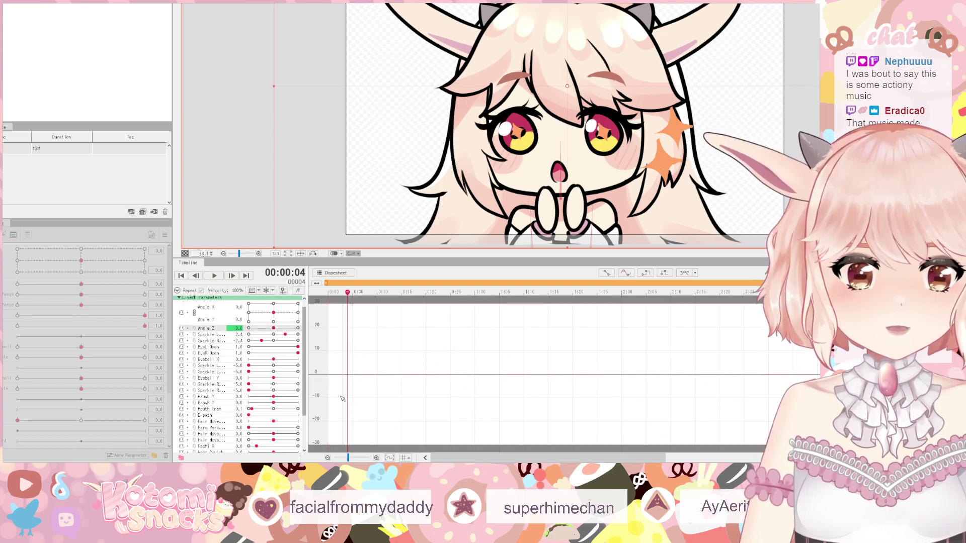
mouse_move(273, 328)
mouse_down()
mouse_move(283, 331)
mouse_move(275, 333)
mouse_up()
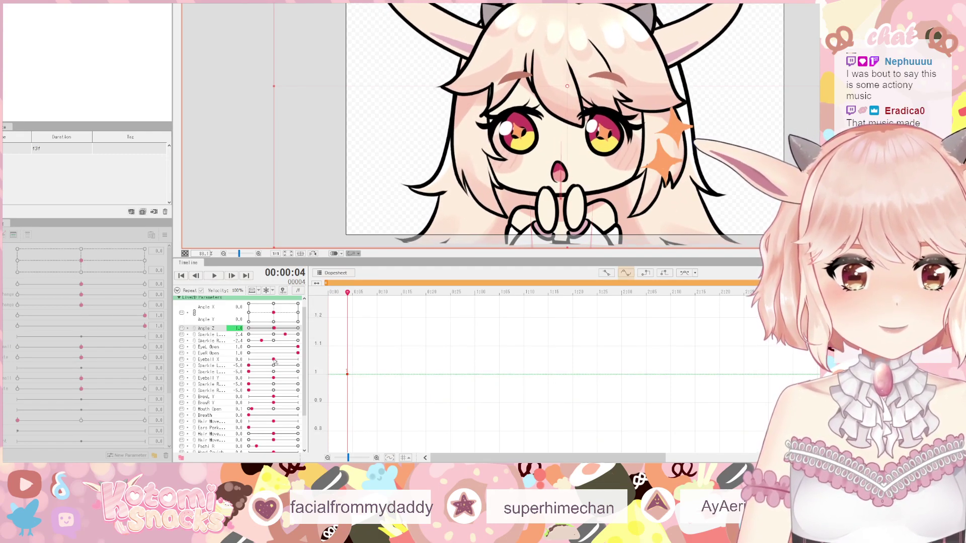
- Review the curves of the parameters between Sparkle L size change and Mouth Open, checking Mouth Open through the loop's end
click(231, 334)
click(225, 347)
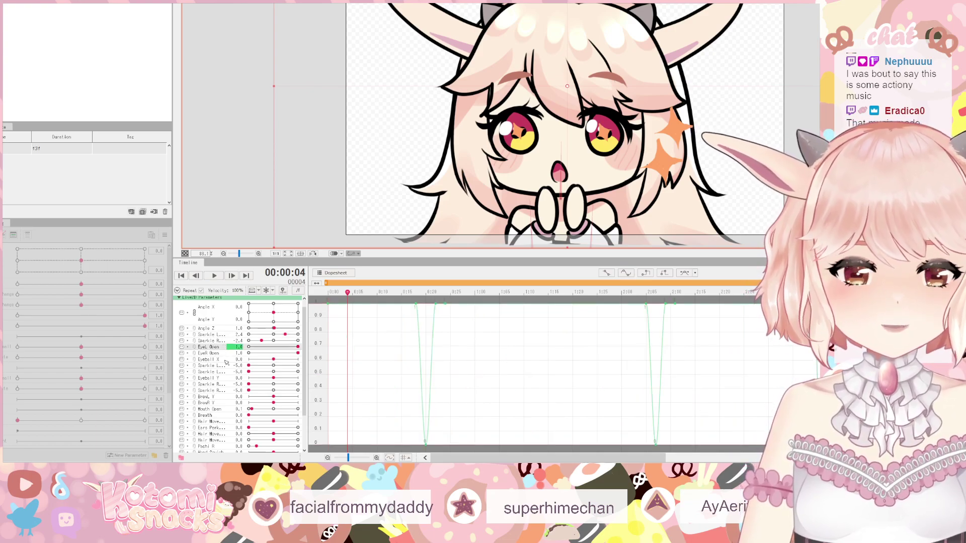
click(225, 359)
click(225, 366)
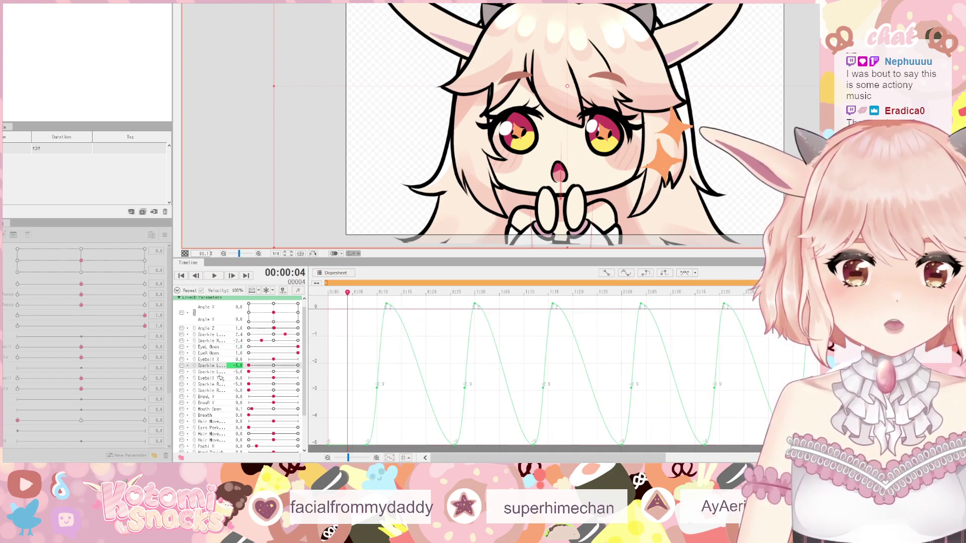
click(223, 385)
click(225, 390)
click(227, 397)
click(227, 403)
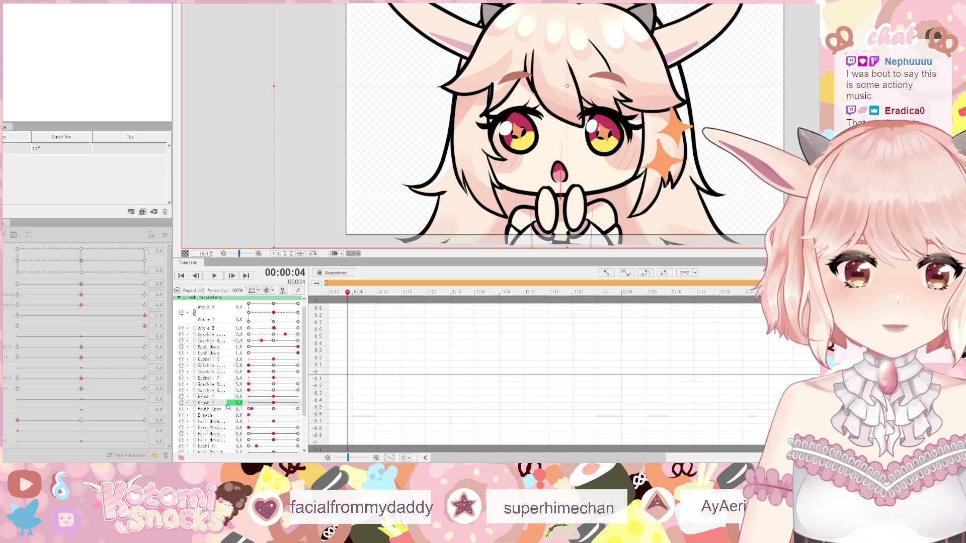
click(226, 410)
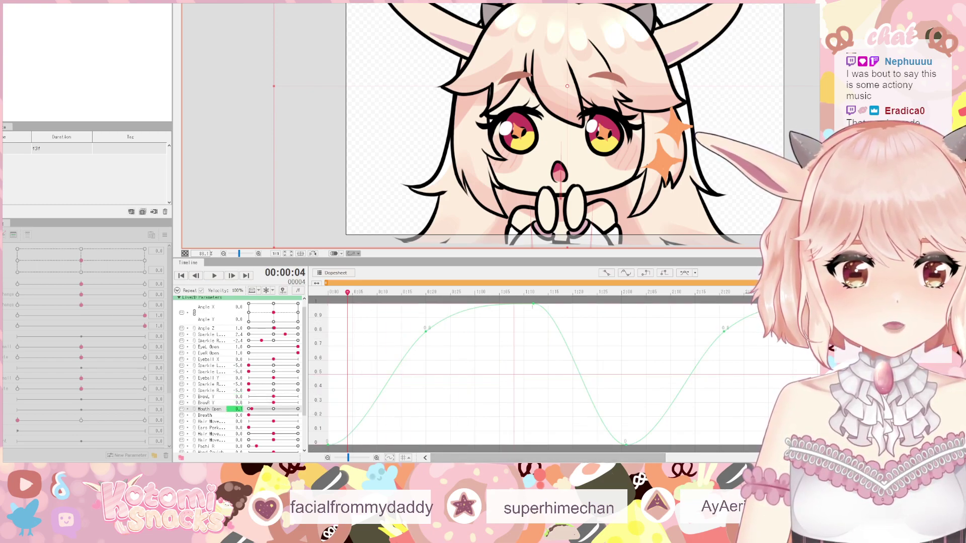
drag(470, 459, 553, 460)
- Review the curves of the Hair Move, Ears Perking, Hand Squish, Bigify, Pachi L and Pachi R parameters across the loop
scroll(217, 385, down, 2)
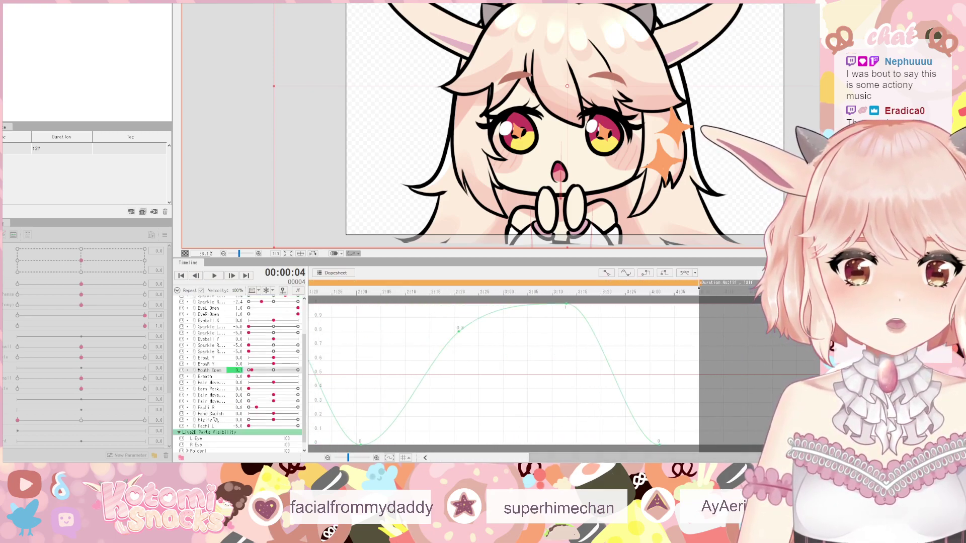
click(218, 384)
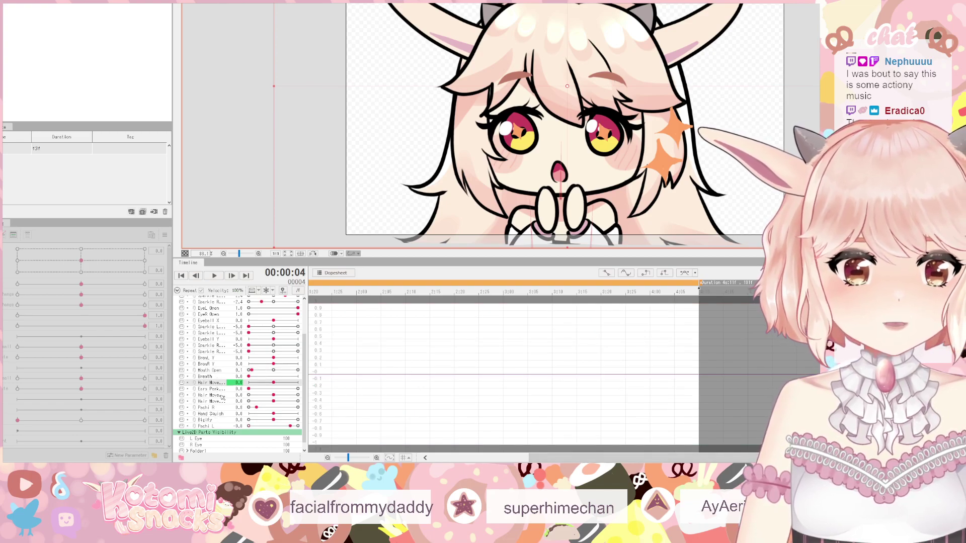
click(222, 396)
click(218, 389)
click(220, 408)
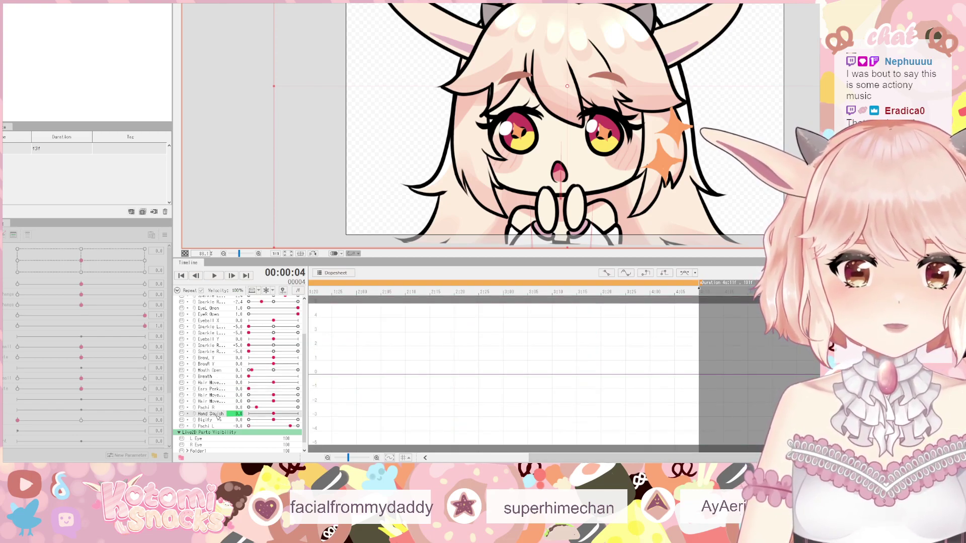
click(219, 427)
click(220, 420)
click(220, 414)
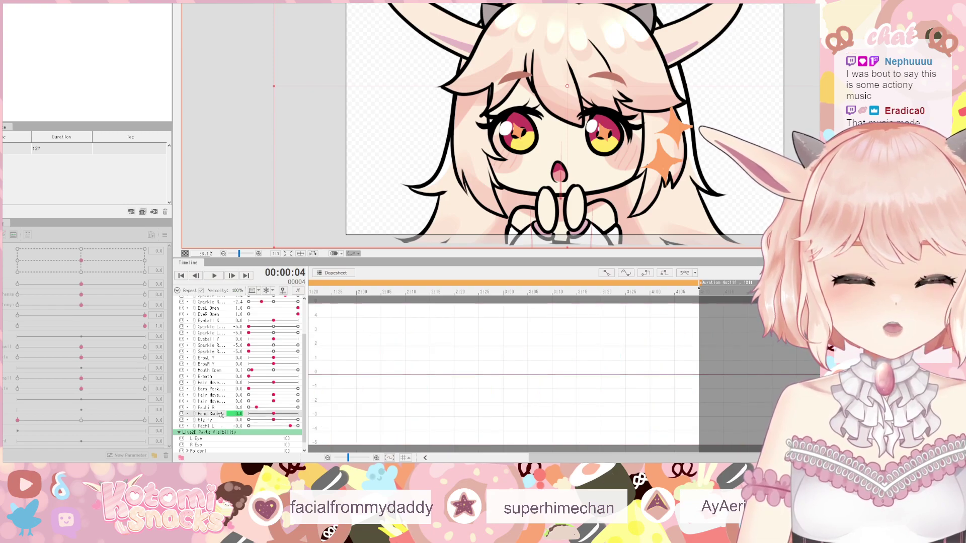
click(219, 401)
click(216, 408)
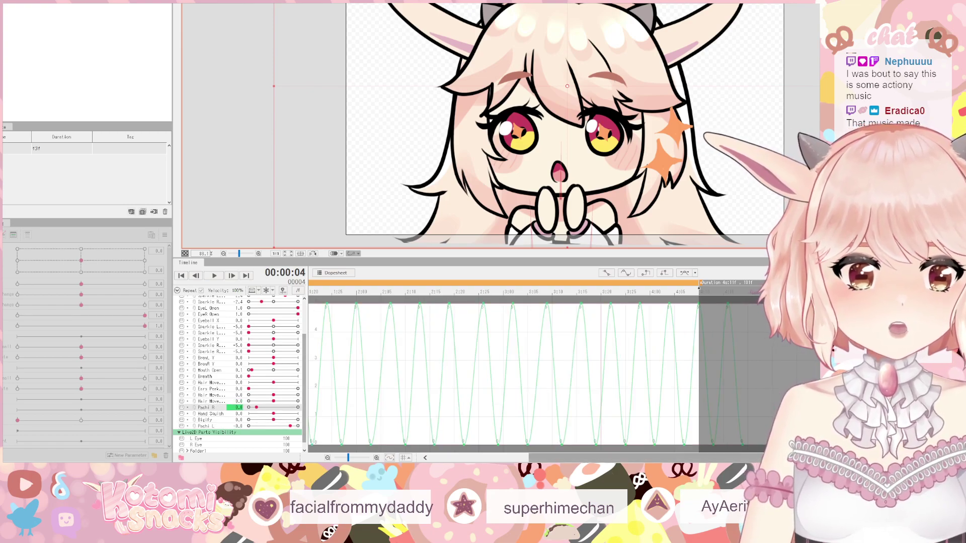
drag(582, 457, 483, 455)
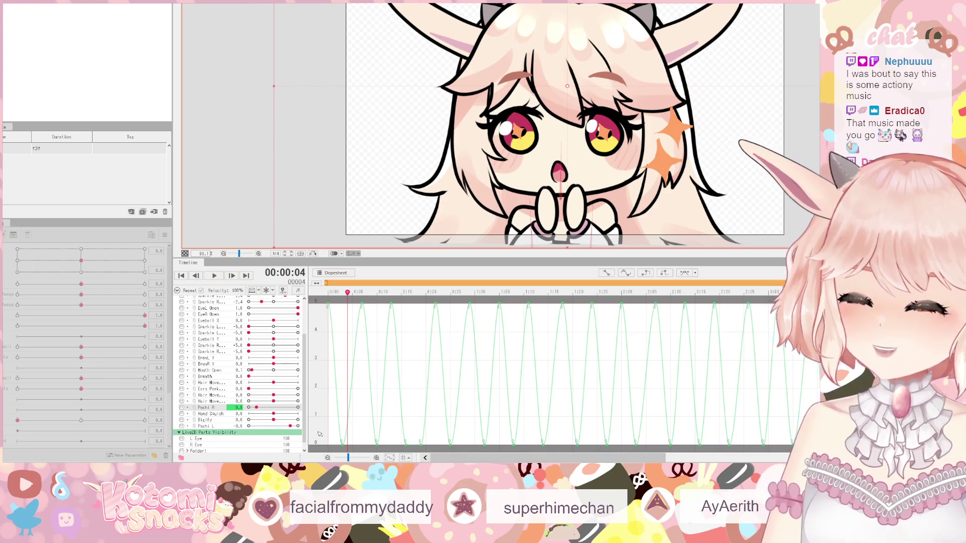
scroll(219, 340, up, 3)
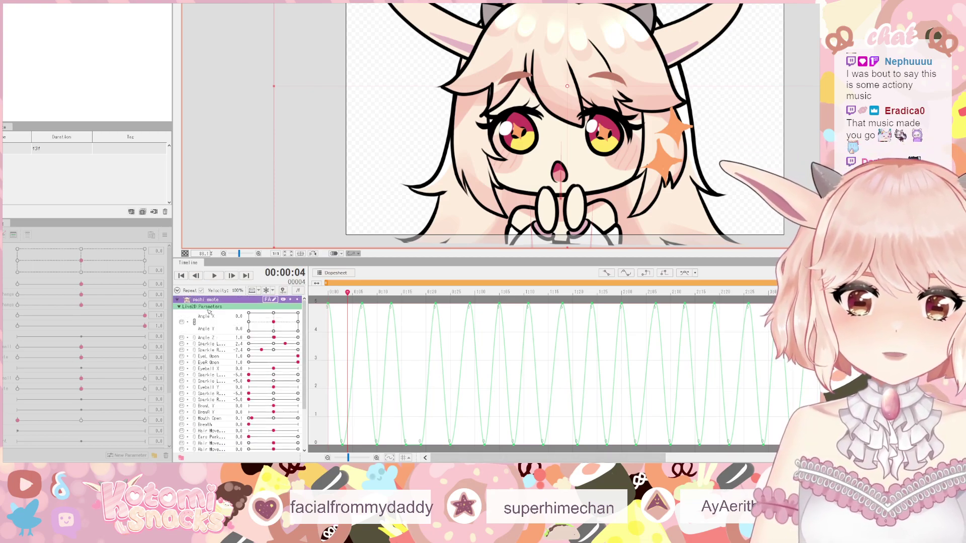
scroll(227, 376, down, 3)
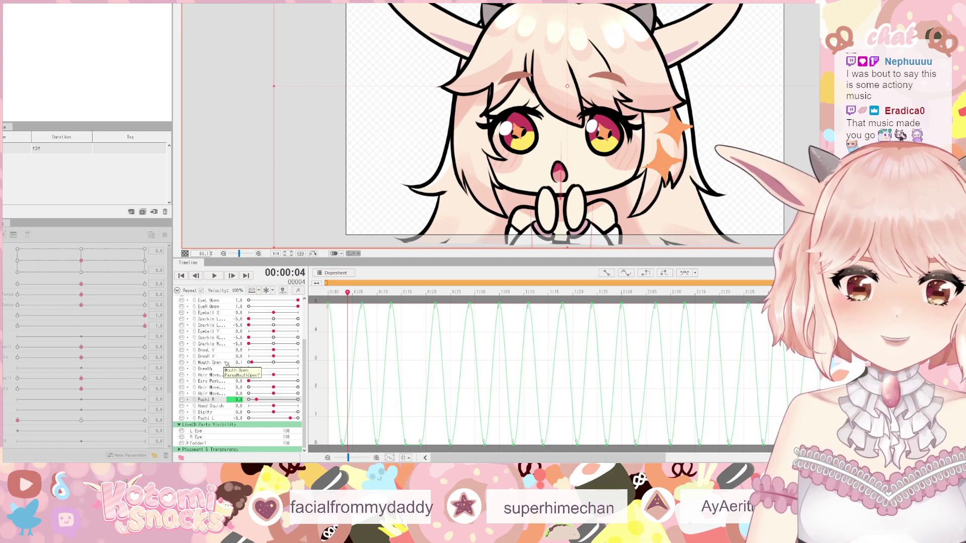
scroll(225, 363, up, 3)
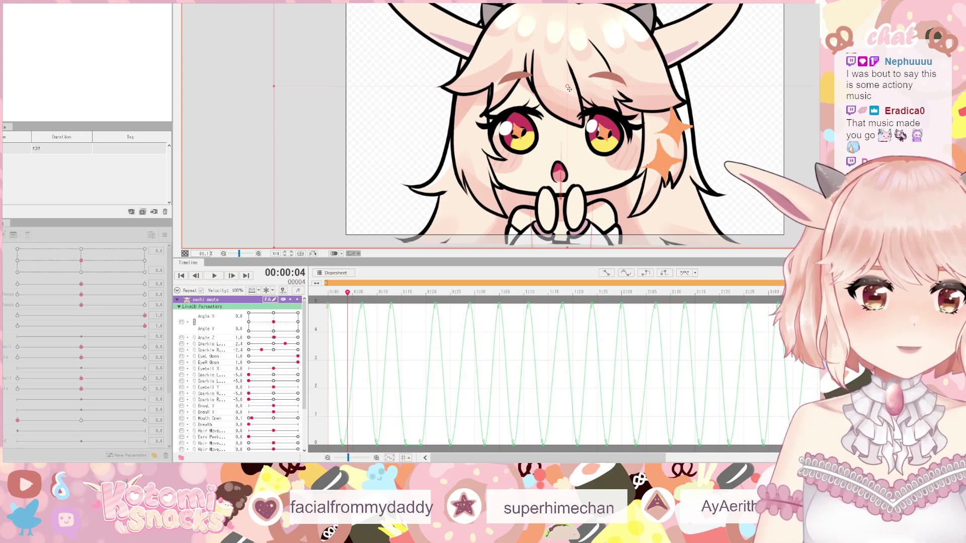
drag(569, 88, 568, 96)
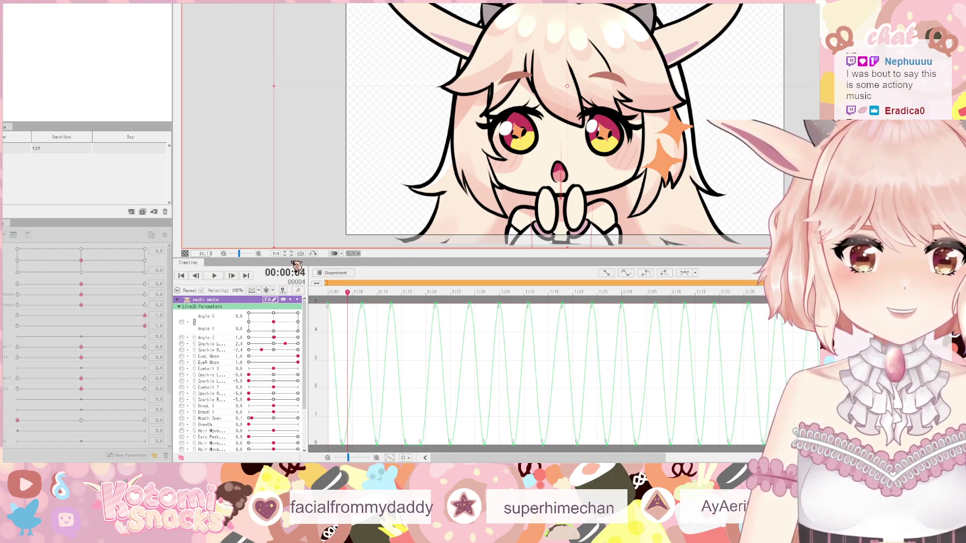
- Show the timeline as a dopesheet, scrub to frame 89 and play back the loop from frame 0
click(333, 274)
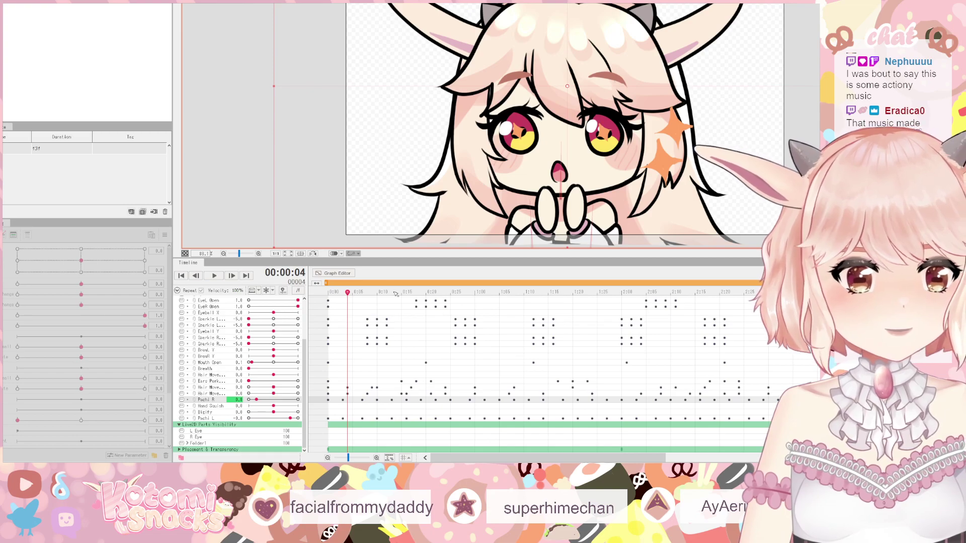
drag(348, 293, 755, 305)
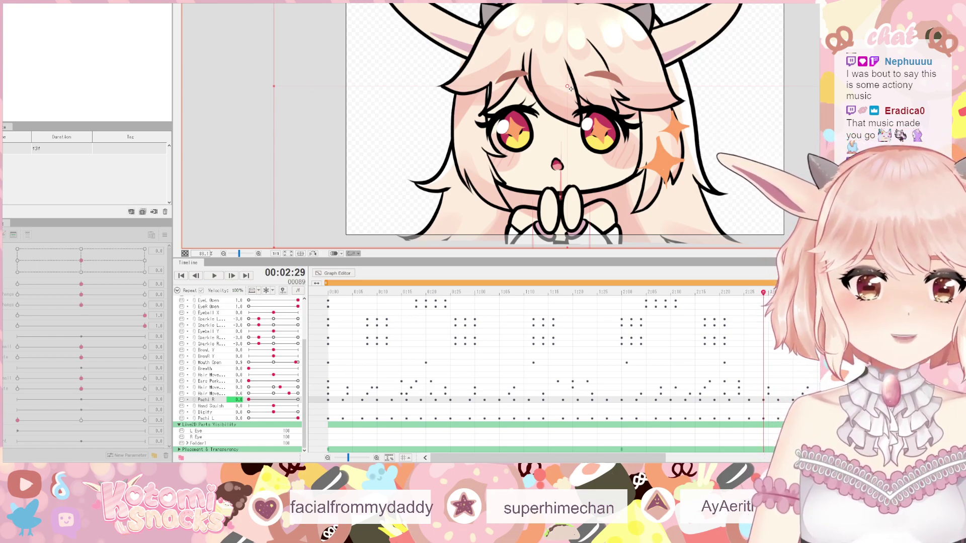
drag(570, 88, 570, 95)
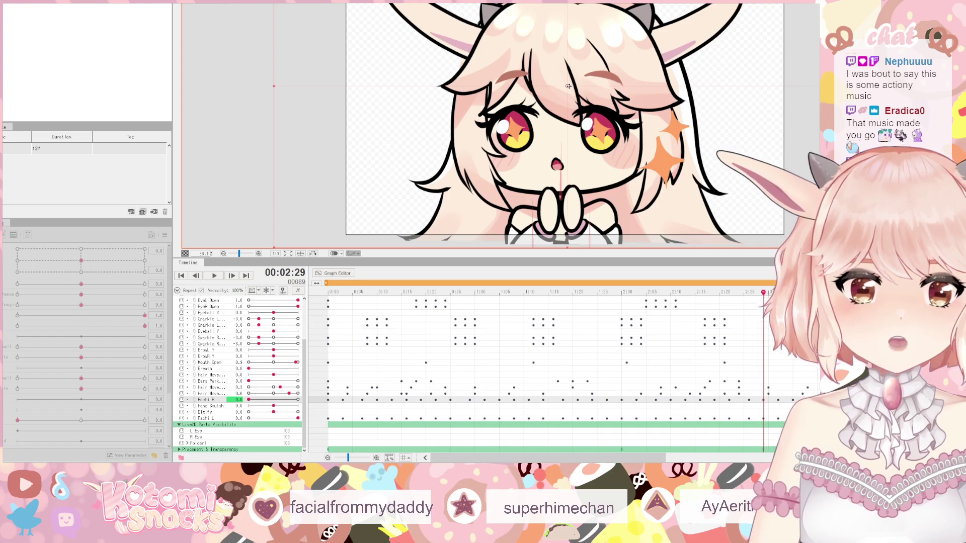
click(181, 276)
click(213, 277)
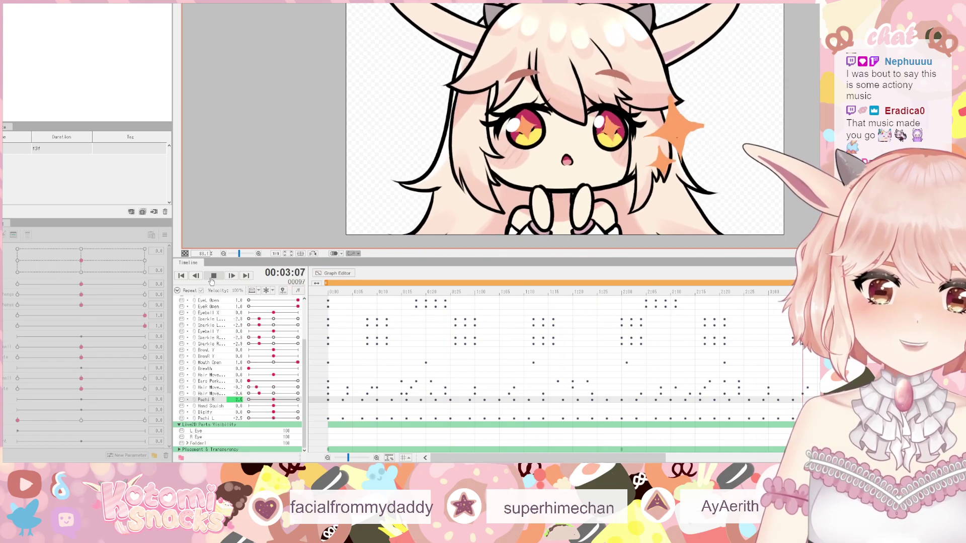
click(212, 278)
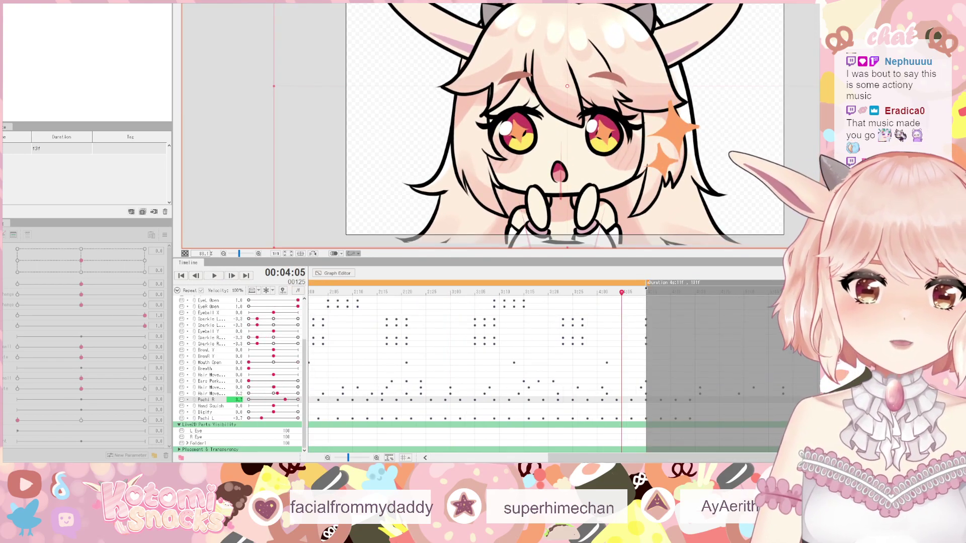
- In the model, preview the Warp Deformer of Folder4 with Hair Move Back at -1.0 and with Angle Y at 30
key(alt+Tab)
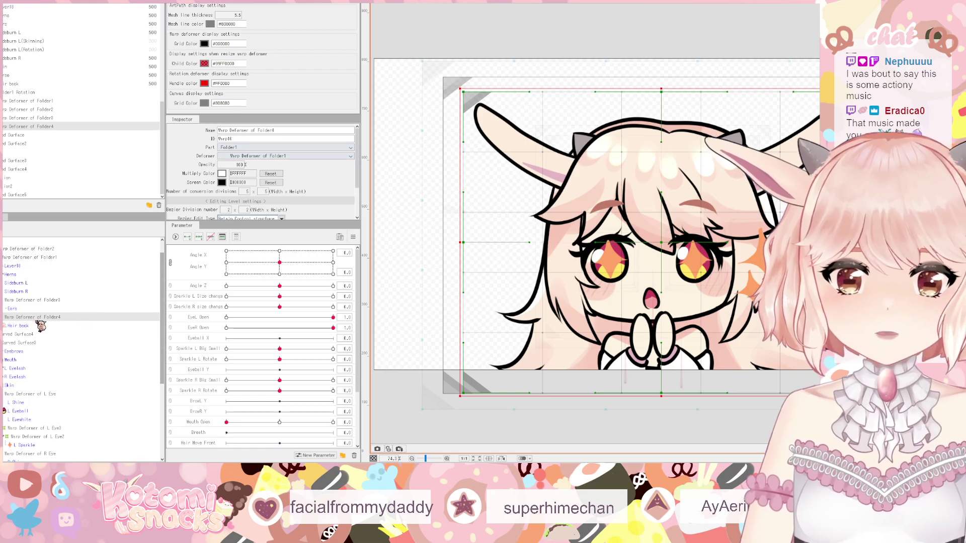
scroll(236, 397, down, 3)
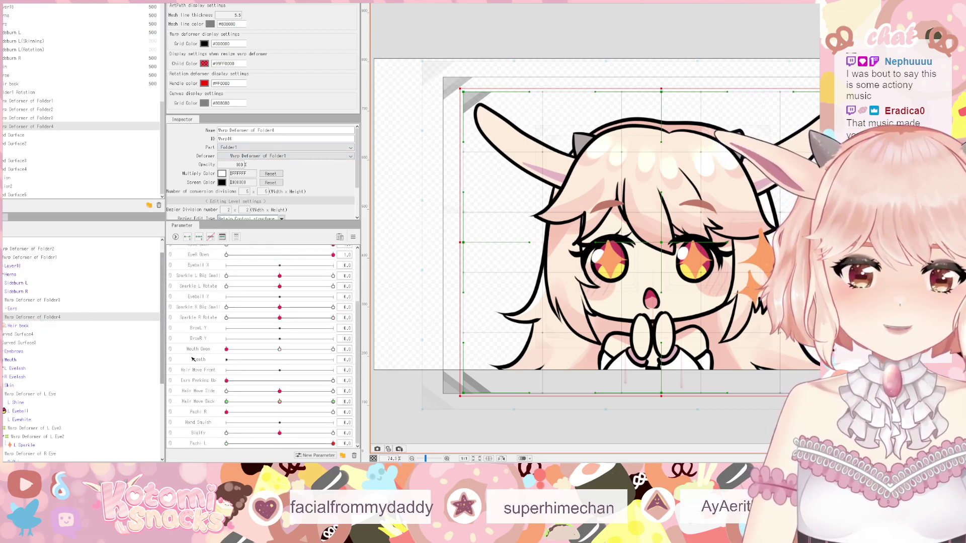
click(227, 401)
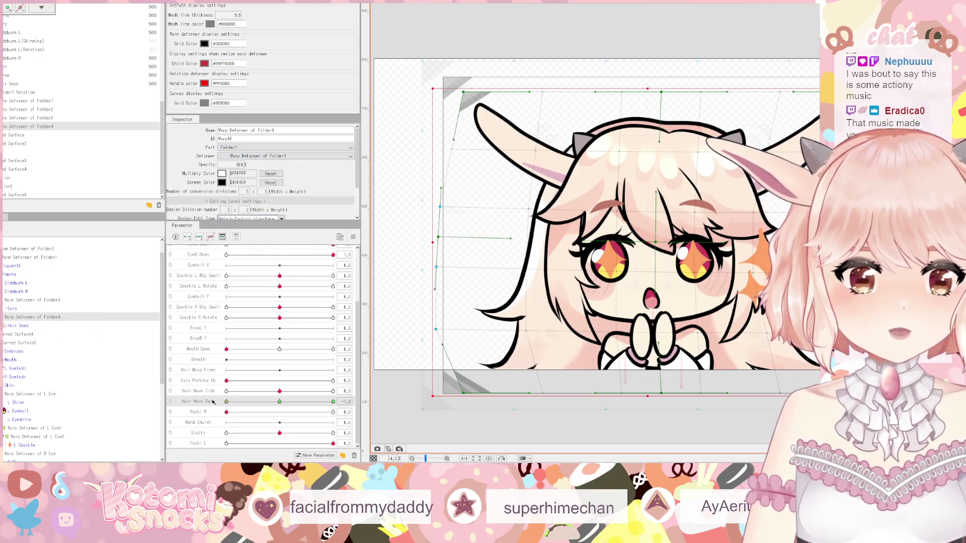
scroll(215, 360, up, 3)
drag(279, 263, 279, 249)
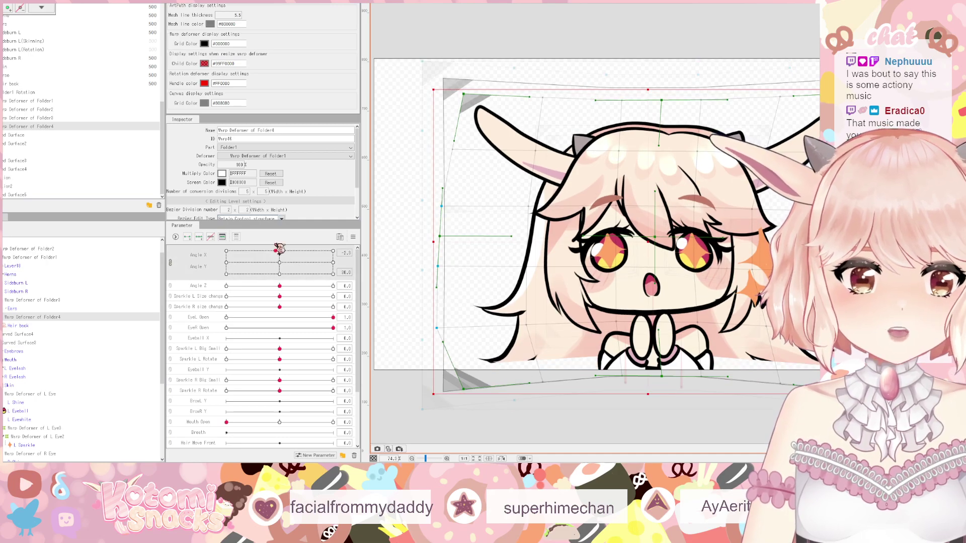
right_click(354, 229)
click(382, 237)
drag(279, 255, 279, 250)
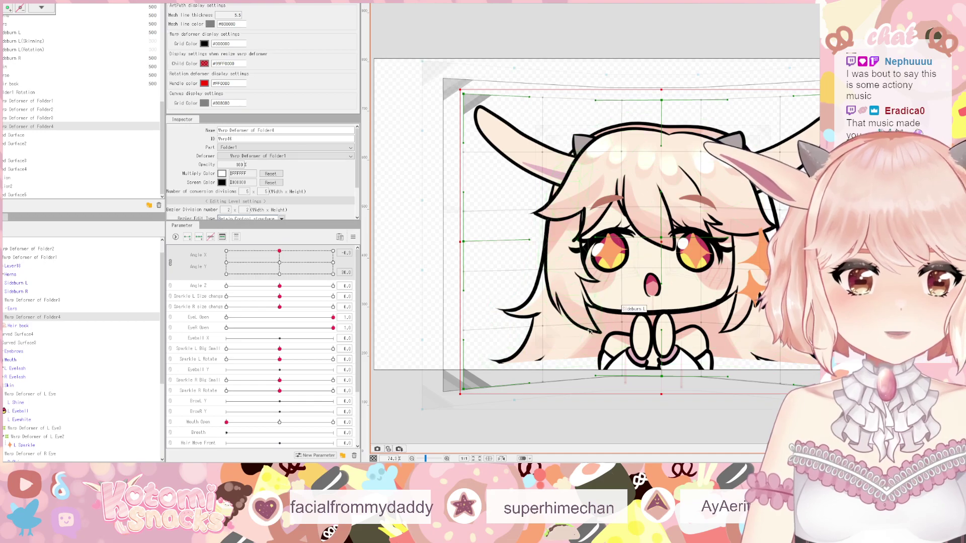
drag(668, 406, 660, 407)
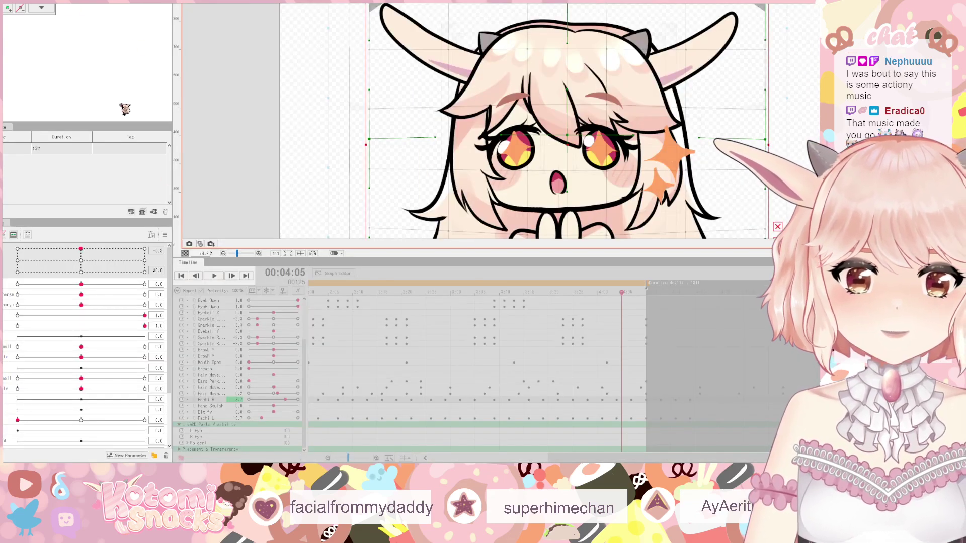
- Return to the animation and play the loop from frame 0 twice to check its motion
click(11, 149)
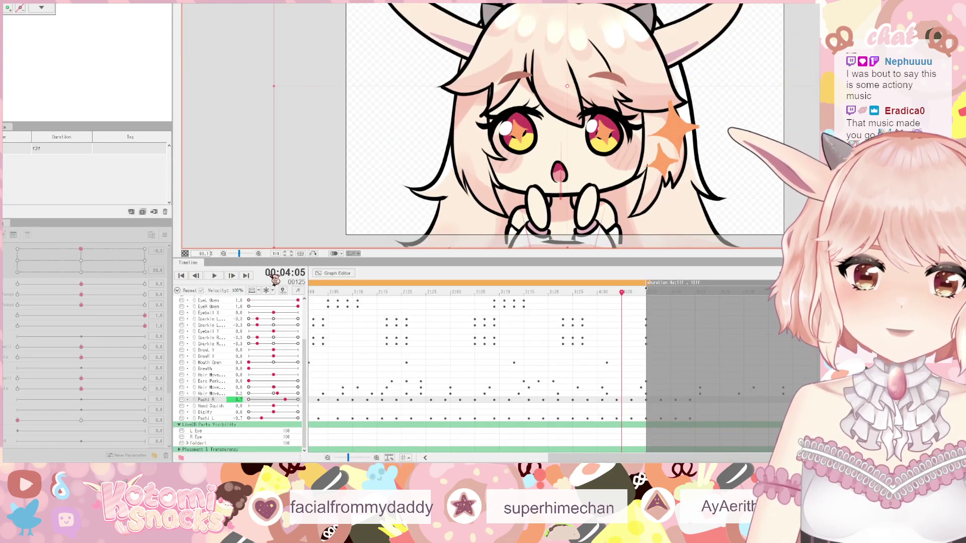
click(180, 276)
click(212, 275)
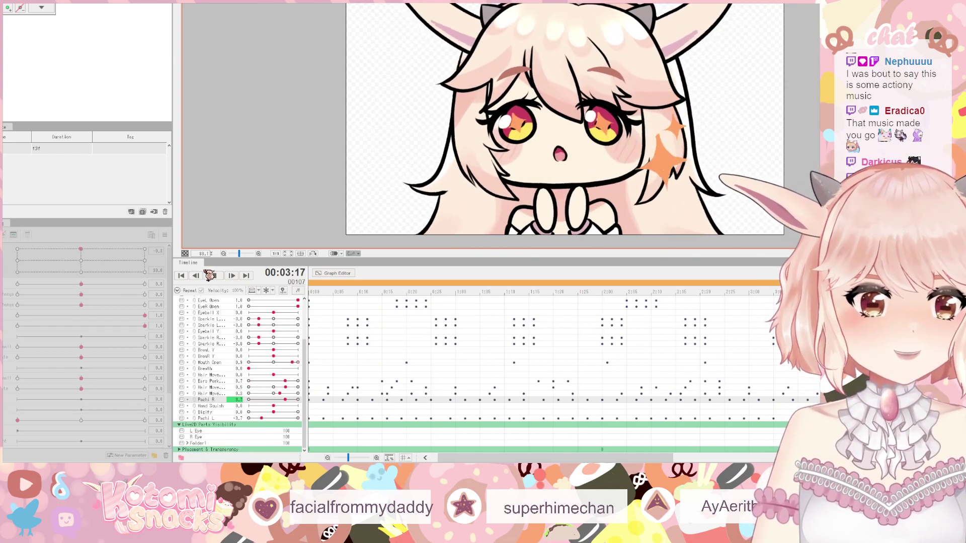
click(212, 276)
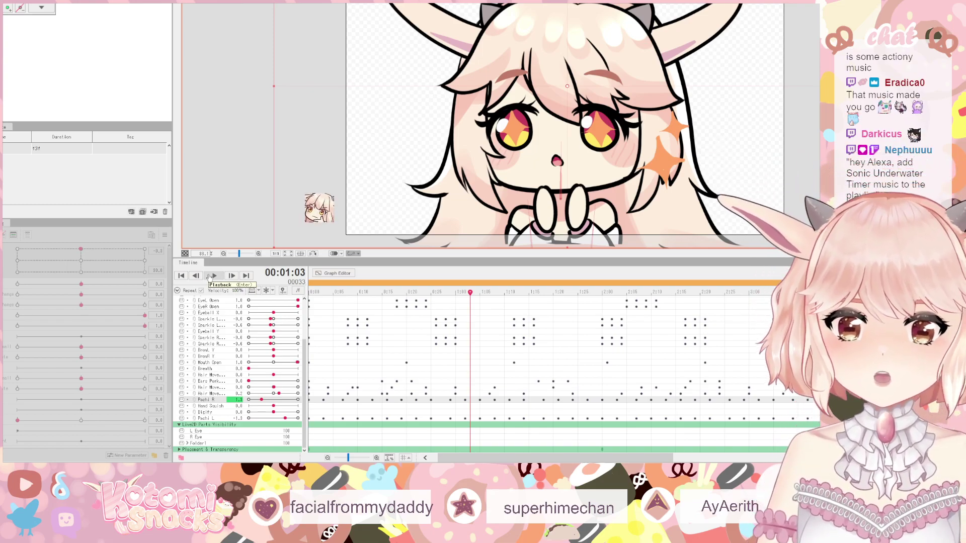
click(184, 276)
click(213, 276)
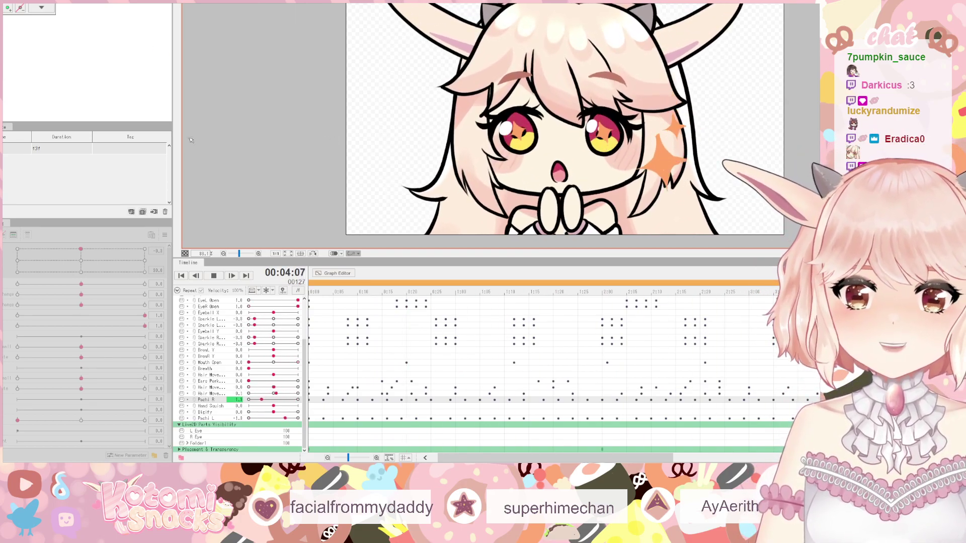
click(213, 276)
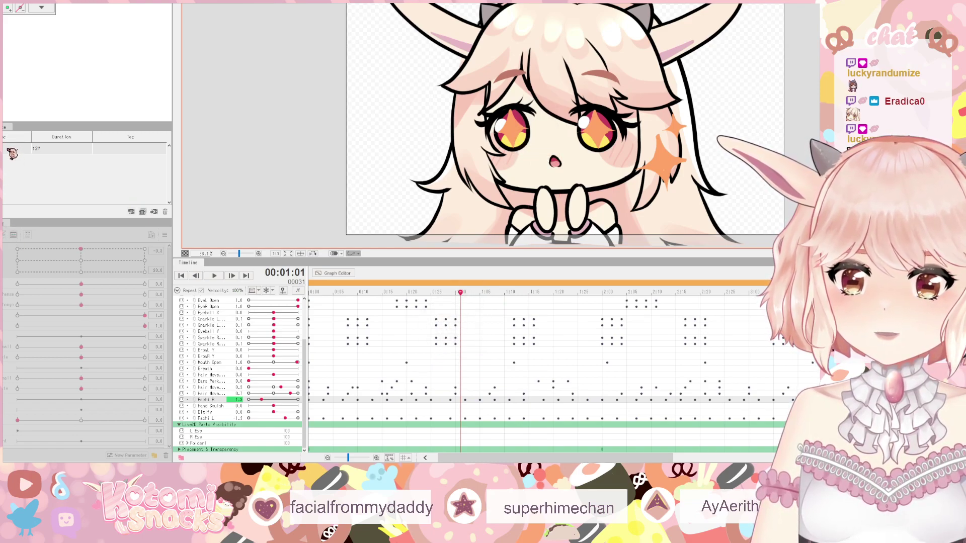
- Show the scene's Inspector and change the canvas to a square format
click(3, 132)
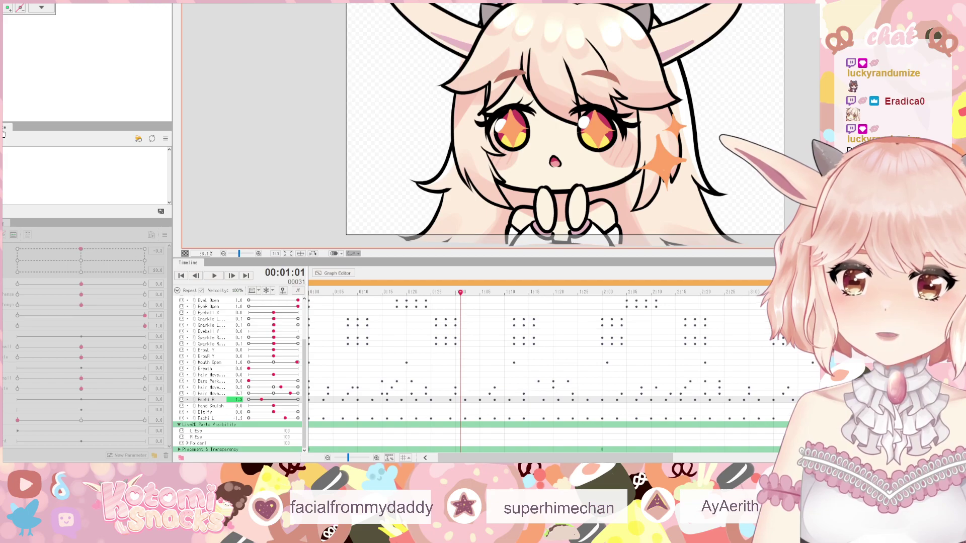
click(3, 127)
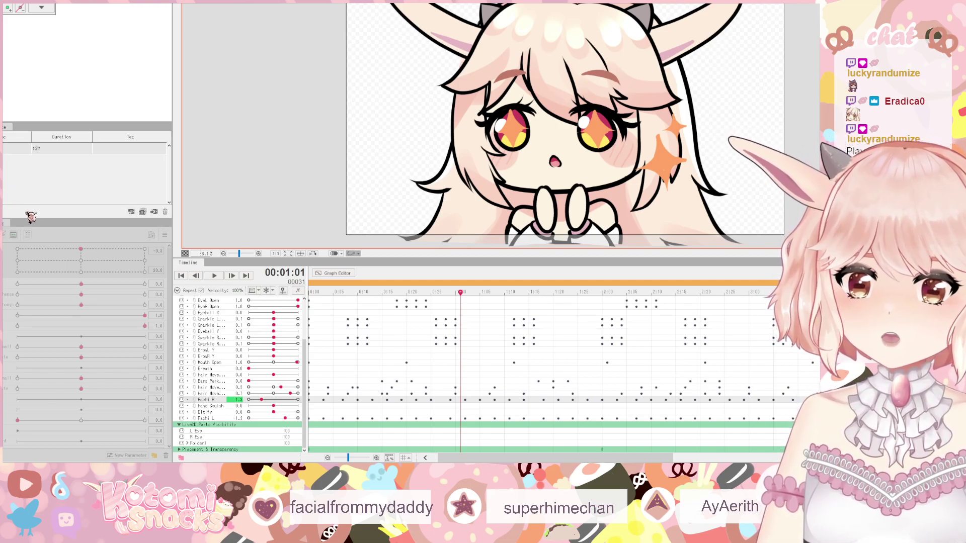
key(alt+w)
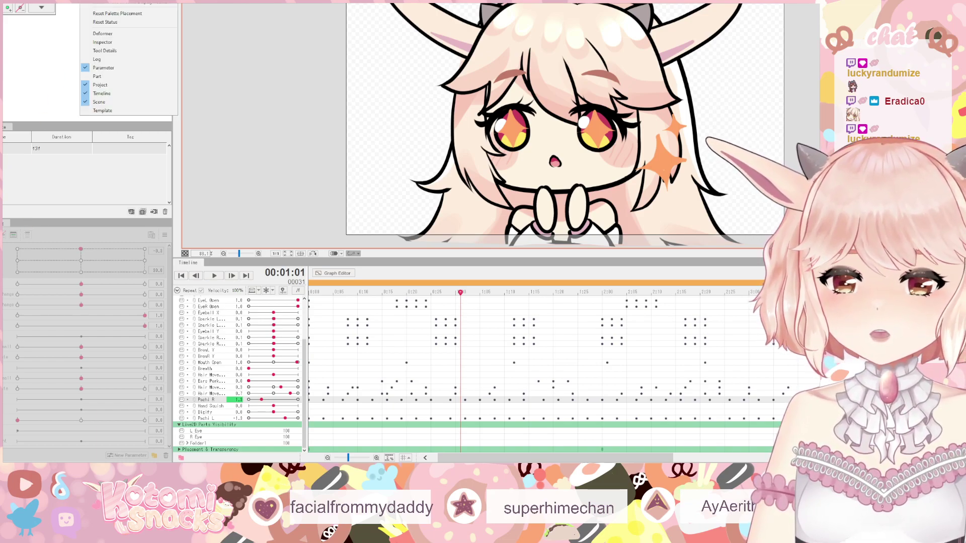
click(154, 43)
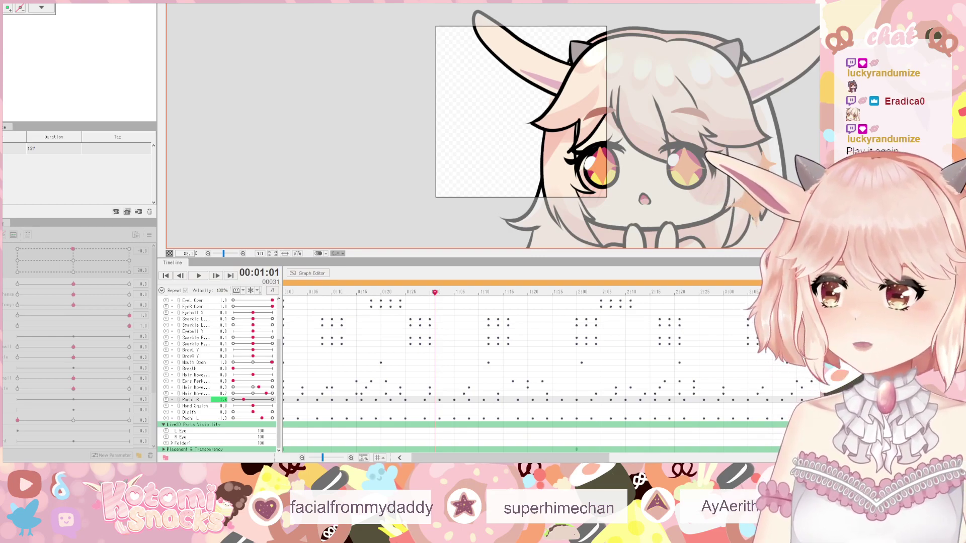
- Select the pachi emote track, scale the model down and position it so the face and hands fill the square canvas
scroll(204, 319, up, 3)
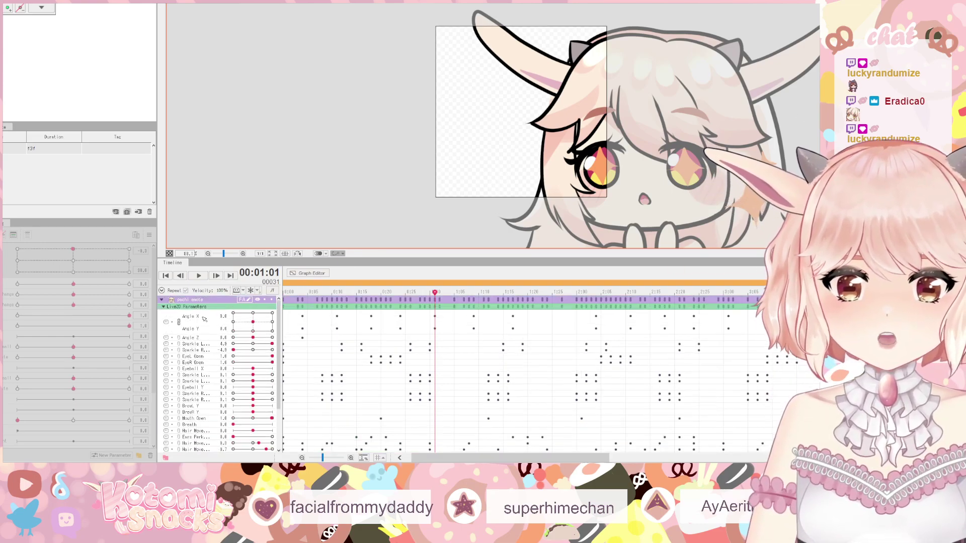
click(196, 300)
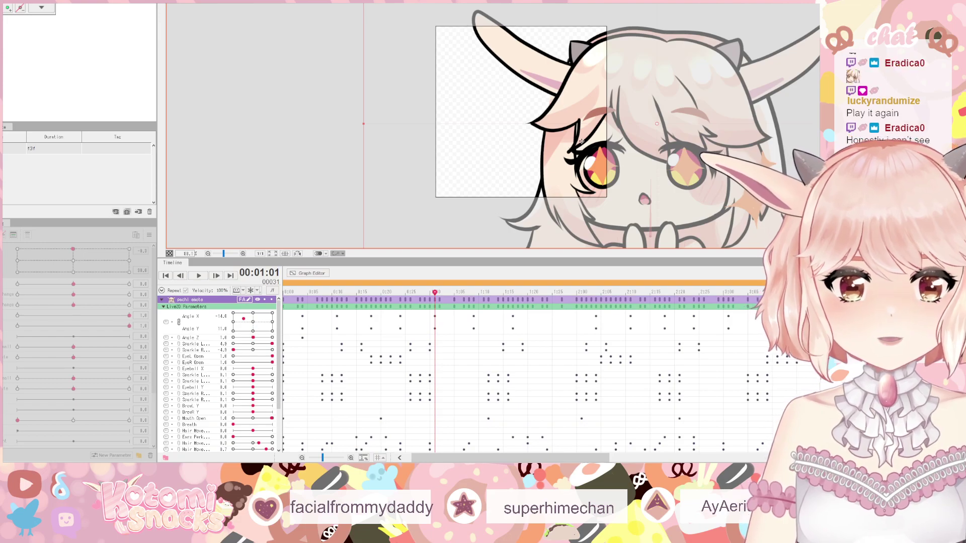
drag(656, 124, 526, 84)
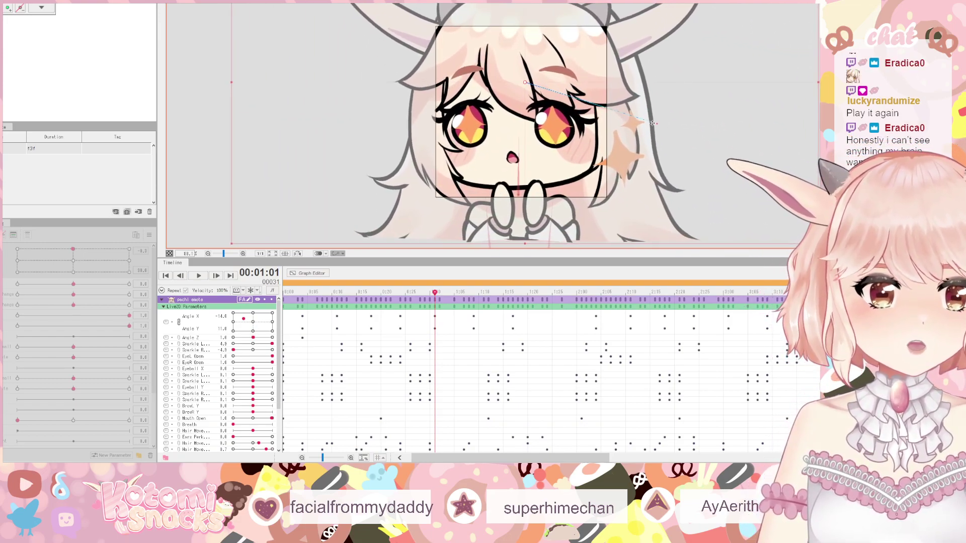
scroll(437, 380, down, 3)
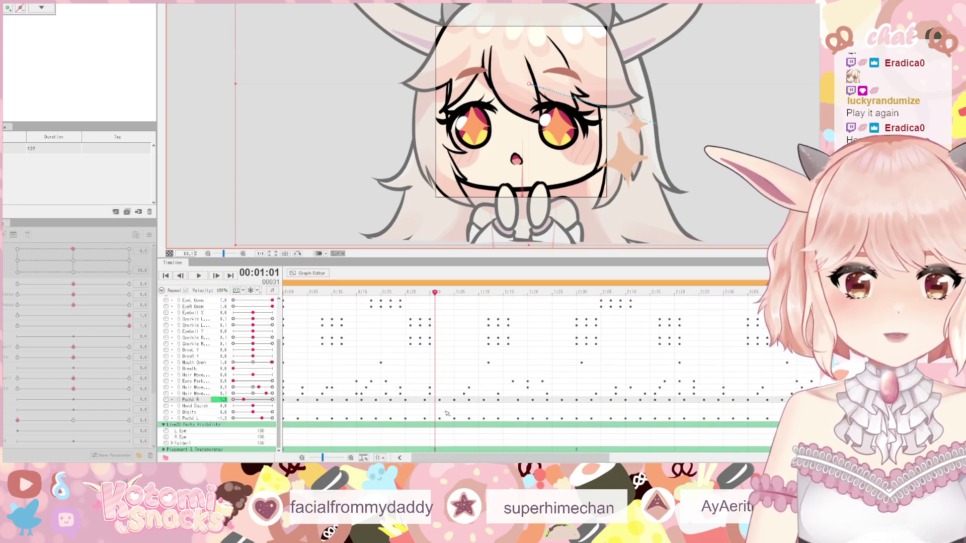
scroll(382, 403, up, 3)
scroll(413, 388, down, 3)
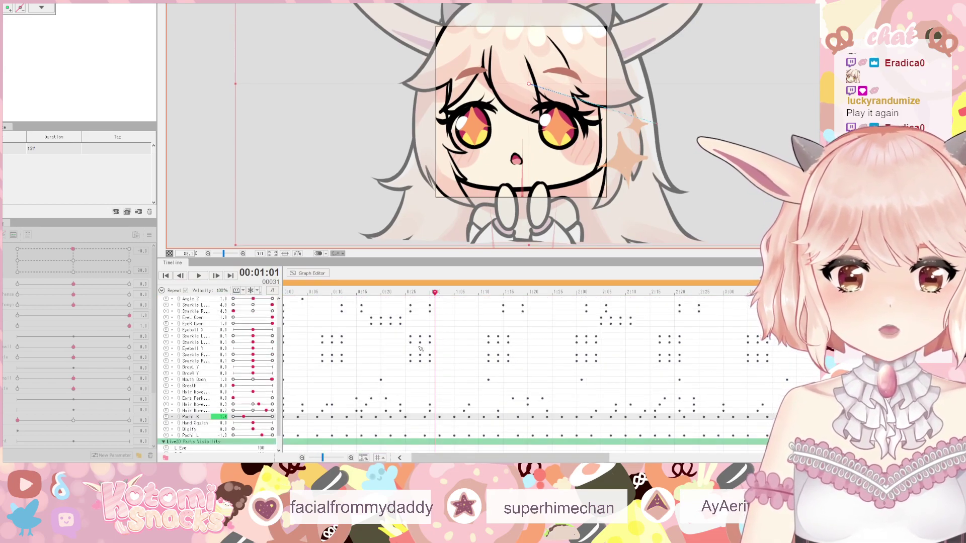
scroll(442, 375, up, 3)
scroll(453, 369, down, 3)
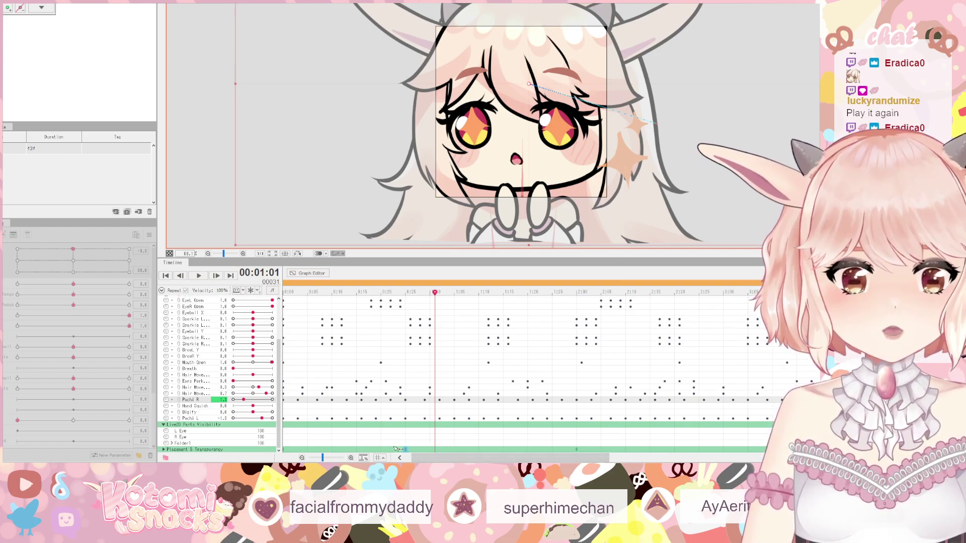
drag(397, 448, 545, 448)
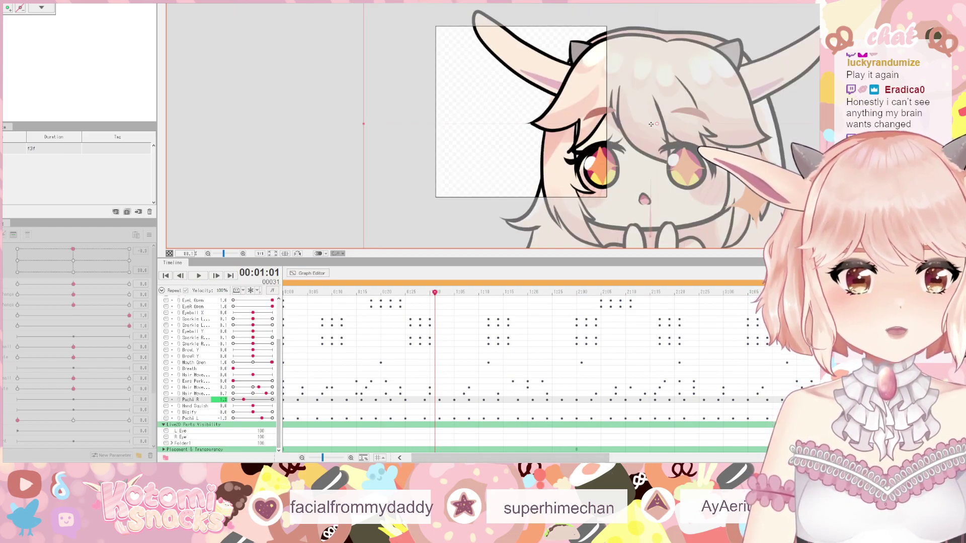
key(ctrl+z)
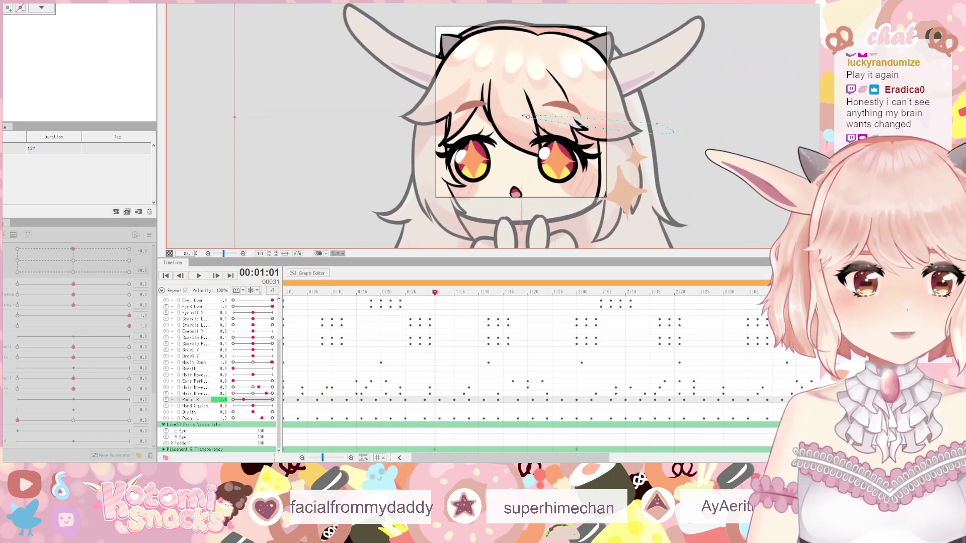
scroll(525, 116, down, 3)
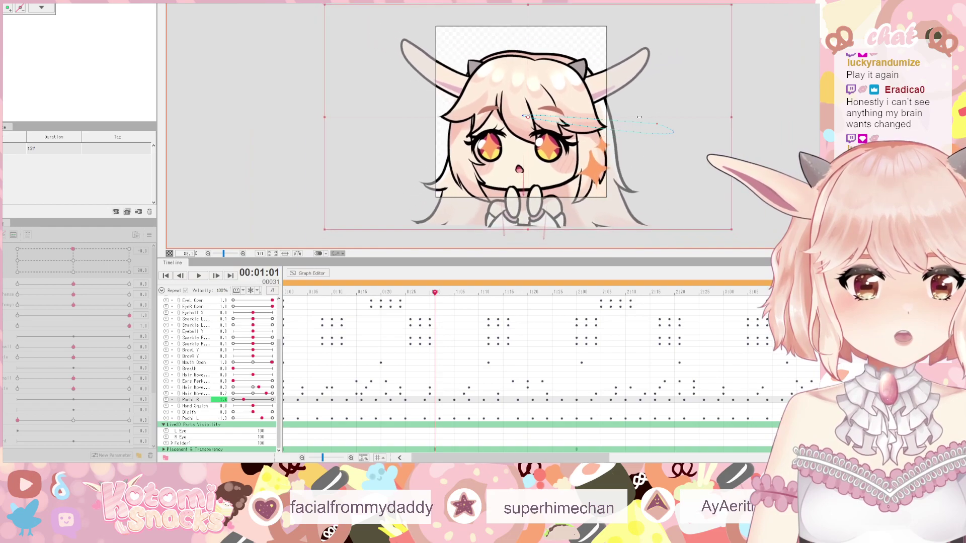
drag(516, 118, 523, 105)
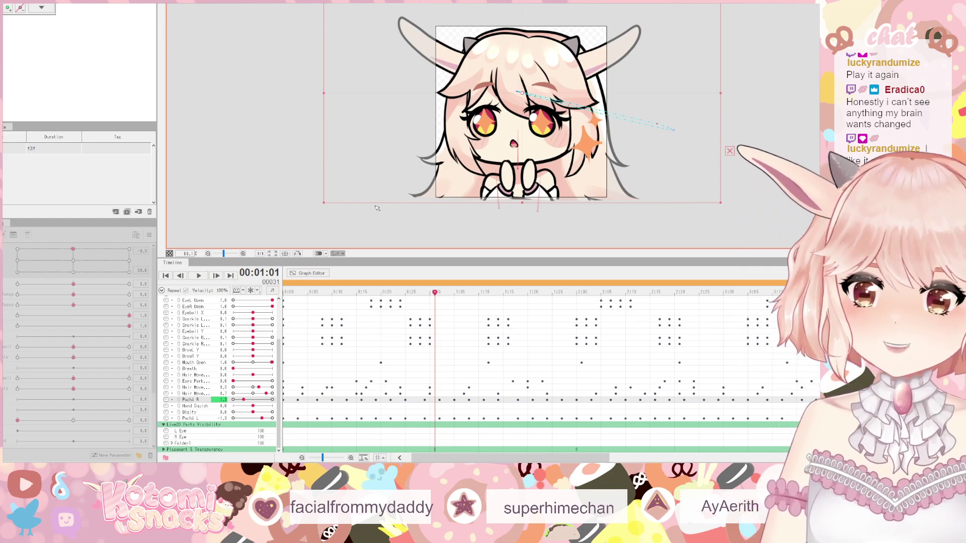
- Scrub the timeline between frame 0 and frame 130 to check the model's placement on the square canvas
drag(574, 445, 673, 455)
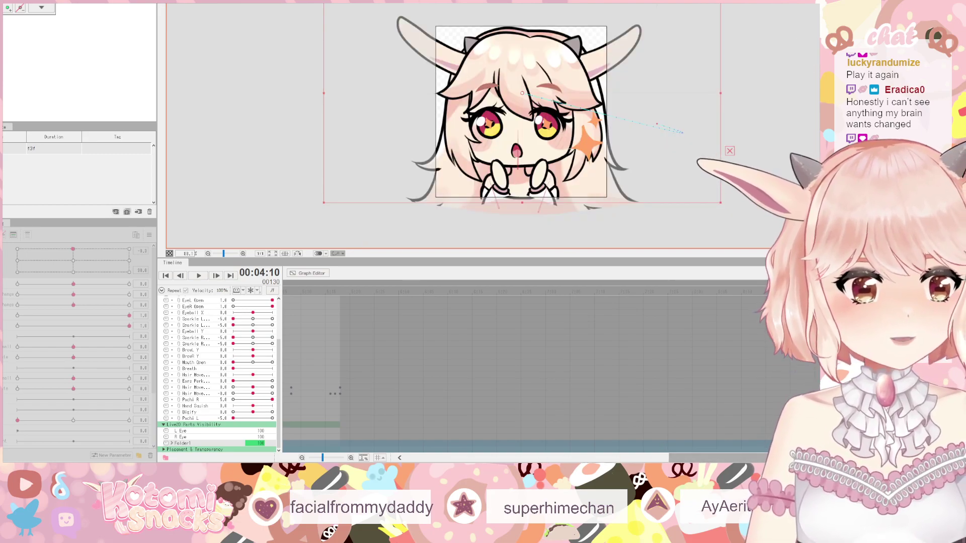
drag(689, 459, 485, 452)
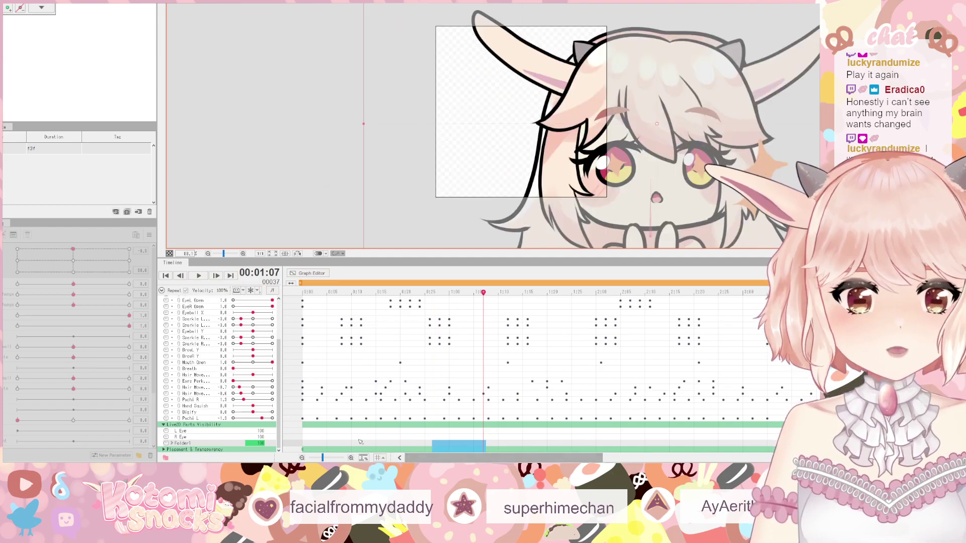
click(308, 449)
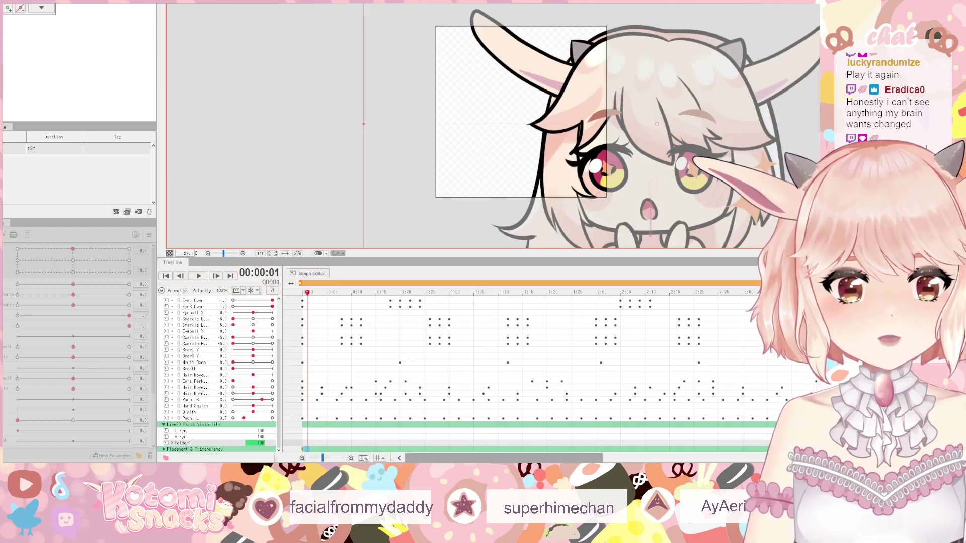
key(Left)
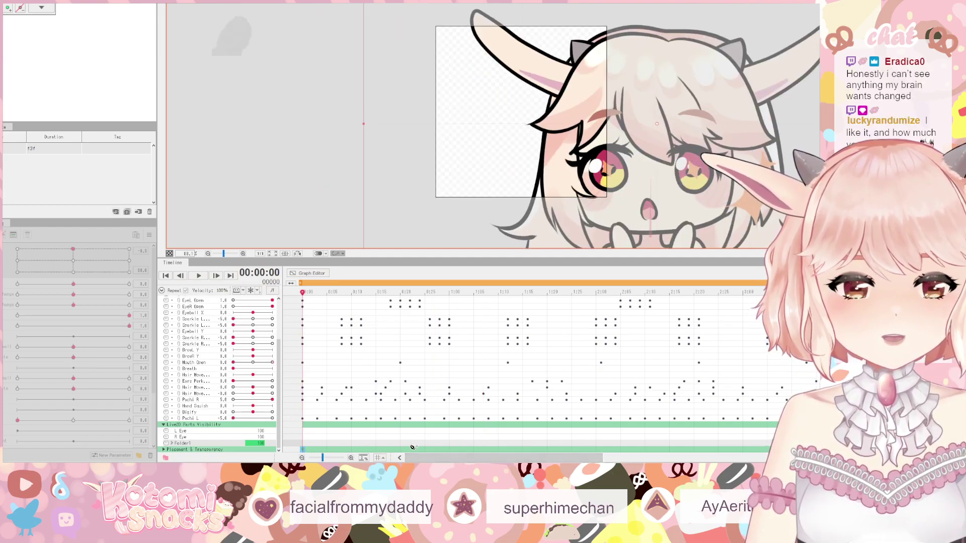
drag(433, 446, 669, 456)
scroll(513, 313, left, 5)
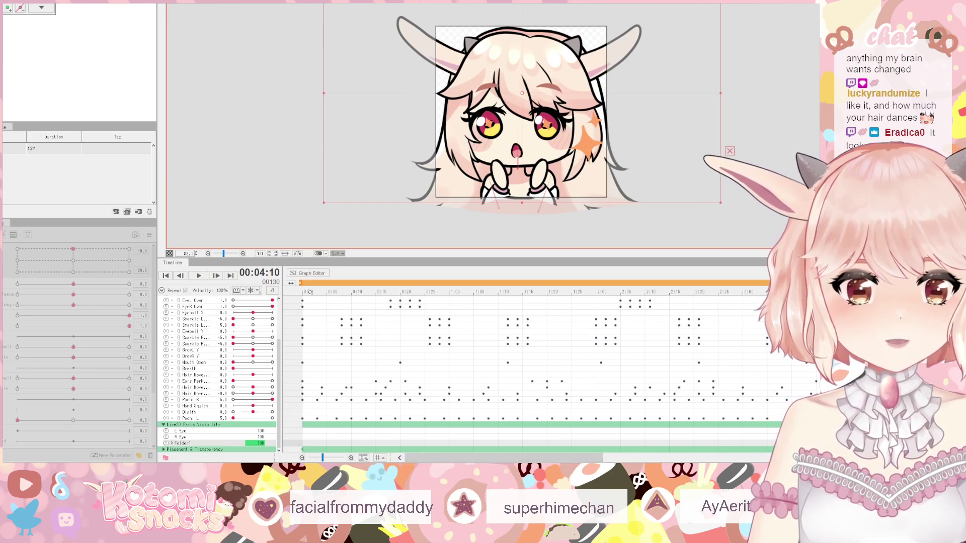
- Play back the loop to check how the emote is framed in the square canvas
click(198, 276)
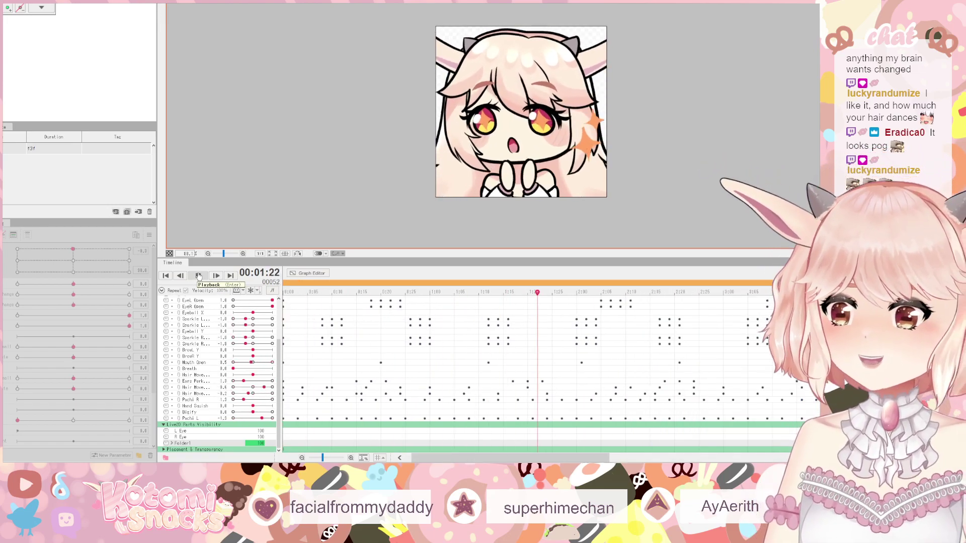
click(199, 276)
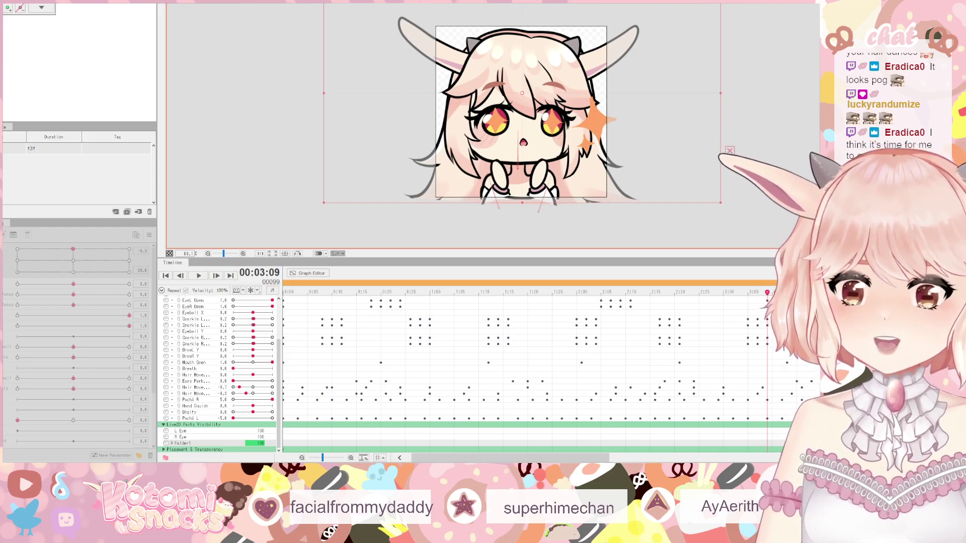
scroll(496, 372, left, 2)
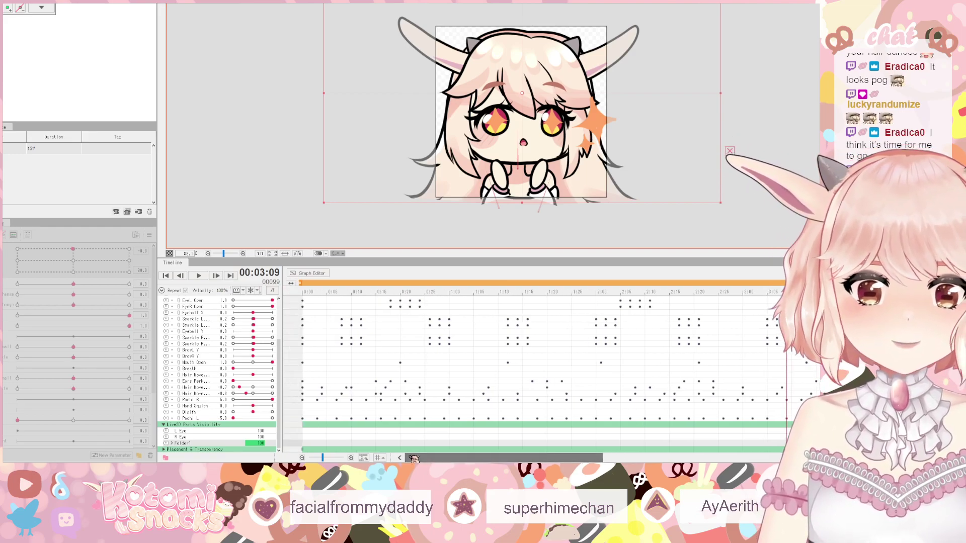
click(198, 276)
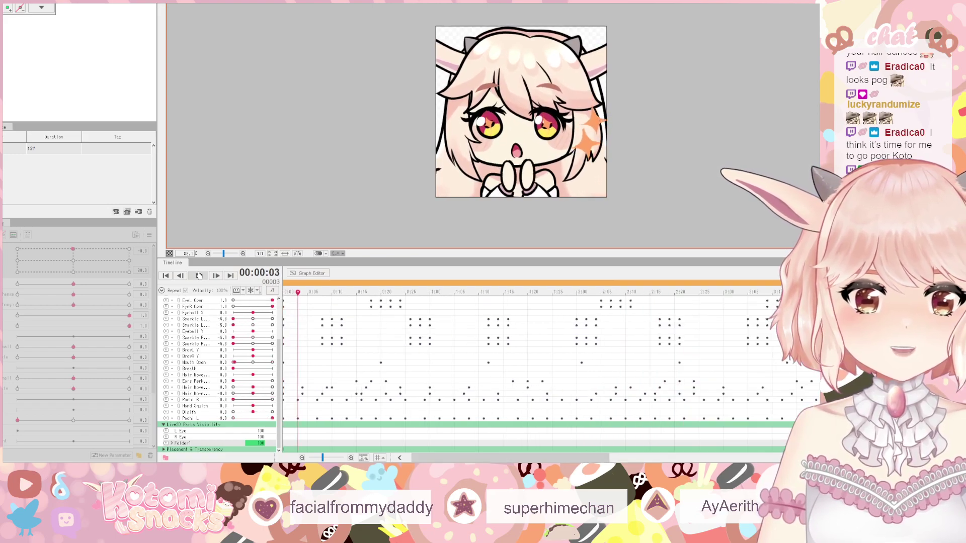
click(199, 276)
- Stop the loop playback and start exporting the square emote scene as a GIF animation
click(7, 3)
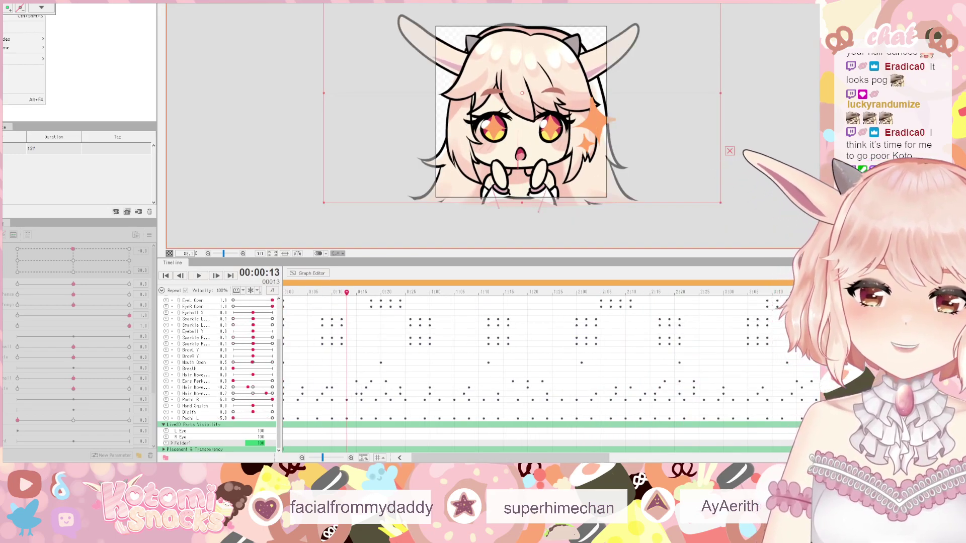
click(4, 15)
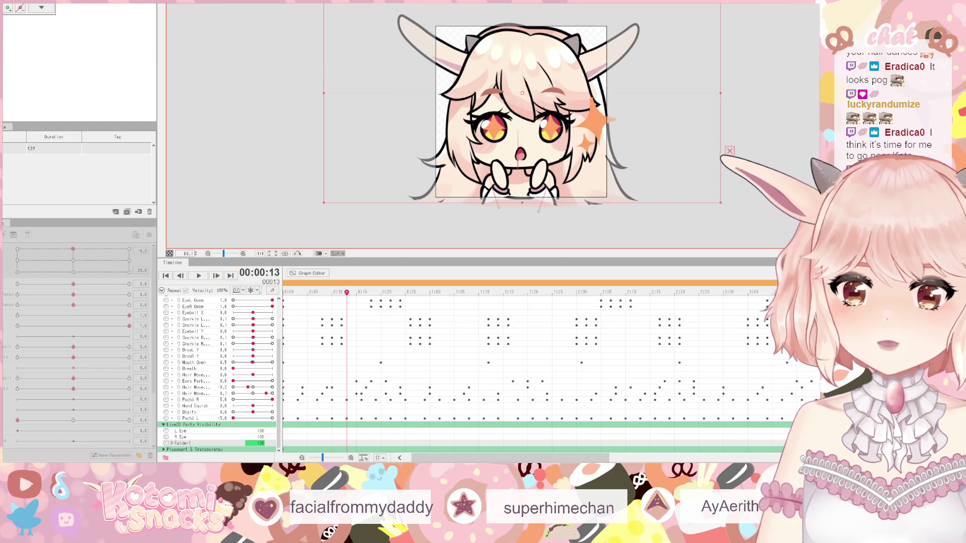
click(20, 1)
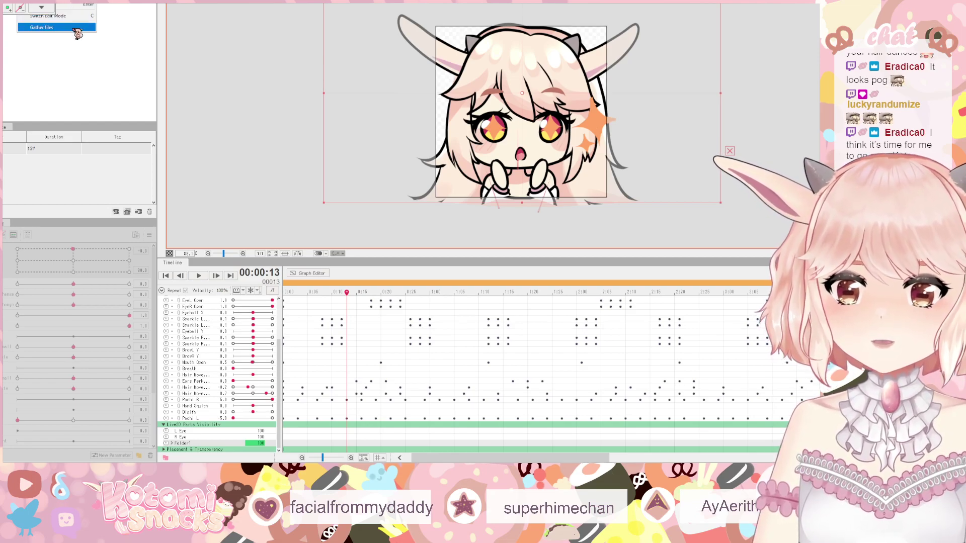
mouse_move(88, 2)
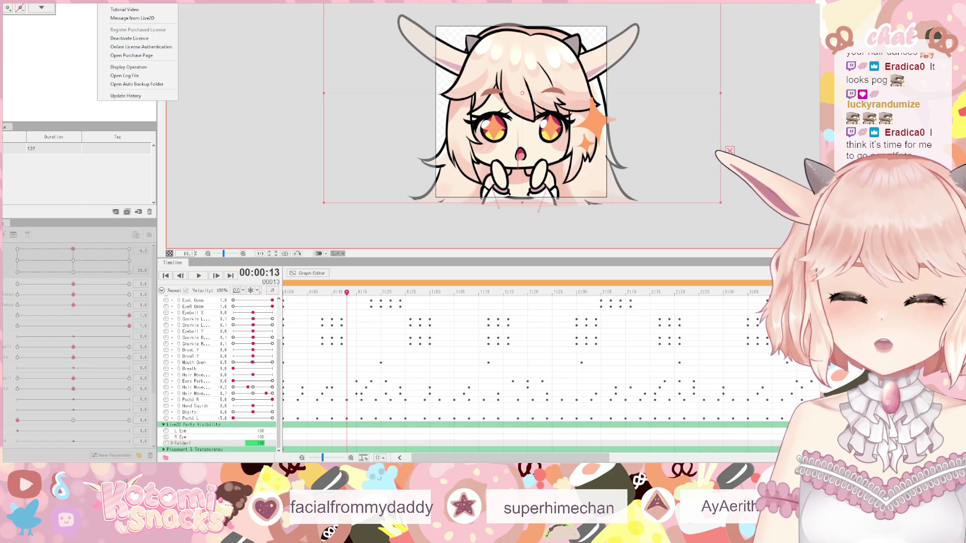
mouse_move(20, 1)
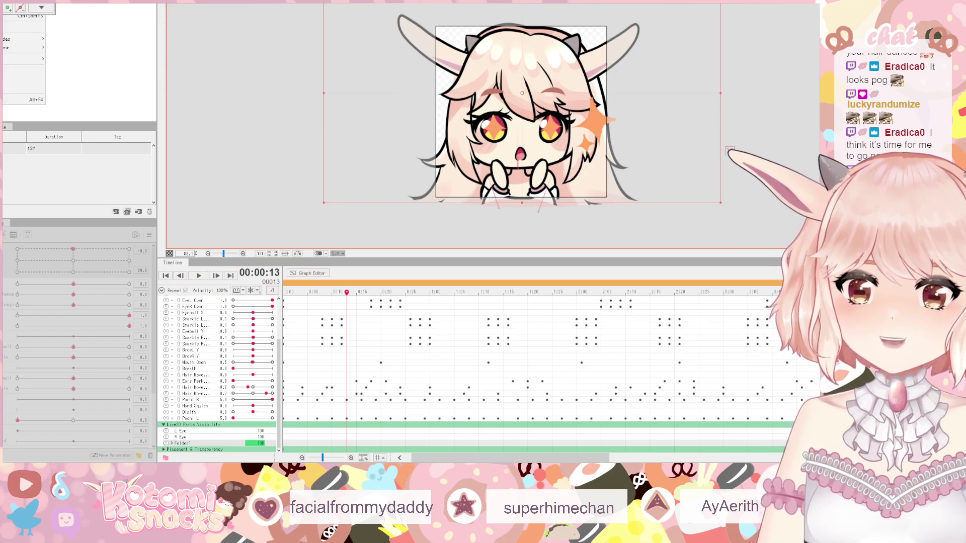
mouse_move(22, 49)
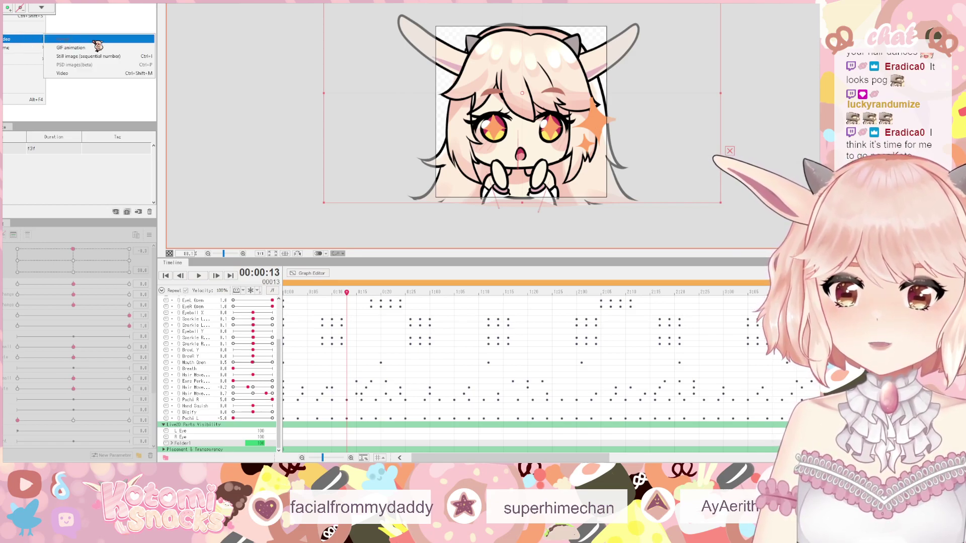
click(127, 48)
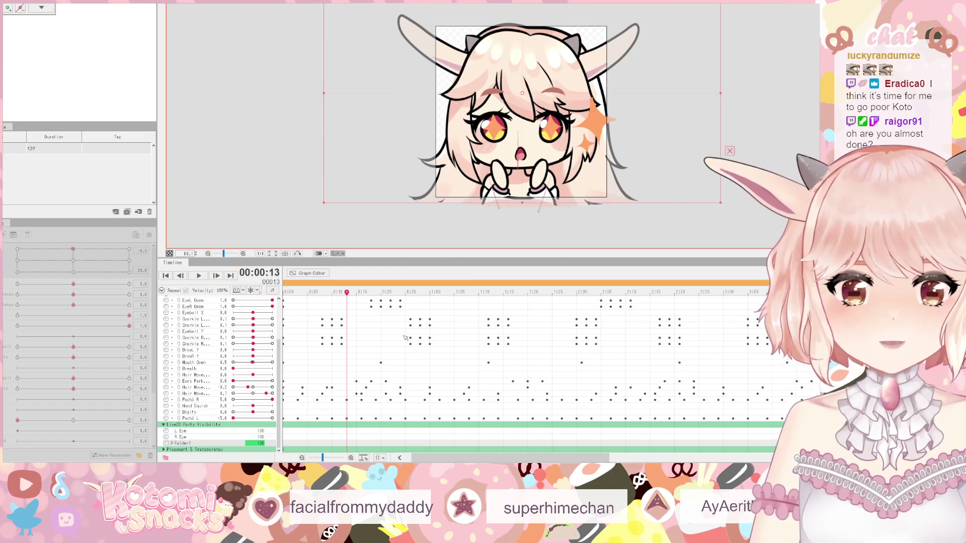
- Go to frame 0 and frame 130 on the timeline to compare the loop's first and last poses
click(337, 293)
key(Home)
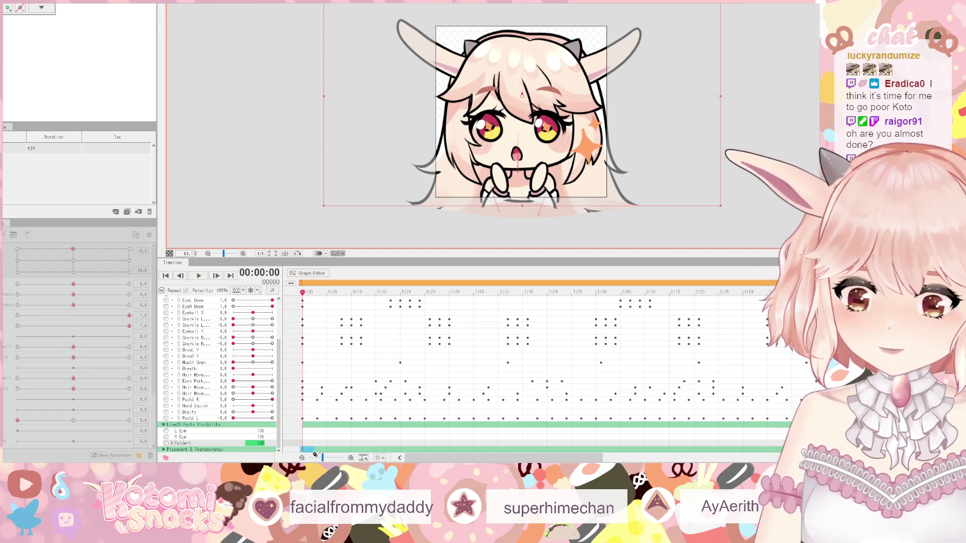
drag(584, 458, 688, 462)
key(End)
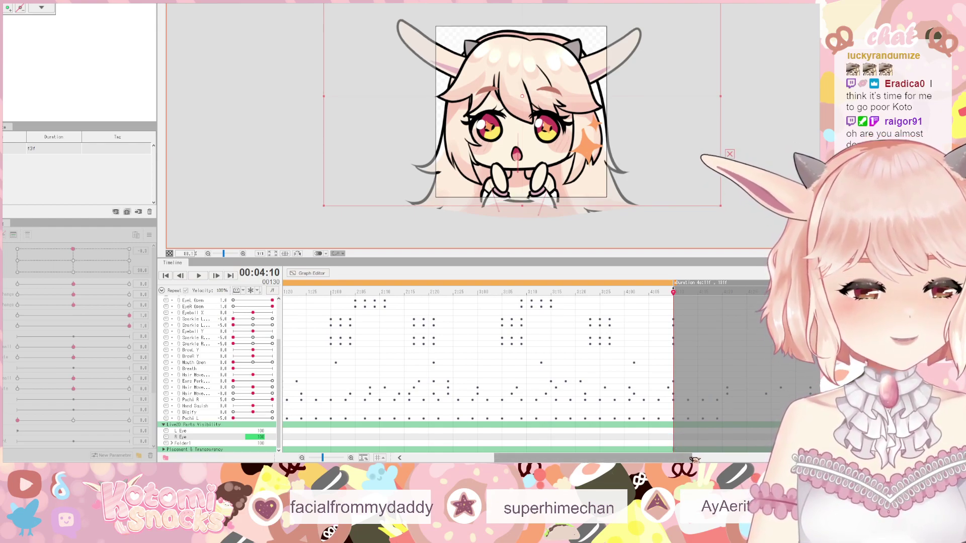
- Export the emote again as a GIF animation, and switch to the web browser to view pachi.gif
key(alt+f)
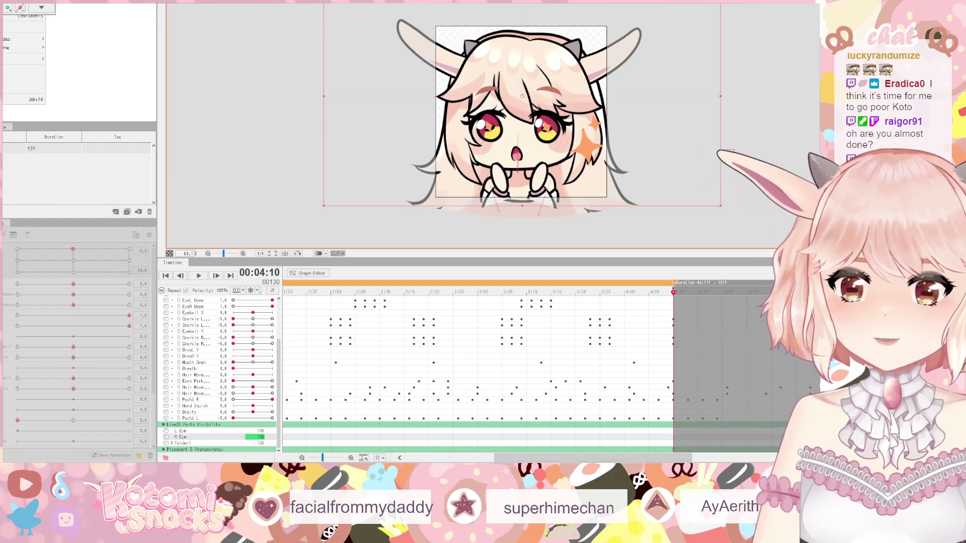
mouse_move(21, 40)
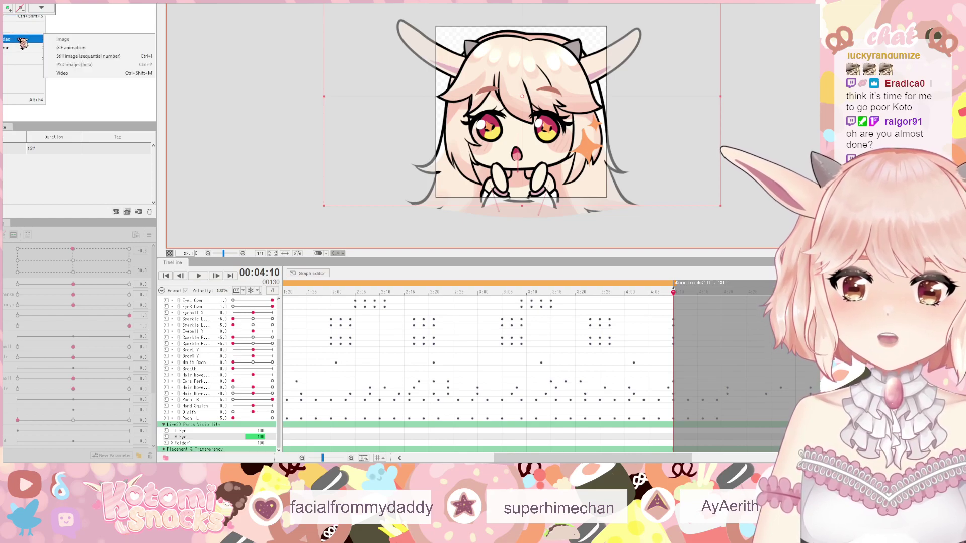
click(89, 48)
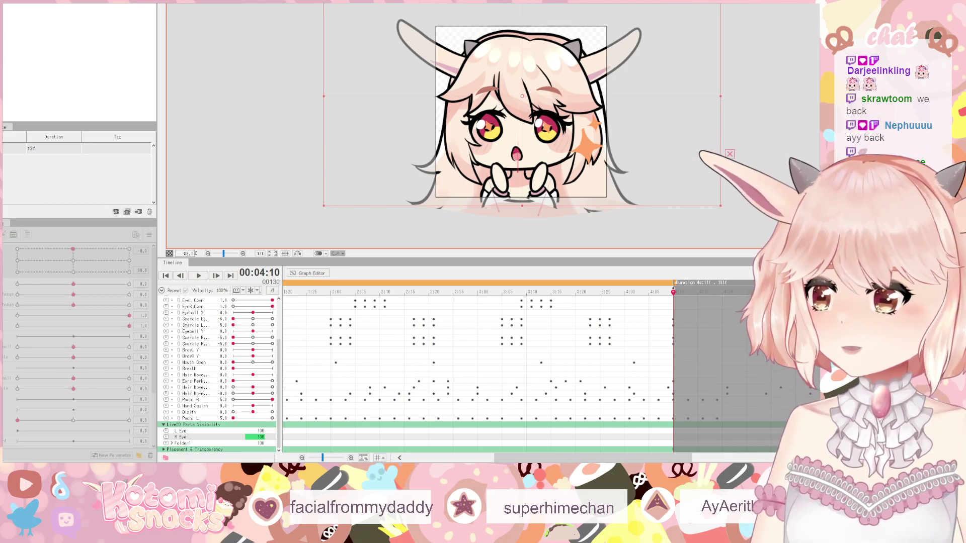
key(alt+Tab)
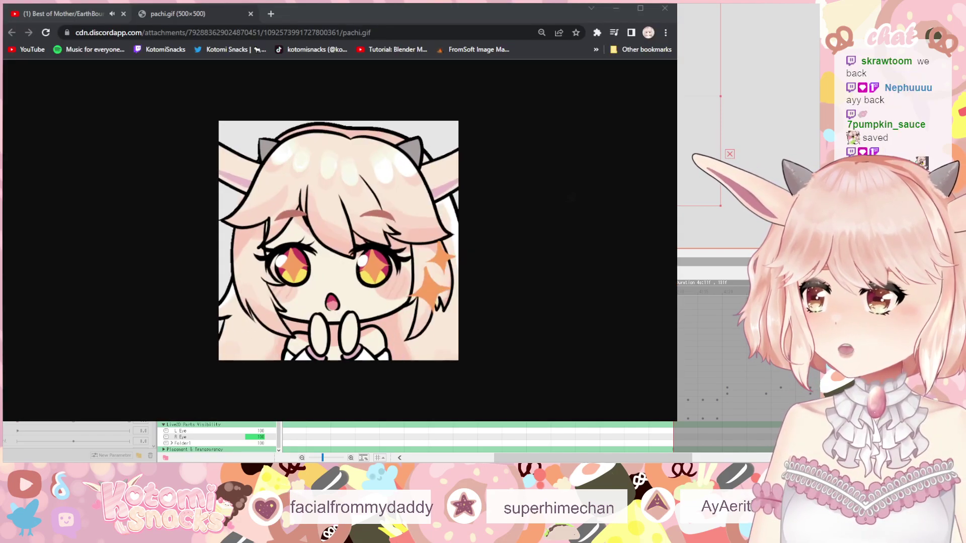